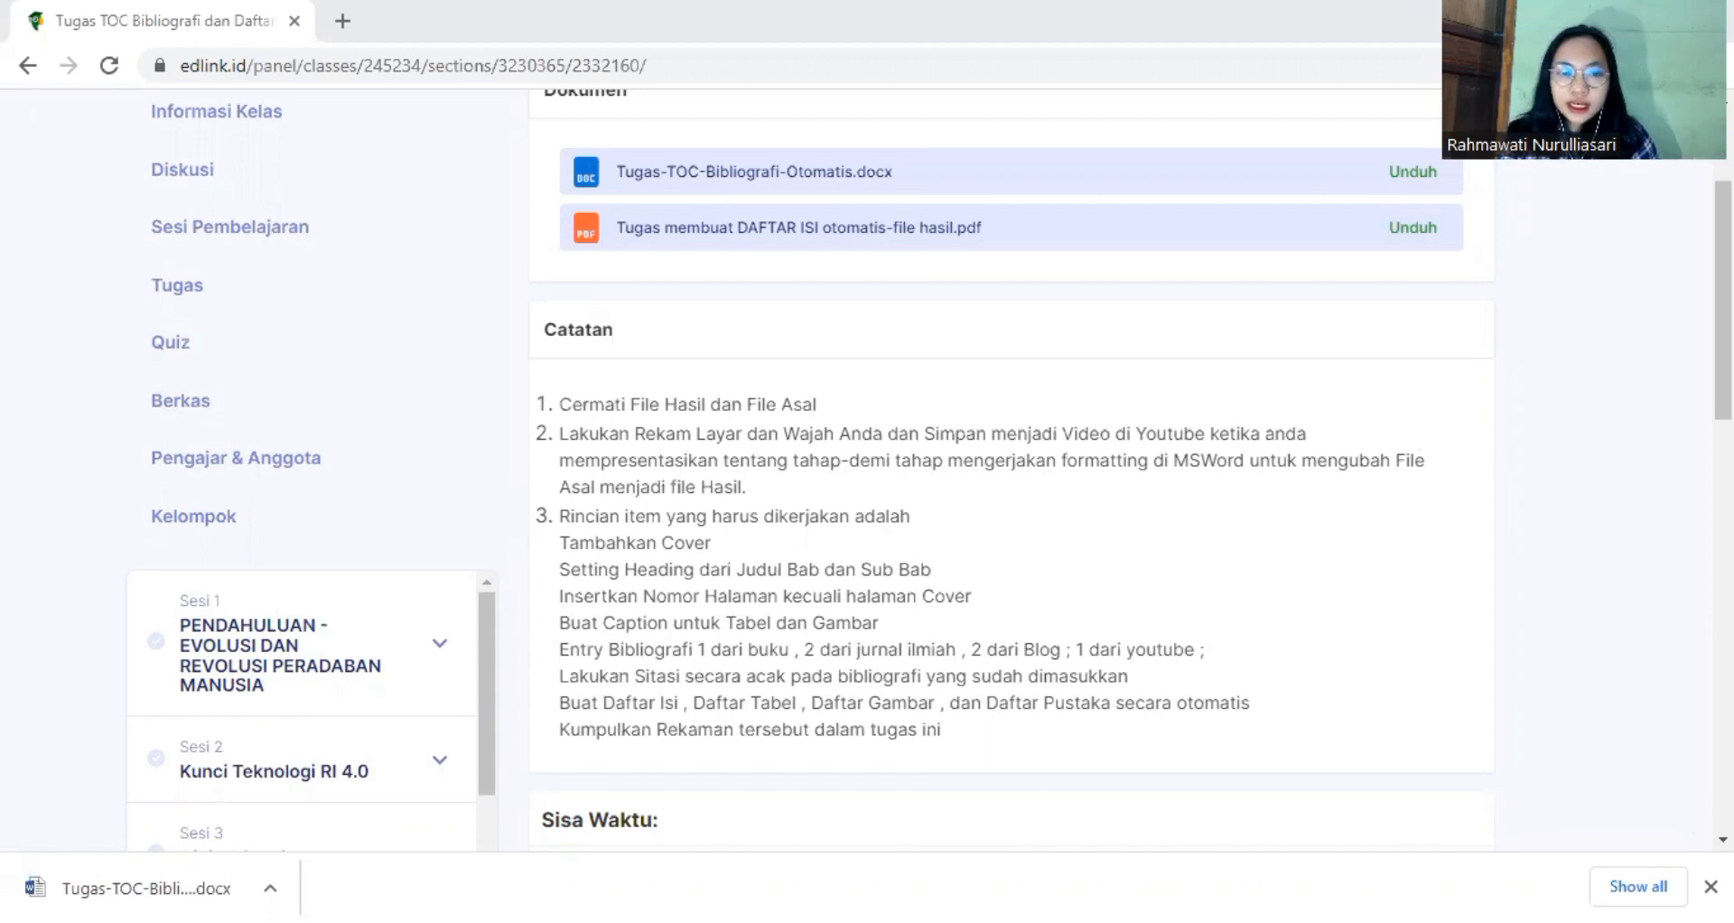
Switch to the open Word document Tugas-TOC-Bibliografi-Otomatis and insert the built-in Integral cover page.
scroll(1011, 470, up, 2)
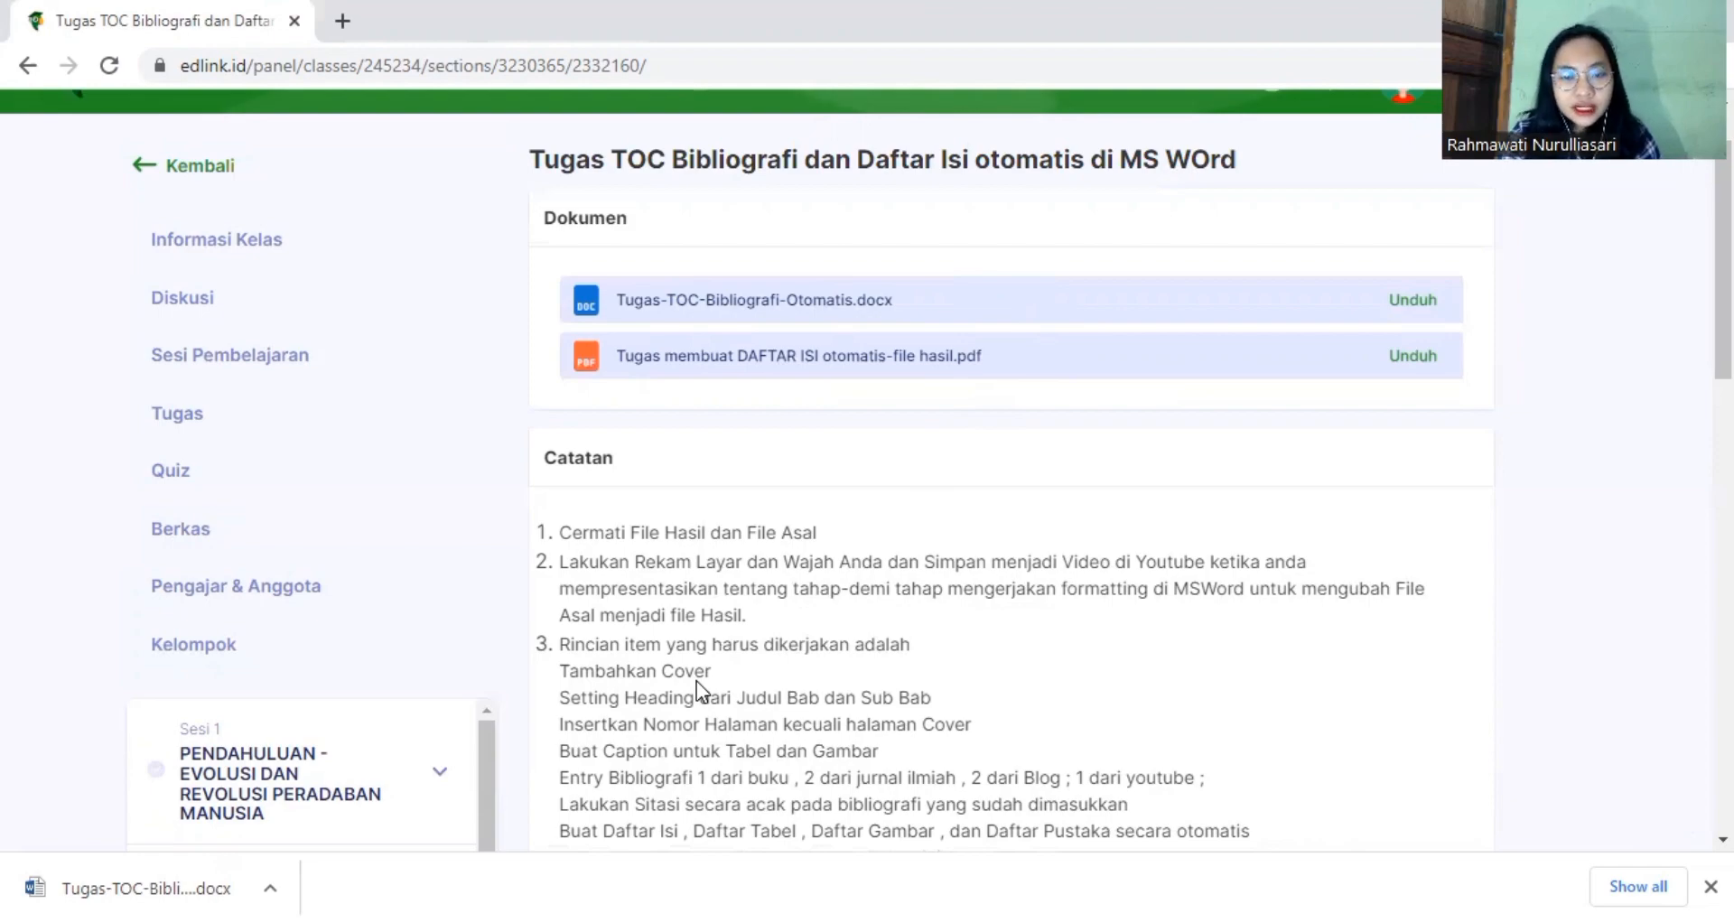
click(804, 851)
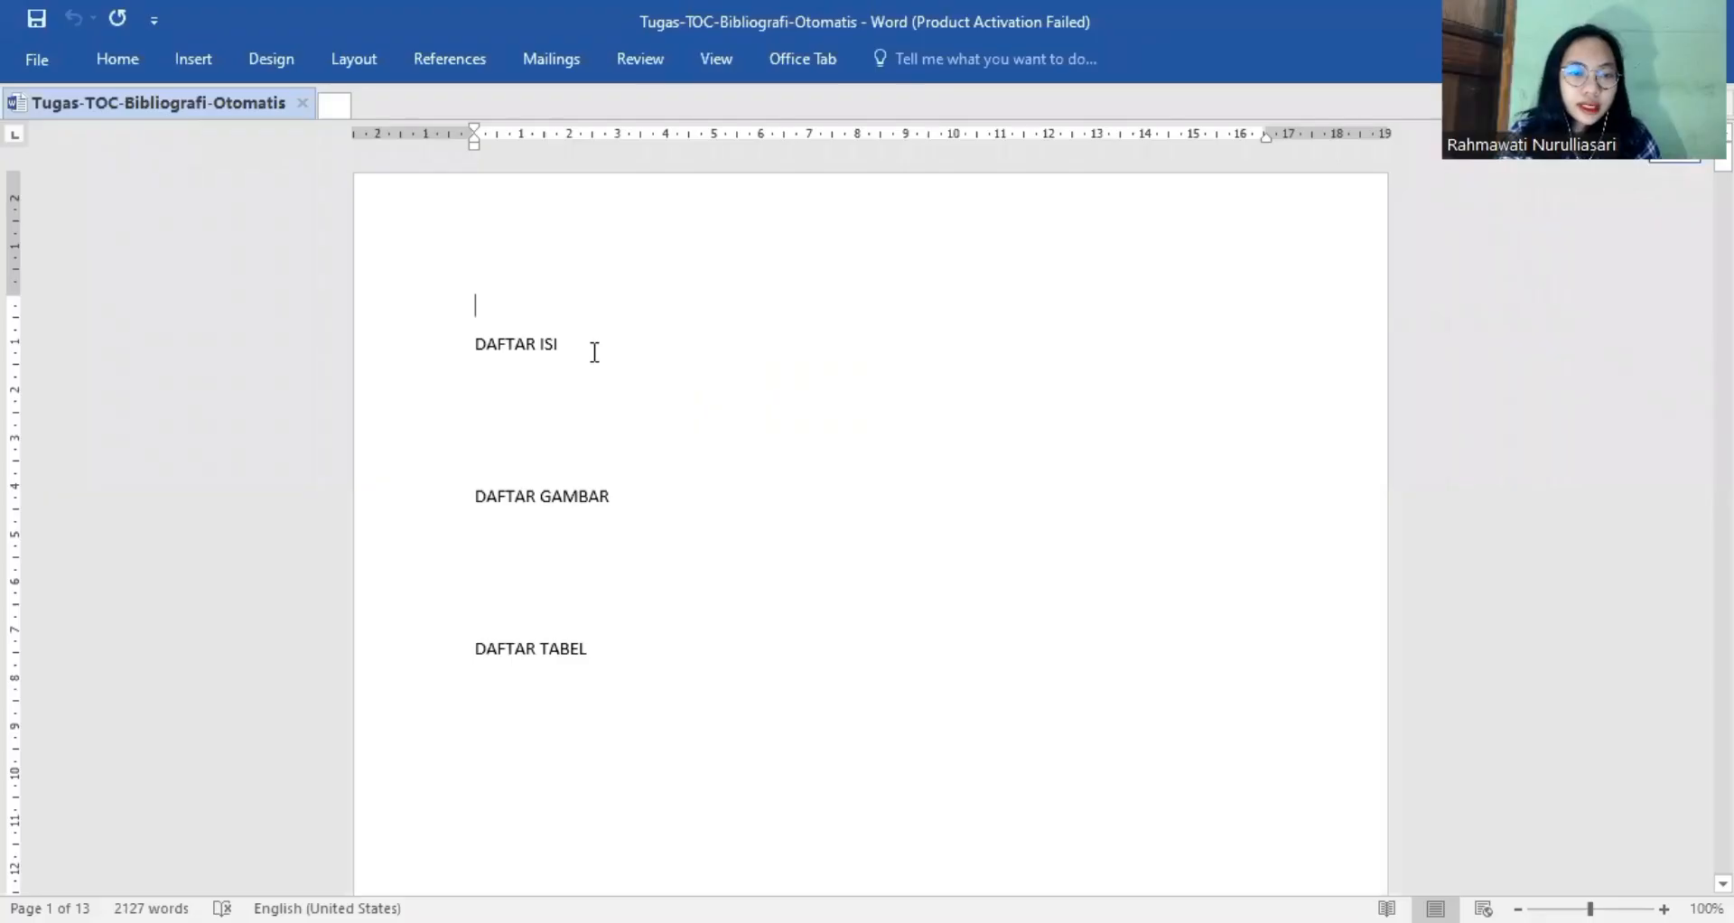
click(214, 56)
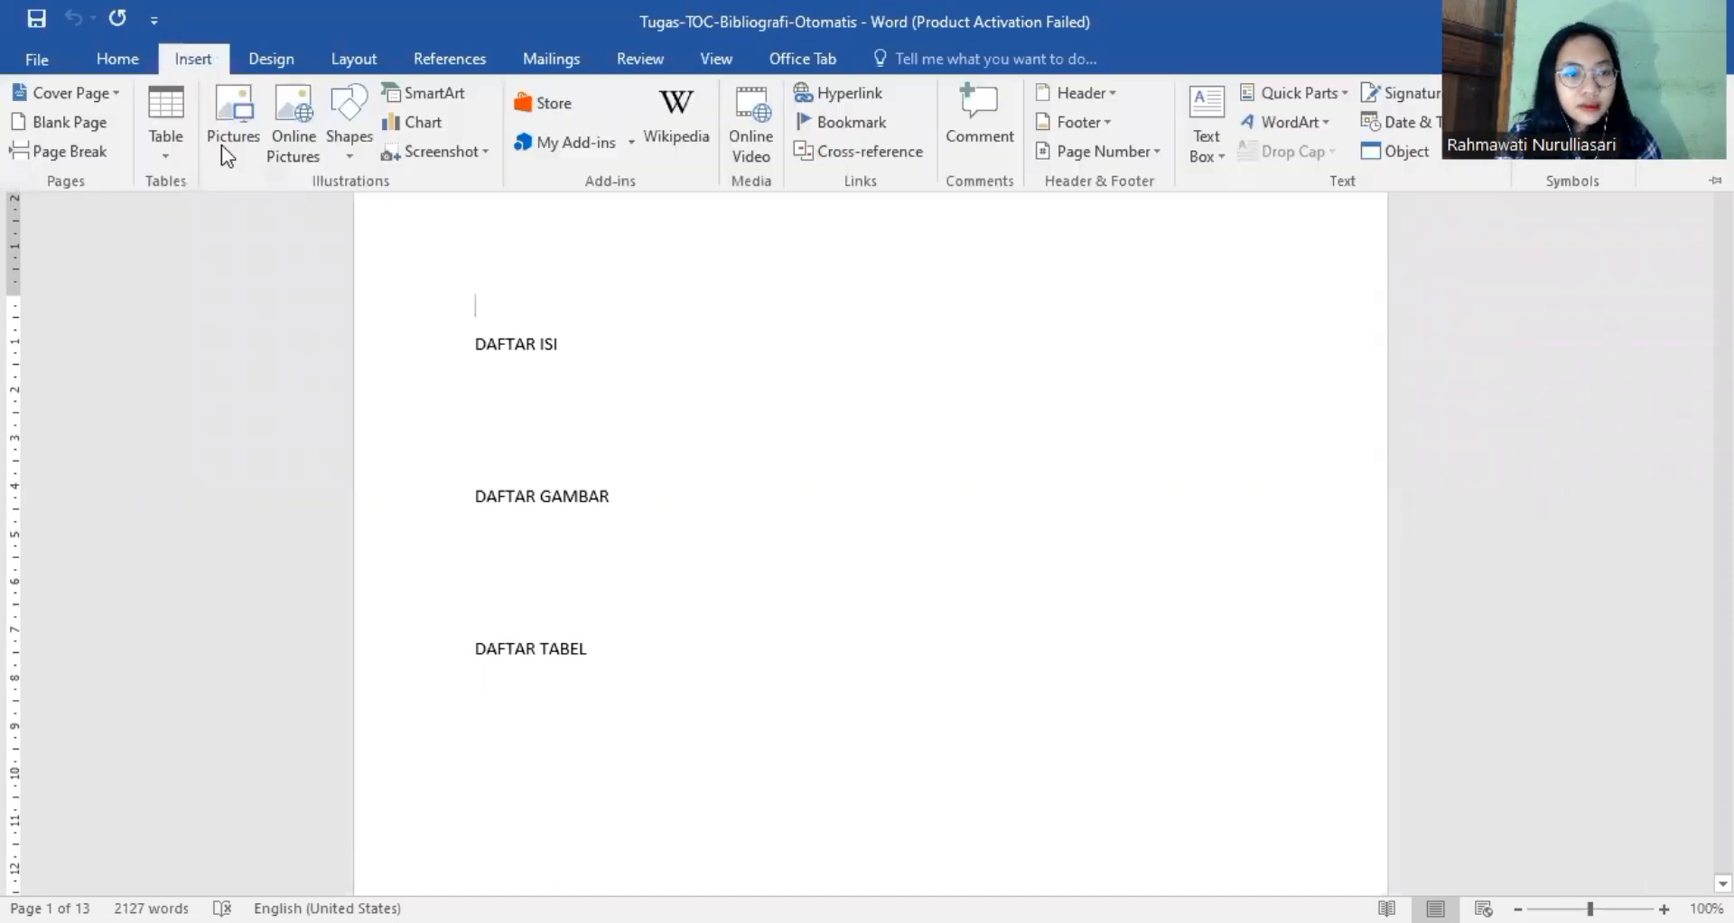
click(102, 94)
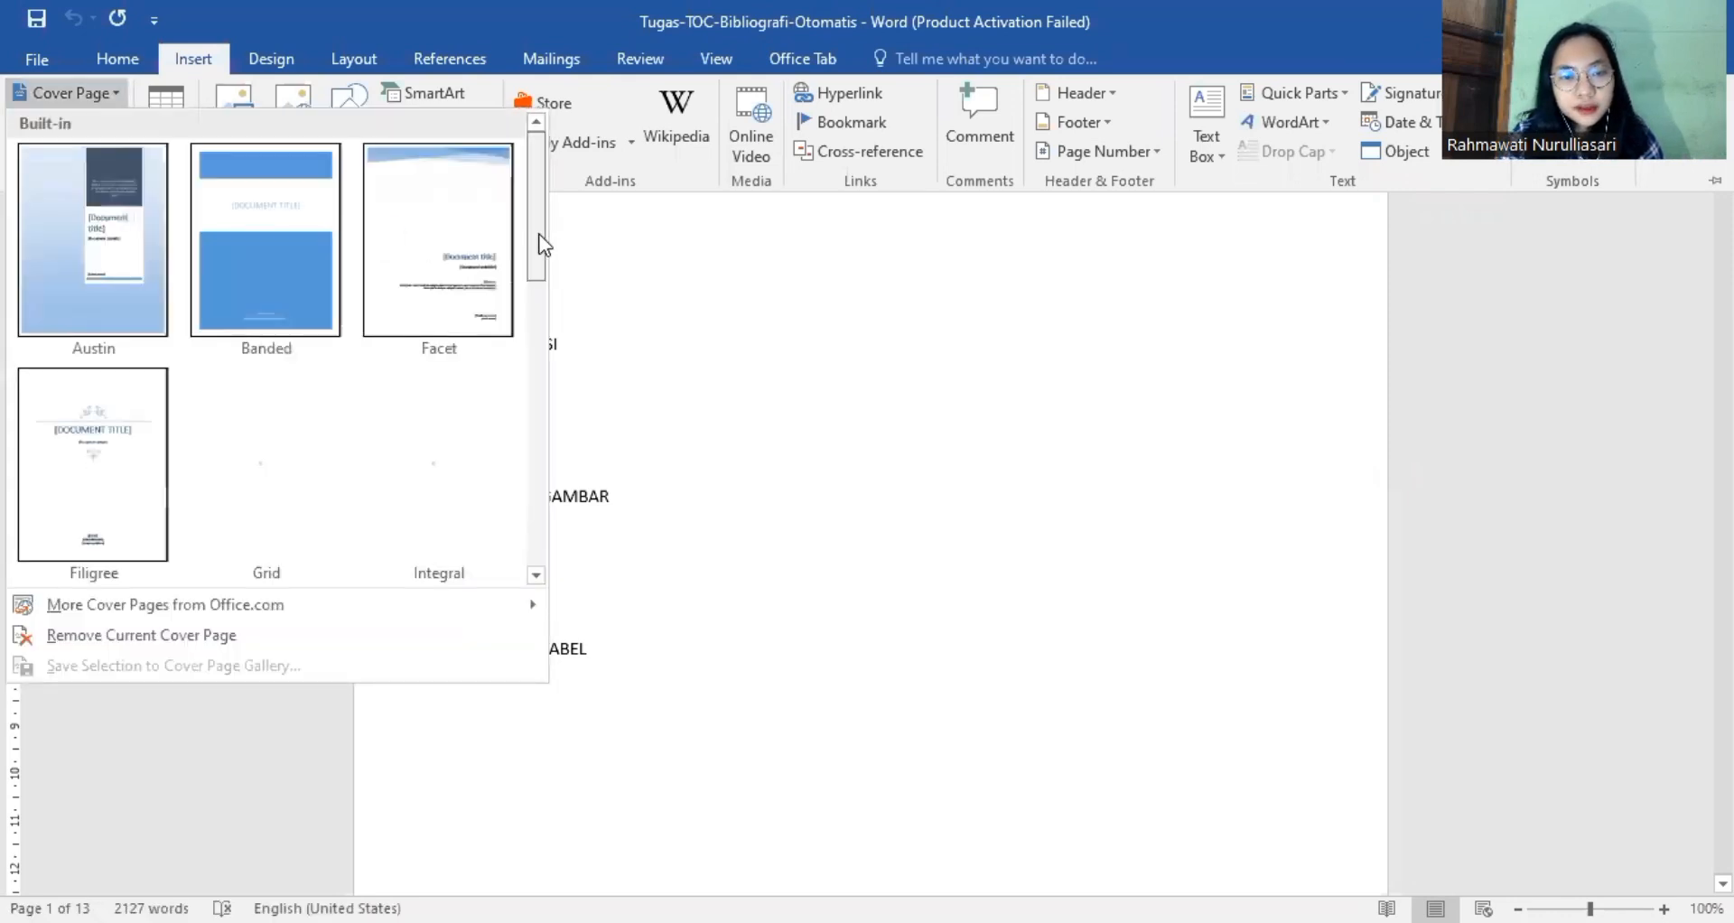
scroll(531, 294, down, 4)
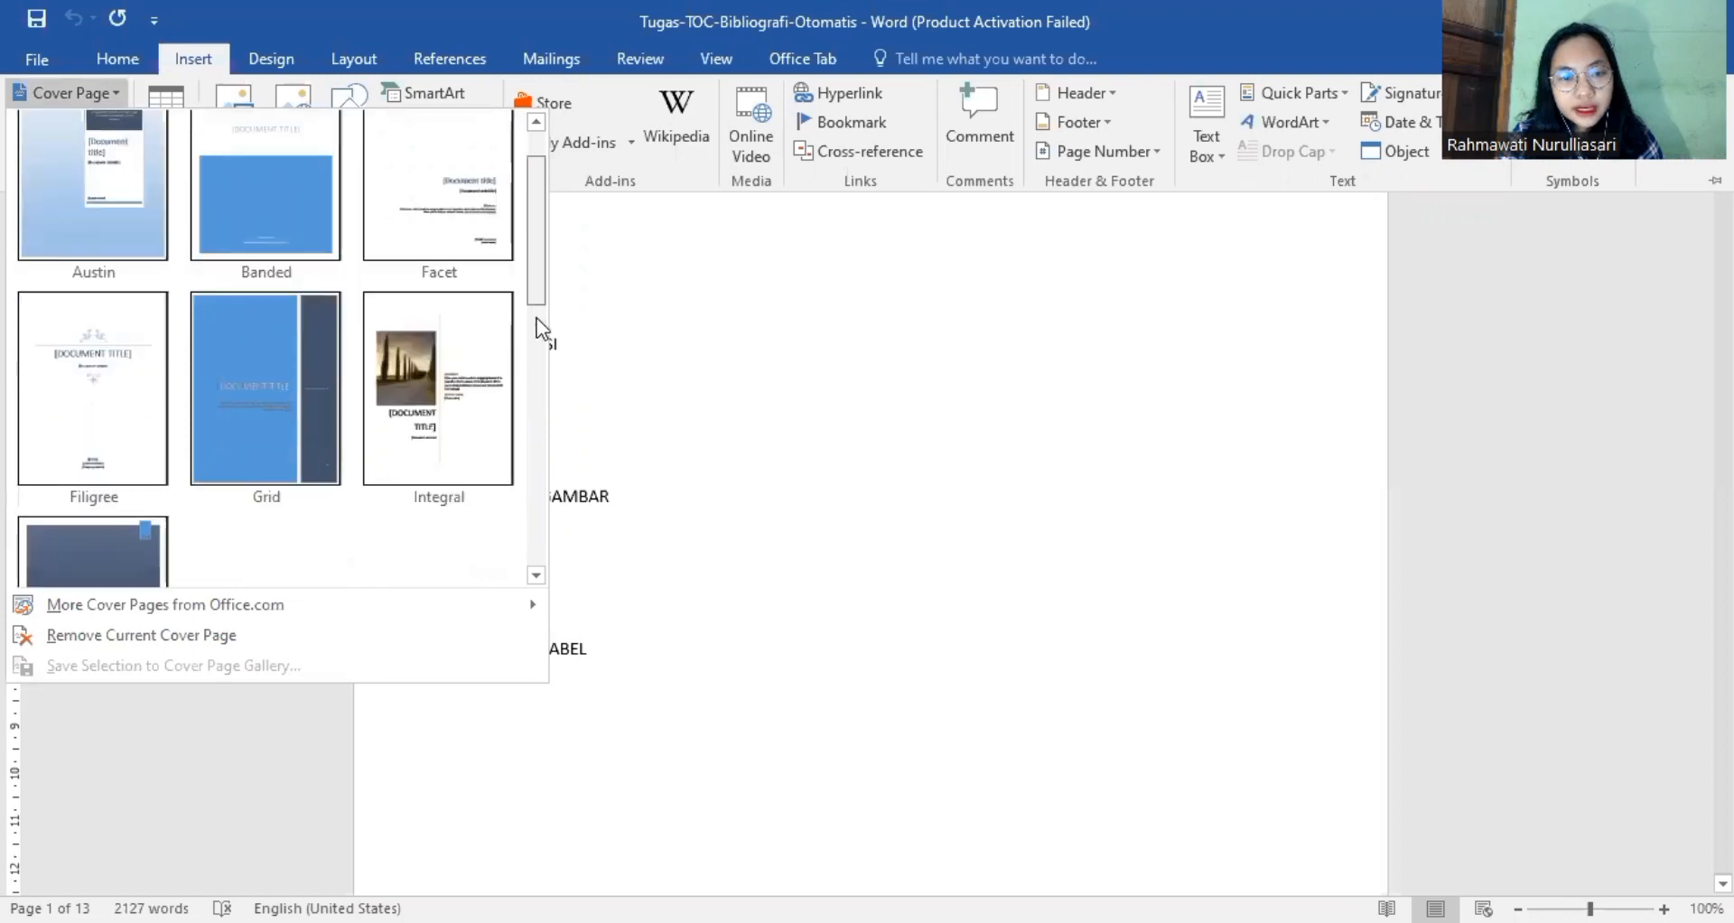
scroll(531, 406, down, 3)
scroll(522, 362, up, 6)
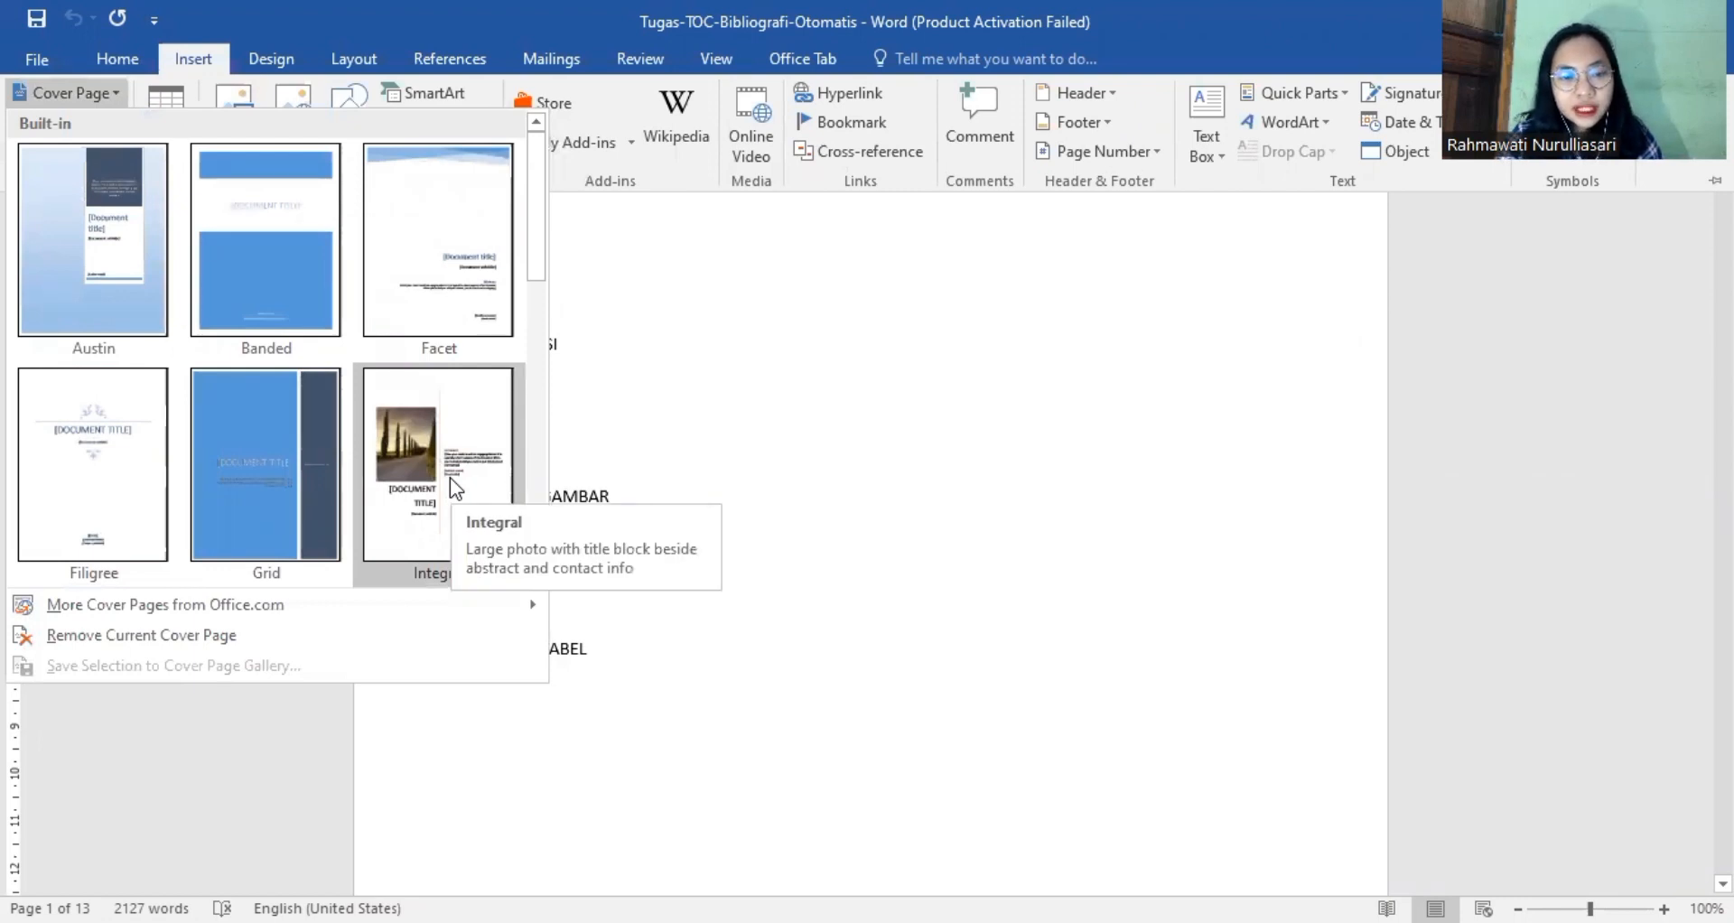
click(450, 479)
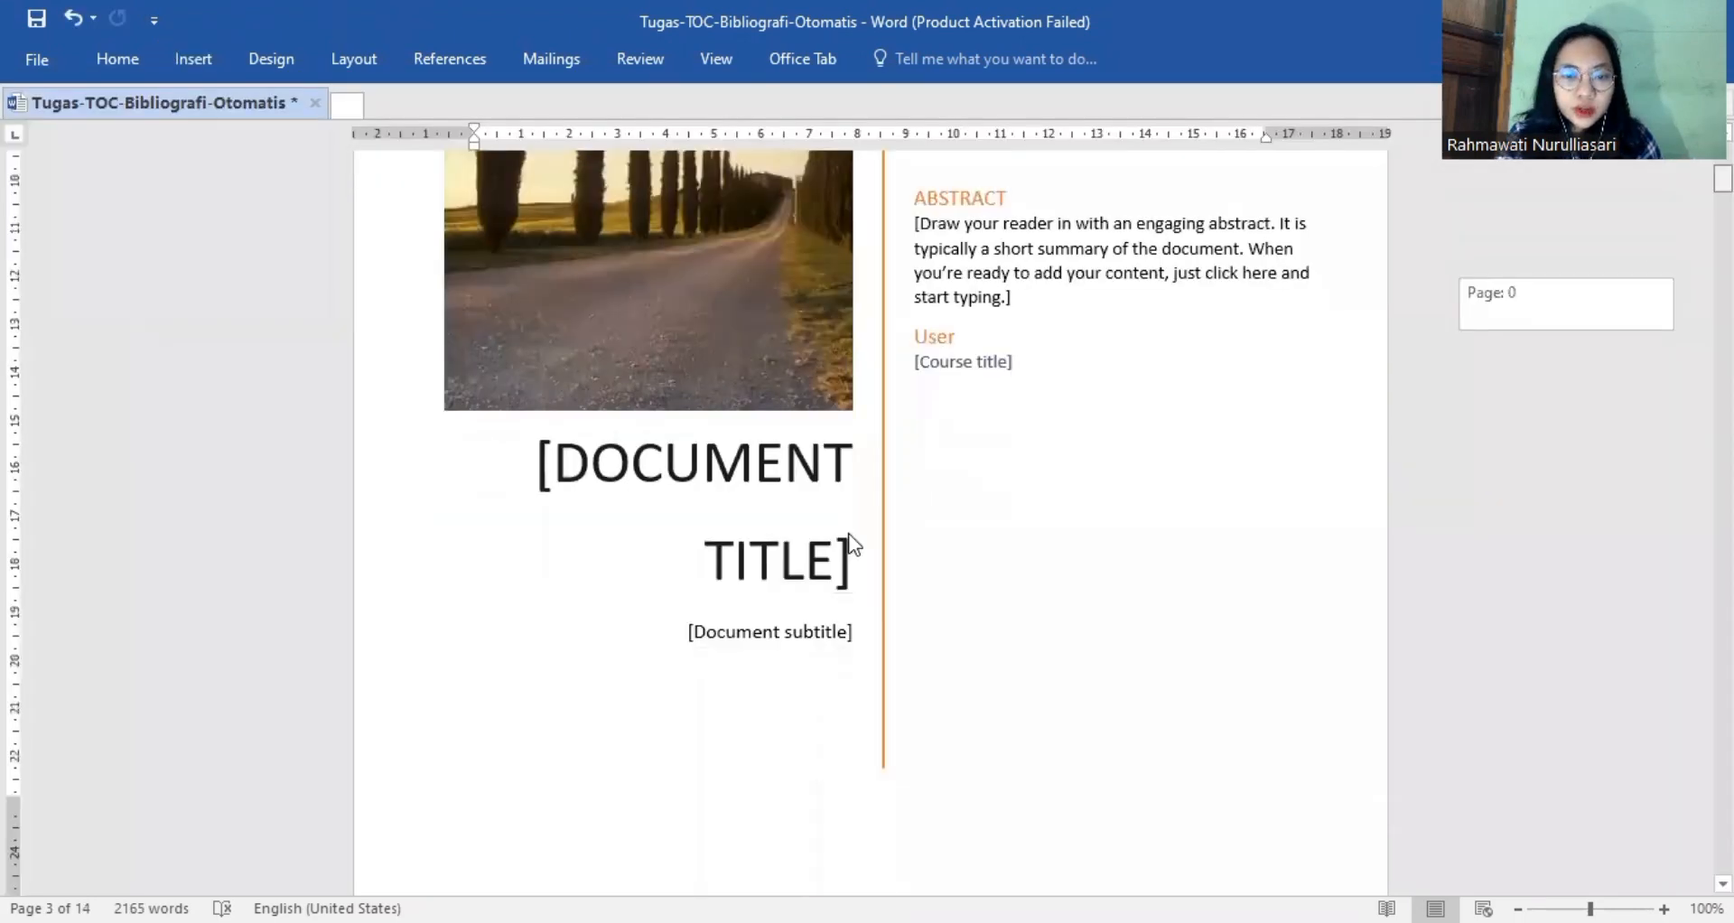
Replace the cover page's title placeholder with the centred title "EKSPLORASI FITUR MS WORD UNTUK LAPORAN ILMIAH".
scroll(854, 545, down, 1)
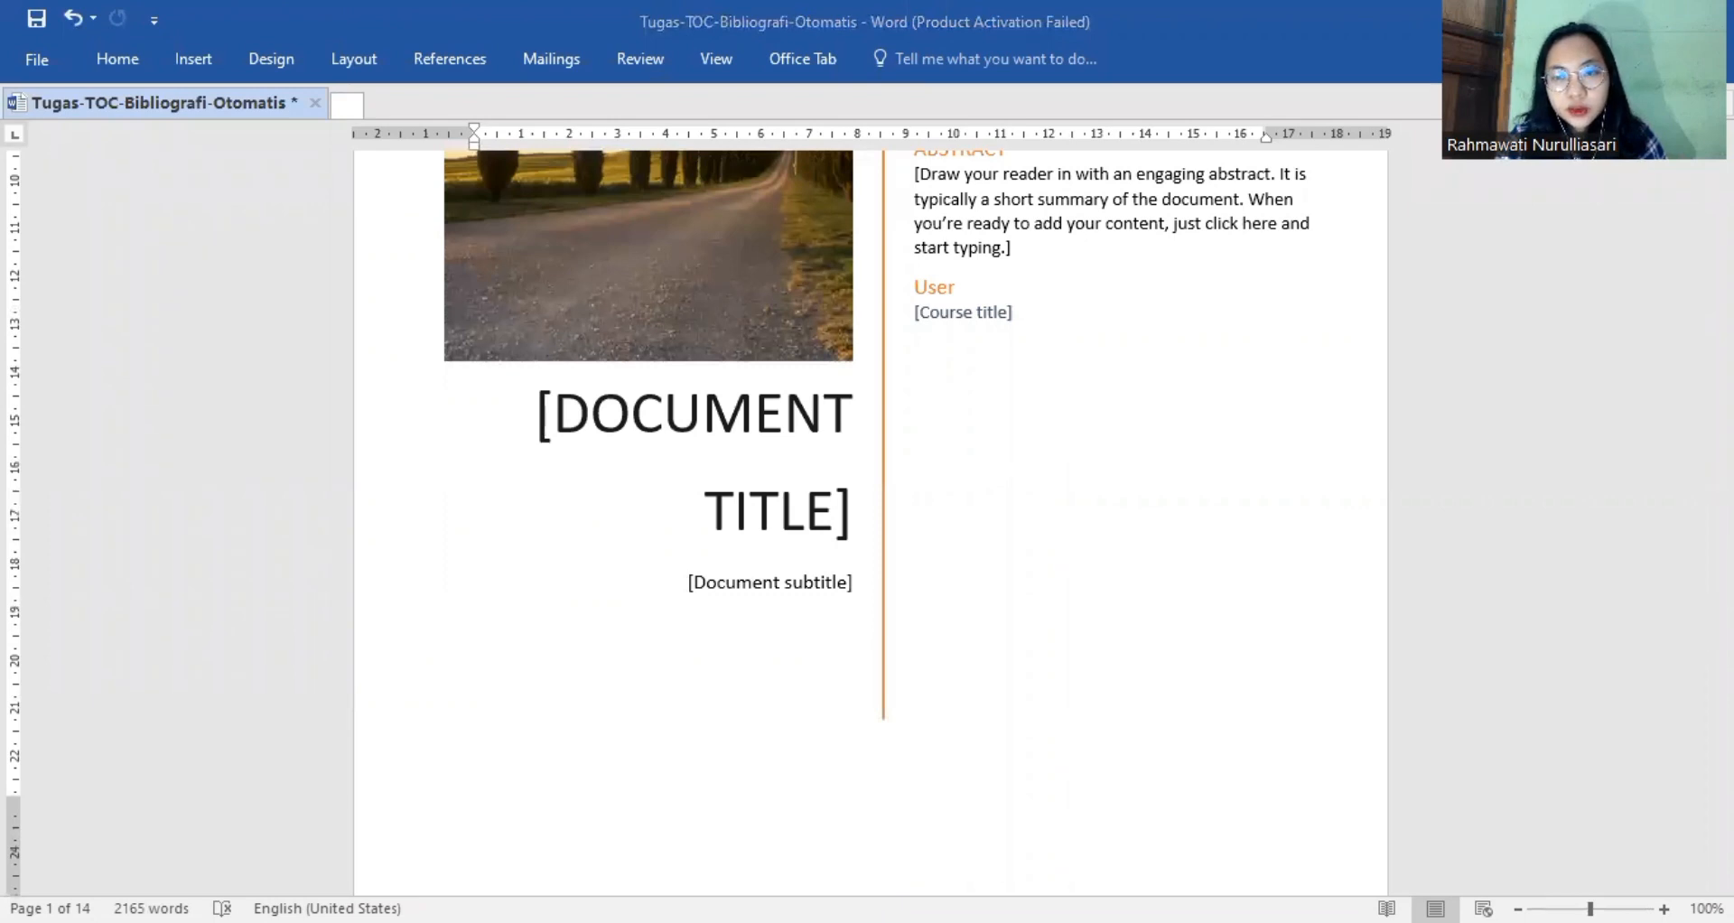
click(850, 522)
key(BackSpace)
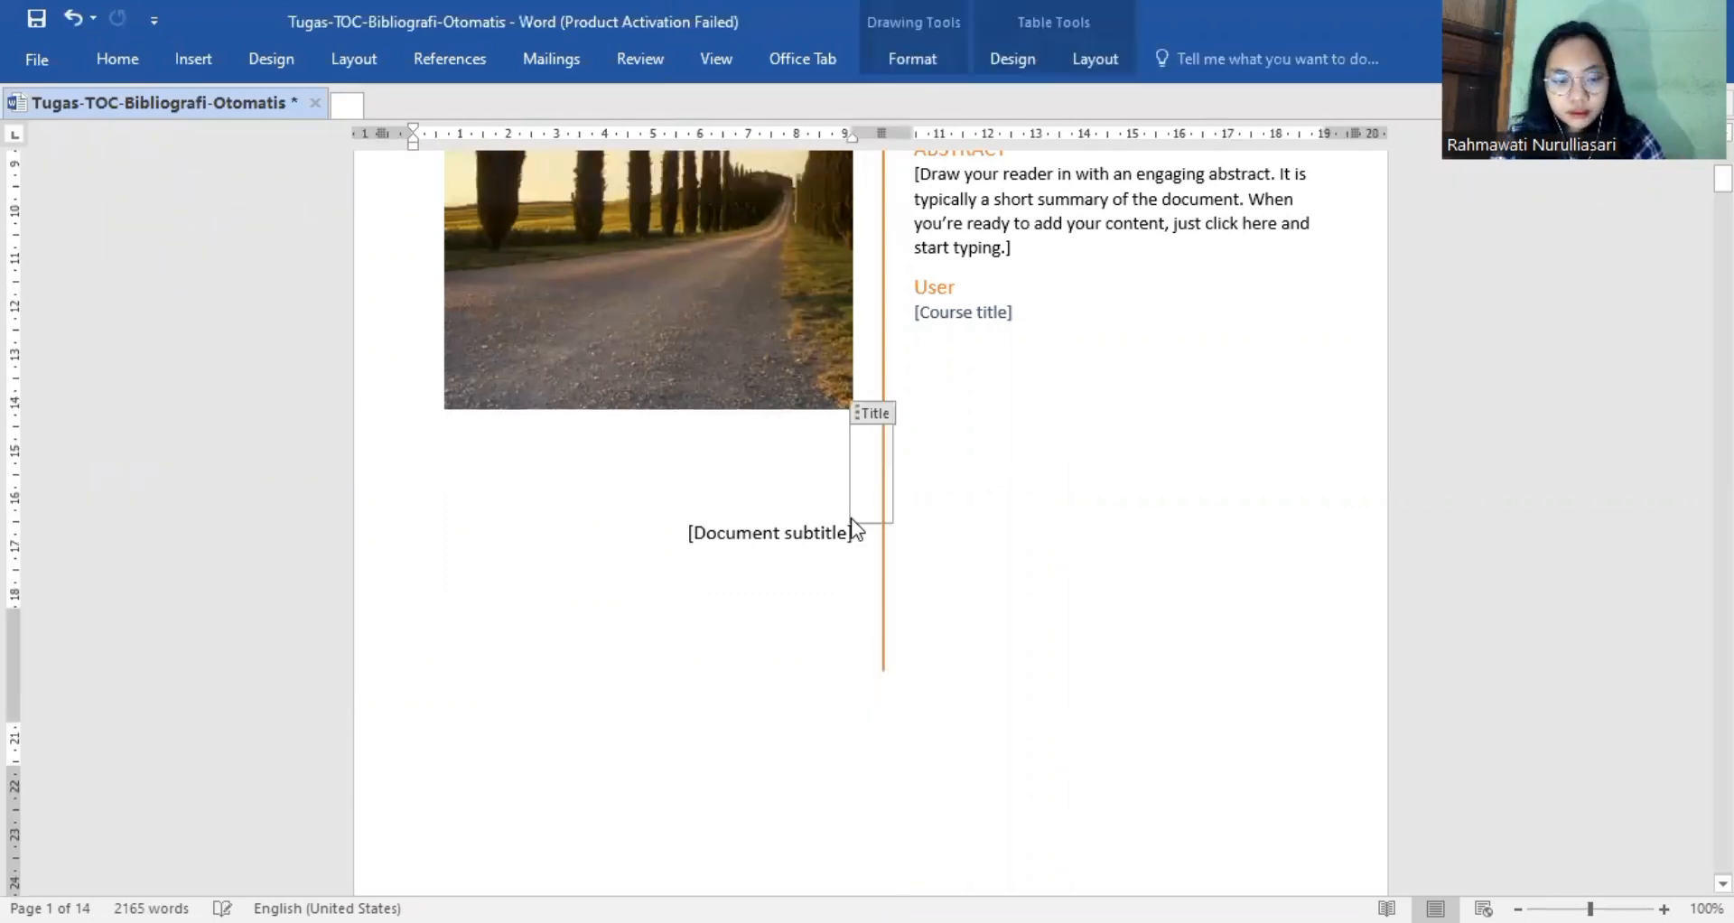
key(ctrl+e)
text(EKS)
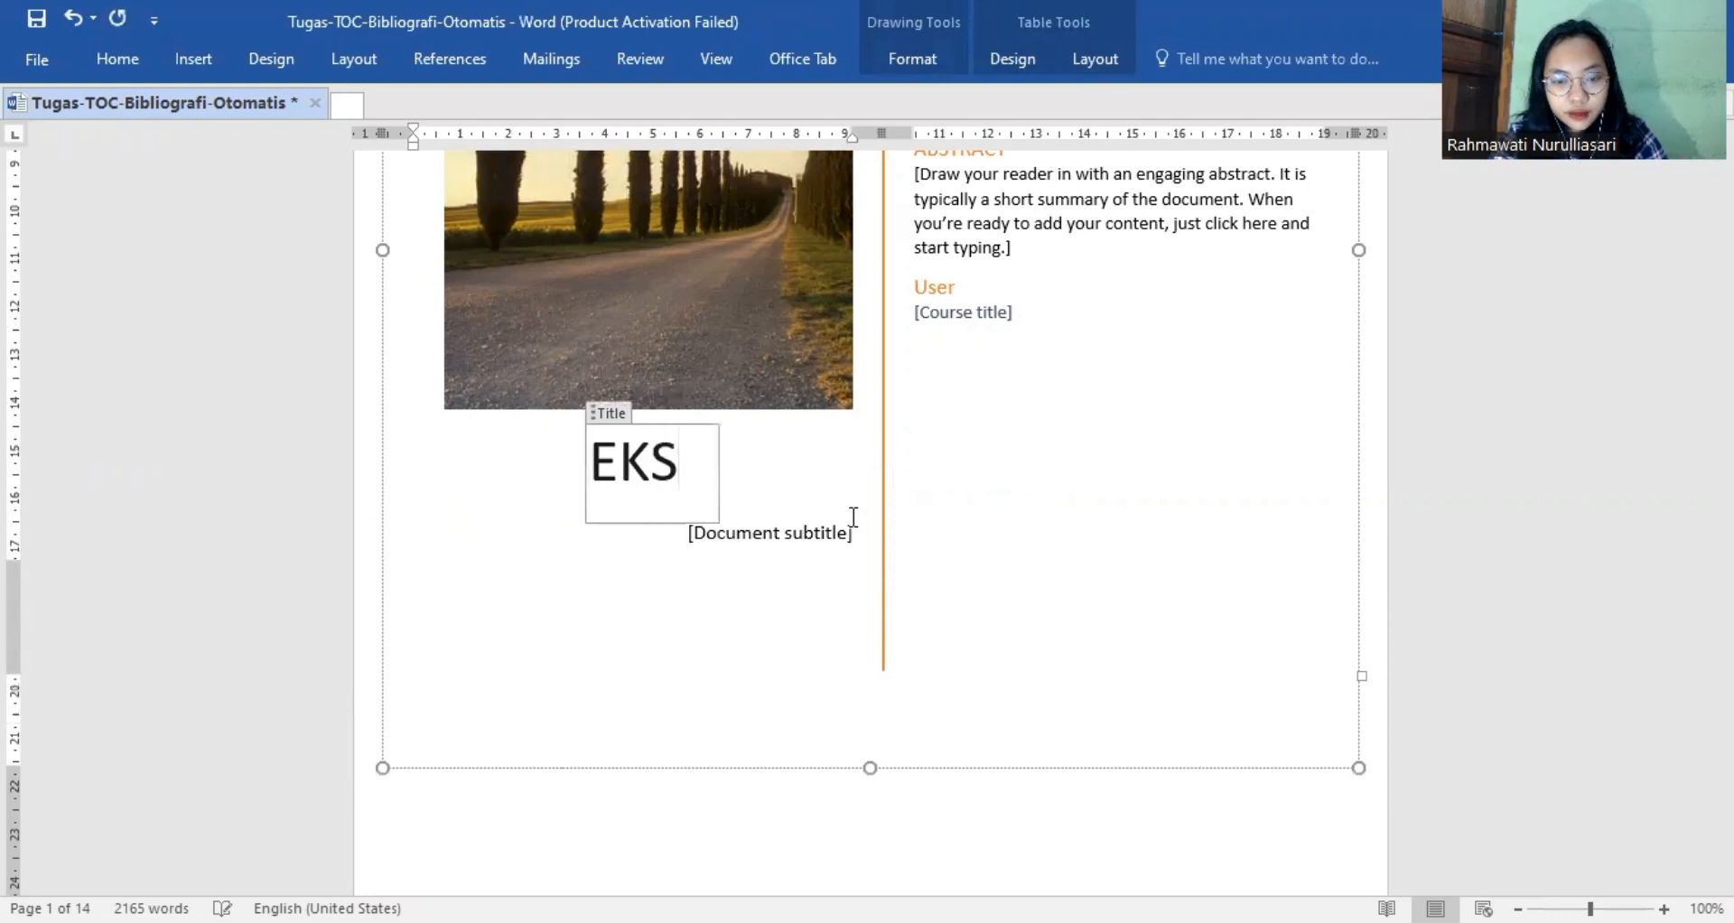
text(PLORASI)
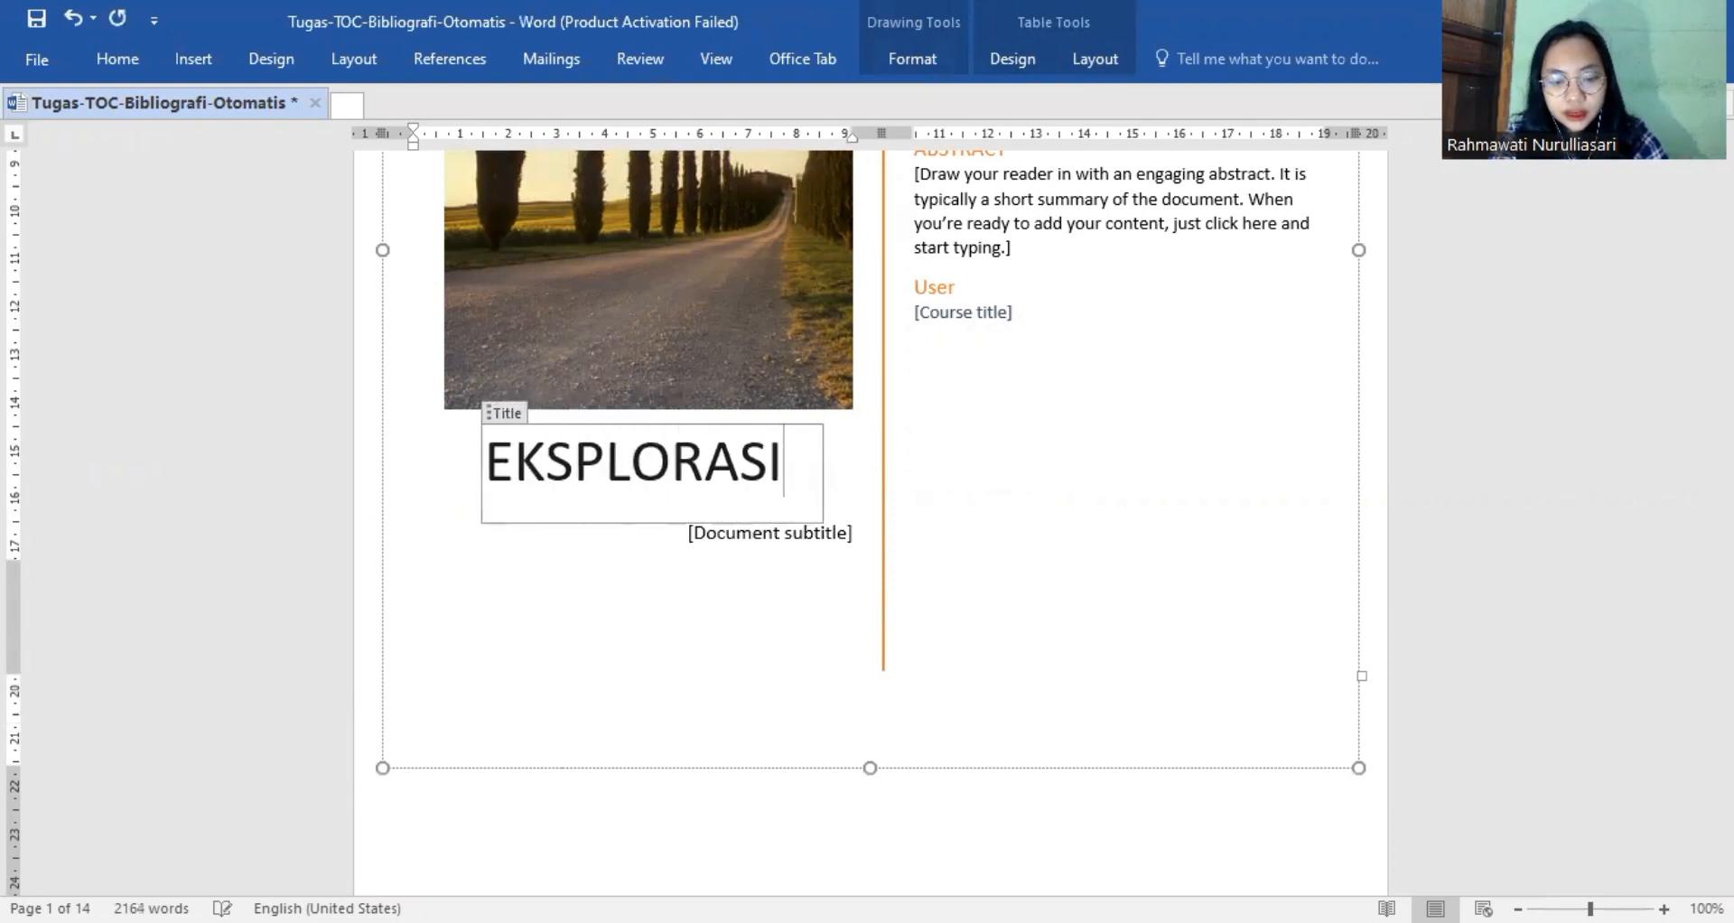
text( FITUR MS)
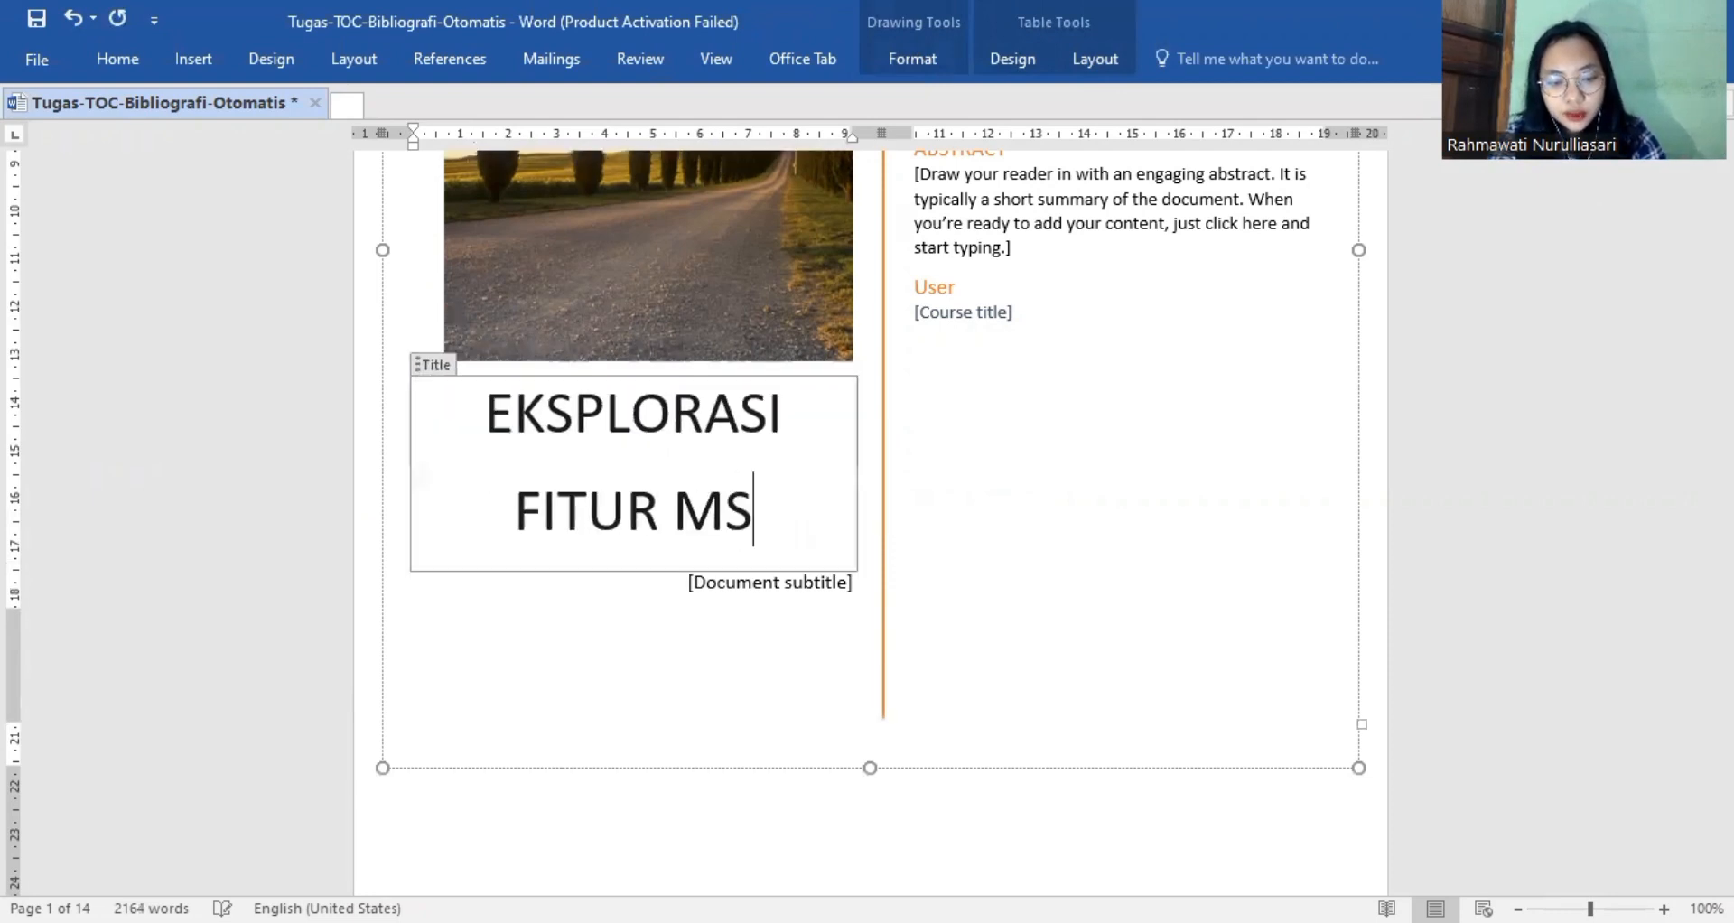
text( WORD N)
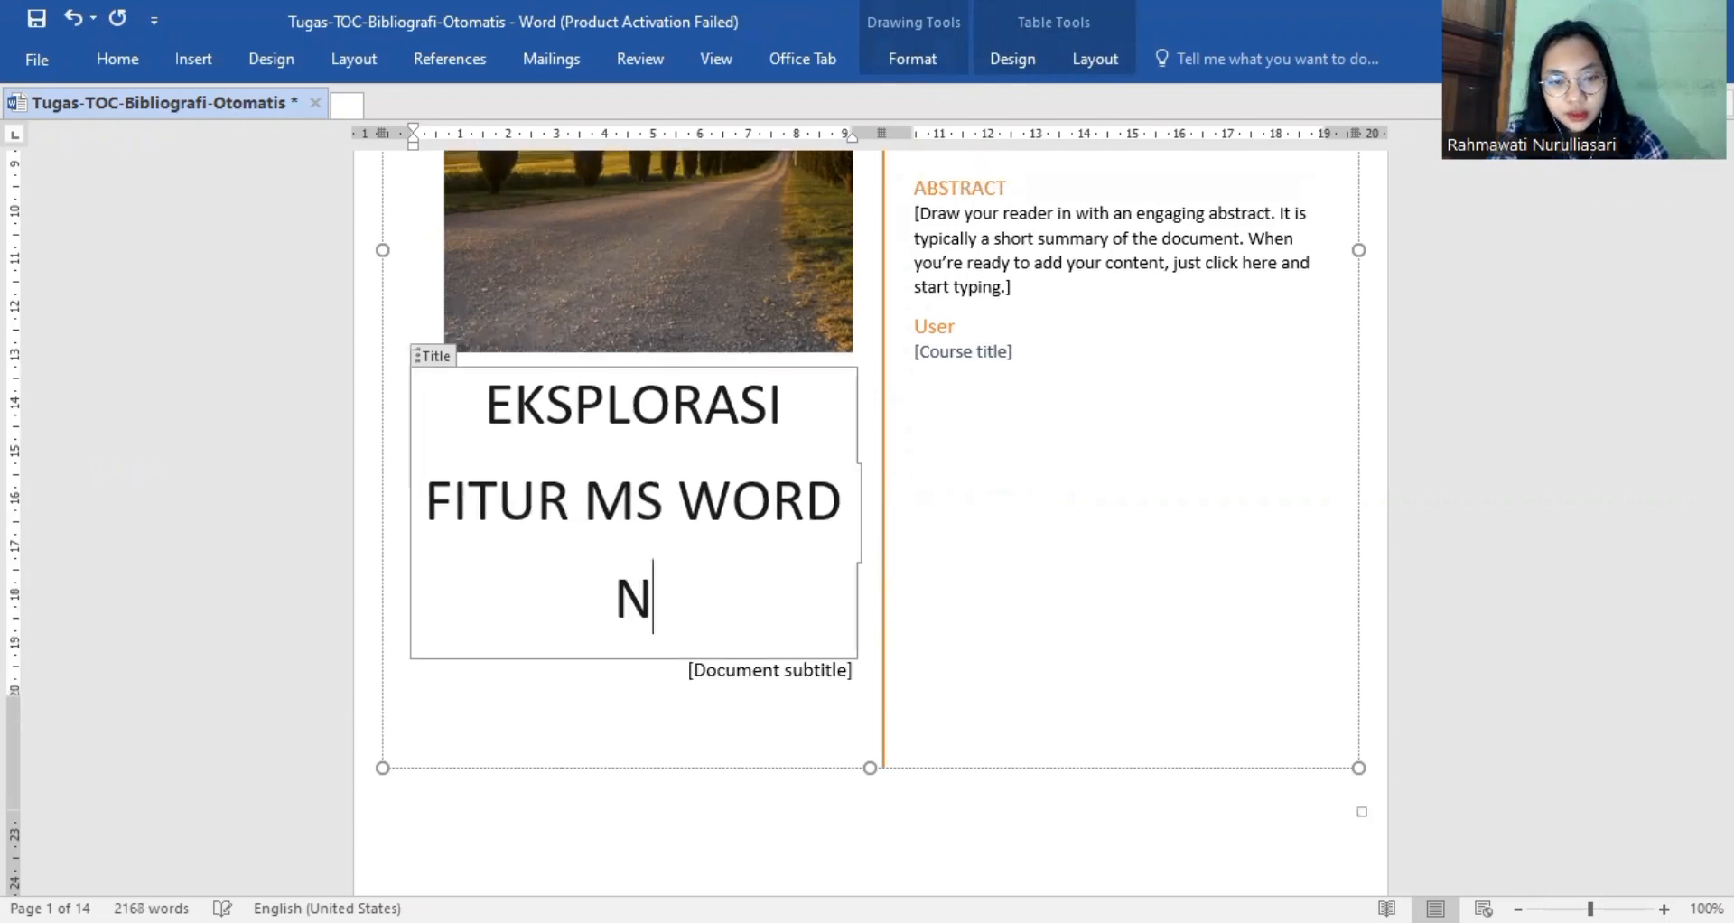
key(BackSpace)
text(UNTUK)
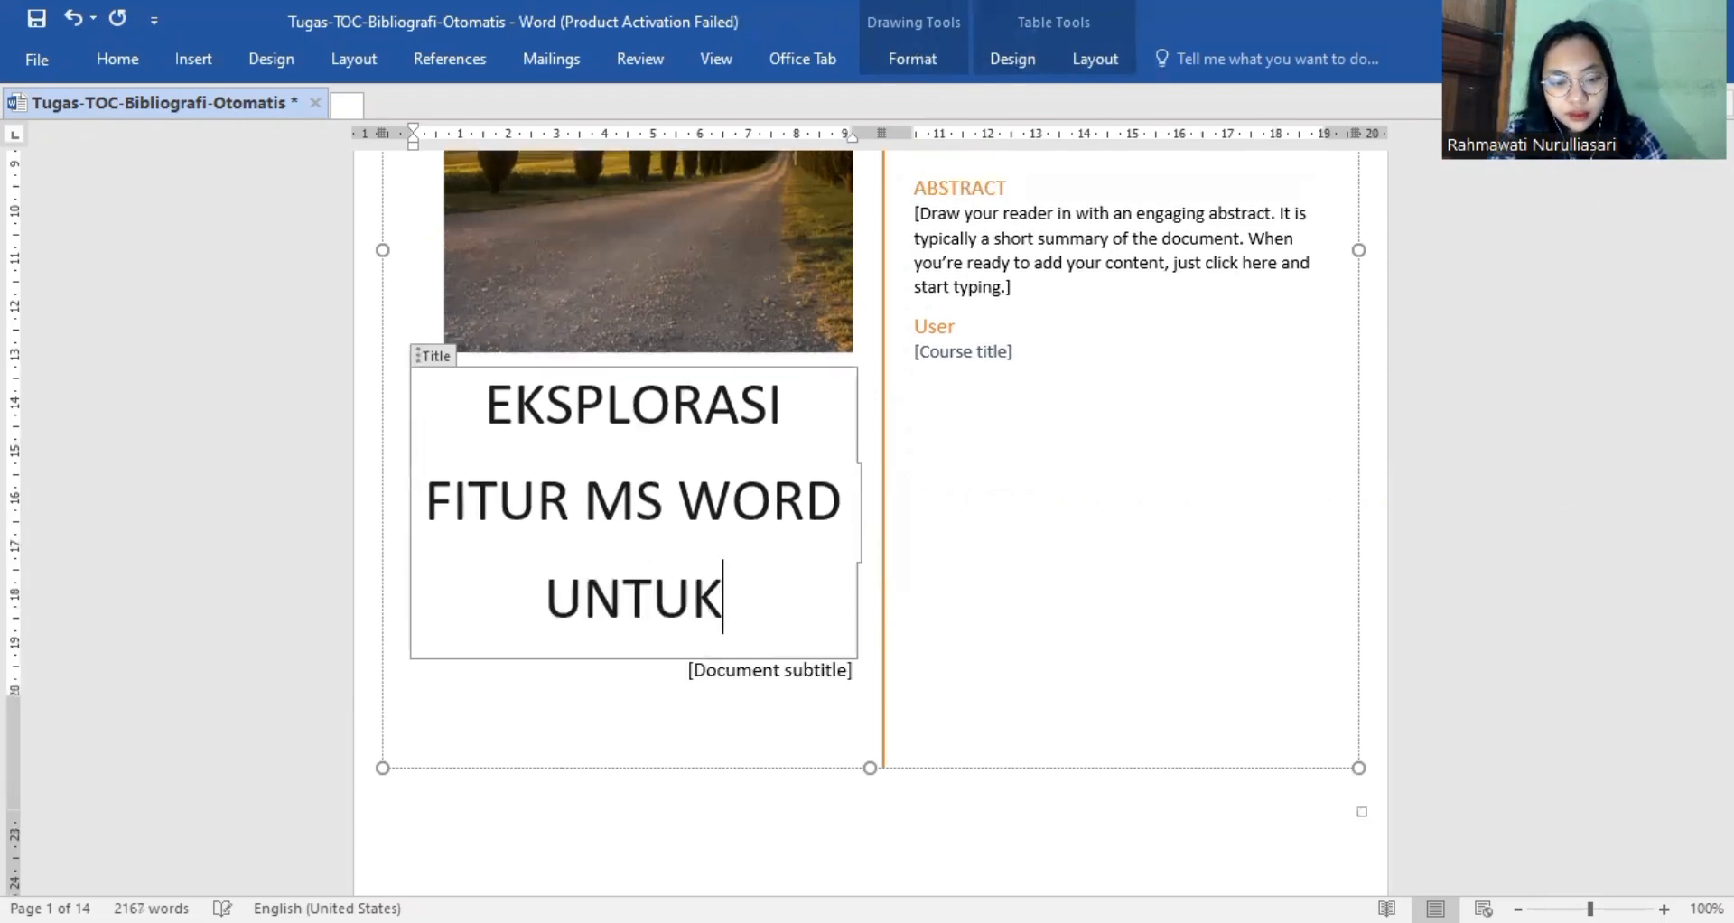
text( LAPORAN )
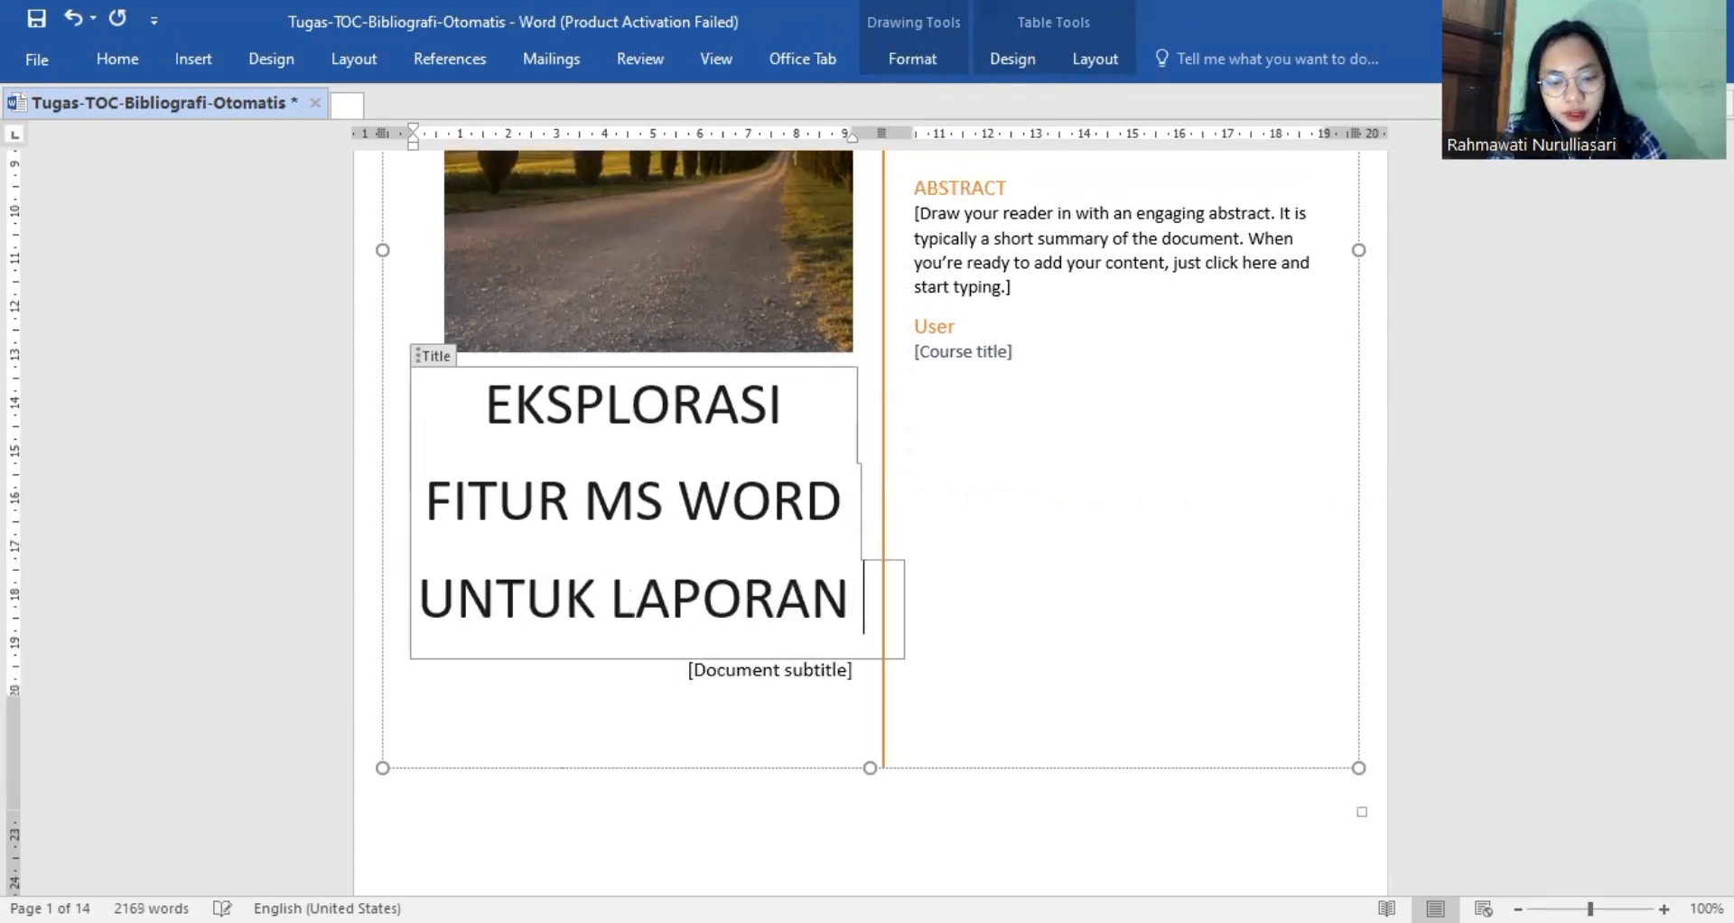
text(ILMIAH)
Set the font size of the whole cover page title to 20.
scroll(867, 452, down, 1)
drag(728, 603, 511, 305)
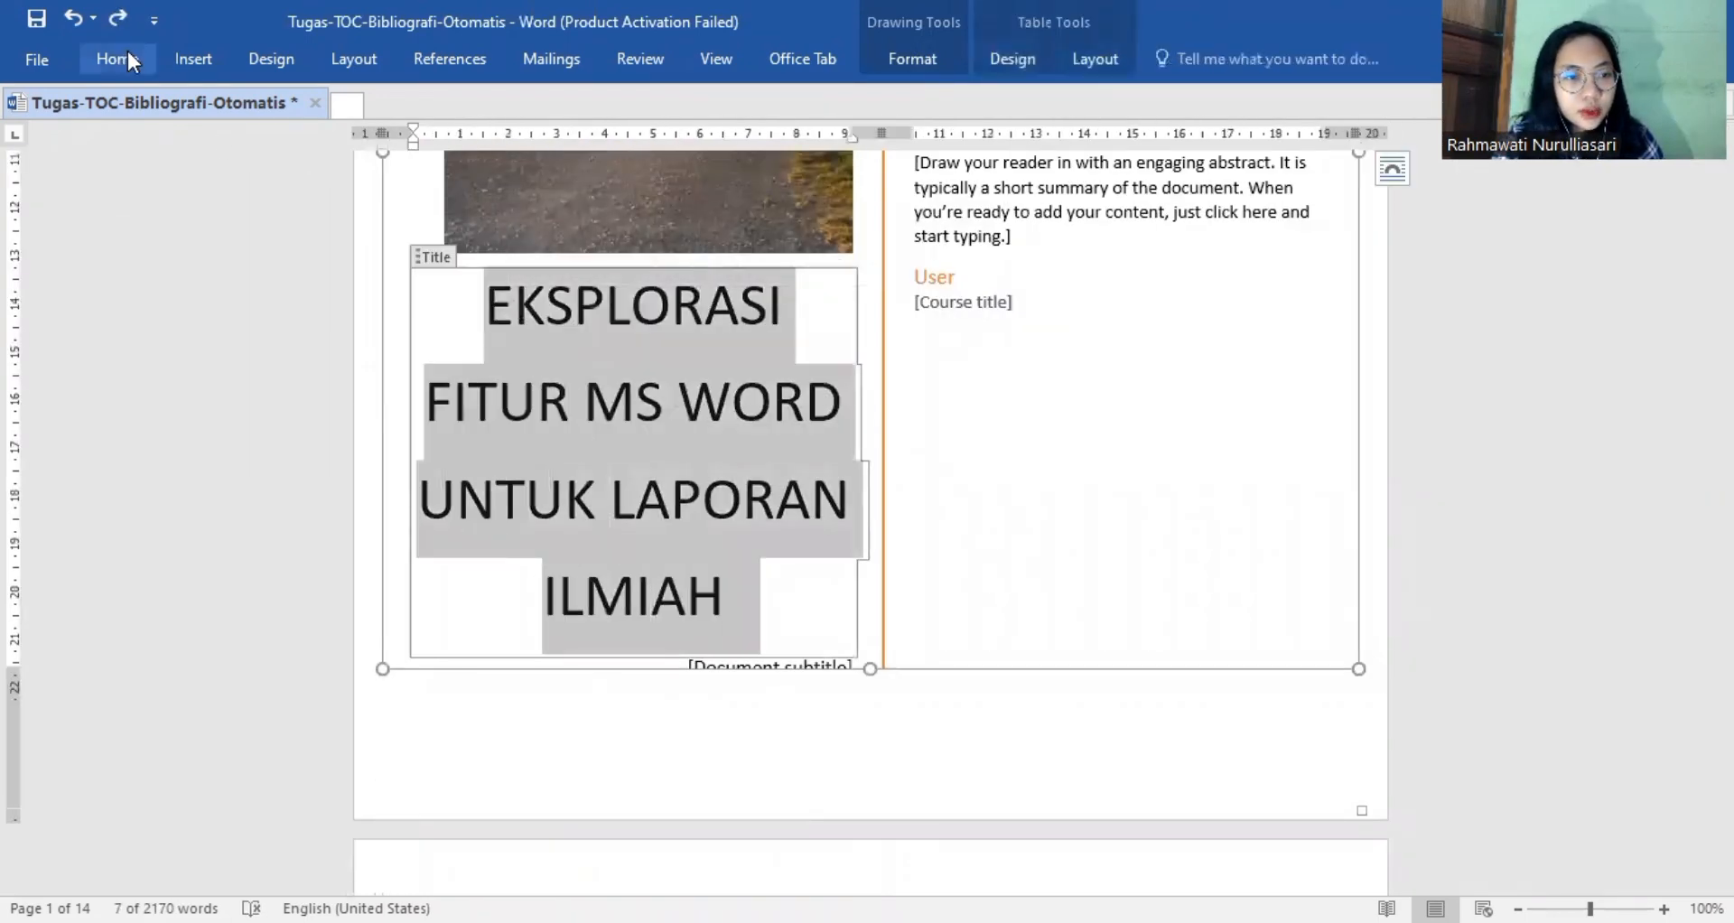
click(128, 56)
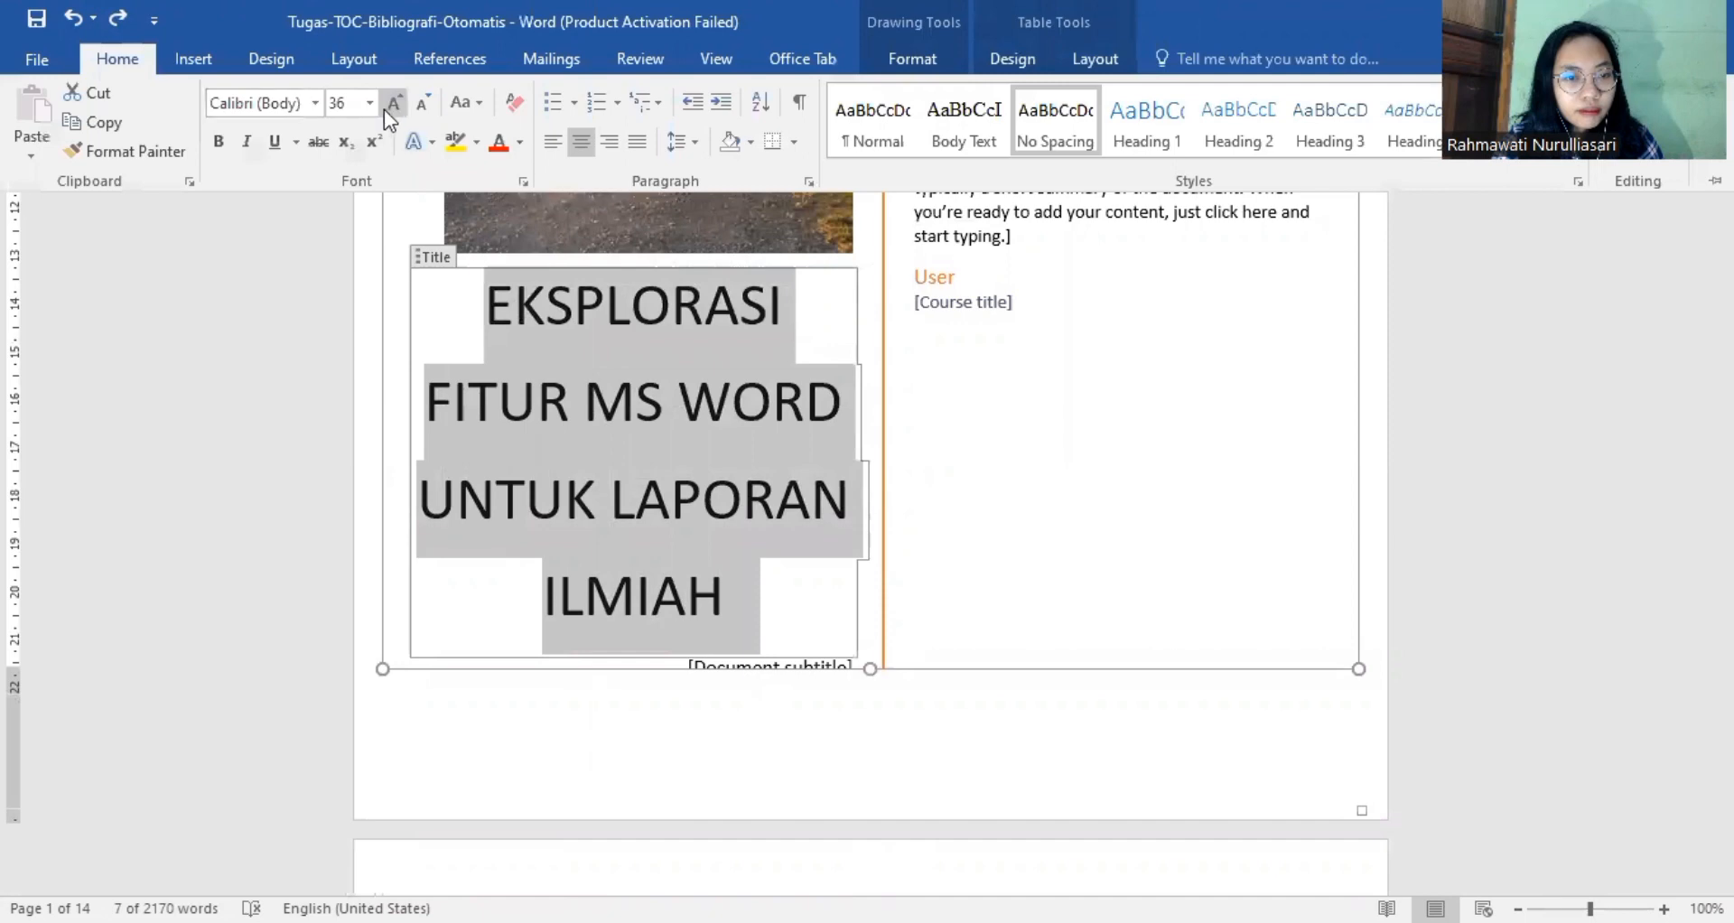
click(369, 109)
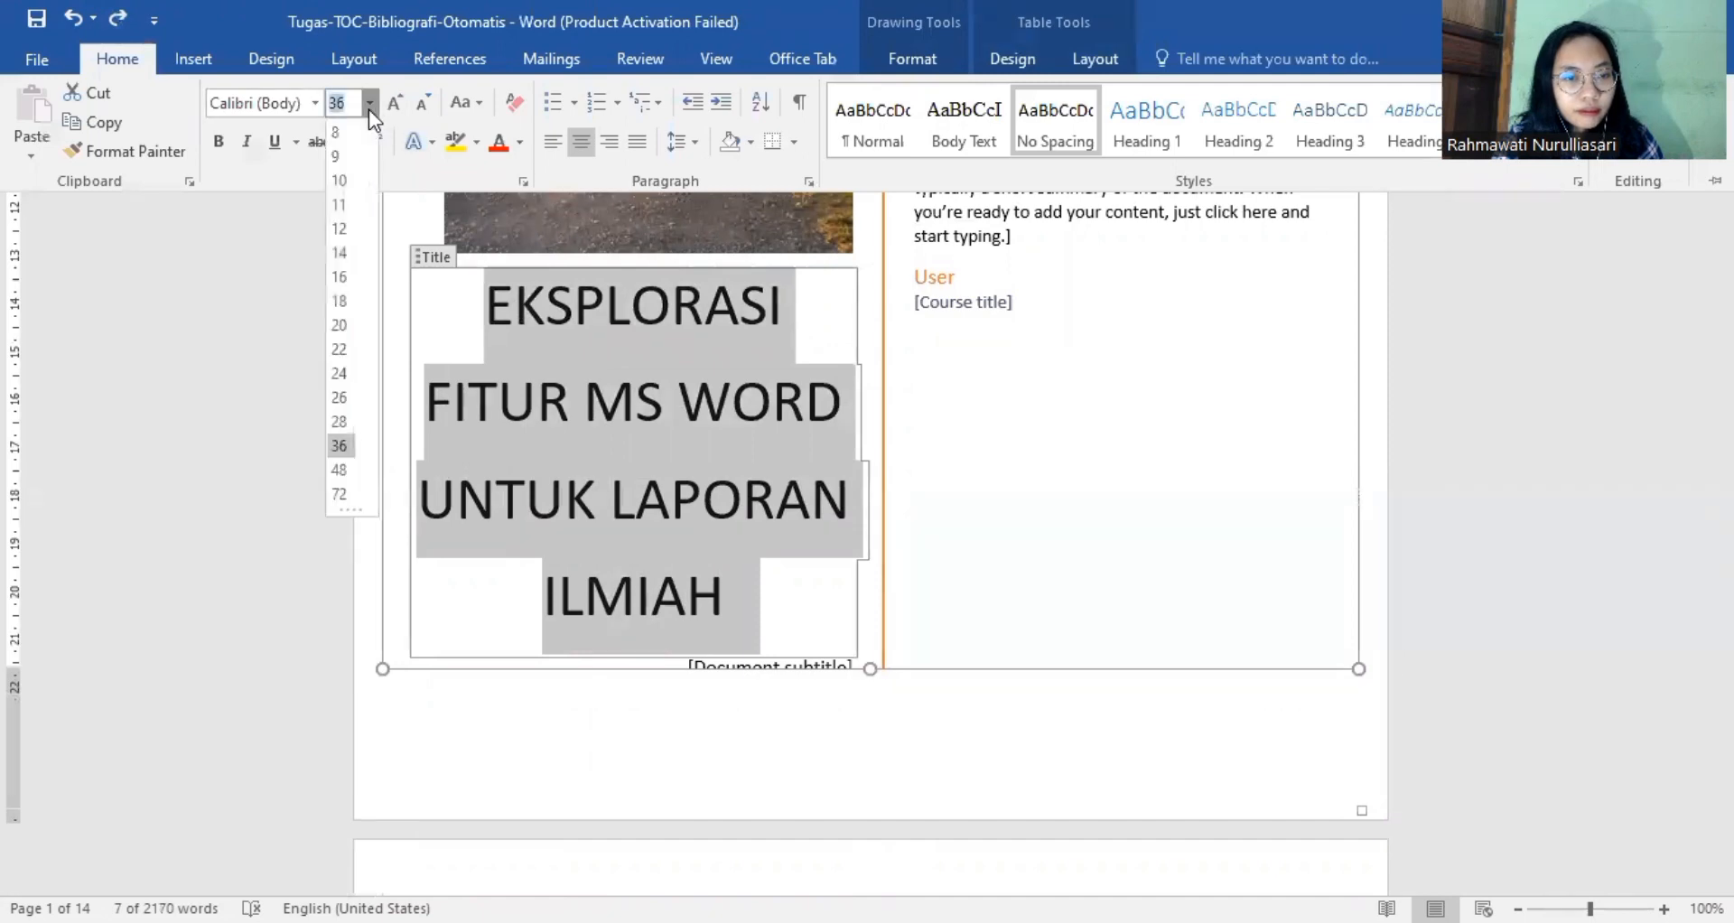
click(339, 325)
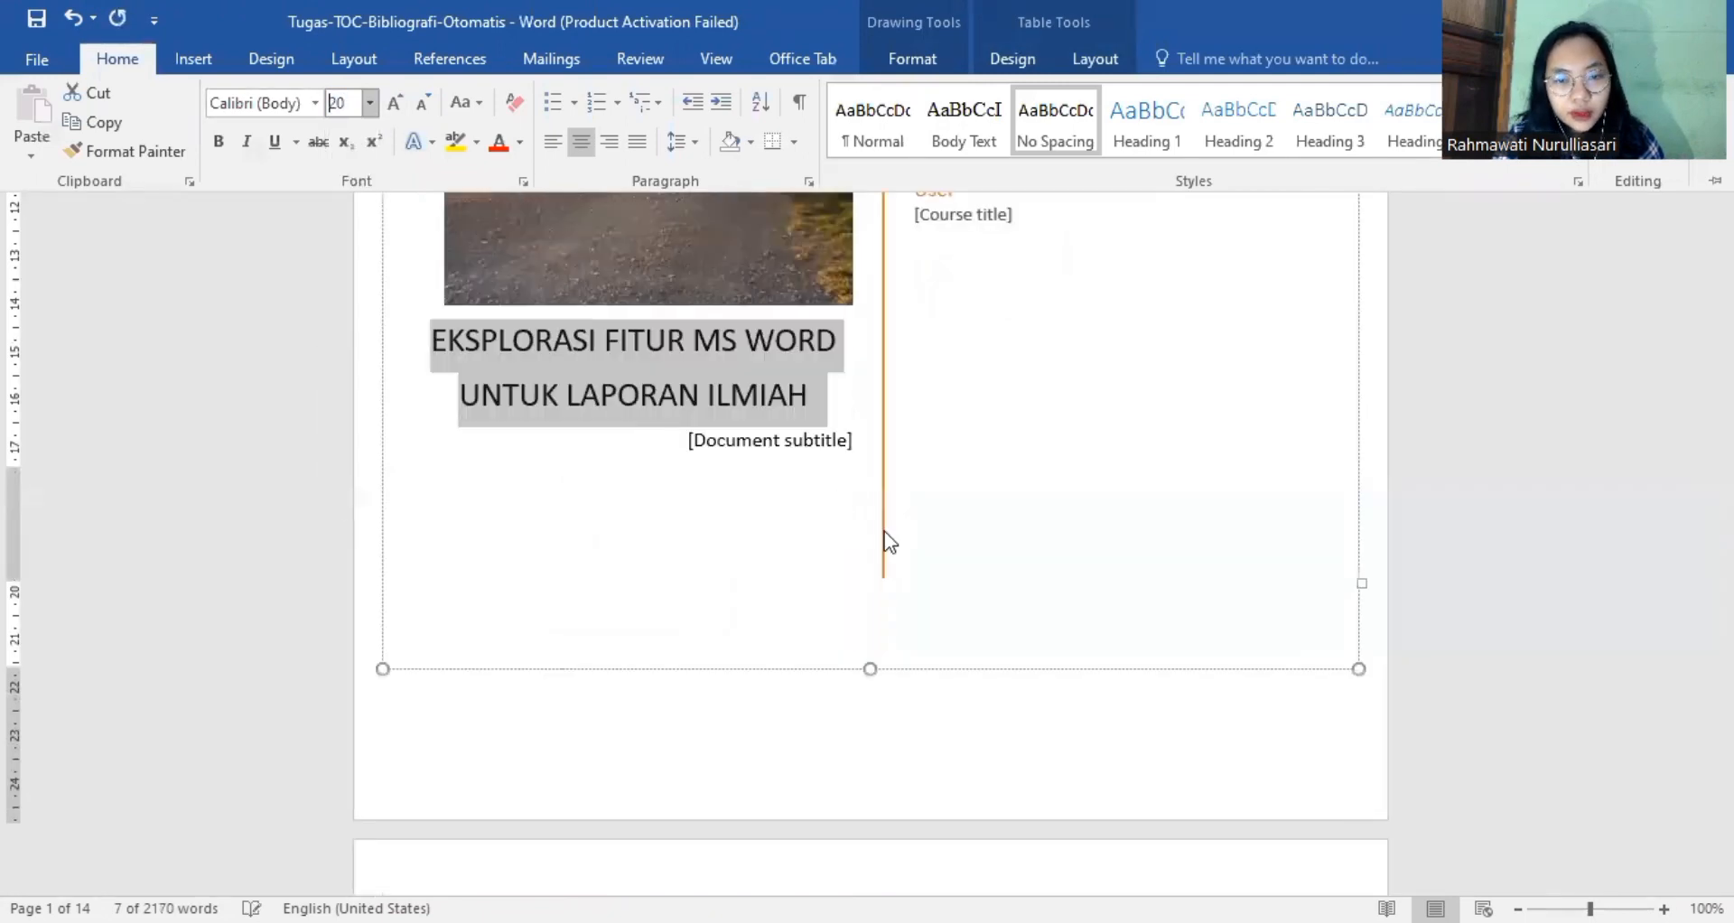
Delete the document subtitle placeholder text below the cover page title.
click(856, 445)
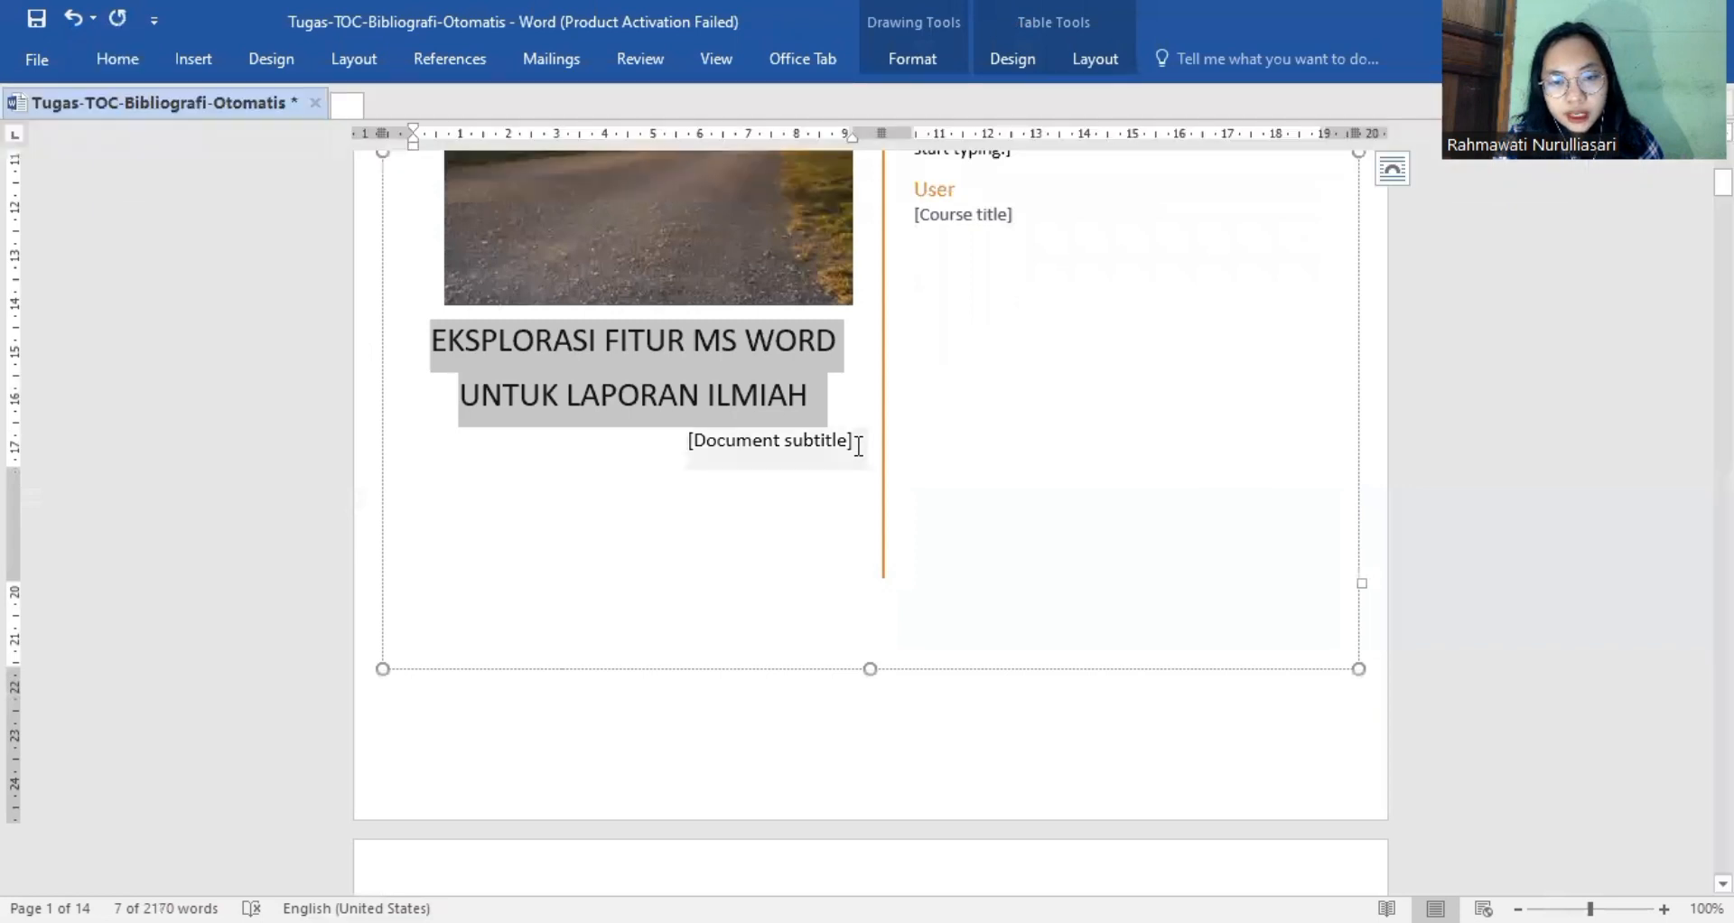
click(729, 446)
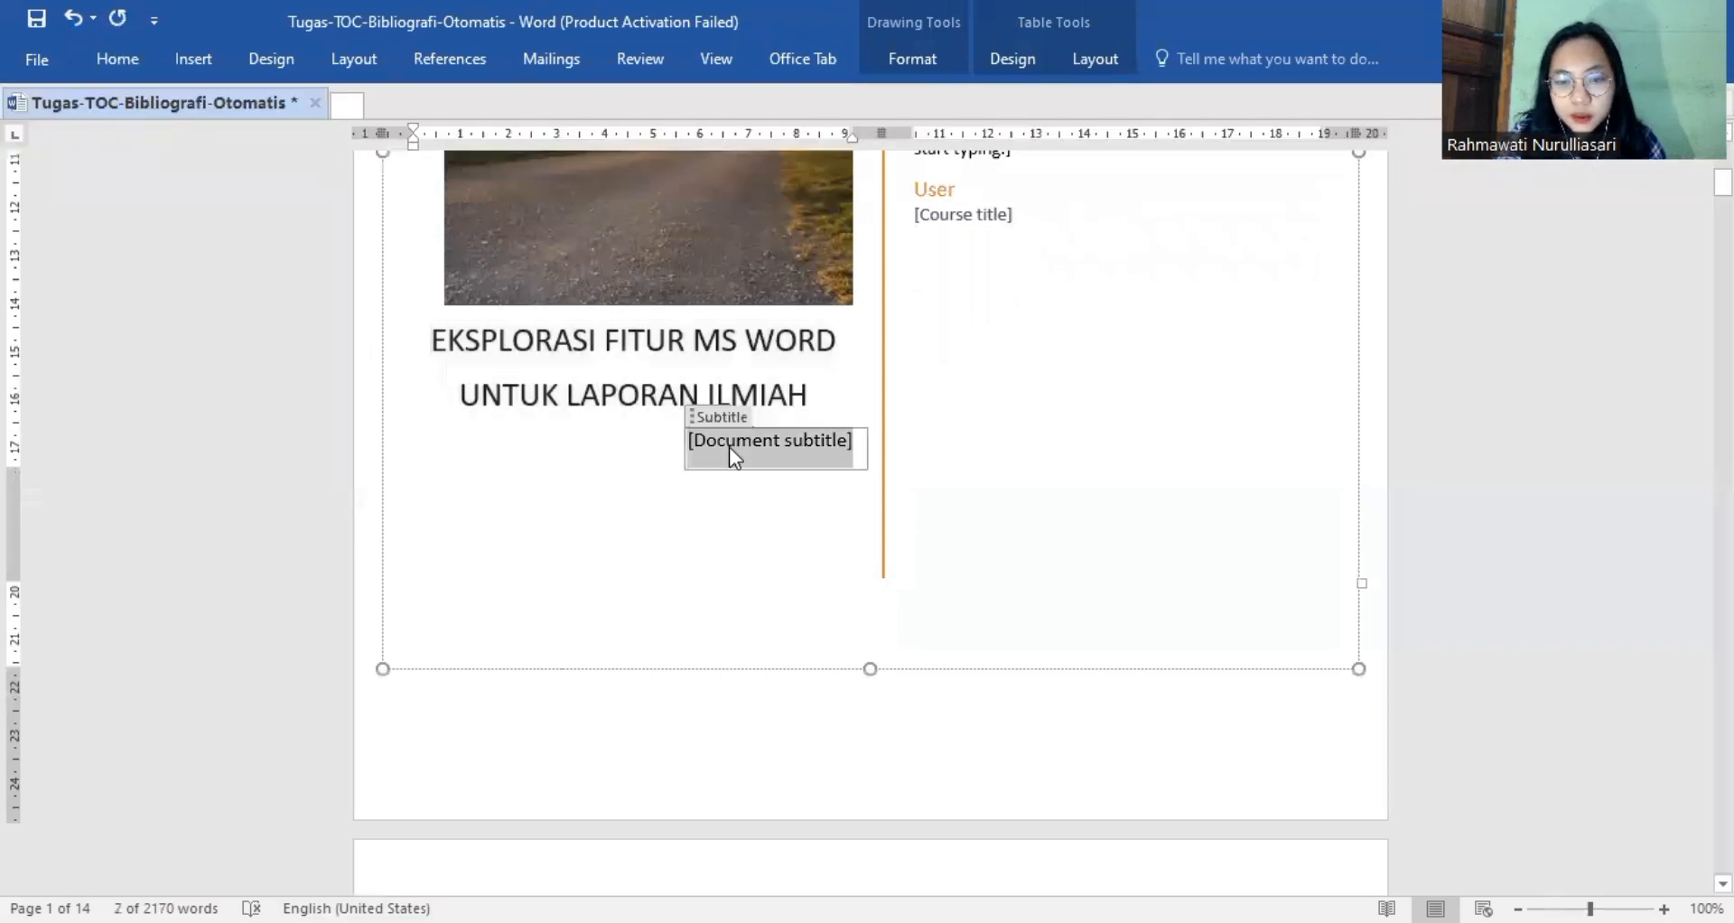
key(BackSpace)
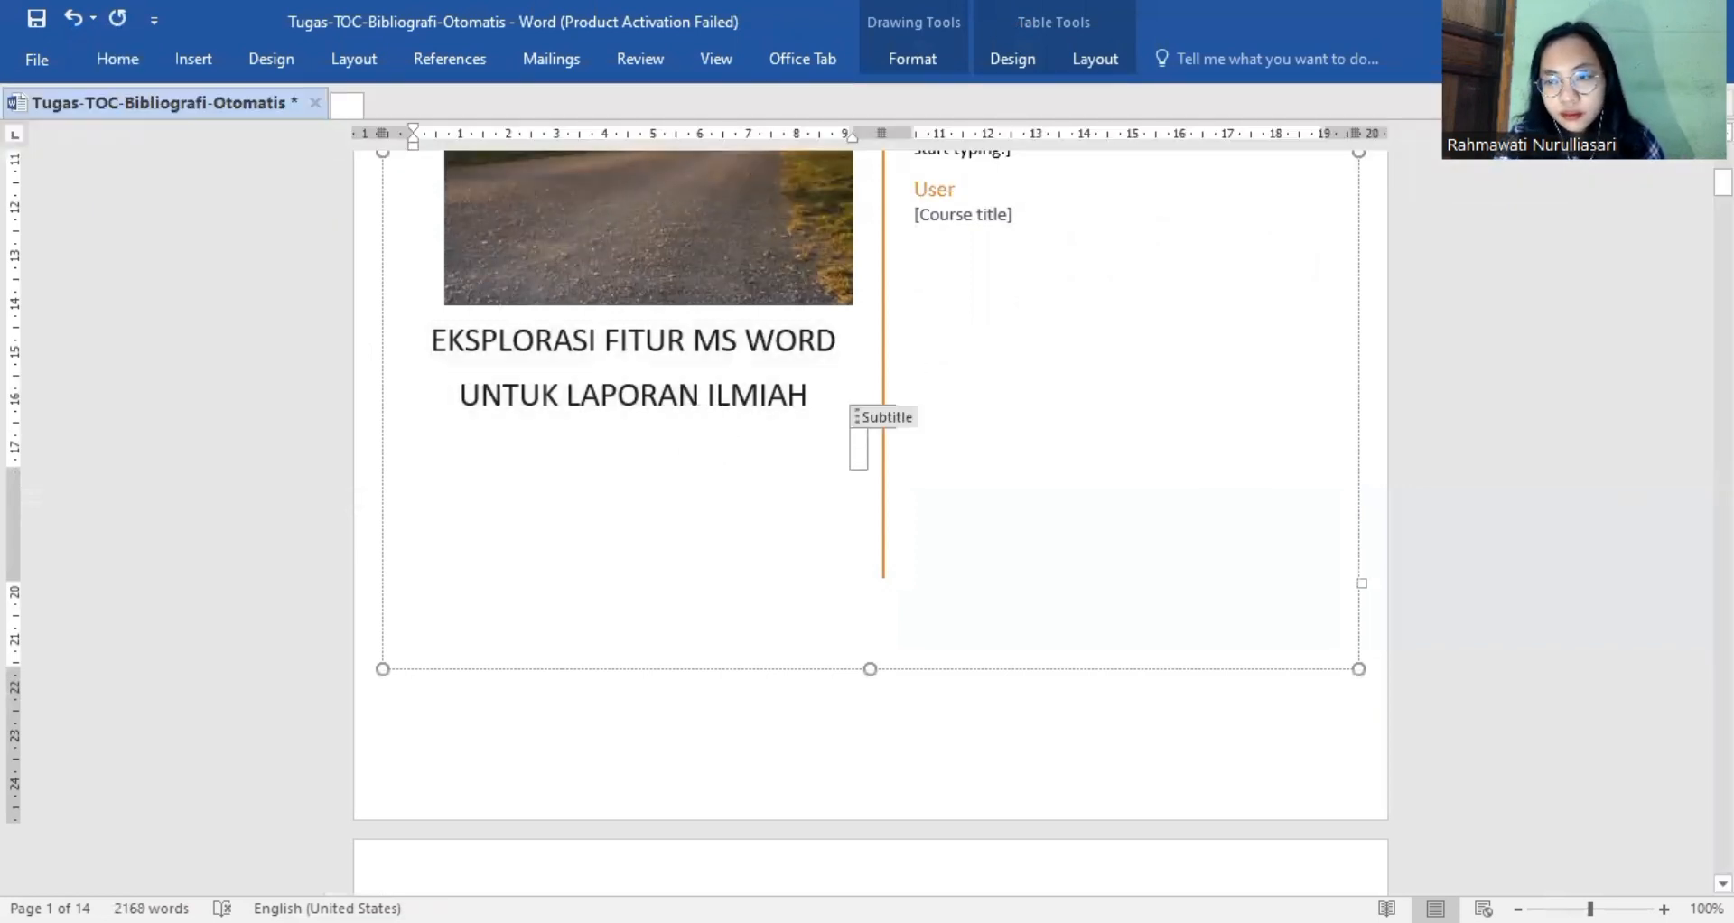
Delete the course title, author and abstract text beside the cover picture, keeping the abstract field for new text.
scroll(999, 576, up, 3)
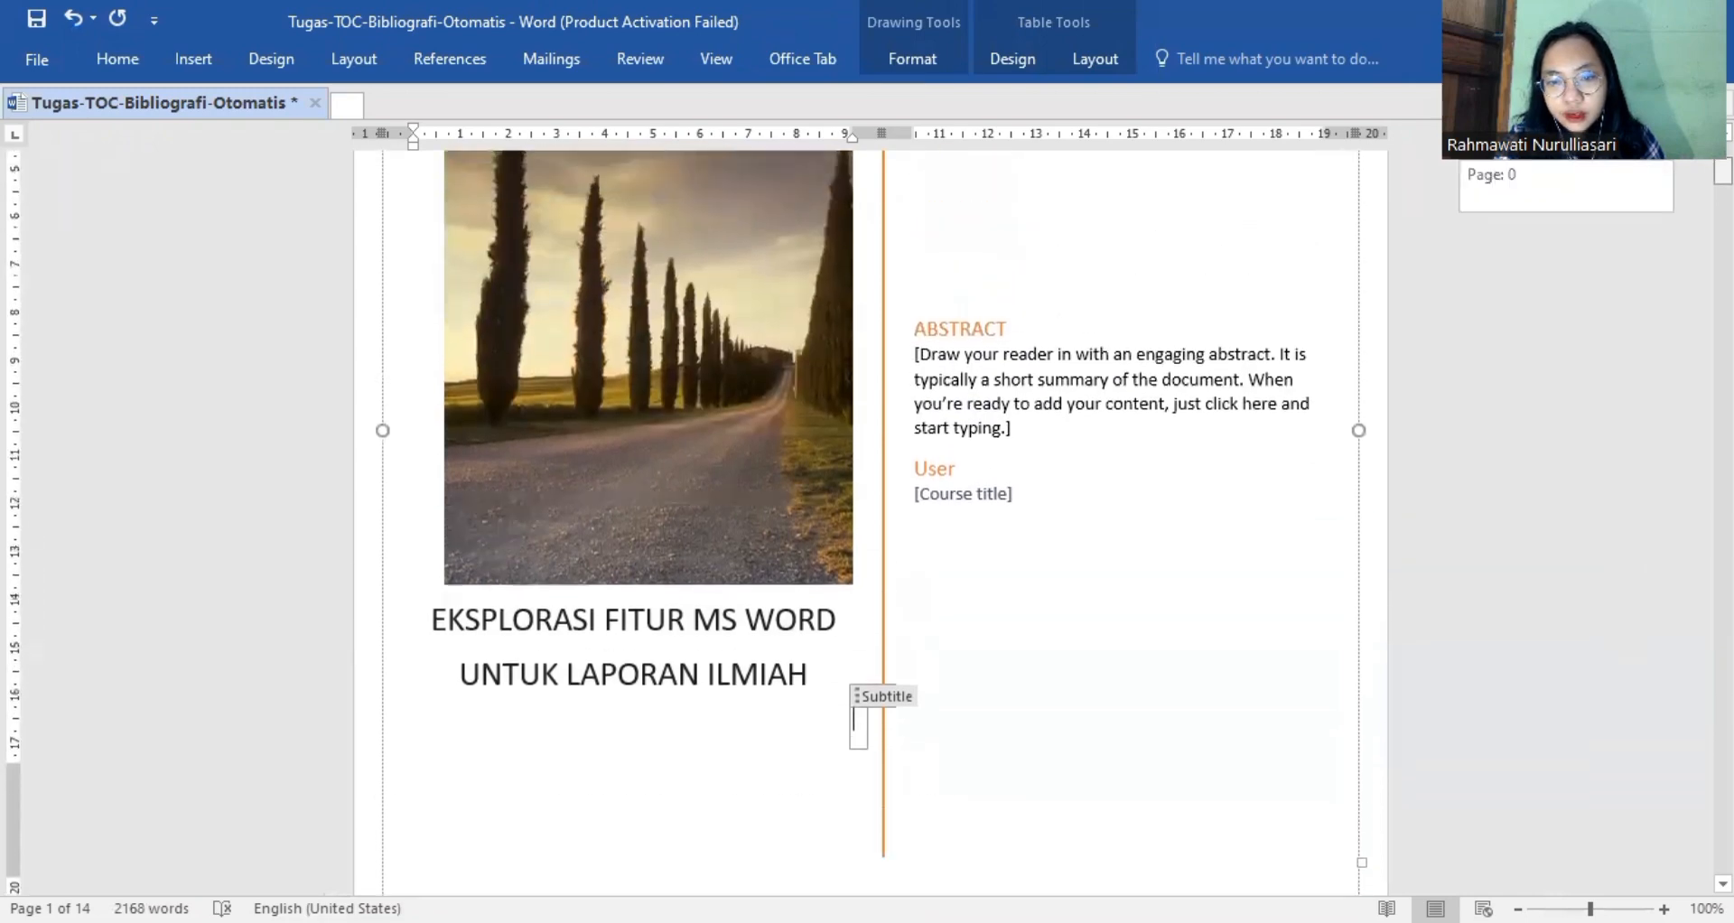
click(1015, 511)
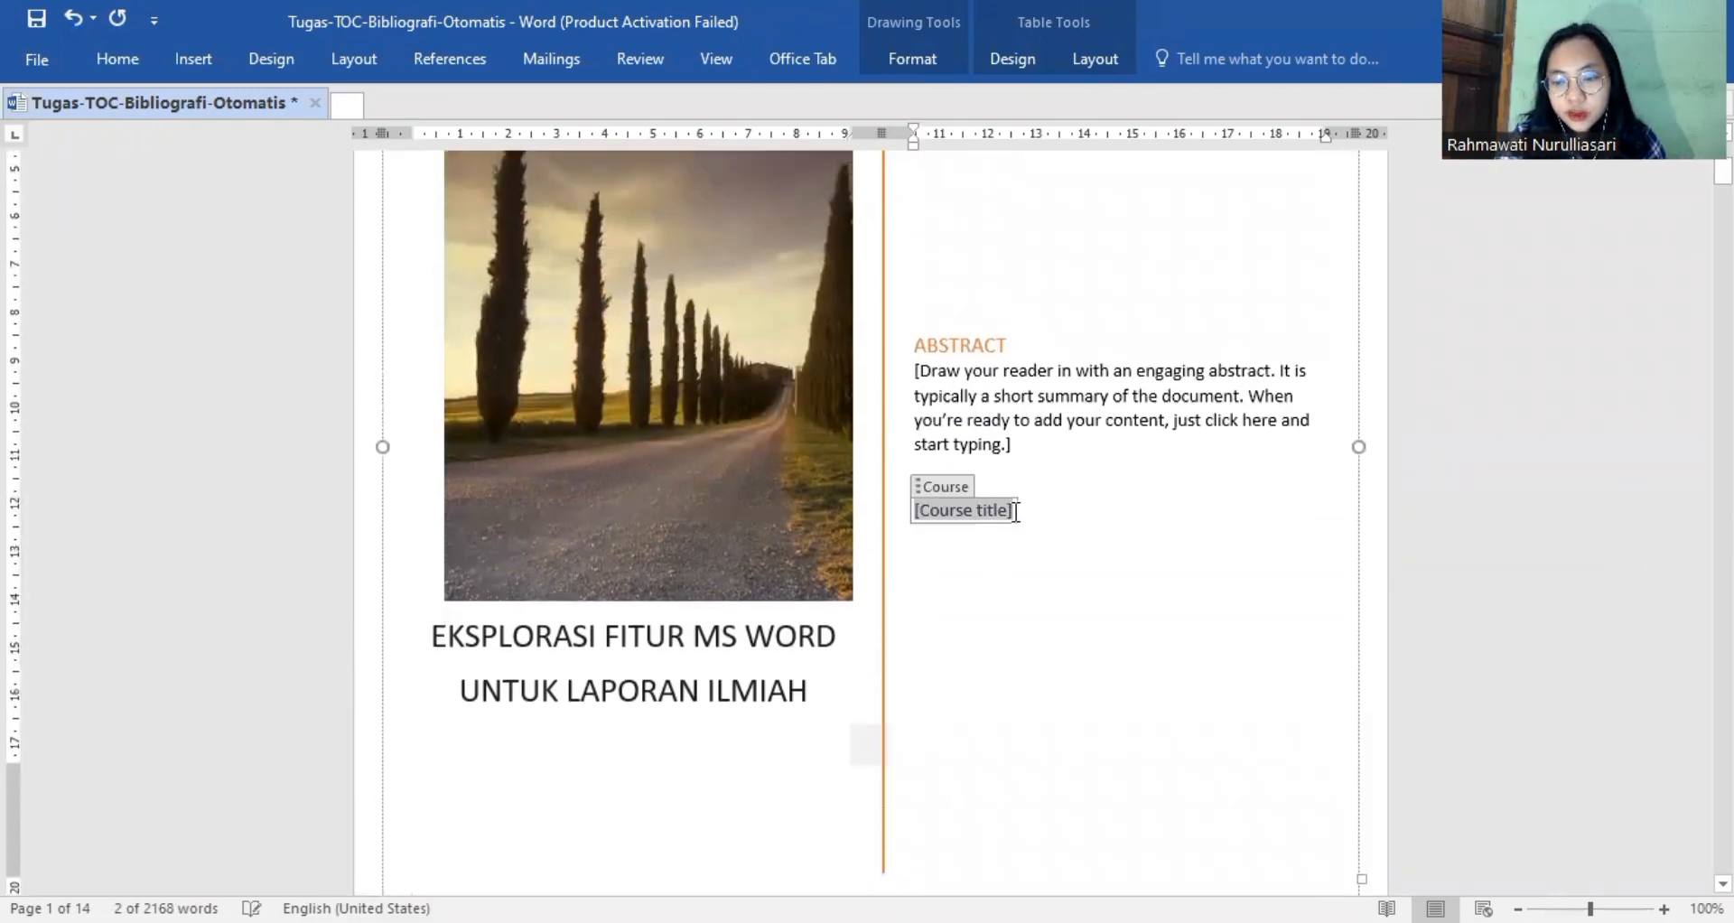
key(BackSpace)
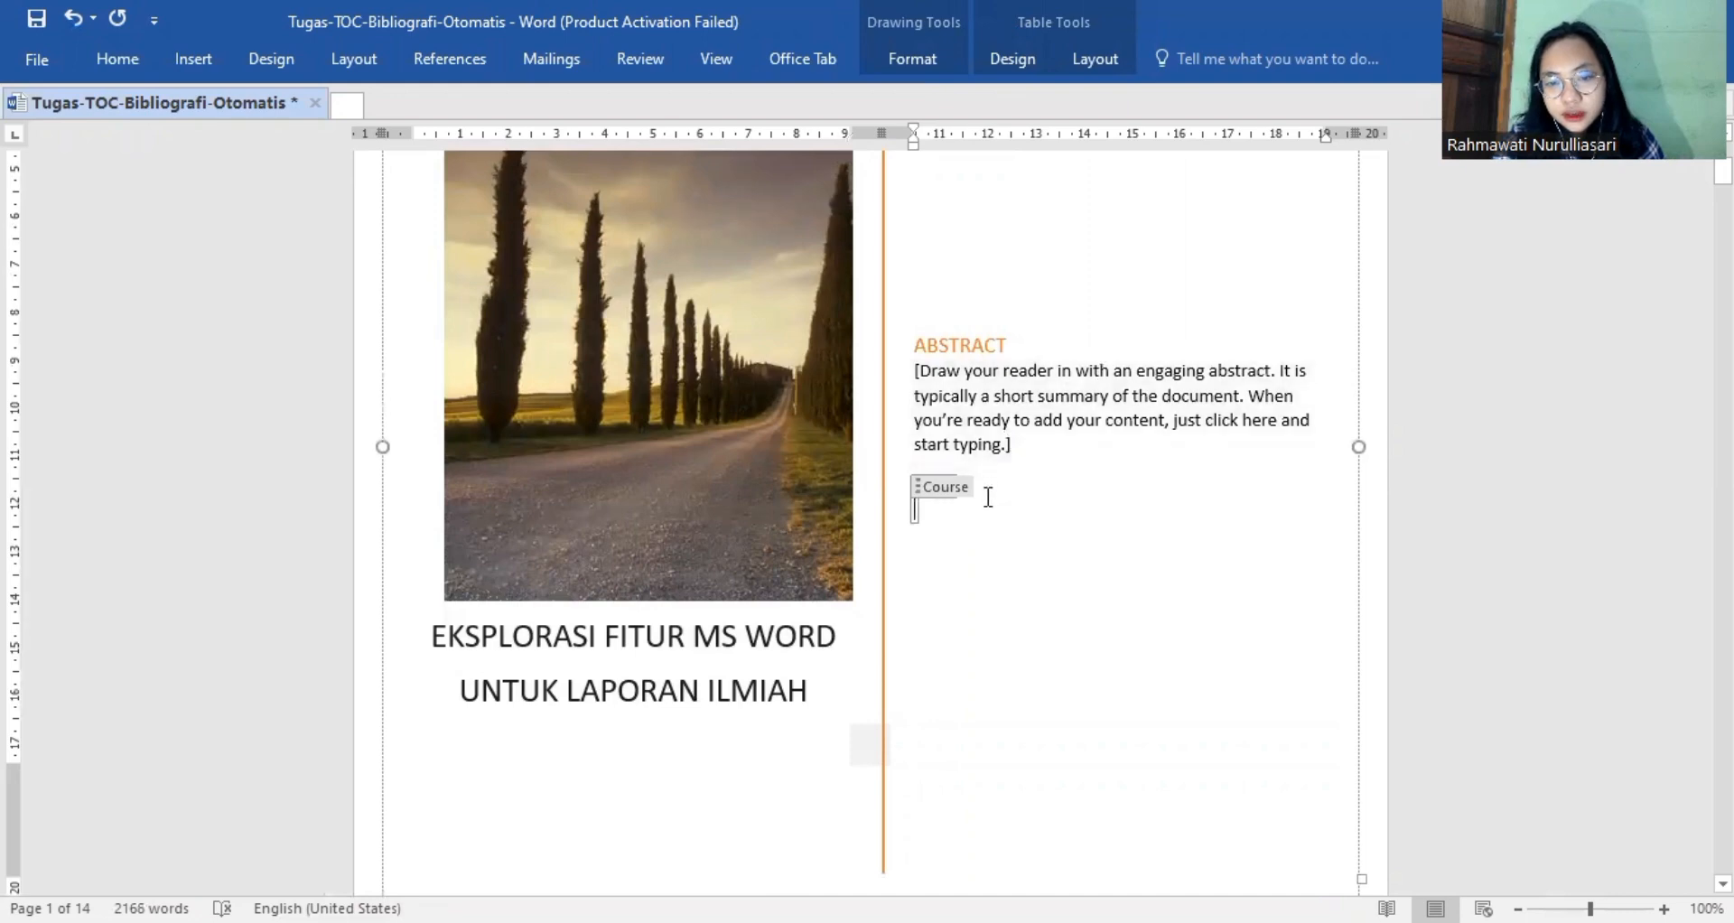
key(BackSpace)
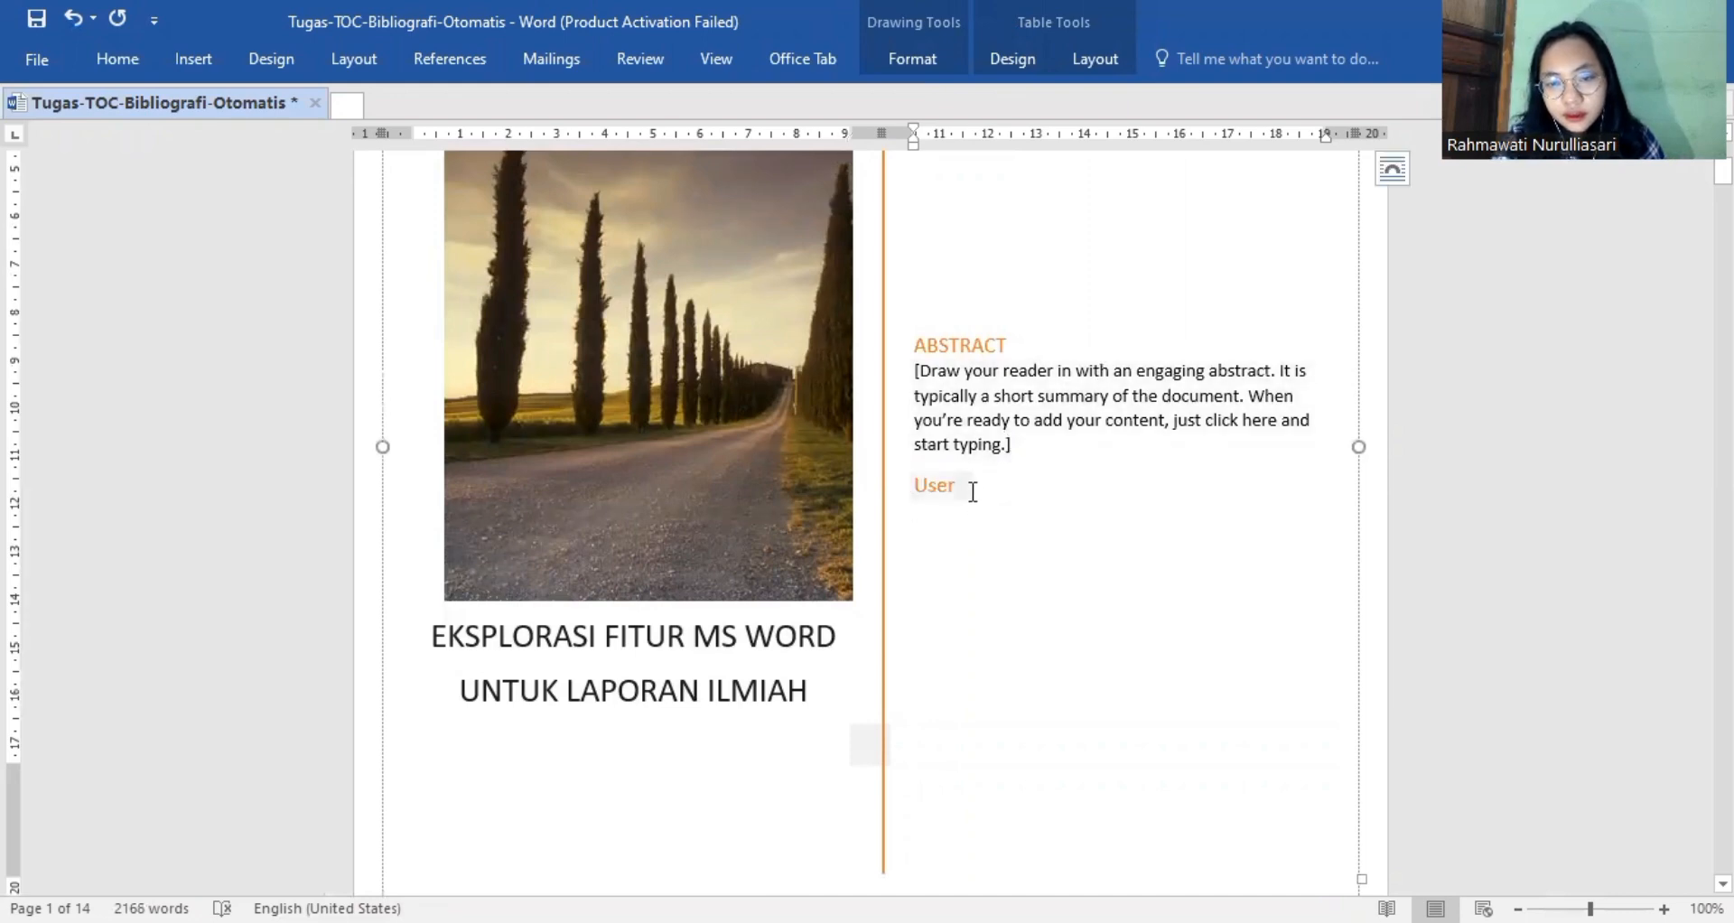
key(BackSpace)
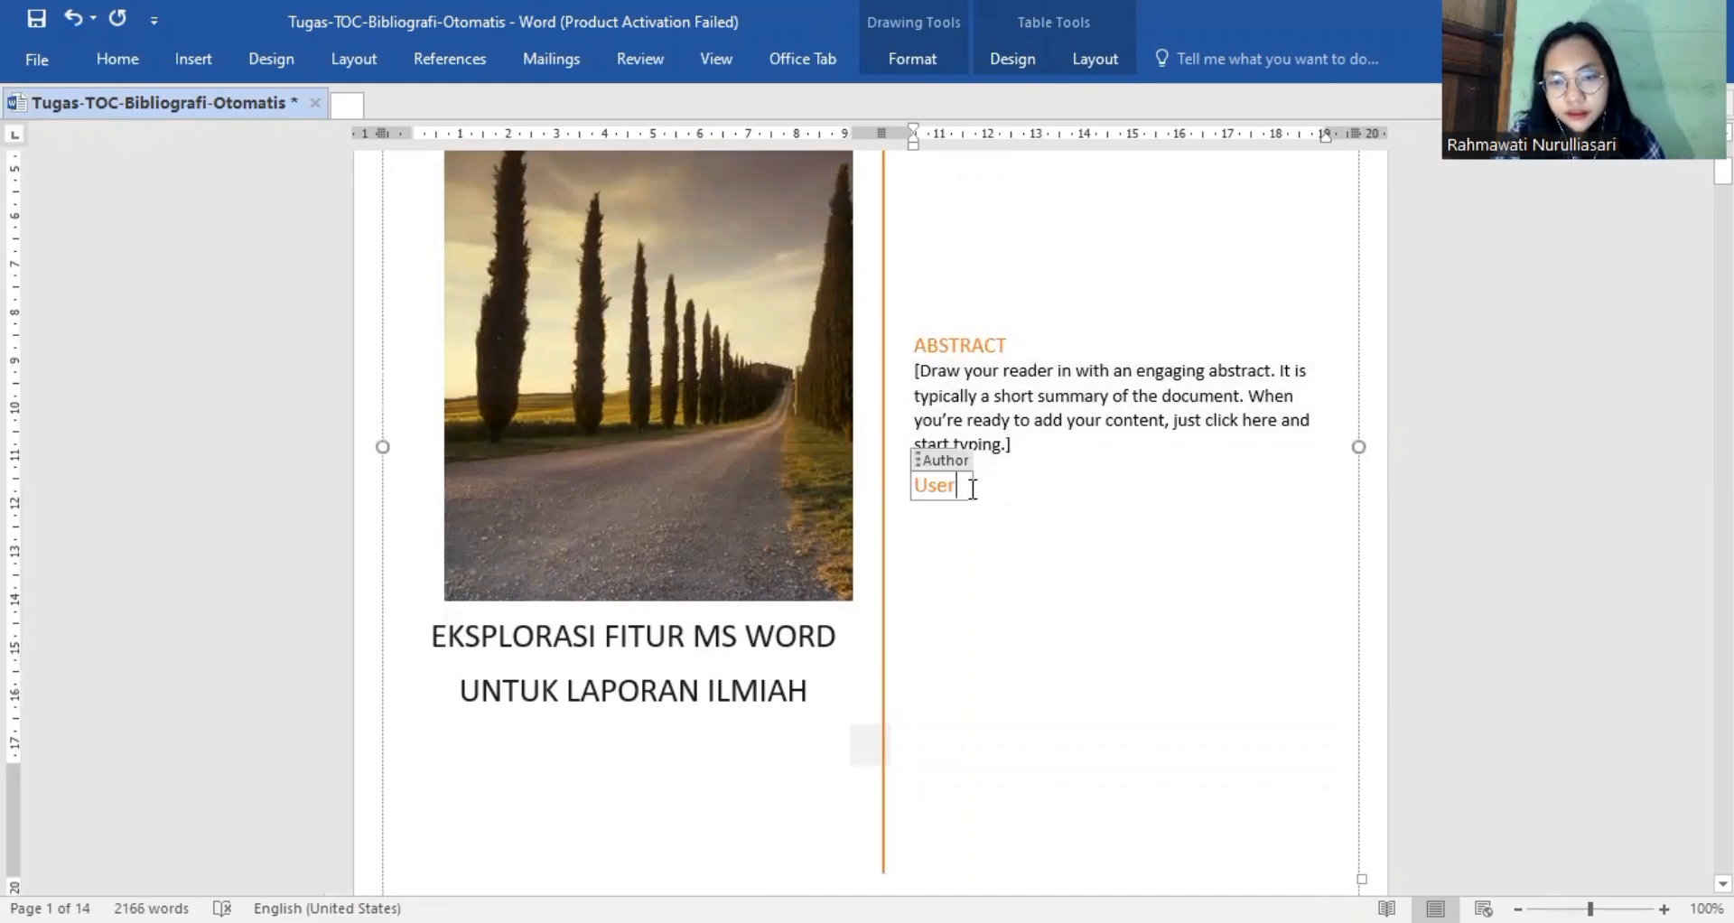
key(BackSpace)
key(BackSpace)
key(BackSpace)
key(BackSpace)
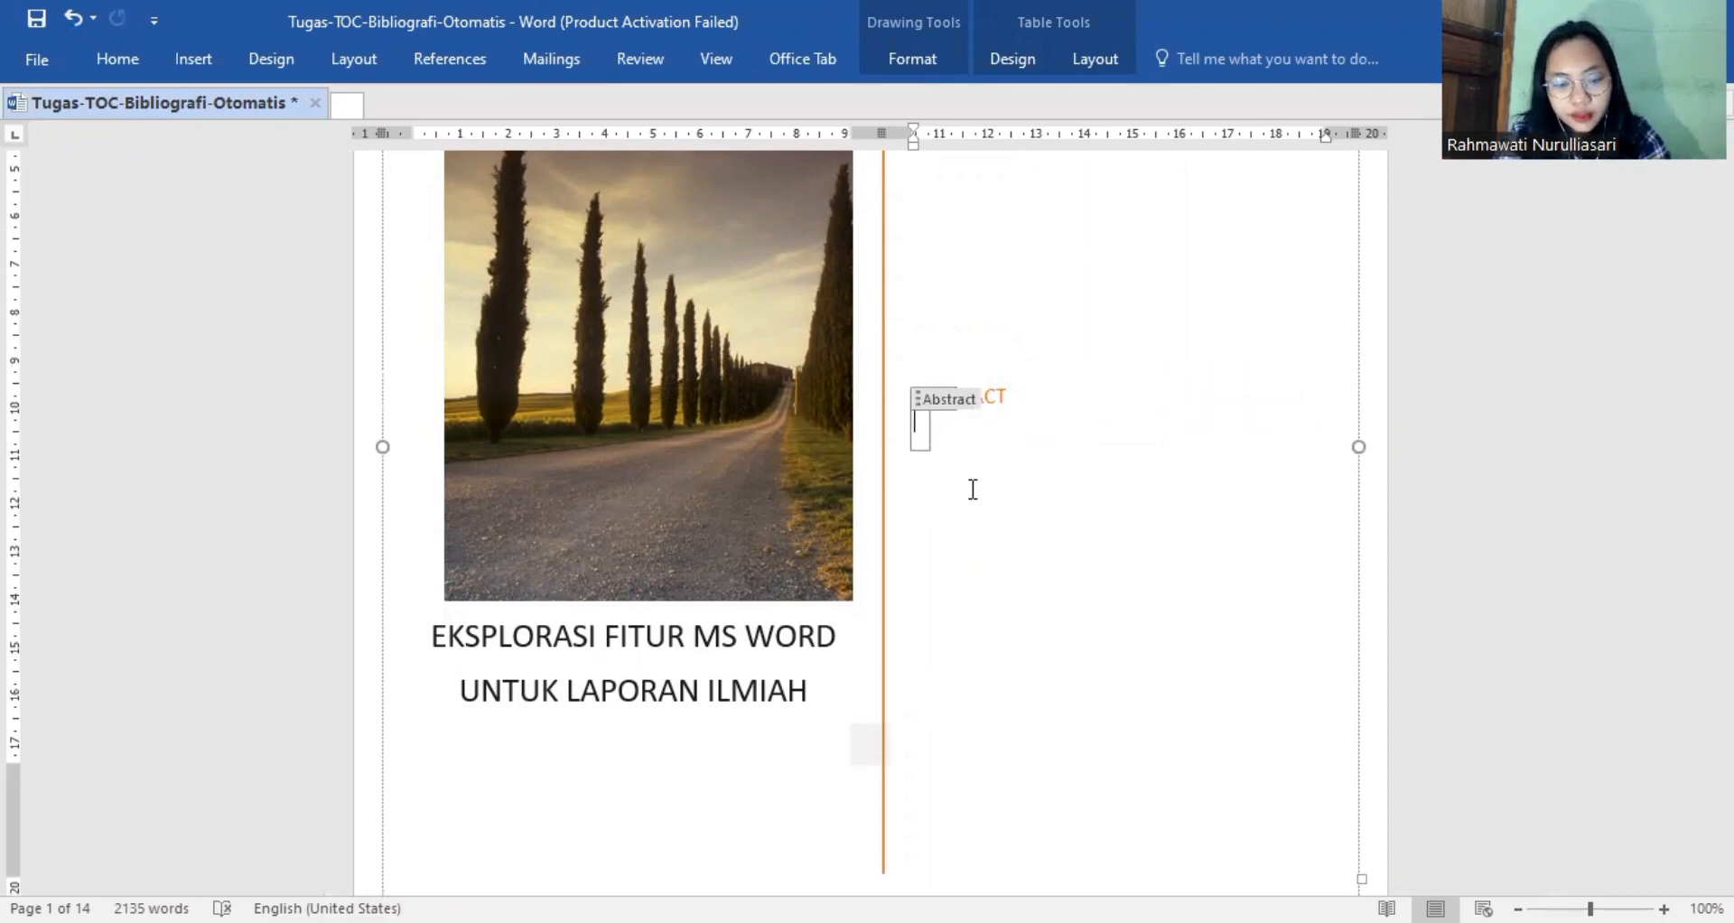
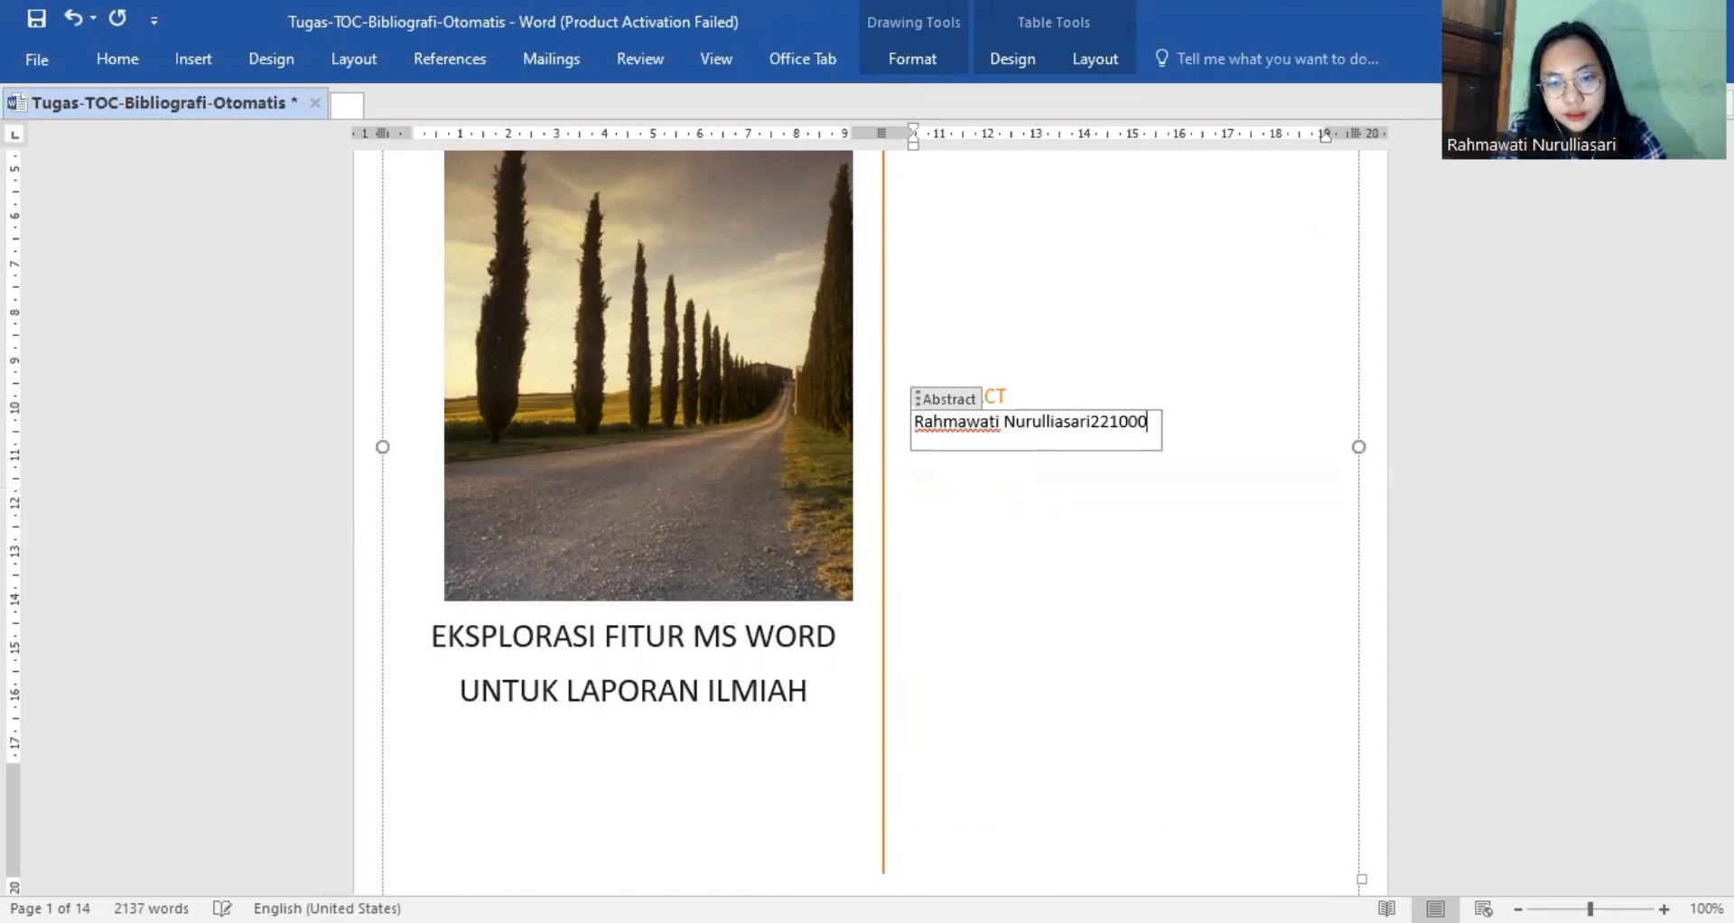
Enter the student's full name and student number, separated by a space, in the cover page's abstract field.
click(1092, 421)
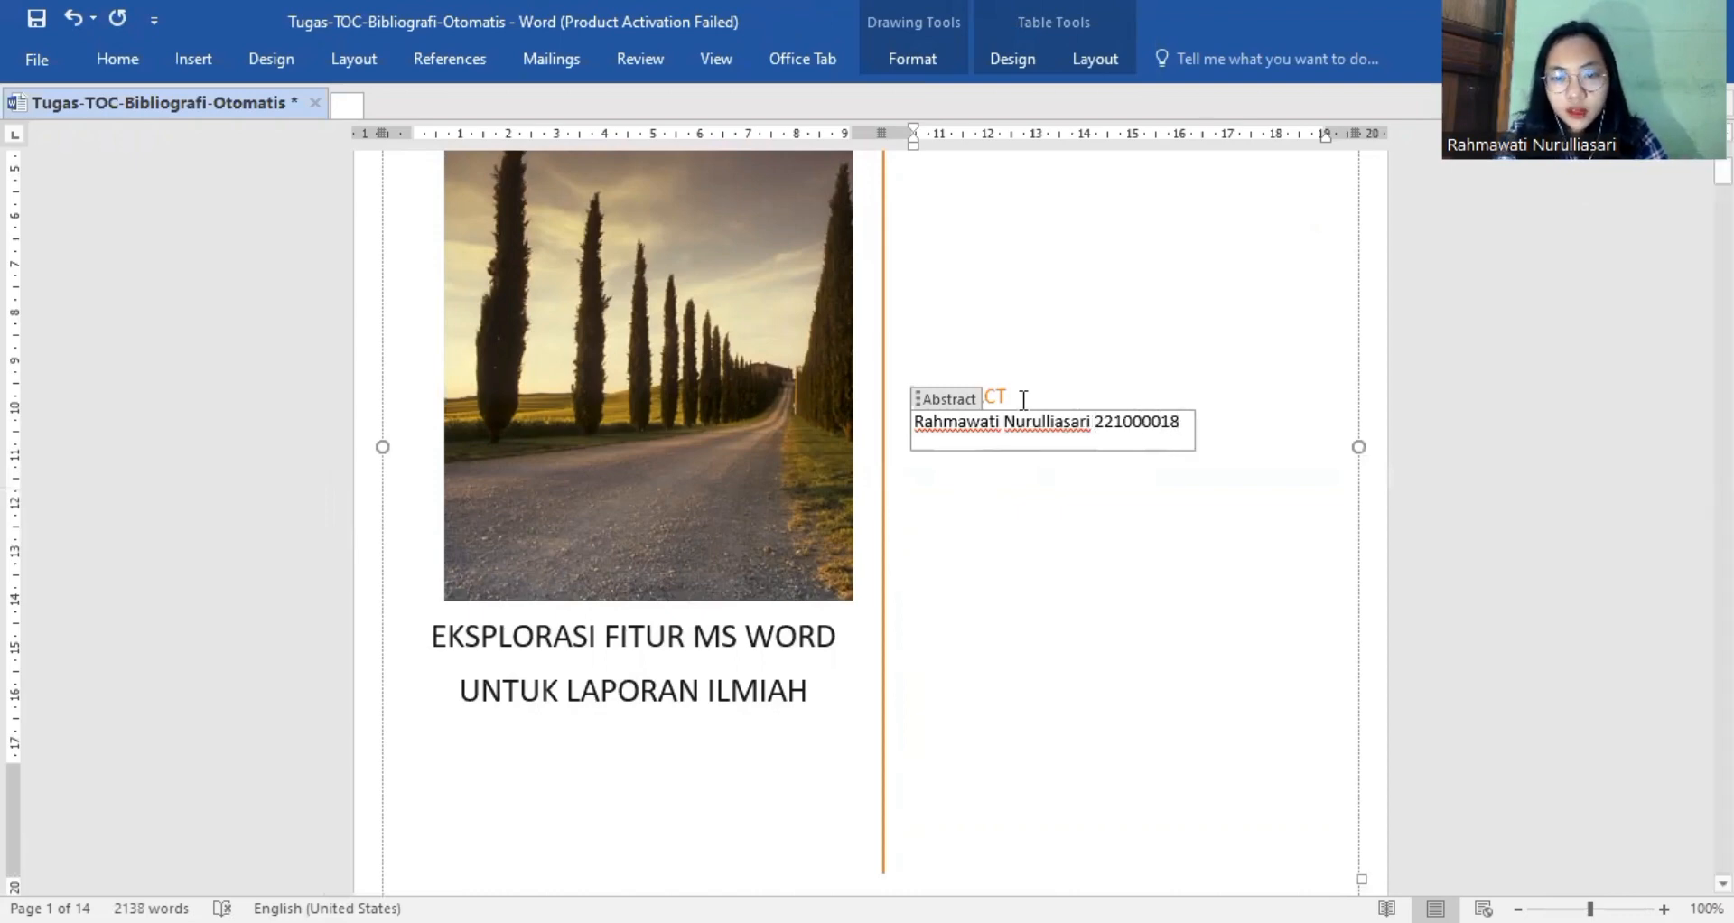
Delete the ABSTRACT heading above the student's details on the cover page.
click(1023, 398)
key(BackSpace)
key(BackSpace)
key(BackSpace)
key(BackSpace)
key(BackSpace)
key(BackSpace)
key(BackSpace)
key(BackSpace)
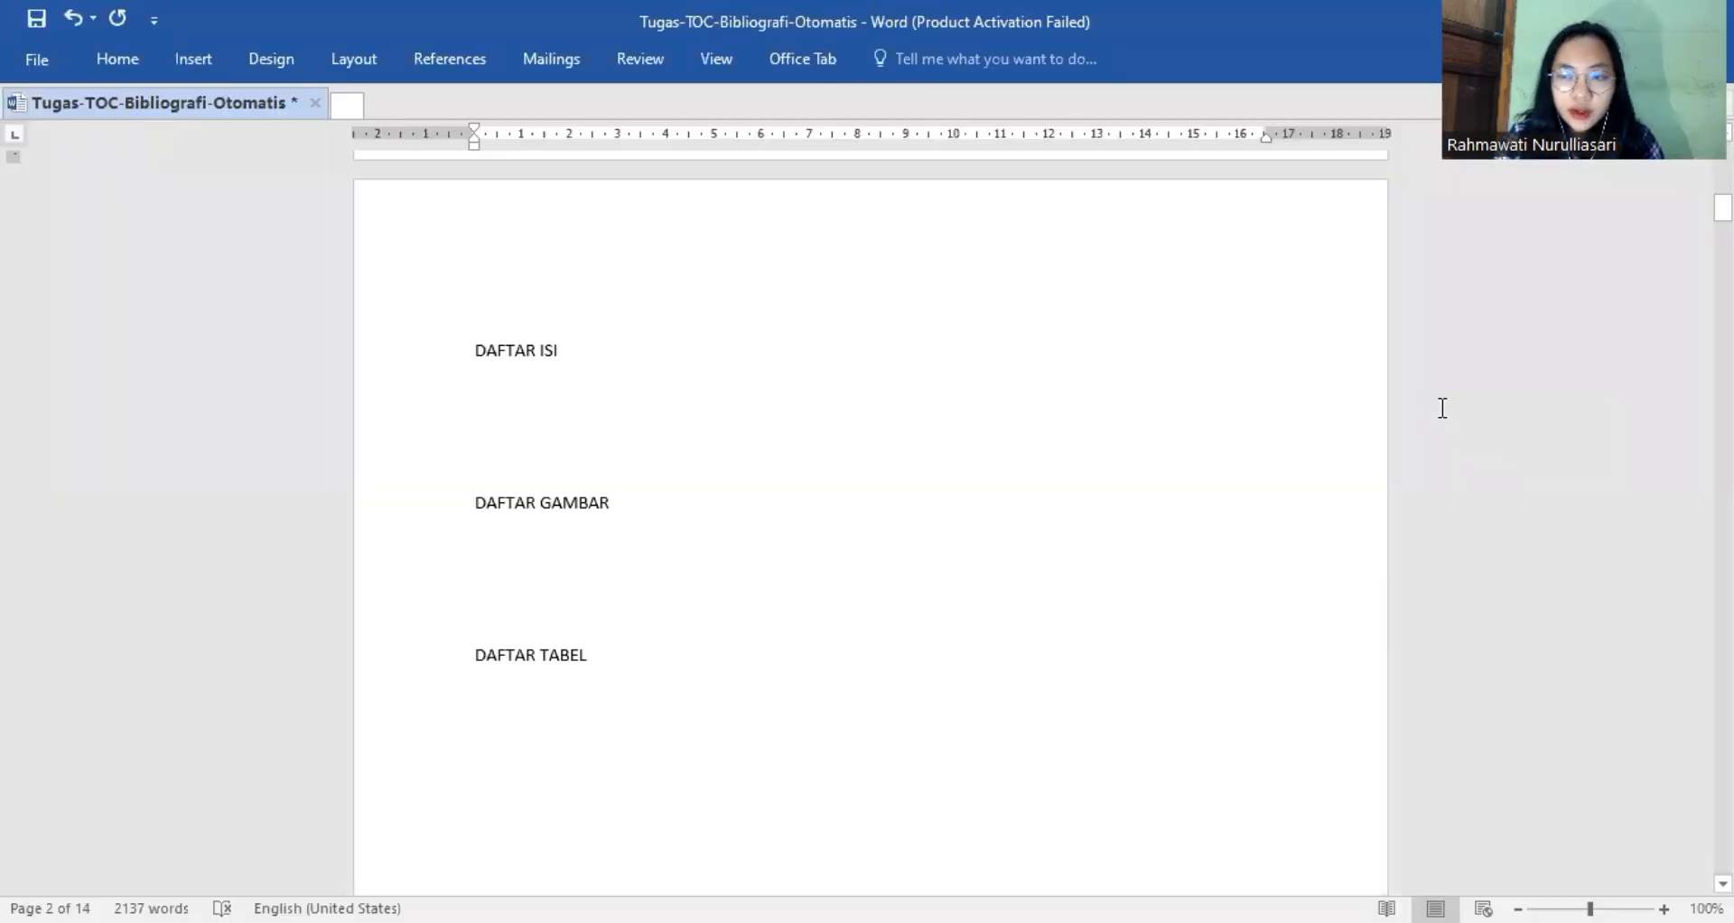
Apply the Heading 1 style to the DAFTAR ISI title on page 2.
mouse_move(1723, 208)
mouse_down()
mouse_move(1723, 158)
mouse_move(1723, 210)
mouse_up()
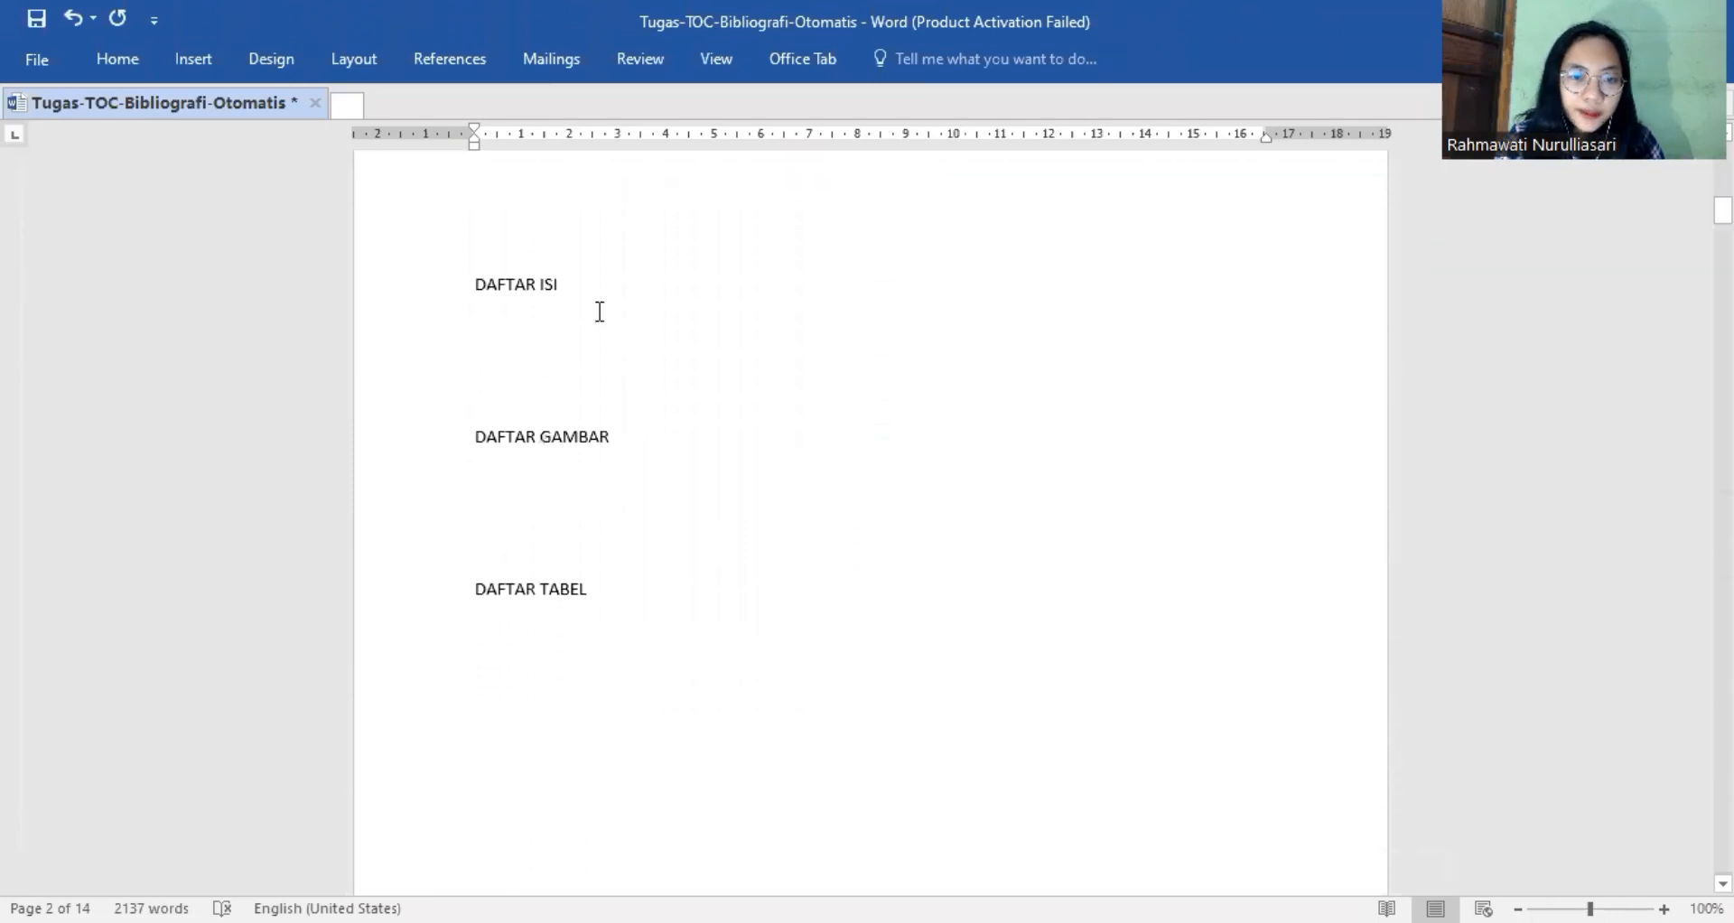
click(462, 276)
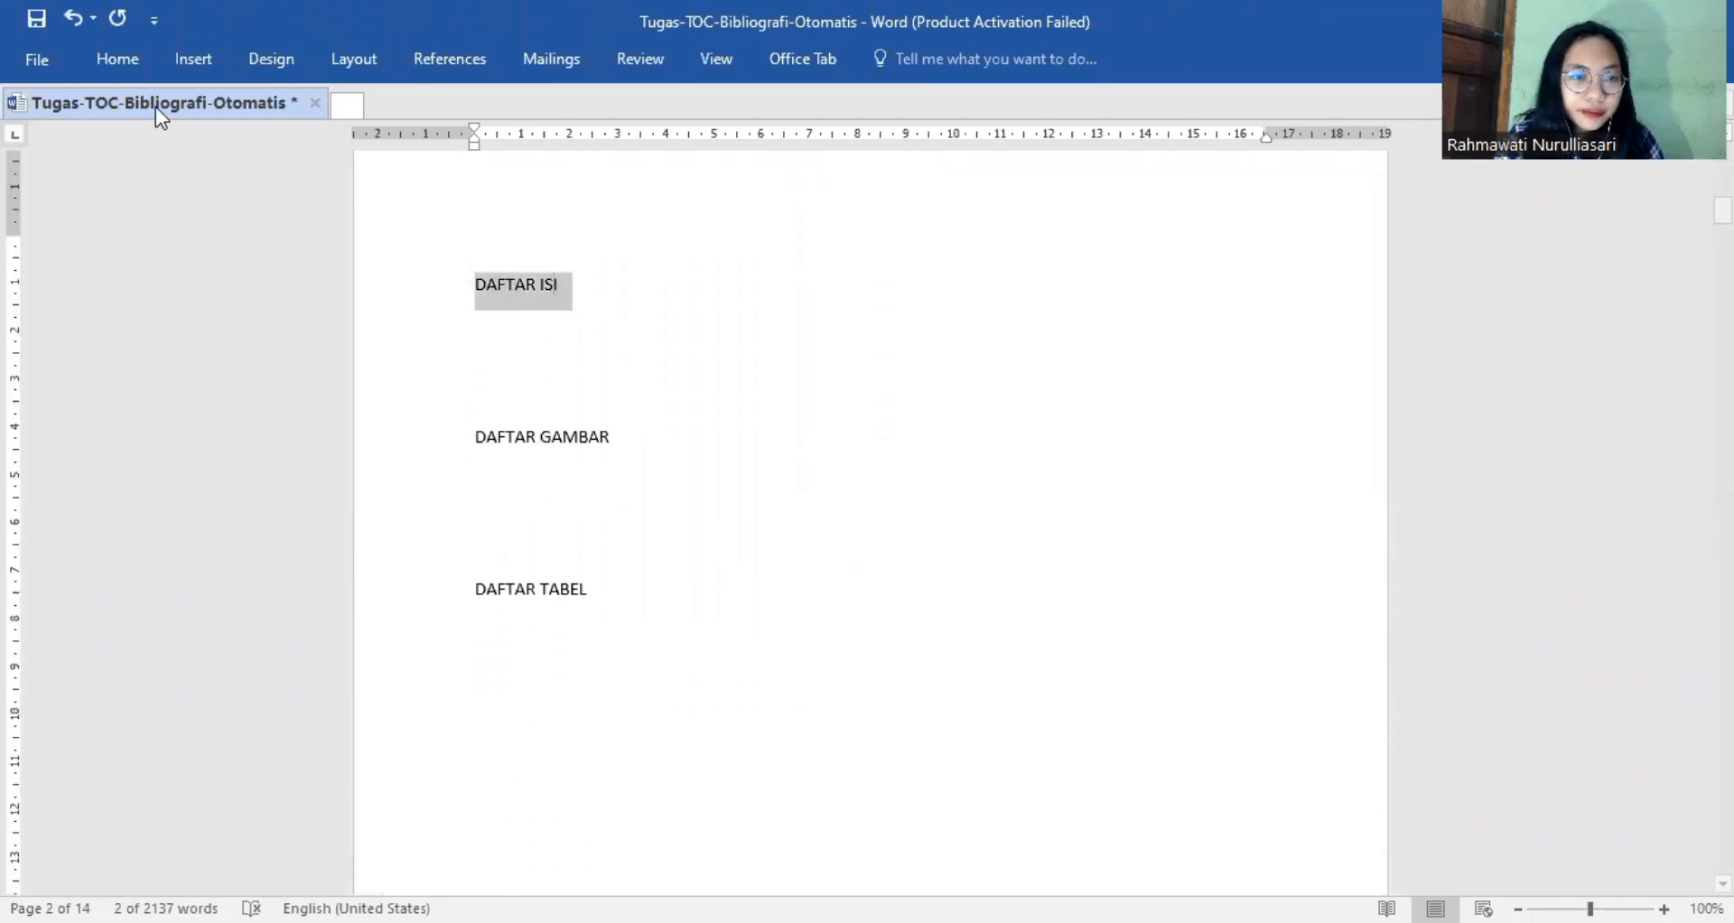
click(136, 57)
click(1140, 122)
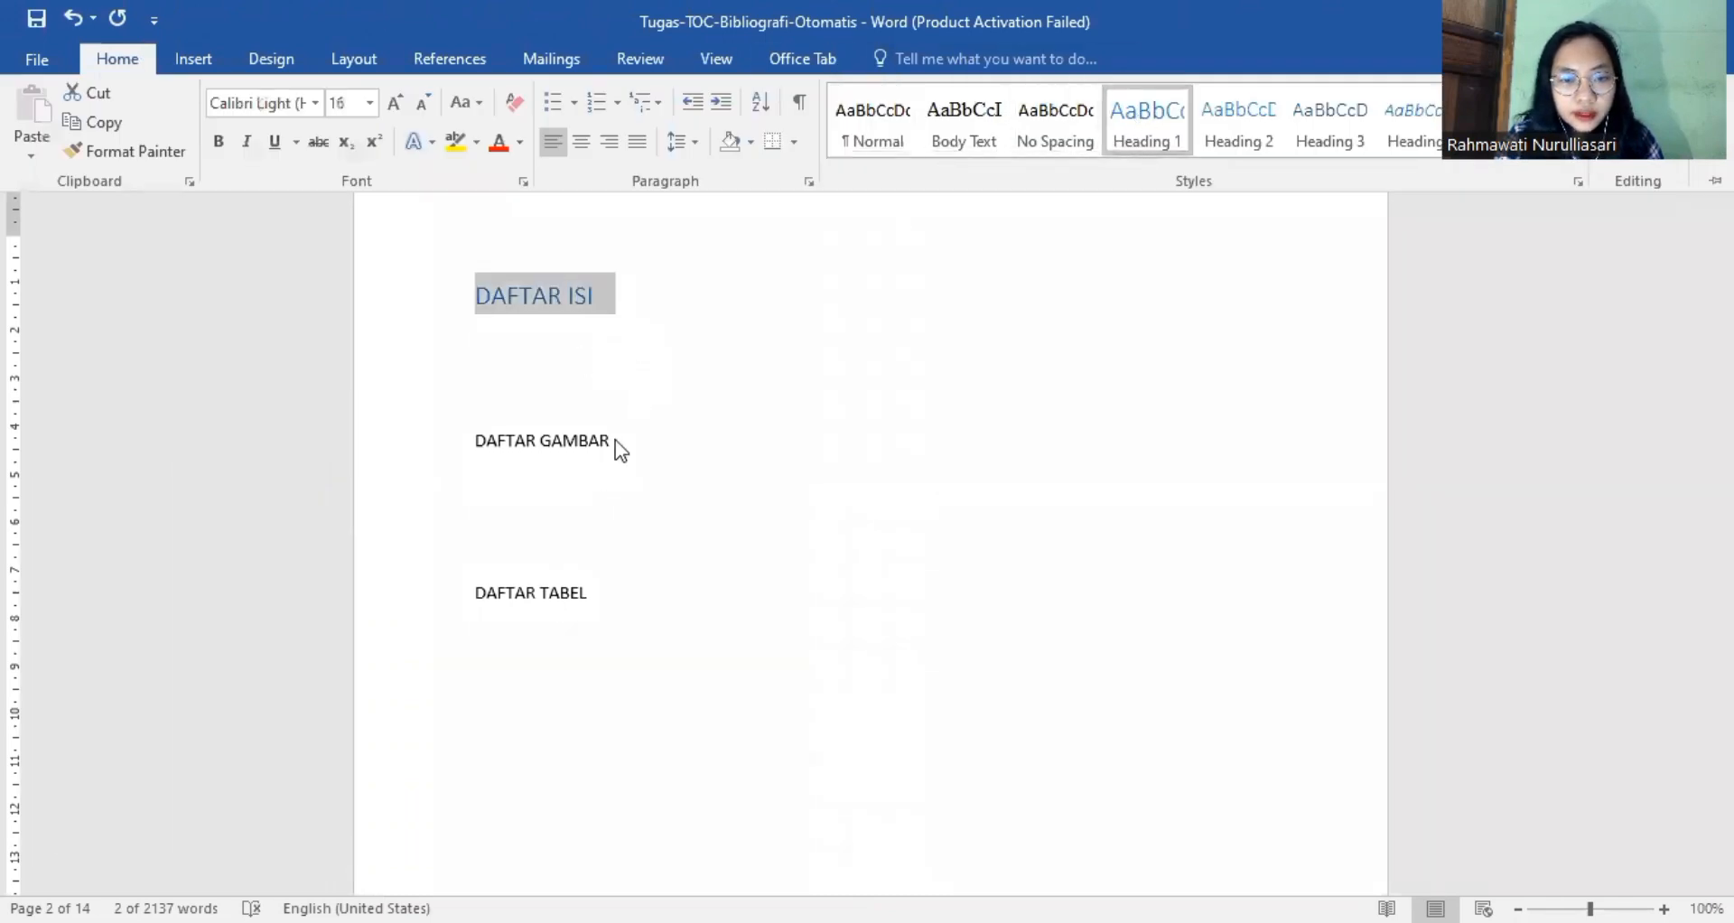
Apply the Heading 1 style to the DAFTAR GAMBAR and DAFTAR TABEL titles on page 2.
drag(619, 449, 450, 454)
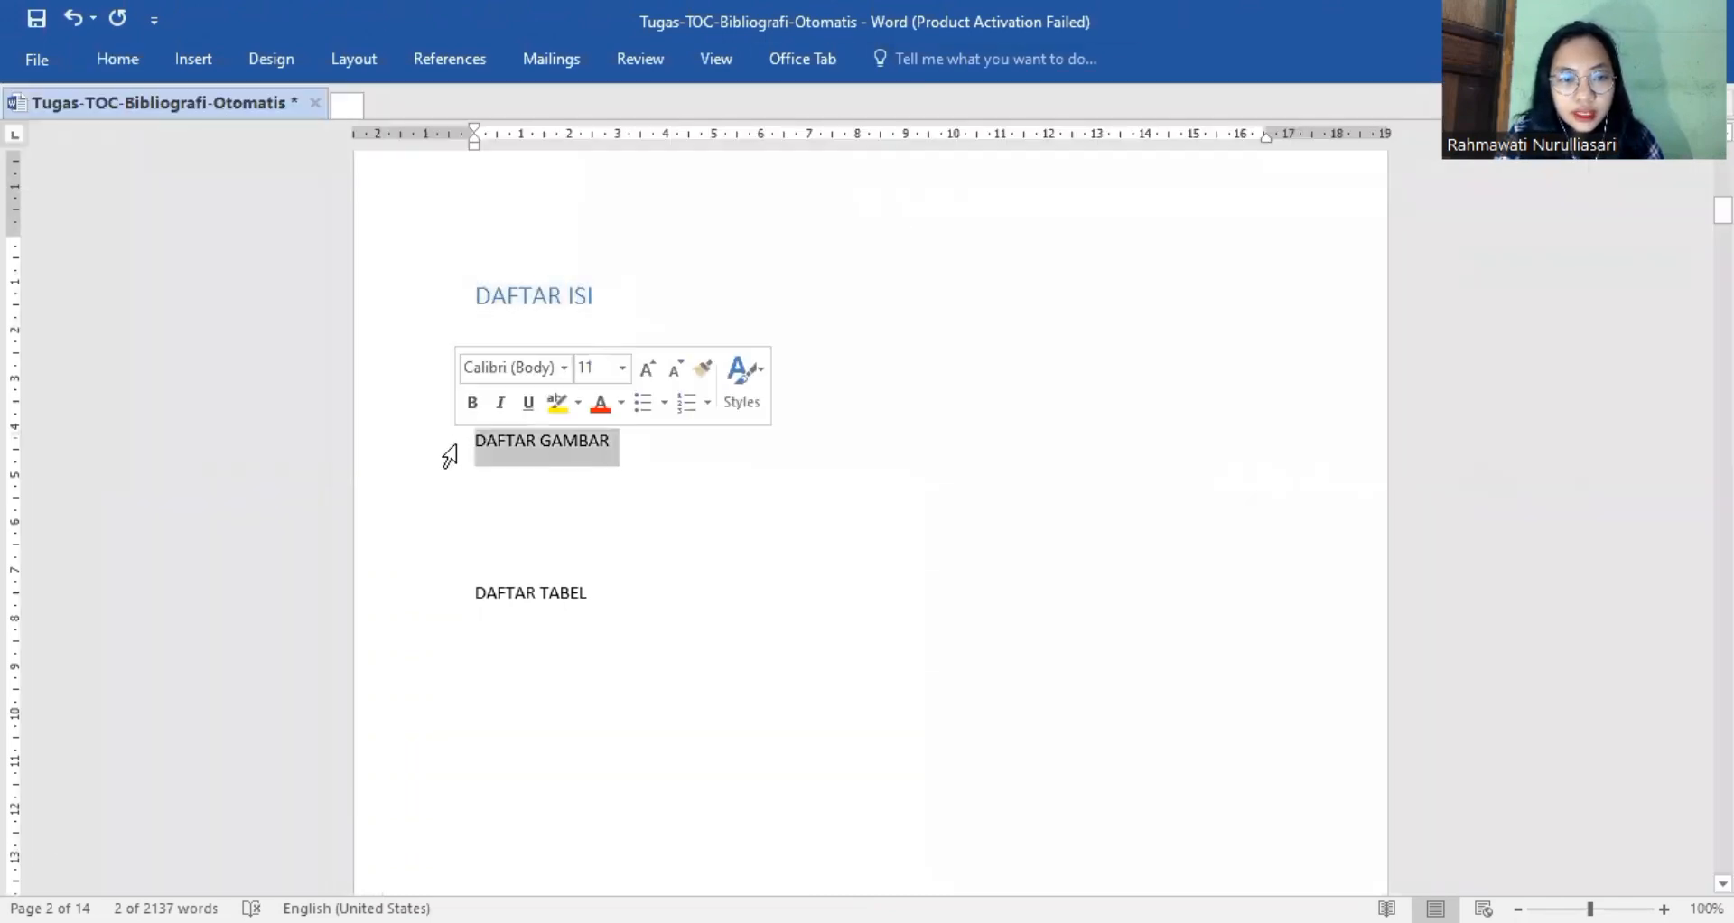
click(122, 69)
click(1141, 143)
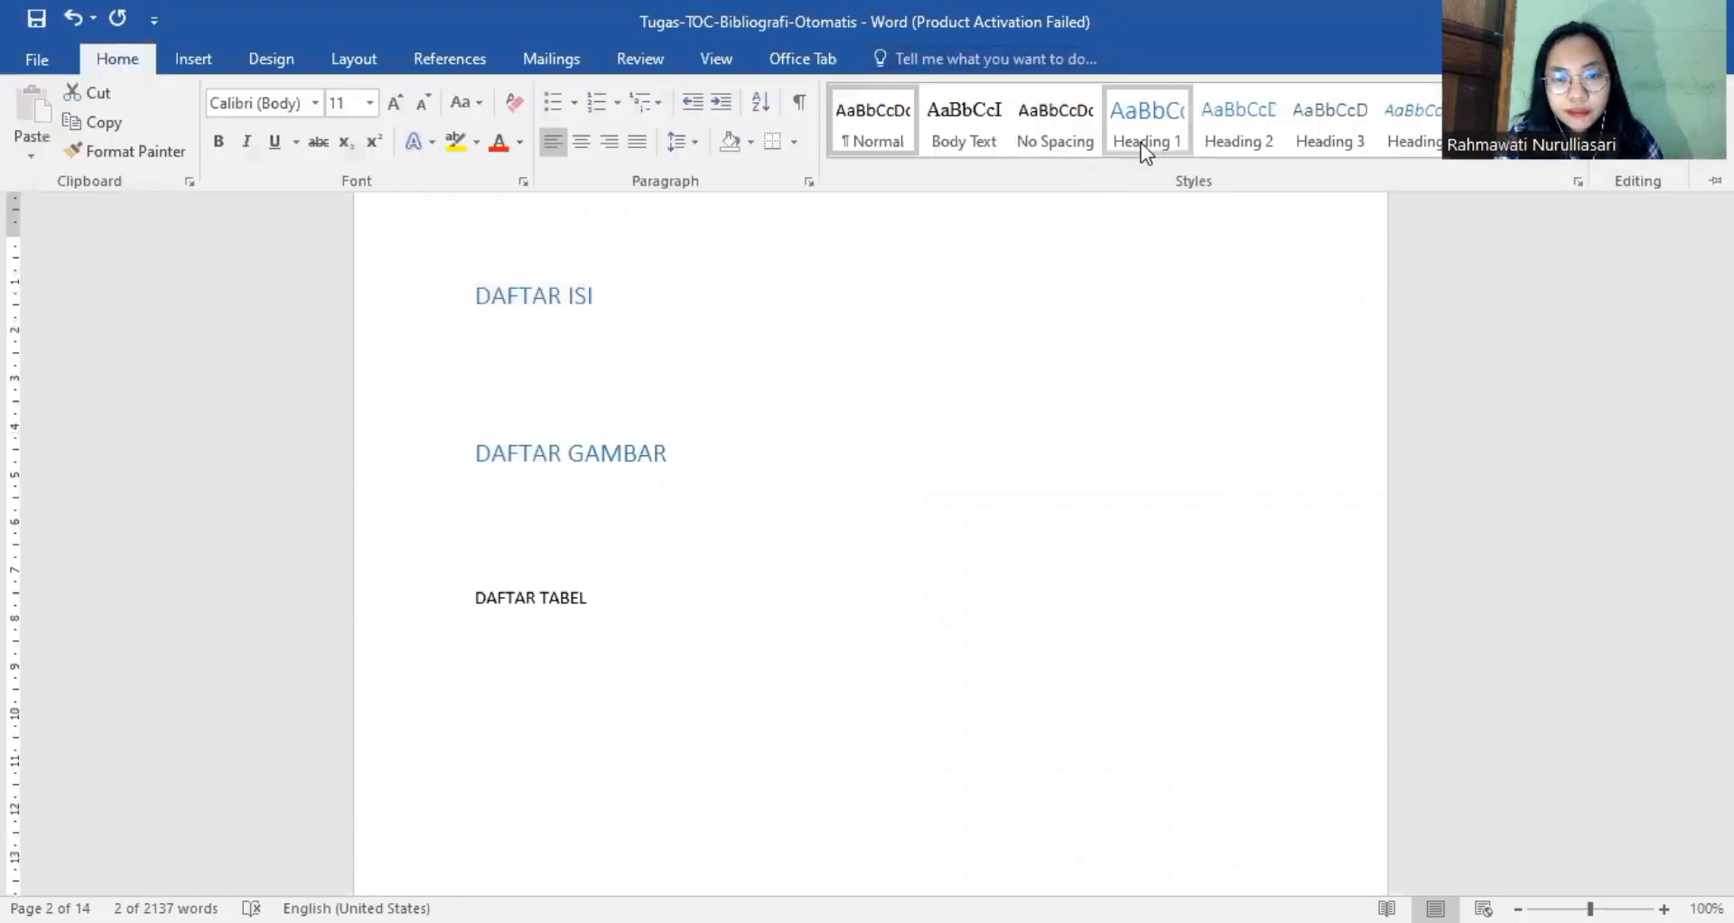
click(582, 600)
drag(582, 601, 415, 609)
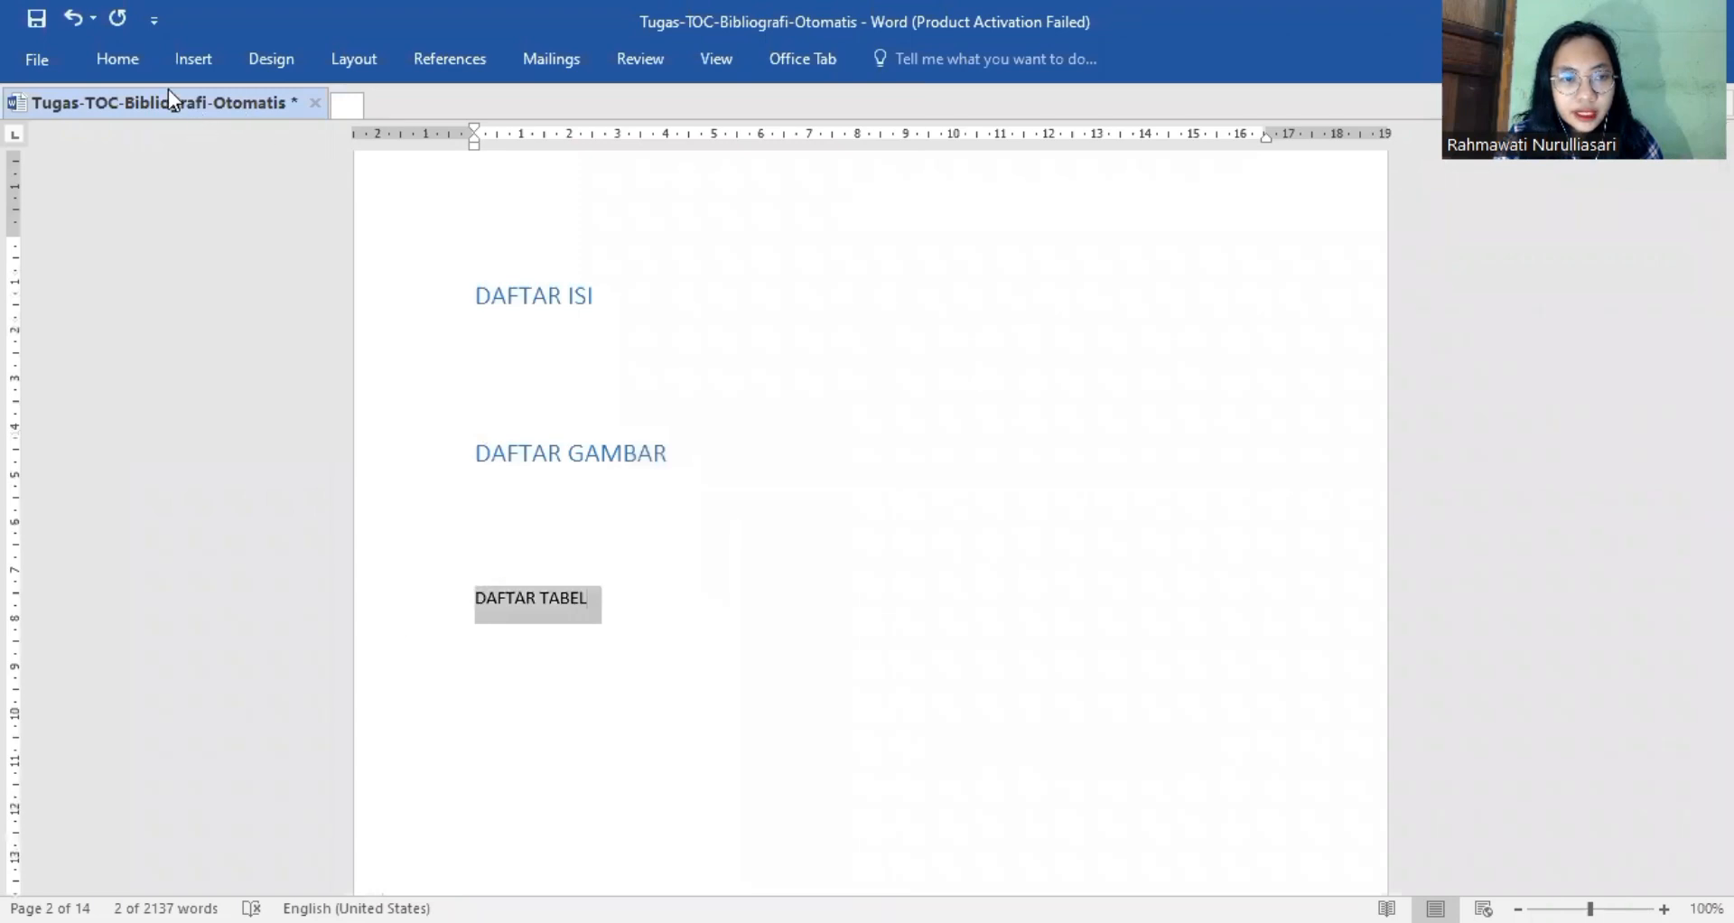
click(130, 60)
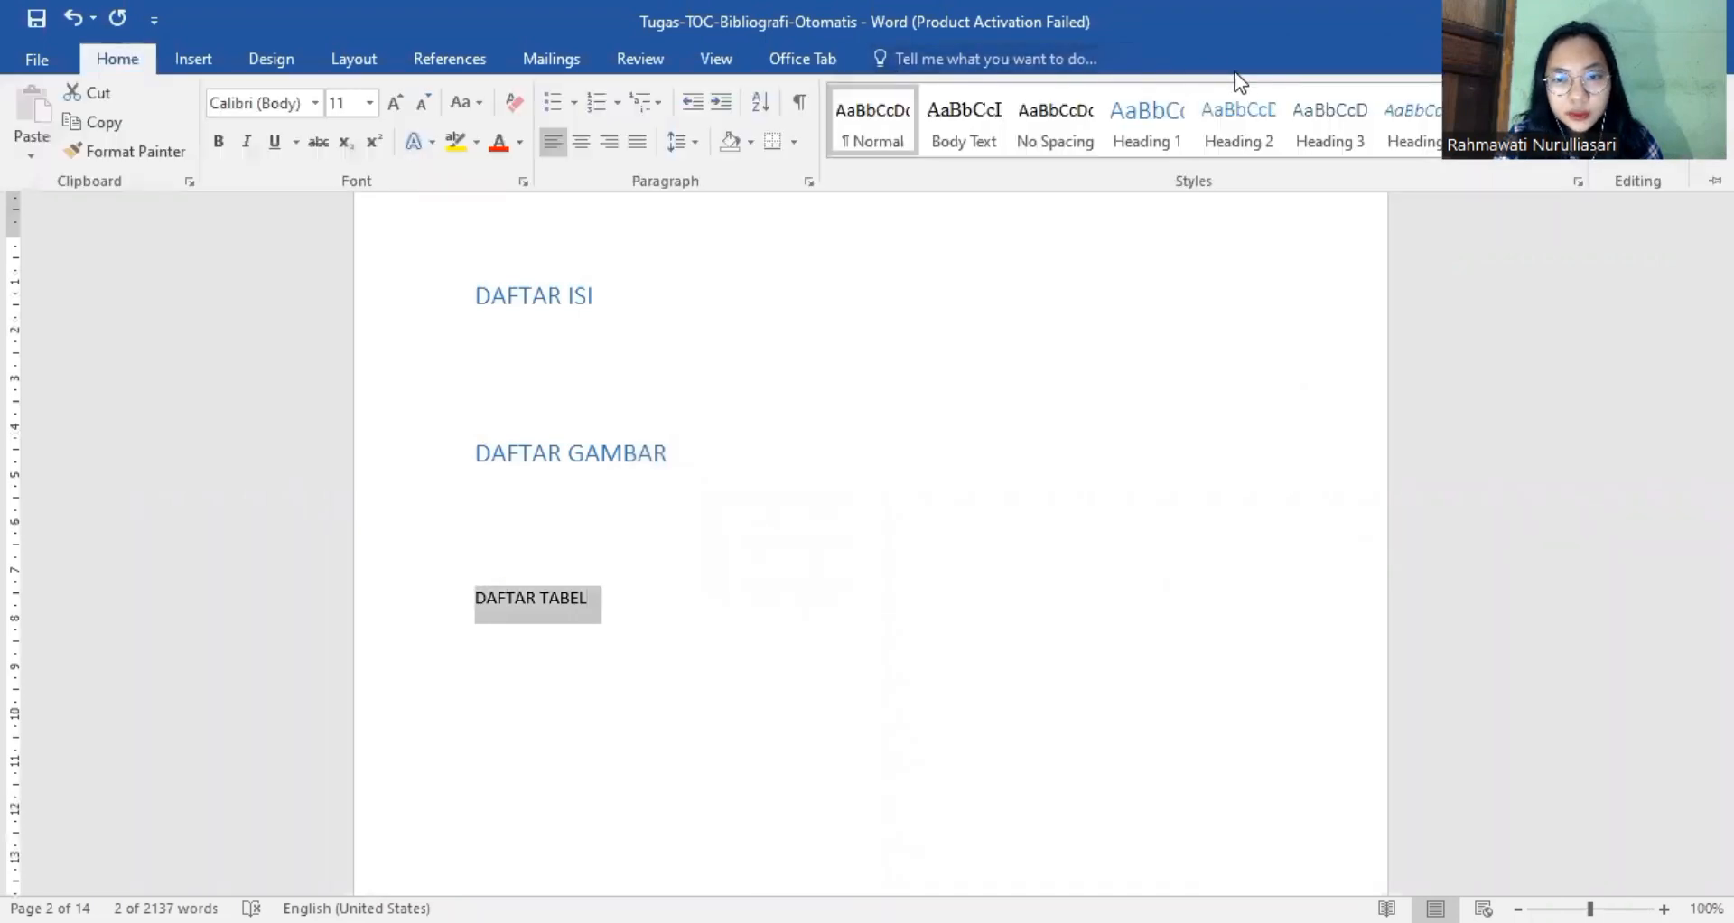
click(1173, 120)
click(1232, 352)
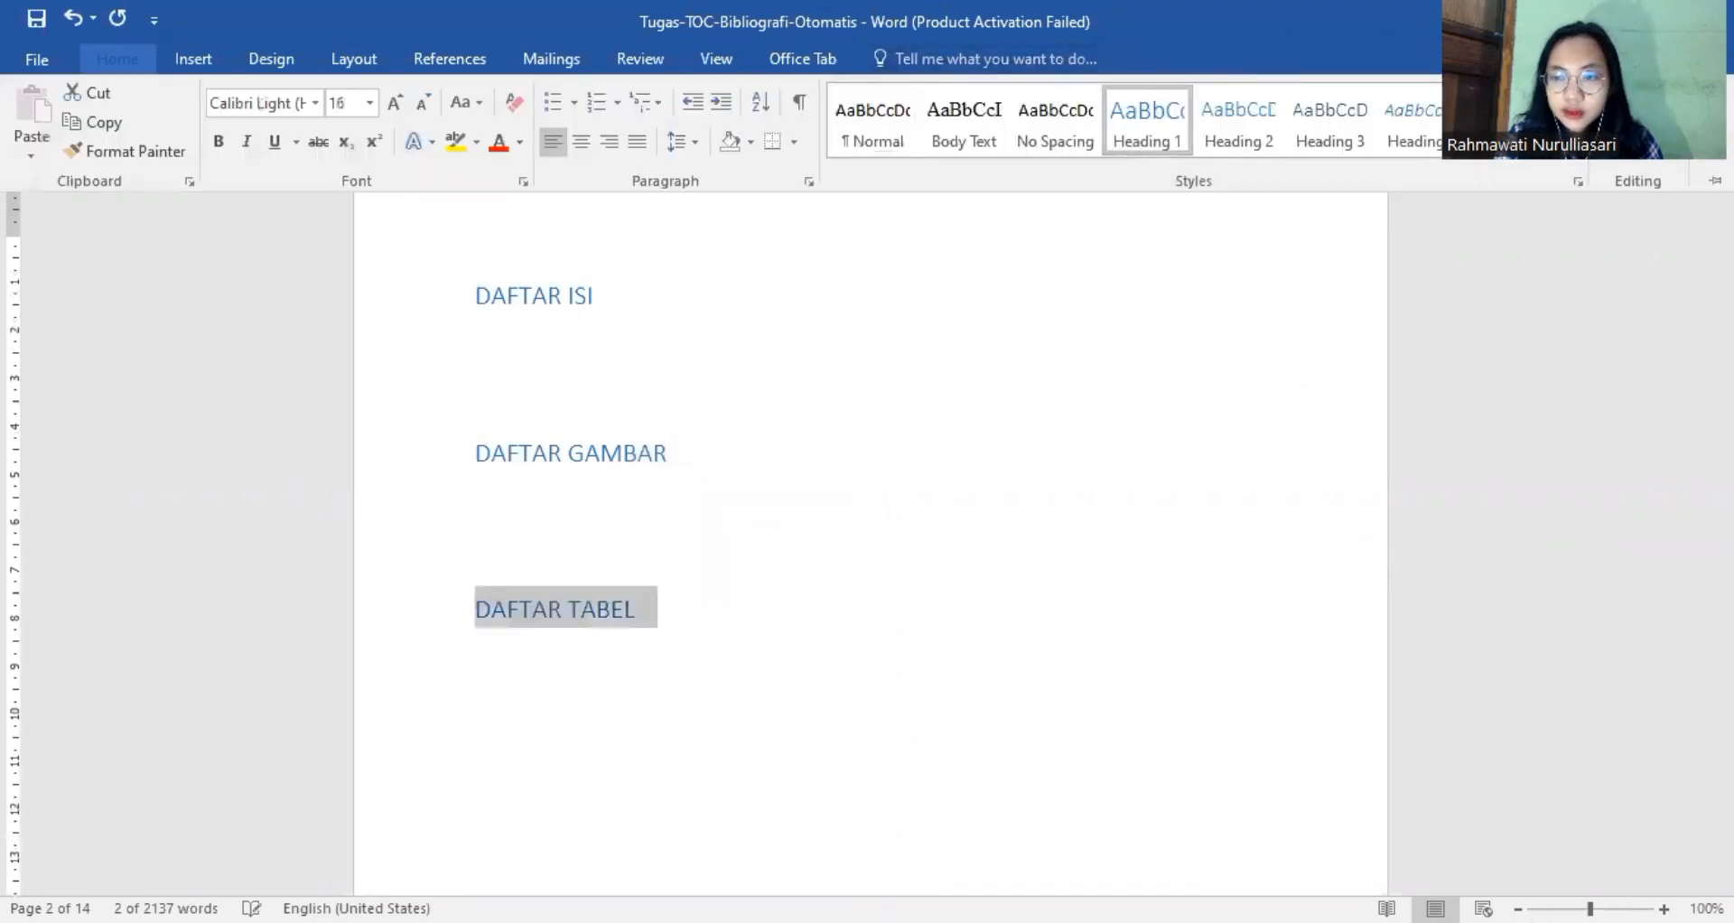
Apply the Heading 1 style to the RINGKASAN title on page 3.
drag(1723, 210, 1723, 236)
scroll(828, 423, down, 9)
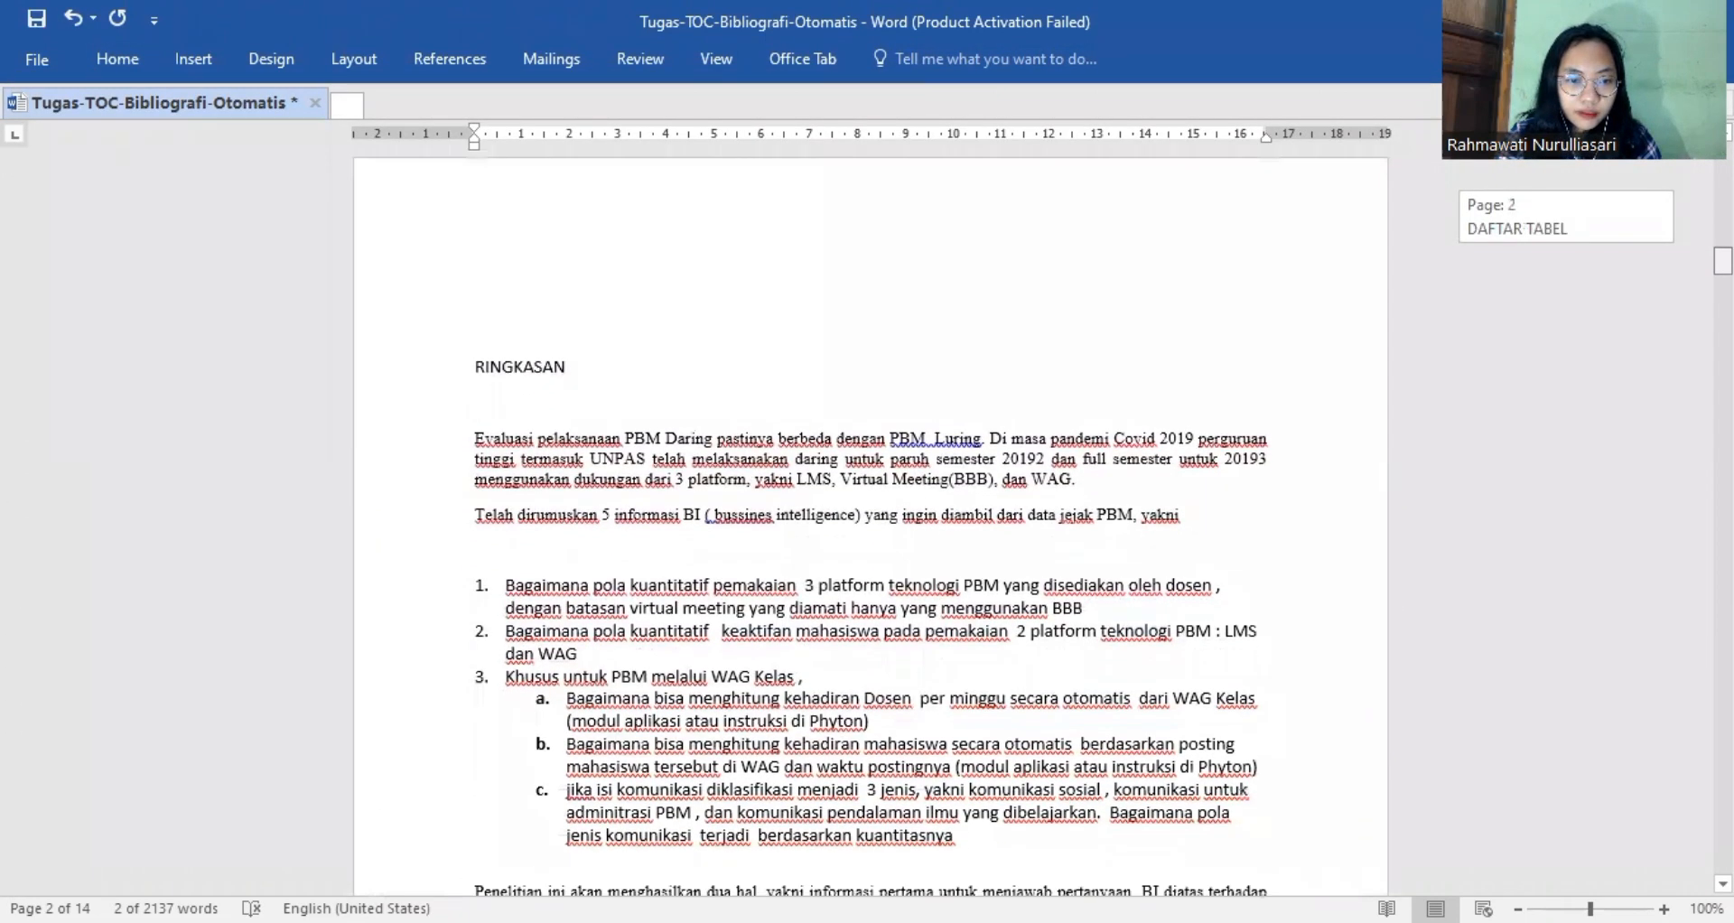
click(442, 365)
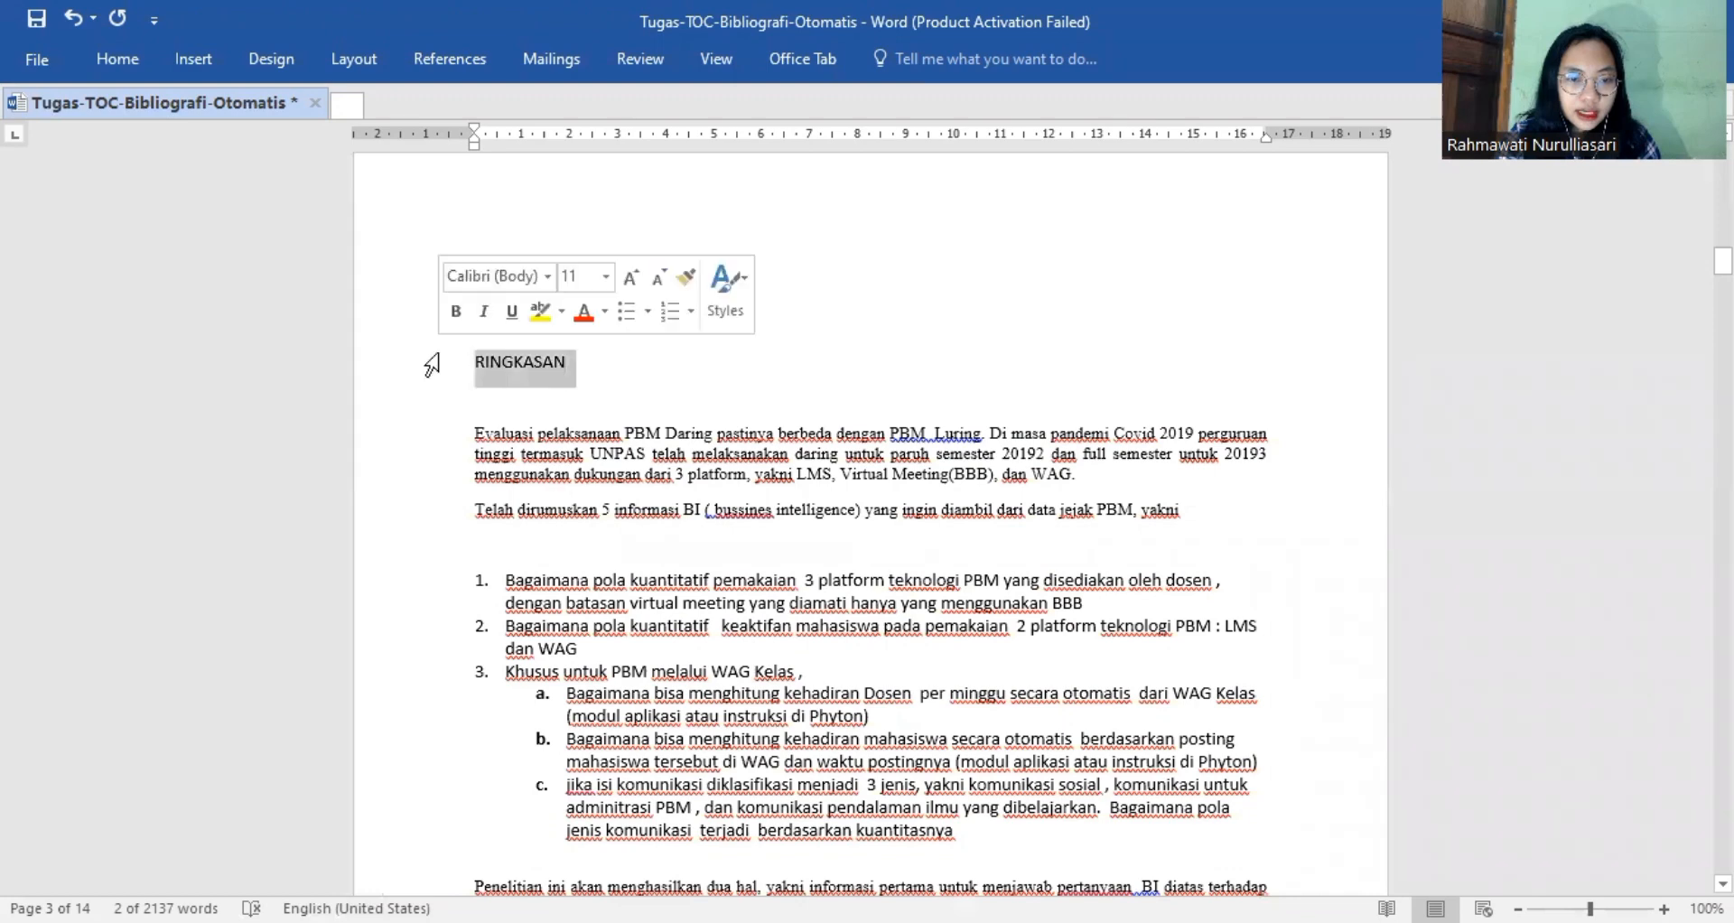
click(112, 58)
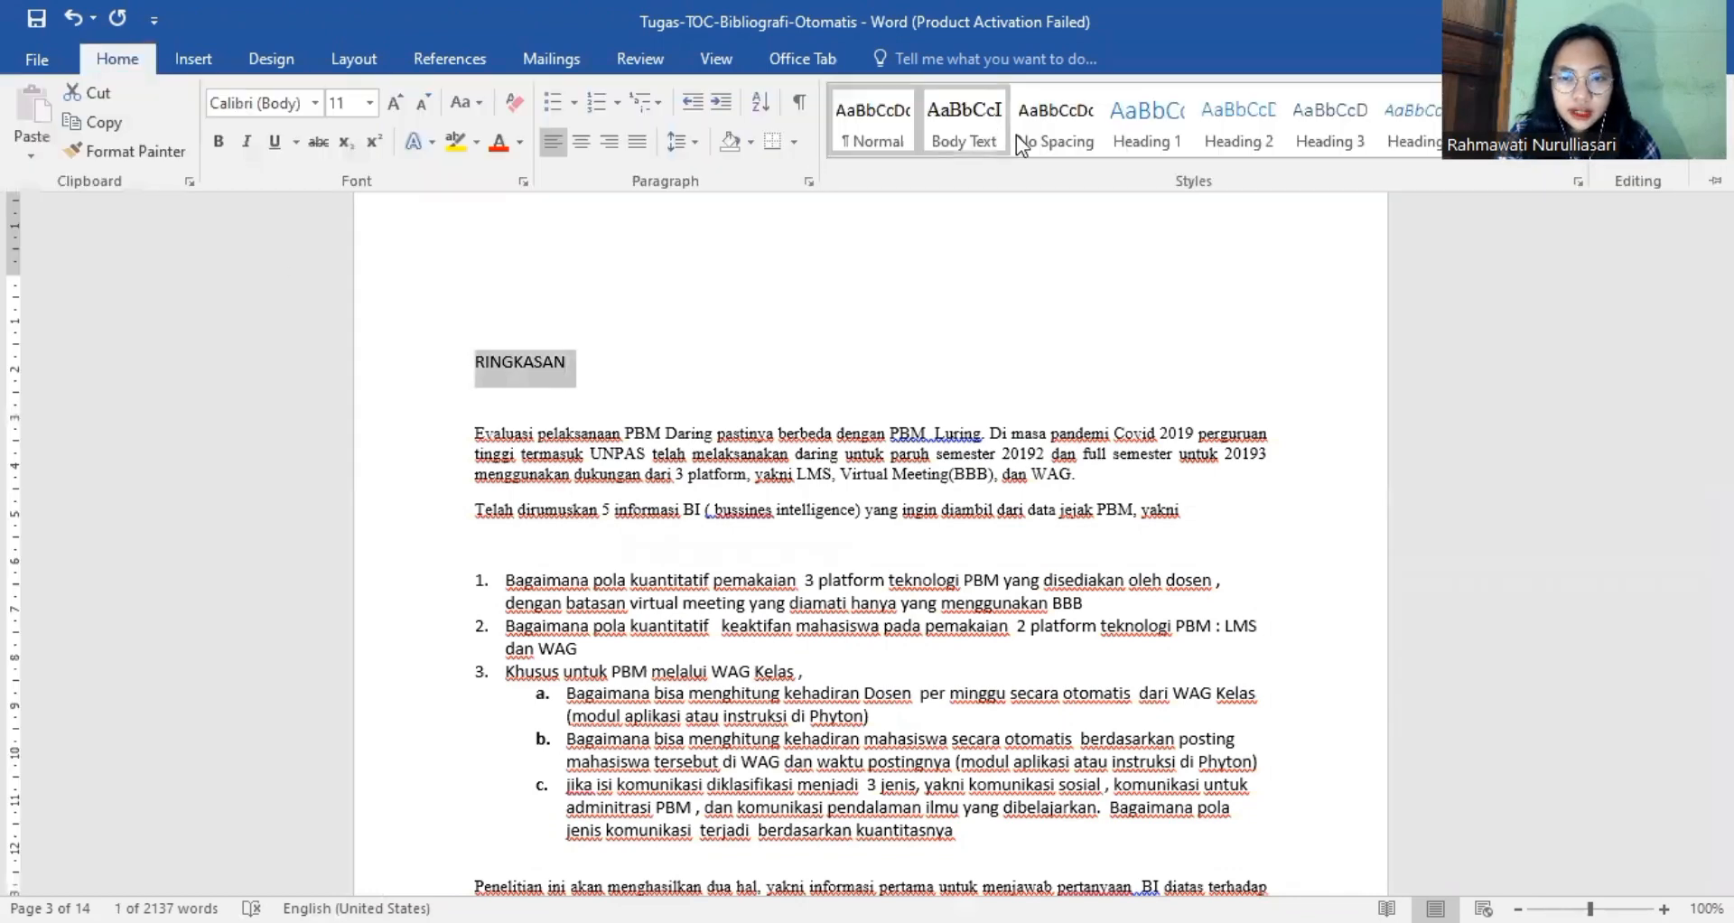
click(1144, 135)
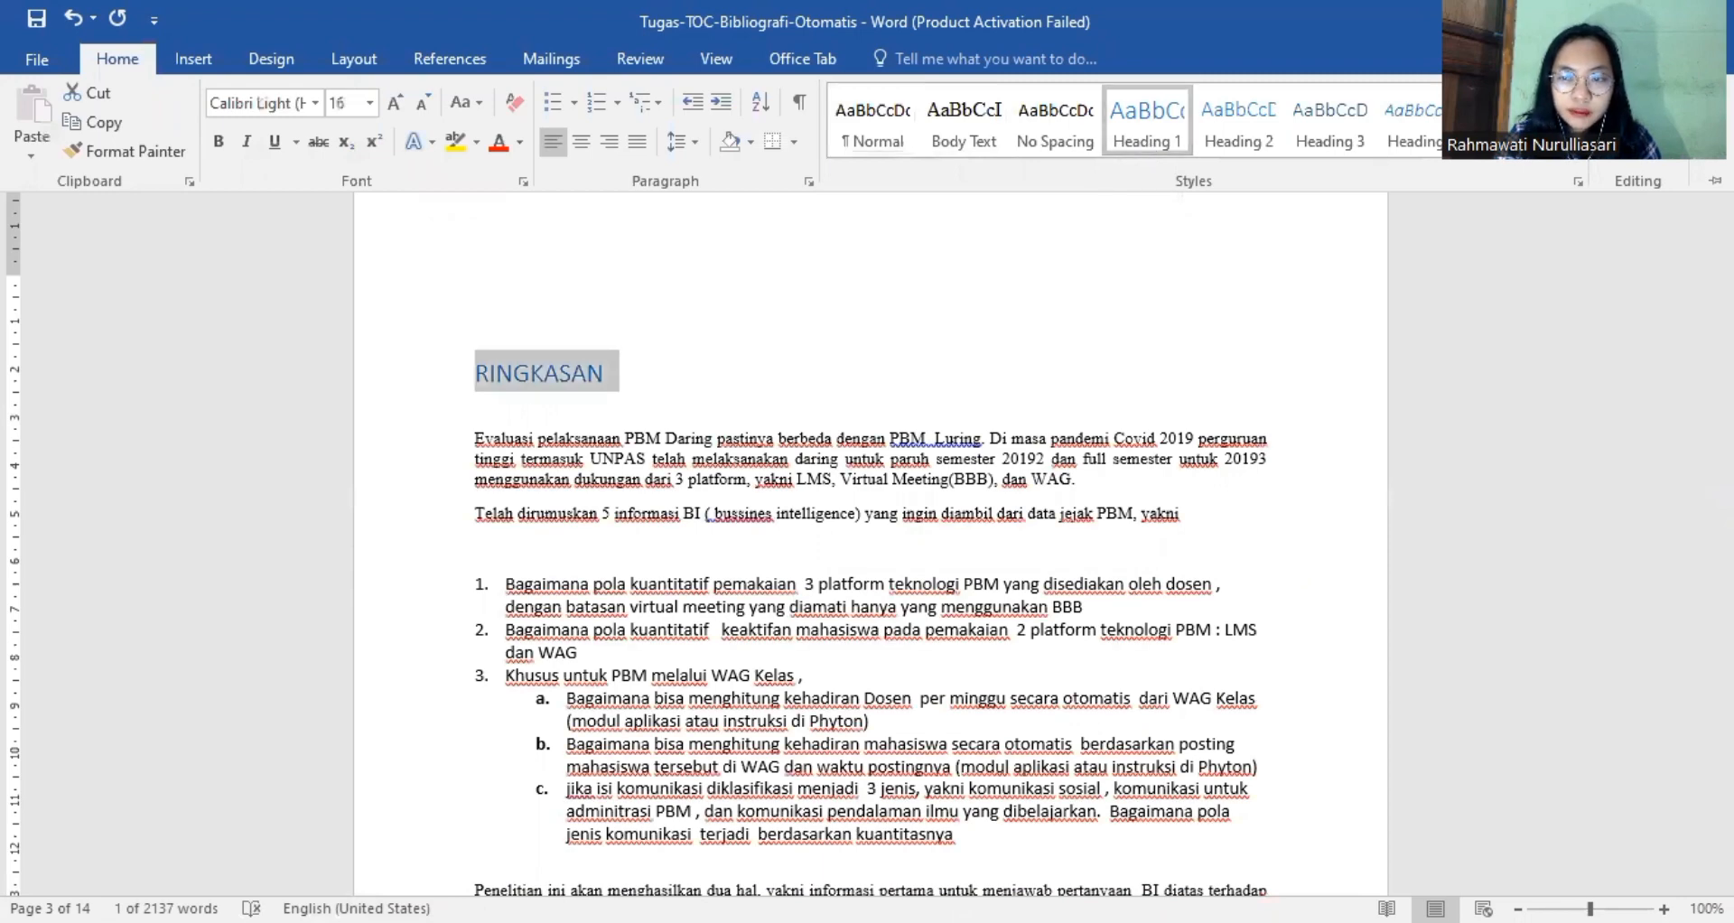
Apply the Heading 1 style to the chapter title "BAB 1 LATAR BELAKANG".
drag(1723, 266, 1724, 359)
drag(673, 547, 473, 546)
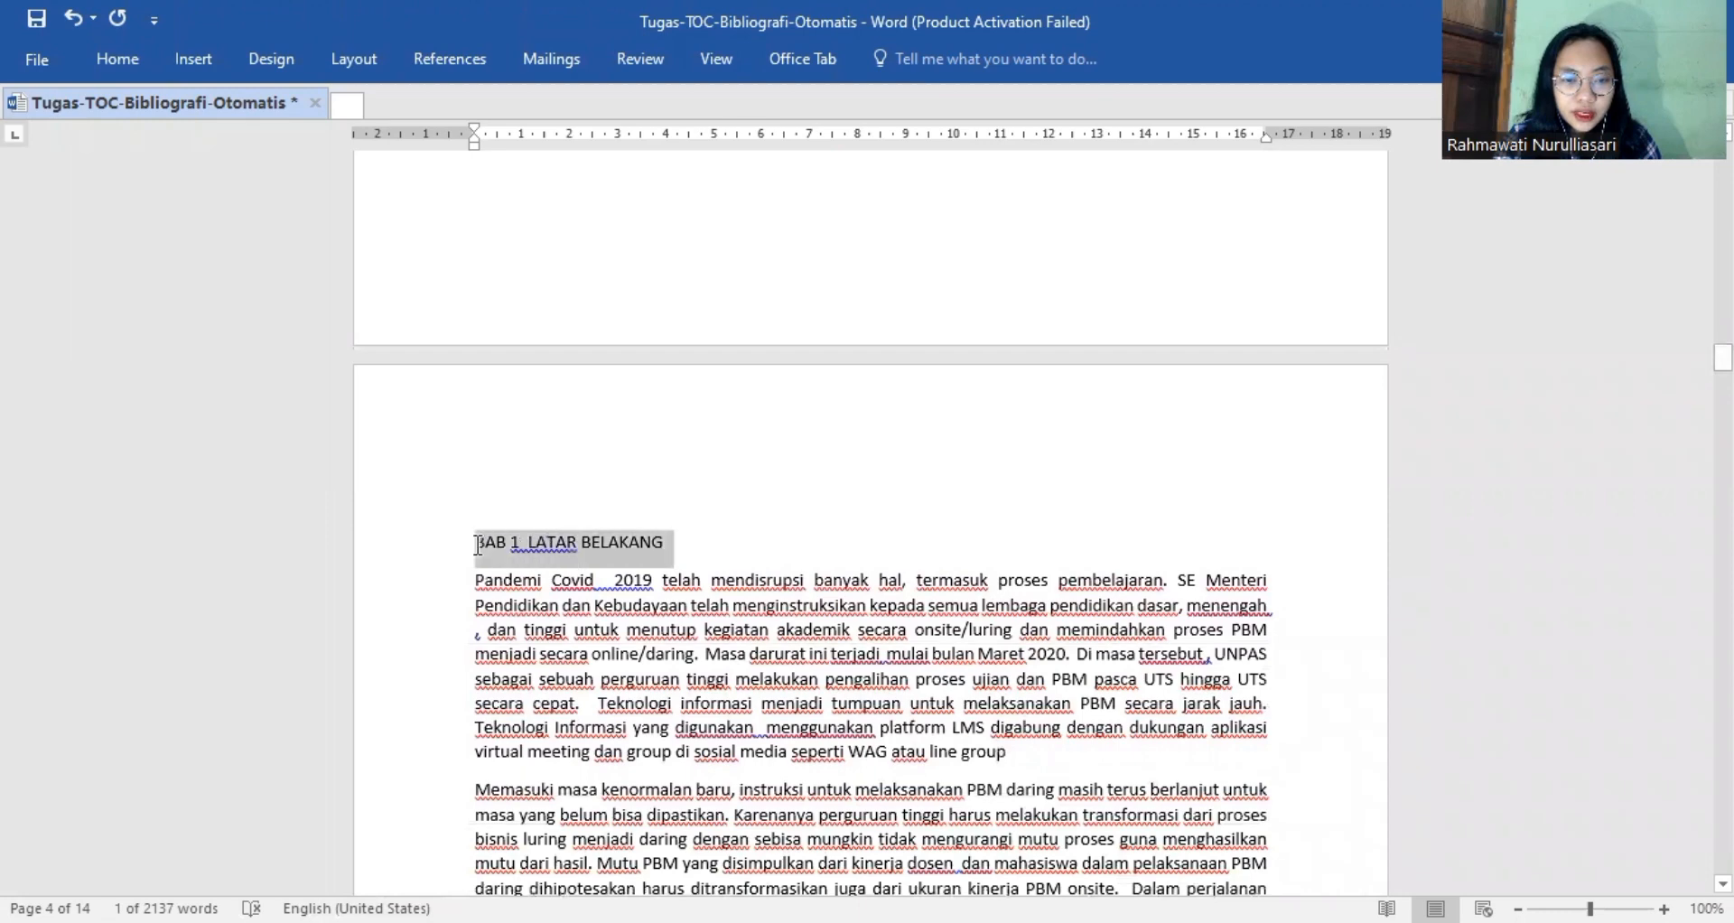
click(121, 63)
click(1138, 116)
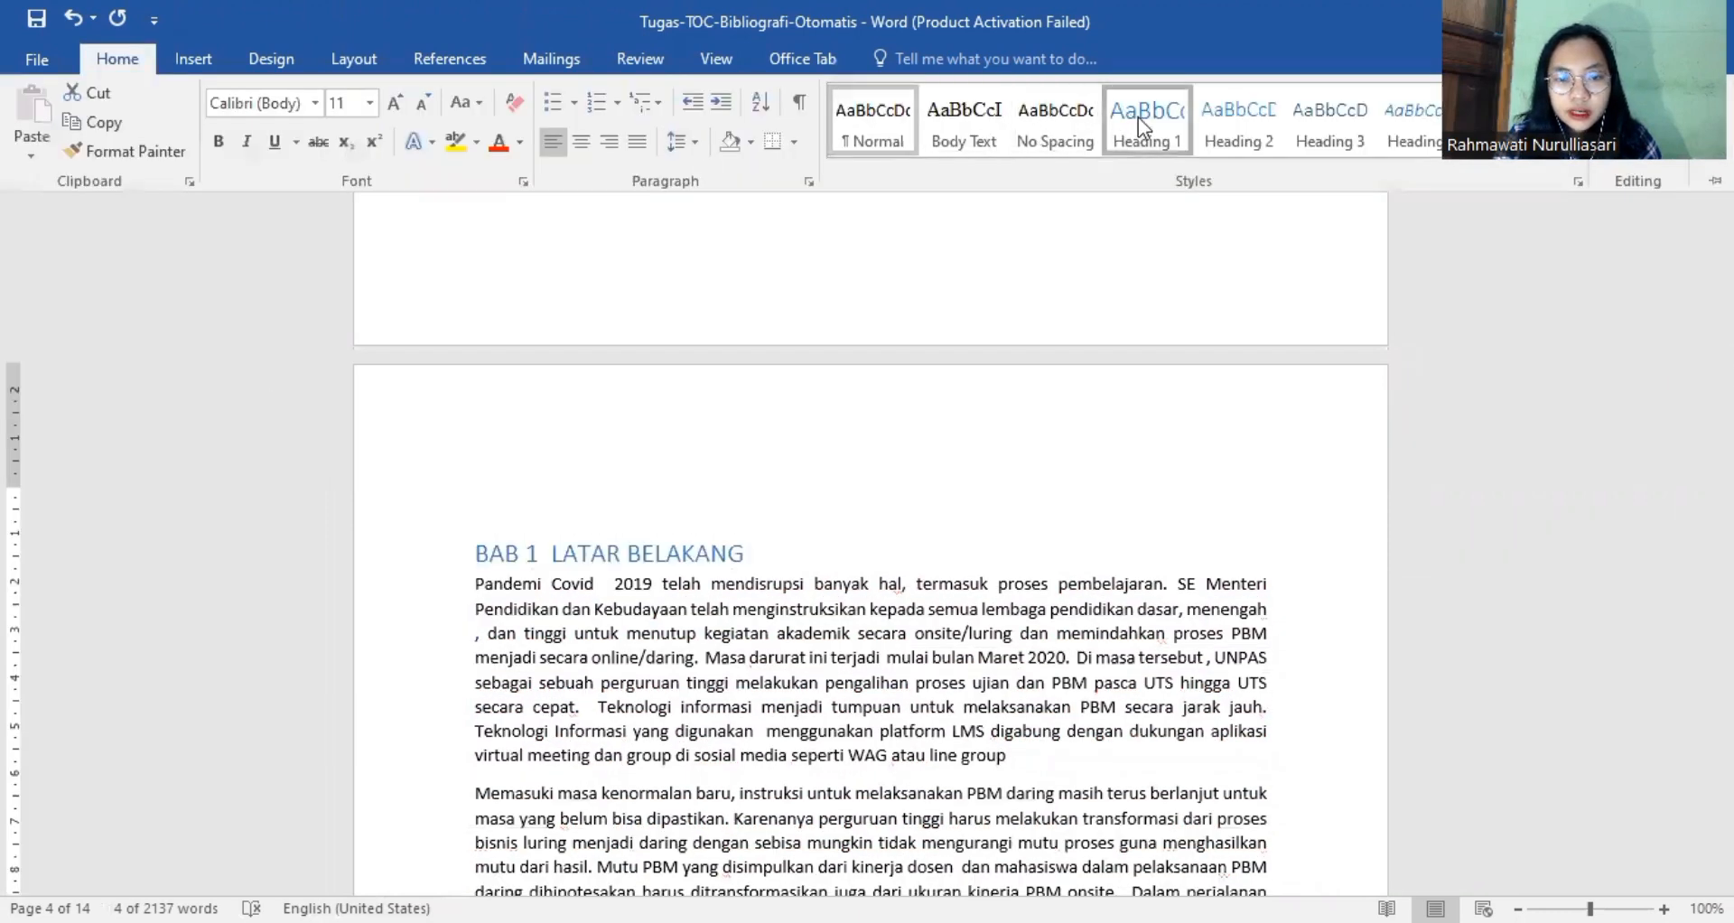
click(1379, 539)
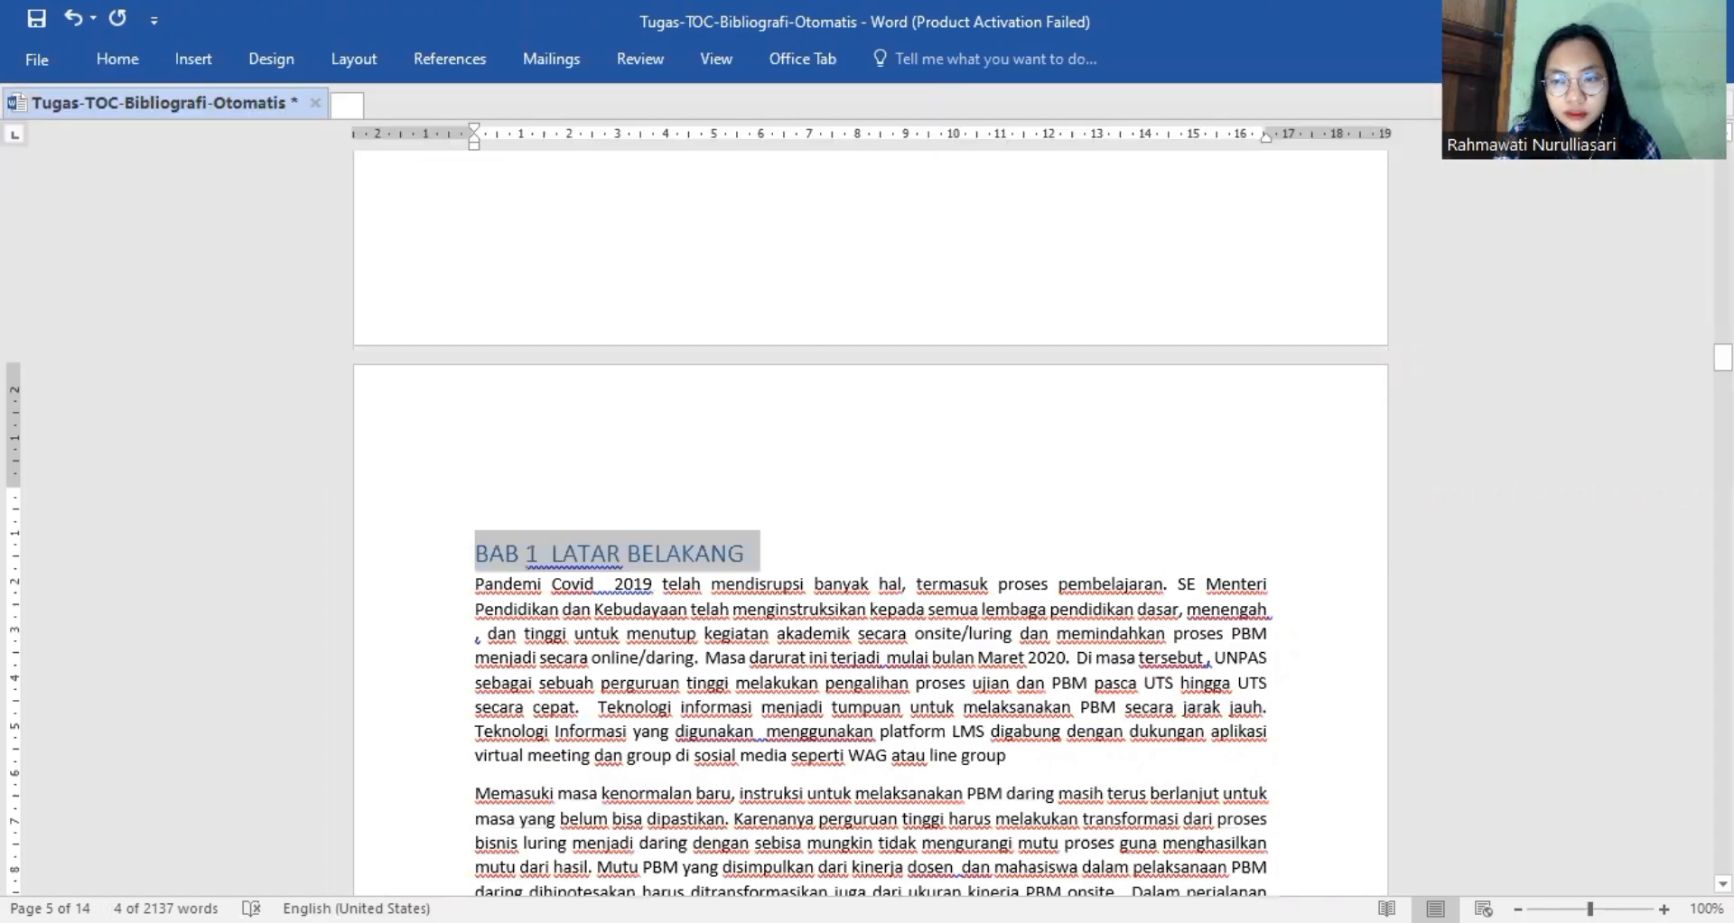
Apply the Heading 1 style to the chapter title "BAB II TINJAUAN PUSTAKA" on page 6.
scroll(871, 524, down, 7)
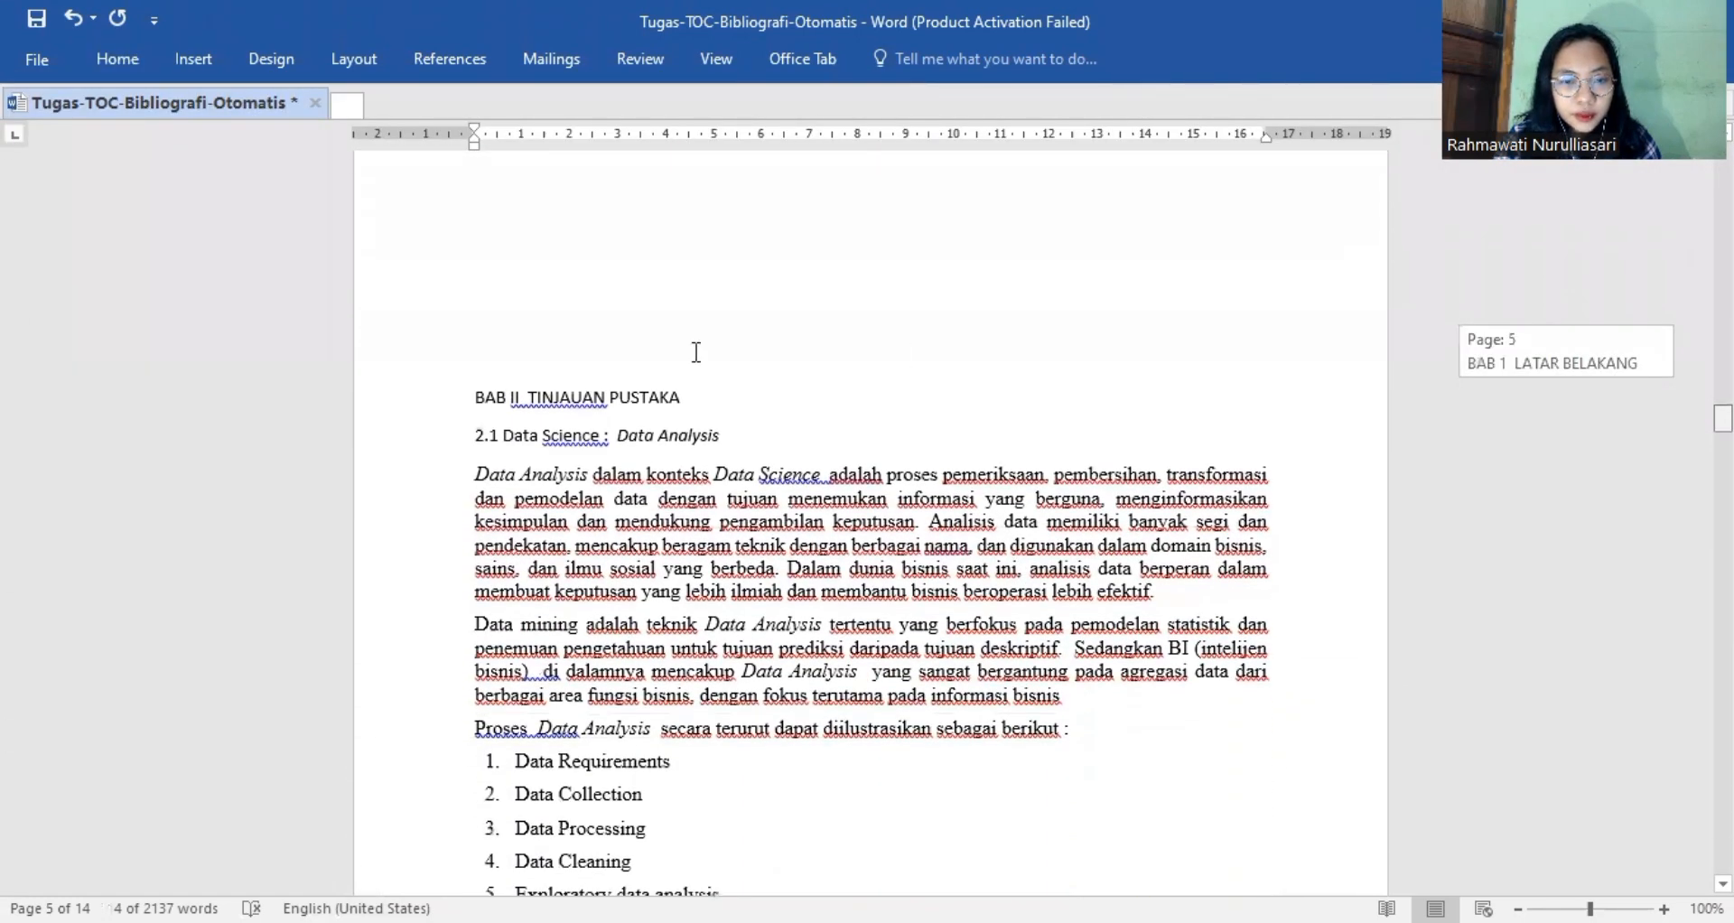
scroll(695, 352, down, 1)
drag(694, 353, 469, 357)
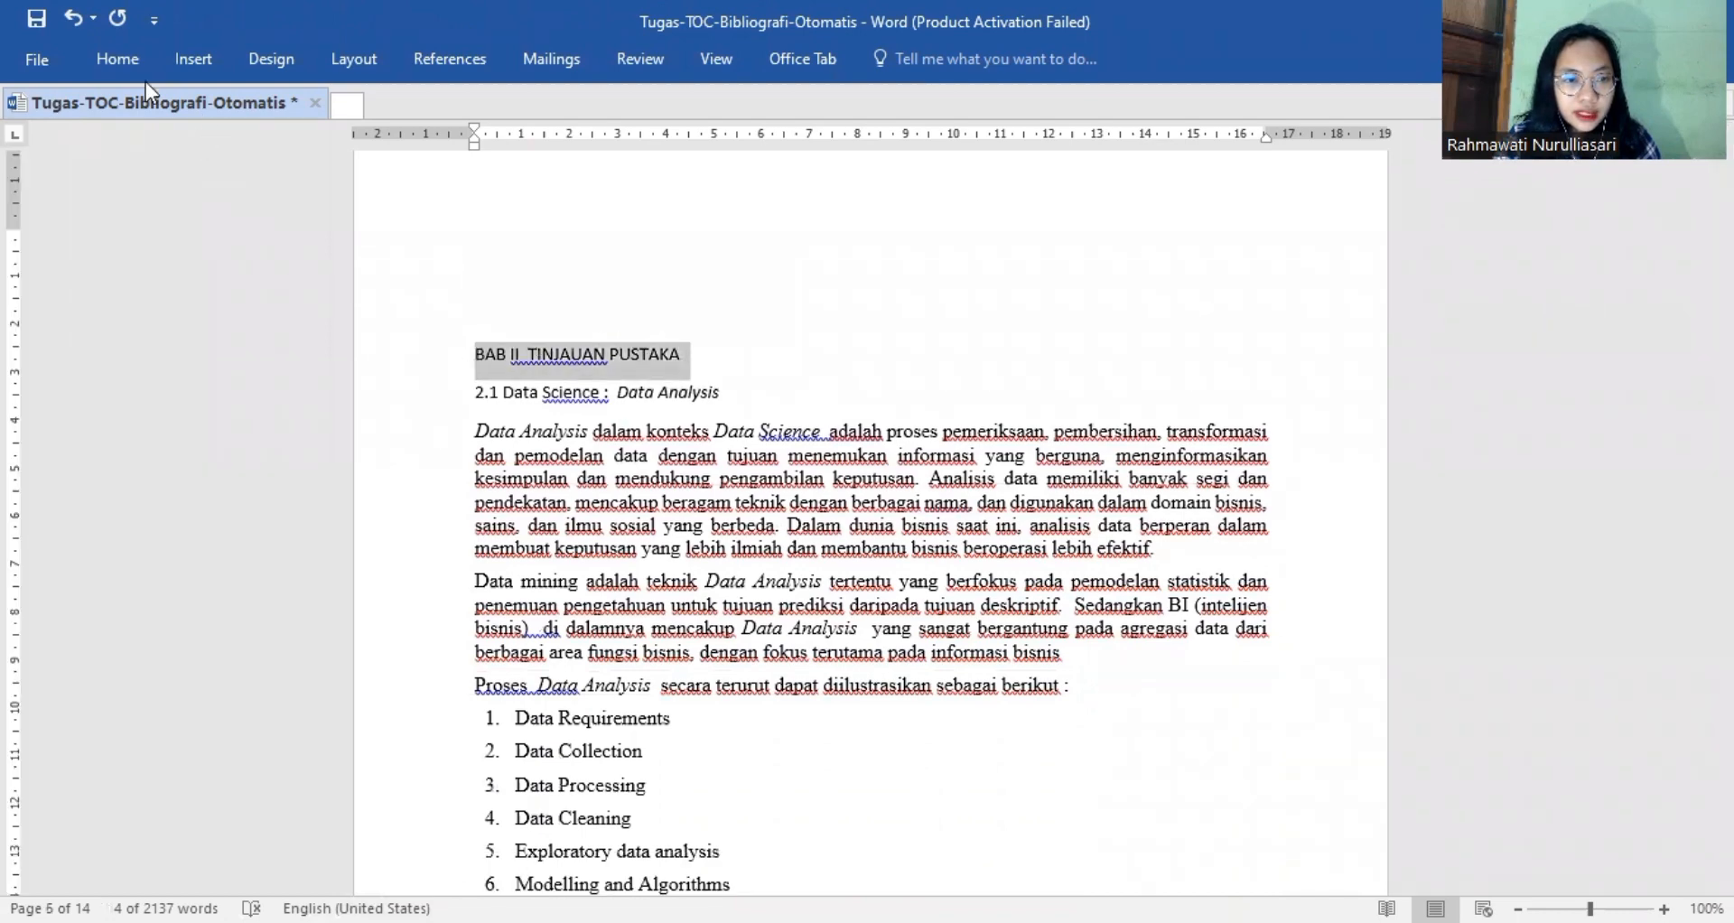
click(121, 60)
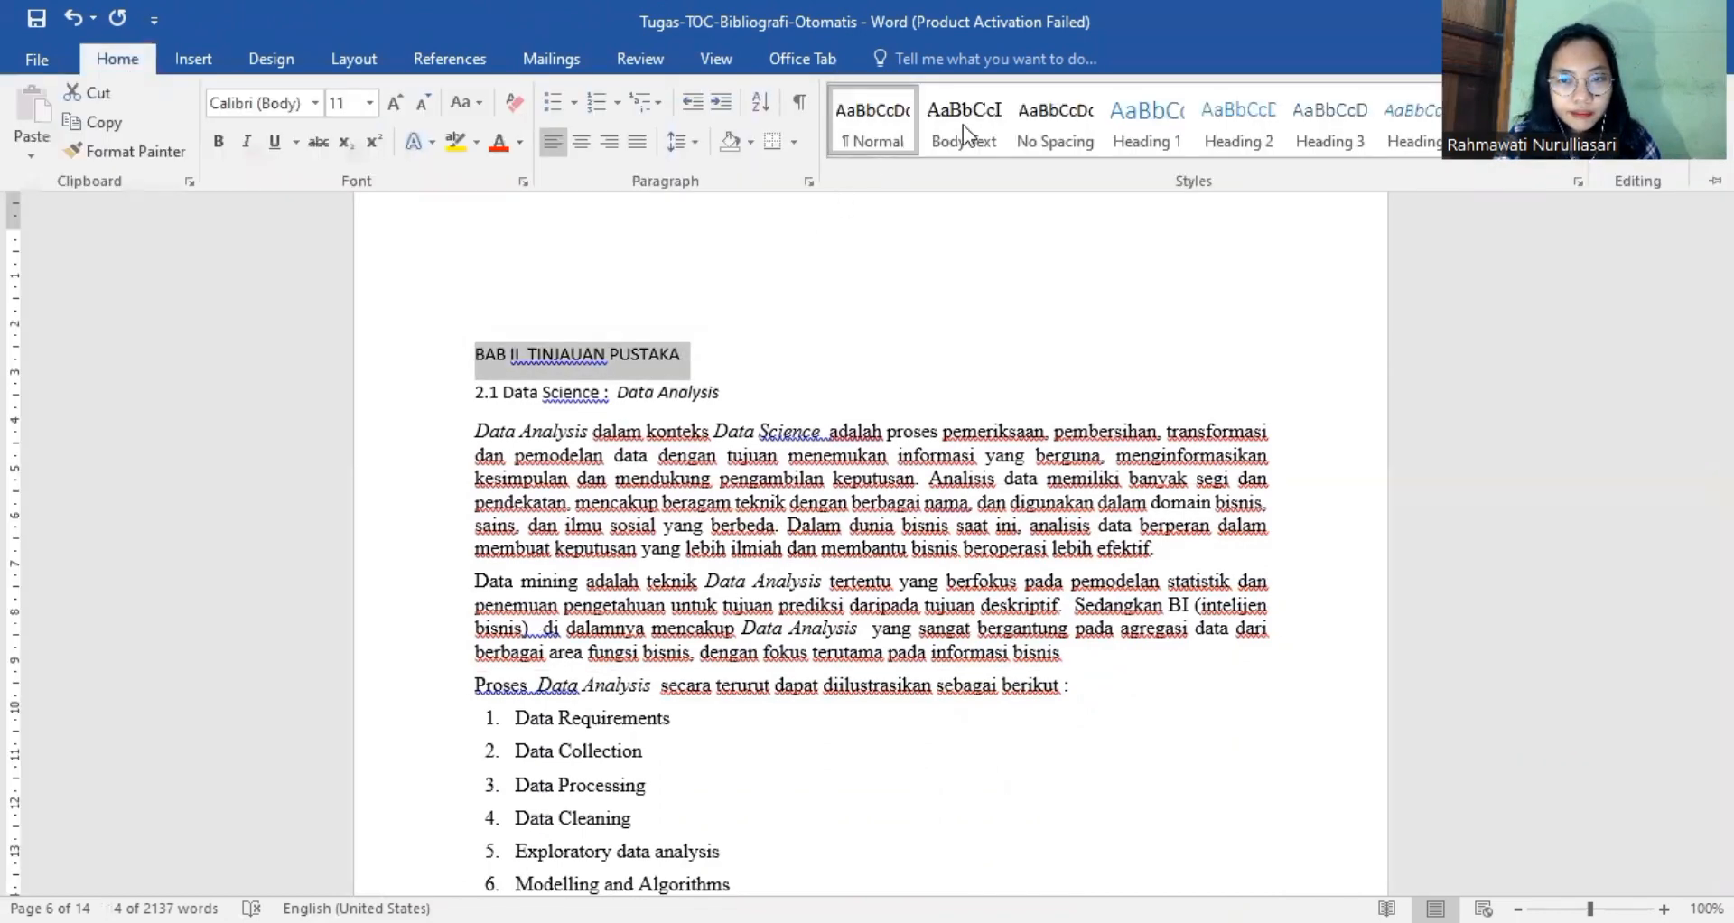
click(1183, 133)
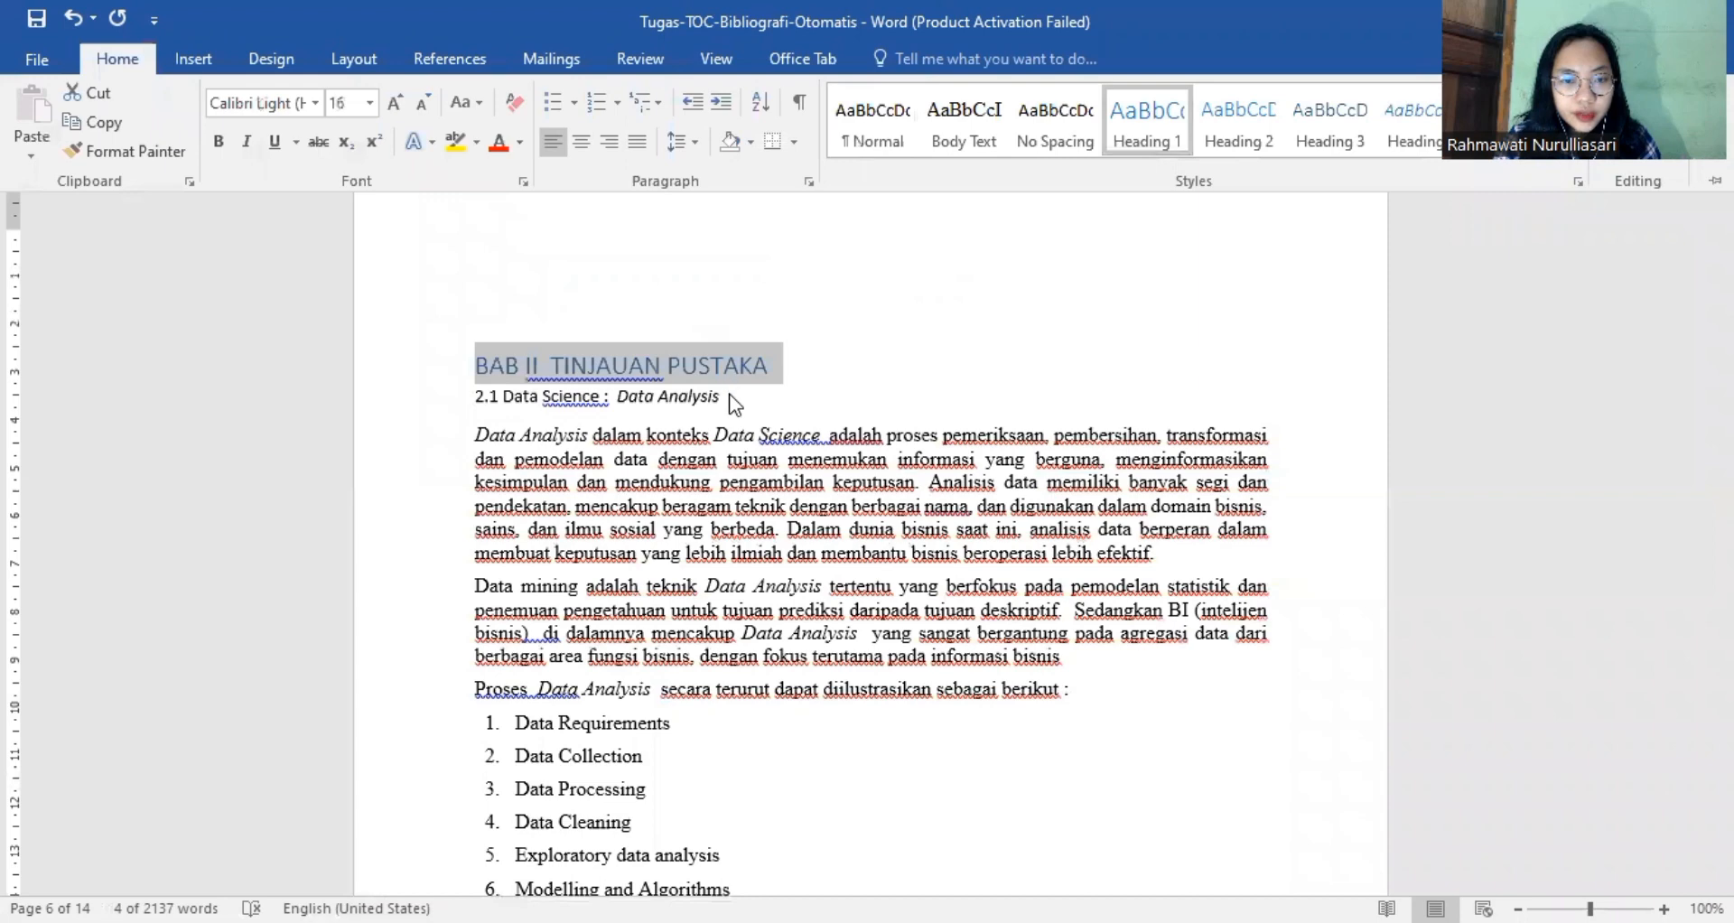
Apply the Heading 2 style to the section title "2.1 Data Science : Data Analysis".
drag(727, 397, 471, 397)
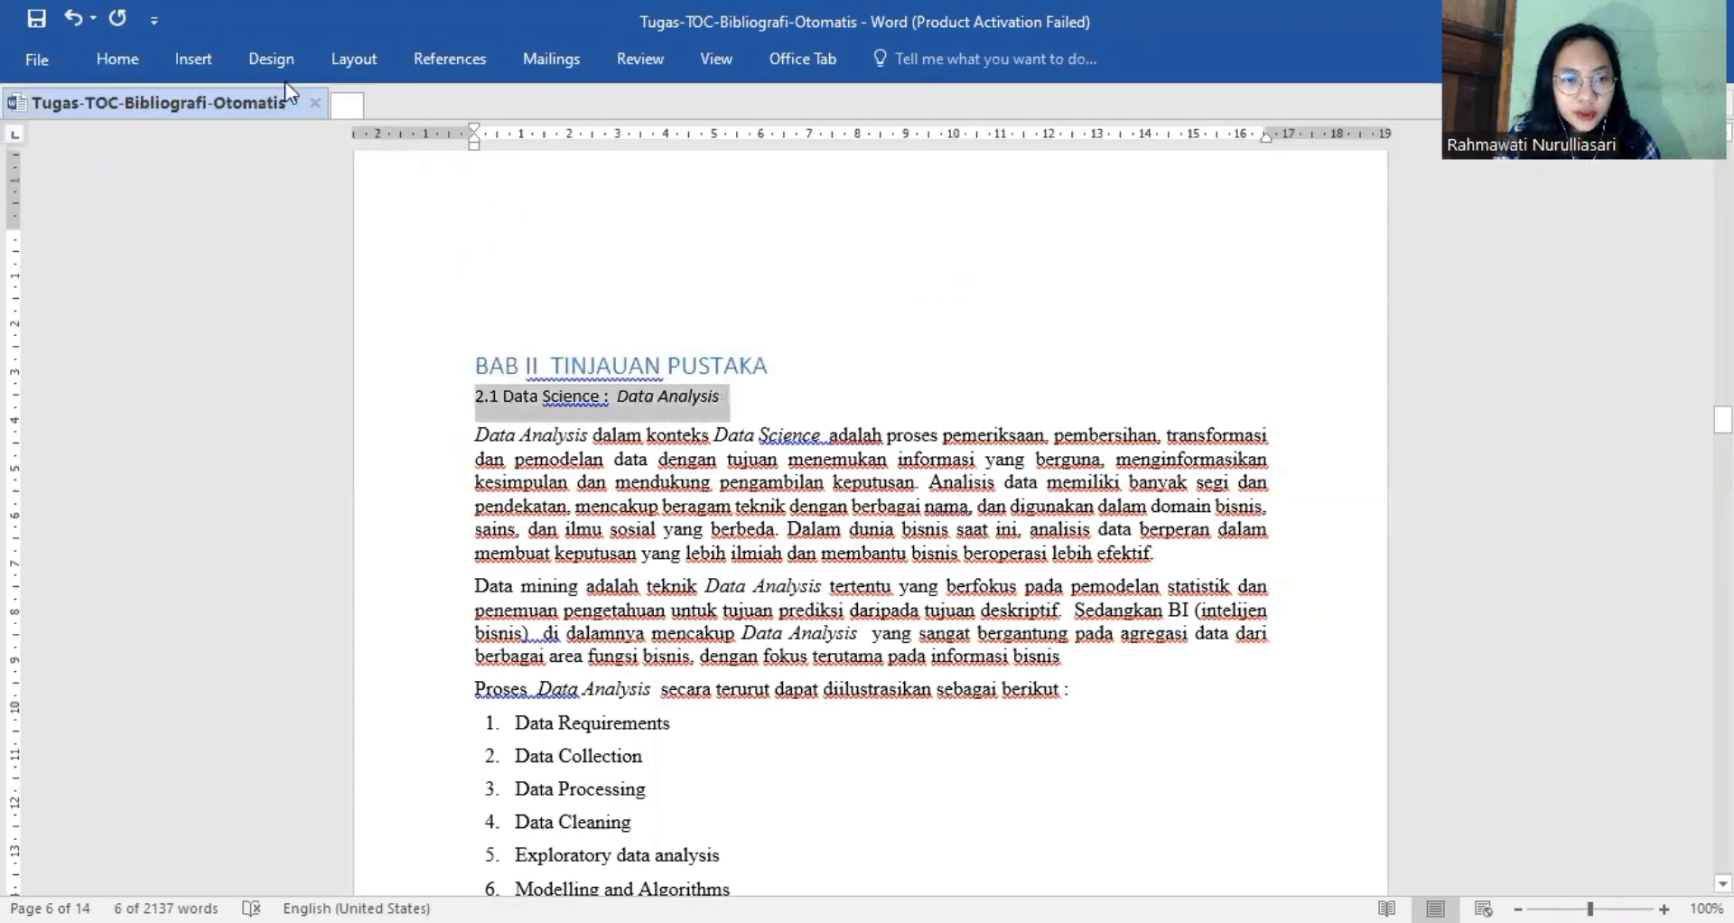
click(116, 63)
click(1254, 127)
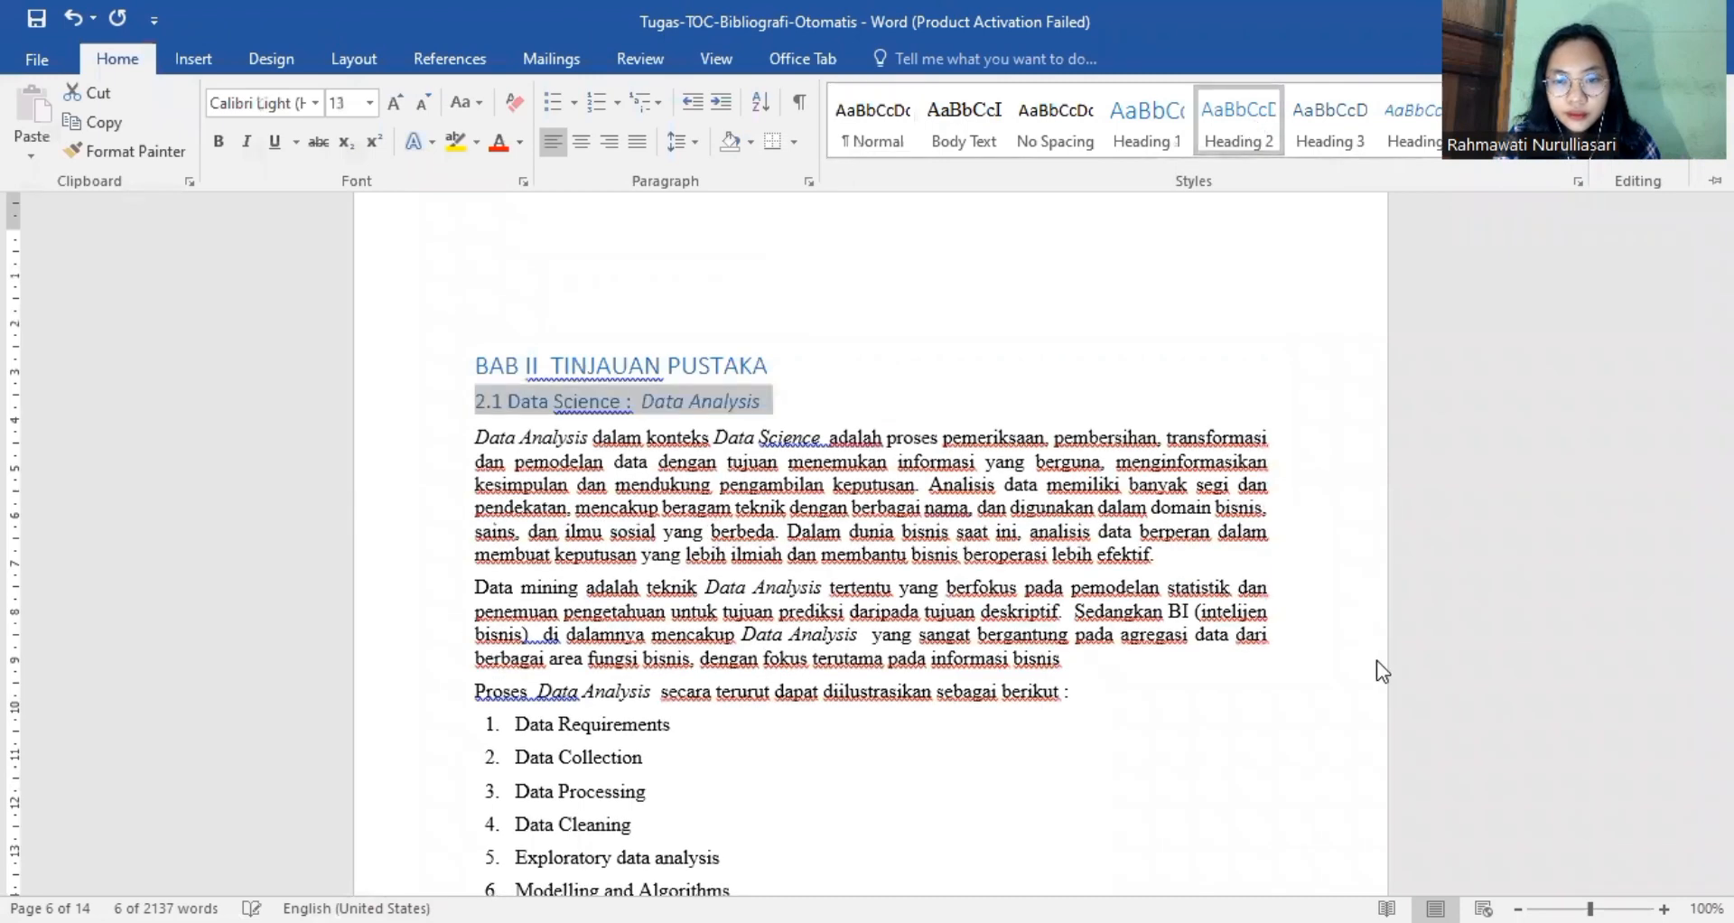
click(1352, 633)
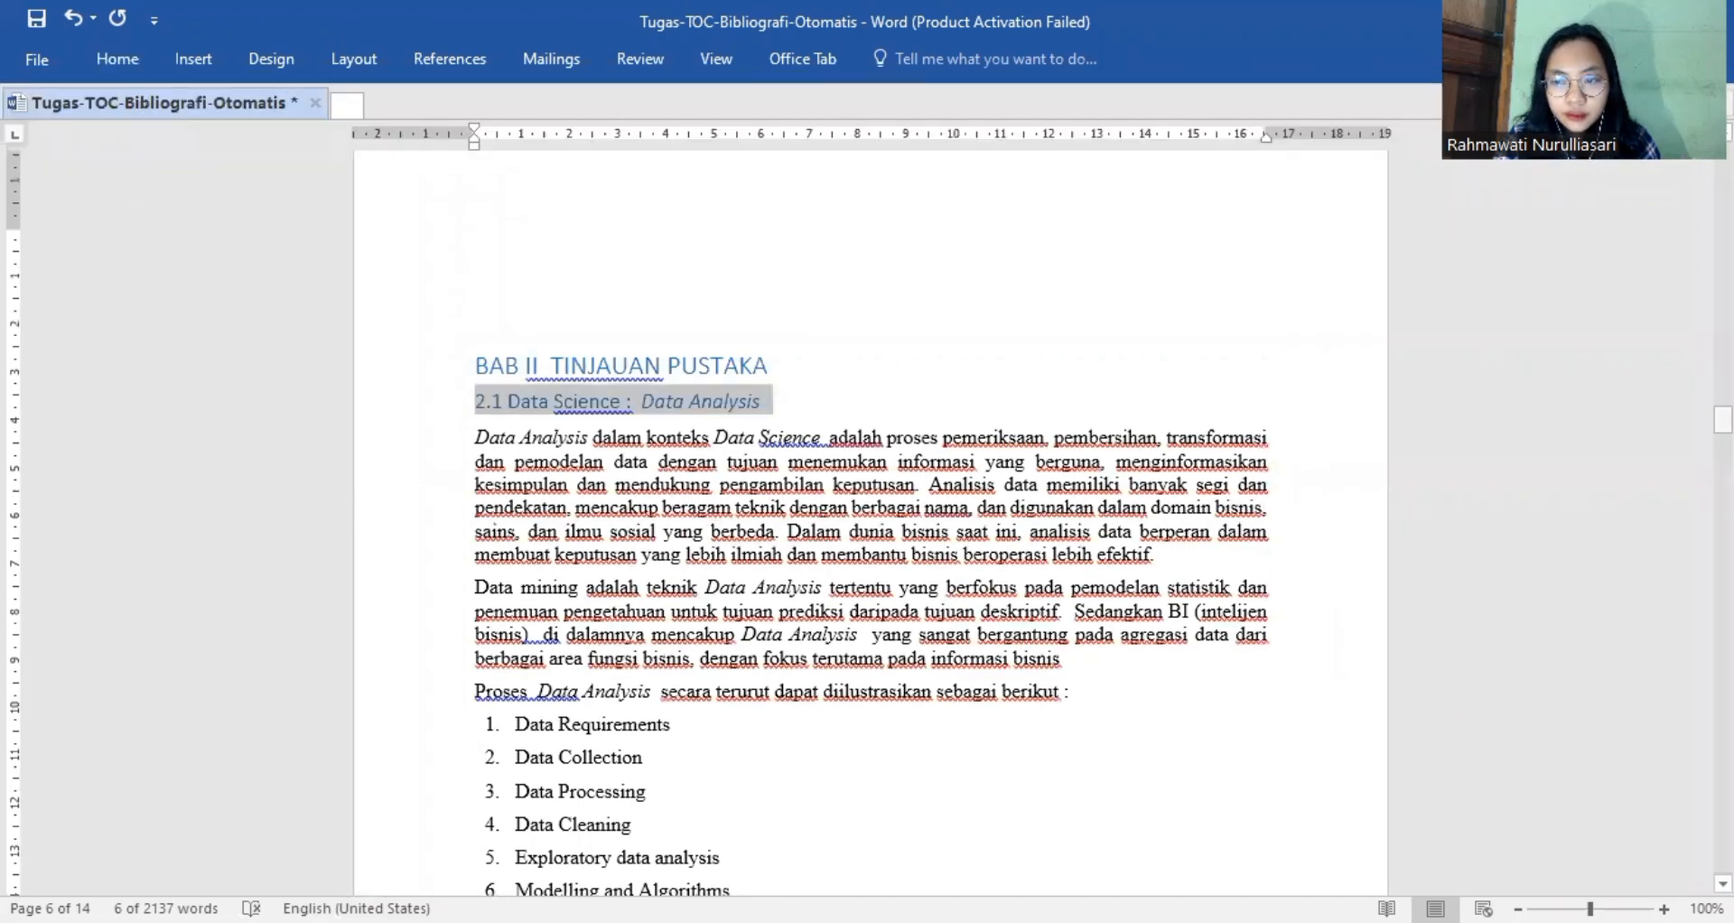
Apply the Heading 2 style to the section title "2.2 Phyton untuk Data Analysis" below the table.
drag(1723, 420, 1722, 484)
click(438, 457)
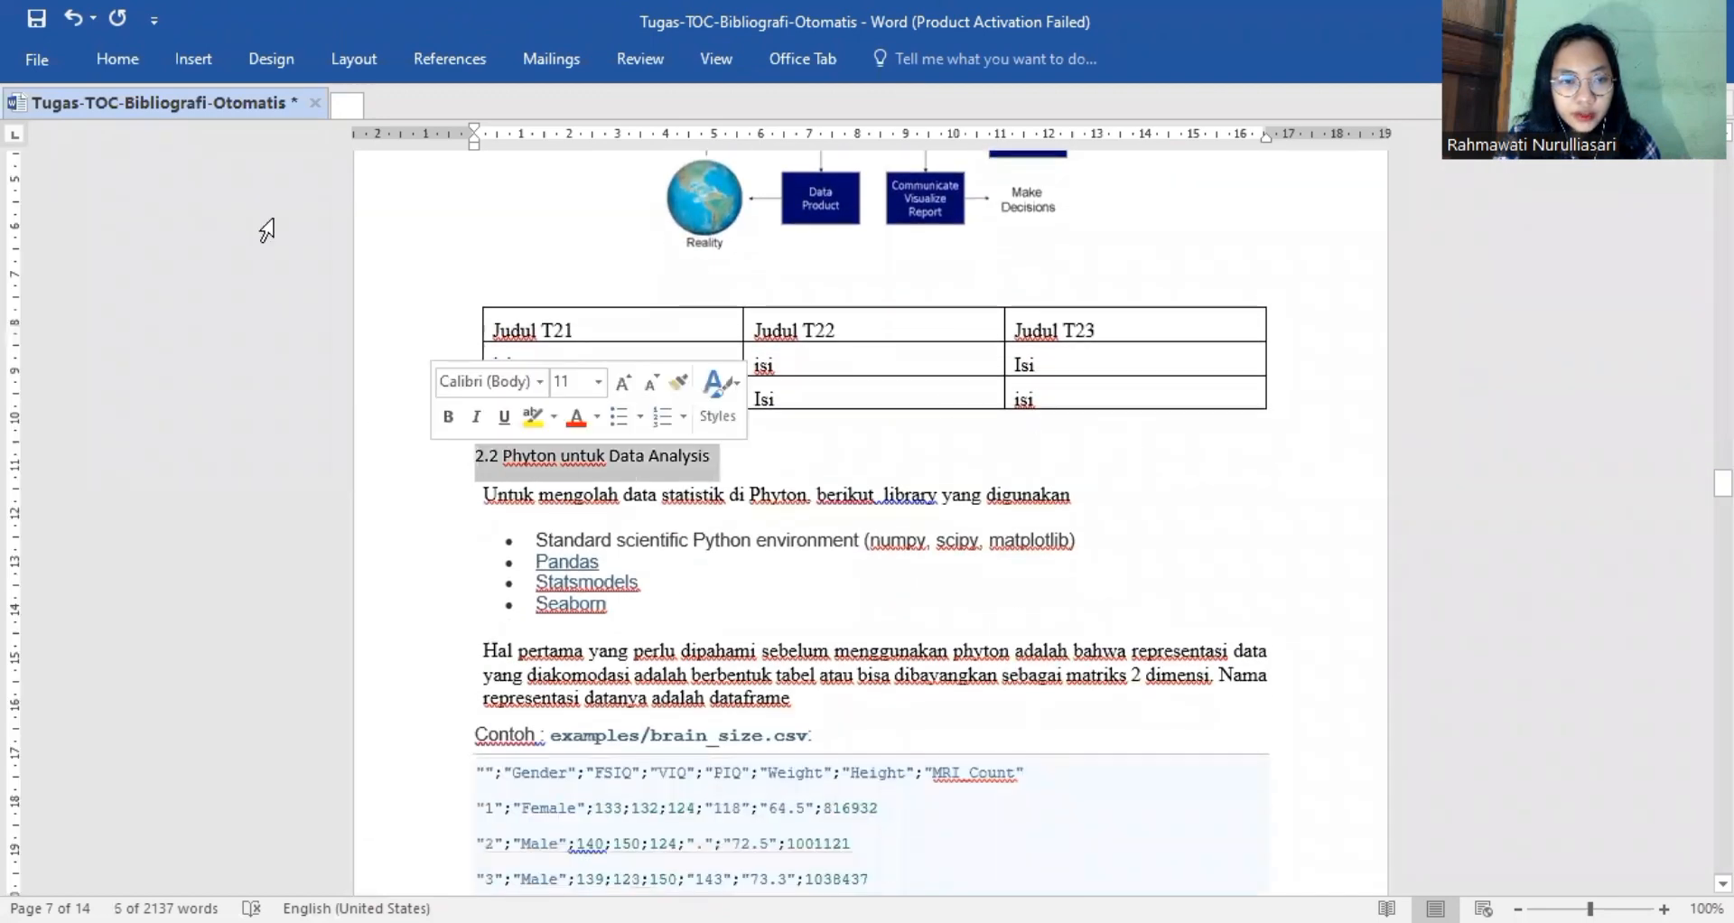
click(107, 59)
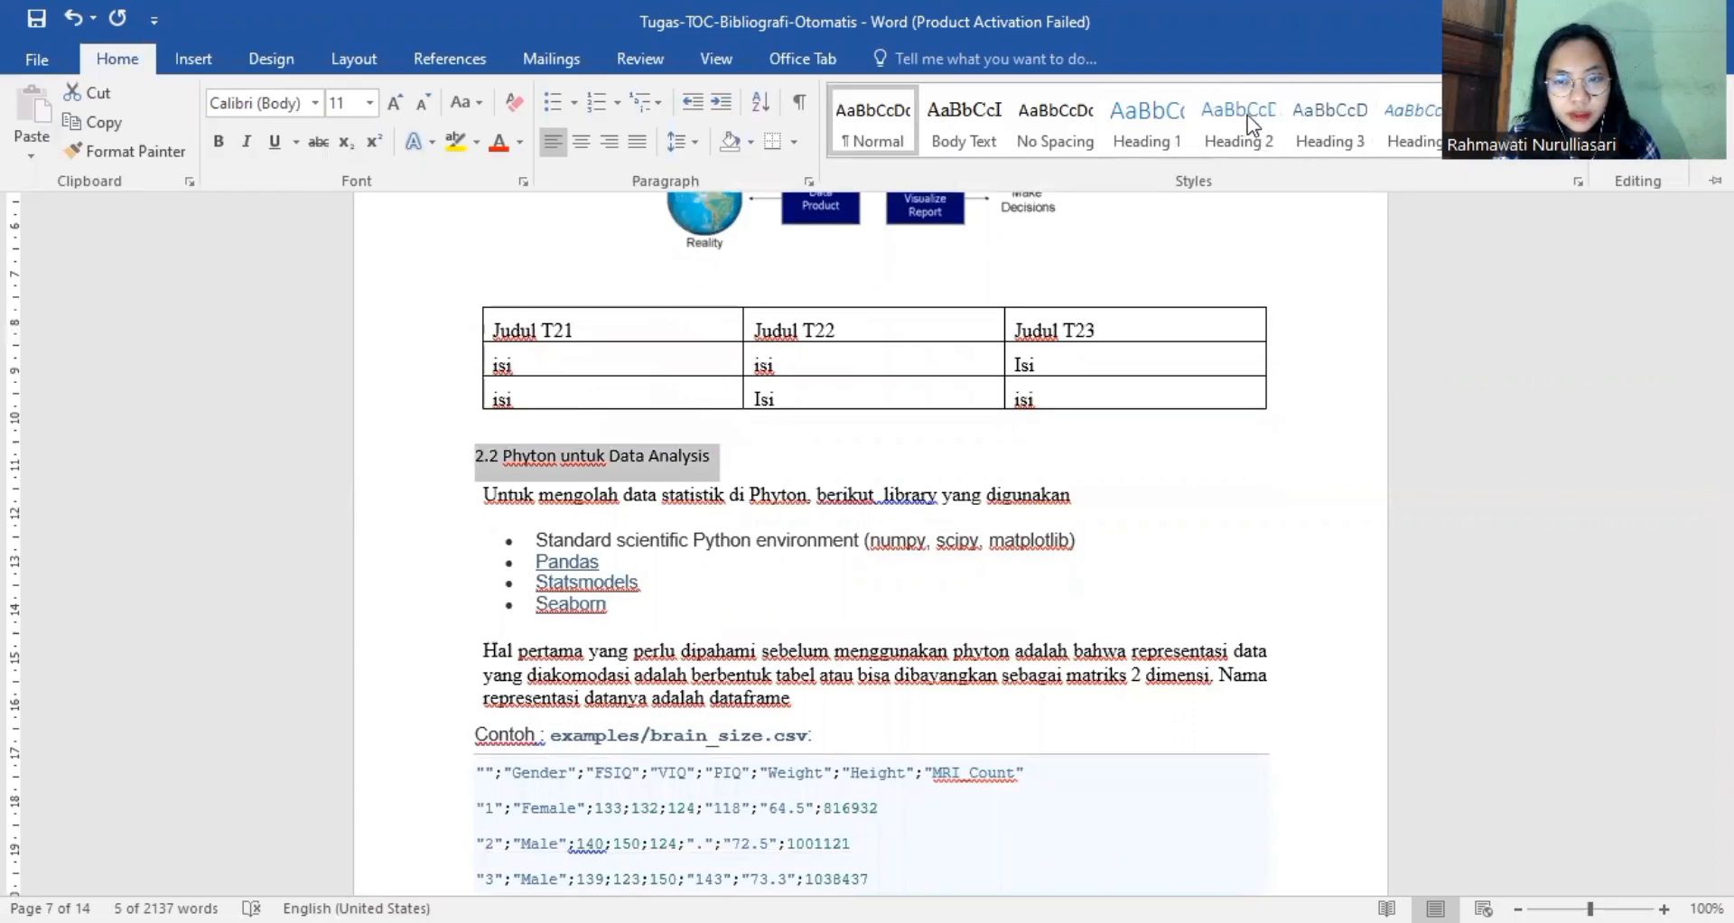
click(1245, 116)
click(1312, 560)
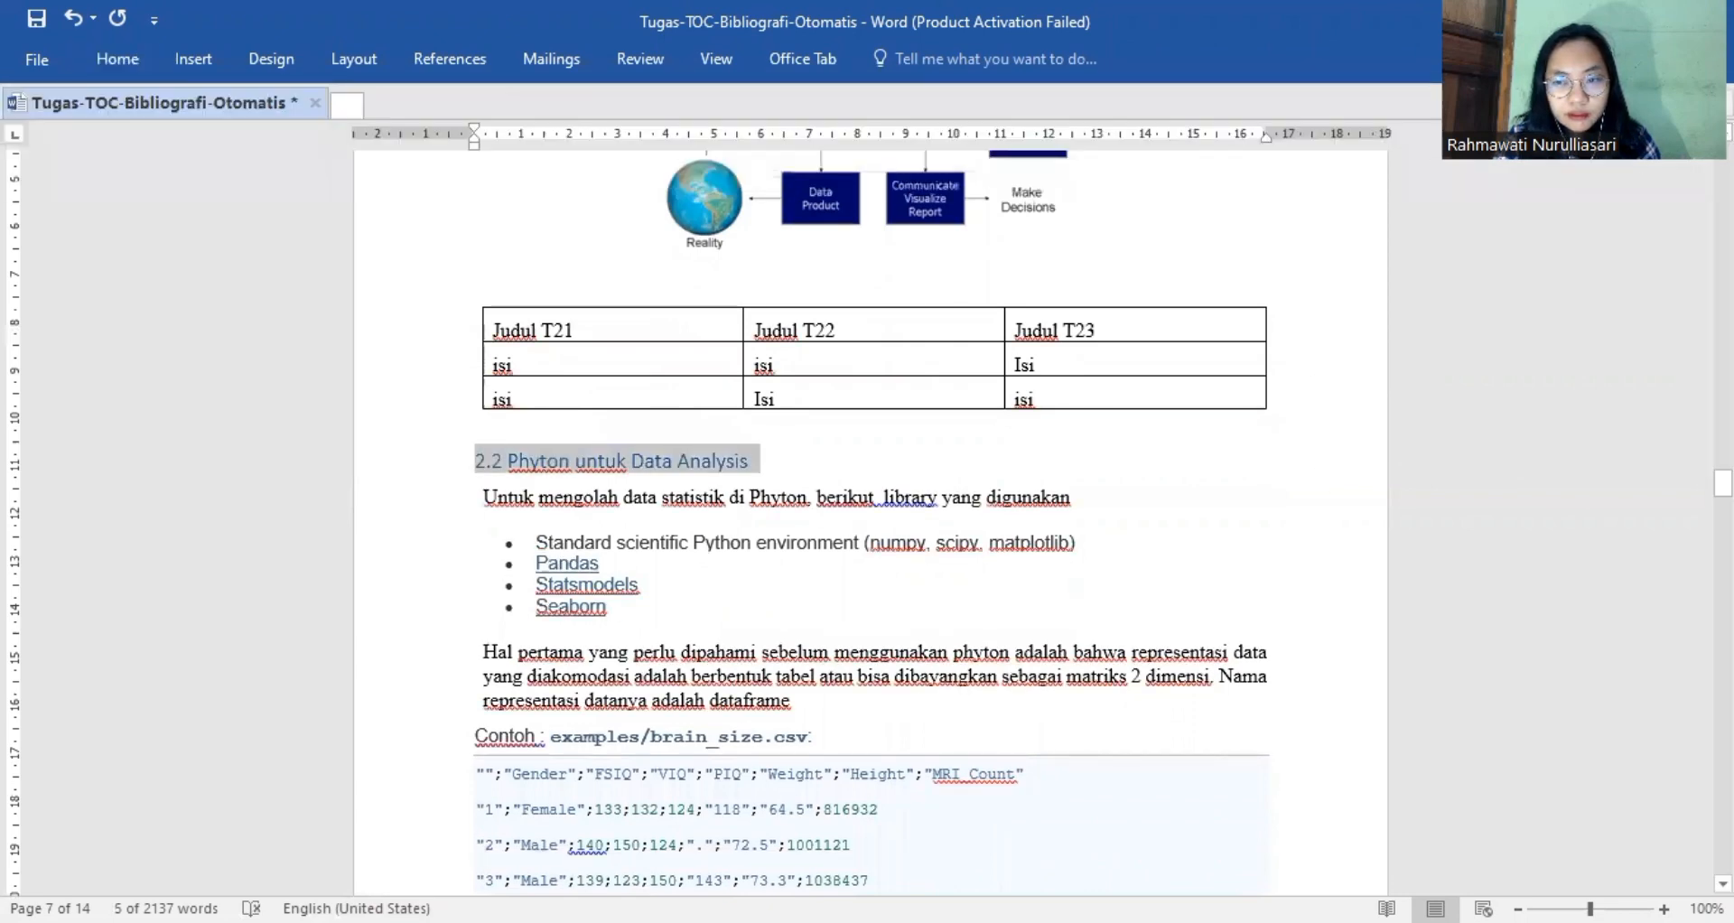
Apply the Heading 2 style to the section title "2.3 Peran Komunikasi dalam Proses Belajar Mengajar" on page 9.
drag(1723, 483, 1722, 597)
drag(900, 380, 449, 391)
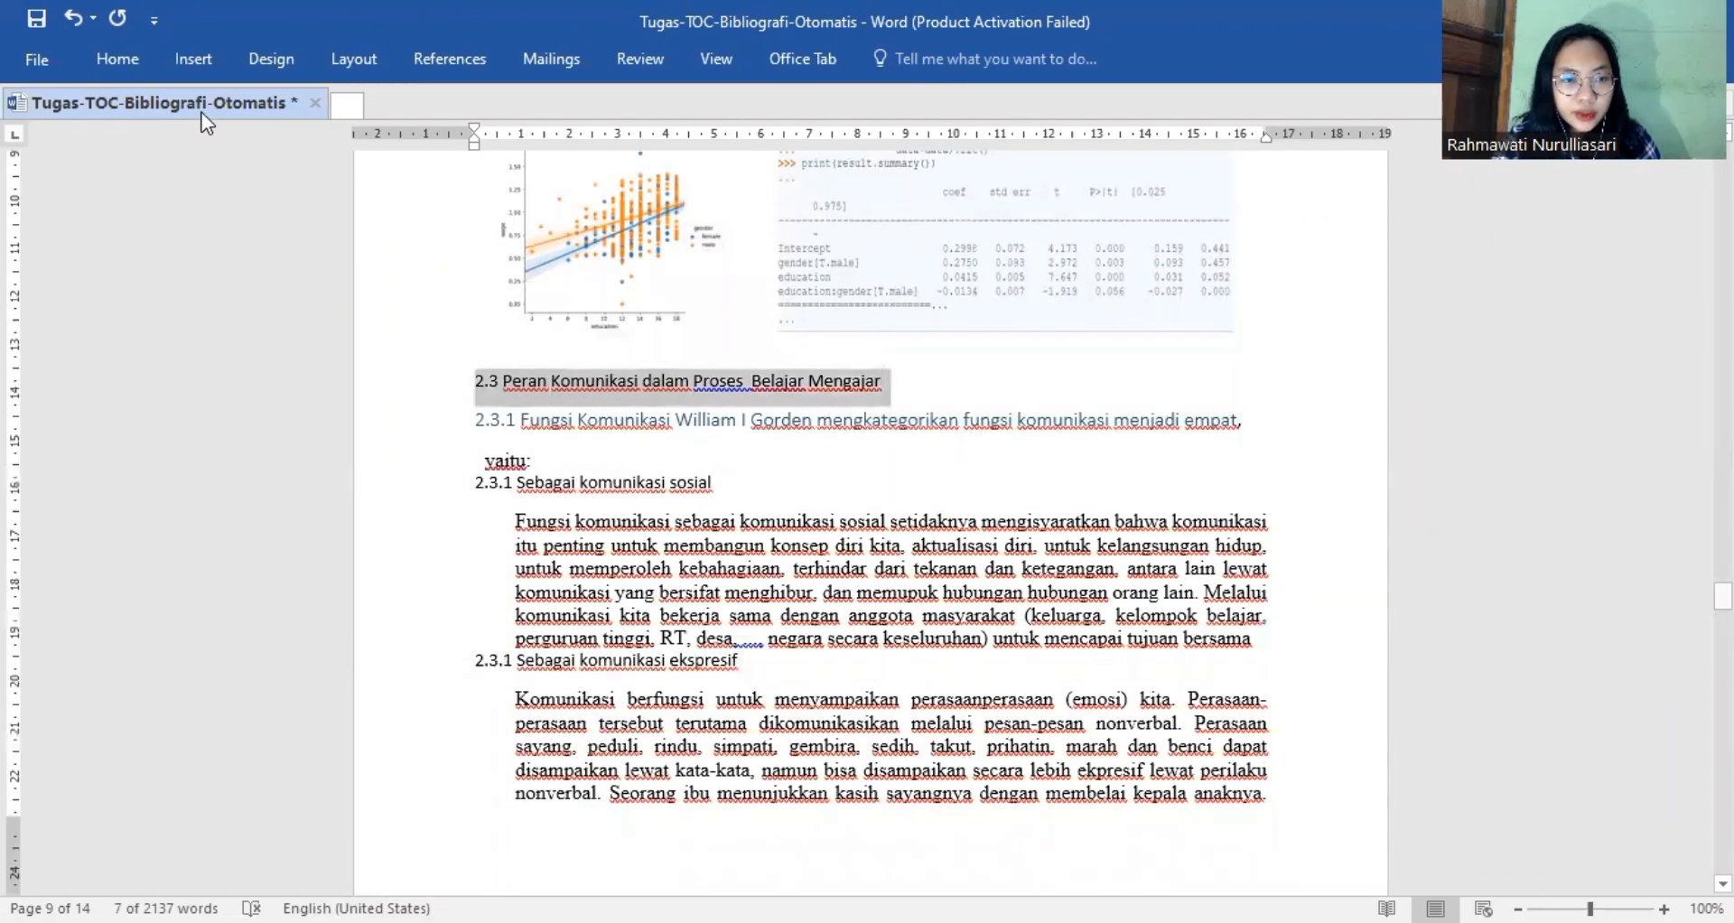
click(133, 74)
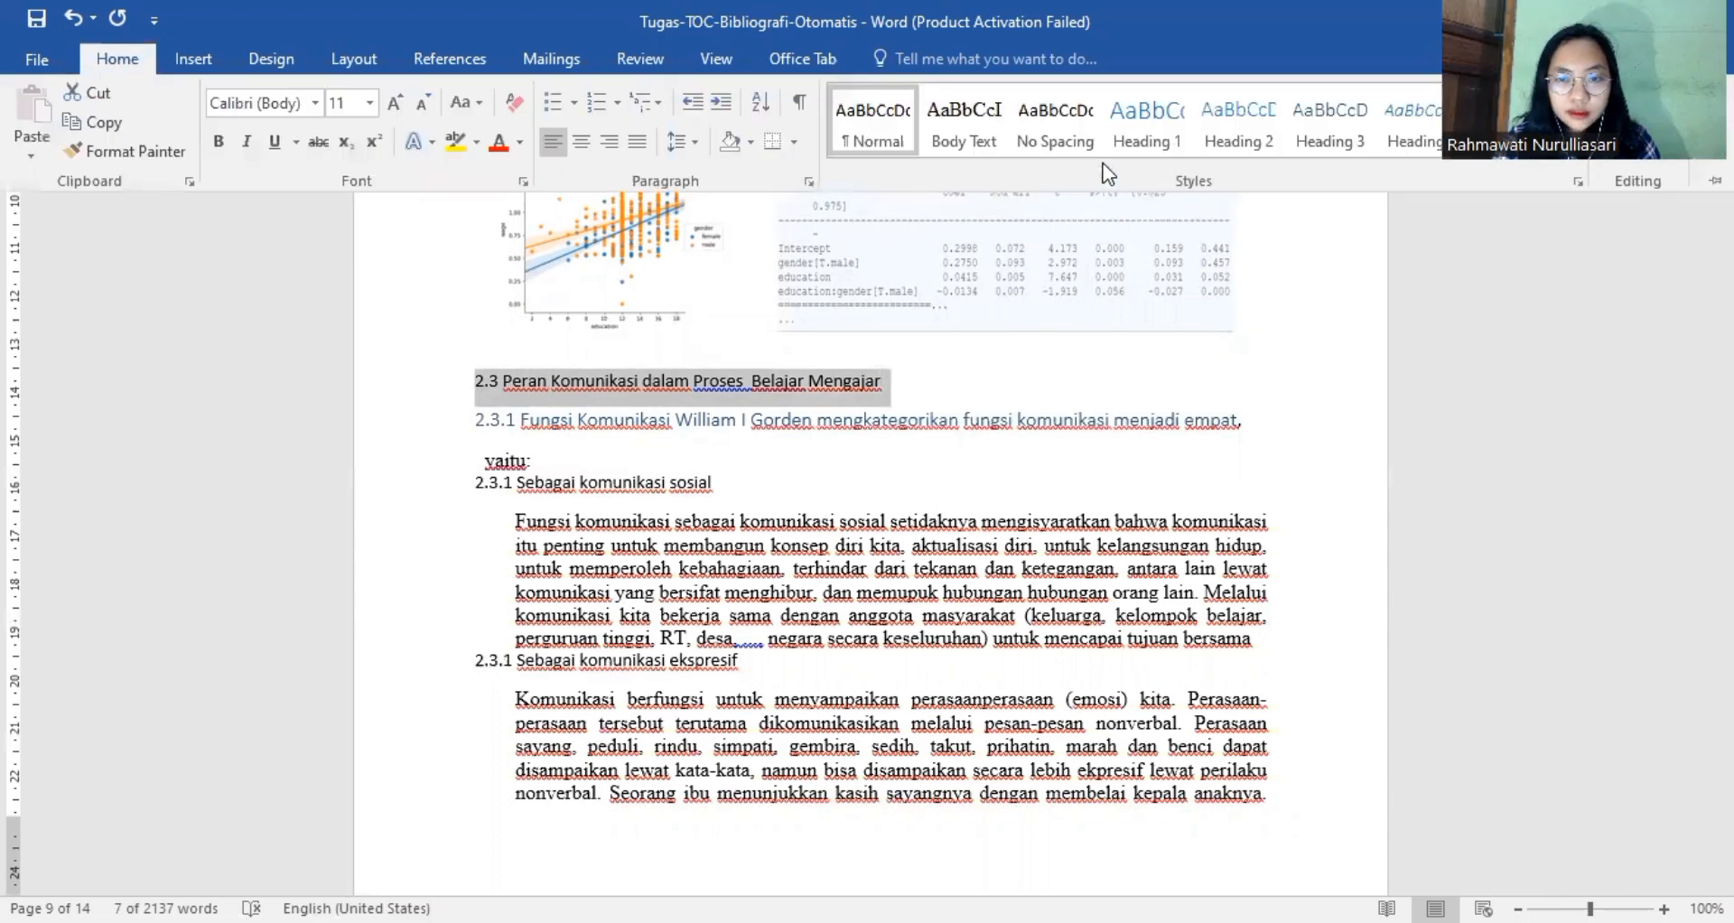
click(1255, 136)
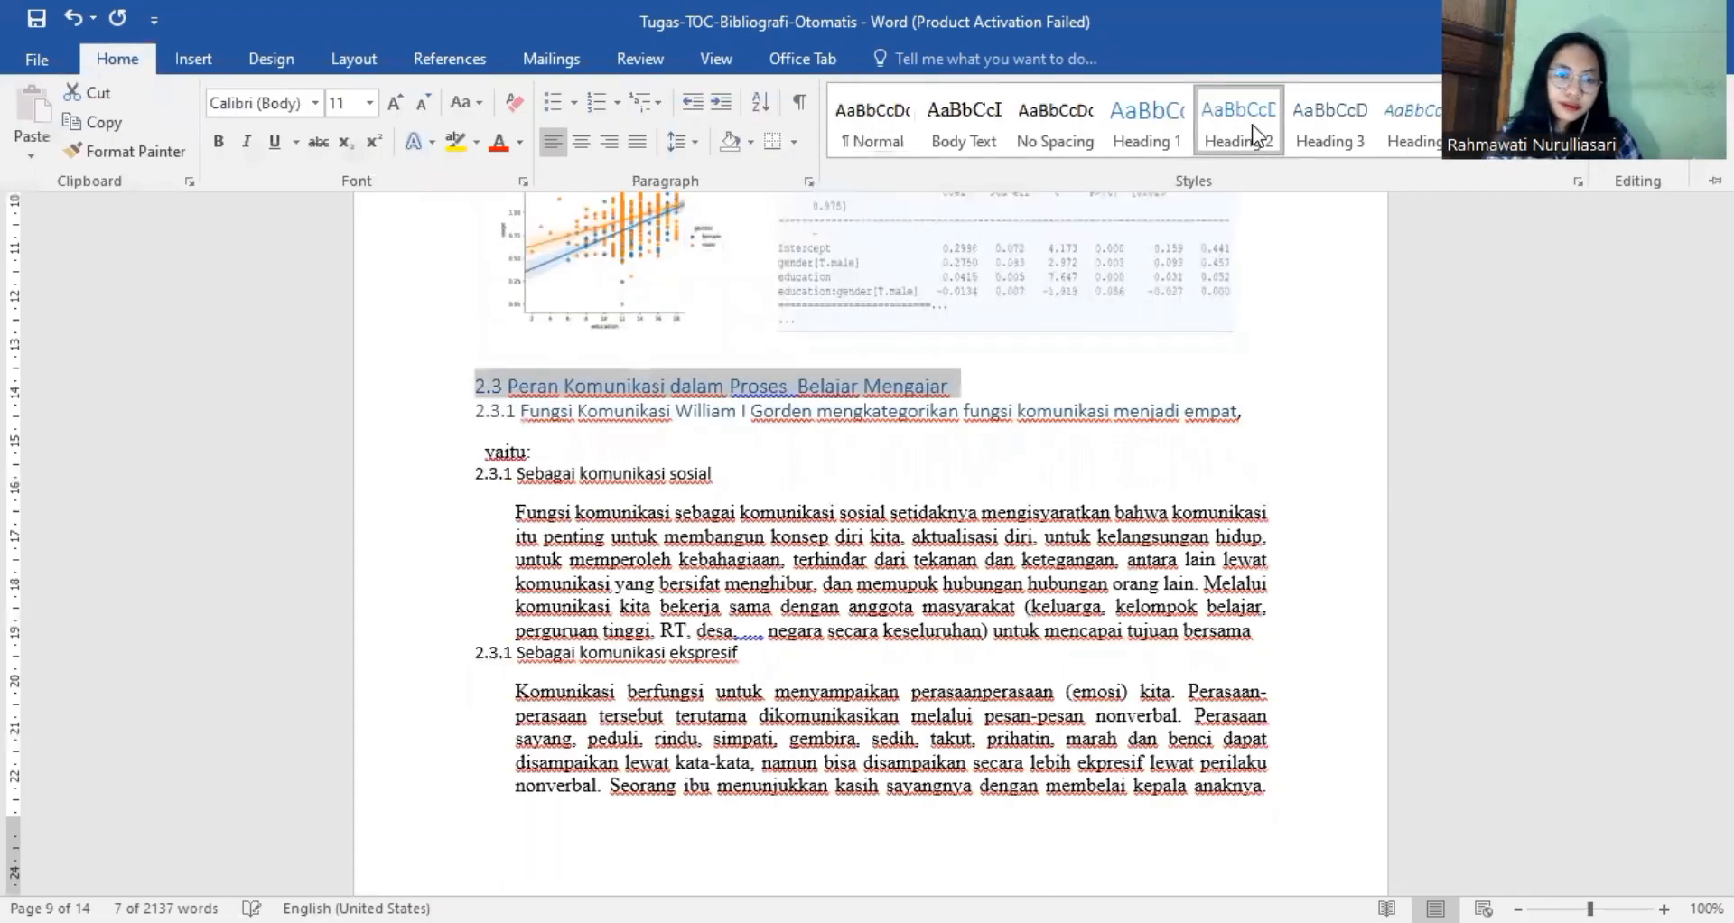
Apply the Heading 3 style to the "2.3.1 Fungsi Komunikasi" line directly below the 2.3 section title.
click(436, 419)
drag(498, 417, 1245, 413)
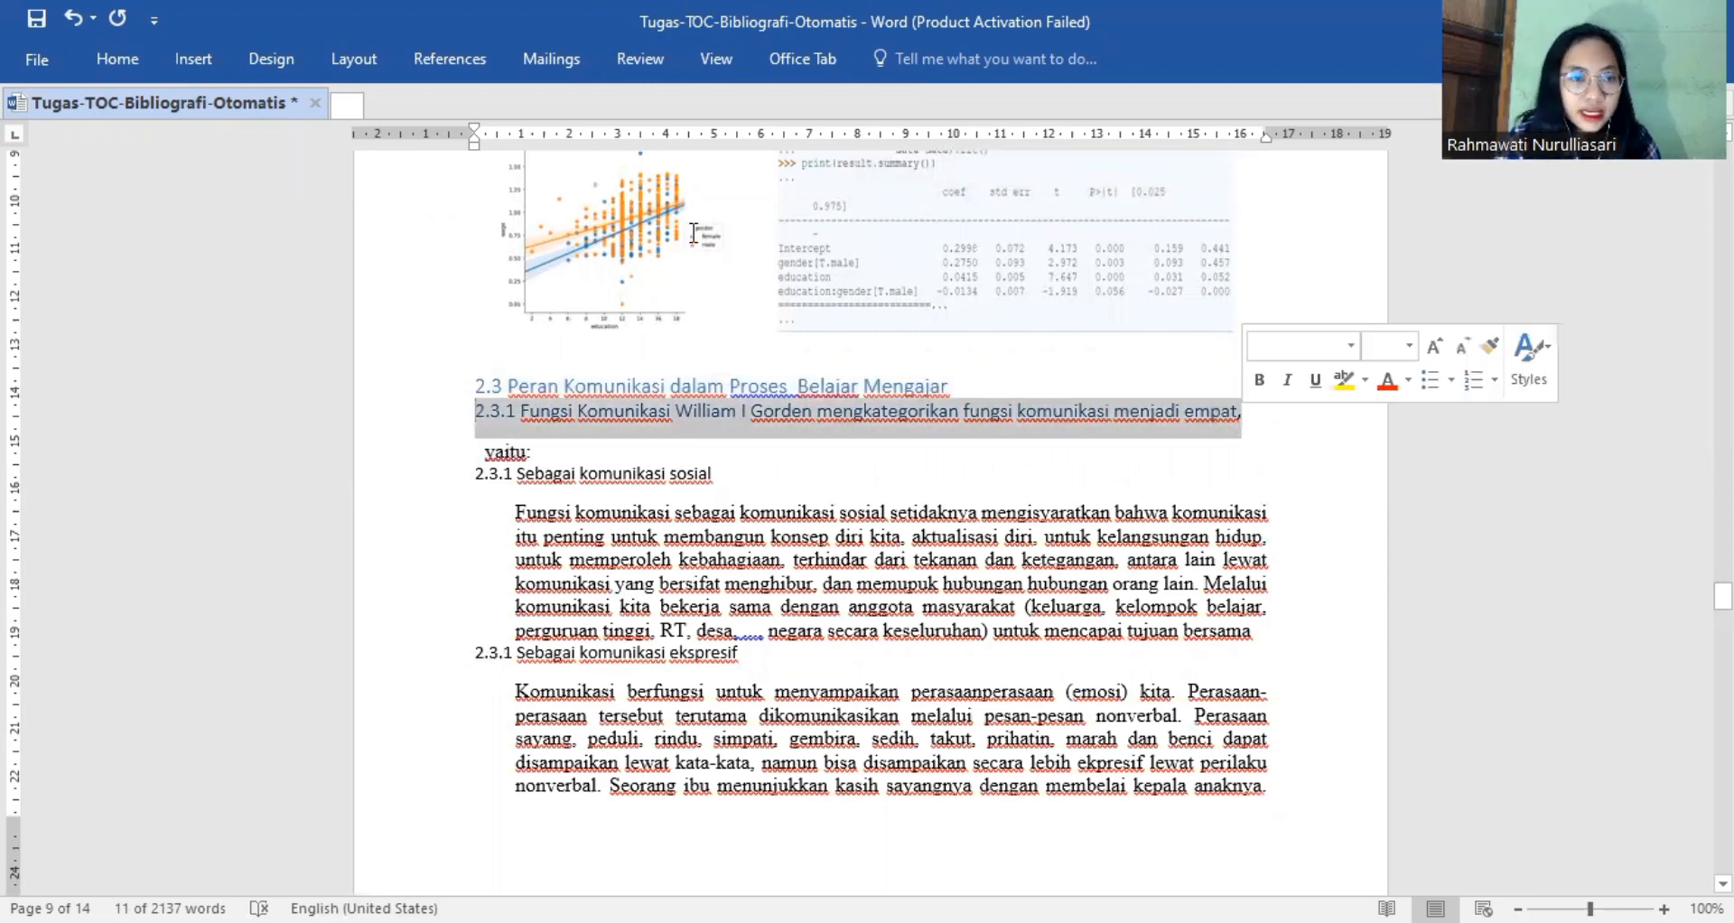
click(121, 61)
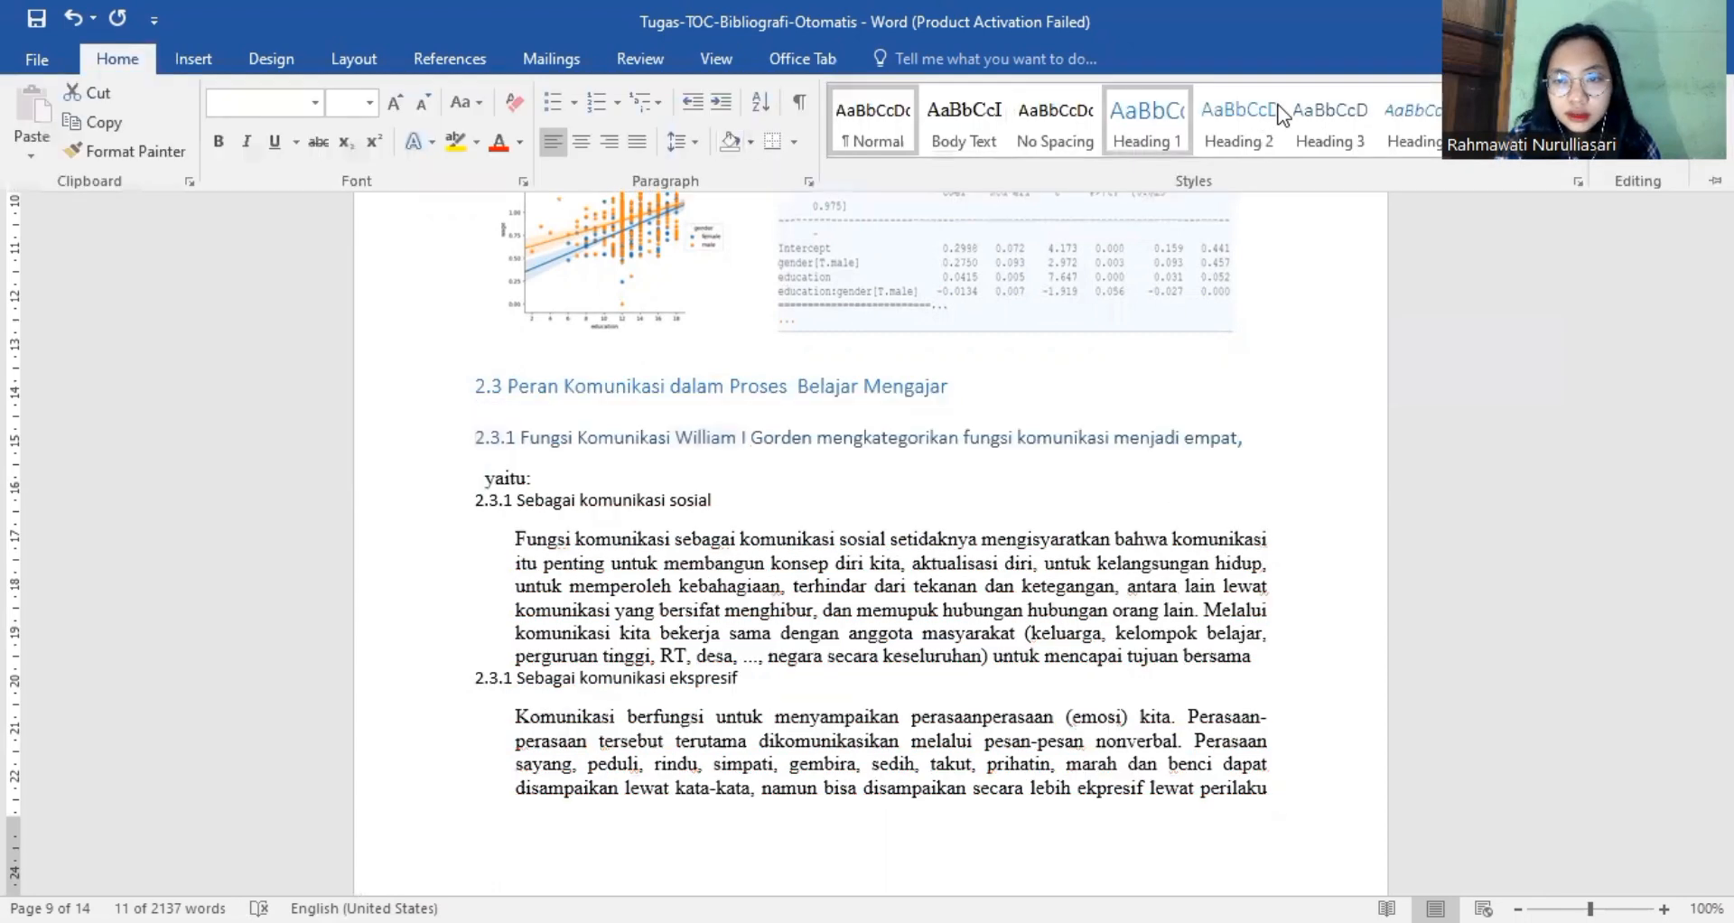
click(1338, 138)
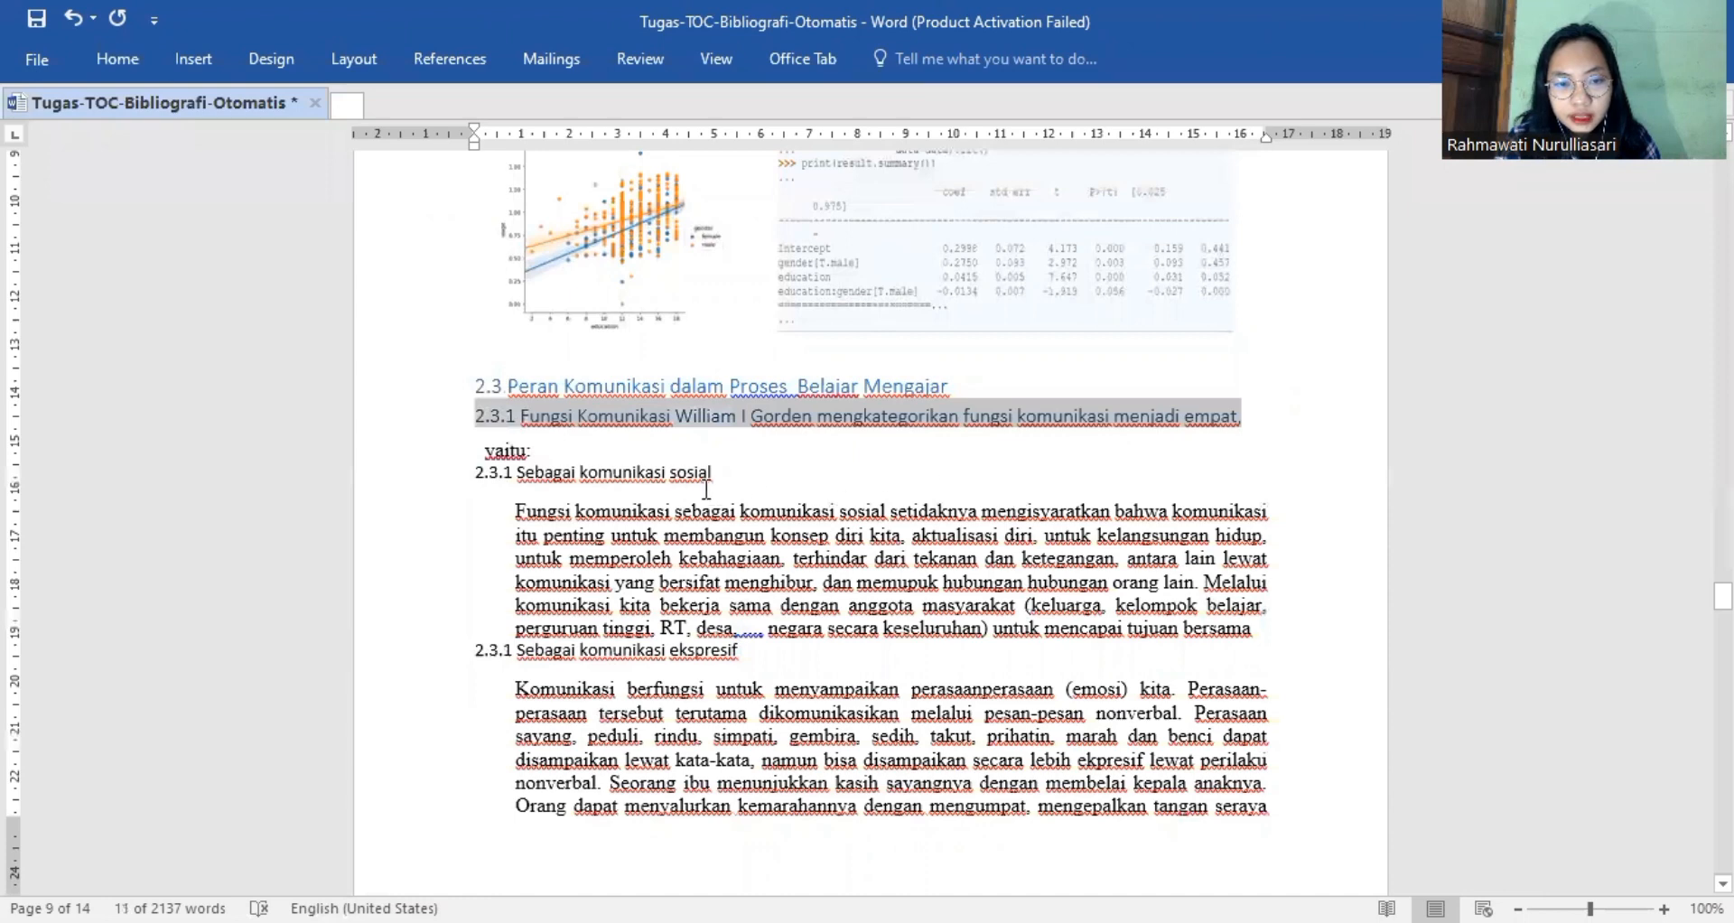
Apply the Heading 3 style to the subsection titles "2.3.1 Sebagai komunikasi sosial" and "2.3.1 Sebagai komunikasi ekspresif".
drag(720, 473, 446, 476)
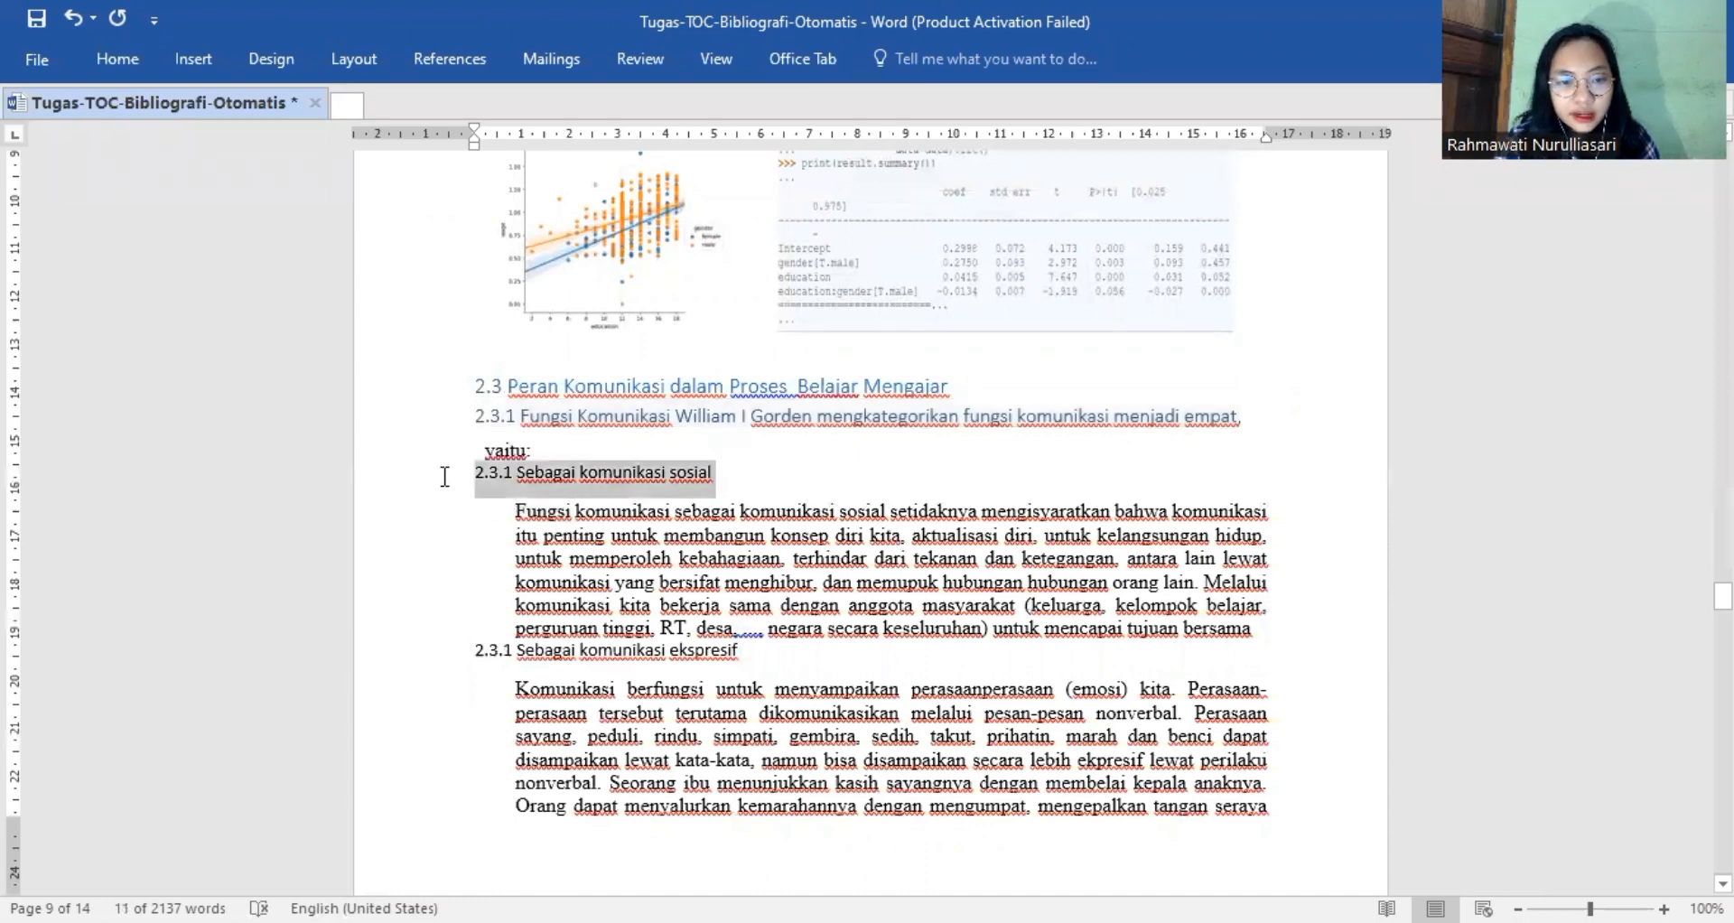
click(137, 62)
click(1338, 117)
click(1322, 145)
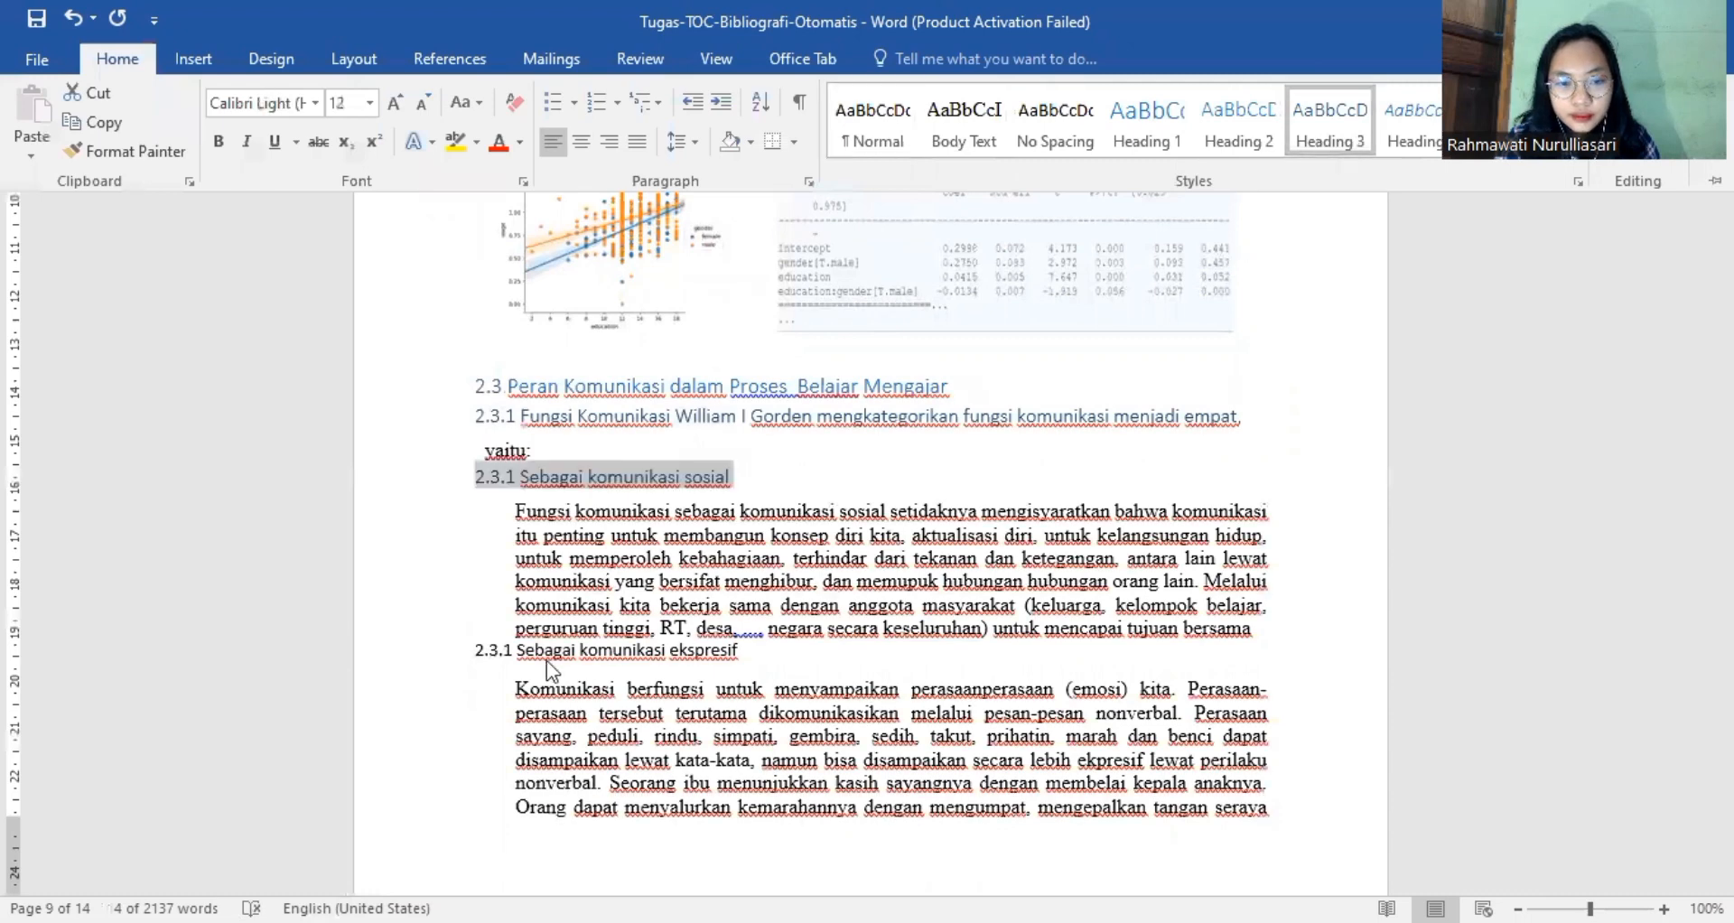
drag(468, 653, 751, 654)
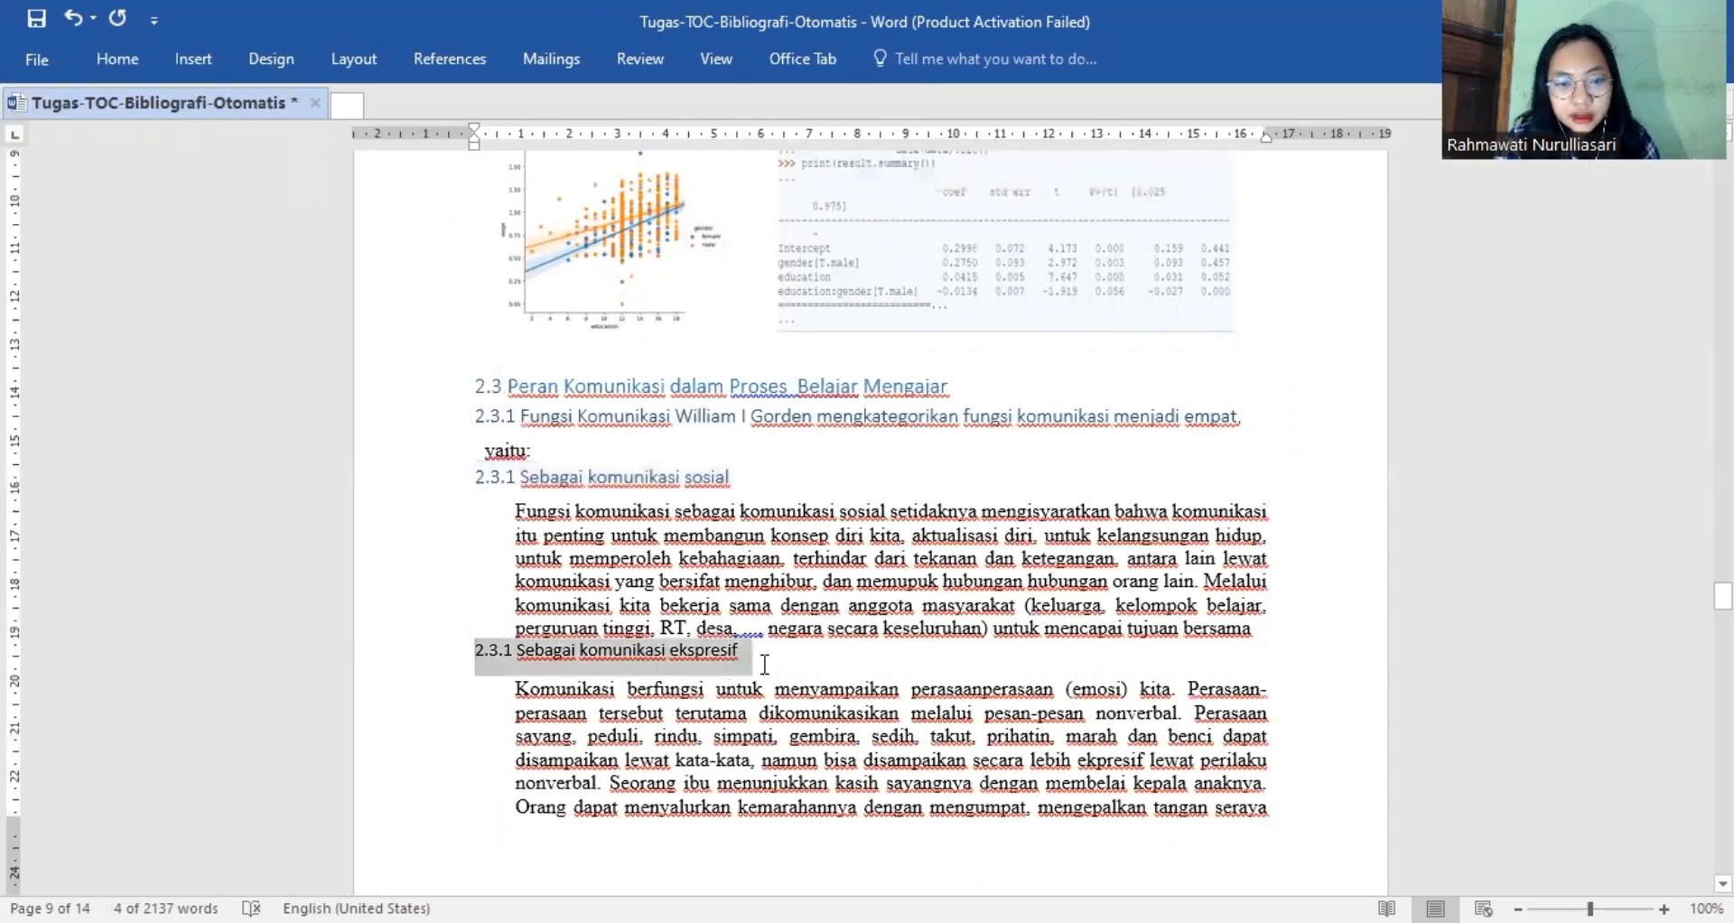
click(95, 61)
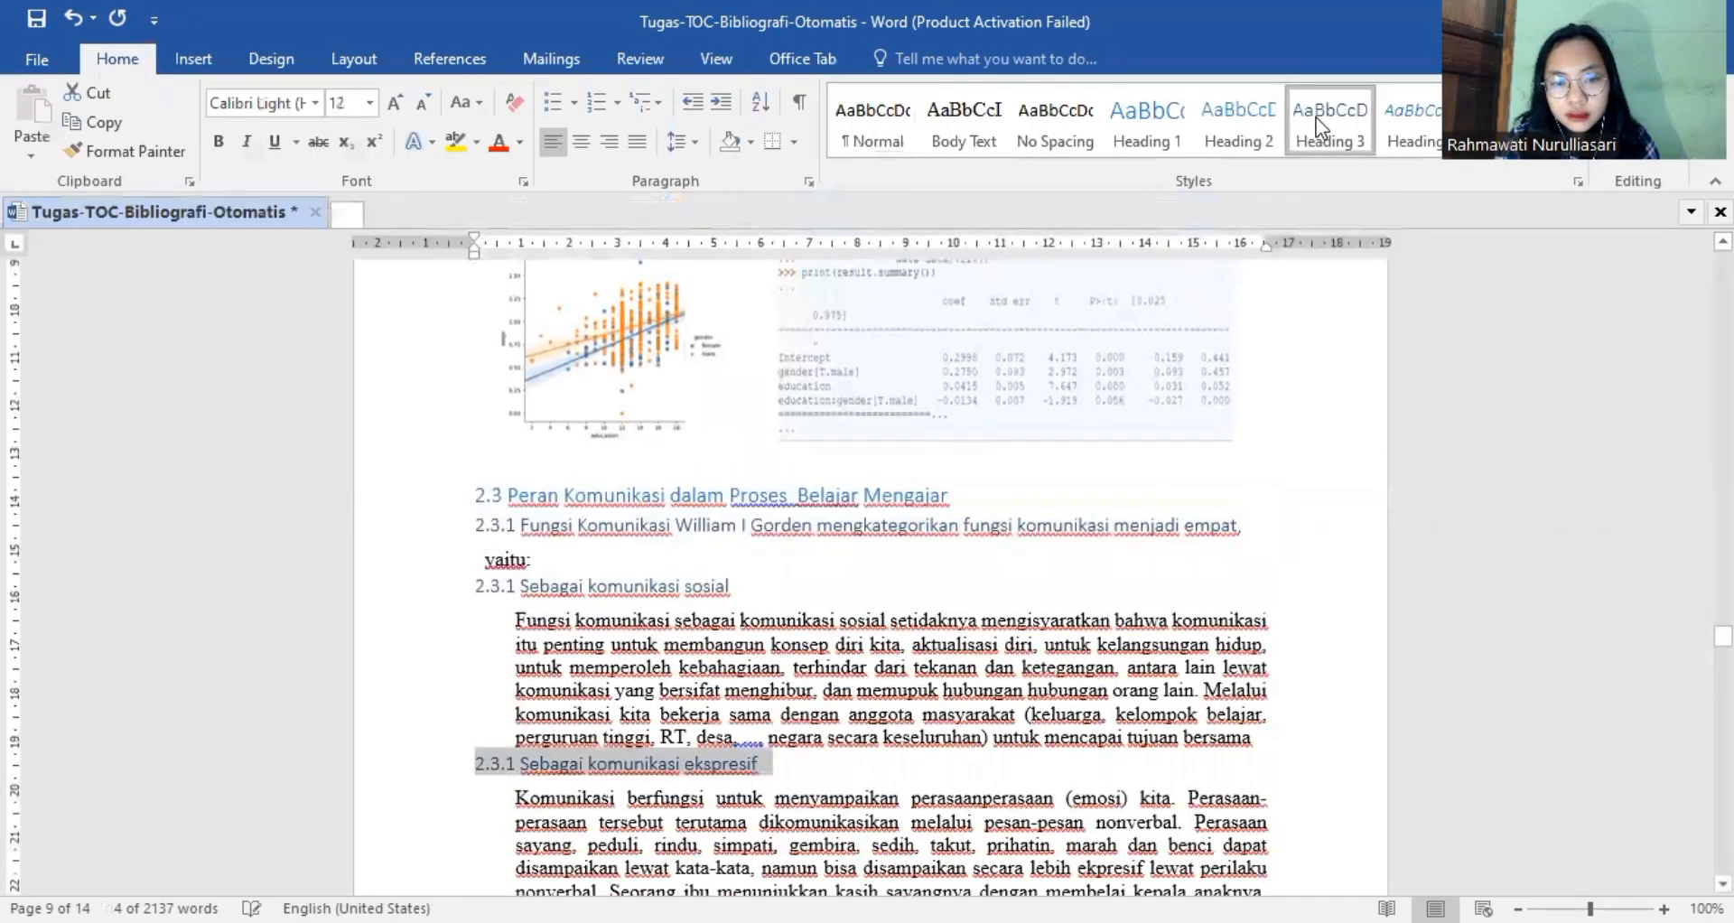
Apply the Heading 3 style to the subsection titles "2.3.2 Sebagai komunikasi ritual" and "2.3.4 Sebagai komunikasi instrumental".
click(1315, 117)
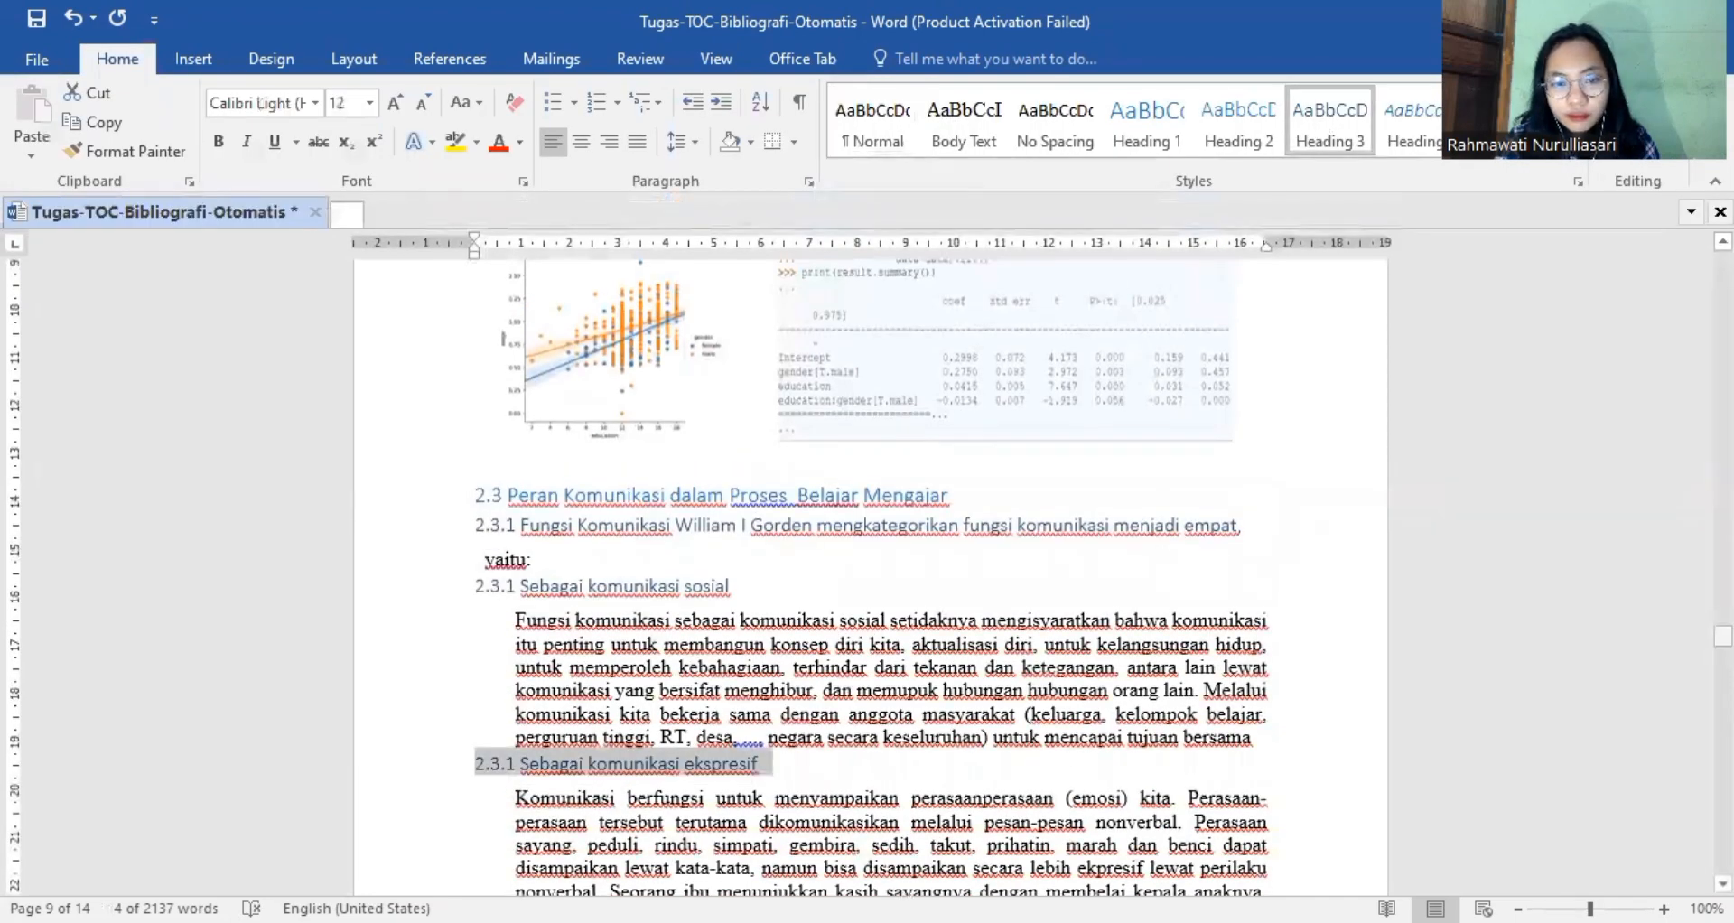
drag(1724, 636, 1724, 663)
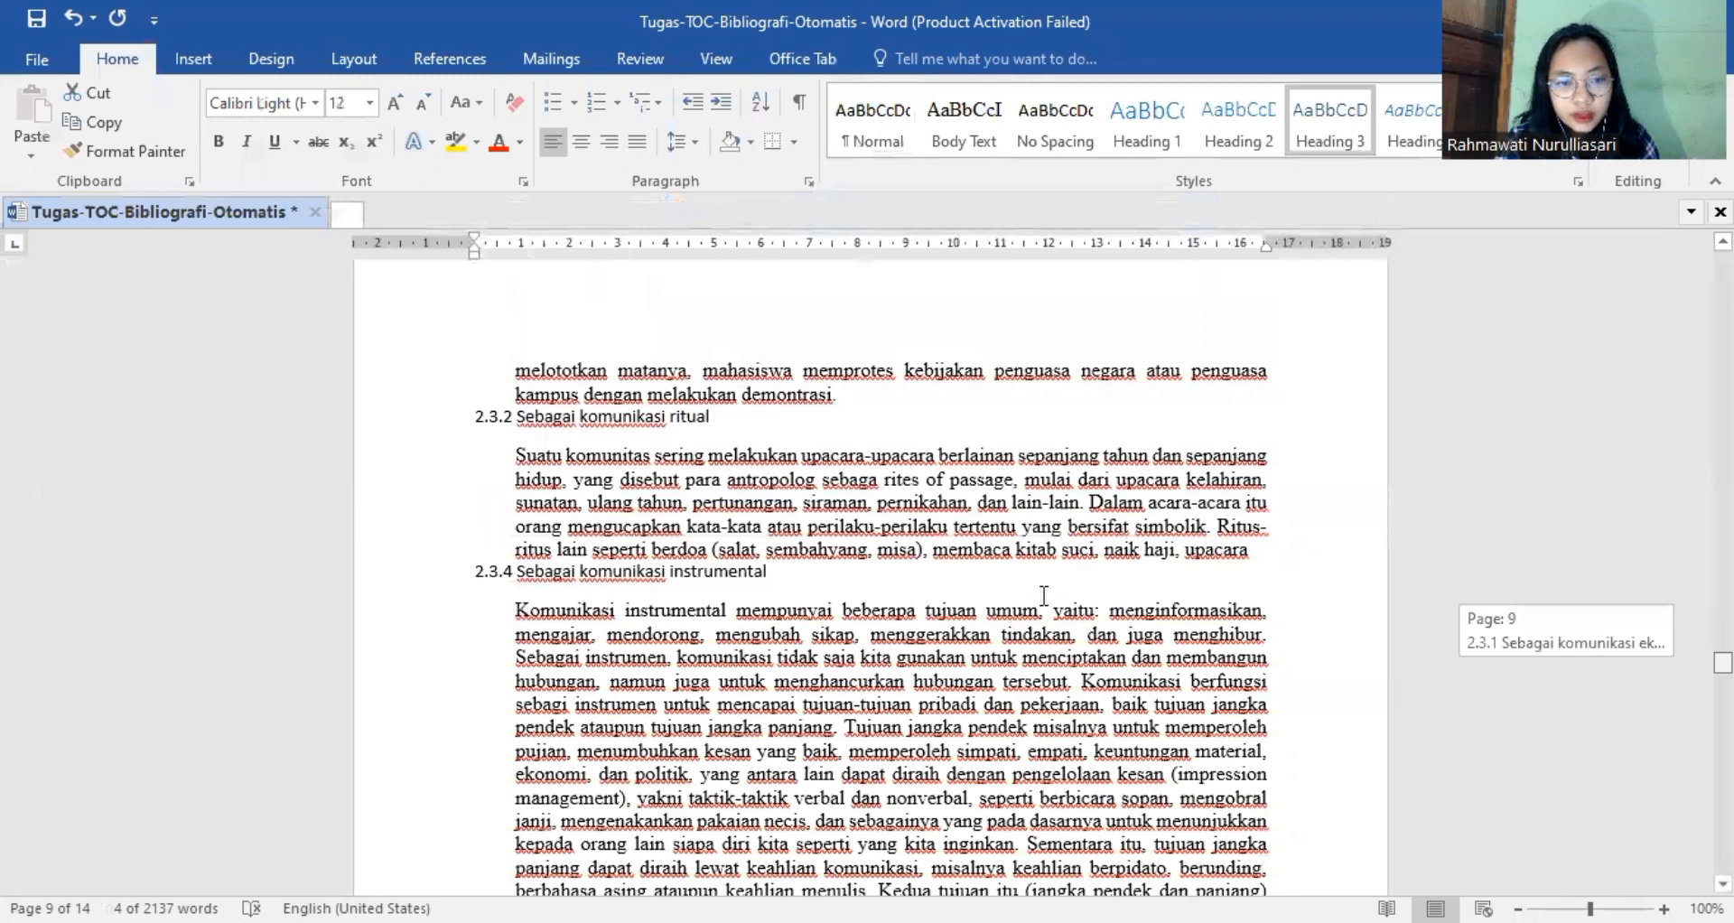
drag(467, 418, 725, 425)
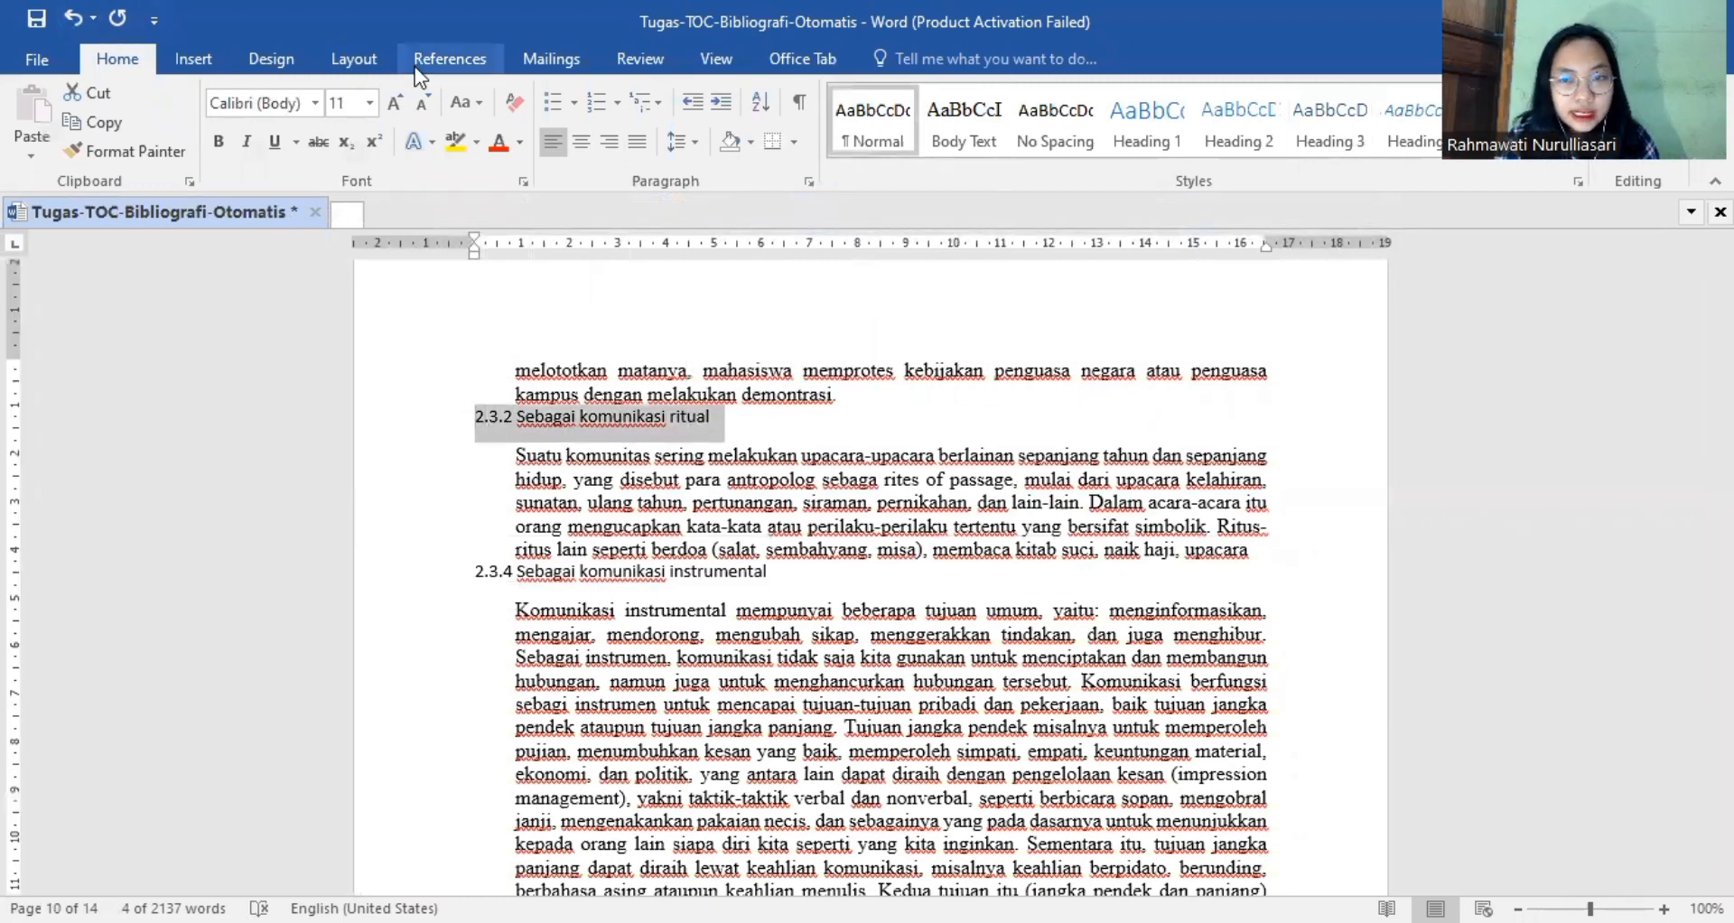
click(1334, 133)
click(1334, 134)
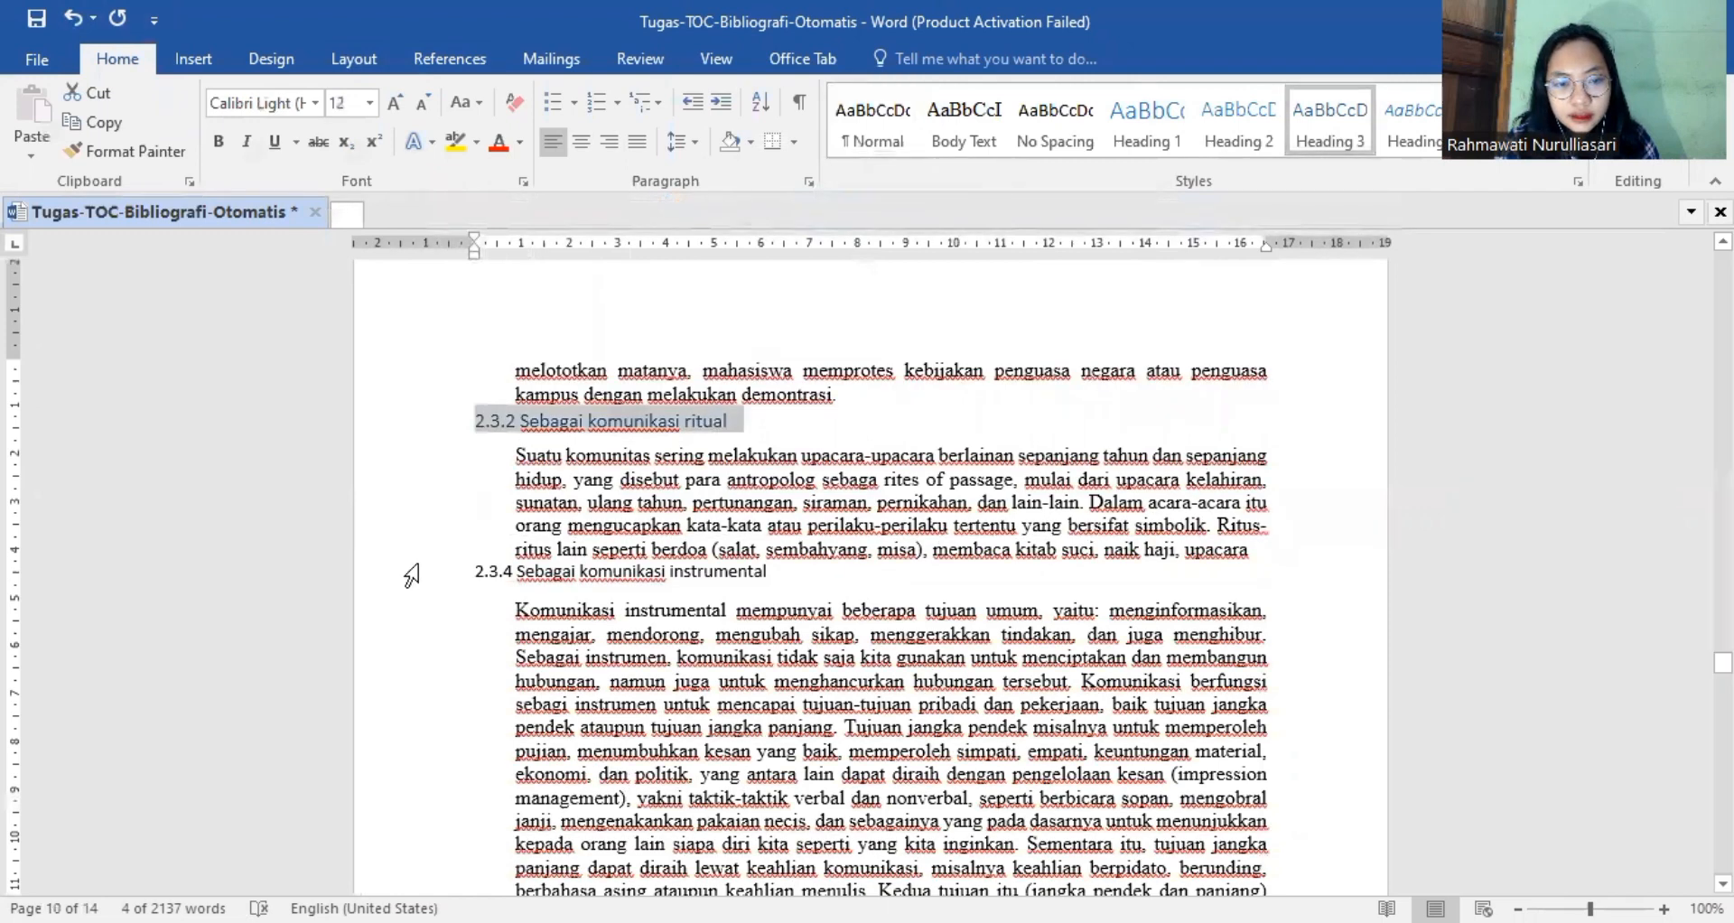
click(472, 571)
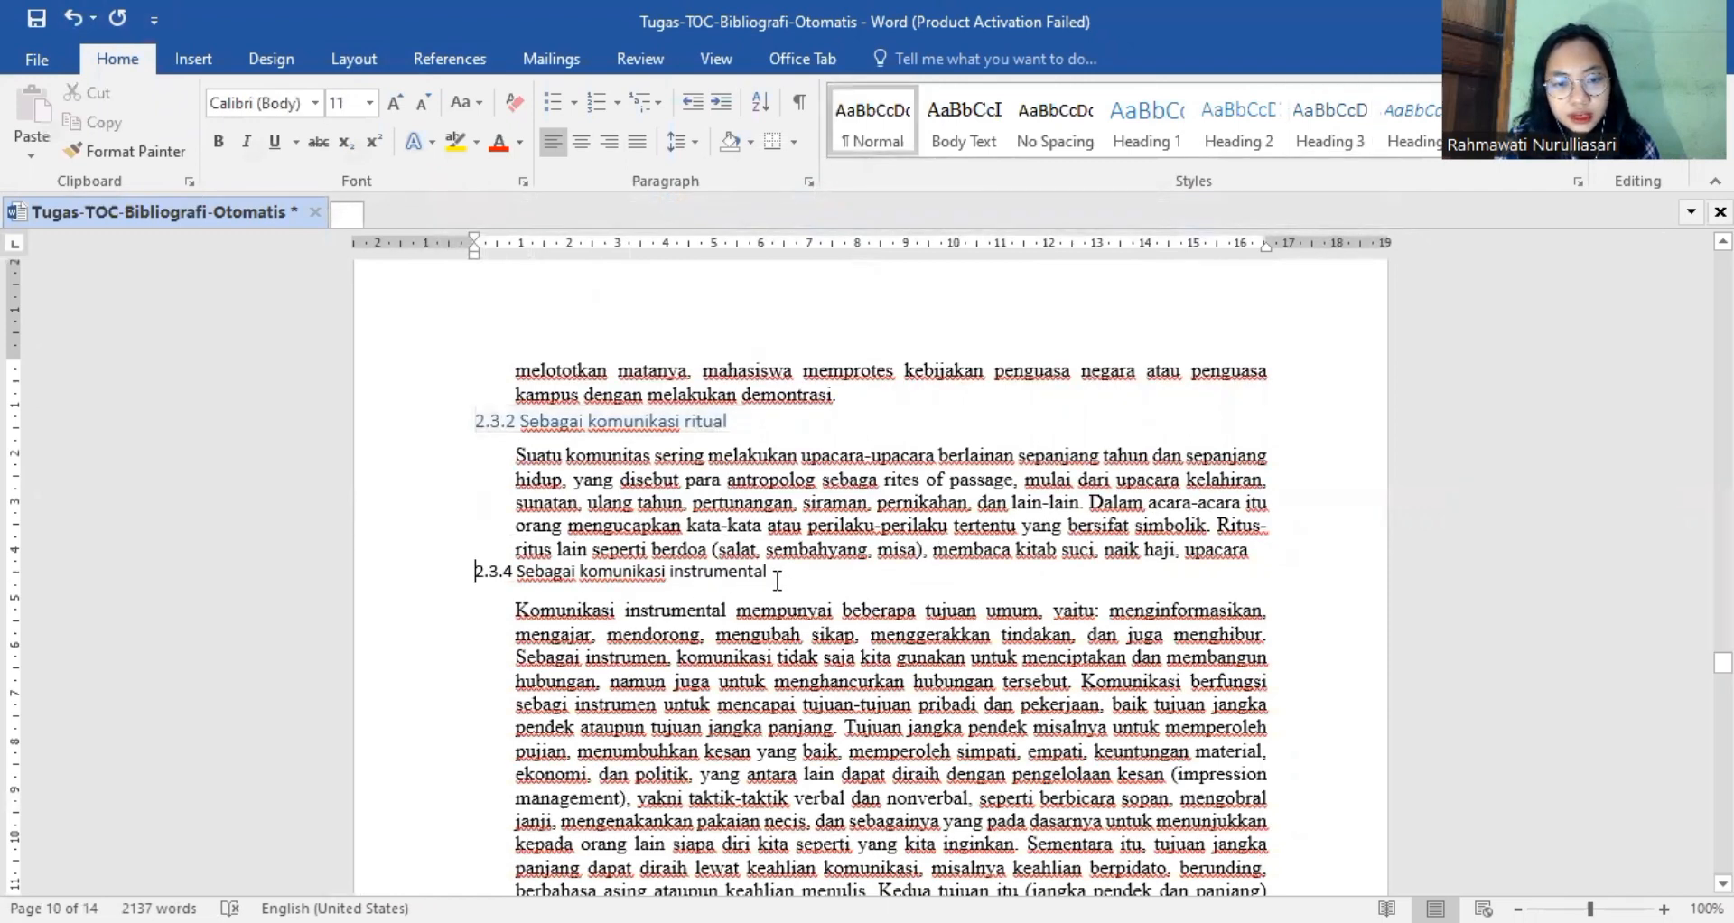
drag(765, 574, 465, 583)
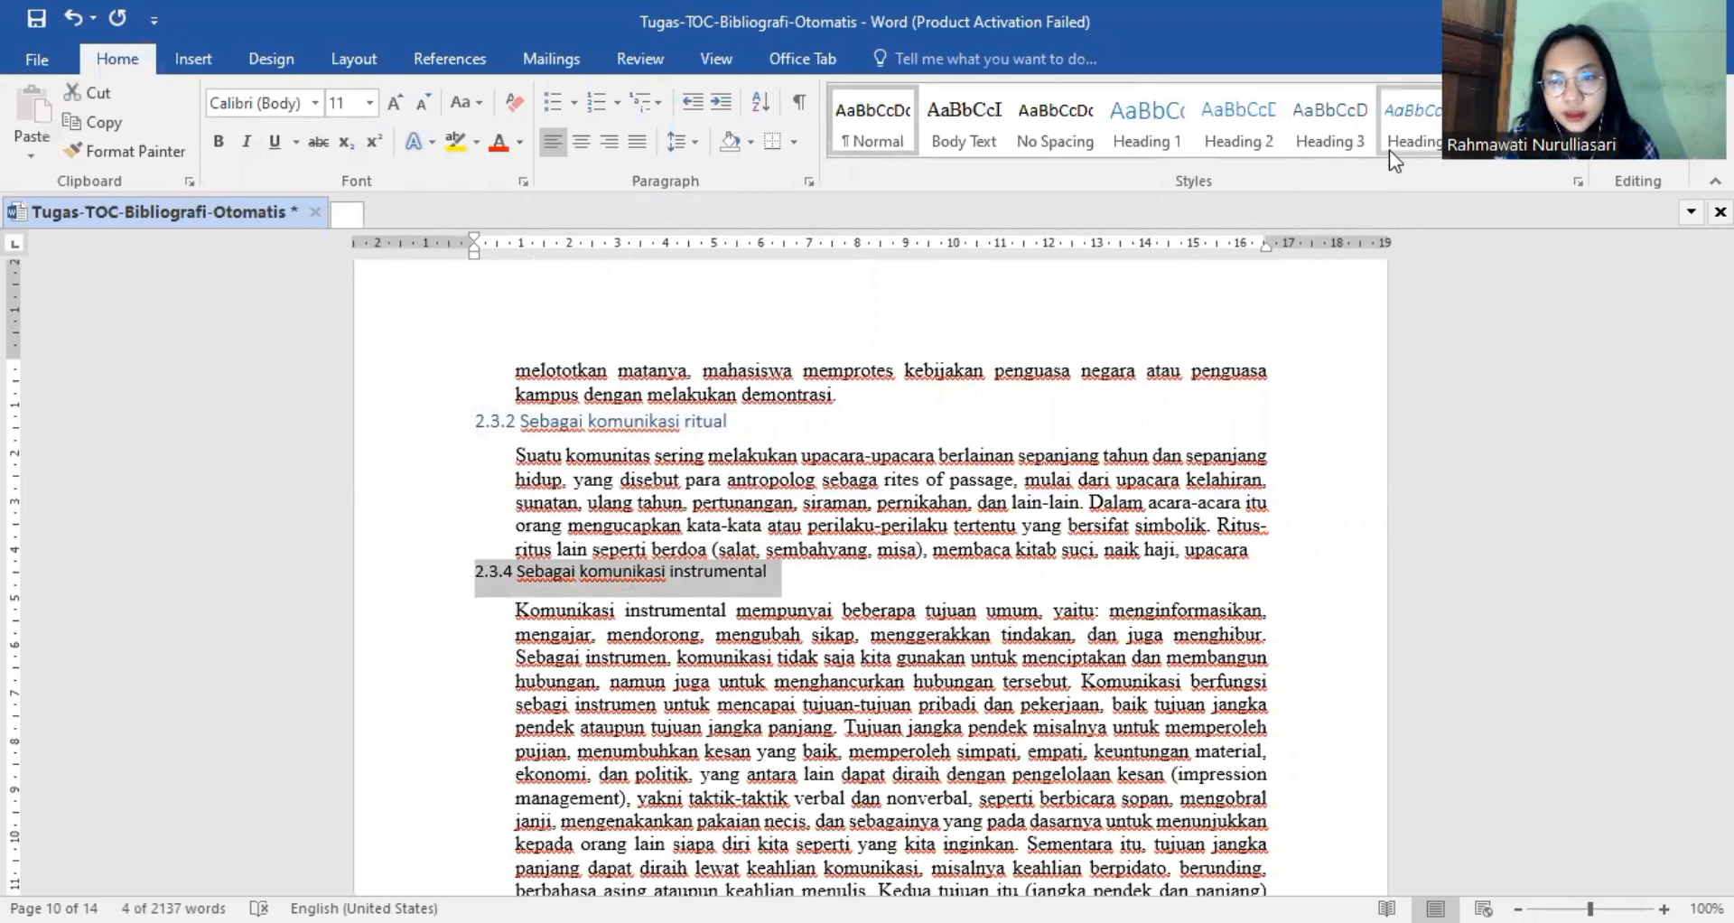
click(1334, 135)
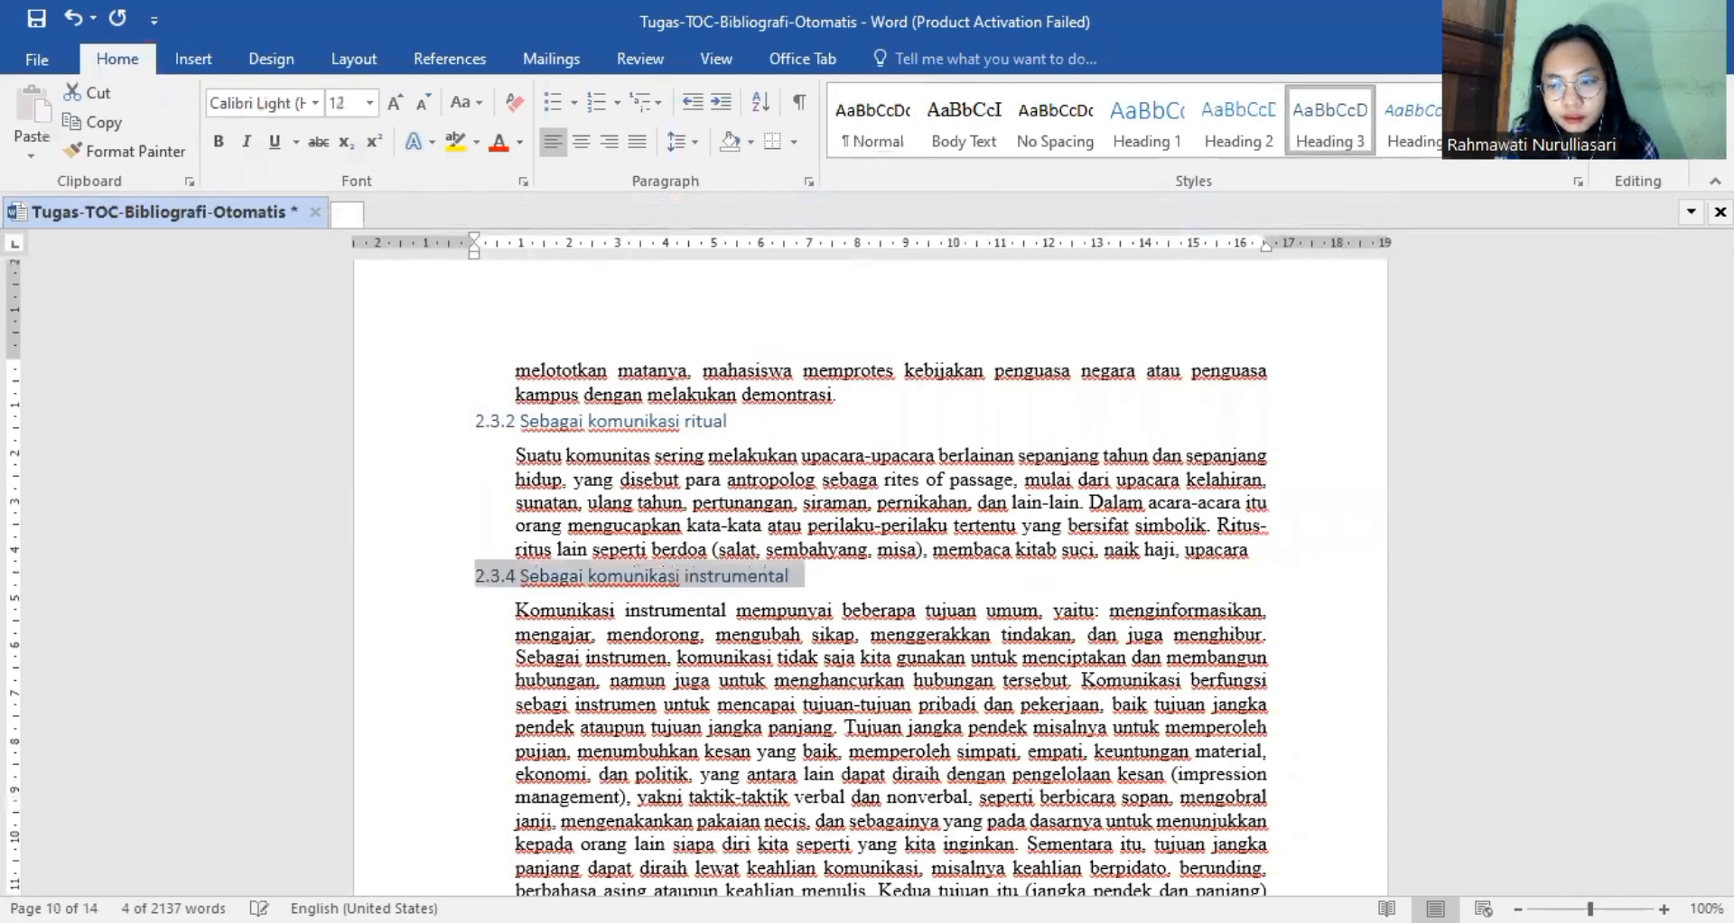
Apply the Heading 1 style to the chapter title "BAB III METODE" above the flowchart.
drag(1723, 664, 1723, 793)
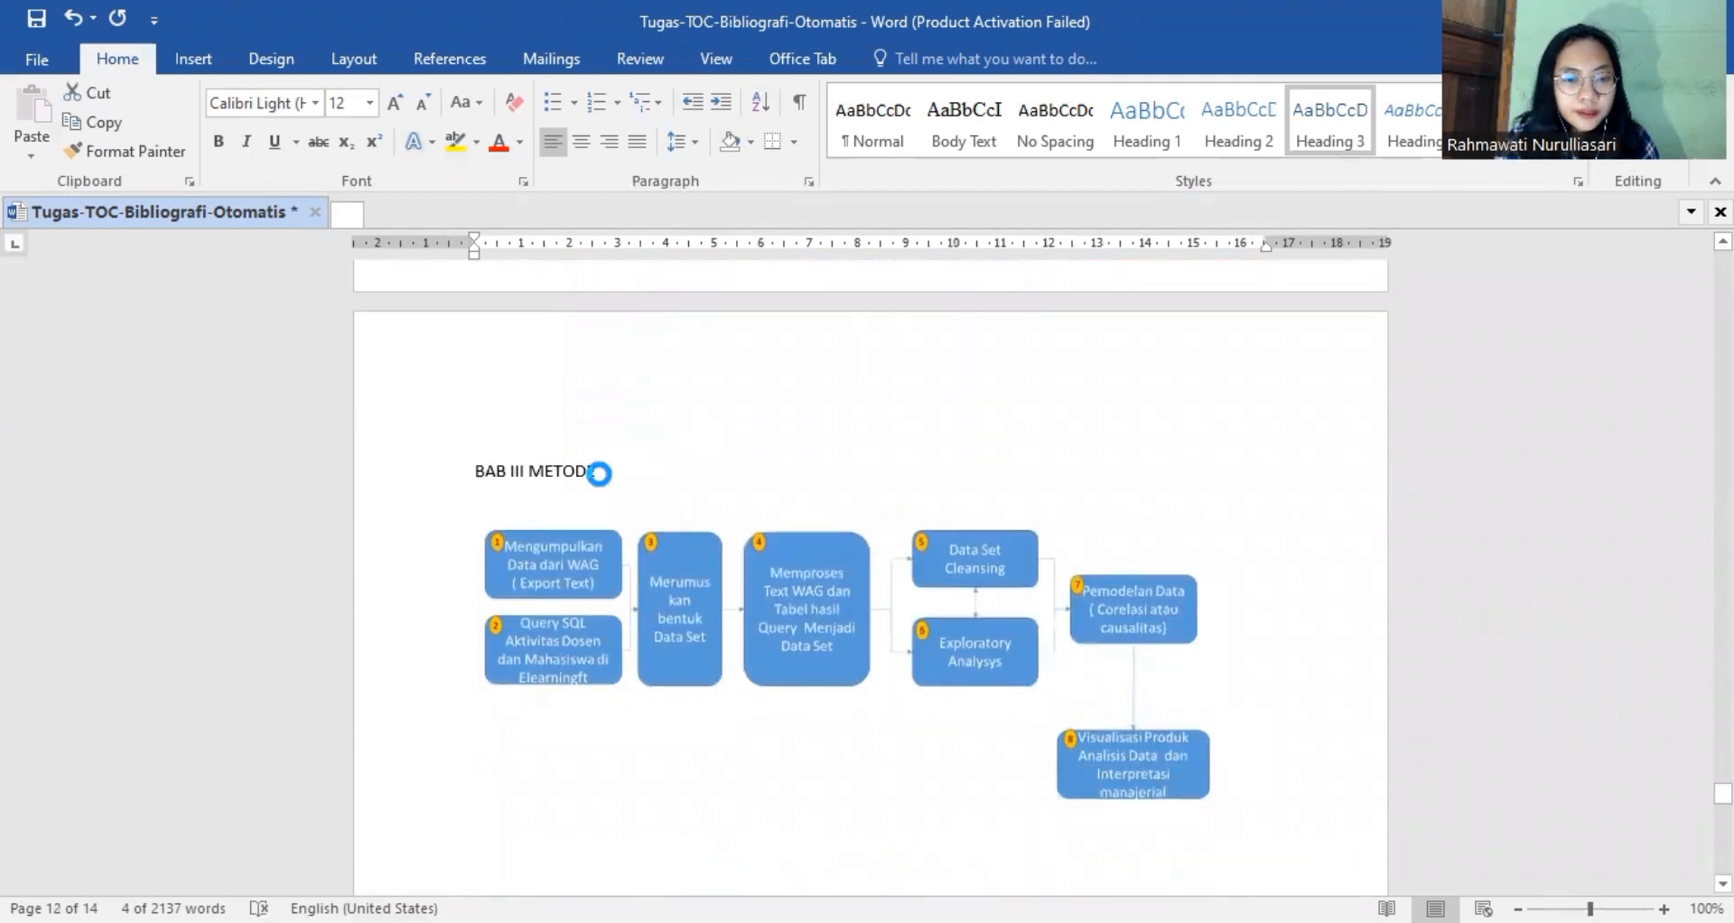
click(588, 472)
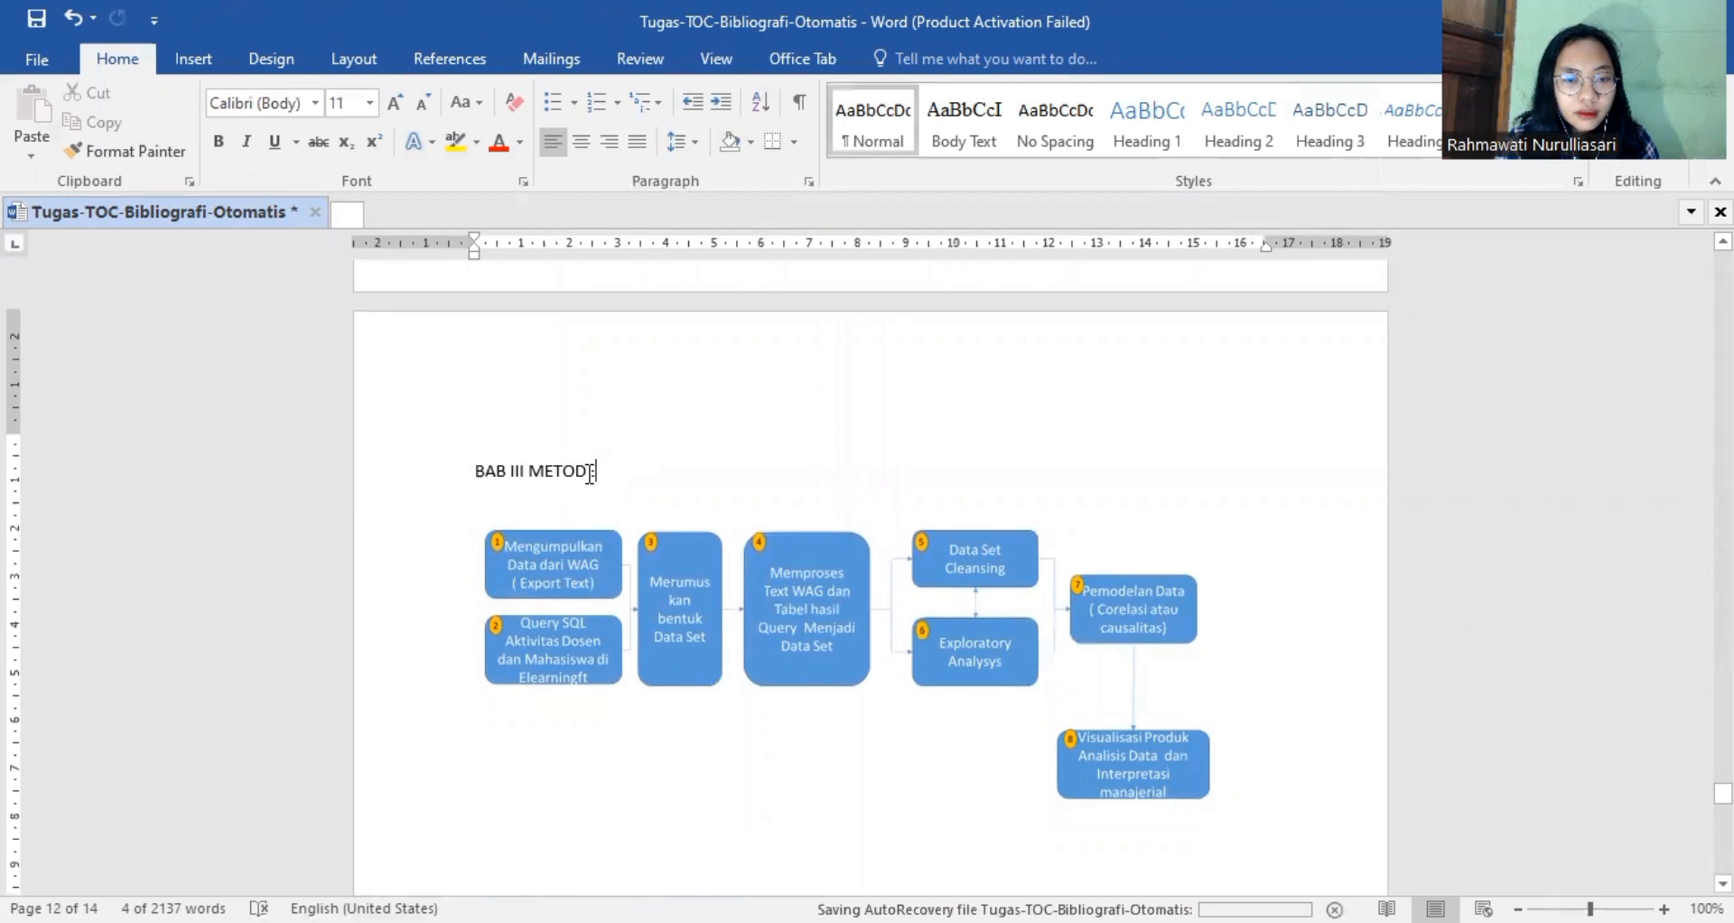
drag(598, 471, 459, 468)
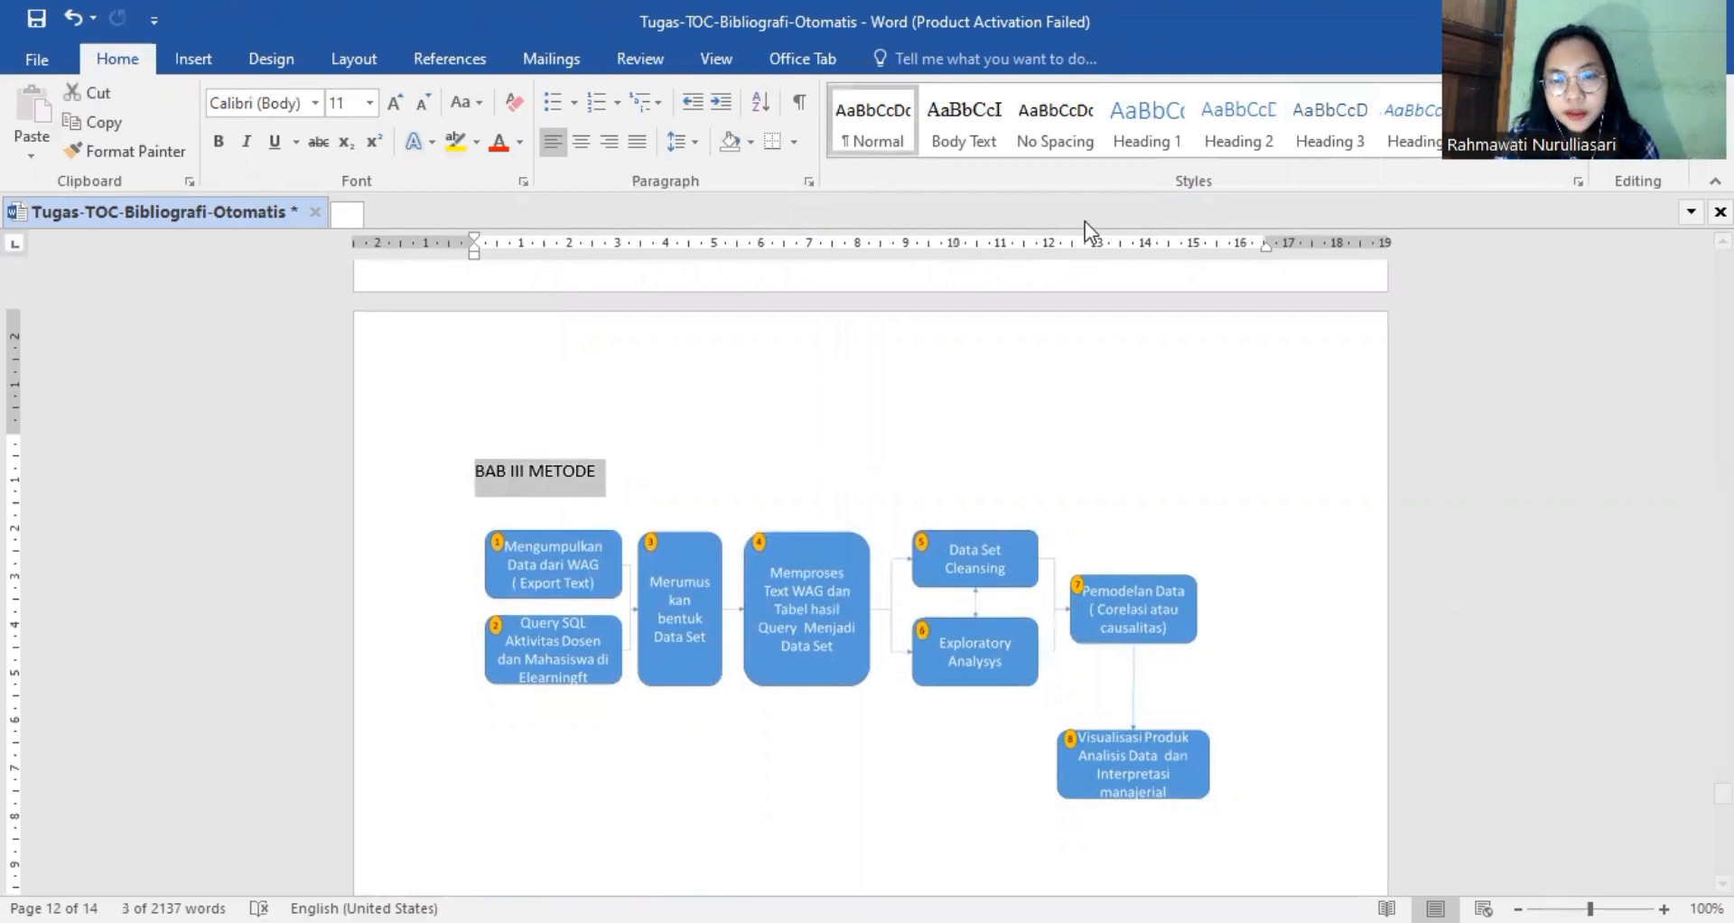
click(1135, 134)
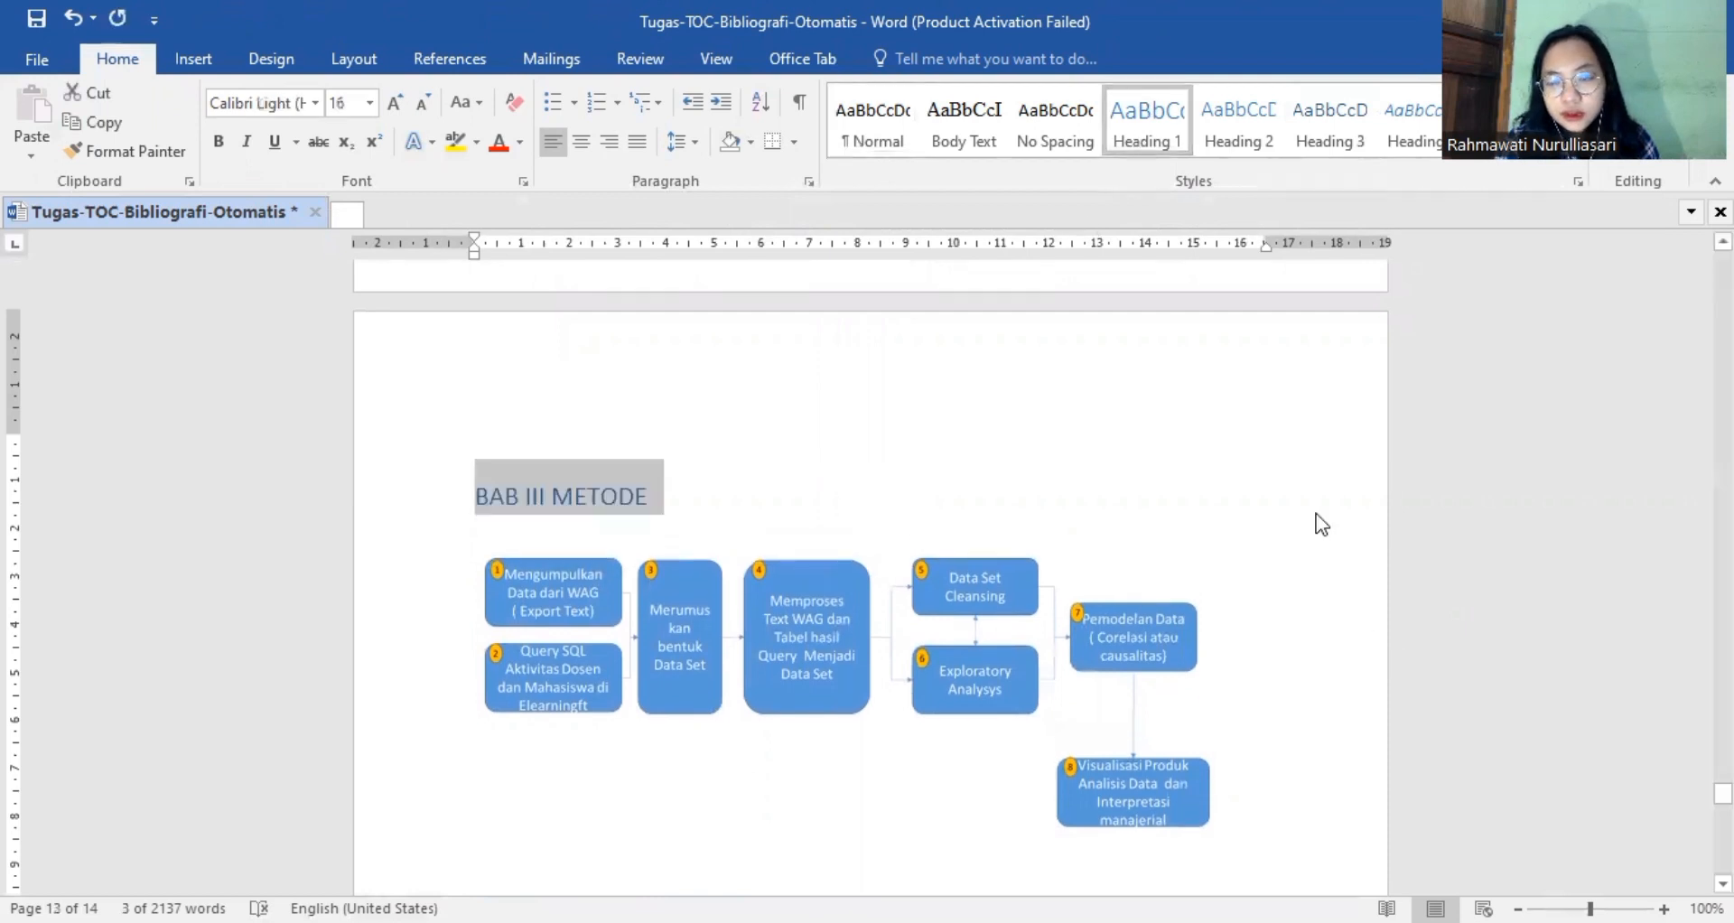
key(Right)
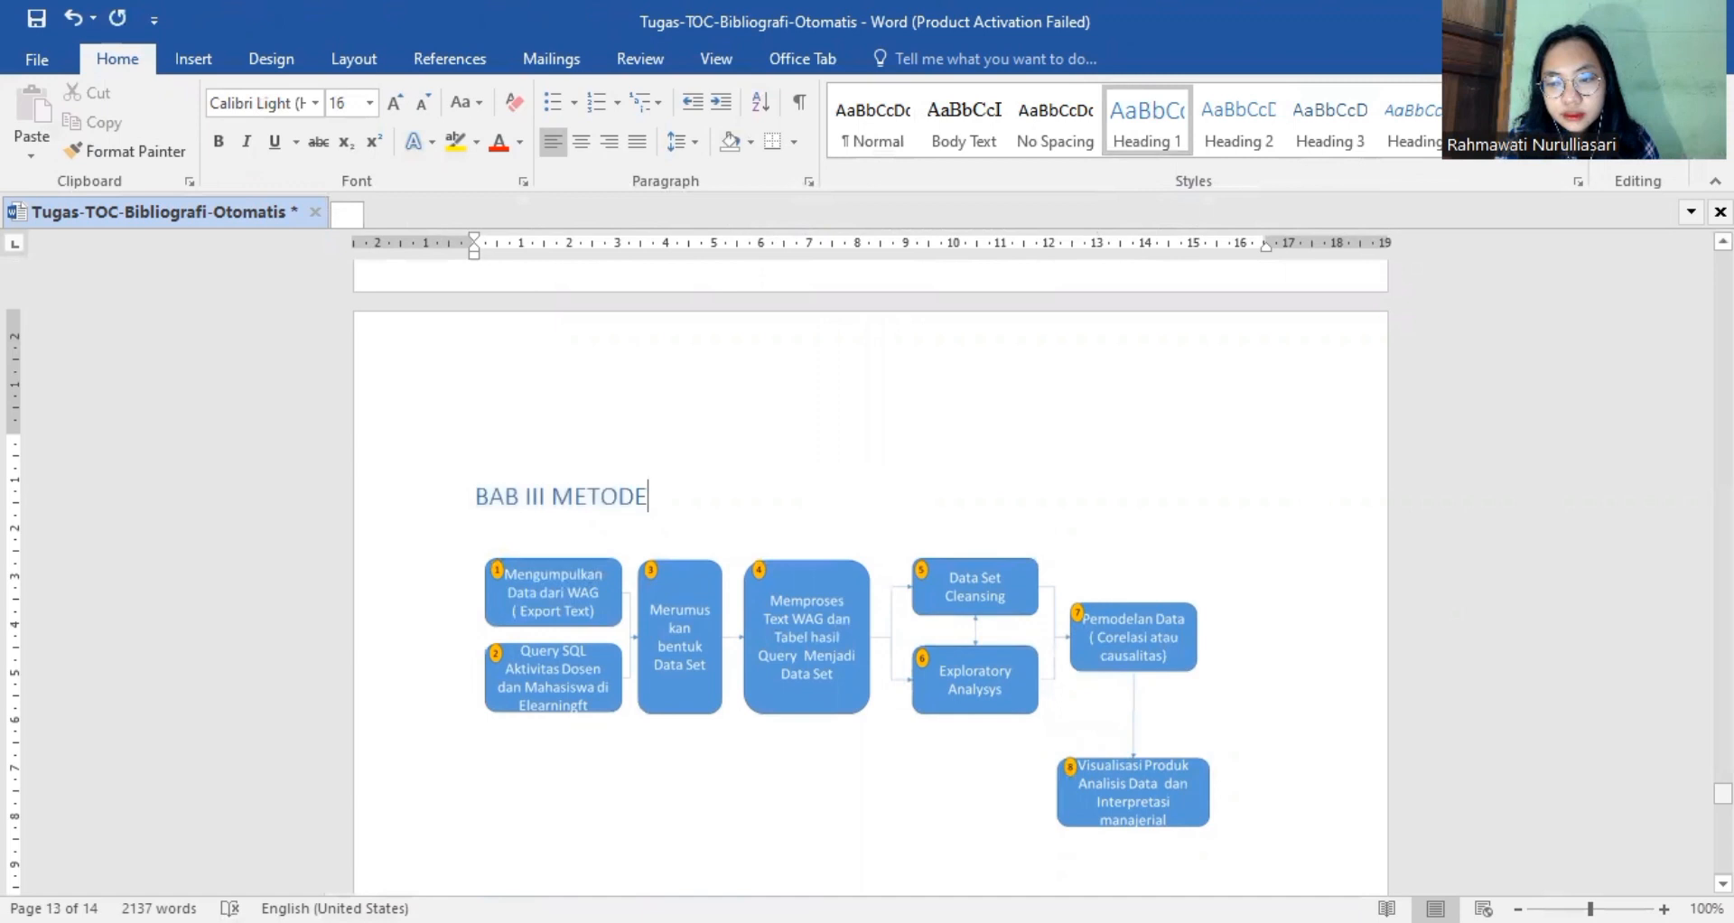
Apply the Heading 1 style to the "DAFTAR PUSTAKA" title on the last page.
scroll(871, 578, down, 12)
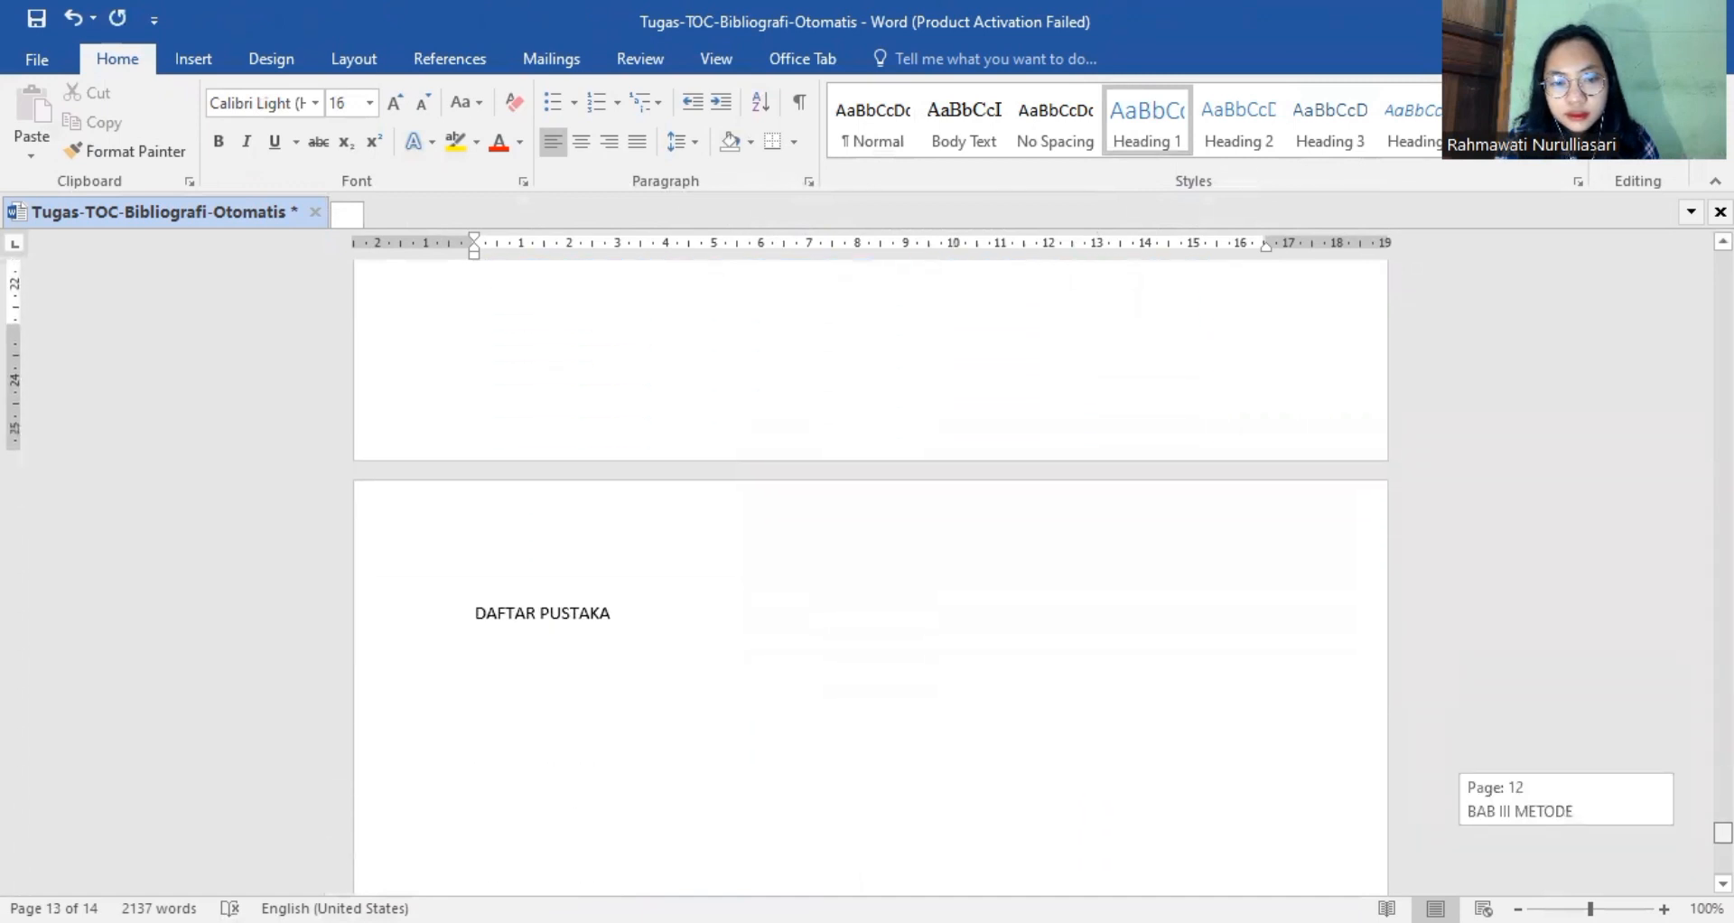
click(611, 596)
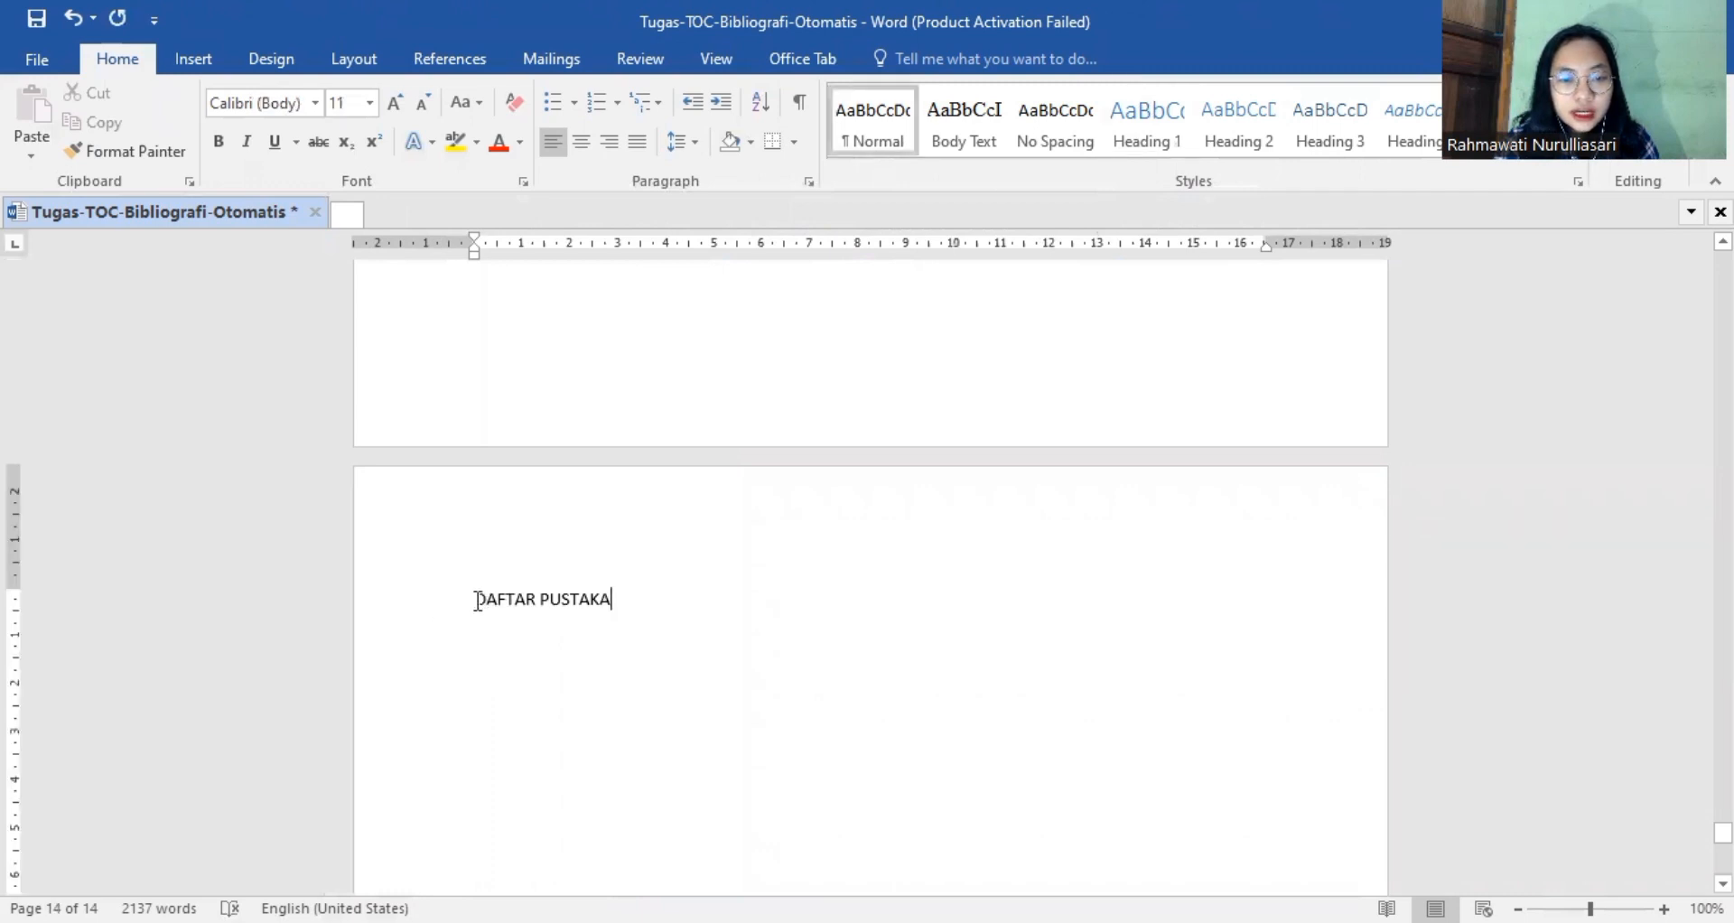
drag(476, 600, 620, 600)
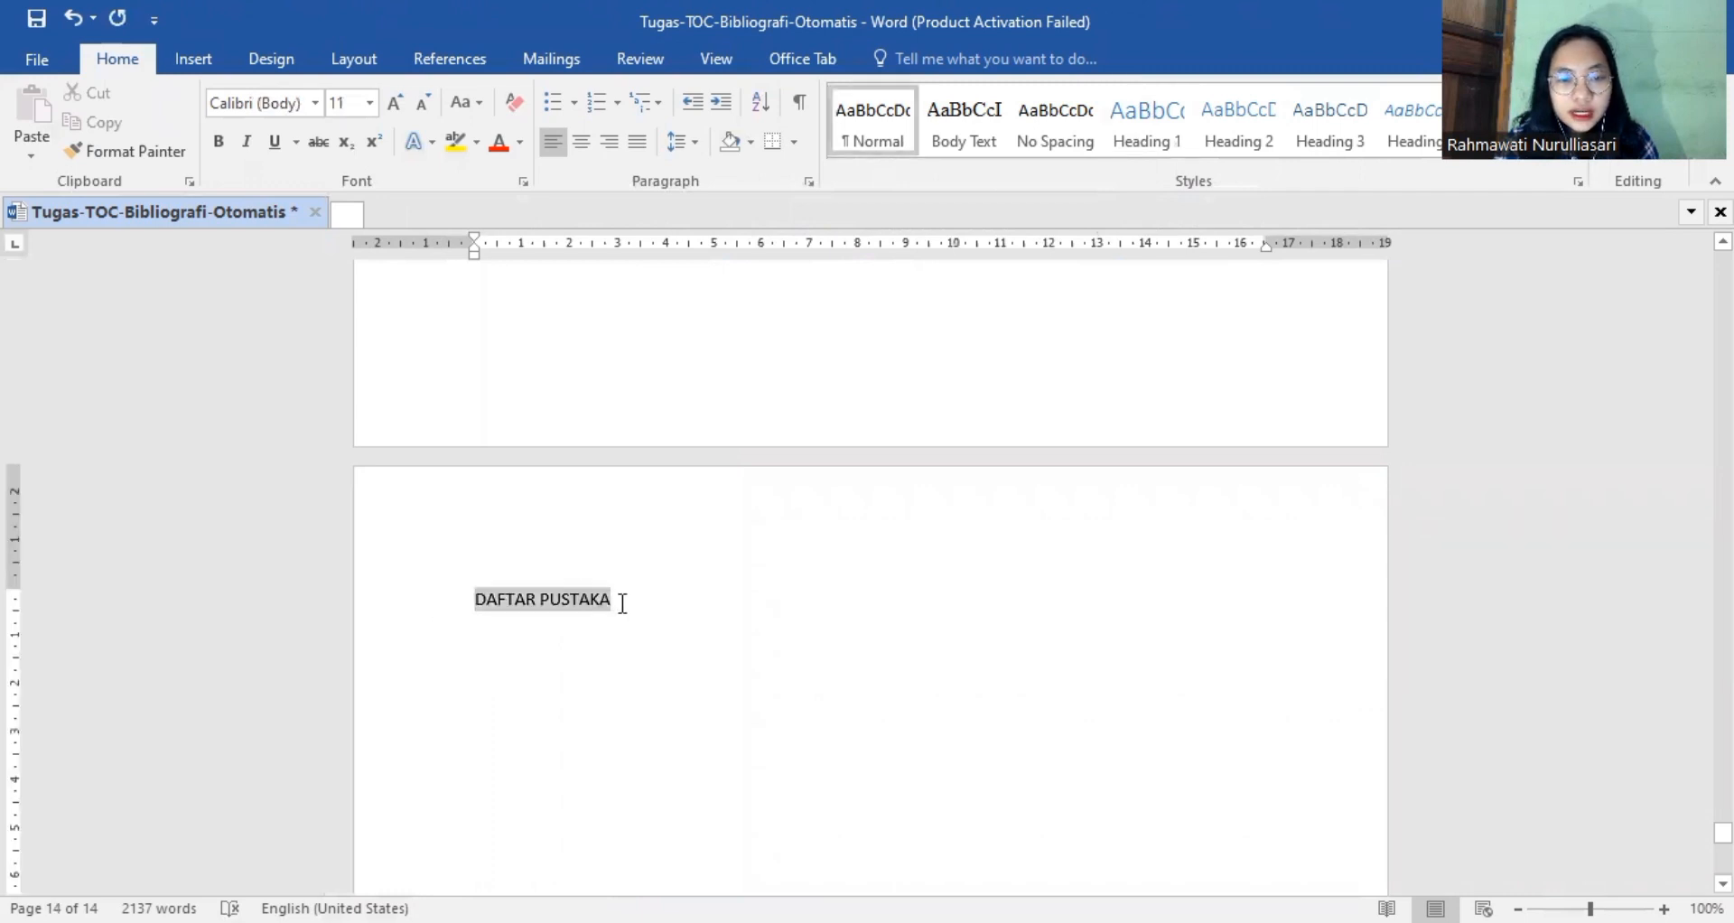
click(1151, 116)
Check the assignment notes in the browser, return to Word and insert Plain Number 2 page numbers in the footer, starting from the DAFTAR ISI page.
key(alt+Tab)
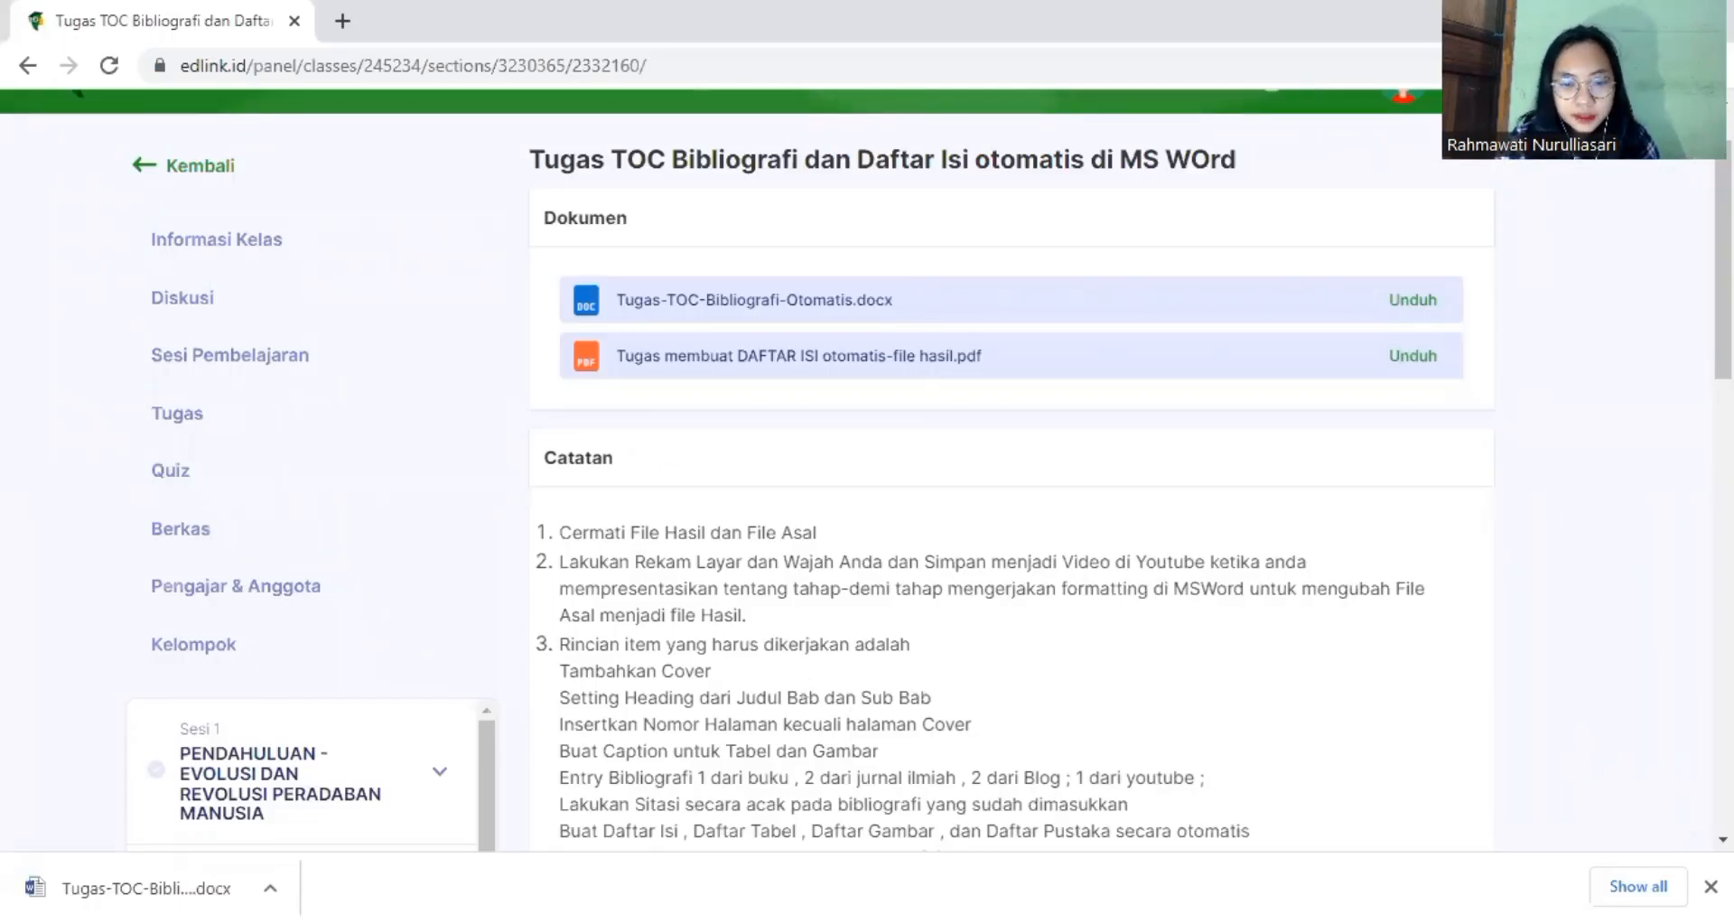
key(alt+Tab)
drag(1723, 836, 1724, 304)
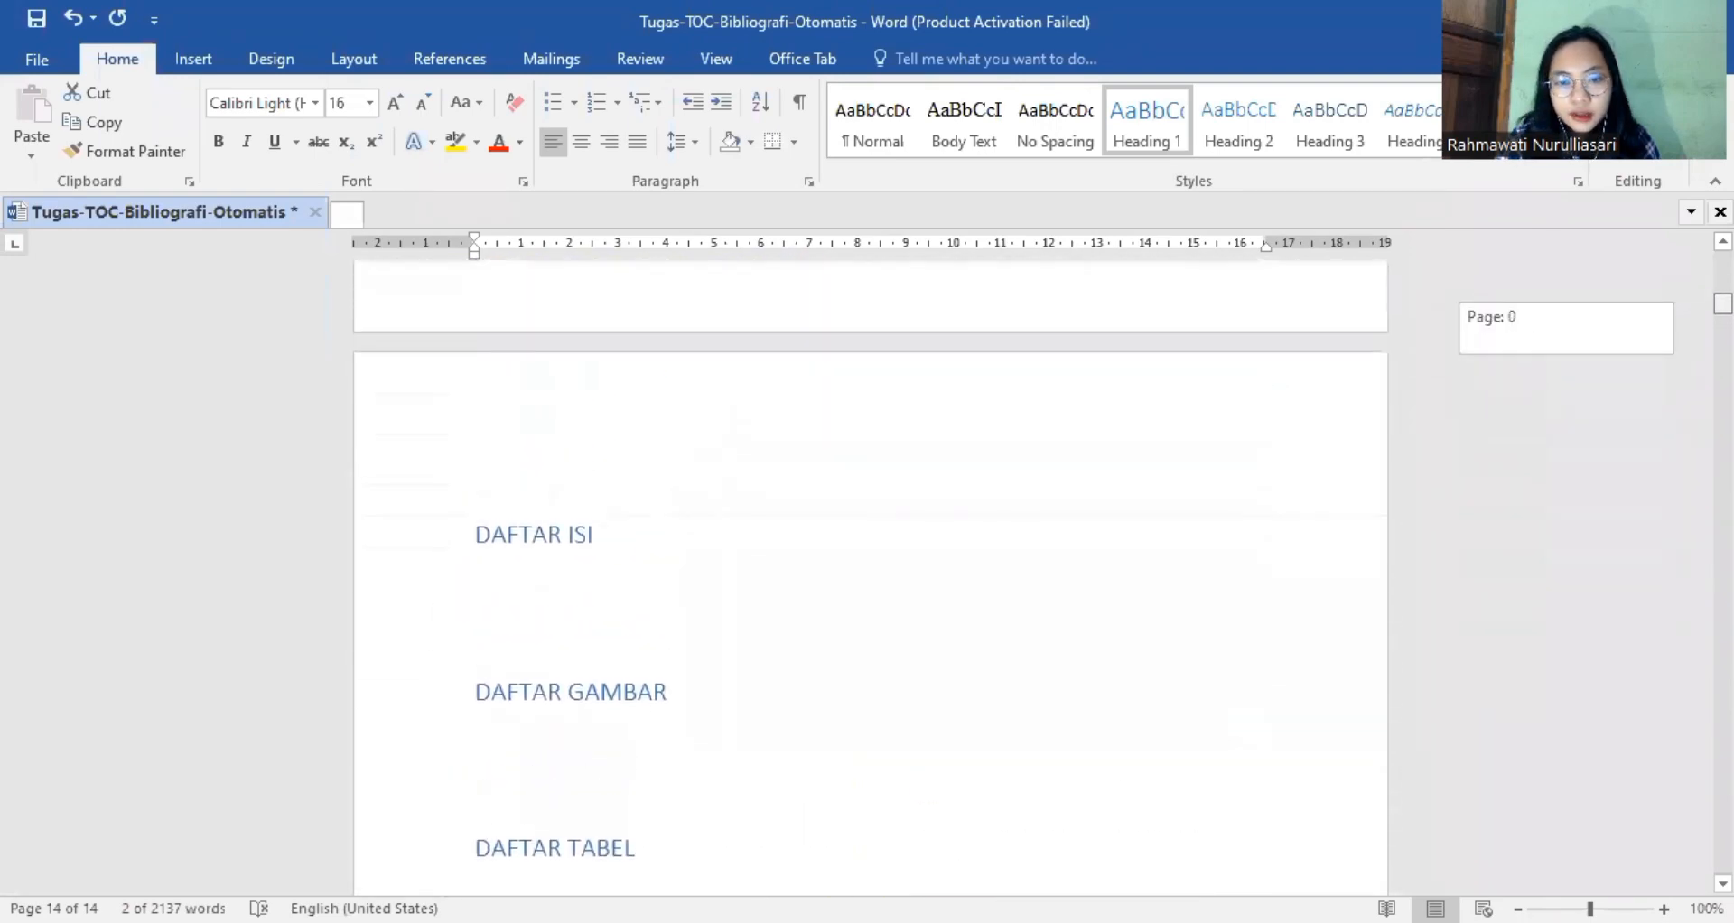
double_click(844, 444)
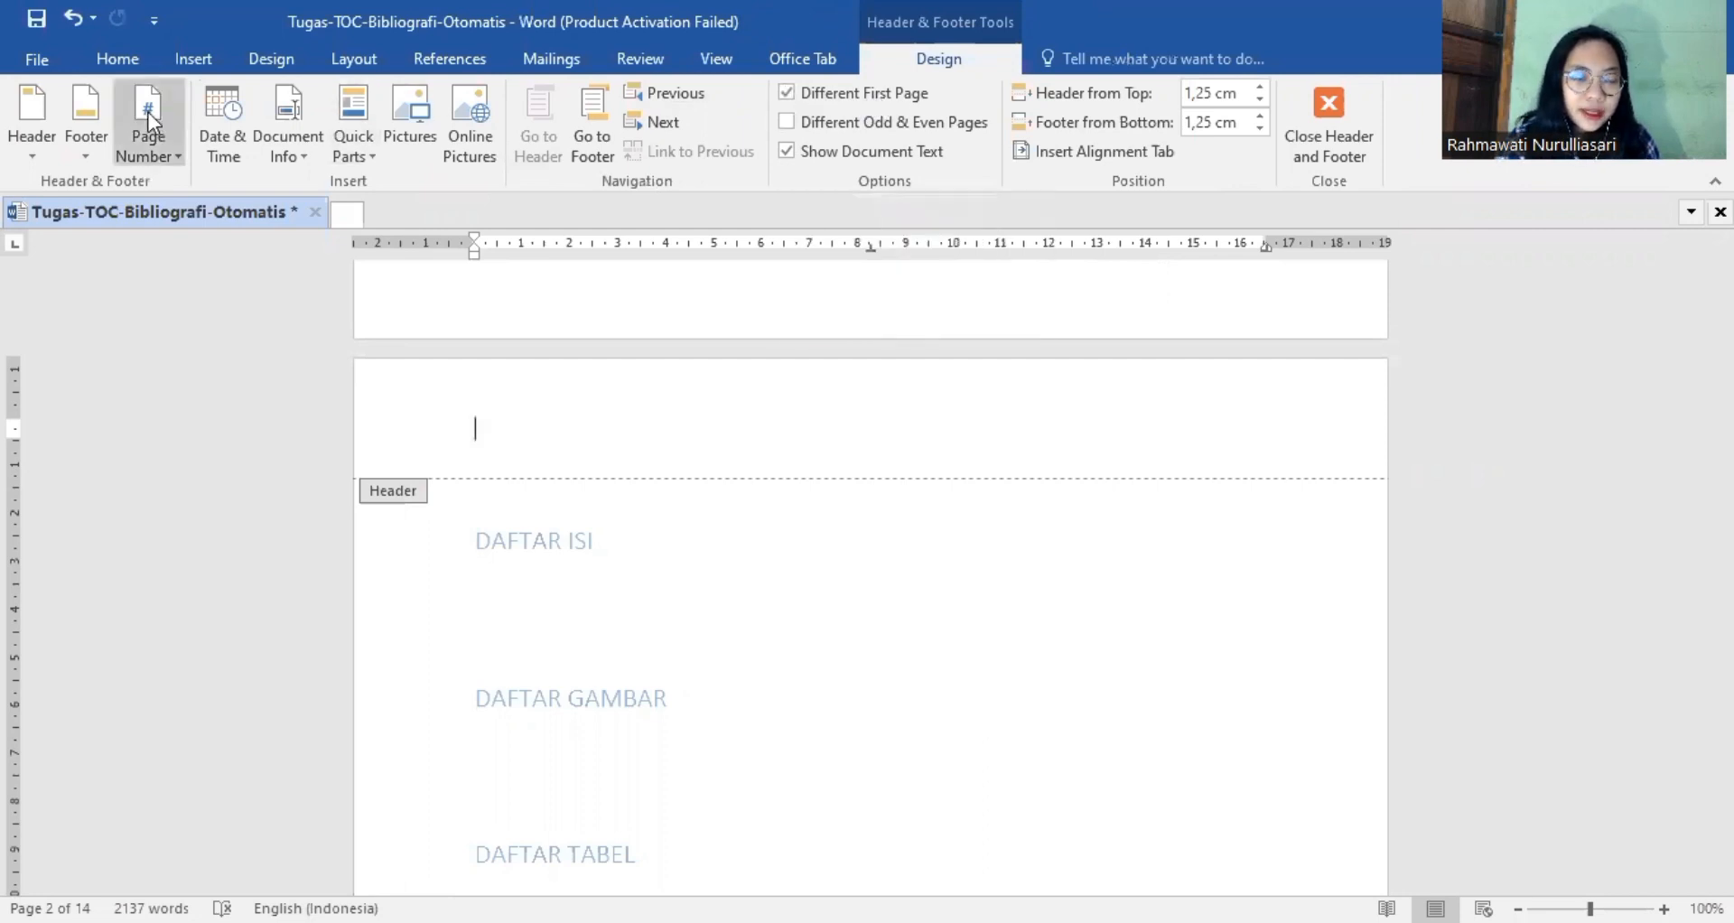
click(149, 144)
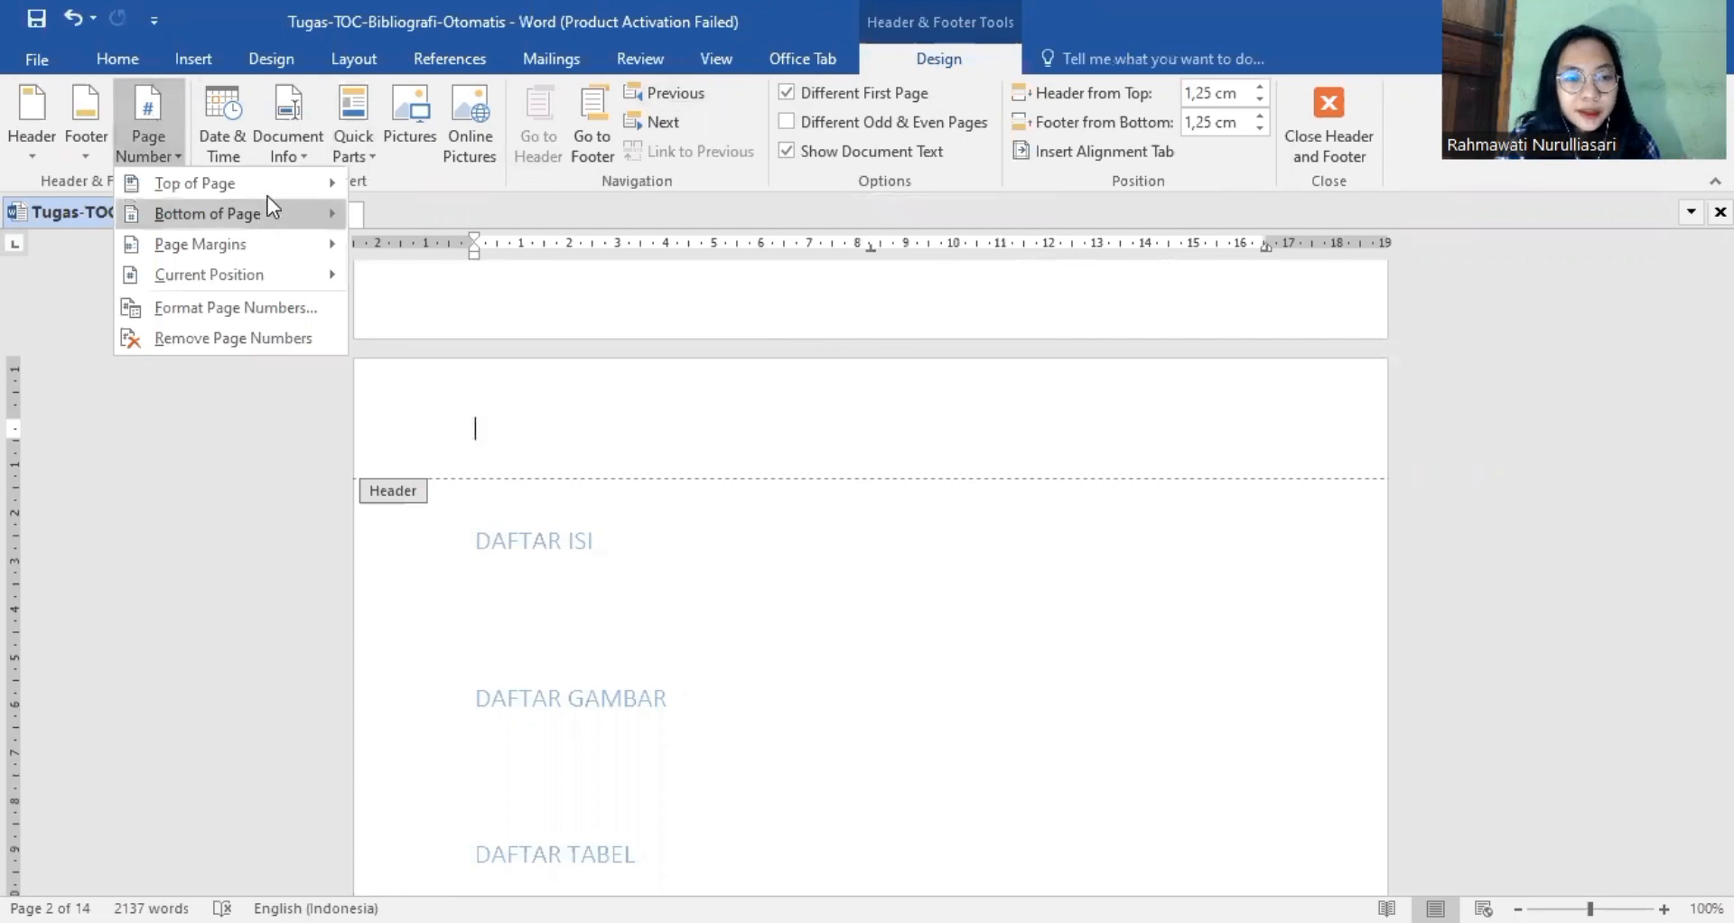
mouse_move(262, 283)
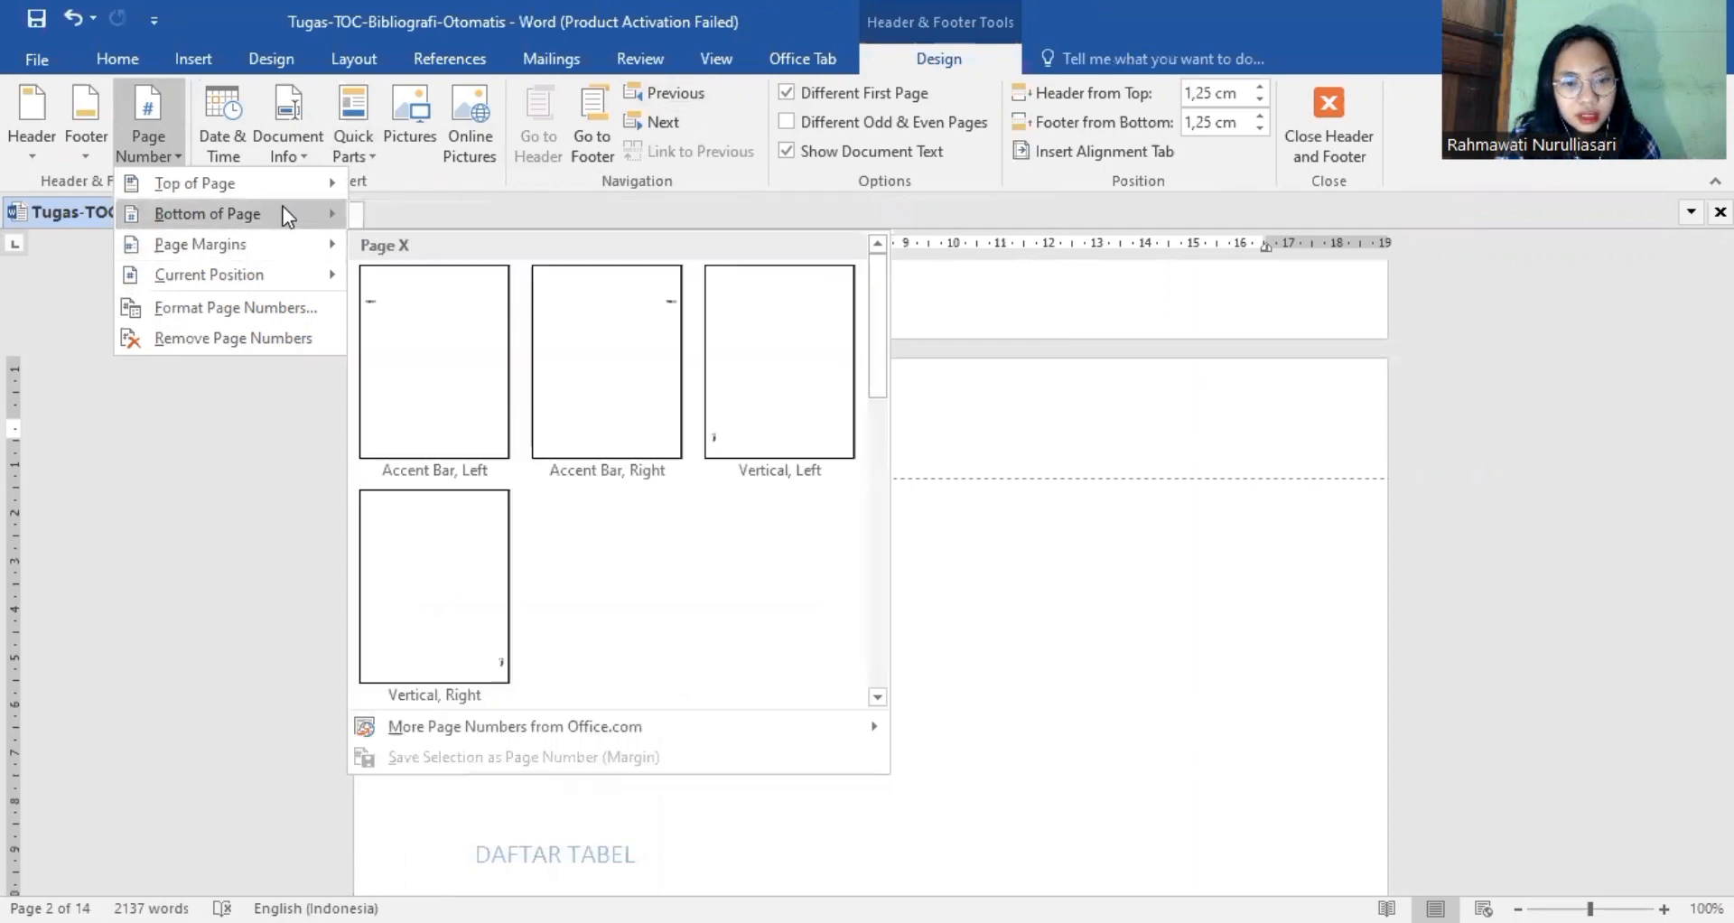
mouse_move(284, 207)
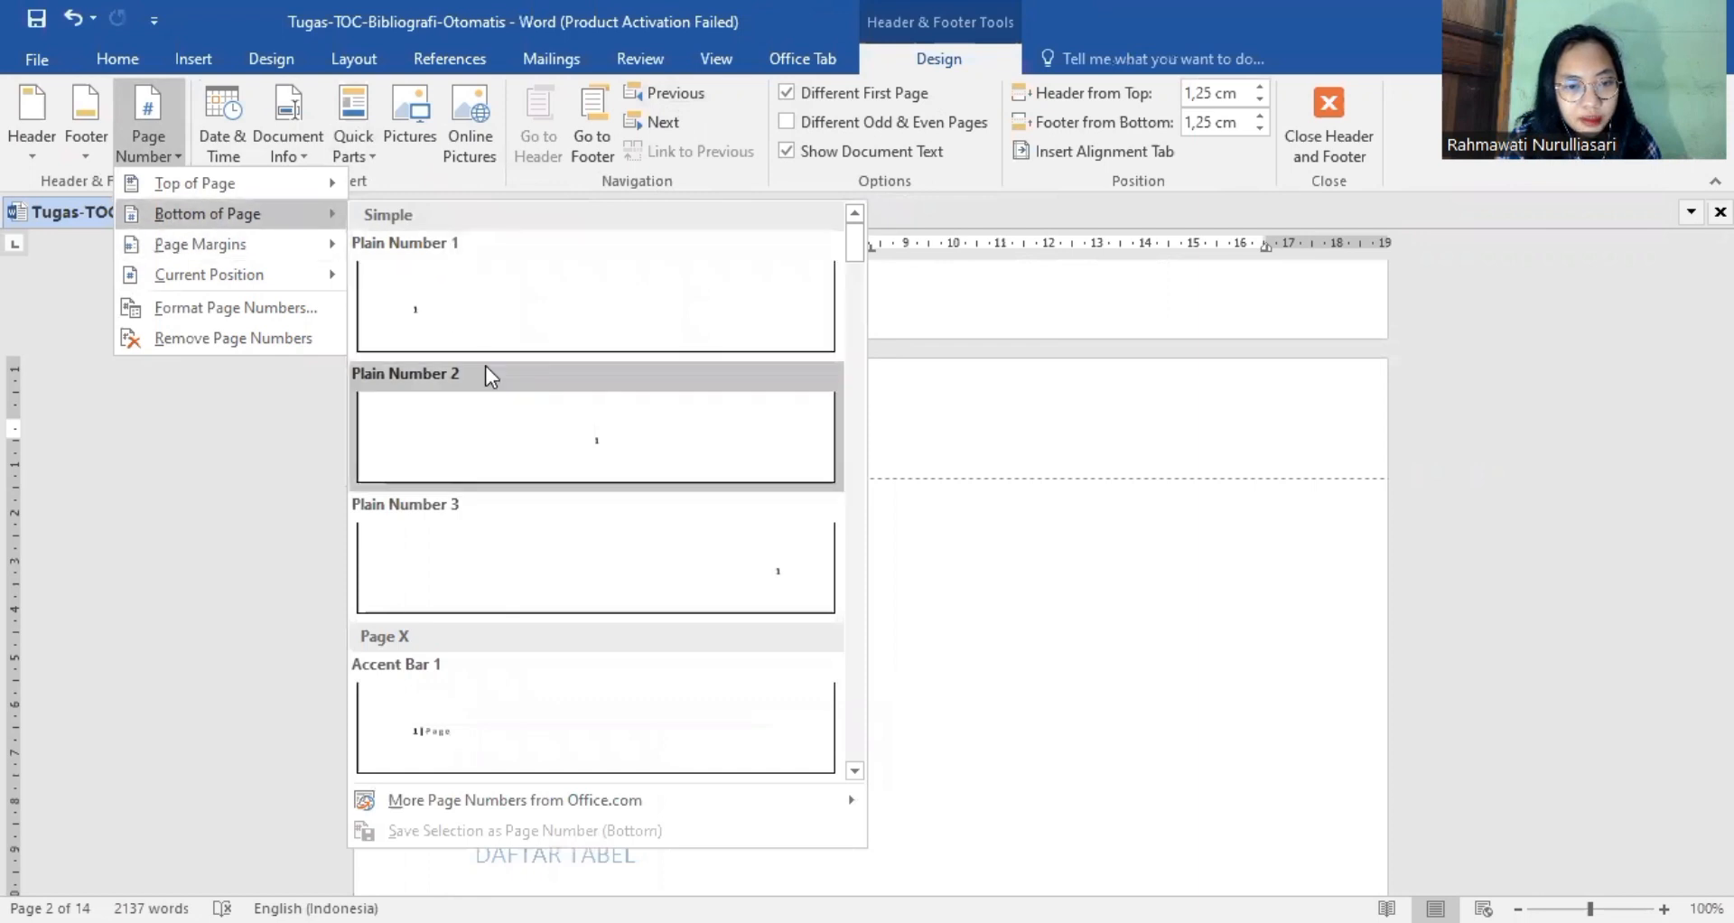
click(528, 413)
double_click(1173, 564)
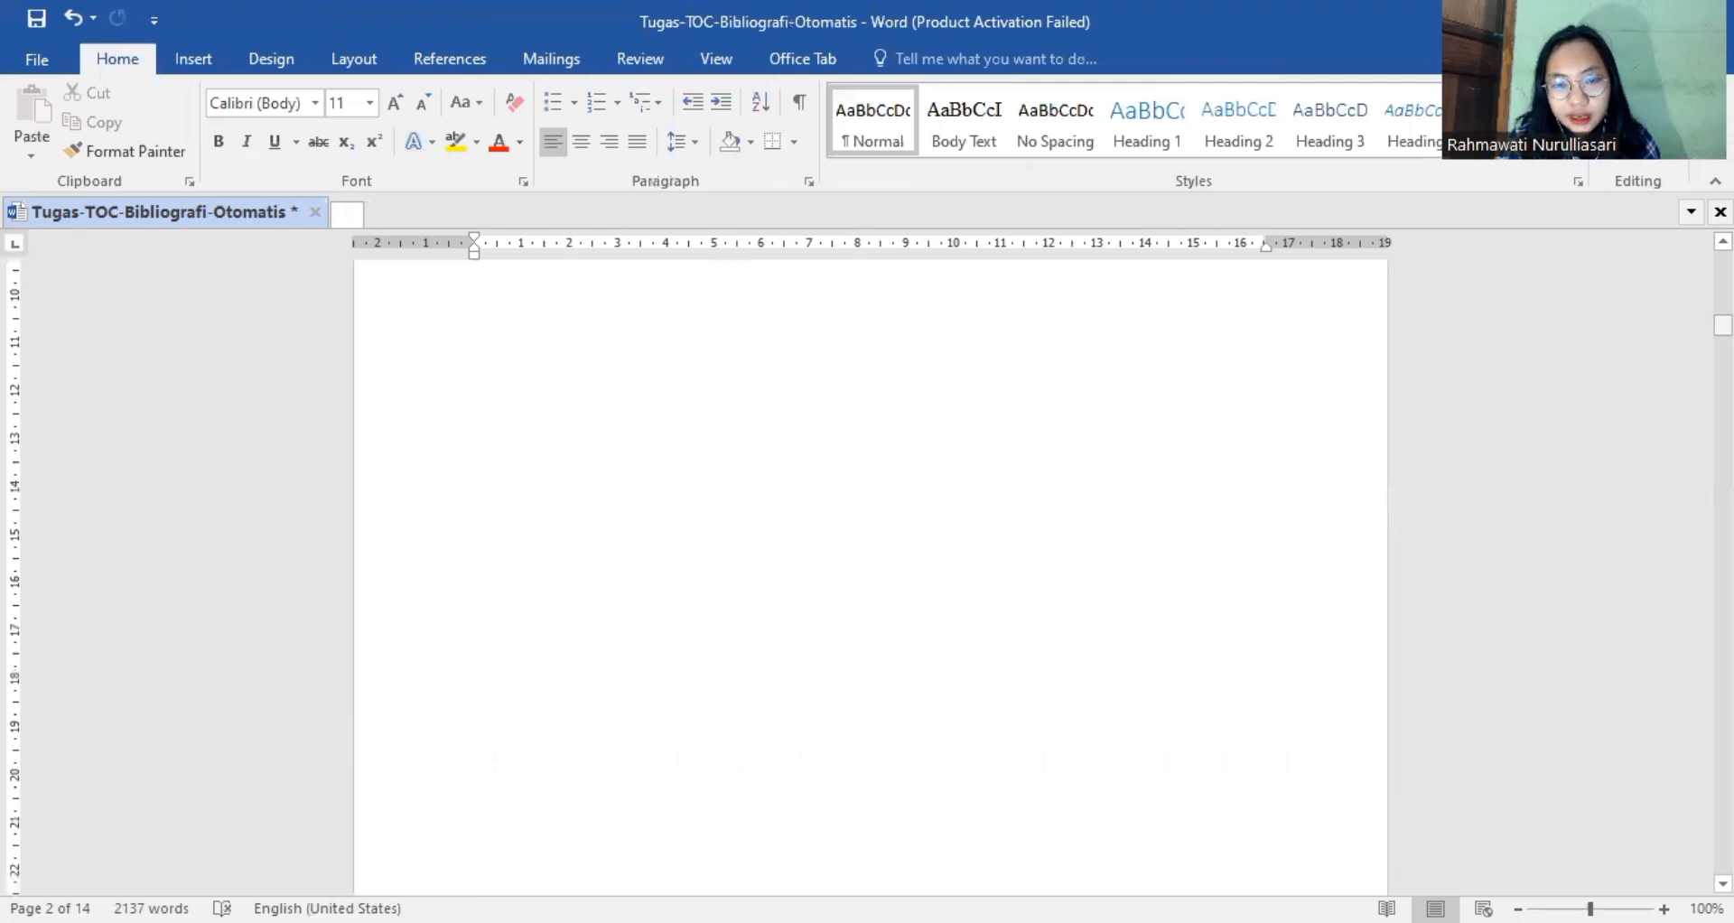
mouse_move(1724, 326)
mouse_down()
mouse_move(1724, 262)
mouse_move(1724, 334)
mouse_up()
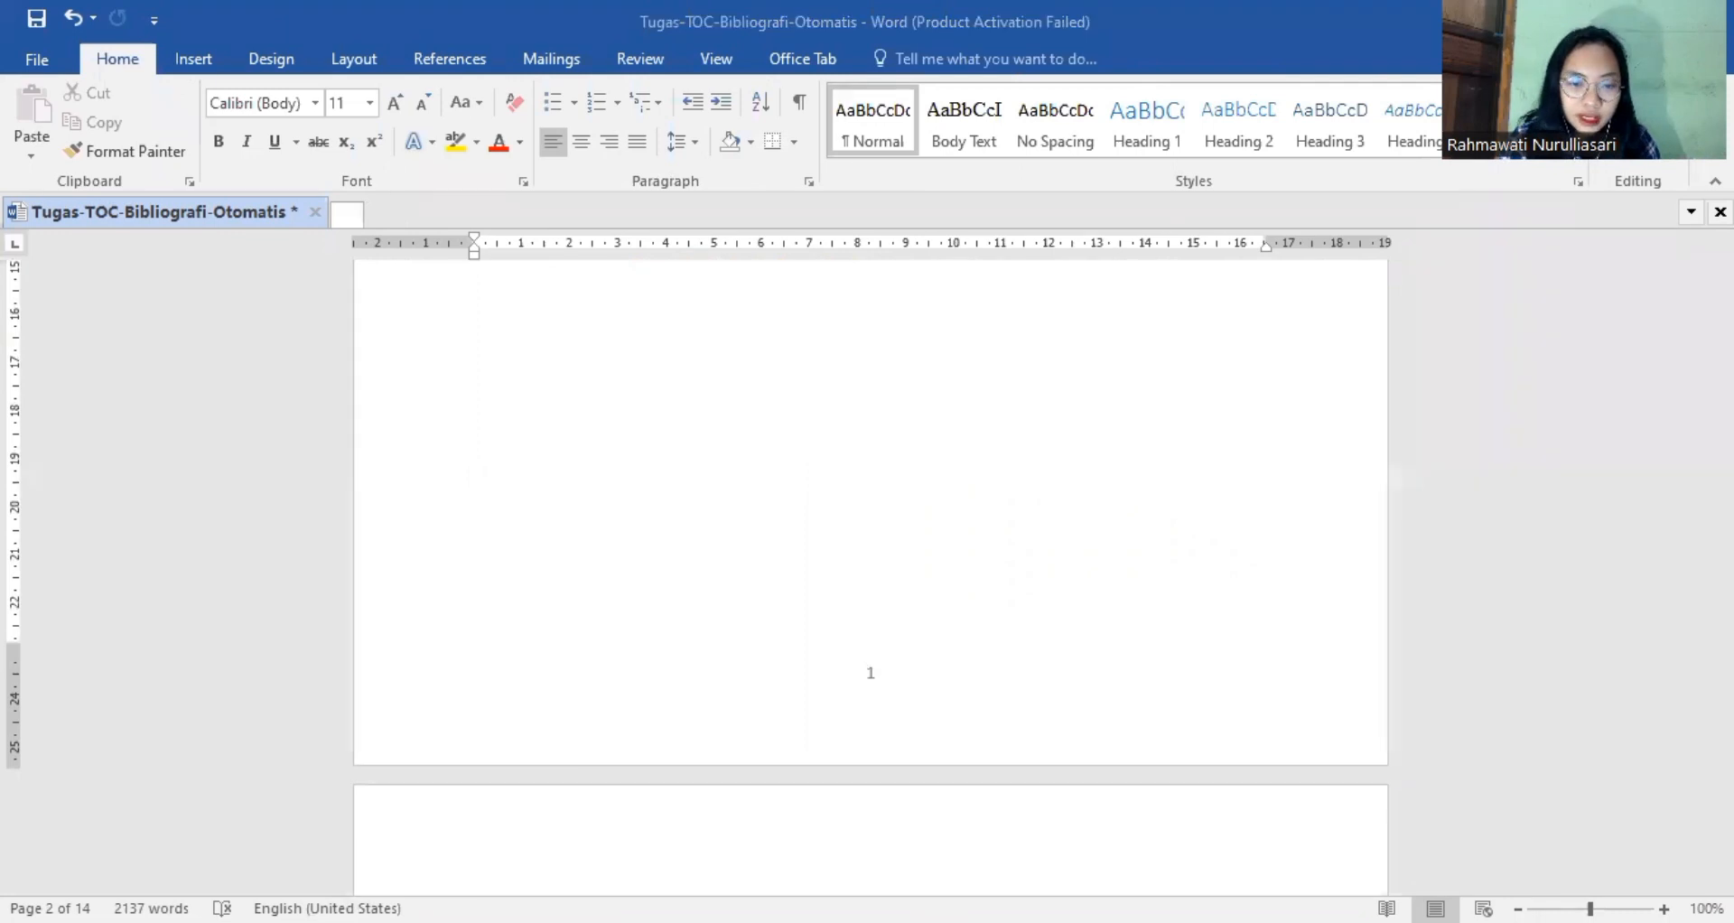
Recheck the assignment notes in the browser, return to Word and insert a caption with the Table label below the T1 table on page 5.
key(alt+Tab)
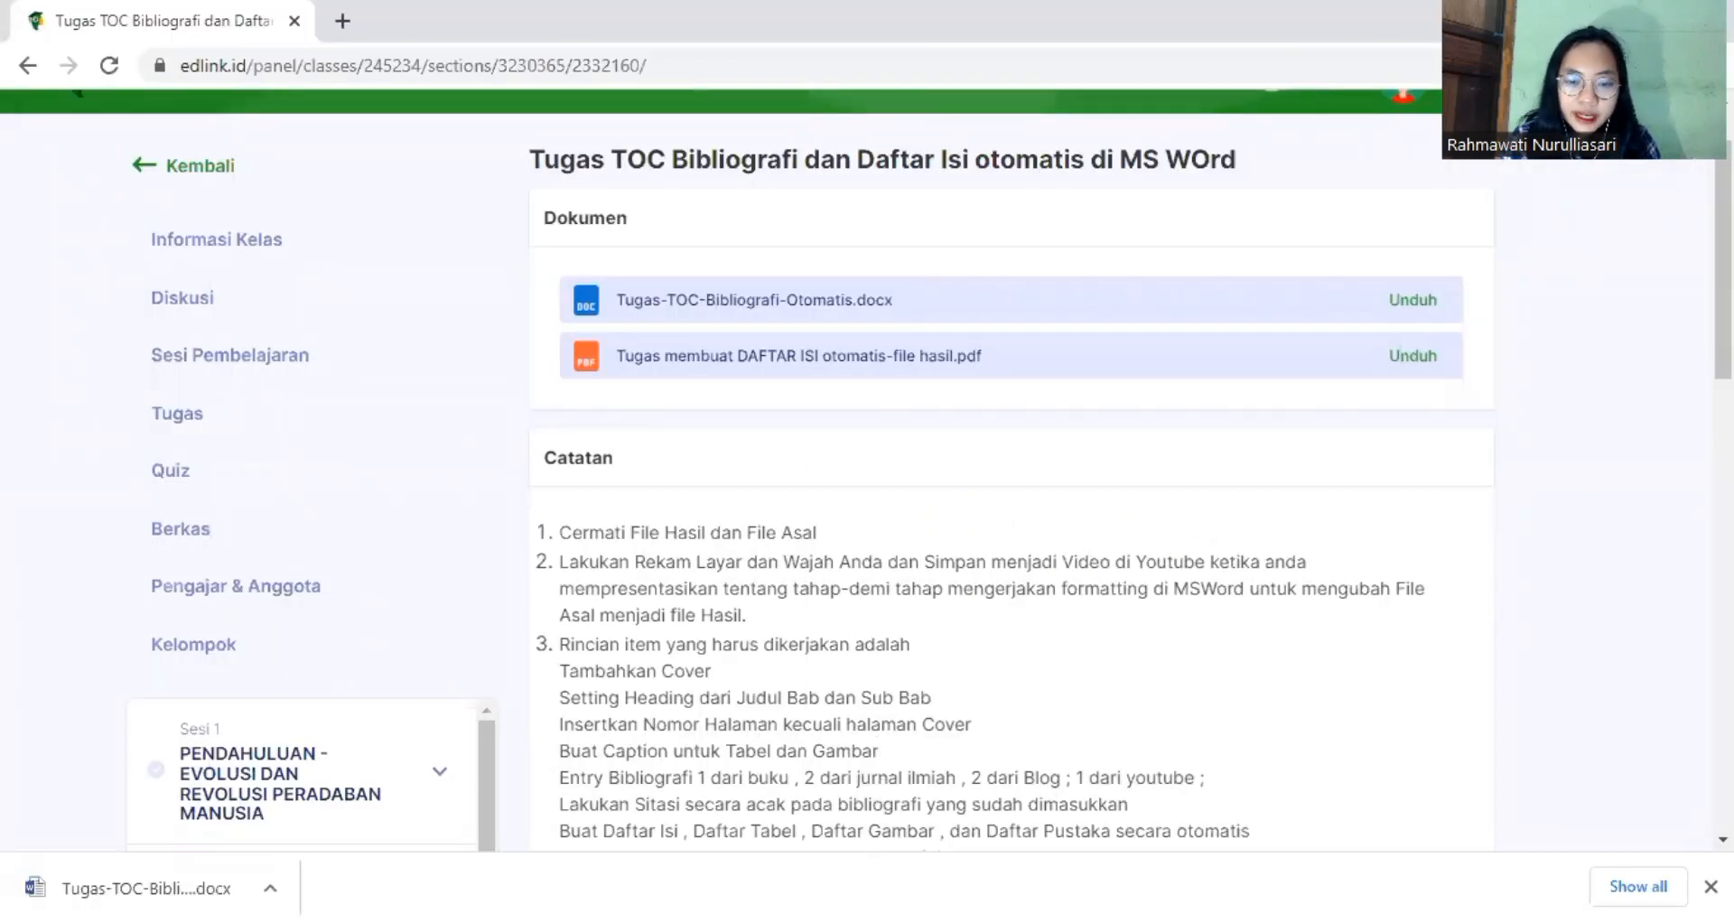
key(alt+Tab)
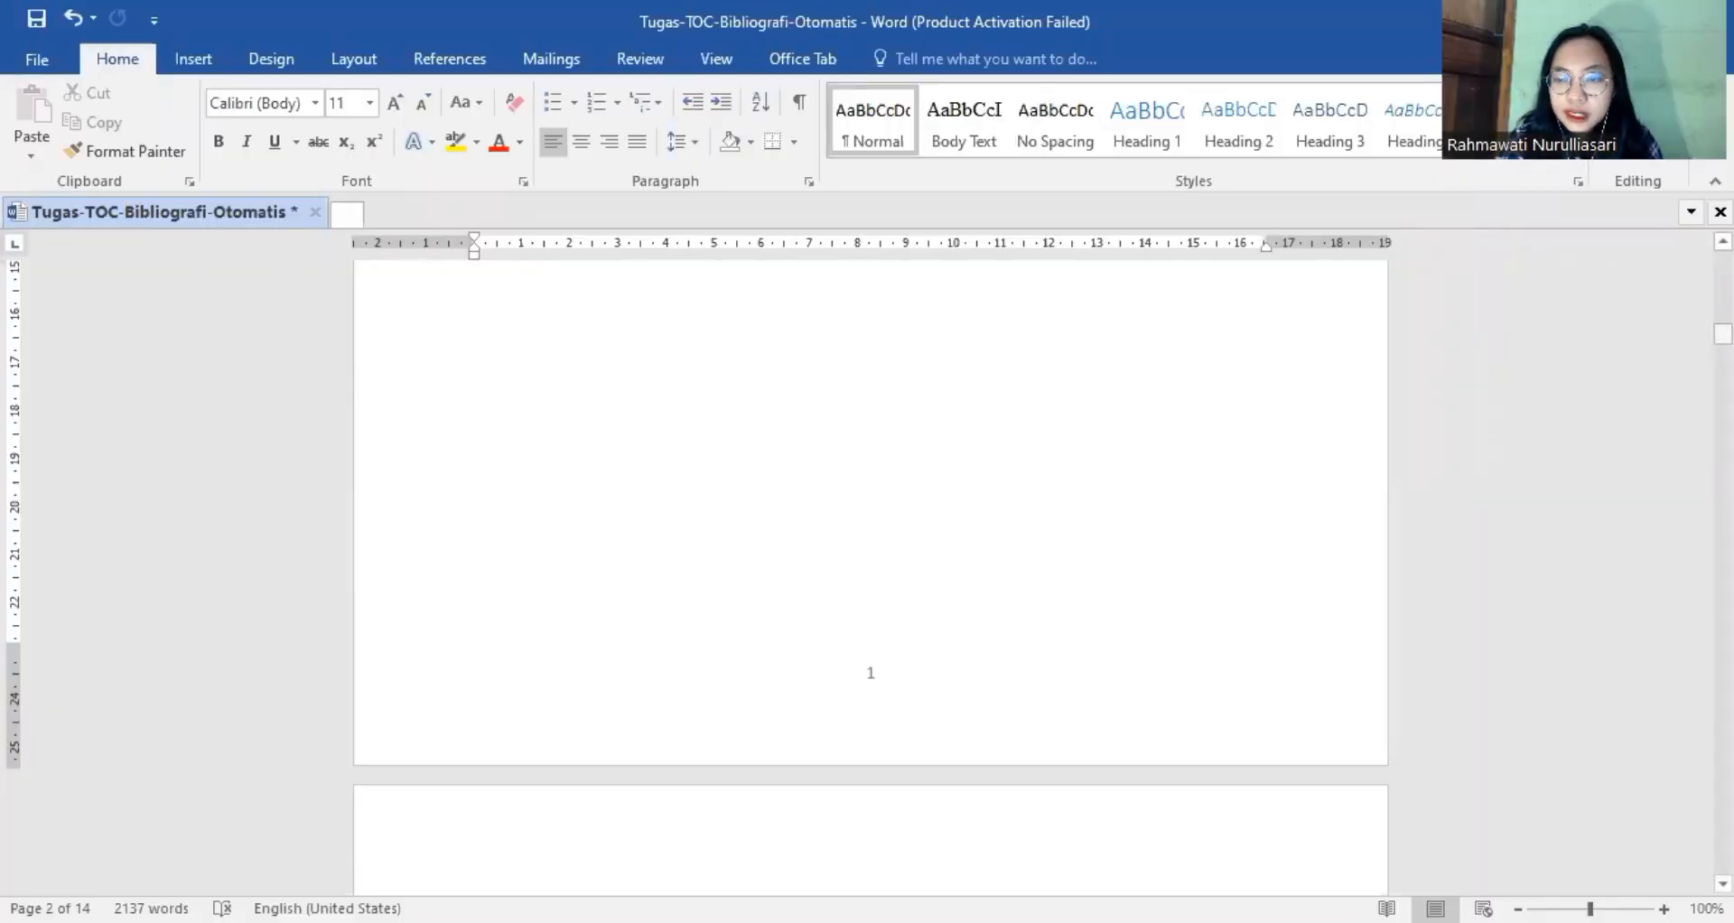
drag(1724, 335, 1723, 472)
click(956, 501)
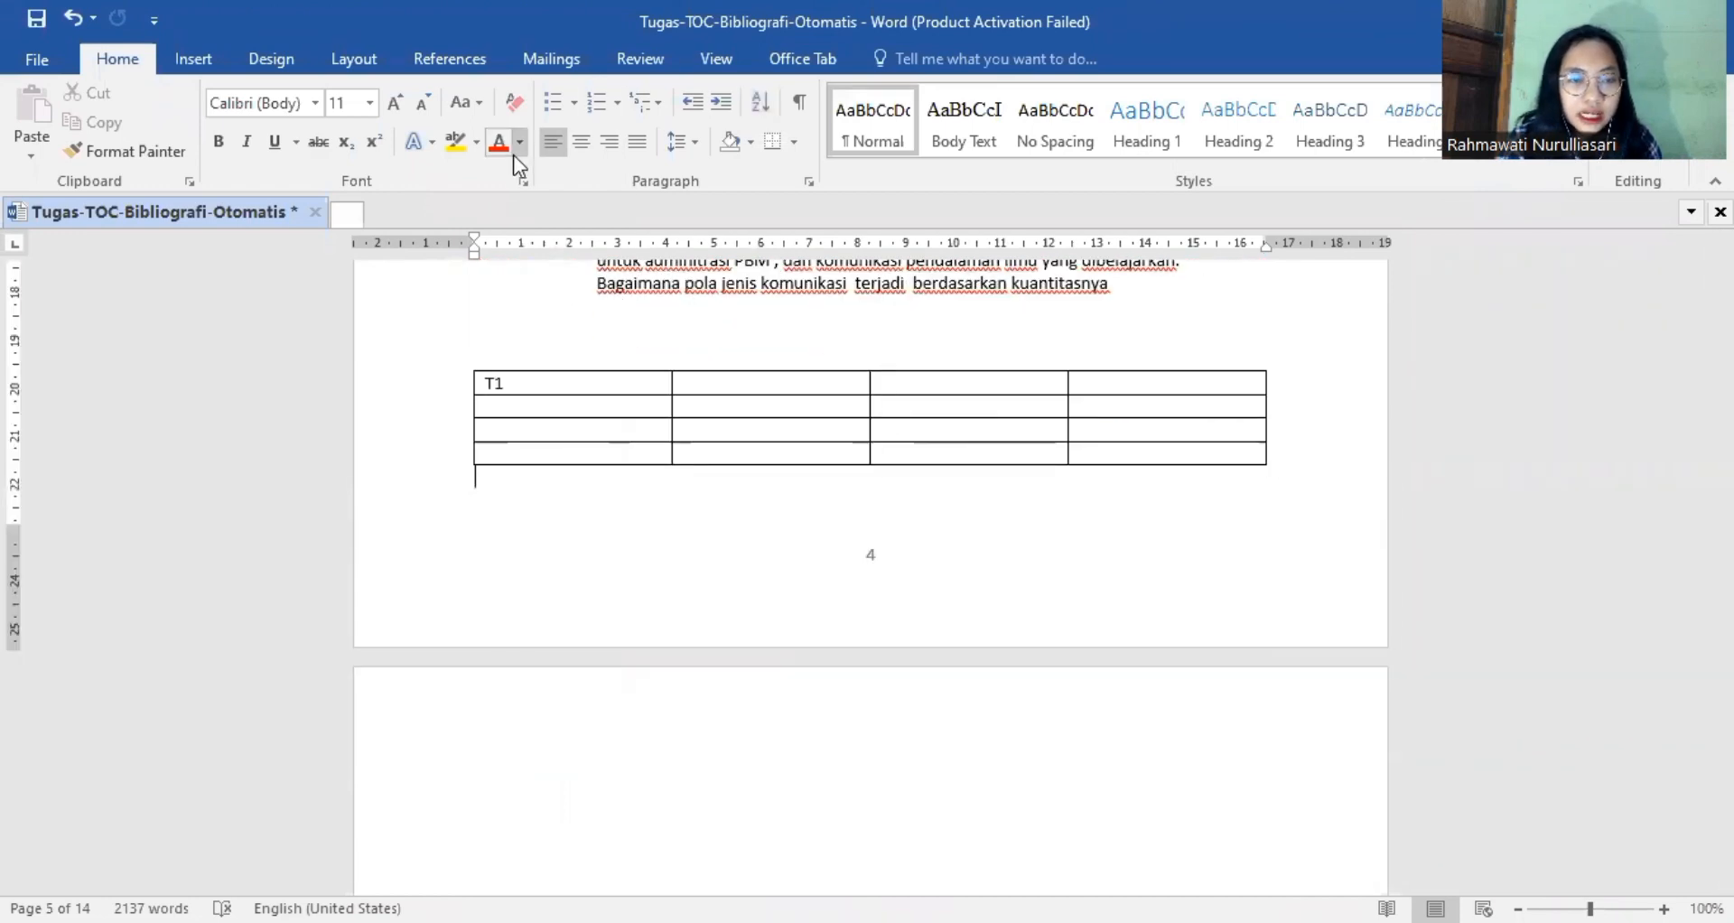
click(463, 58)
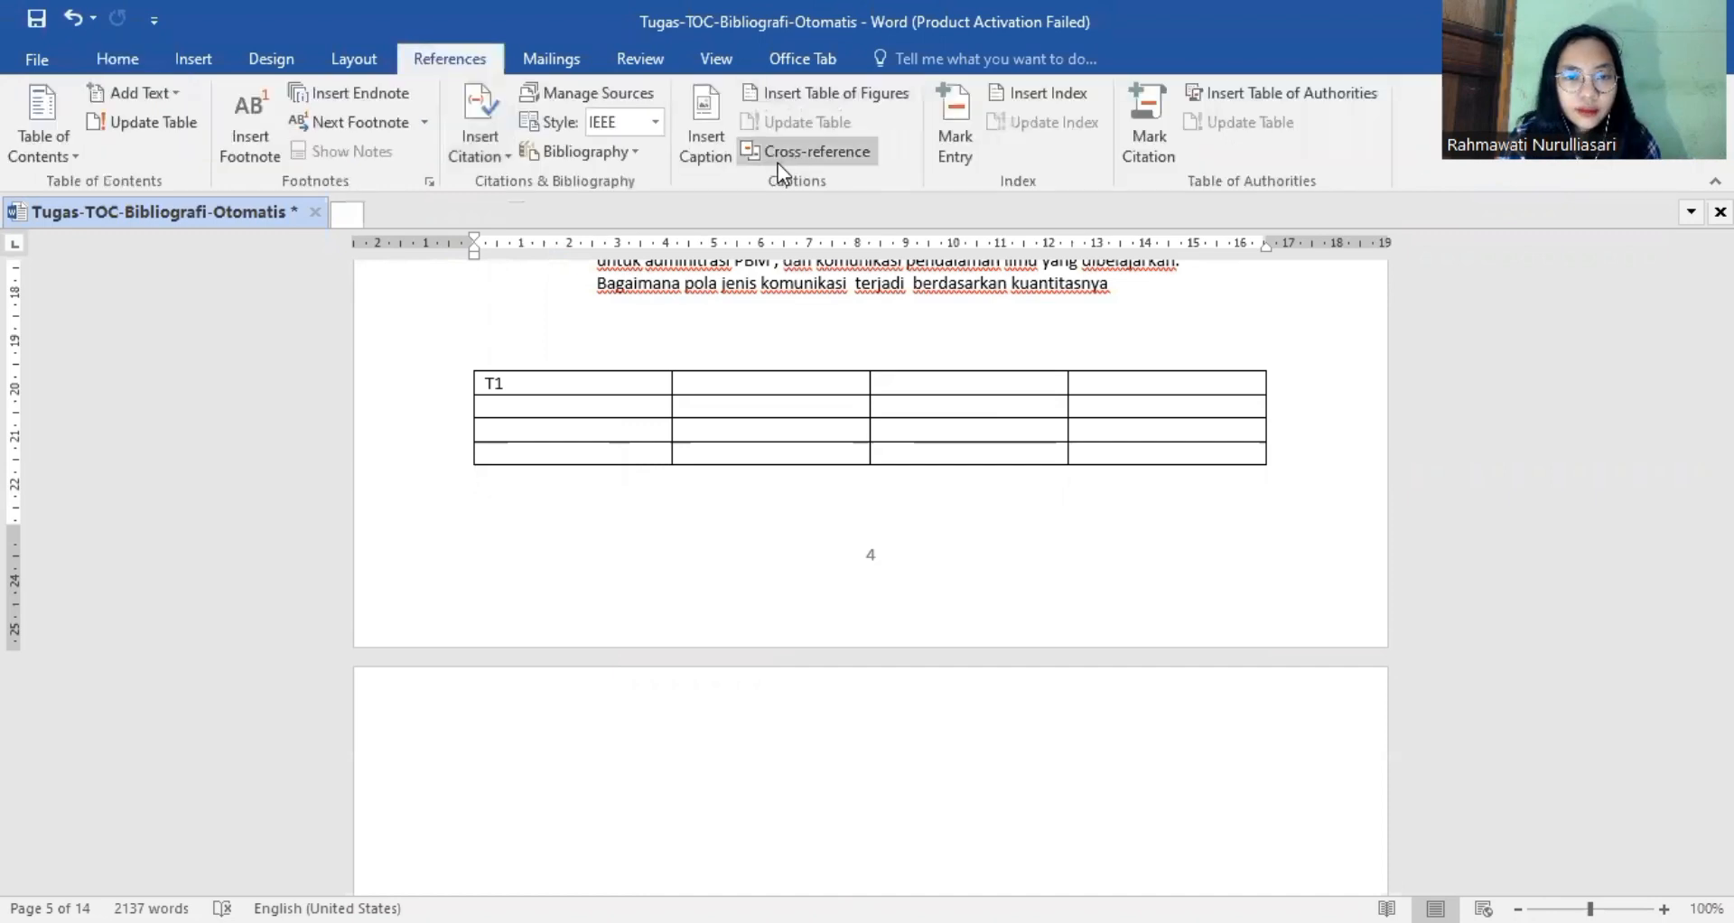
click(724, 107)
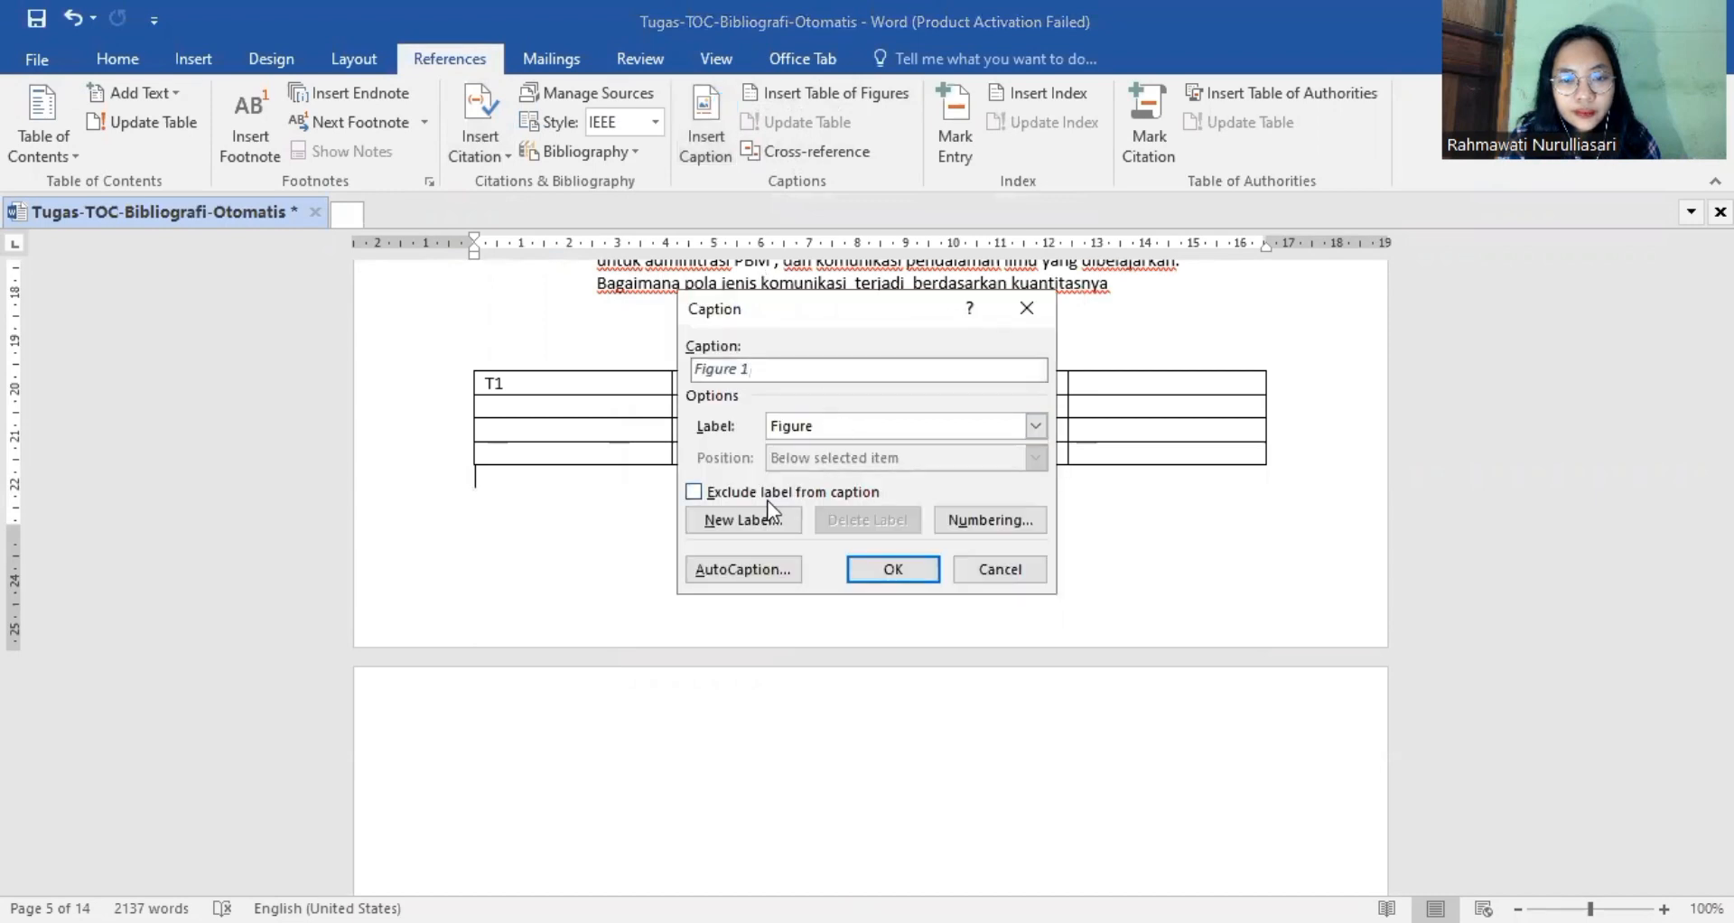
click(1033, 423)
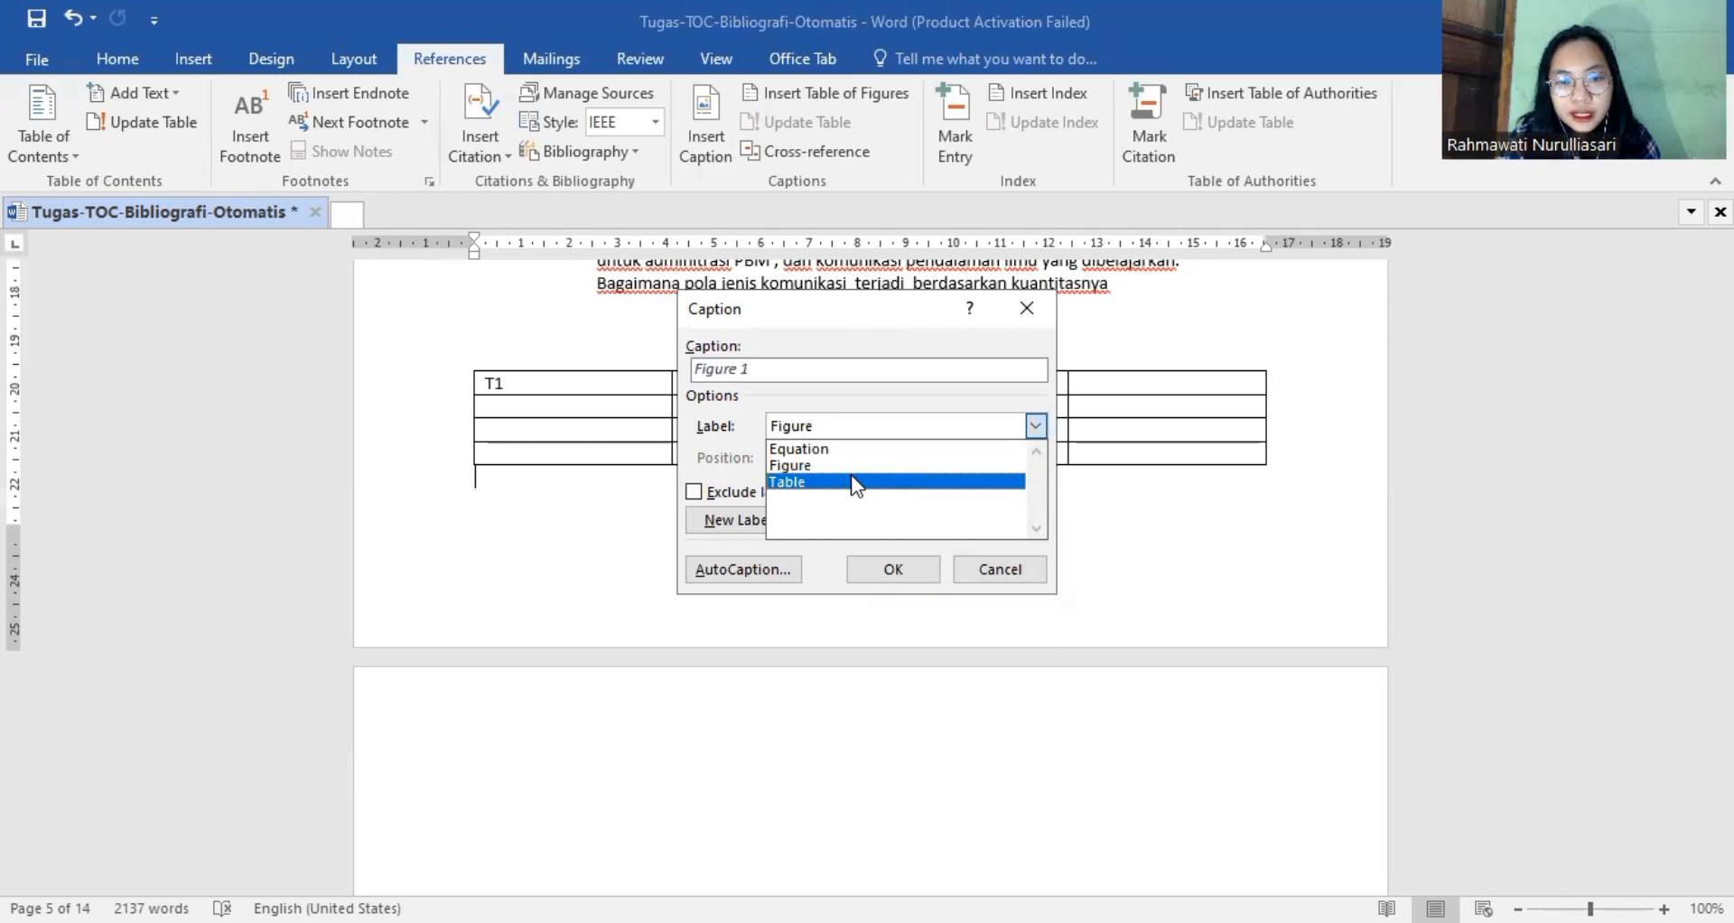
click(851, 479)
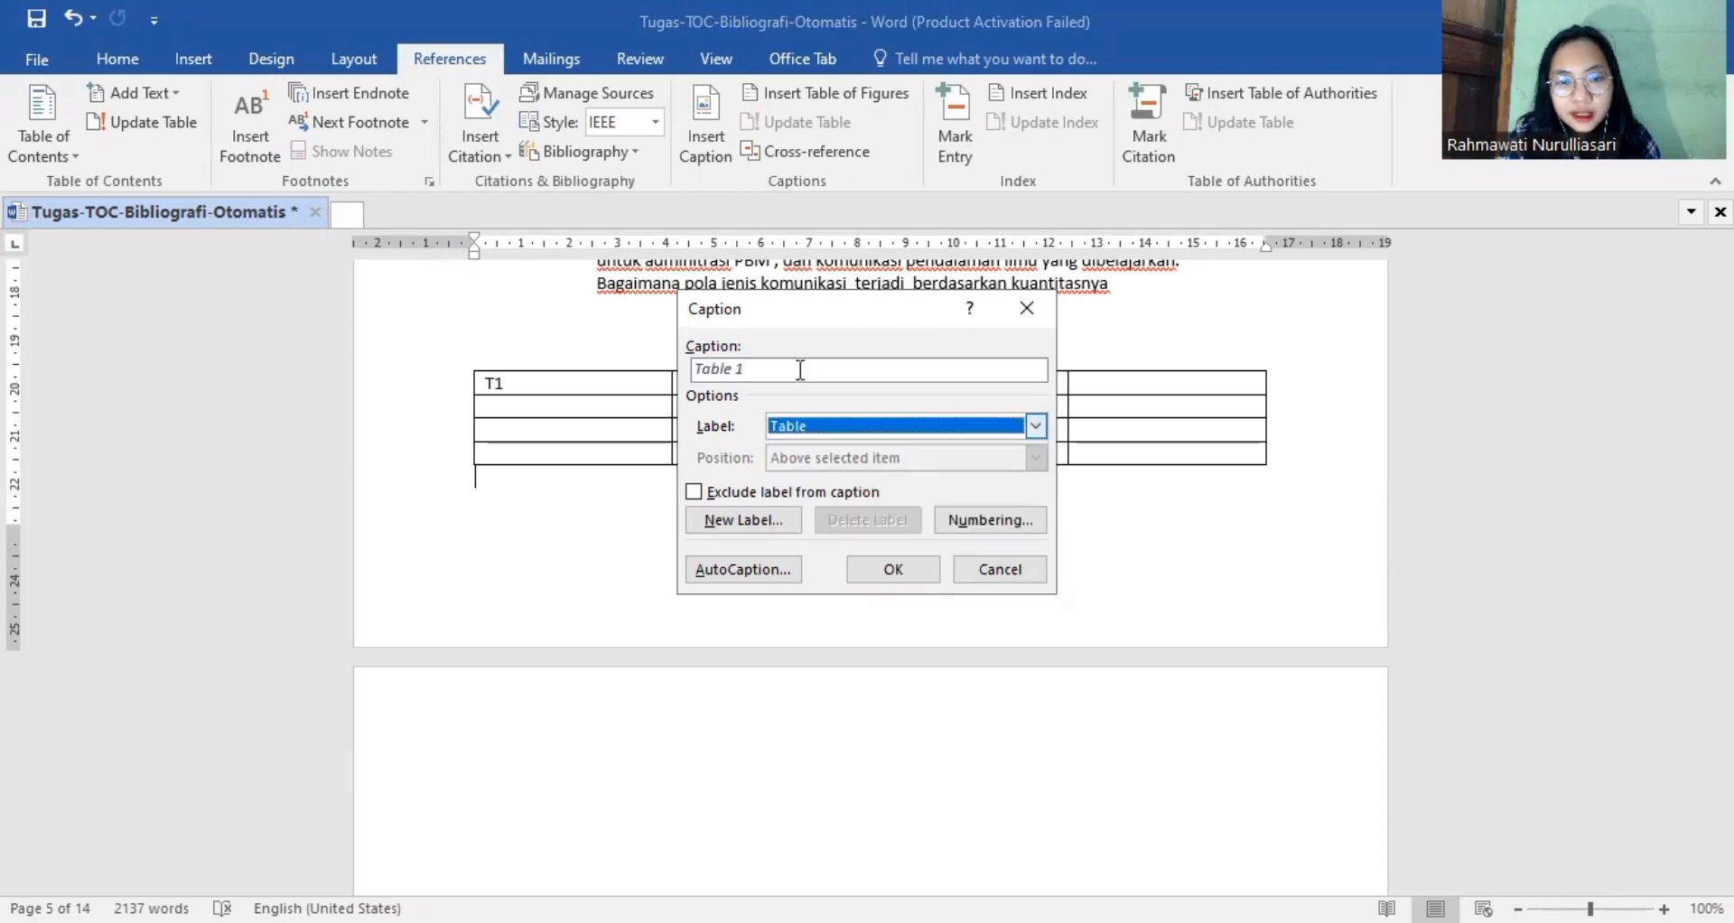
click(892, 571)
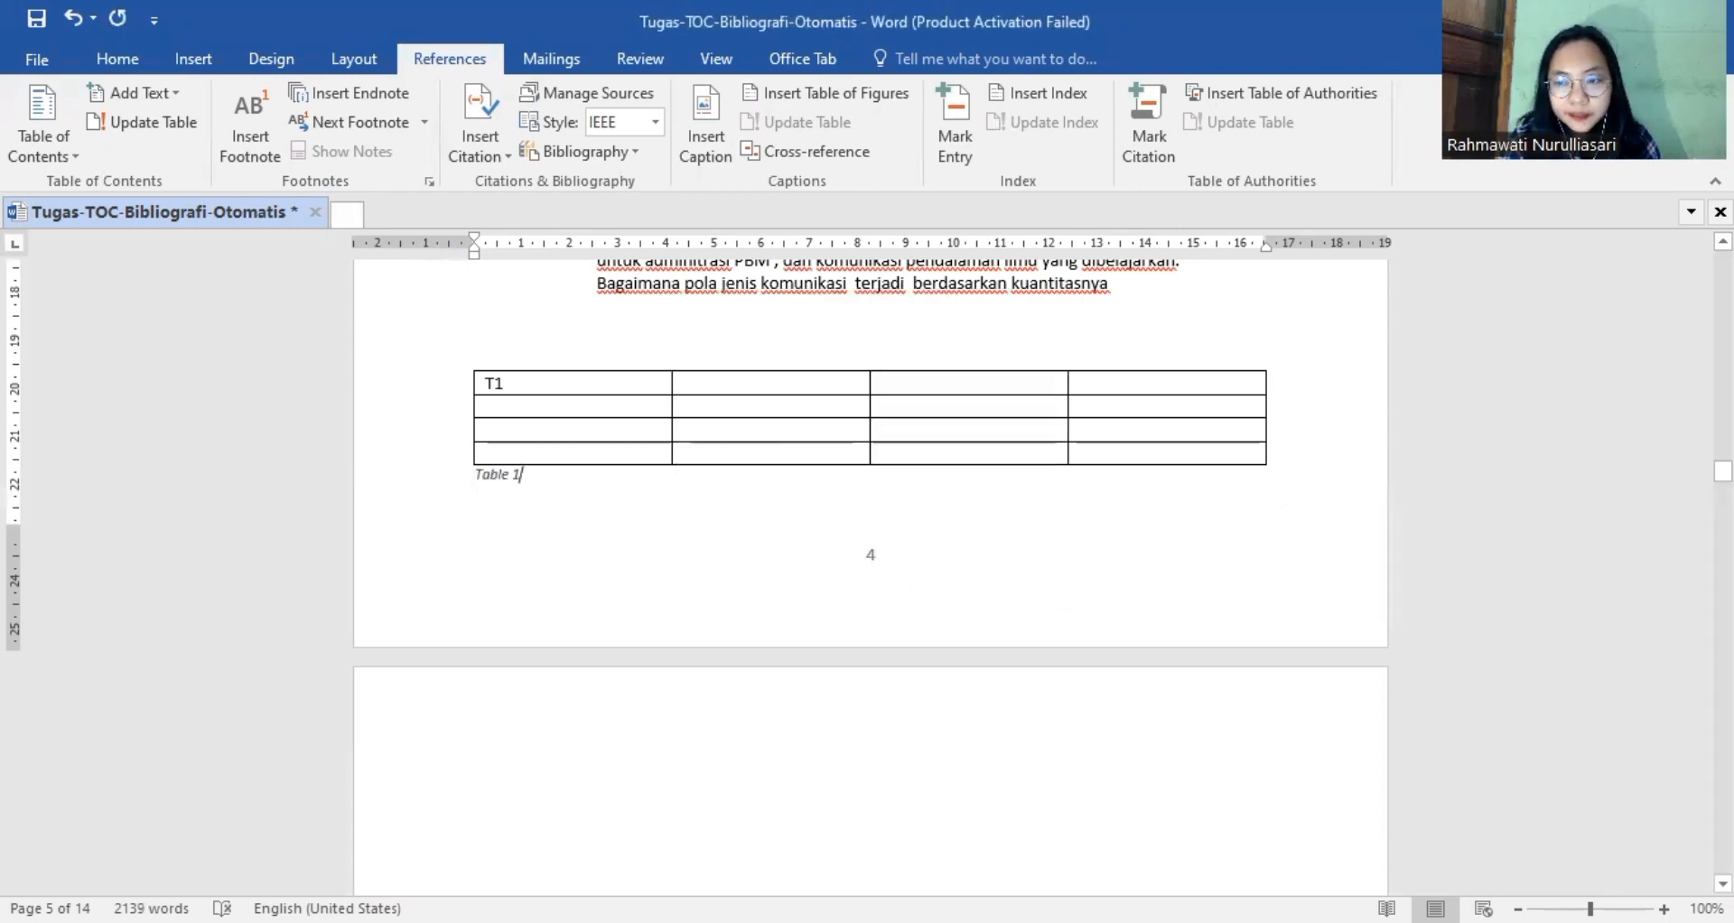
Insert a caption with the Table label below the "Judul T21" table, above section 2.2 on page 7.
scroll(871, 578, up, 15)
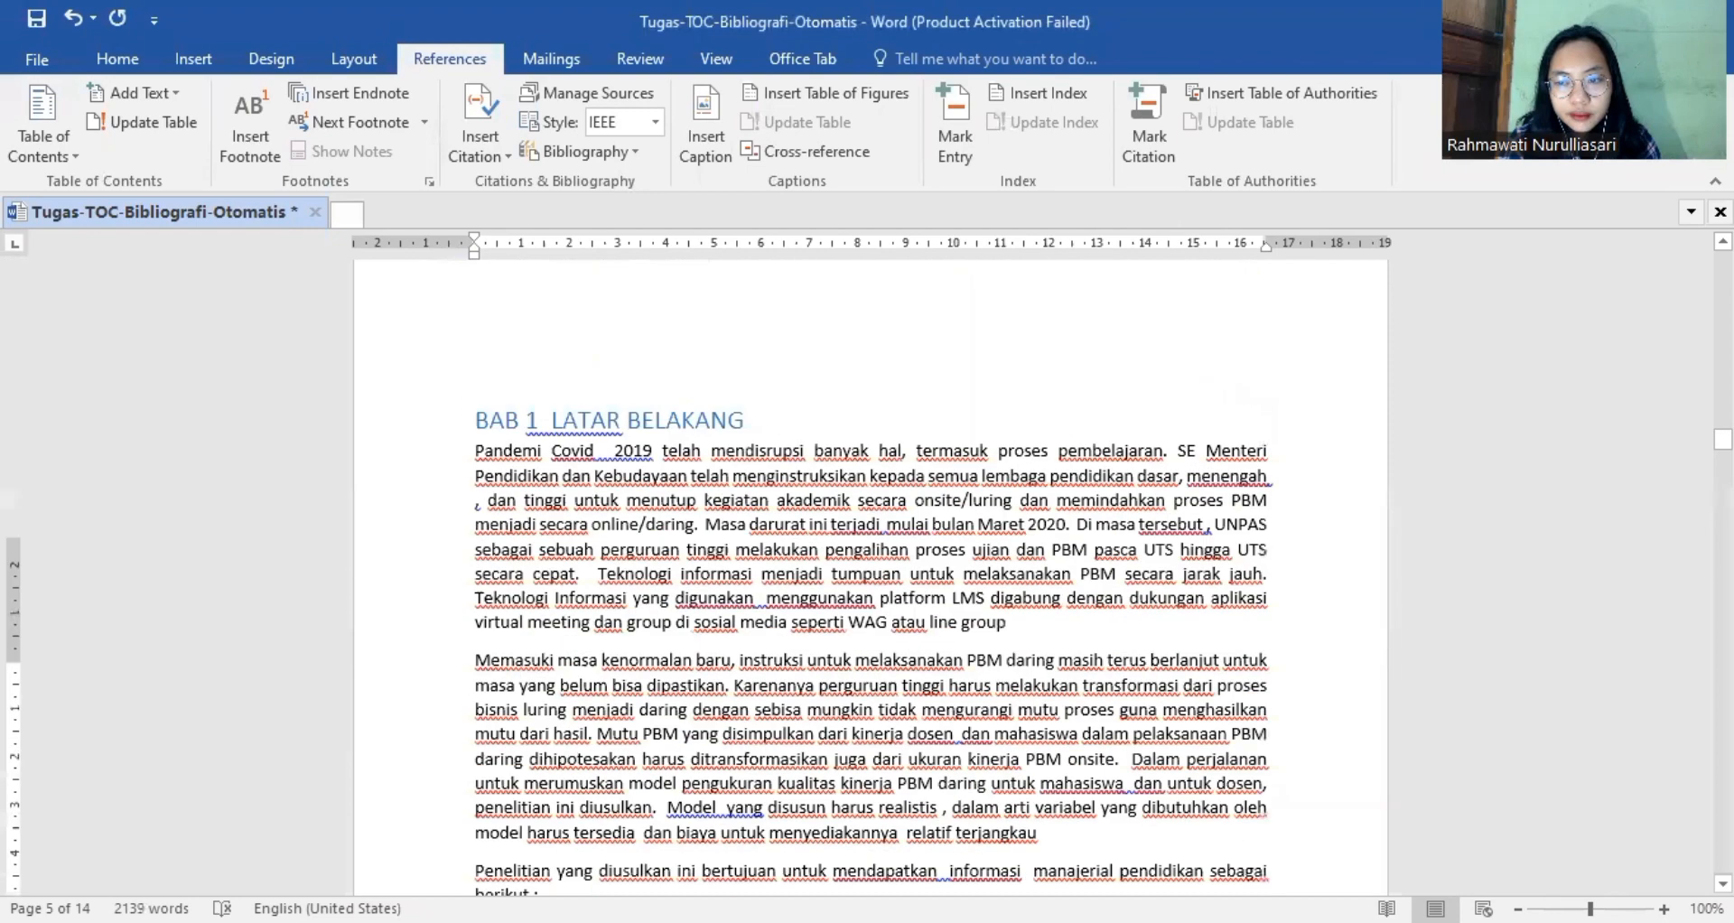
drag(1723, 439, 1722, 536)
click(684, 685)
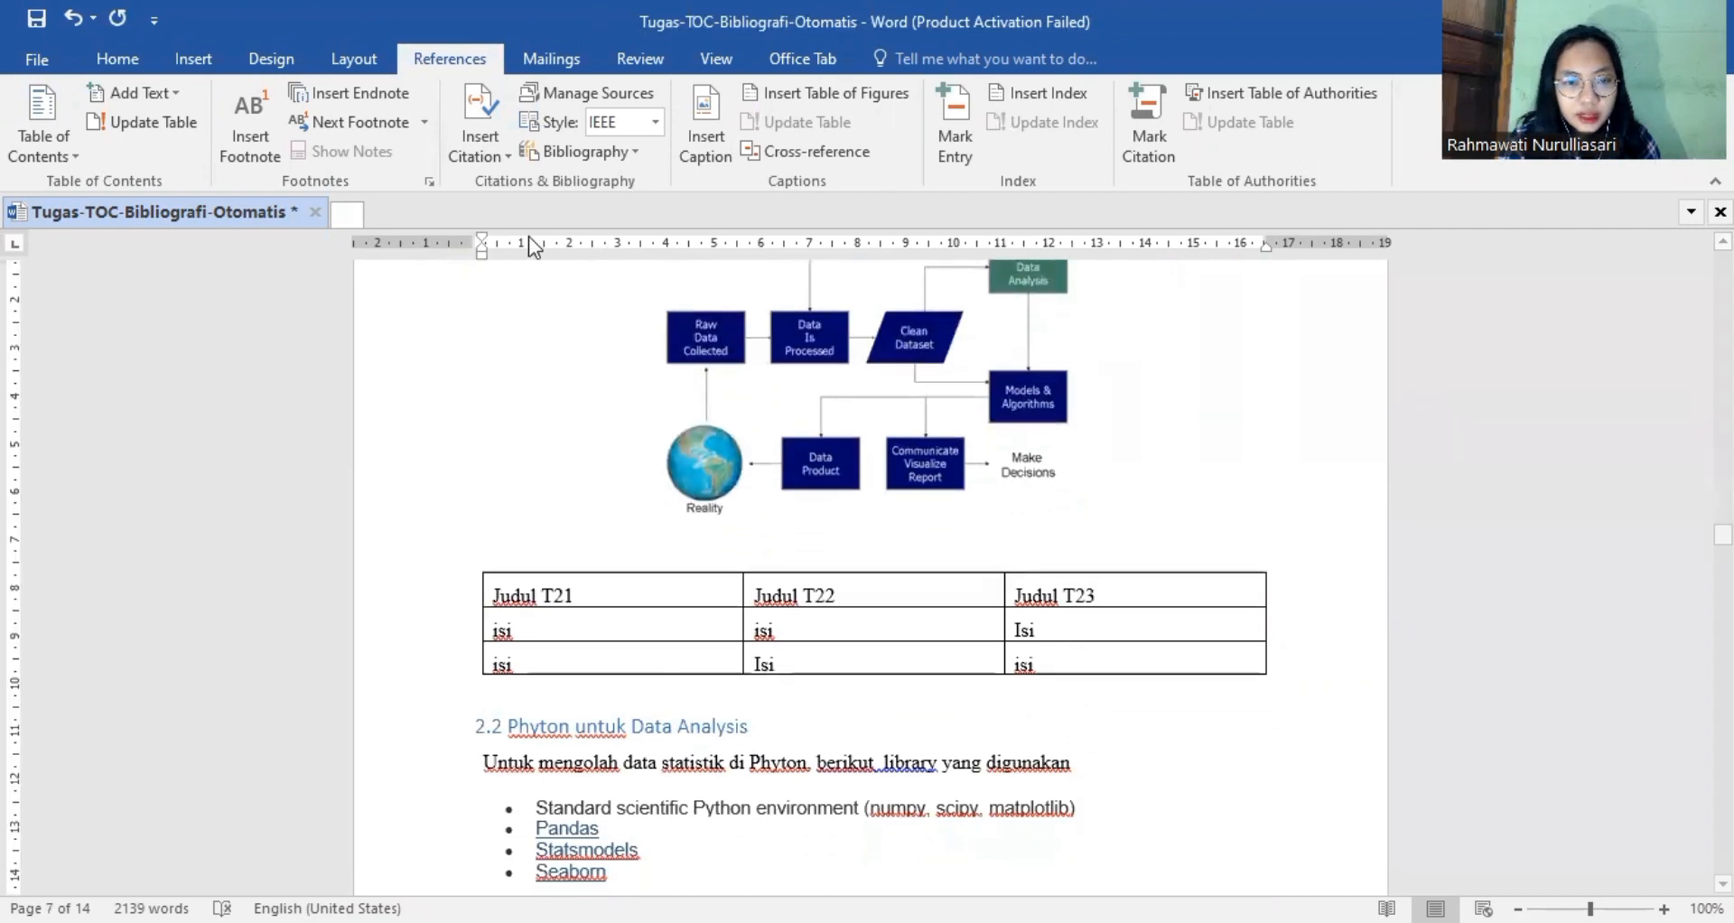
click(718, 120)
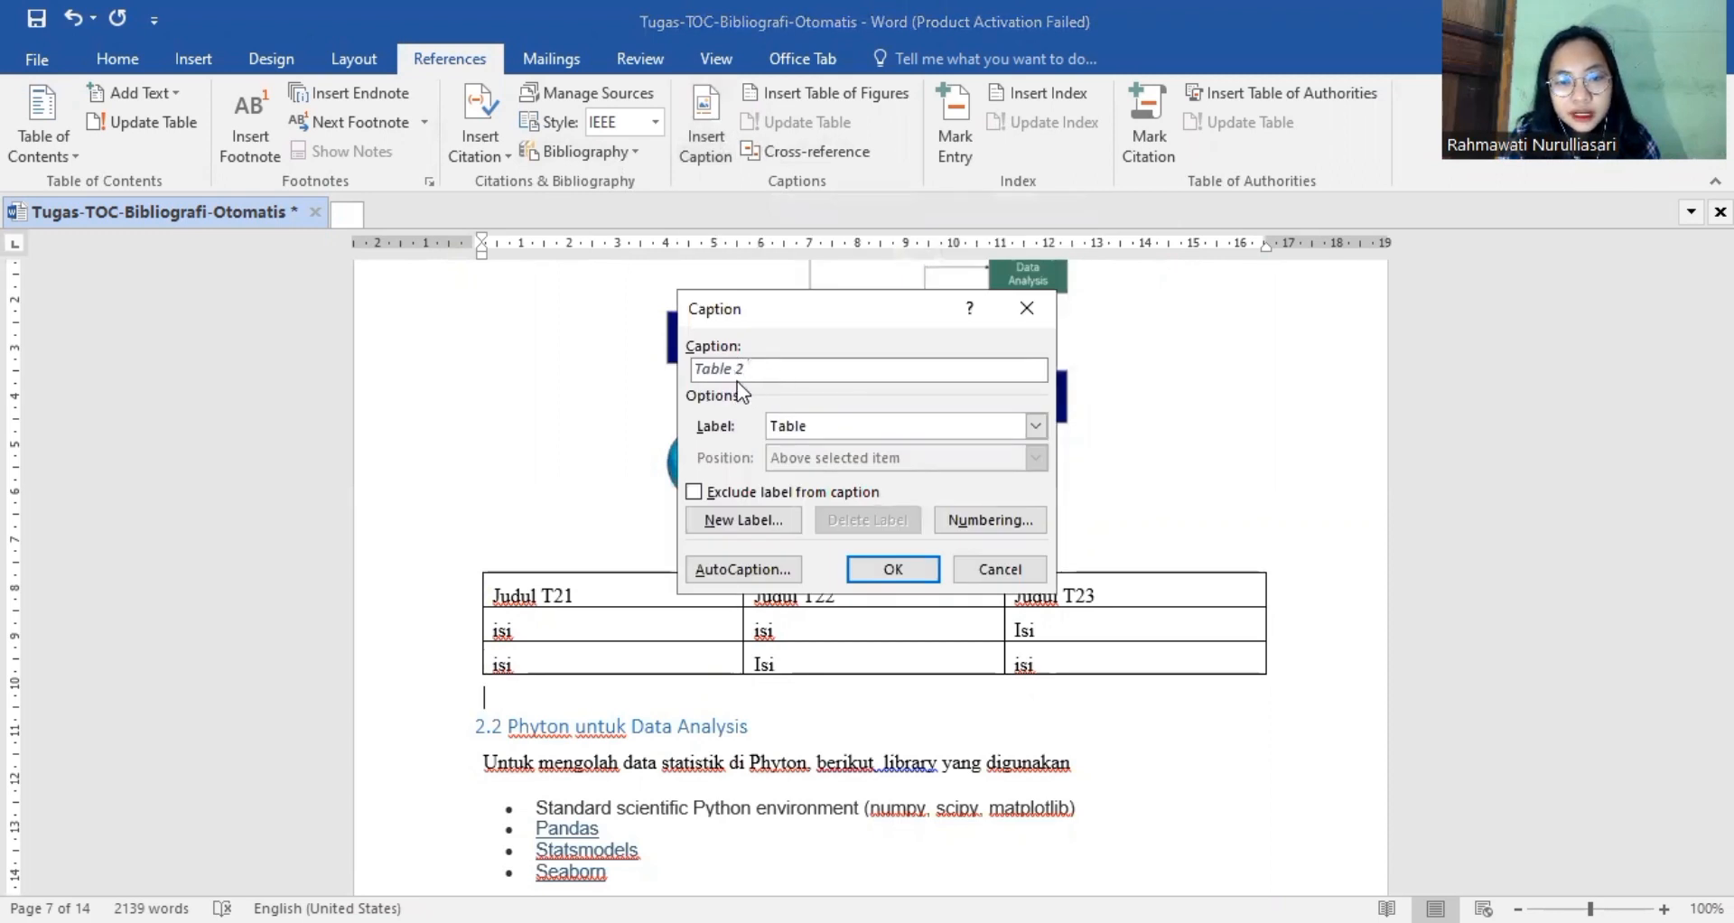
click(894, 569)
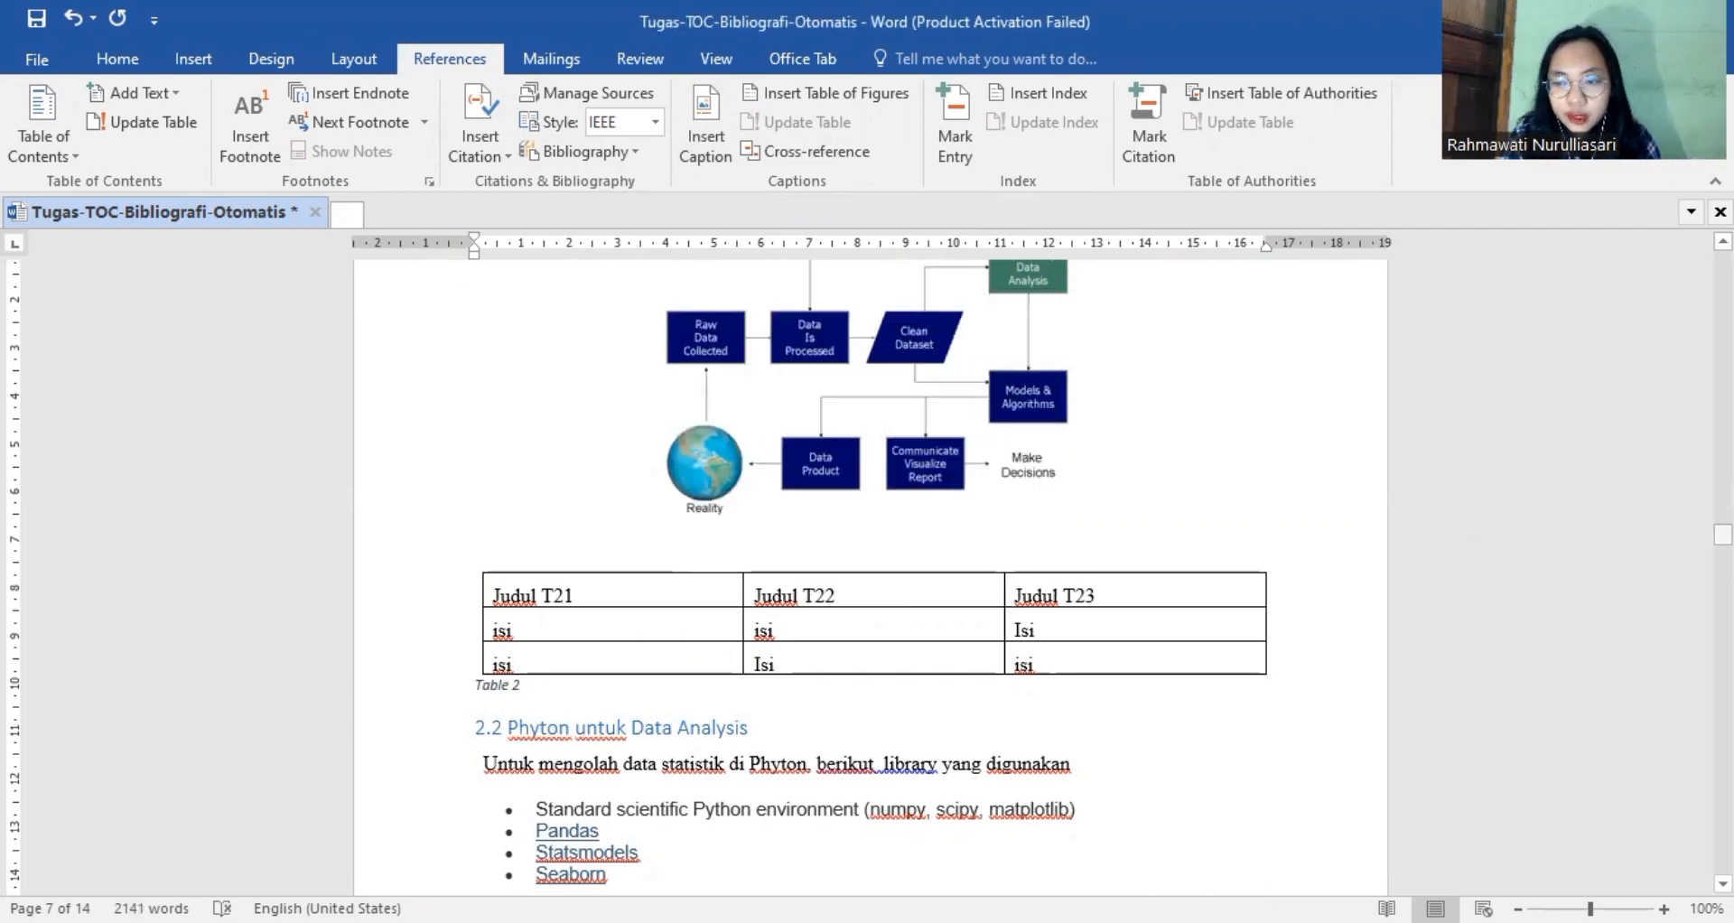
Insert a caption with the Figure label and the text "Data Science Process" below the process diagram on page 7.
mouse_move(1723, 535)
mouse_down()
mouse_move(1723, 827)
mouse_move(1721, 640)
mouse_move(1677, 516)
mouse_move(1667, 377)
mouse_move(1668, 459)
mouse_move(1723, 451)
mouse_move(1723, 533)
mouse_up()
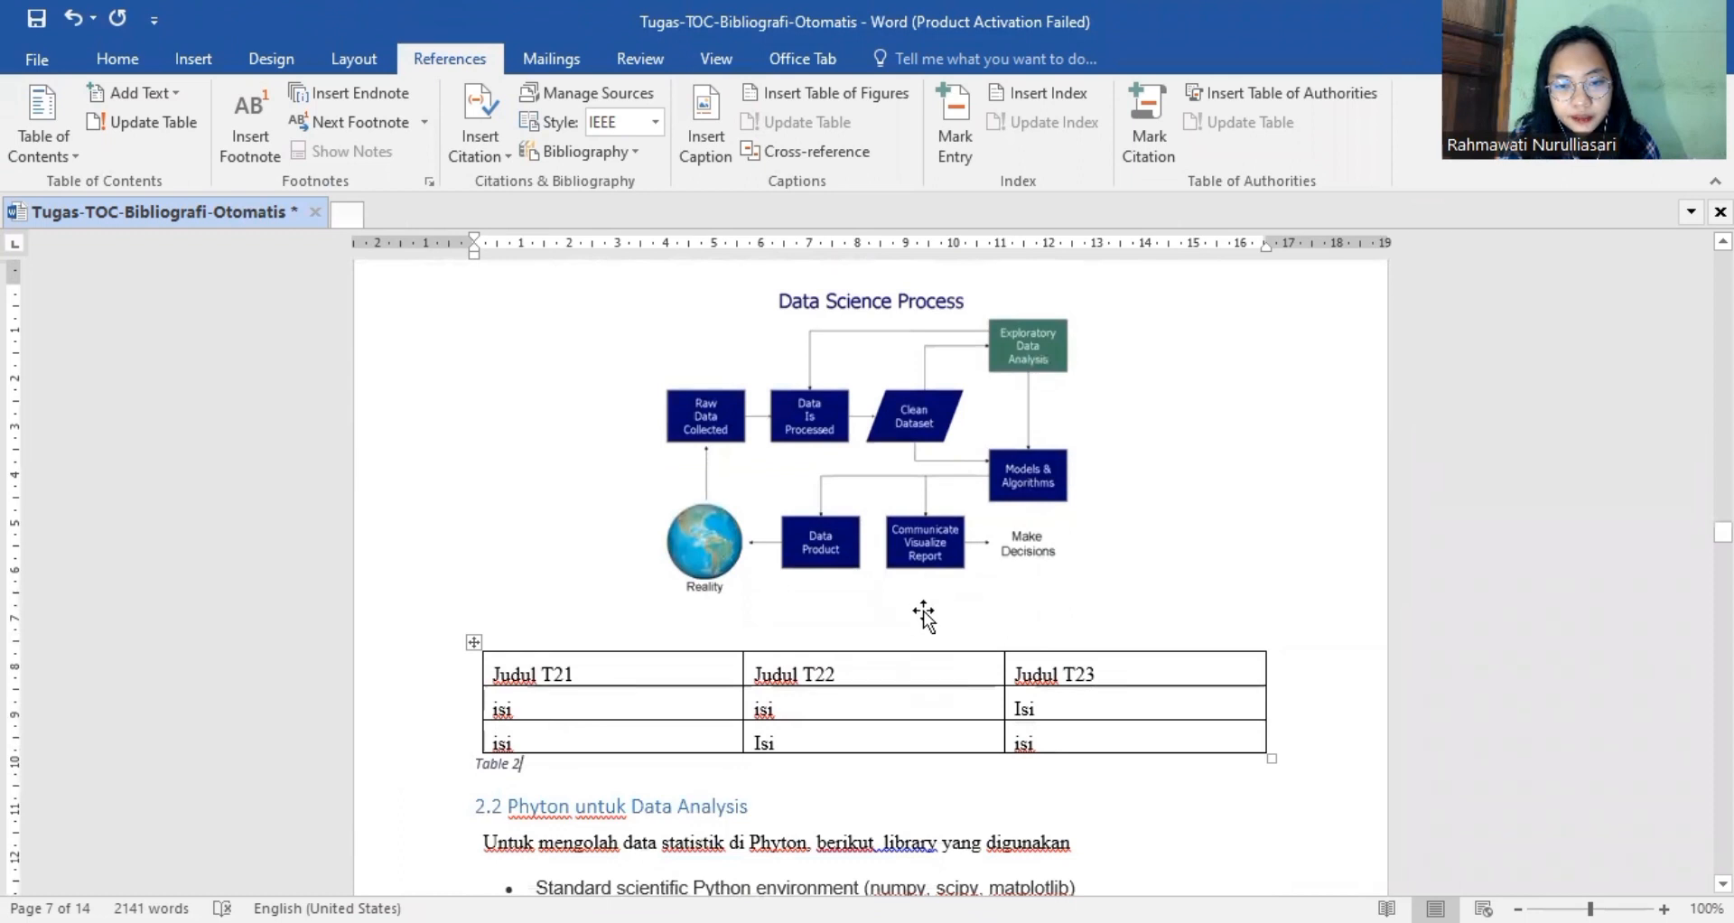
click(922, 609)
click(933, 631)
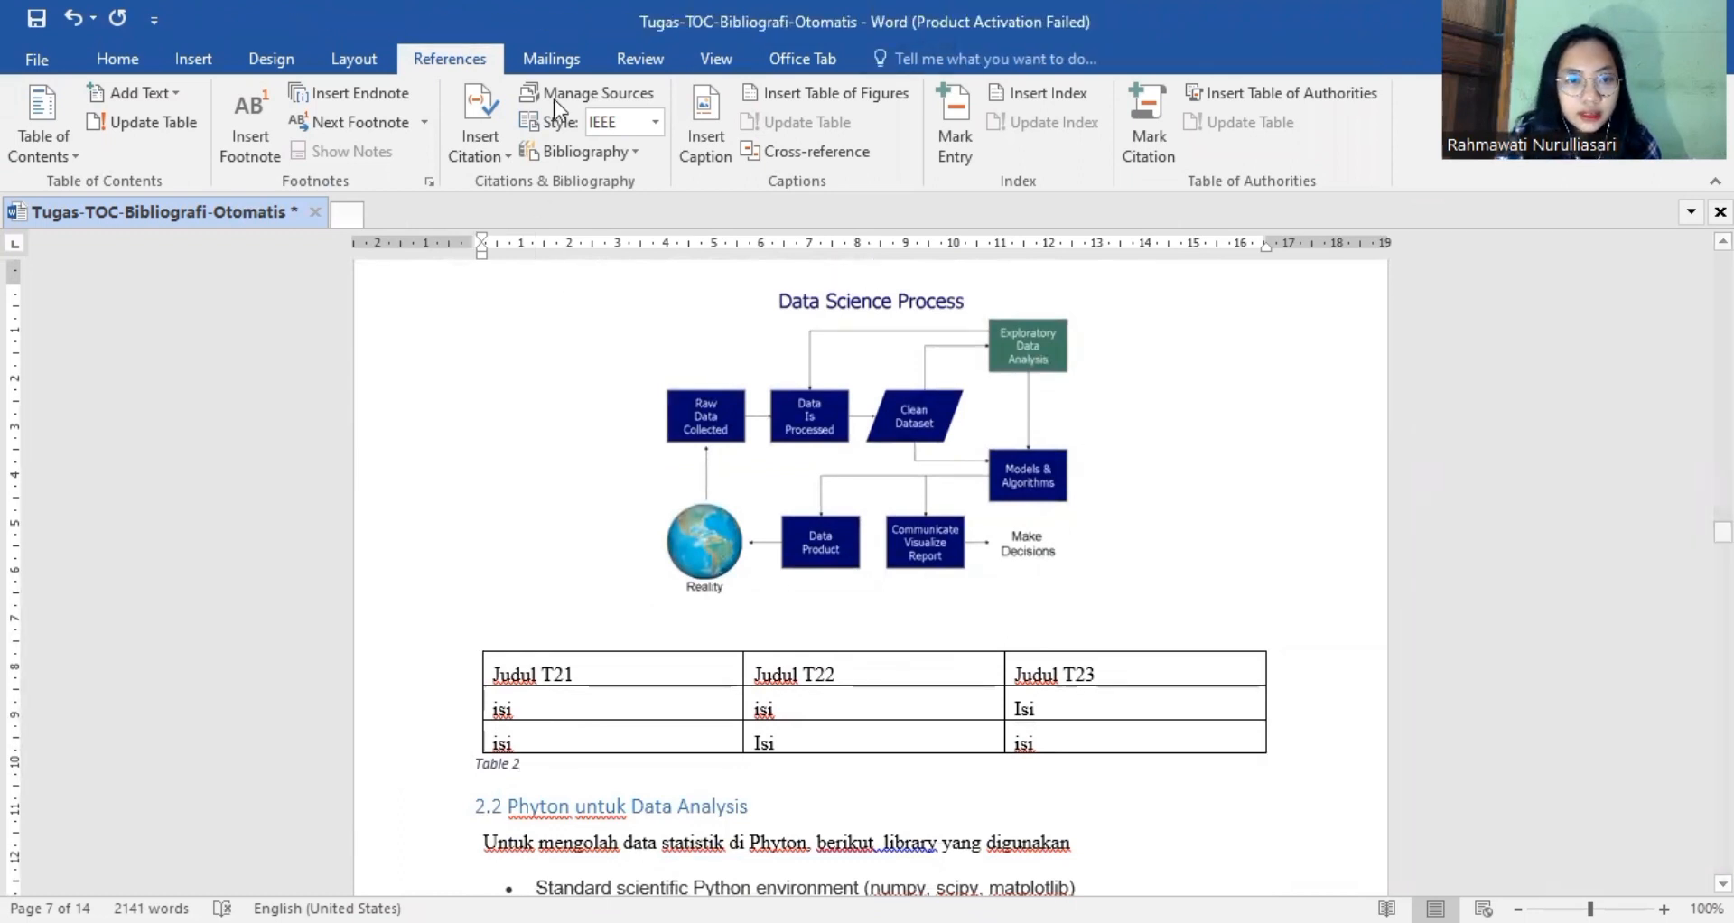
click(714, 111)
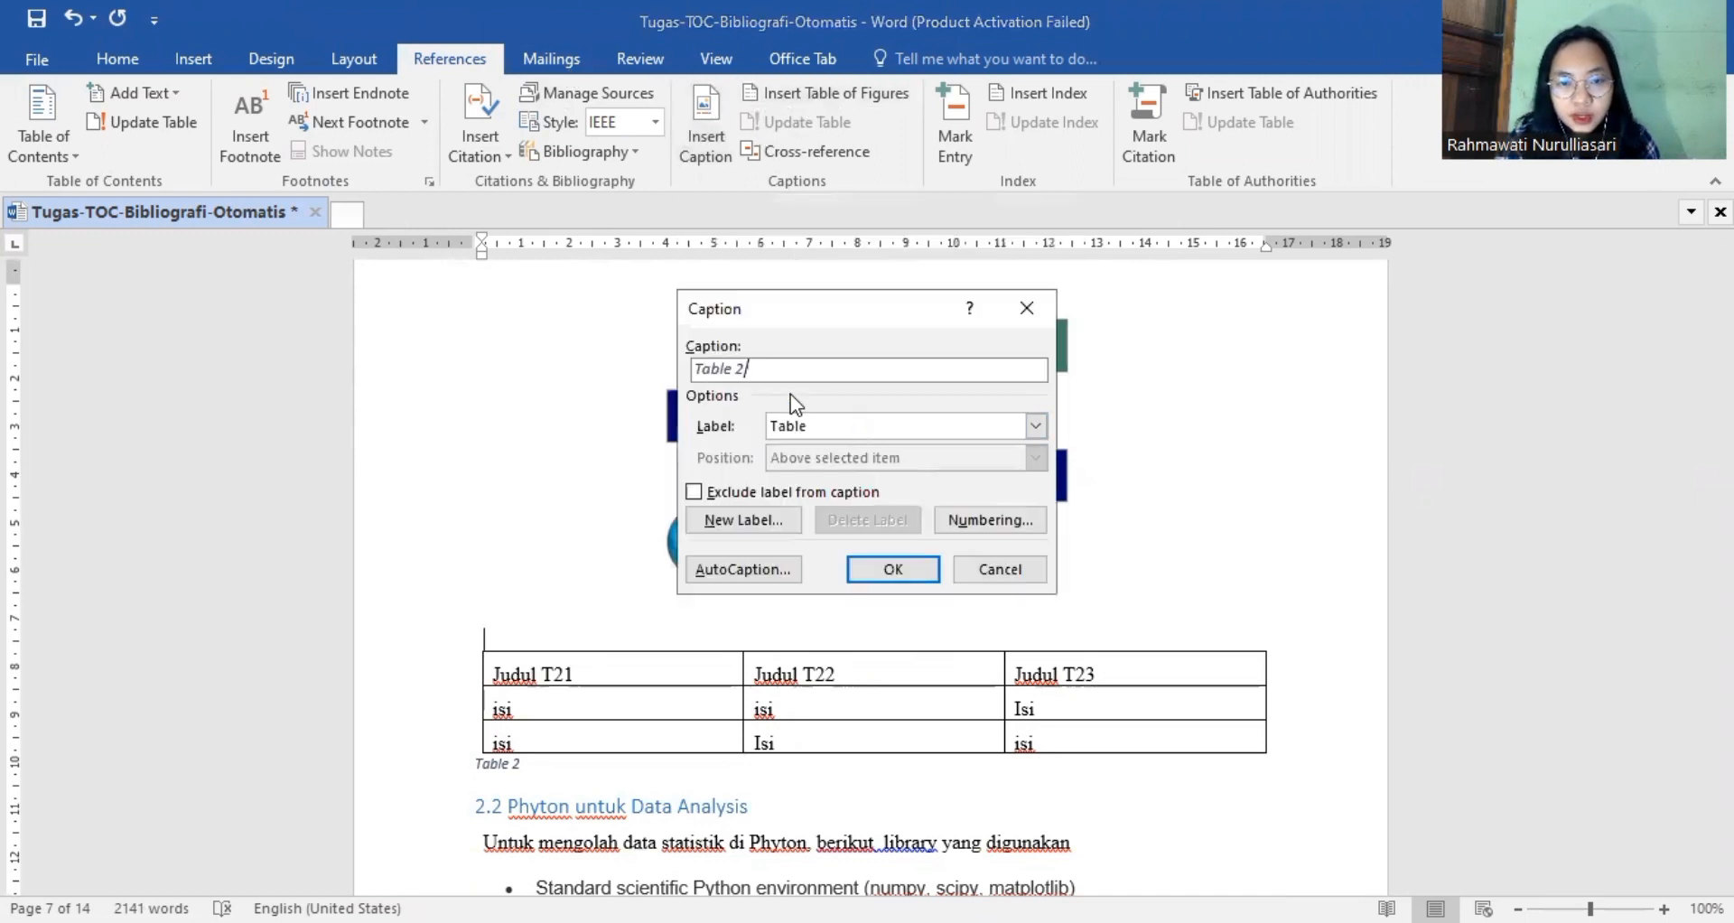
click(1035, 427)
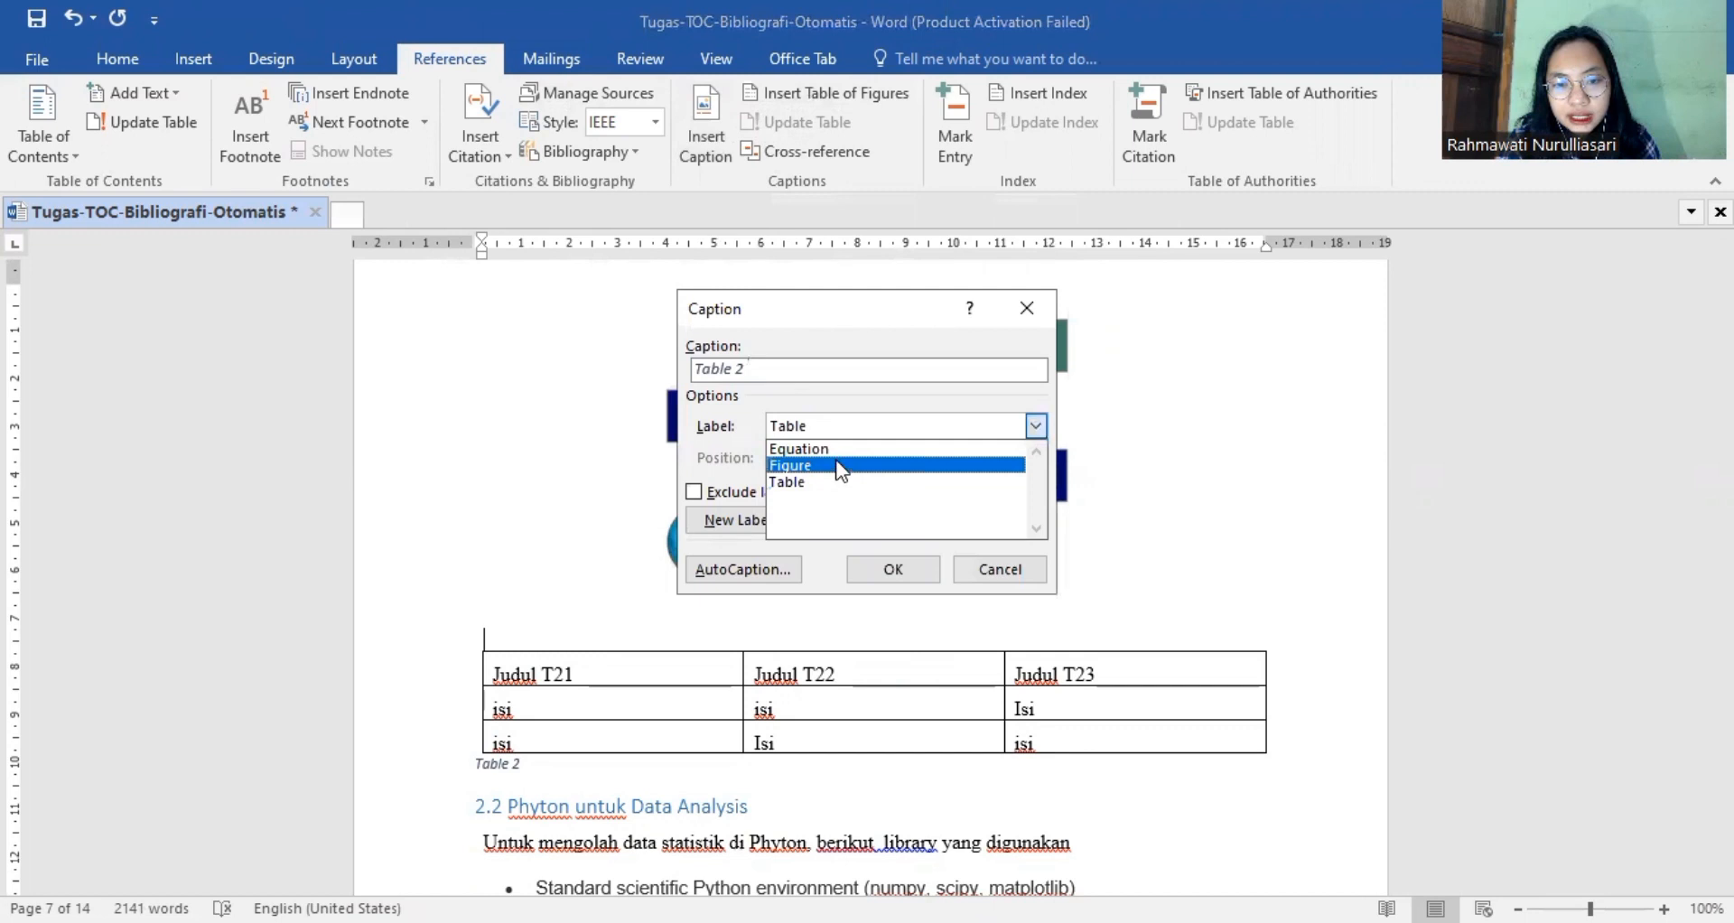
click(840, 466)
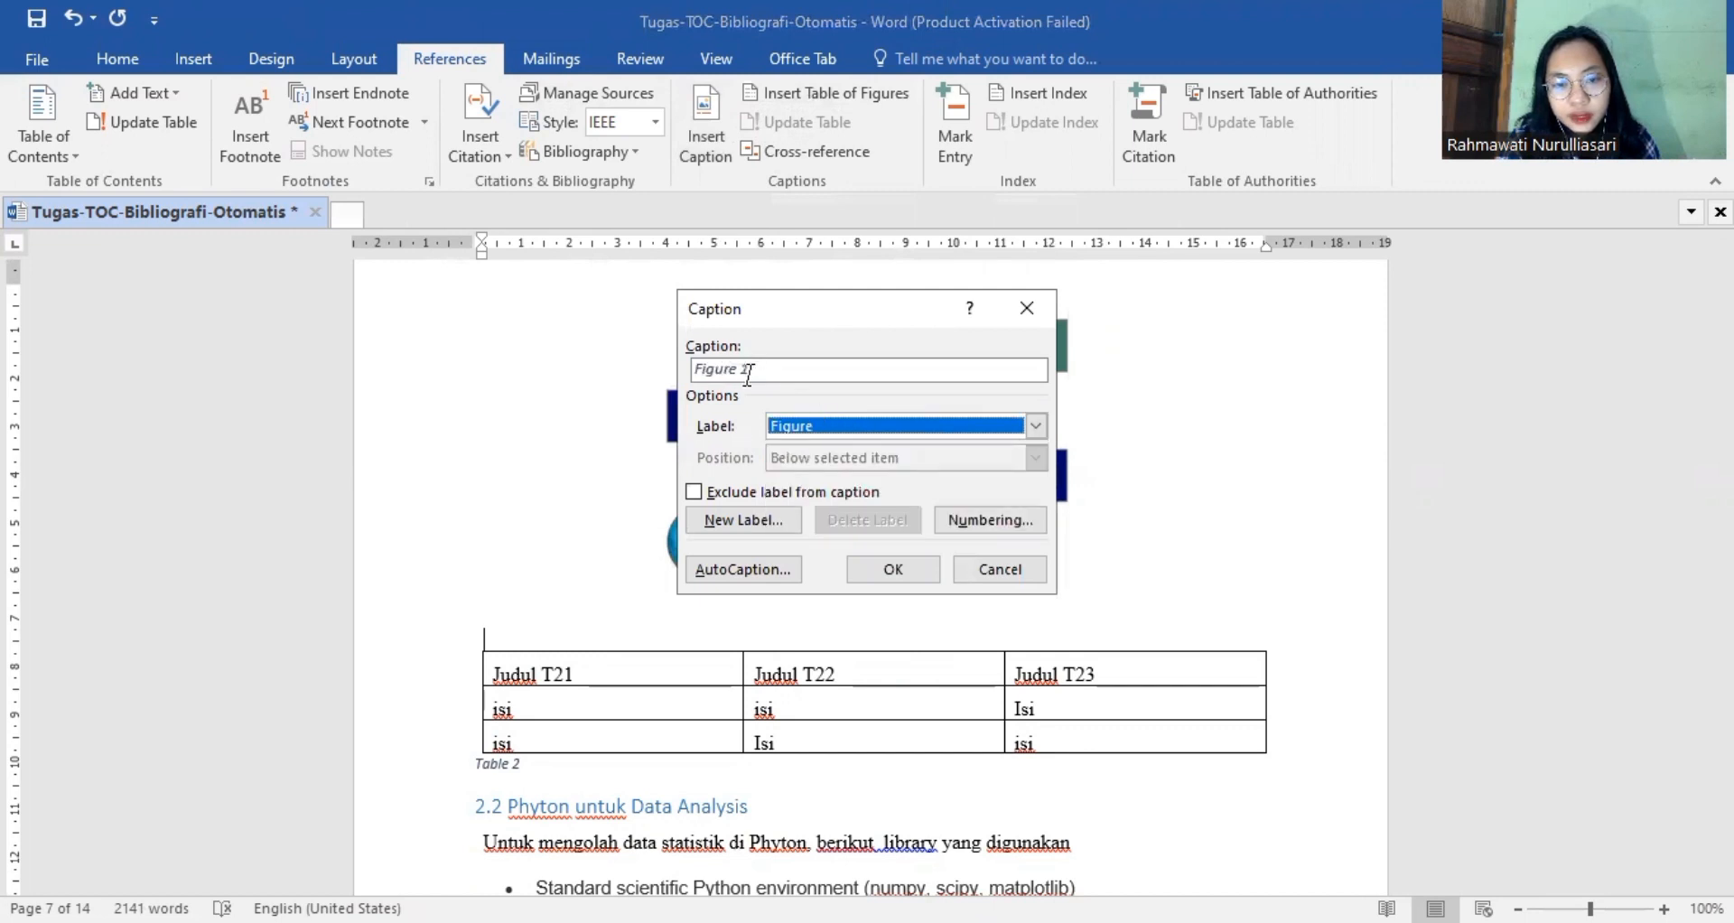
click(757, 373)
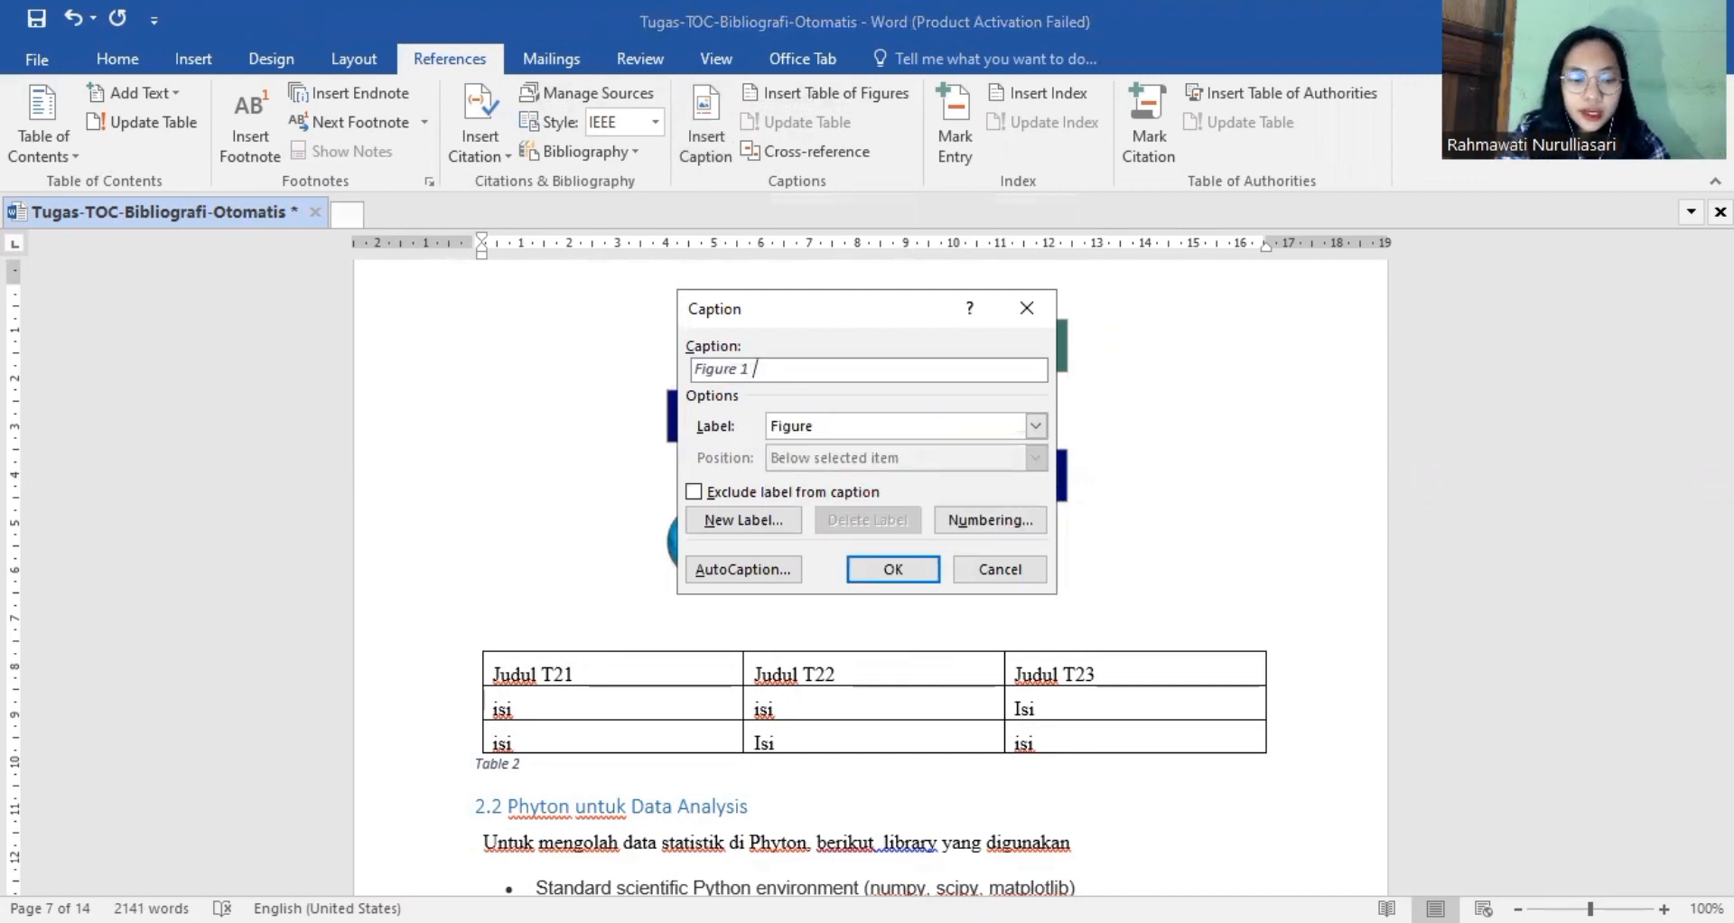
text(Data)
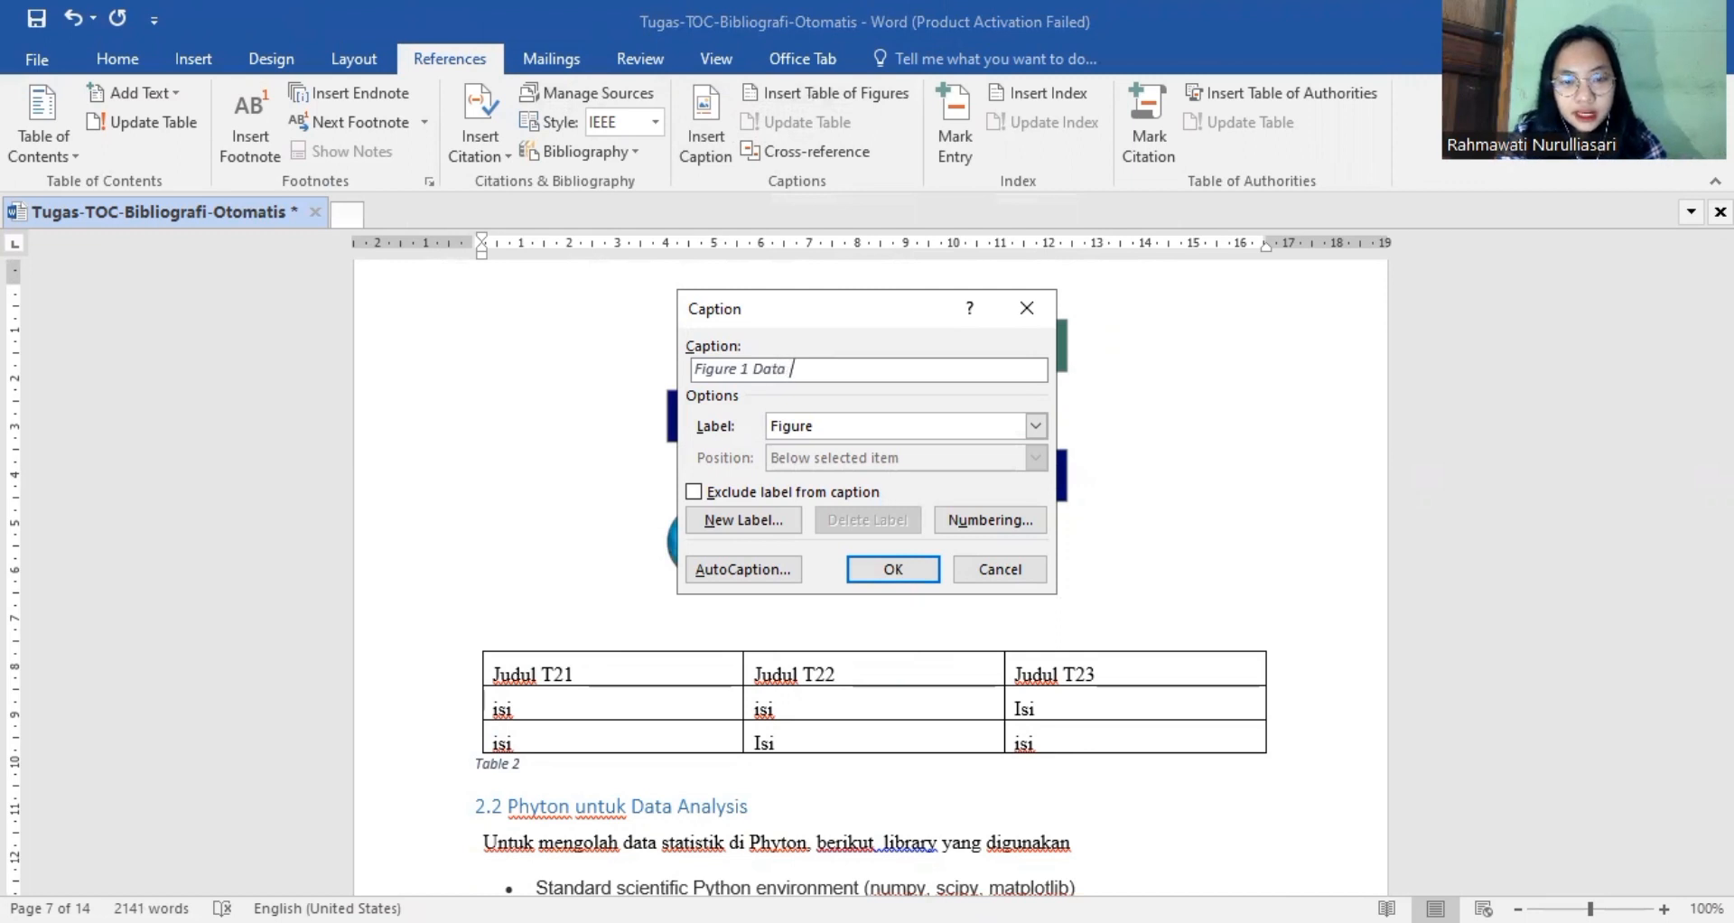
text( Scie)
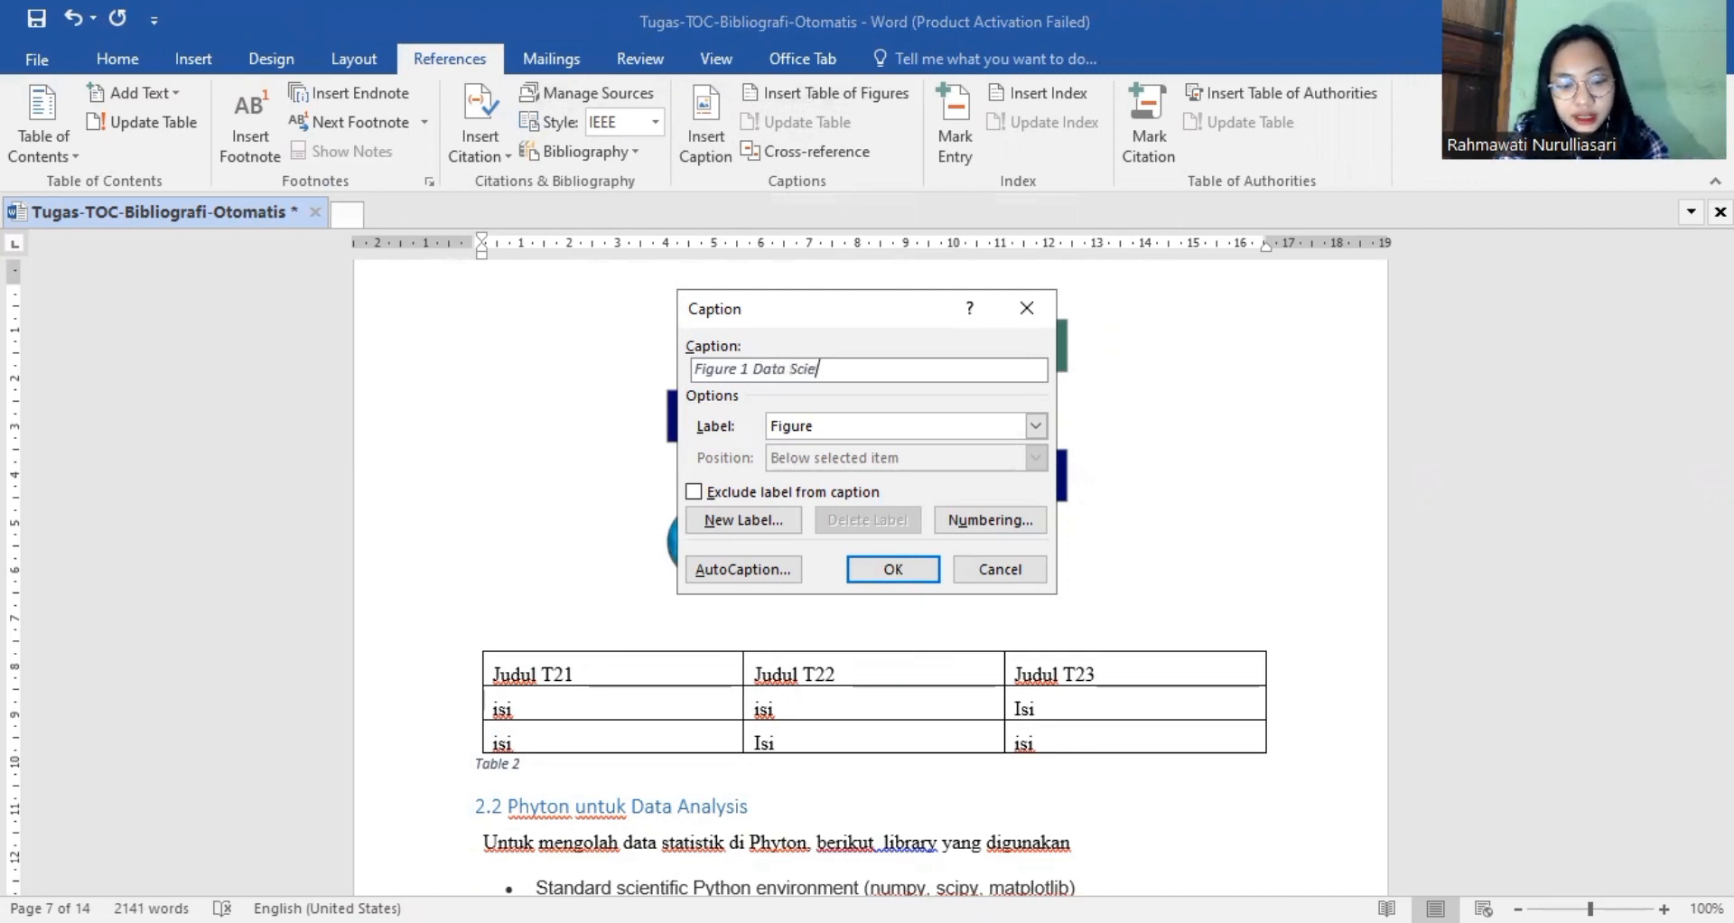
text(nce Pro)
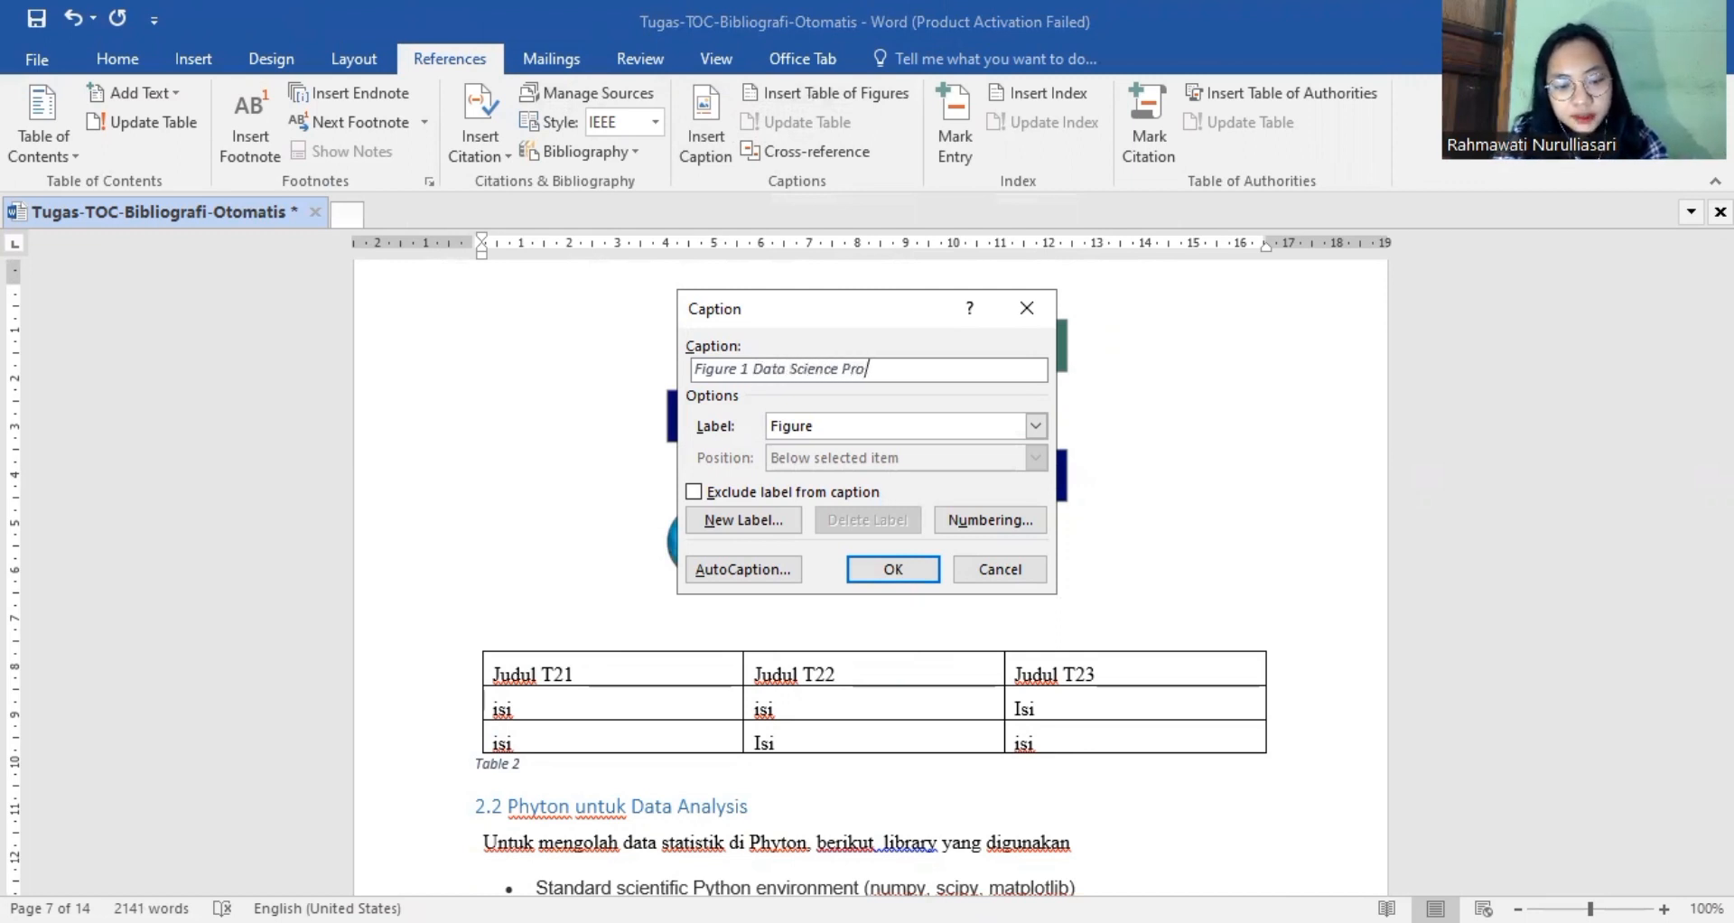
text(cess)
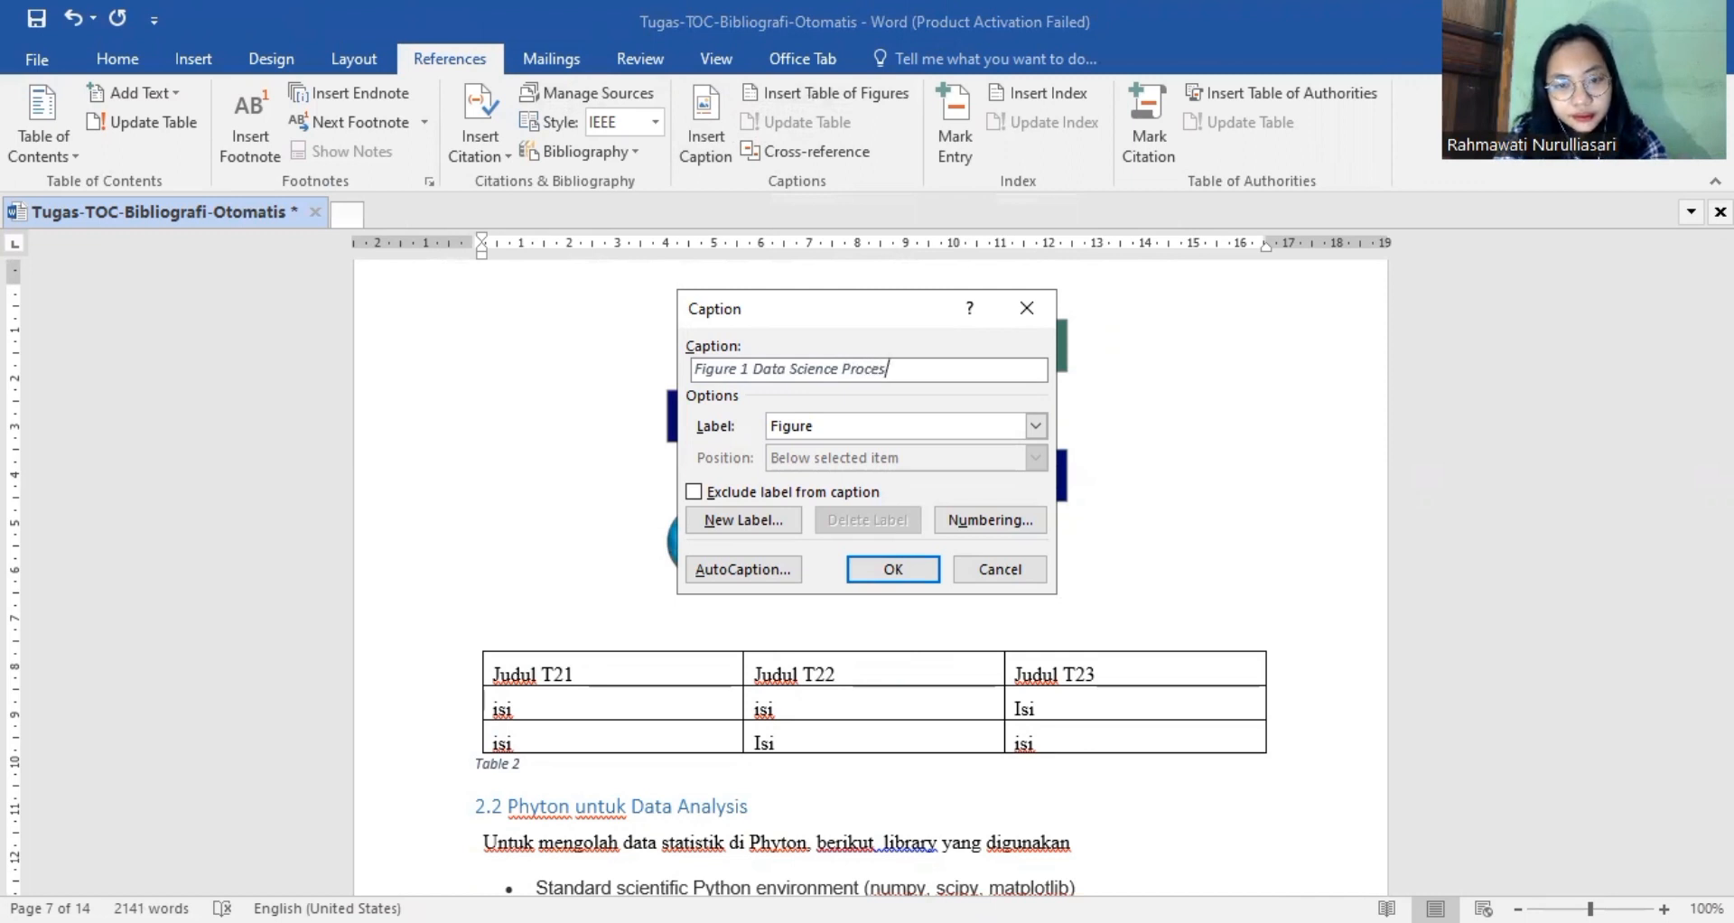
click(919, 576)
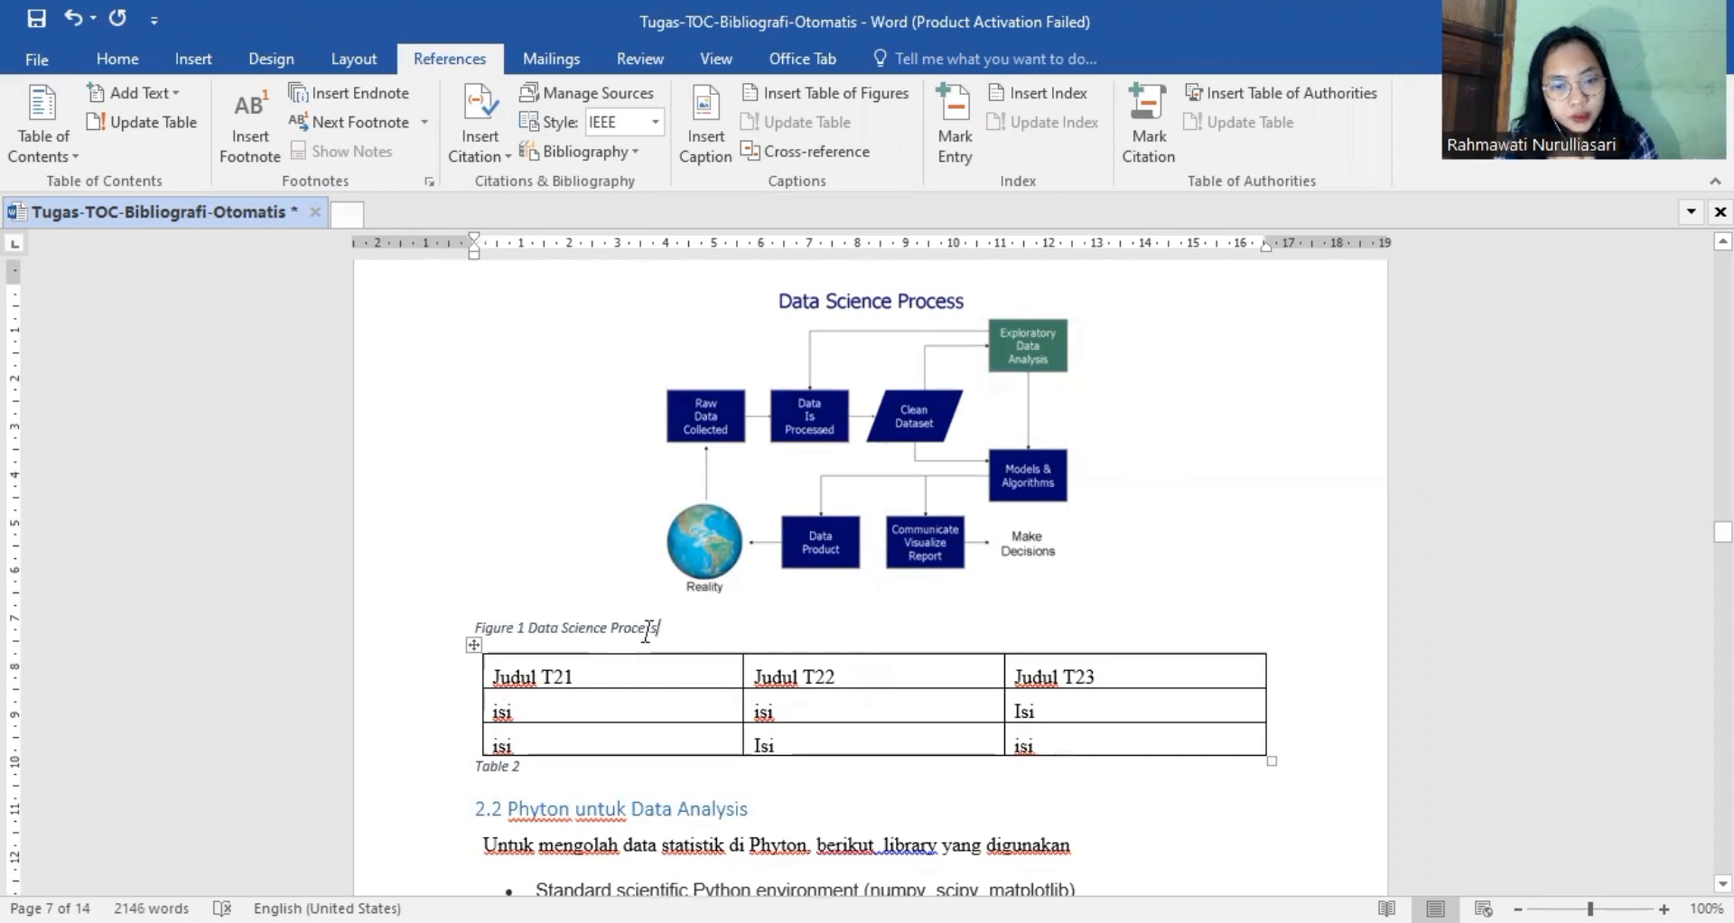
Center the "Data Science Process" caption under its diagram on page 7.
drag(636, 630, 453, 621)
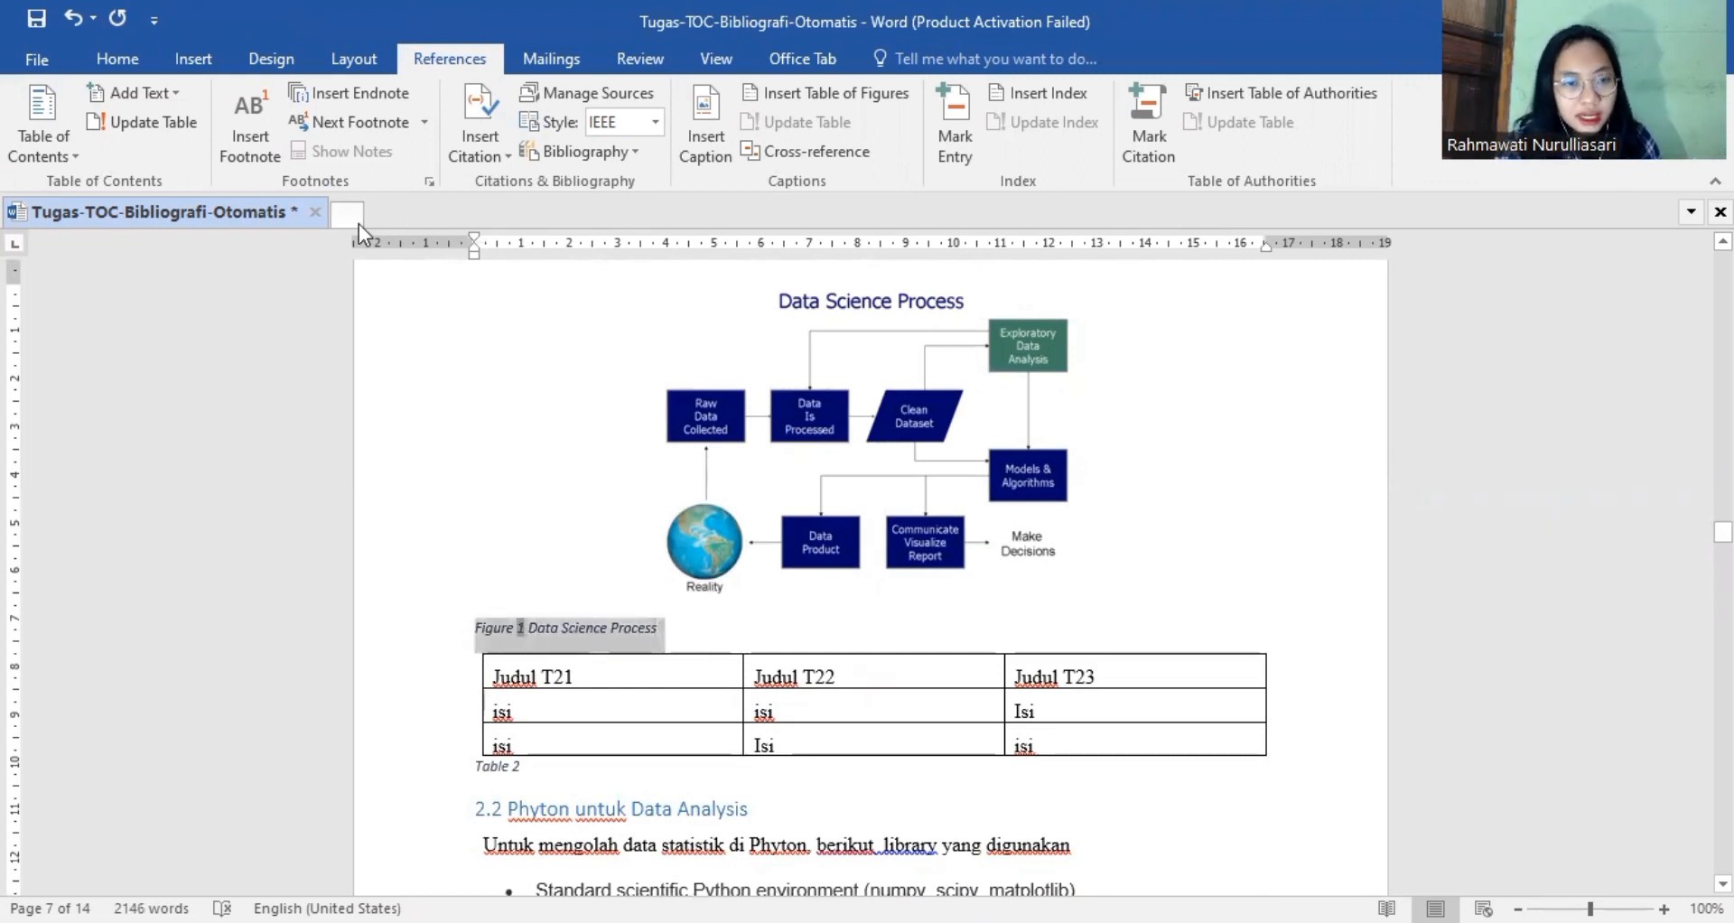
click(117, 58)
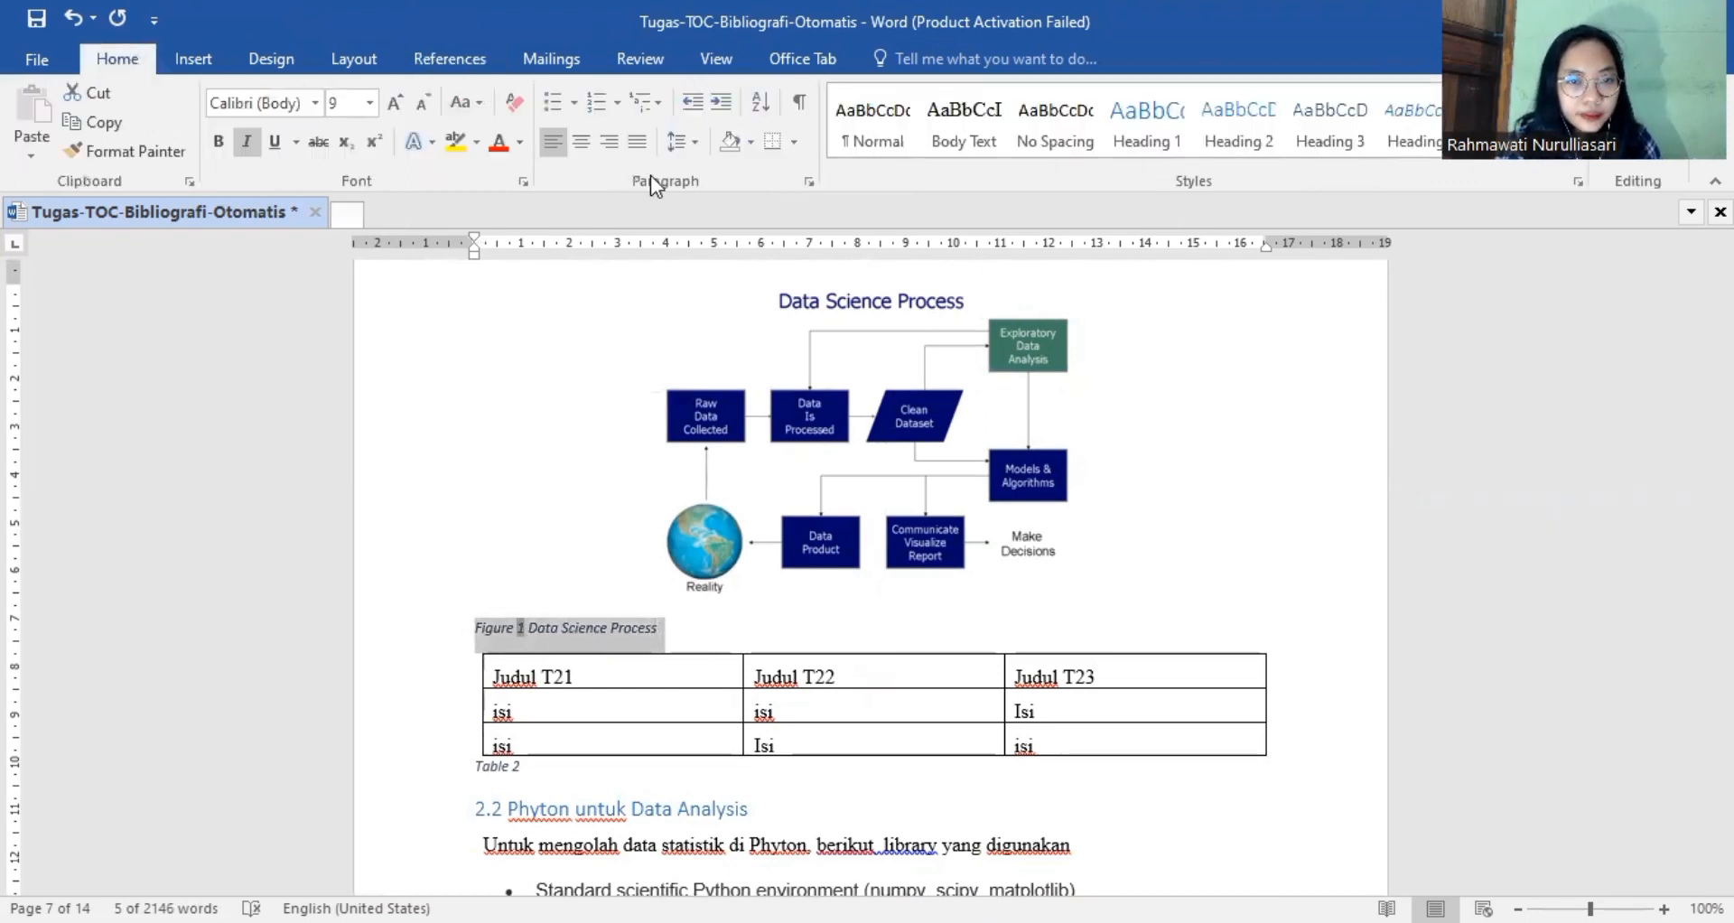
click(581, 143)
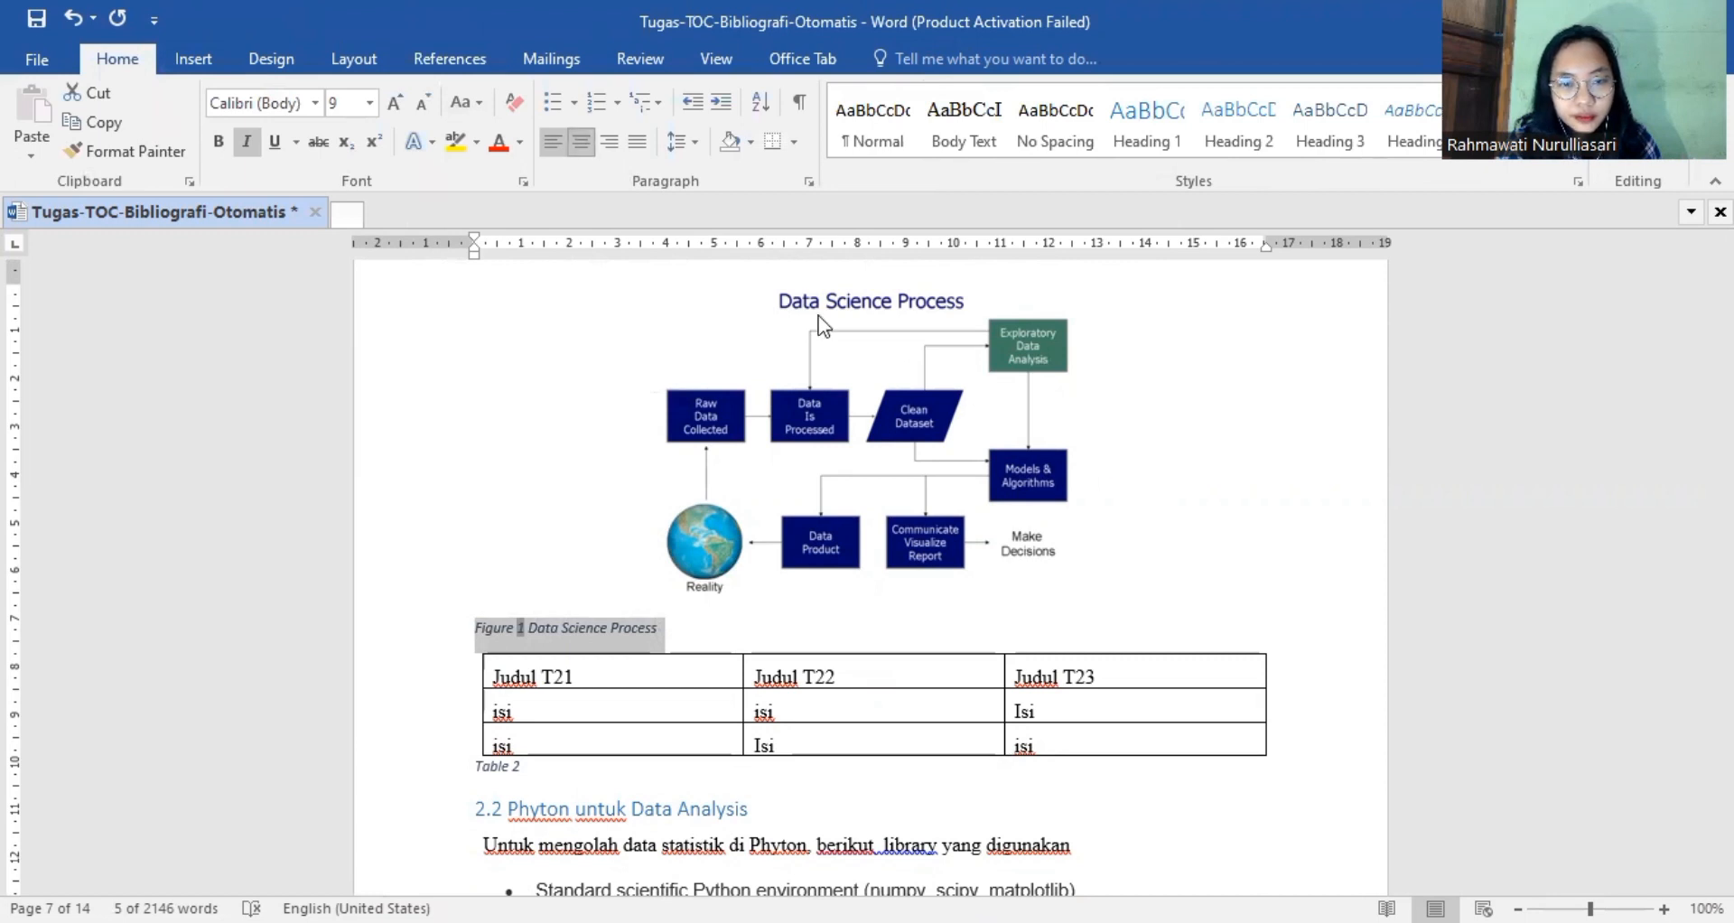
click(1140, 397)
Insert a Figure caption reading "Dataframe" on a new line below the brain_size.csv example at the end of page 7.
scroll(1030, 497, up, 6)
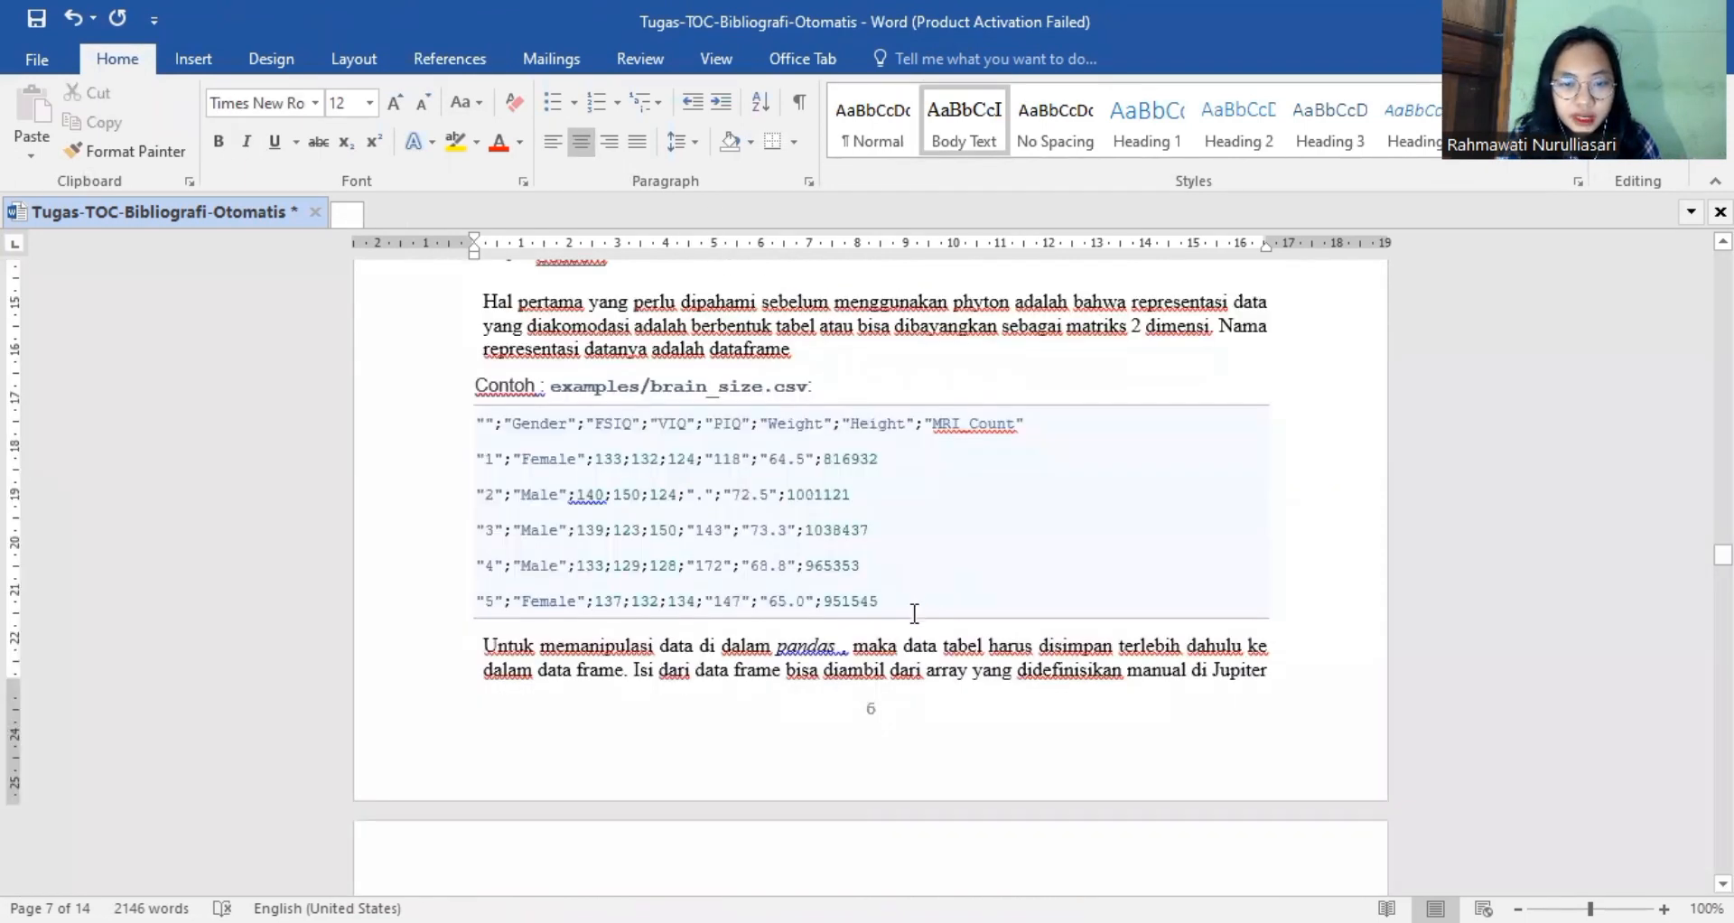
click(914, 613)
key(Return)
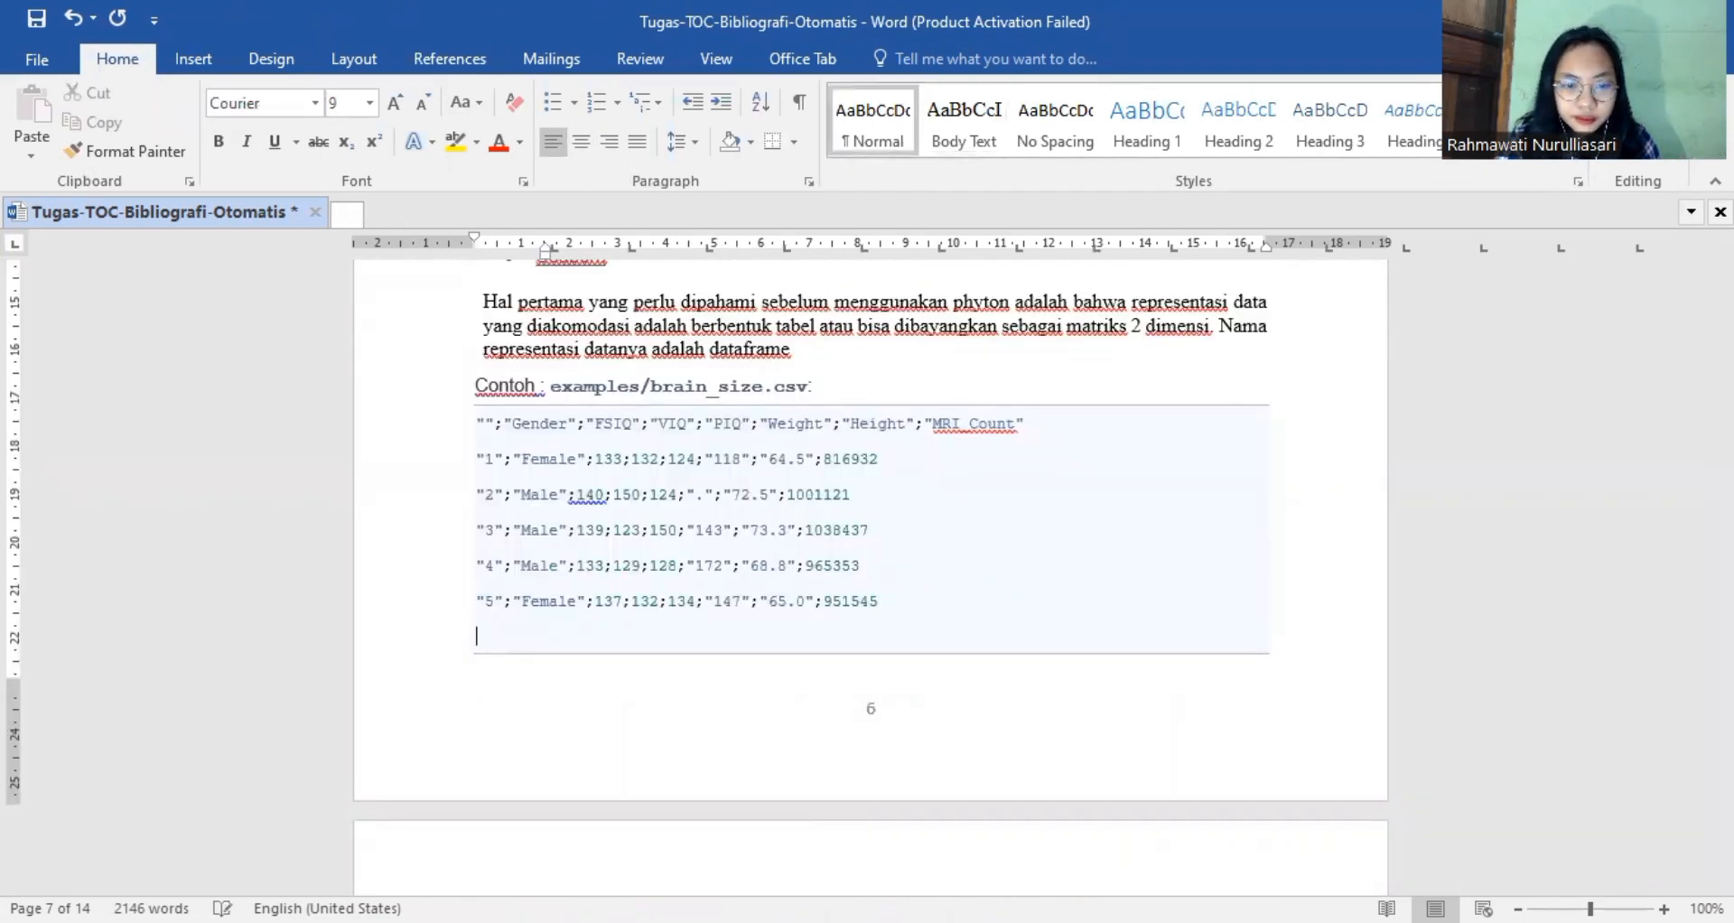
click(471, 62)
click(705, 126)
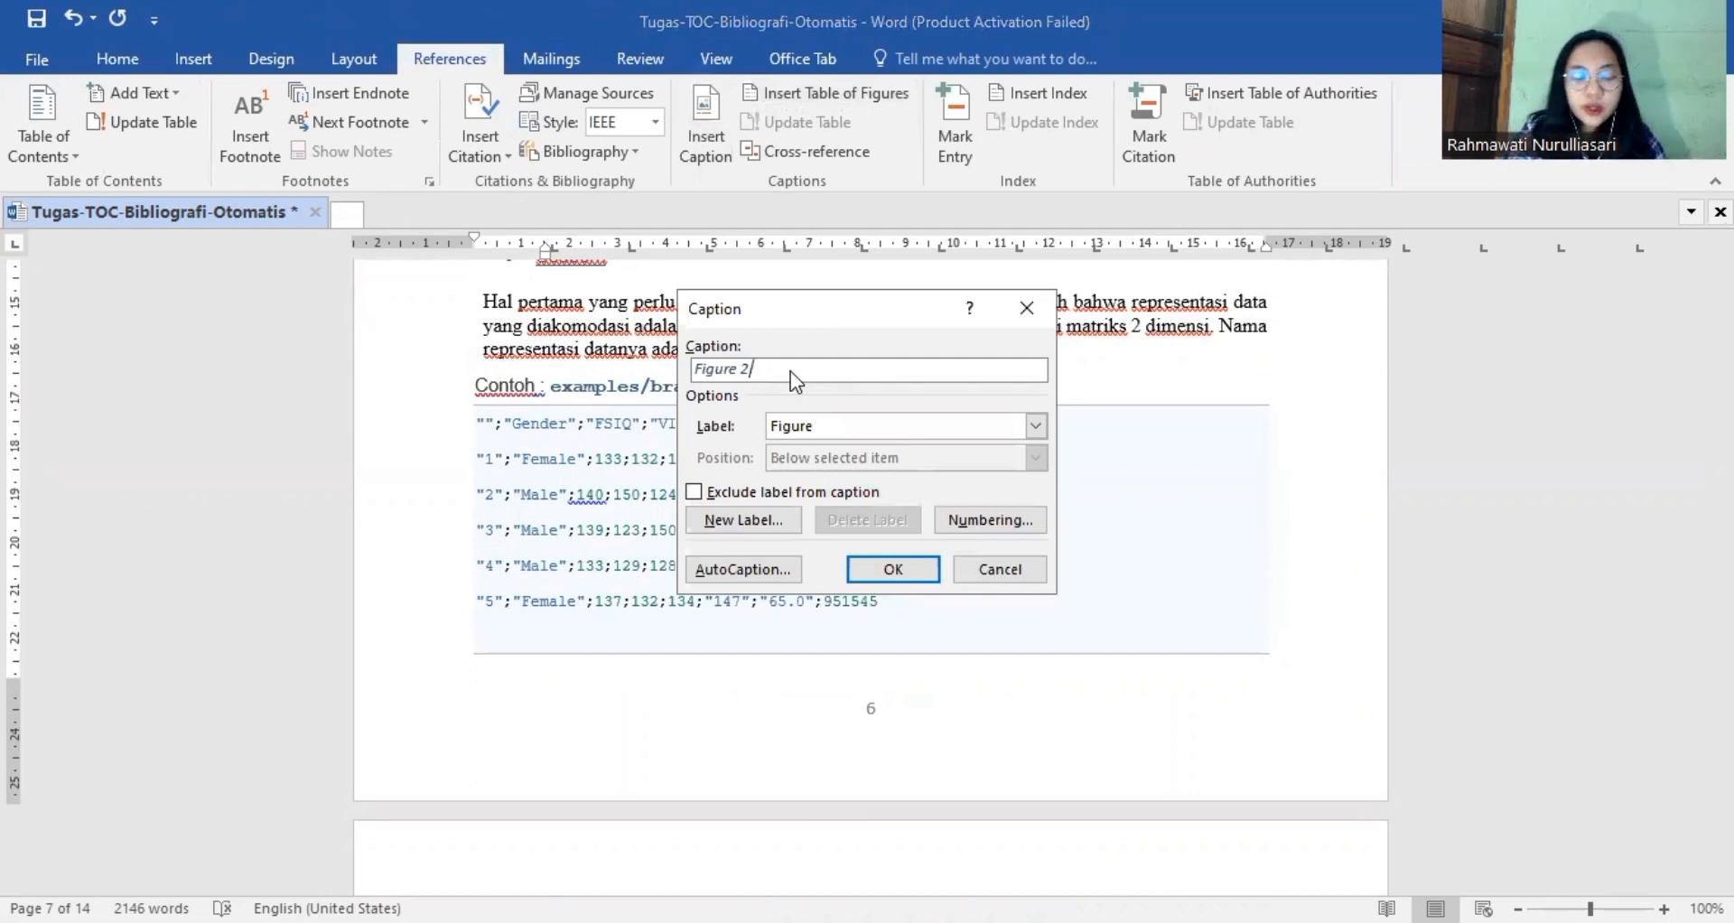
text(D)
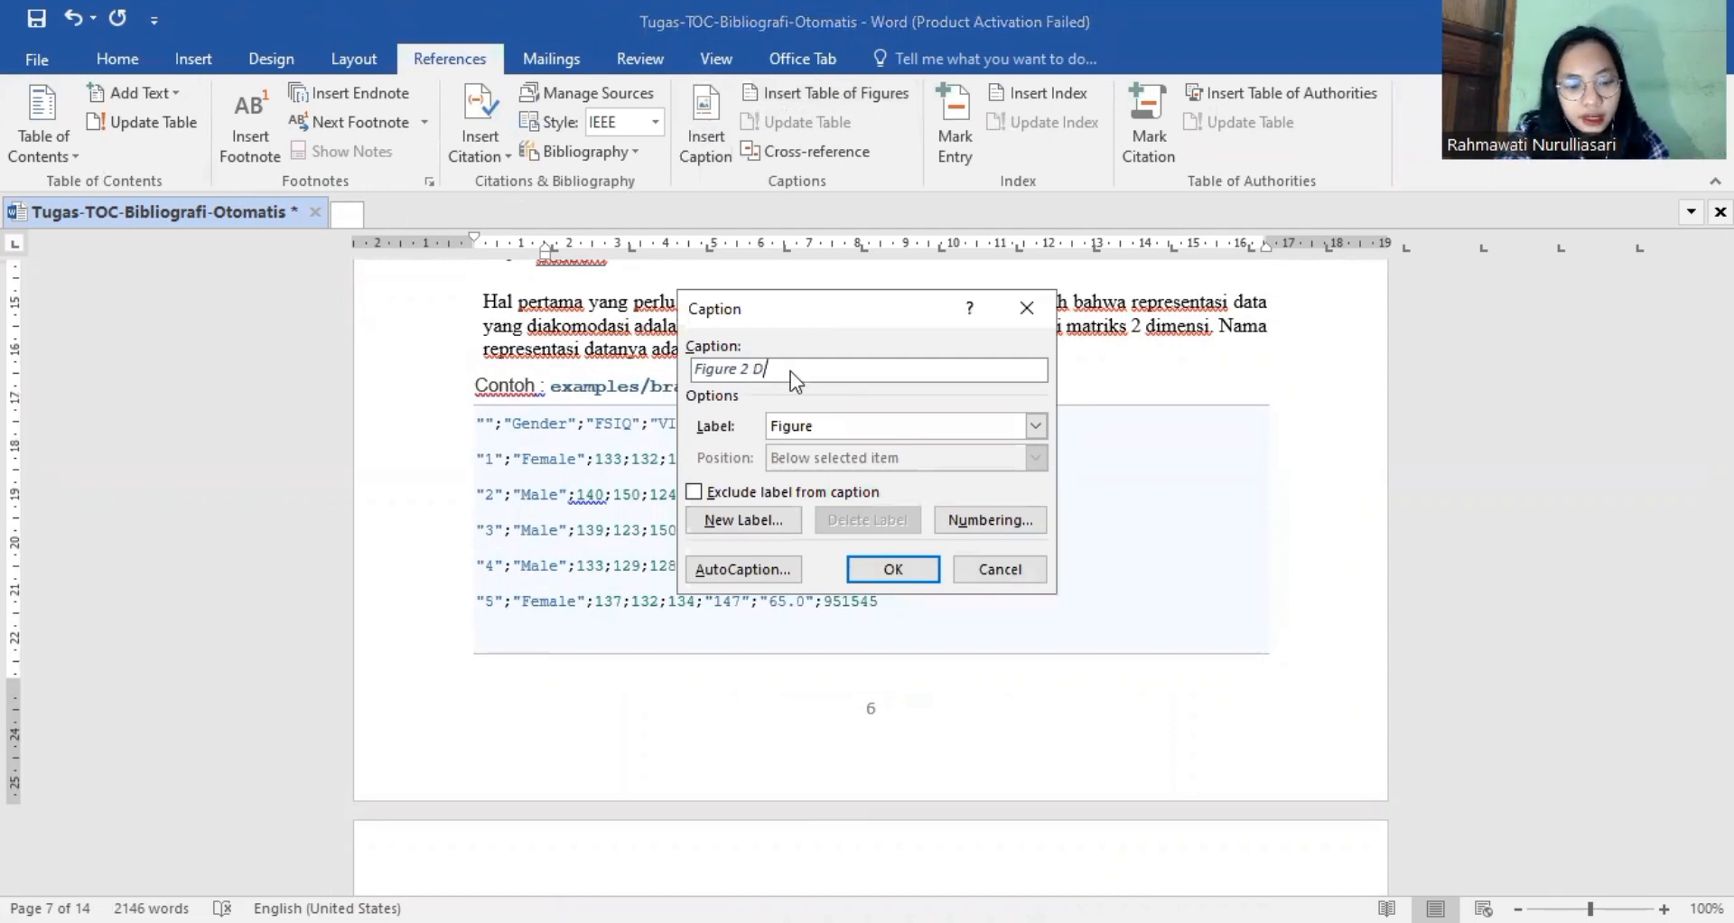
text(ataframe)
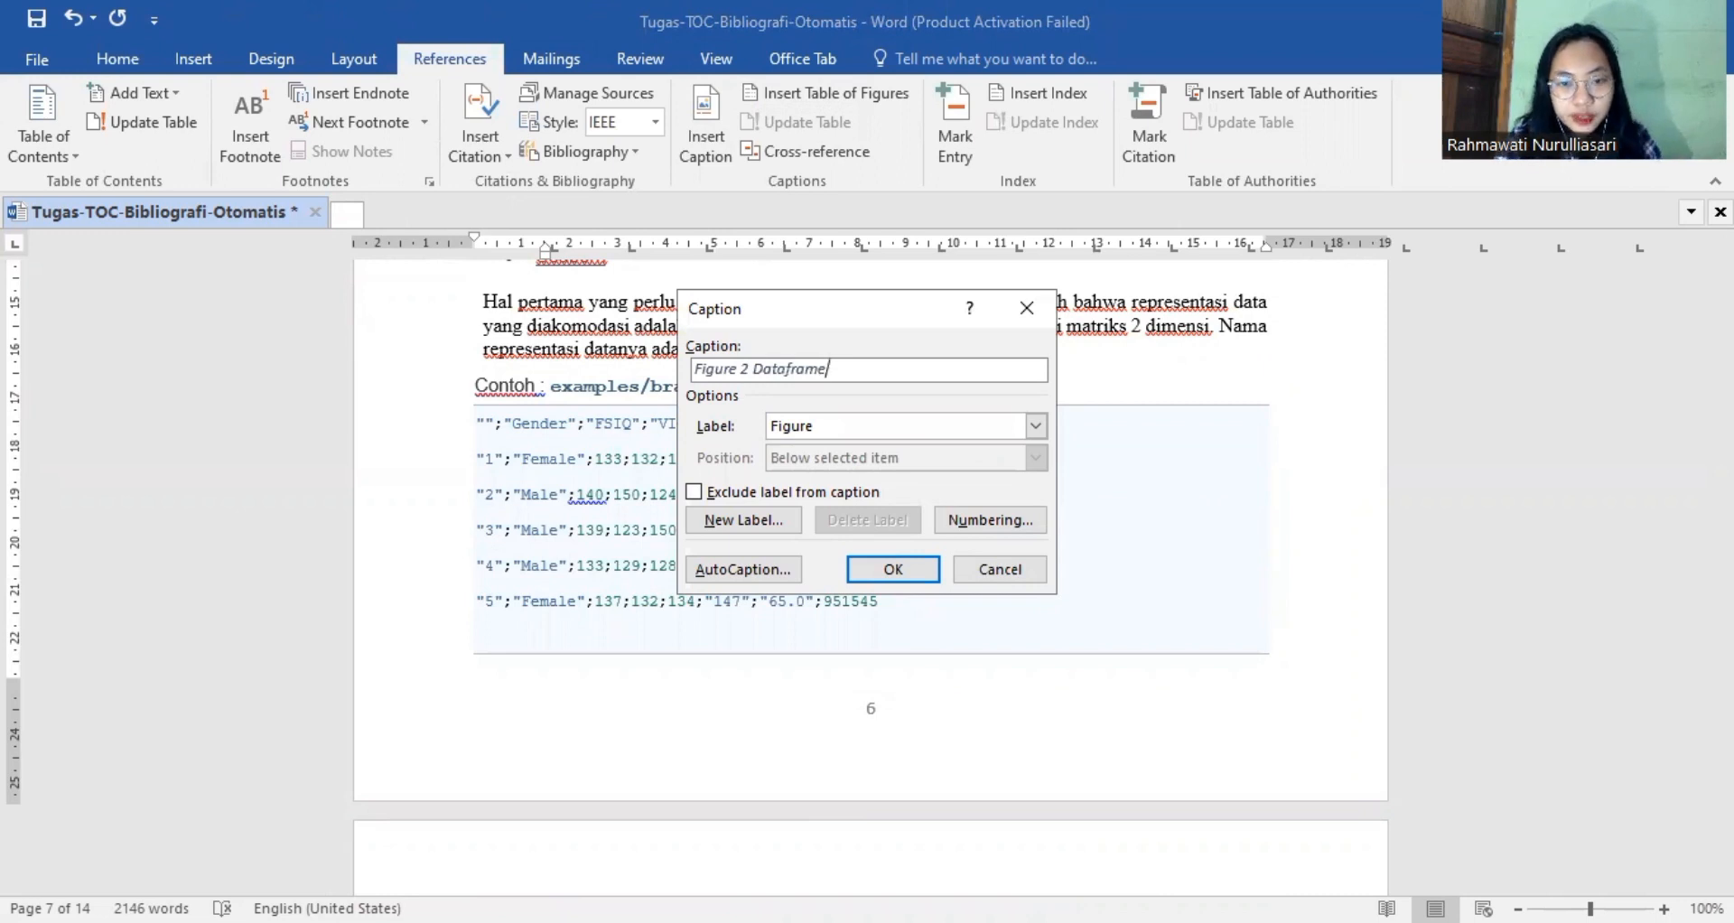
click(903, 566)
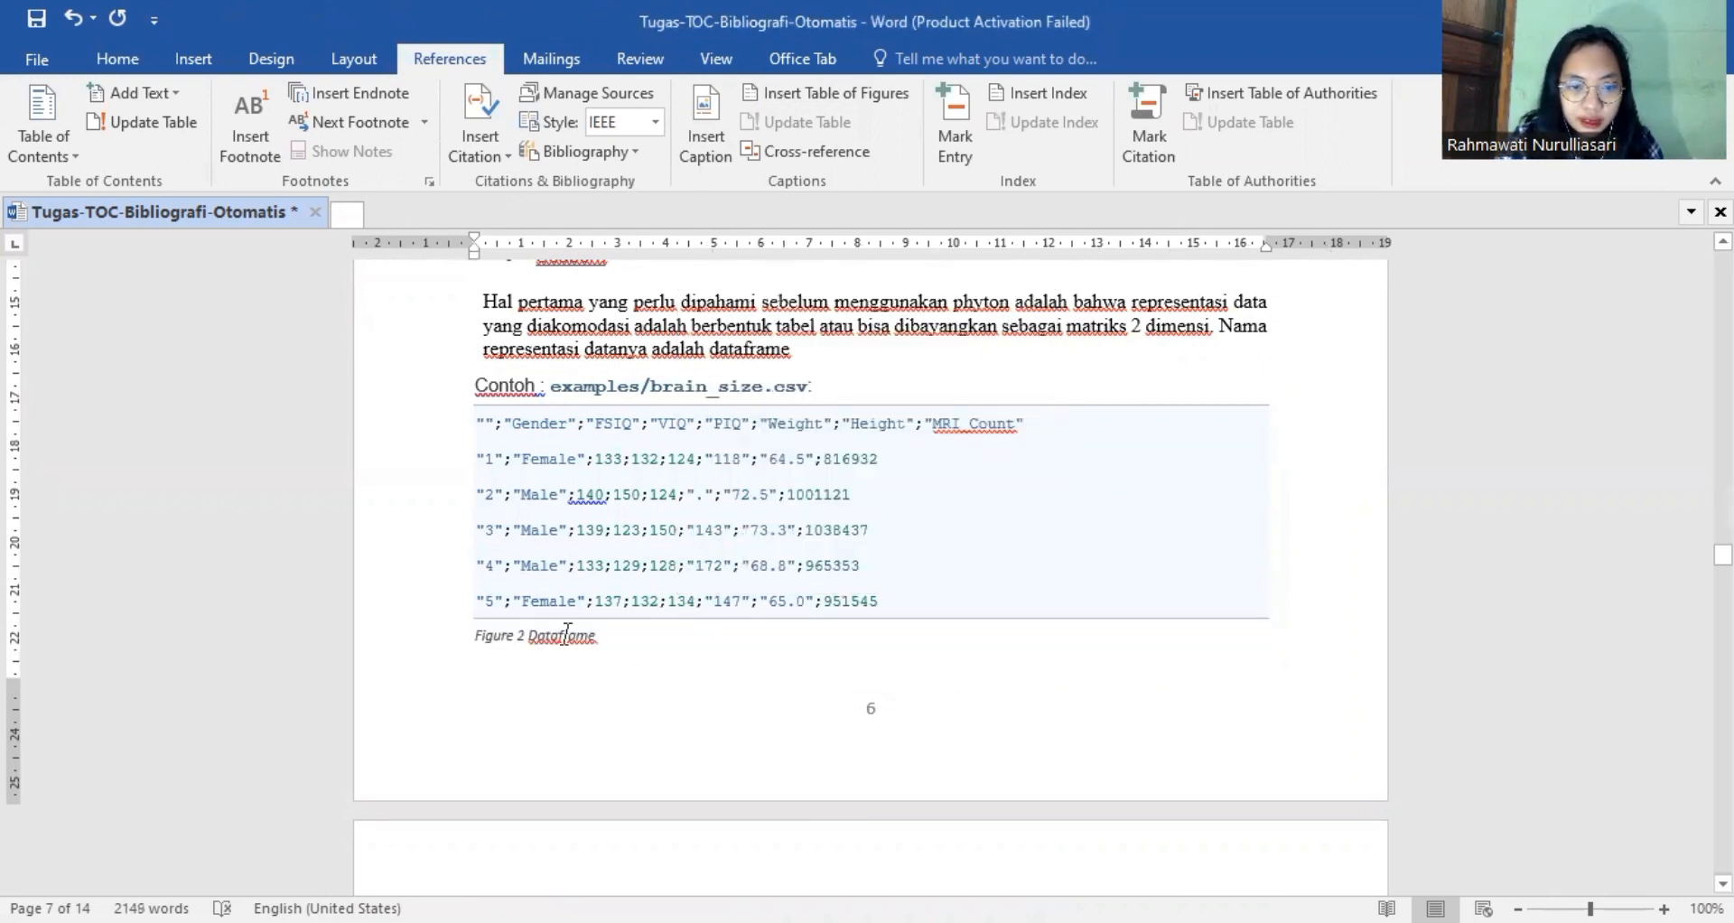
Center the "Dataframe" caption below the brain_size.csv example.
triple_click(566, 632)
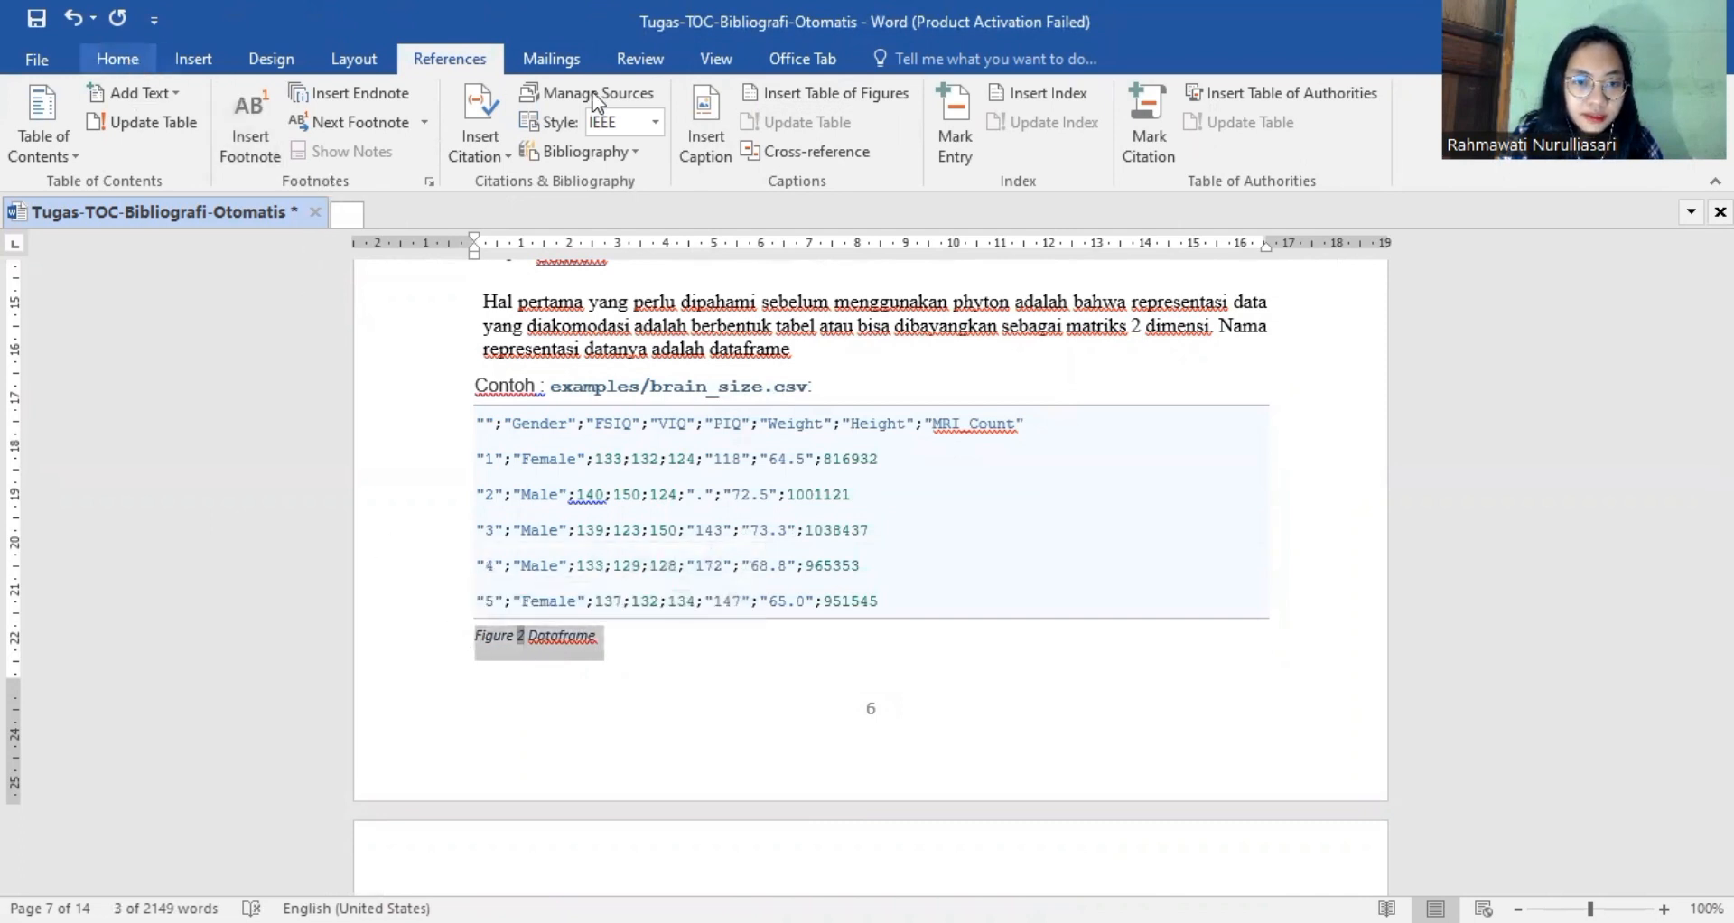
scroll(593, 99, up, 4)
click(571, 143)
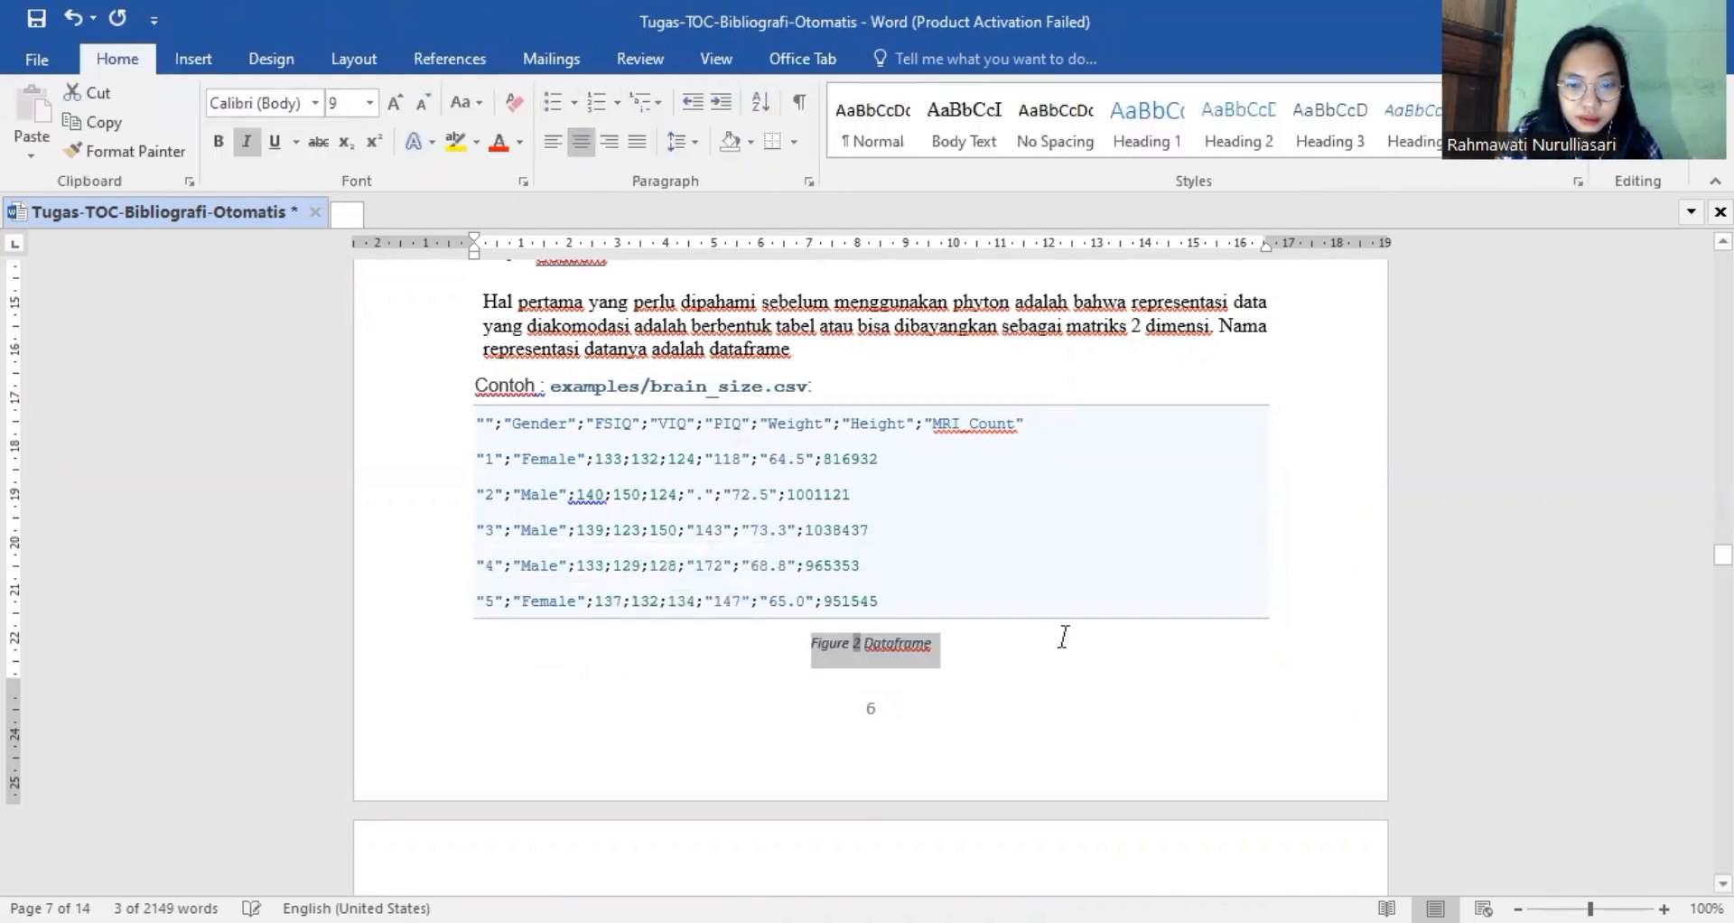
click(1097, 703)
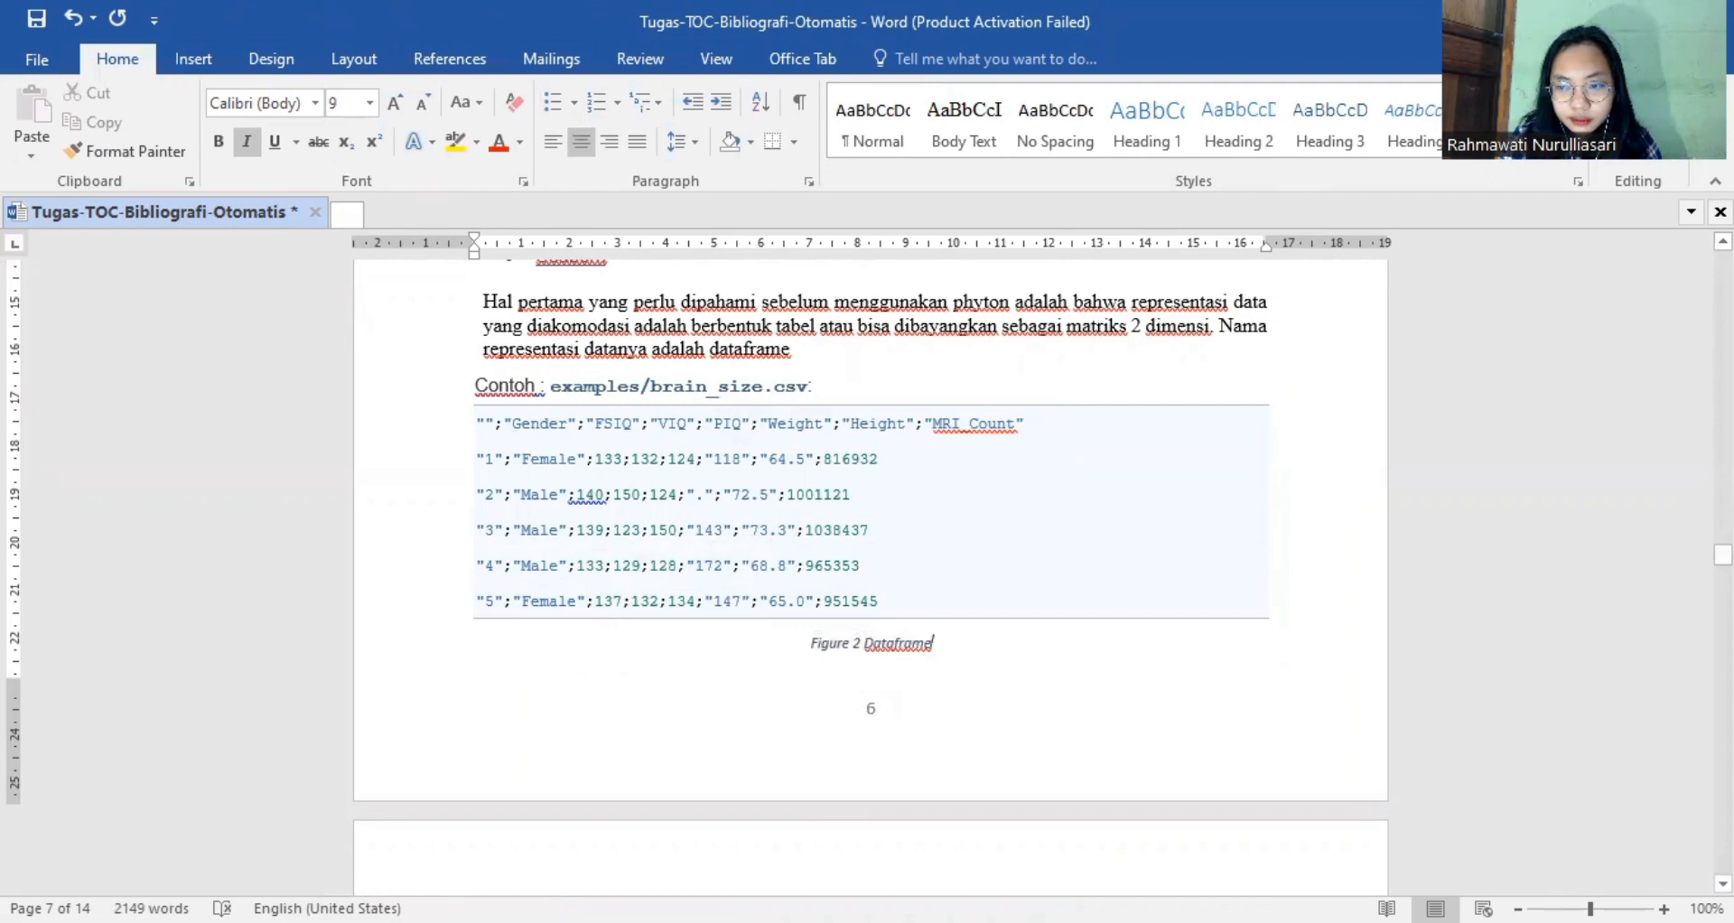
Insert a Figure caption reading "Data Frame Pandas" on a new line below the first picture on page 8.
mouse_move(1722, 554)
mouse_down()
mouse_move(1723, 588)
mouse_move(1722, 572)
mouse_up()
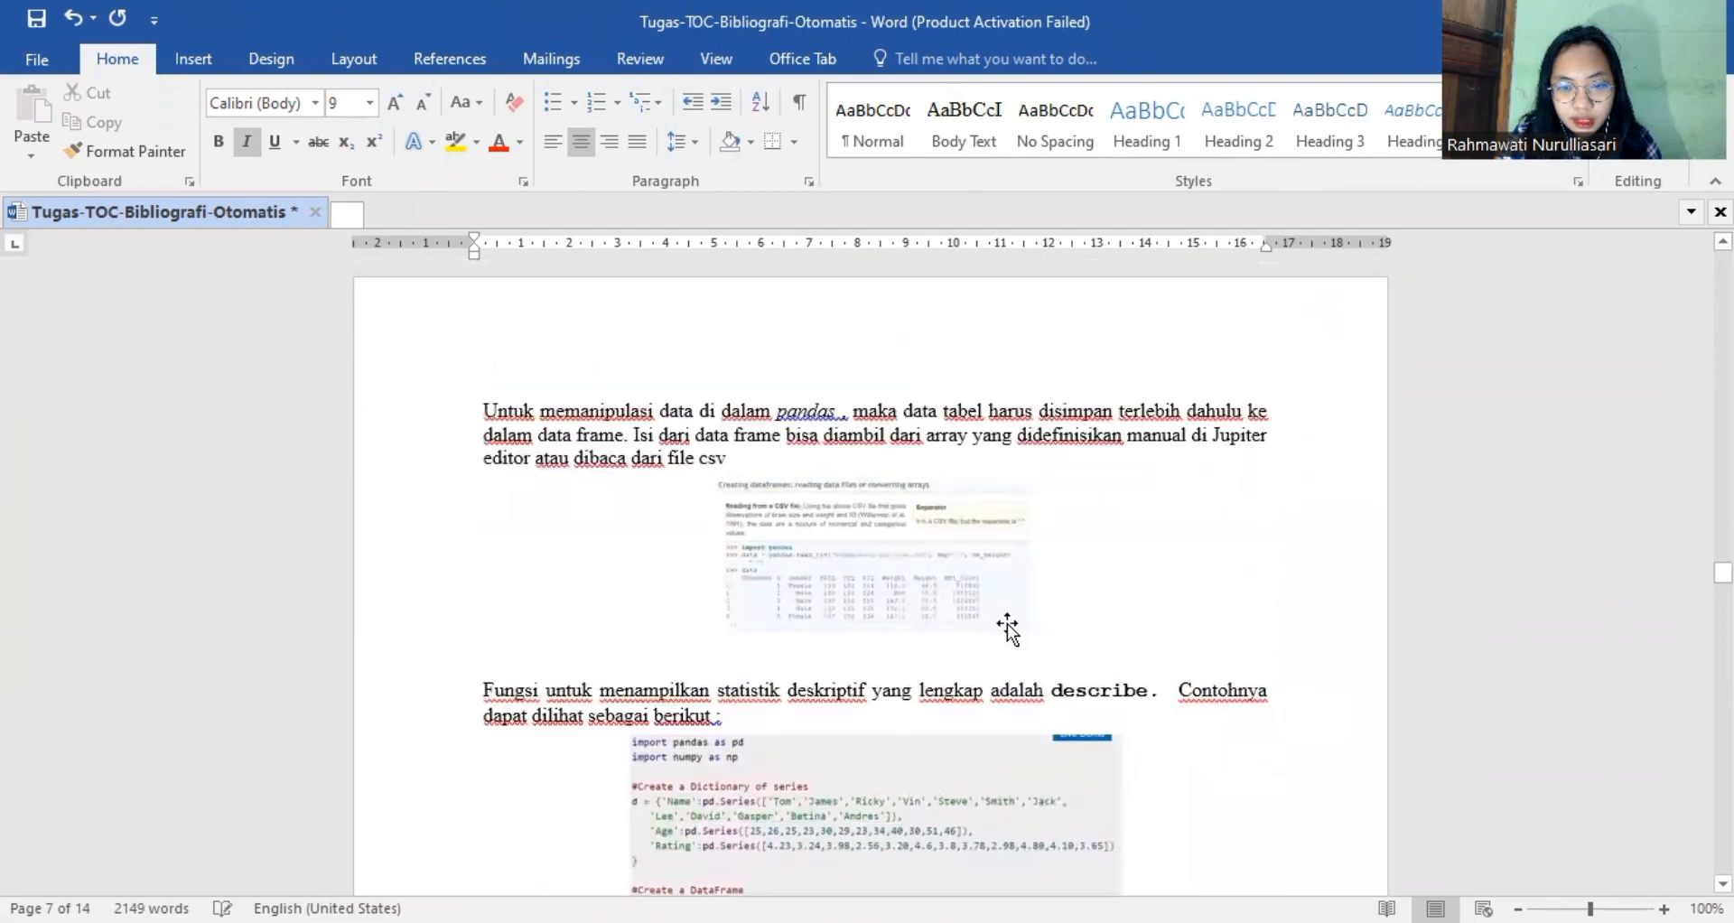
click(984, 621)
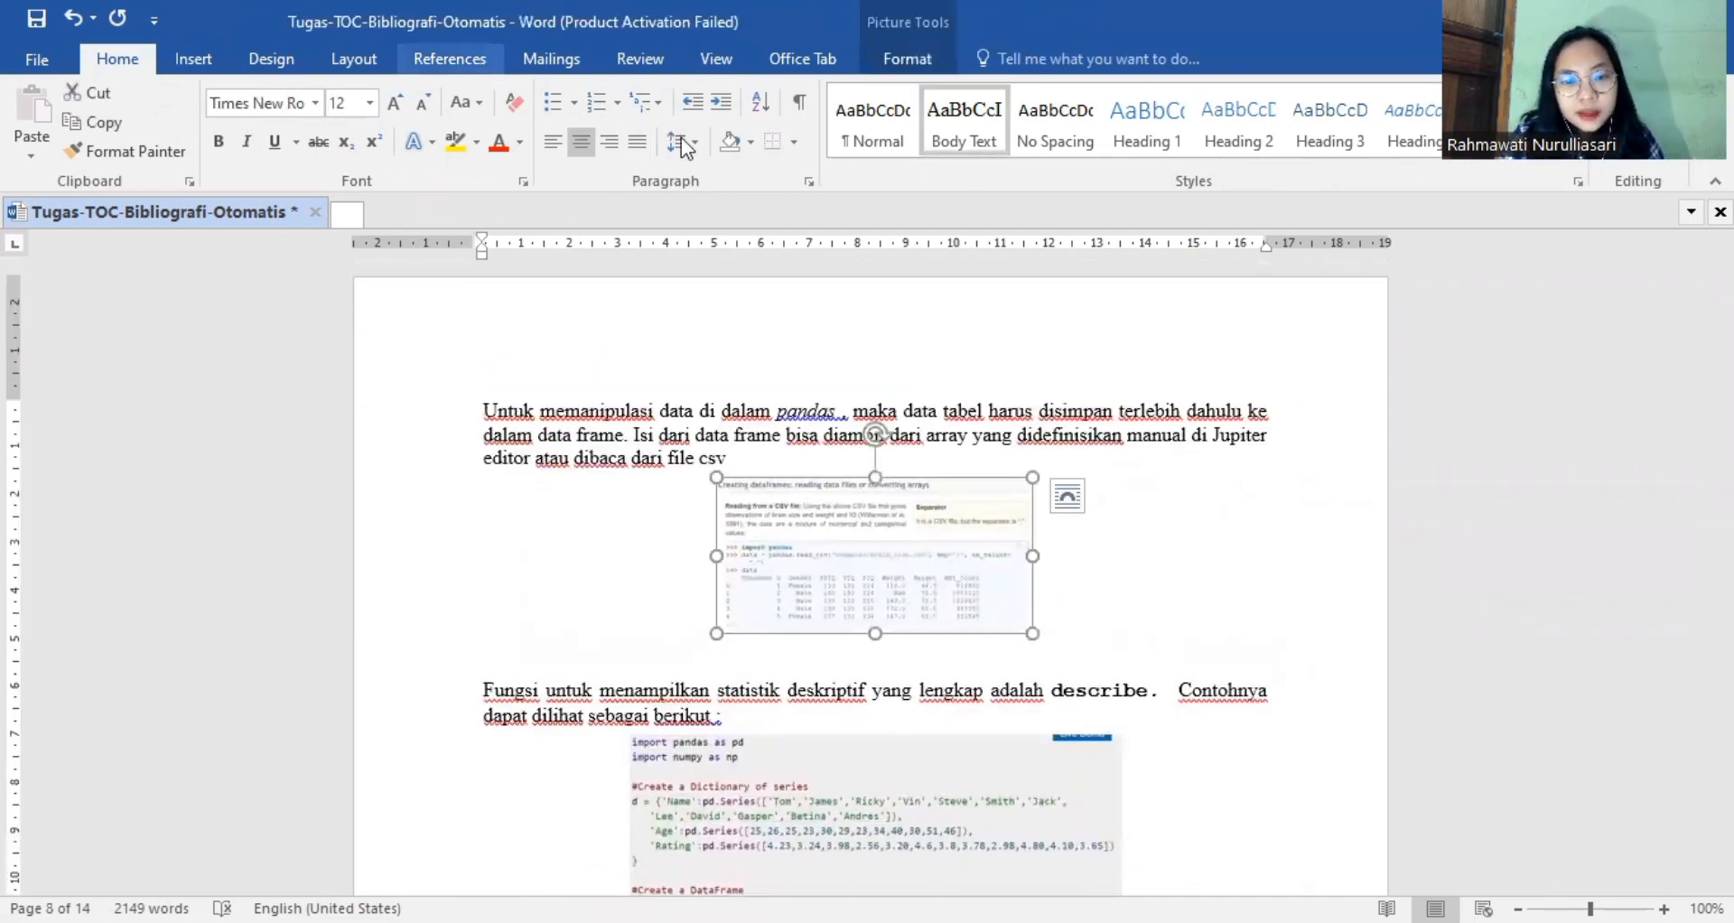
click(1073, 623)
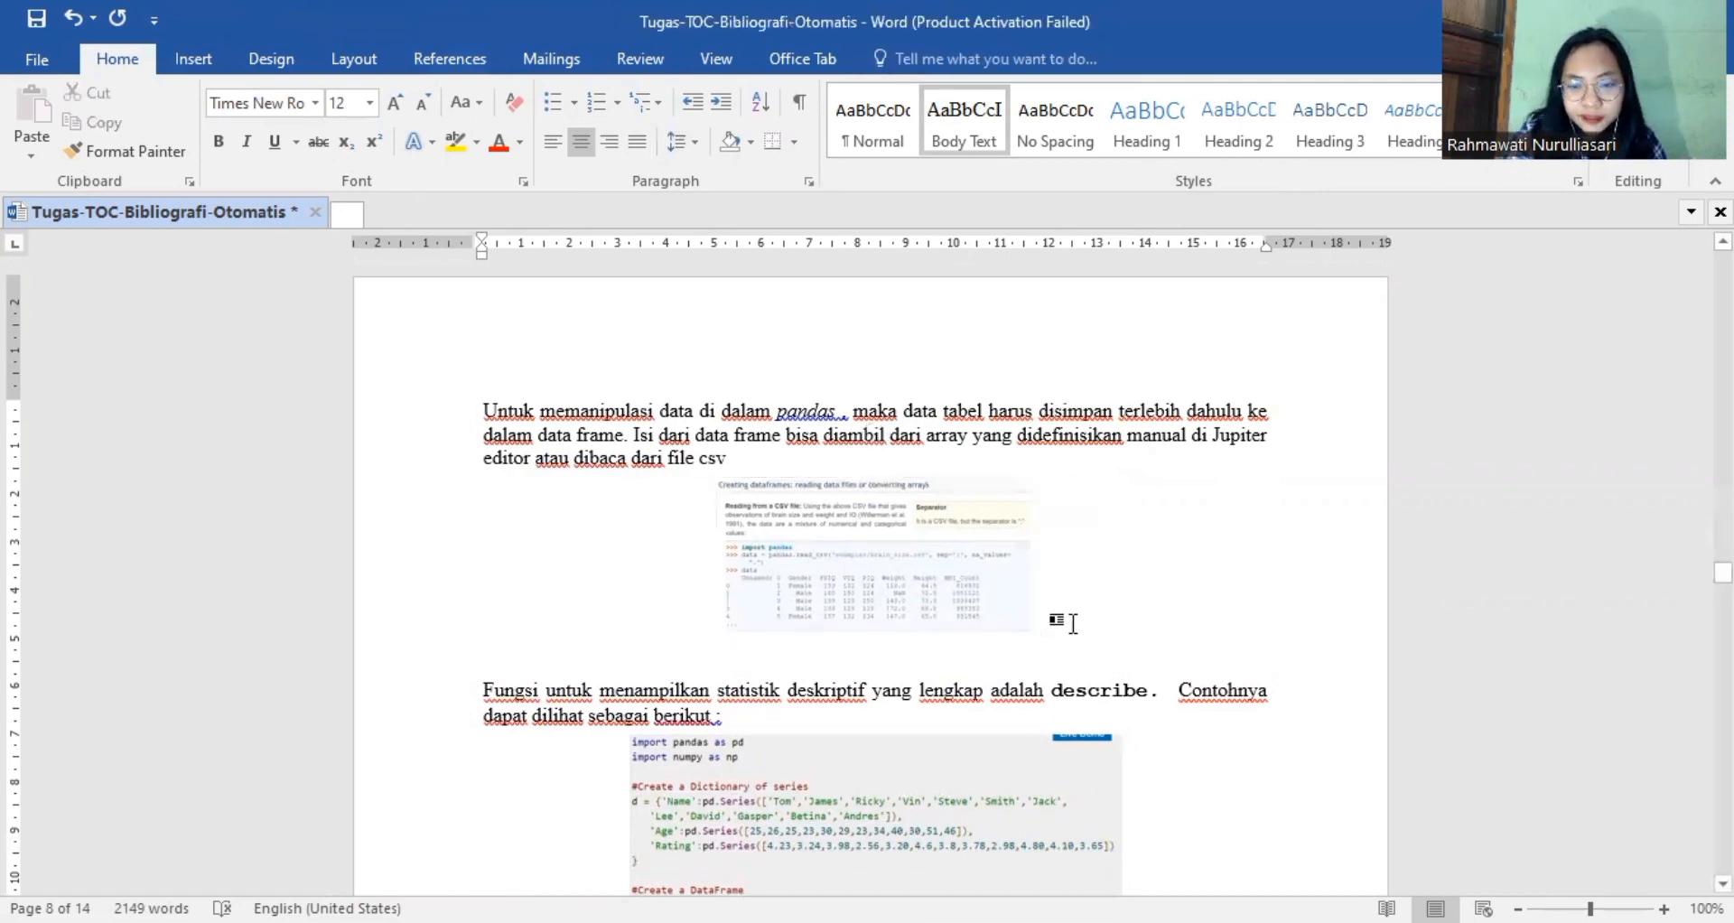
key(Return)
click(447, 56)
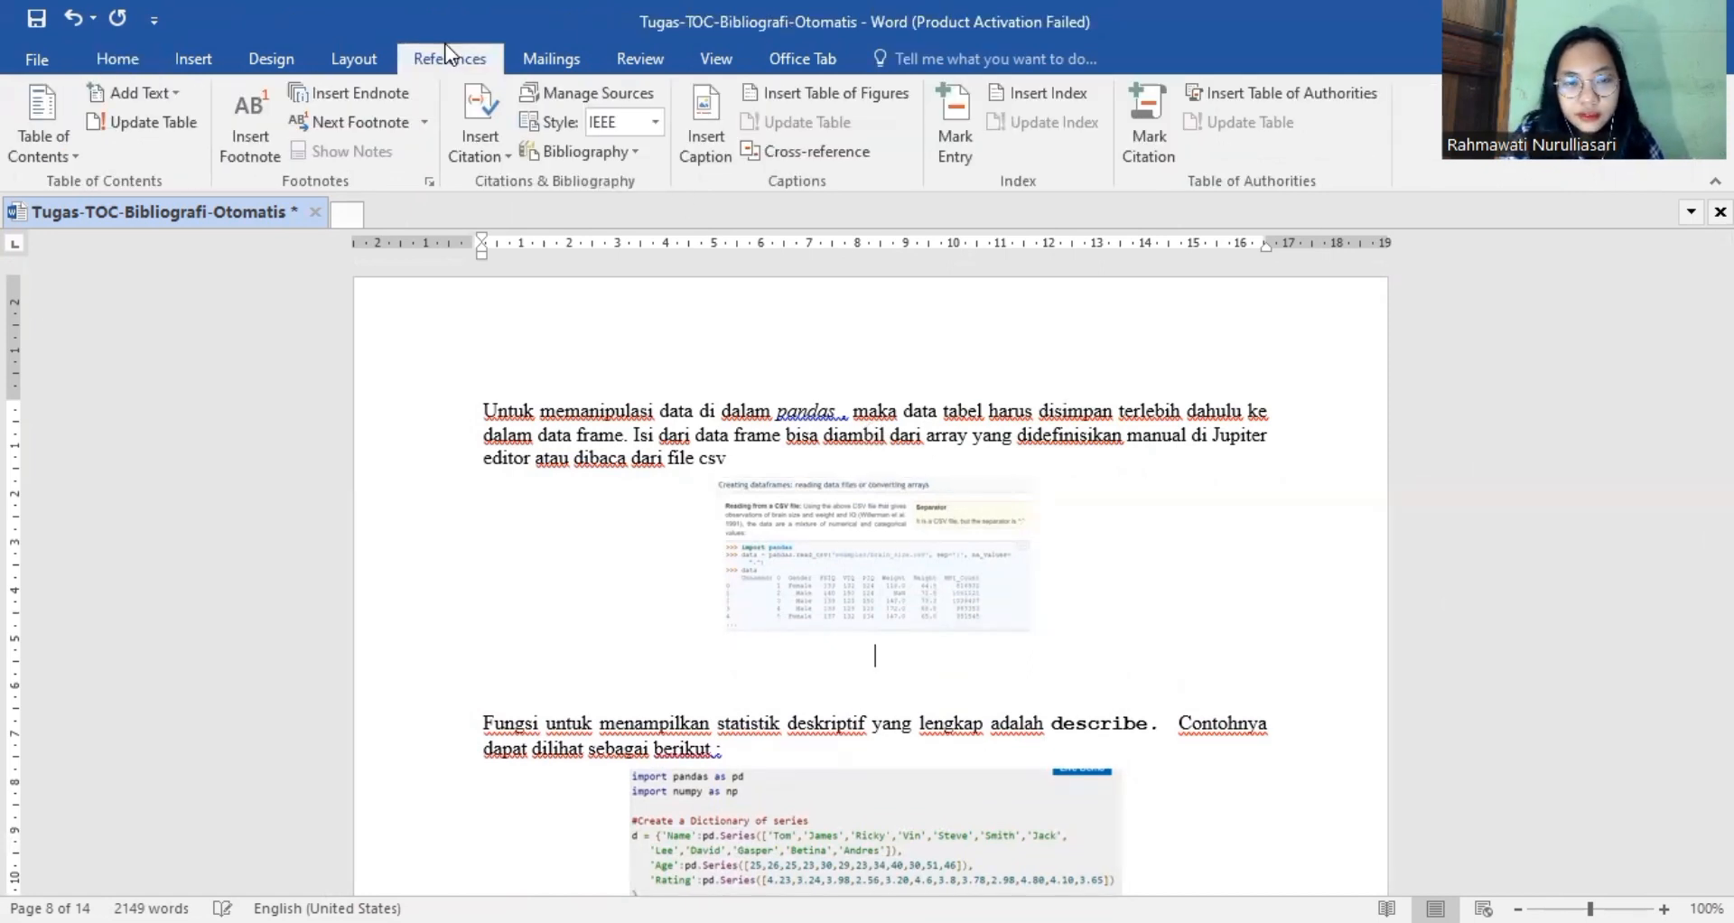
click(713, 109)
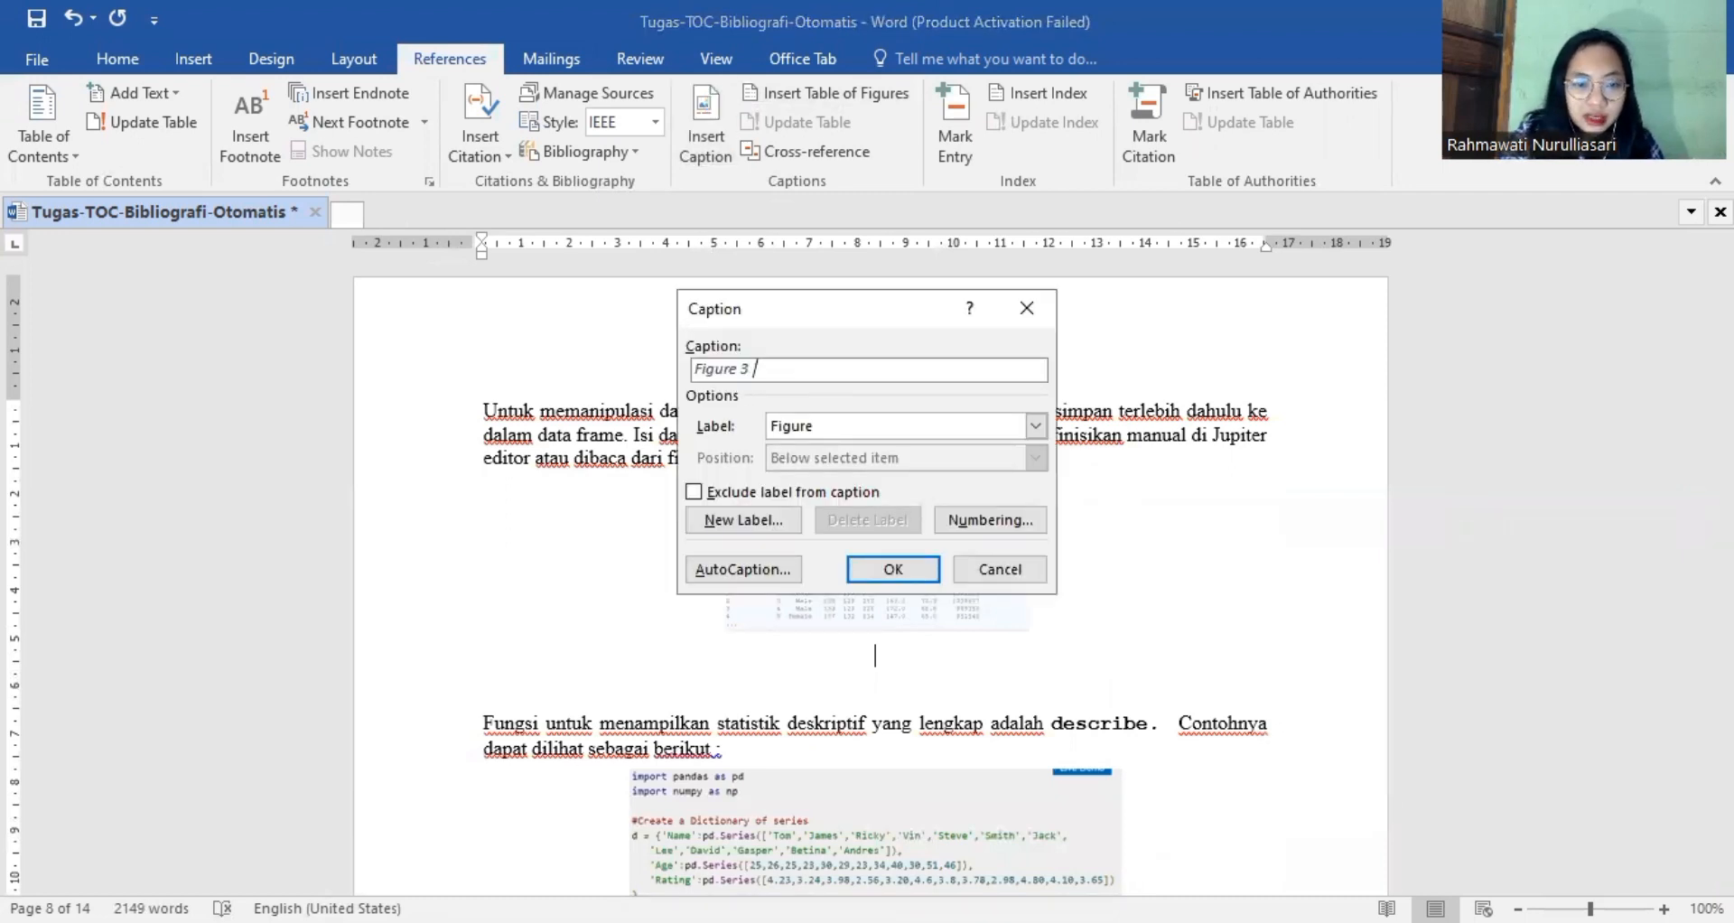
text(Data)
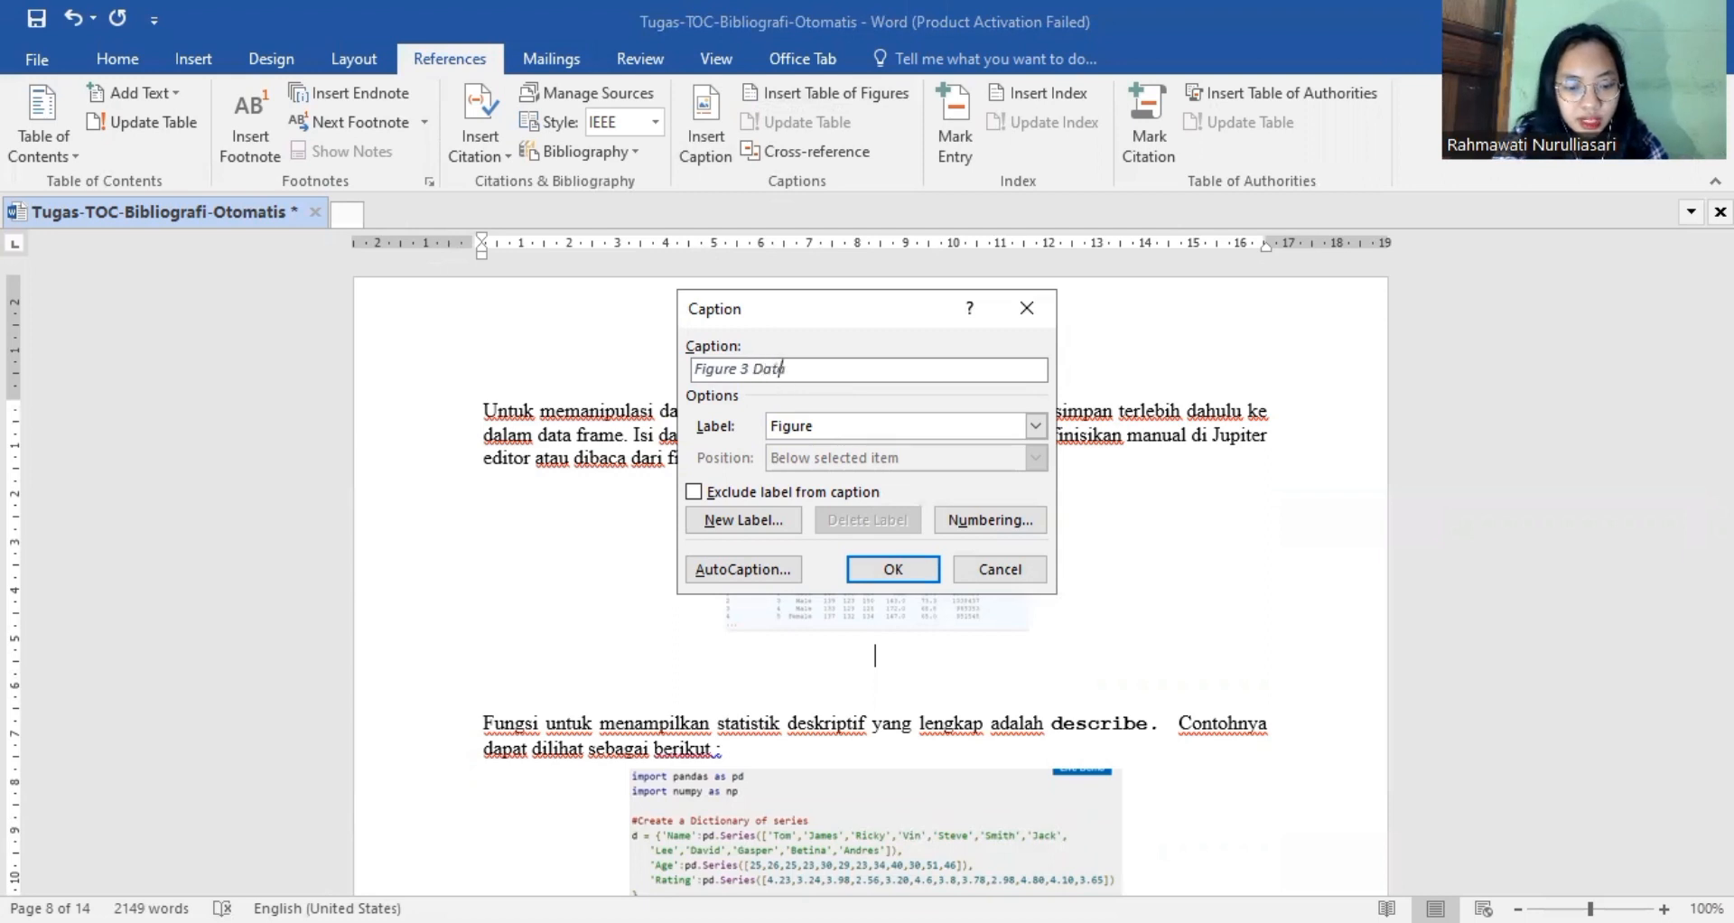
text( Frame )
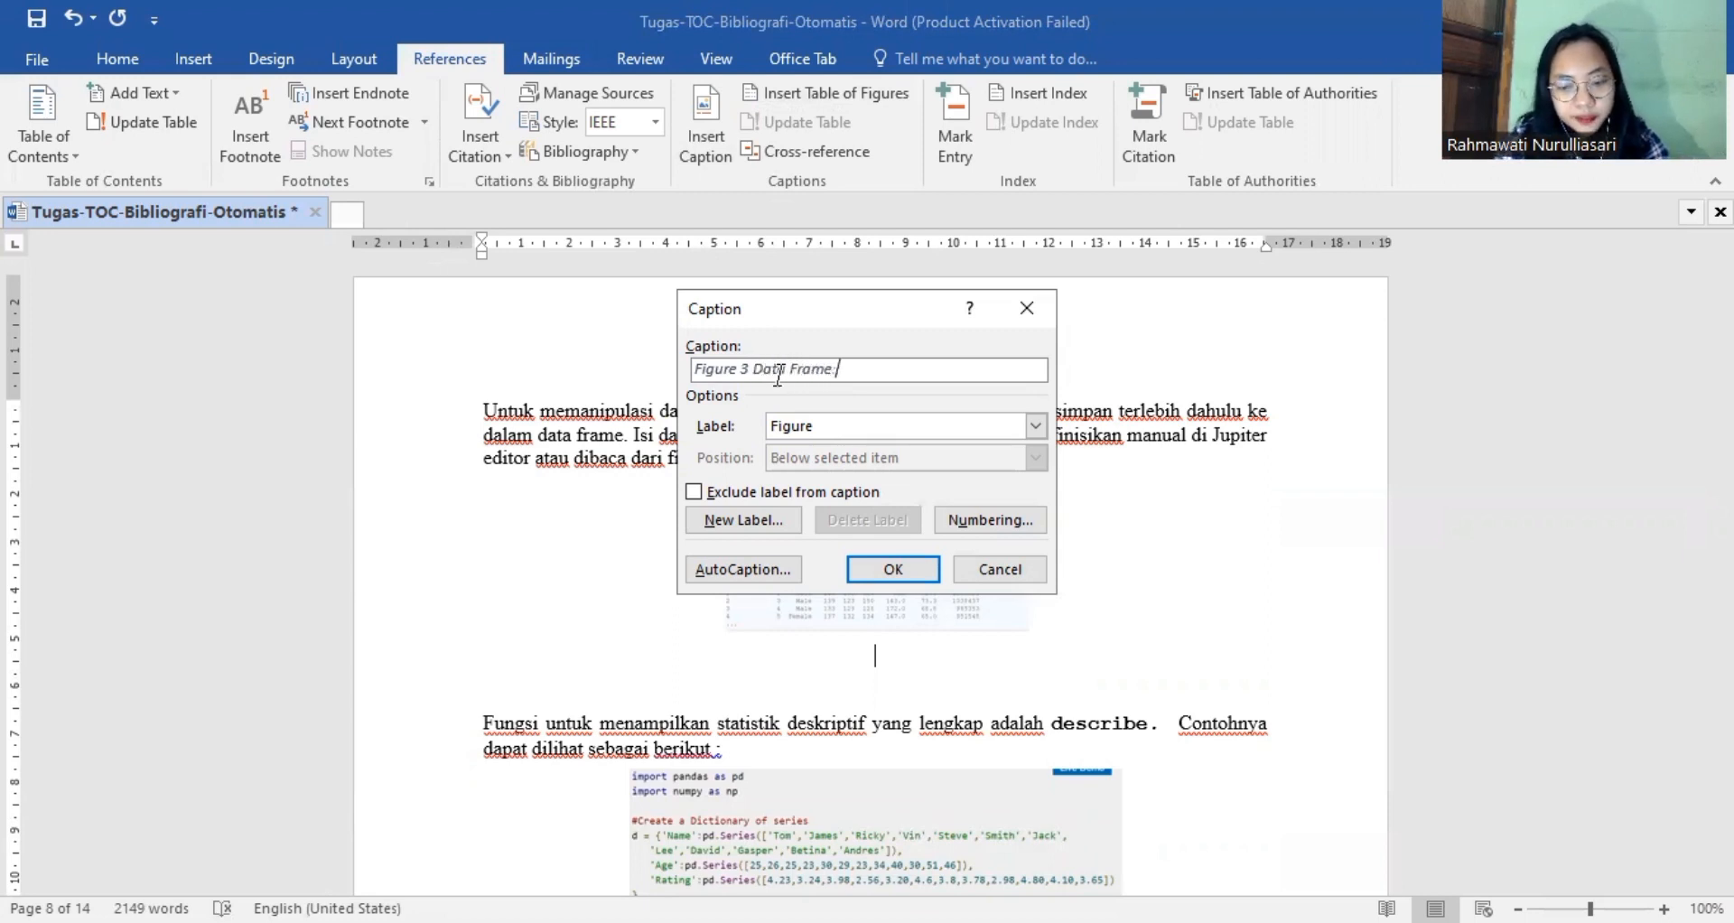
text(Pandos)
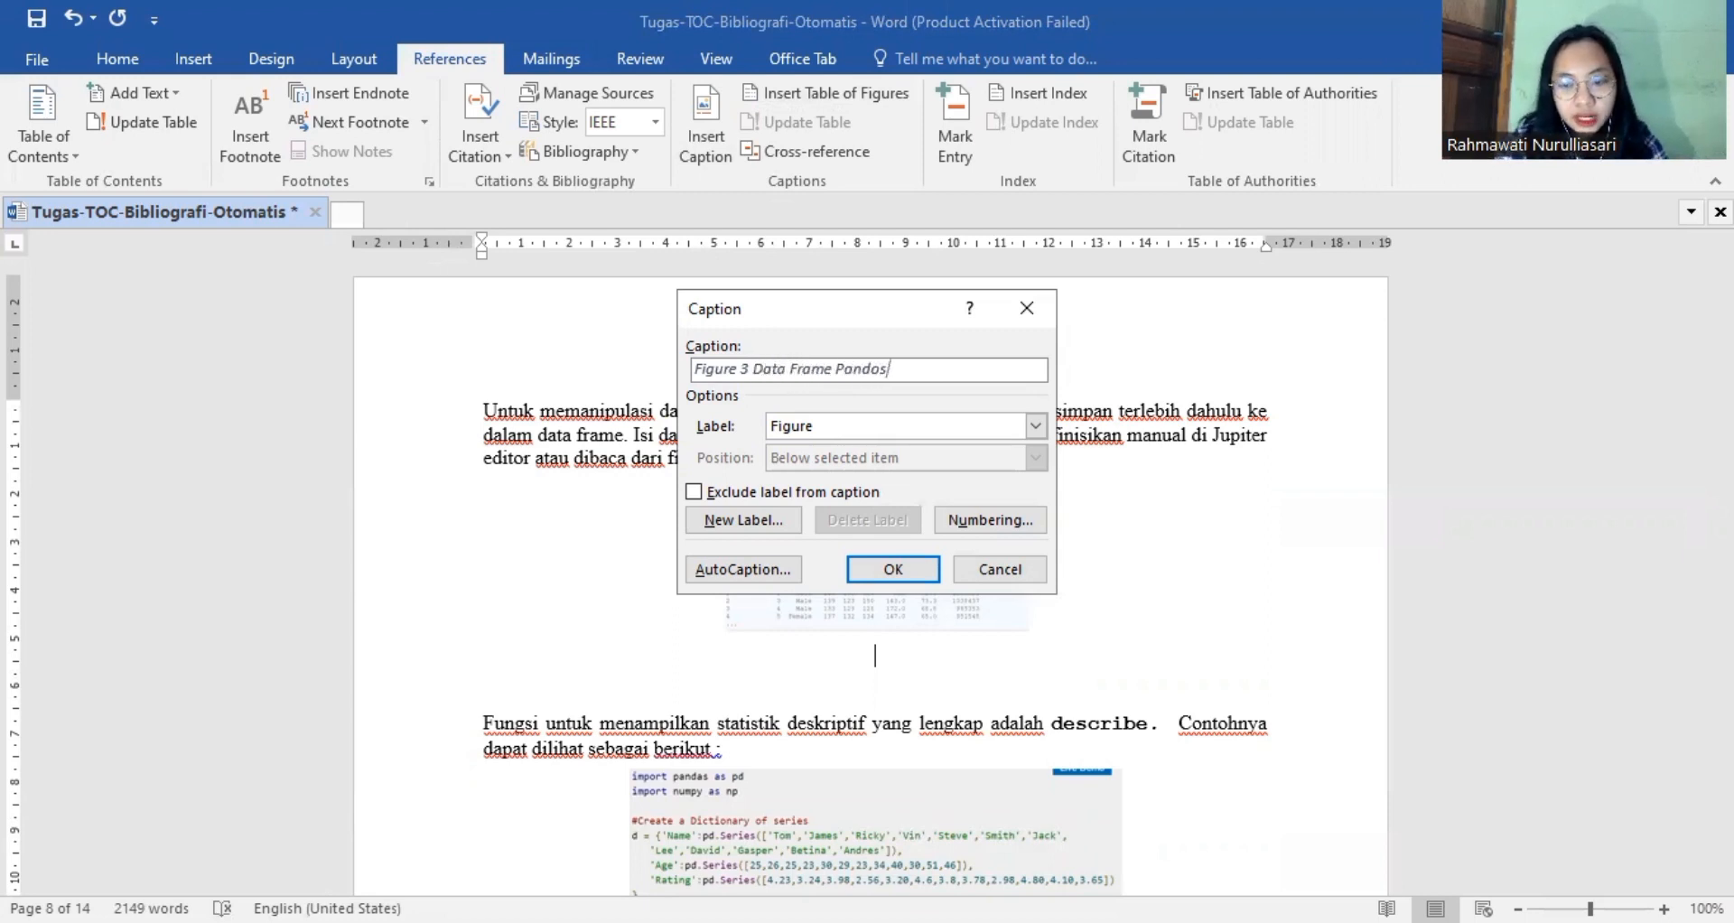
key(BackSpace)
key(BackSpace)
text(as)
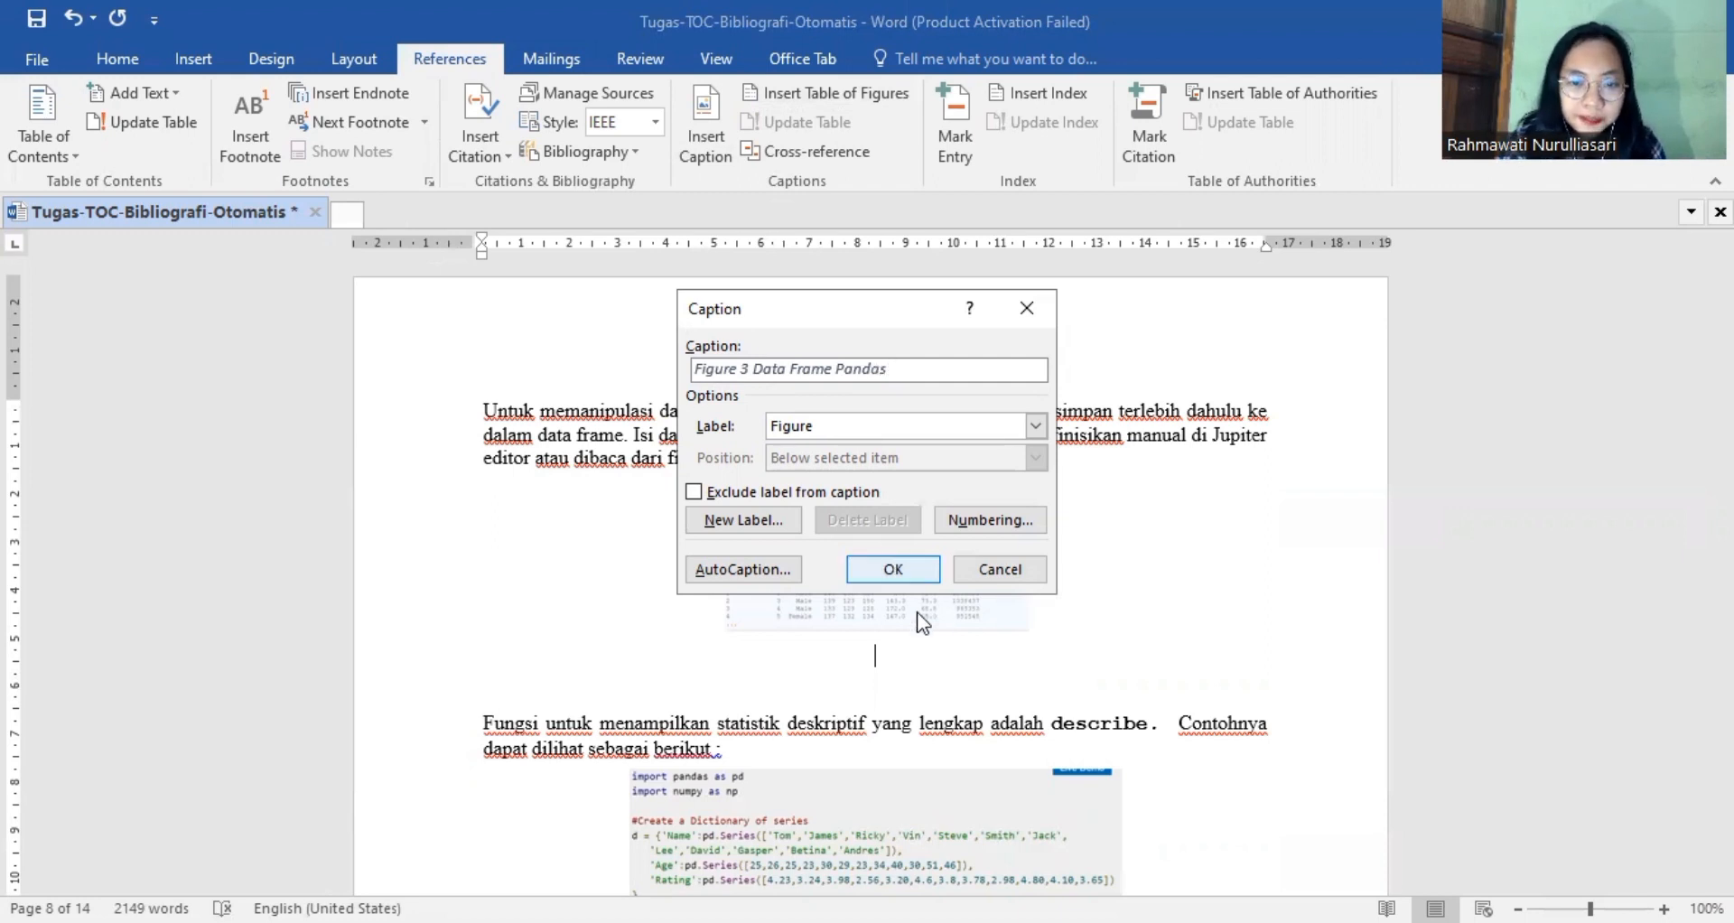
click(913, 572)
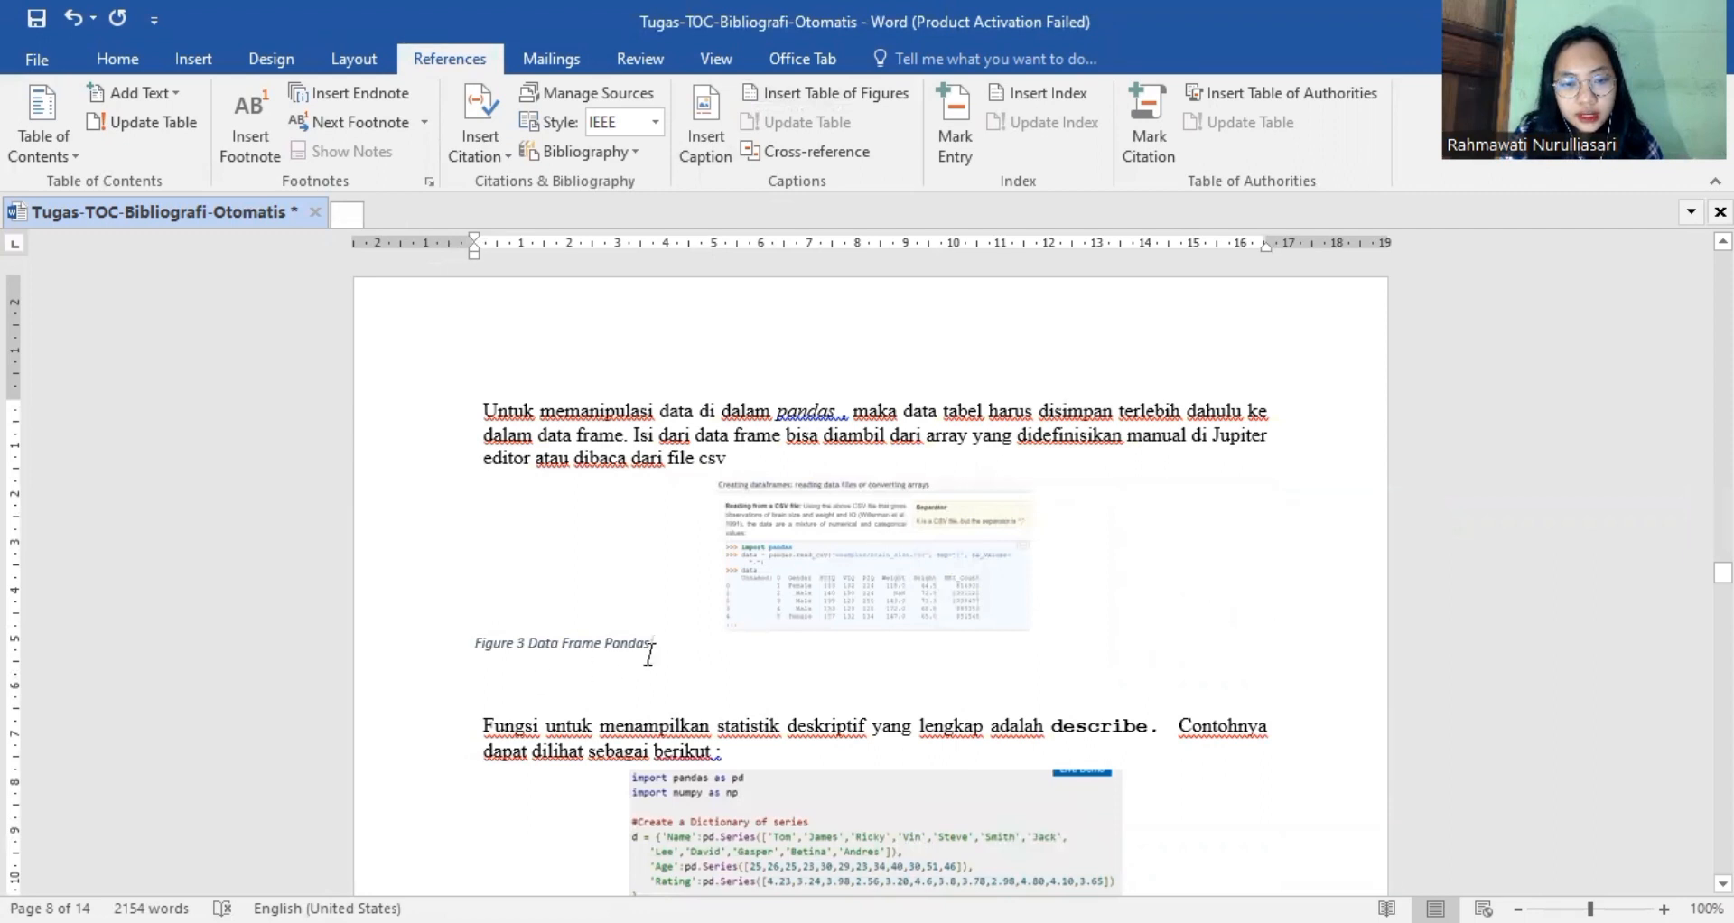
Center the "Data Frame Pandas" caption below the first picture on page 8 and delete the empty line beneath it.
drag(657, 637, 465, 640)
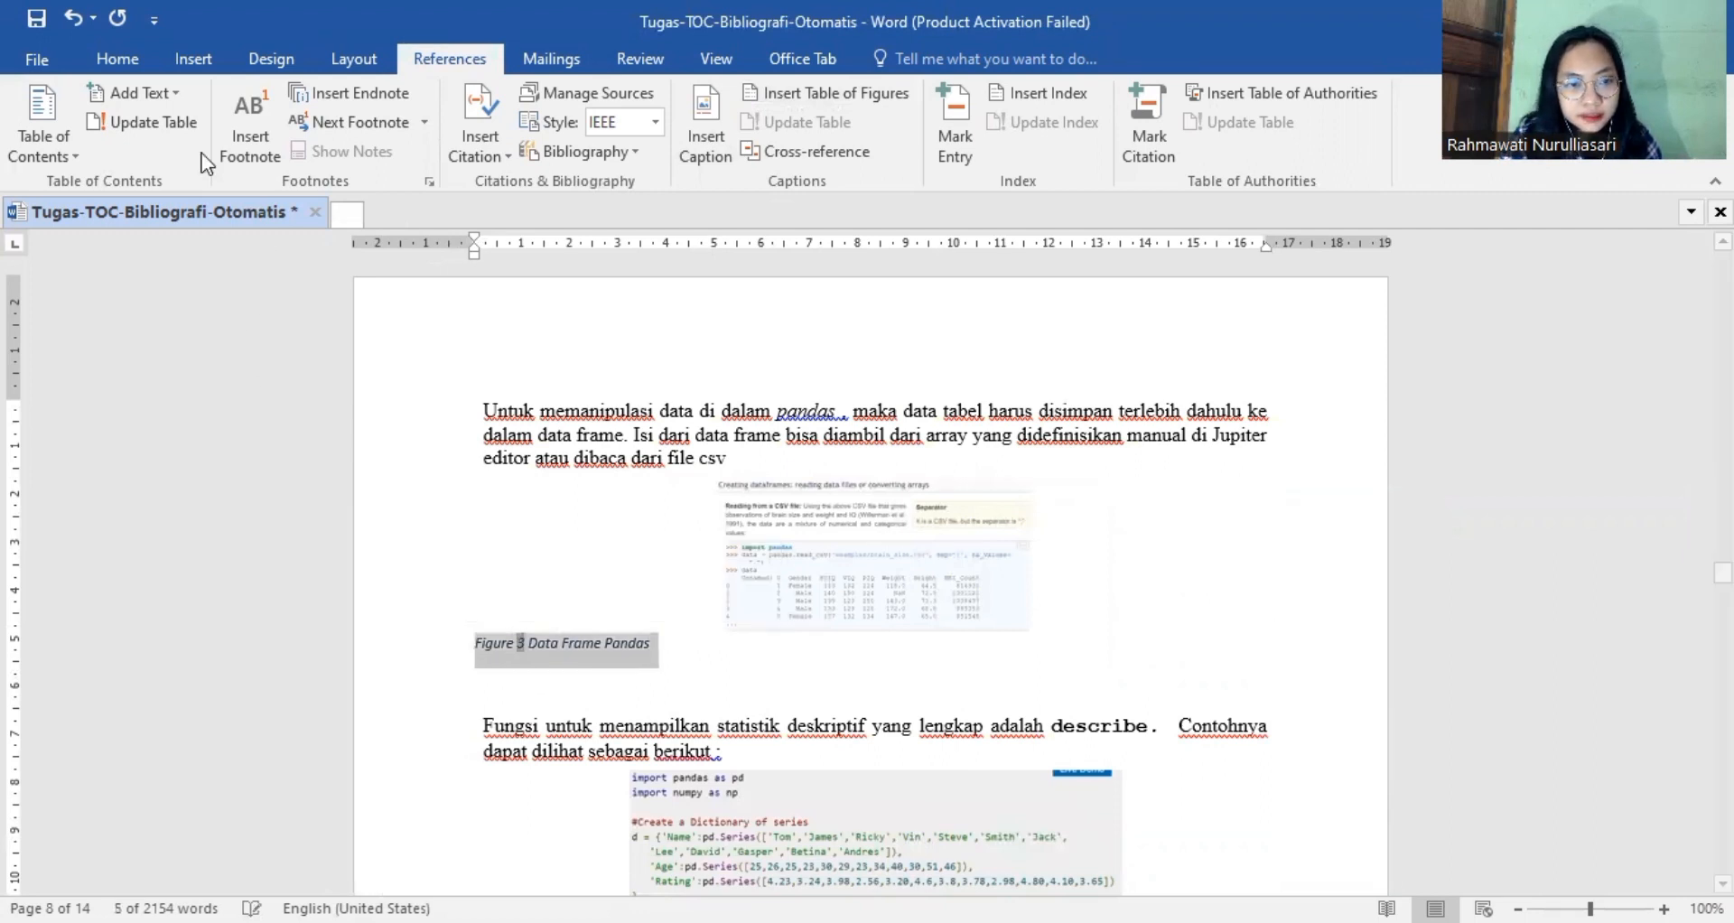
click(148, 56)
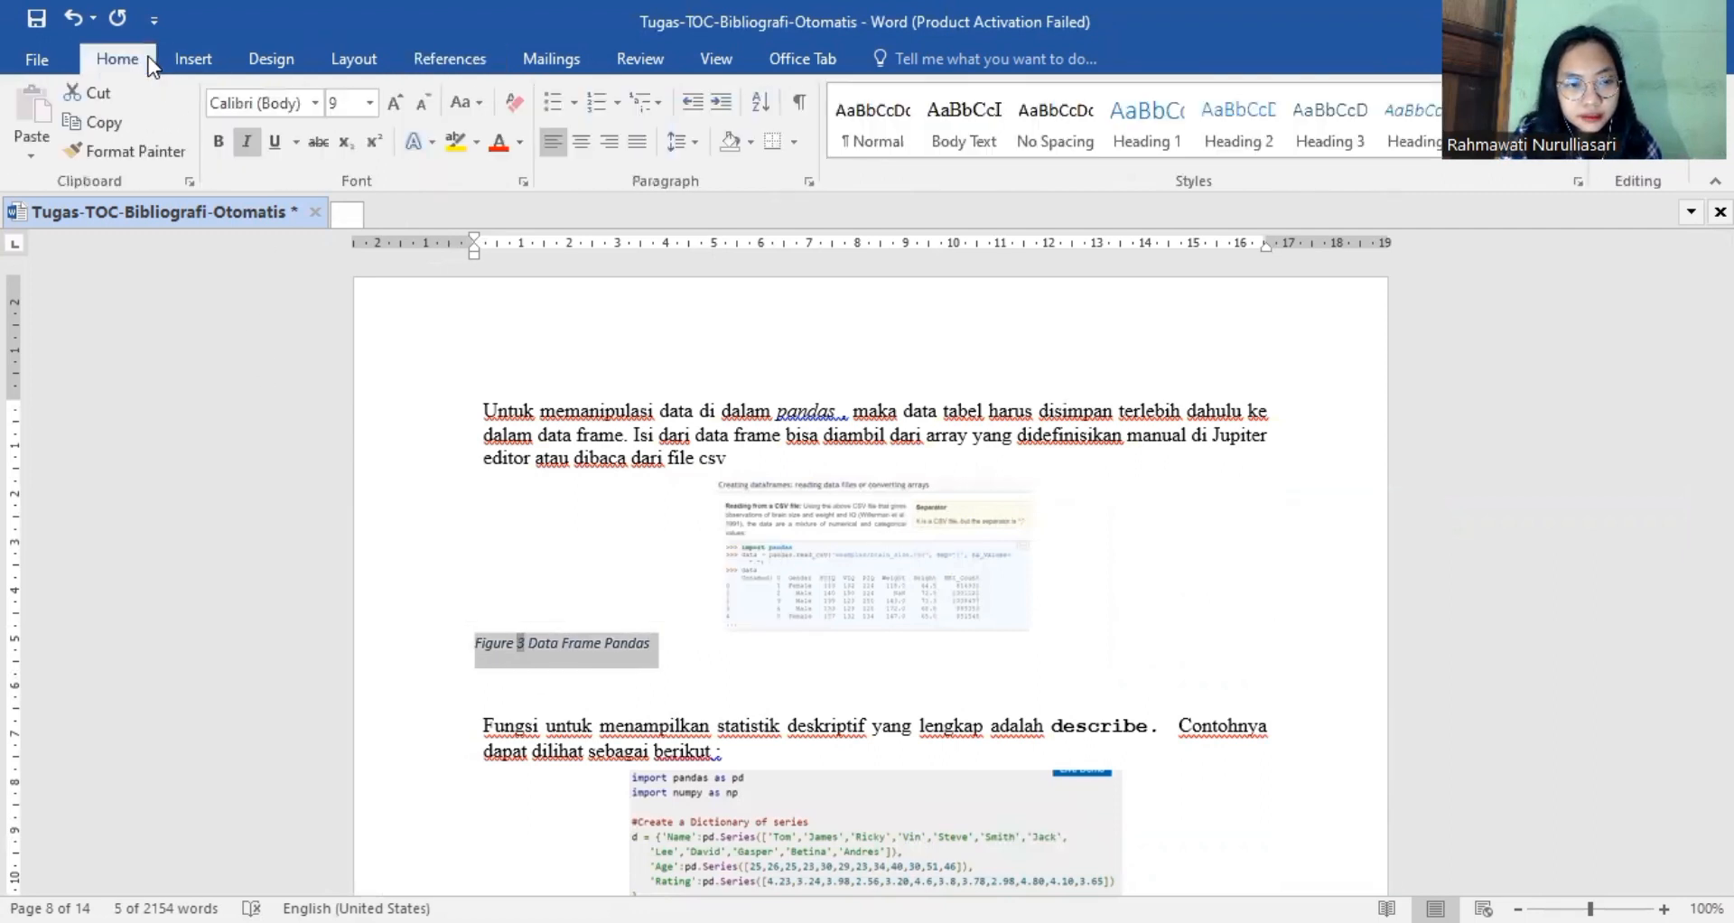
click(581, 152)
click(615, 676)
key(Delete)
key(alt+Tab)
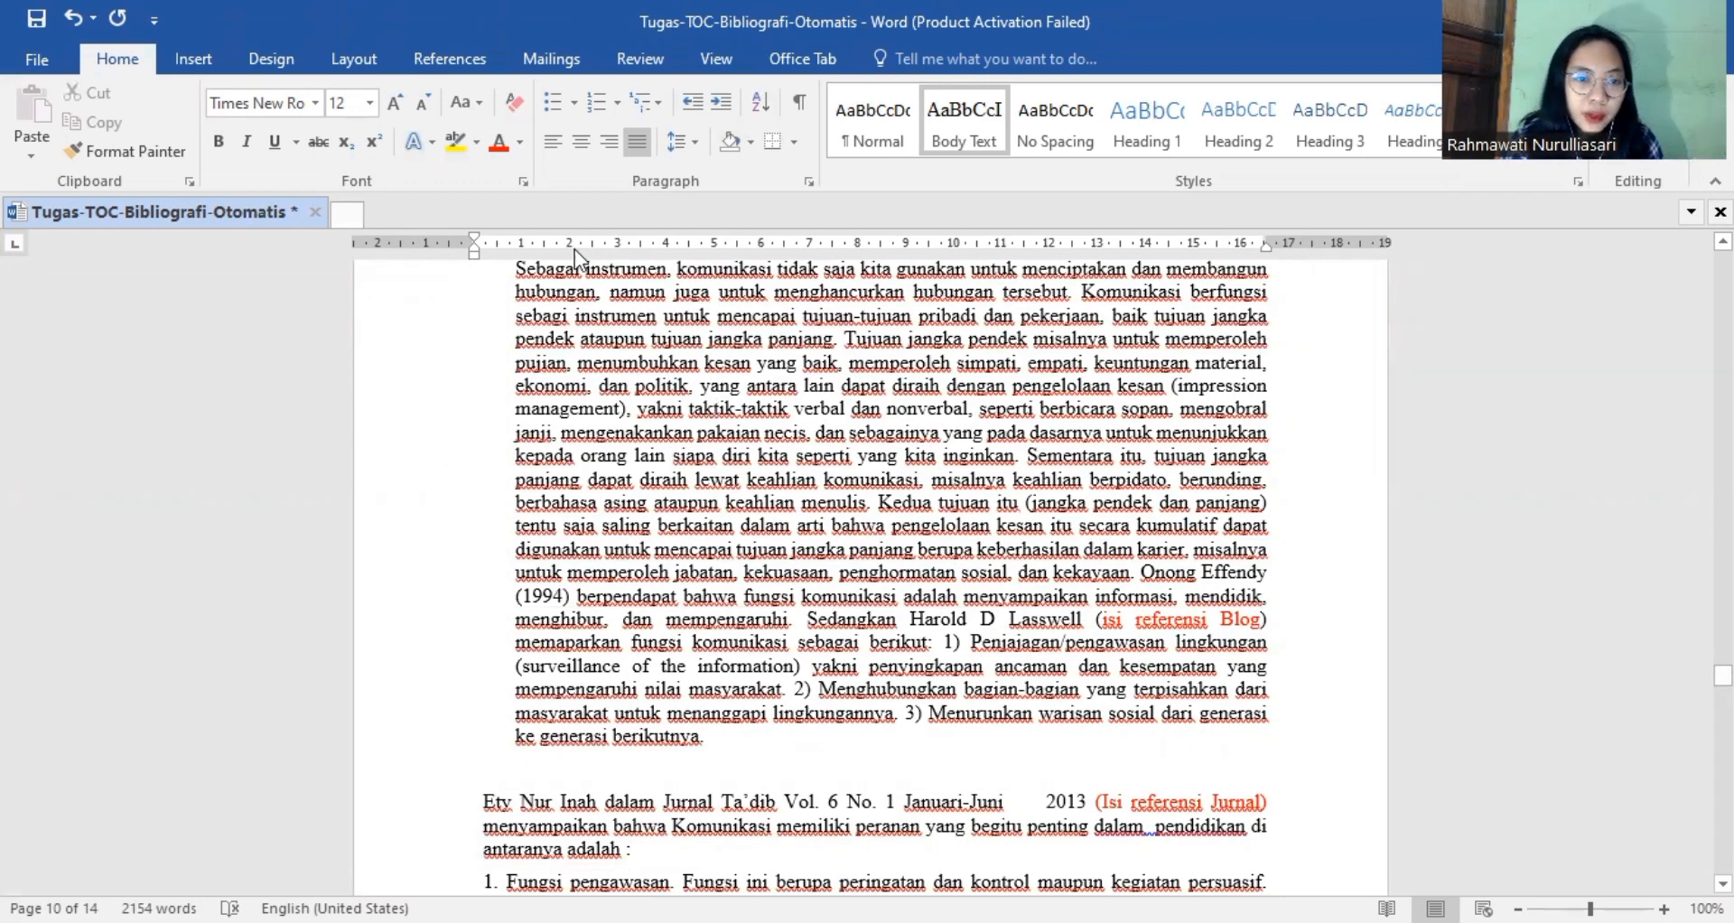
Start a new citation source of type Web site for the blog reference on page 10.
click(457, 61)
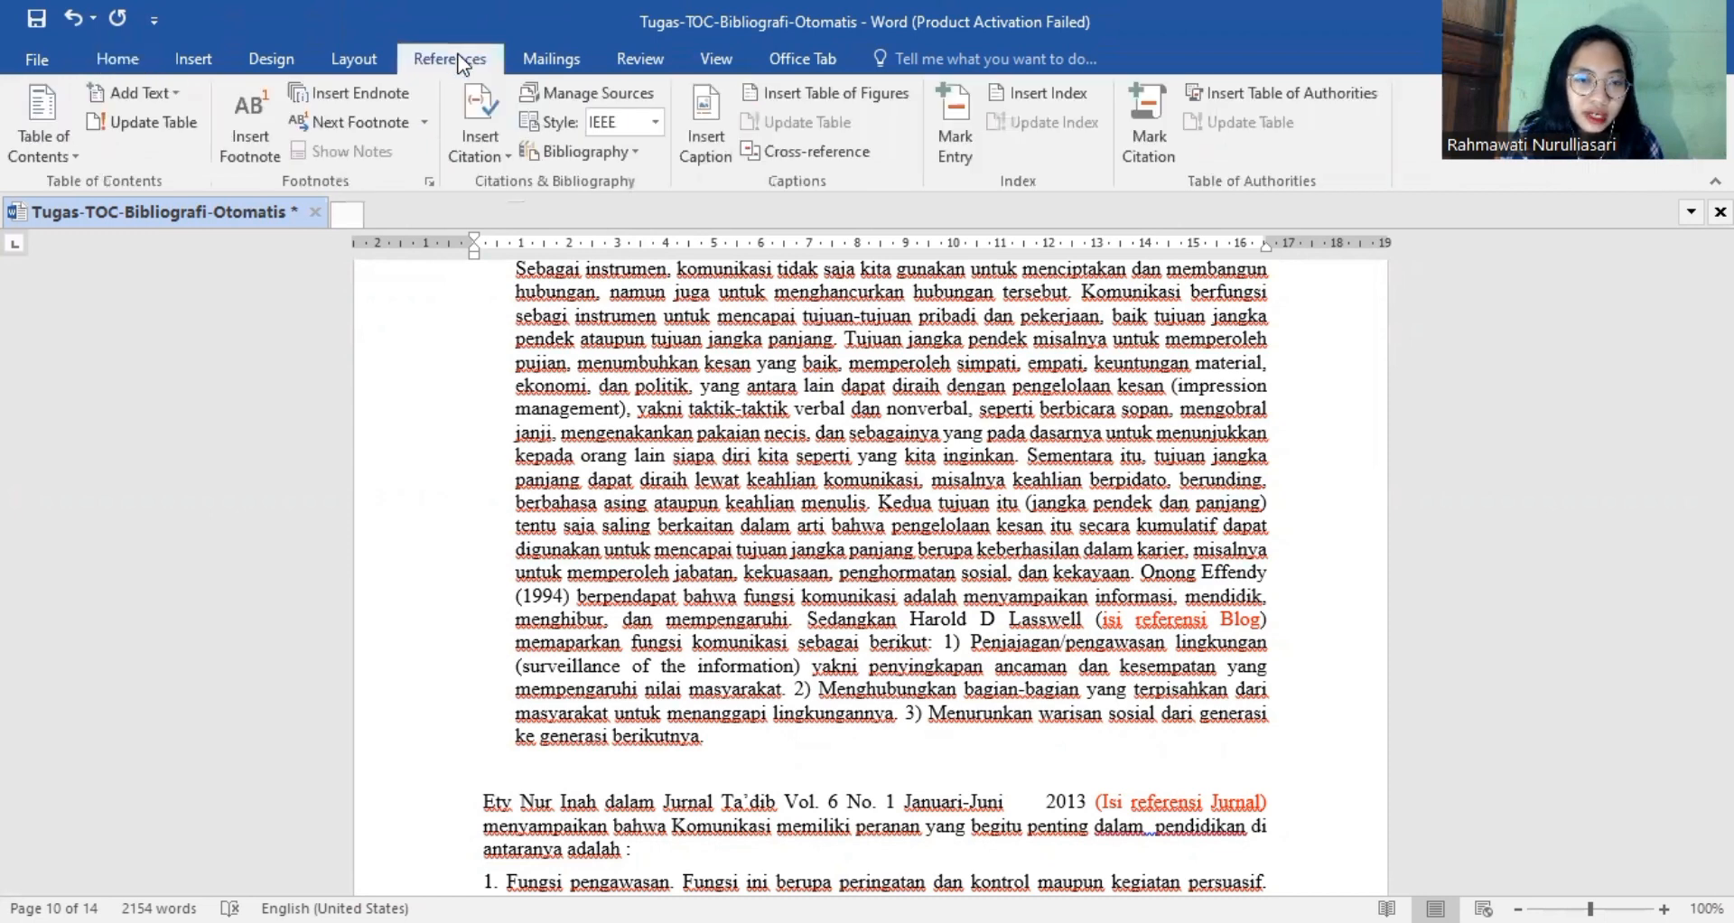
click(488, 111)
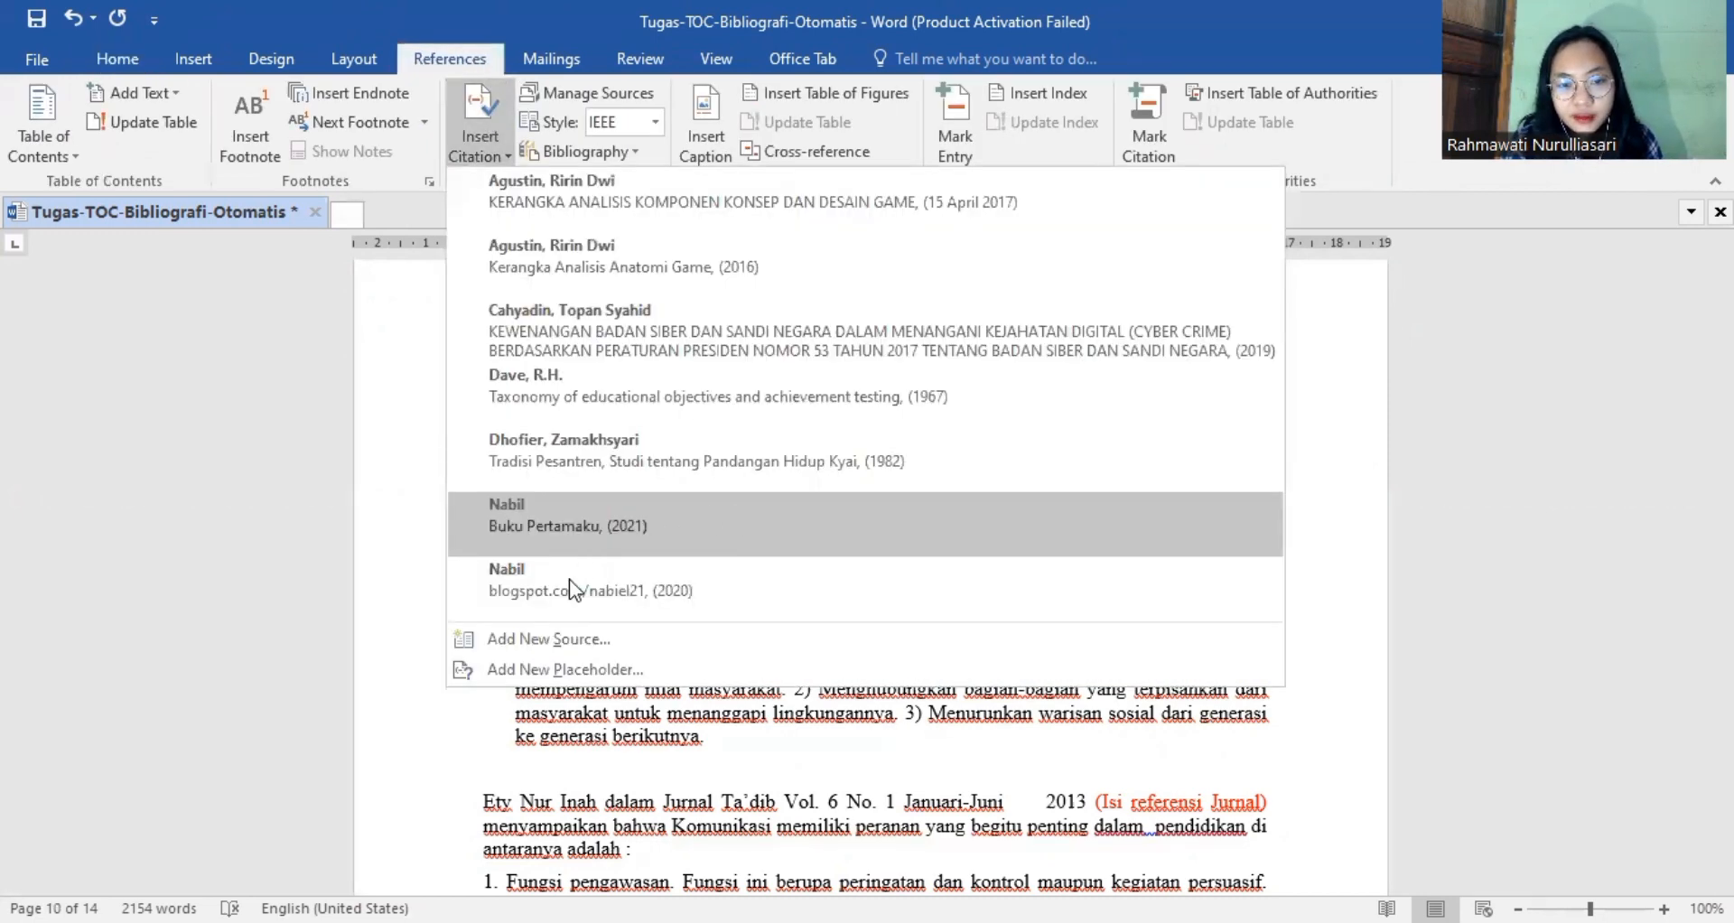
click(540, 640)
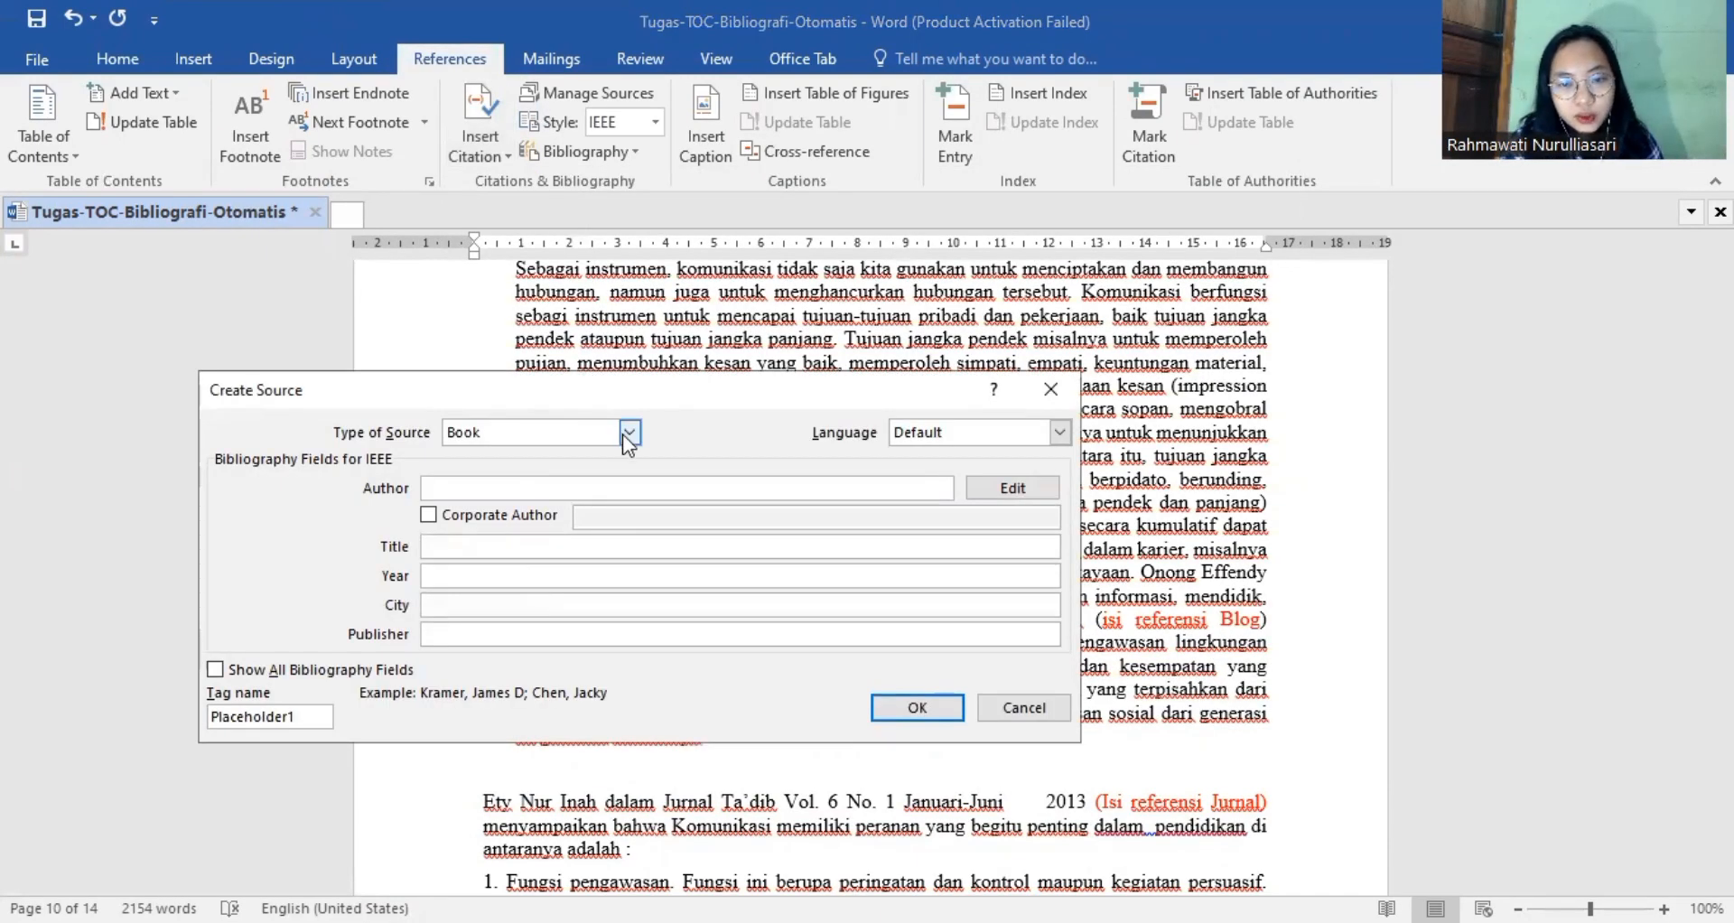
click(623, 435)
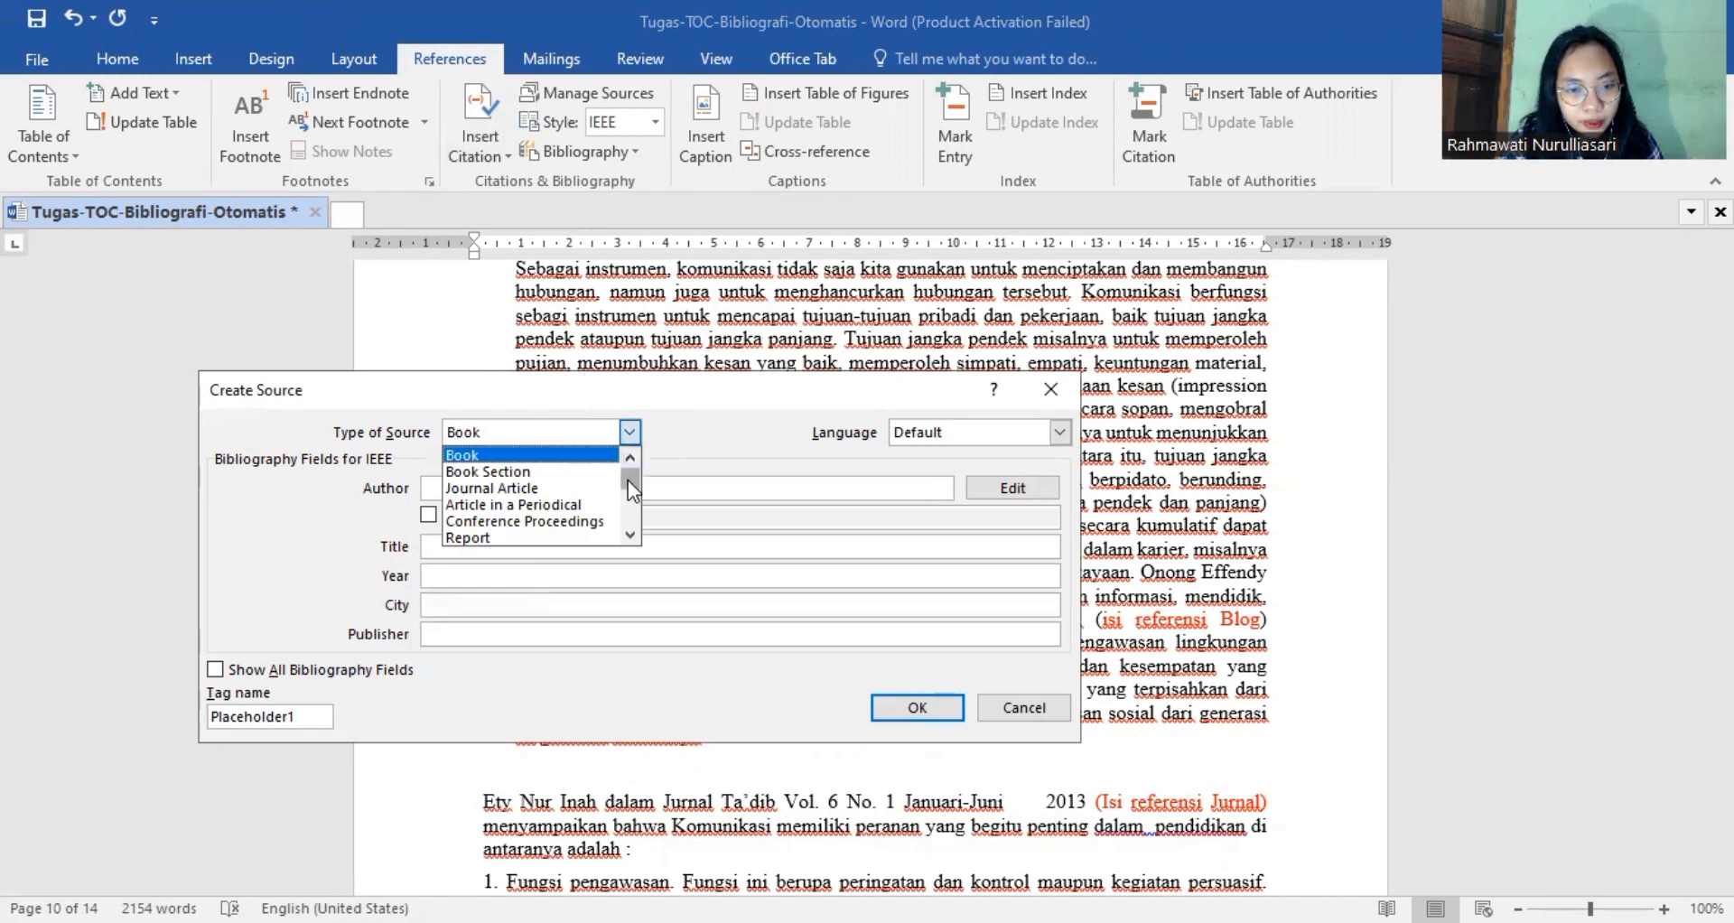
drag(627, 480, 630, 497)
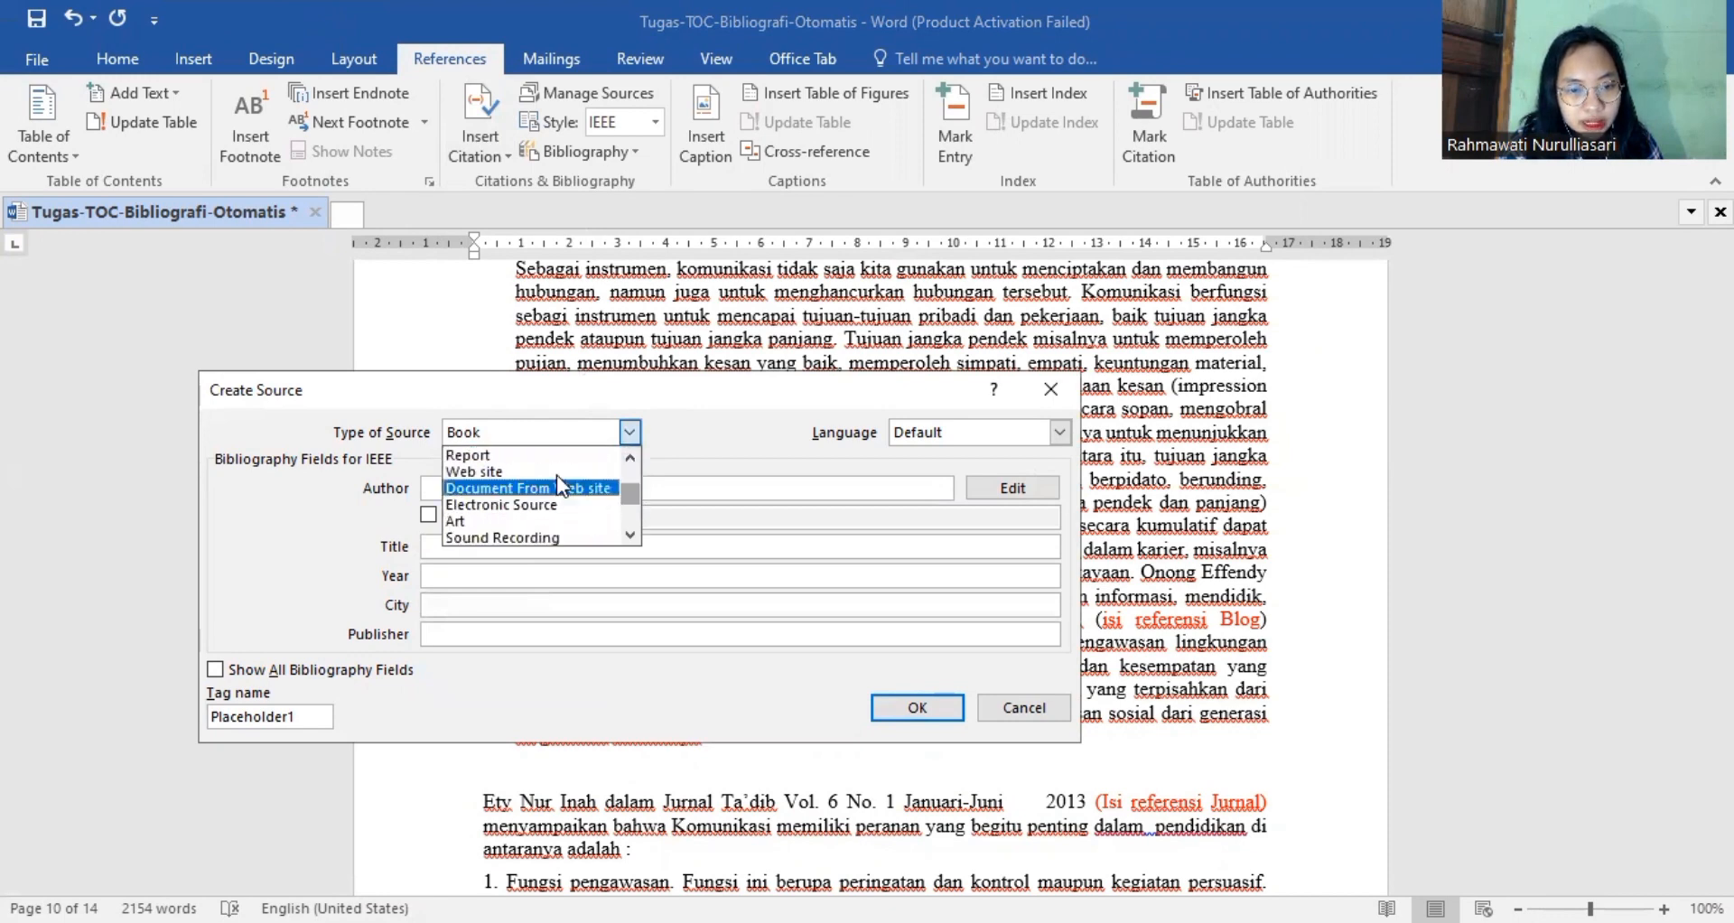
click(496, 468)
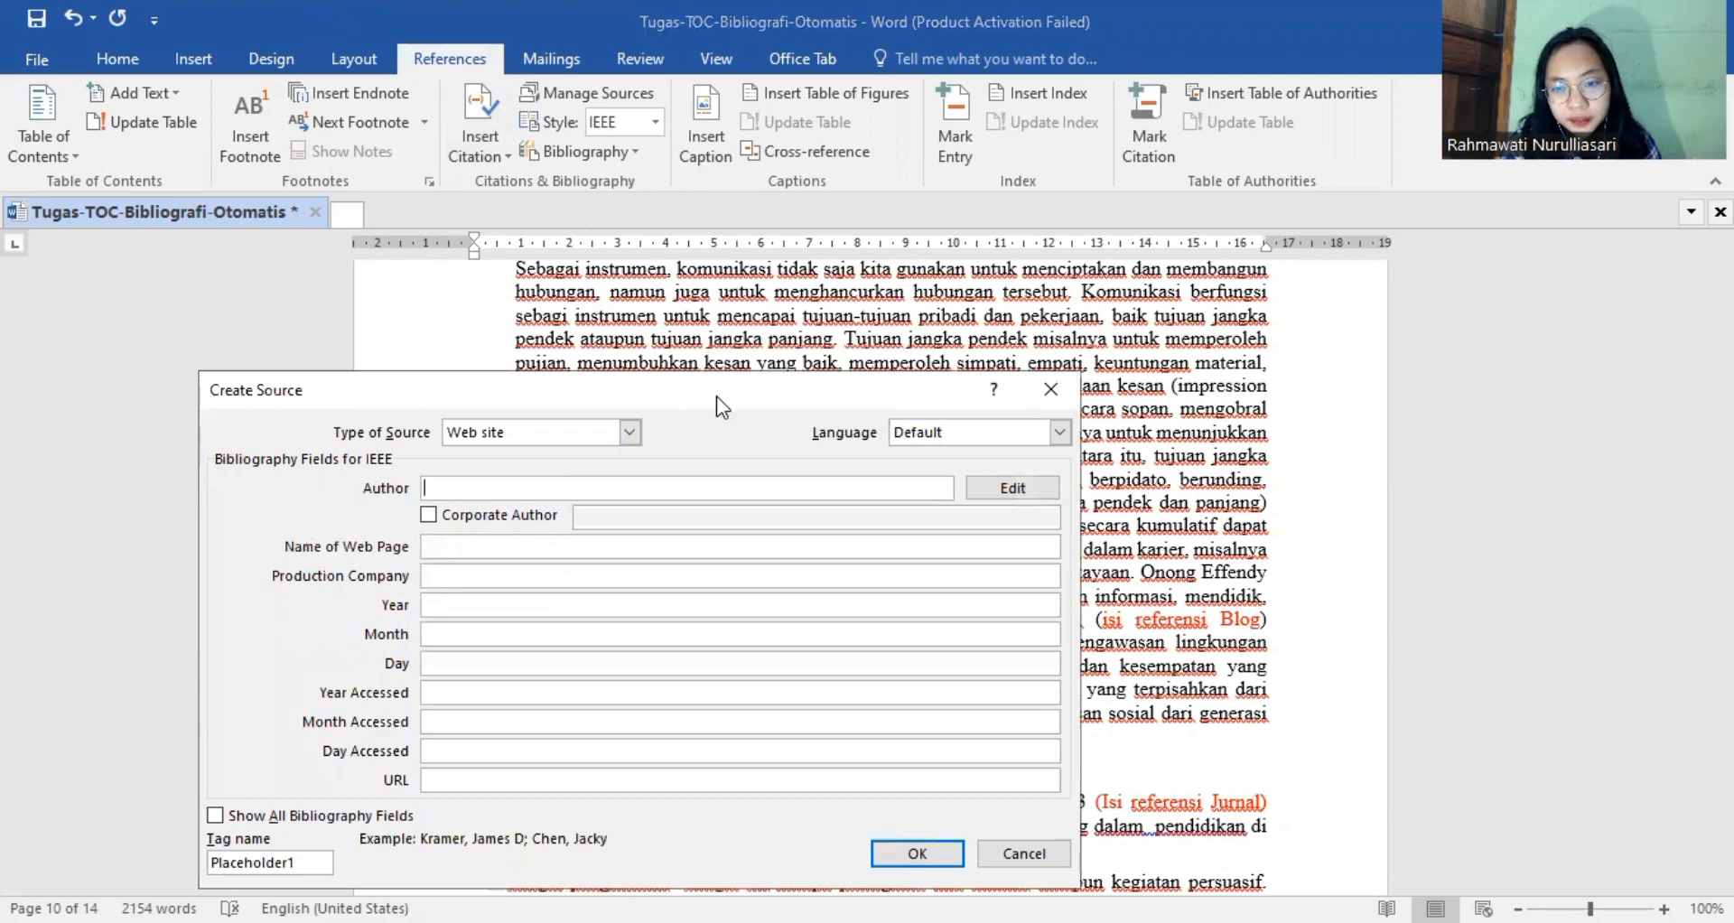
Enter the full name of the author cited before the blog placeholder and name the web page "Fungsi Komunkasi".
drag(718, 396, 496, 371)
click(509, 468)
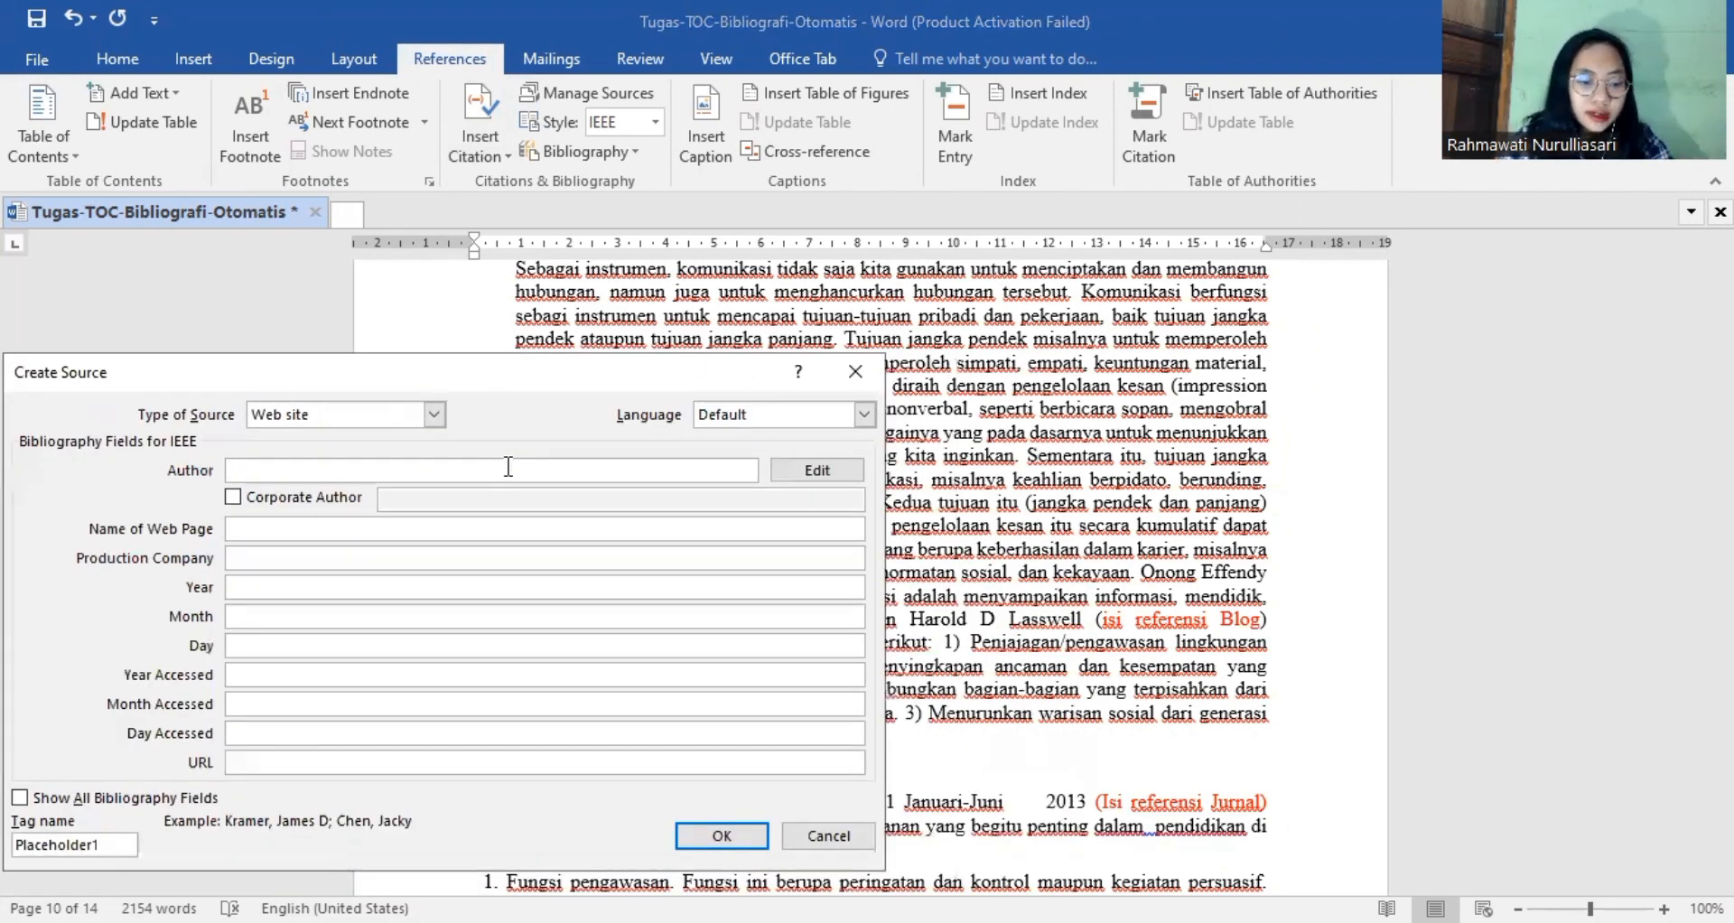
text(Harold)
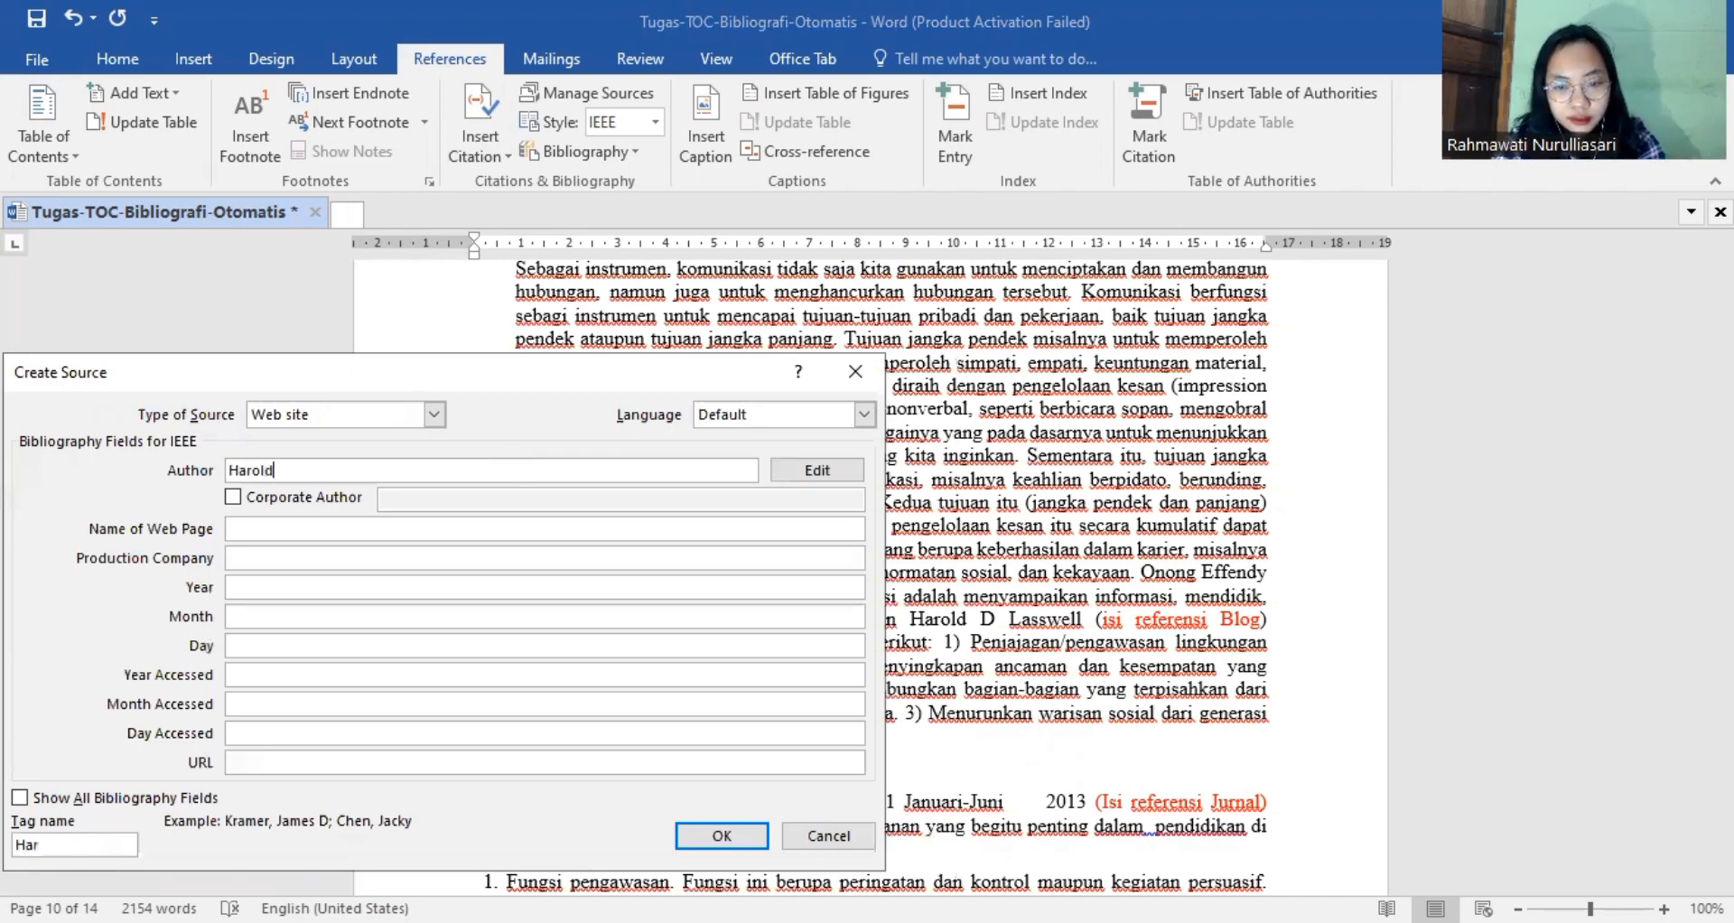
text( D )
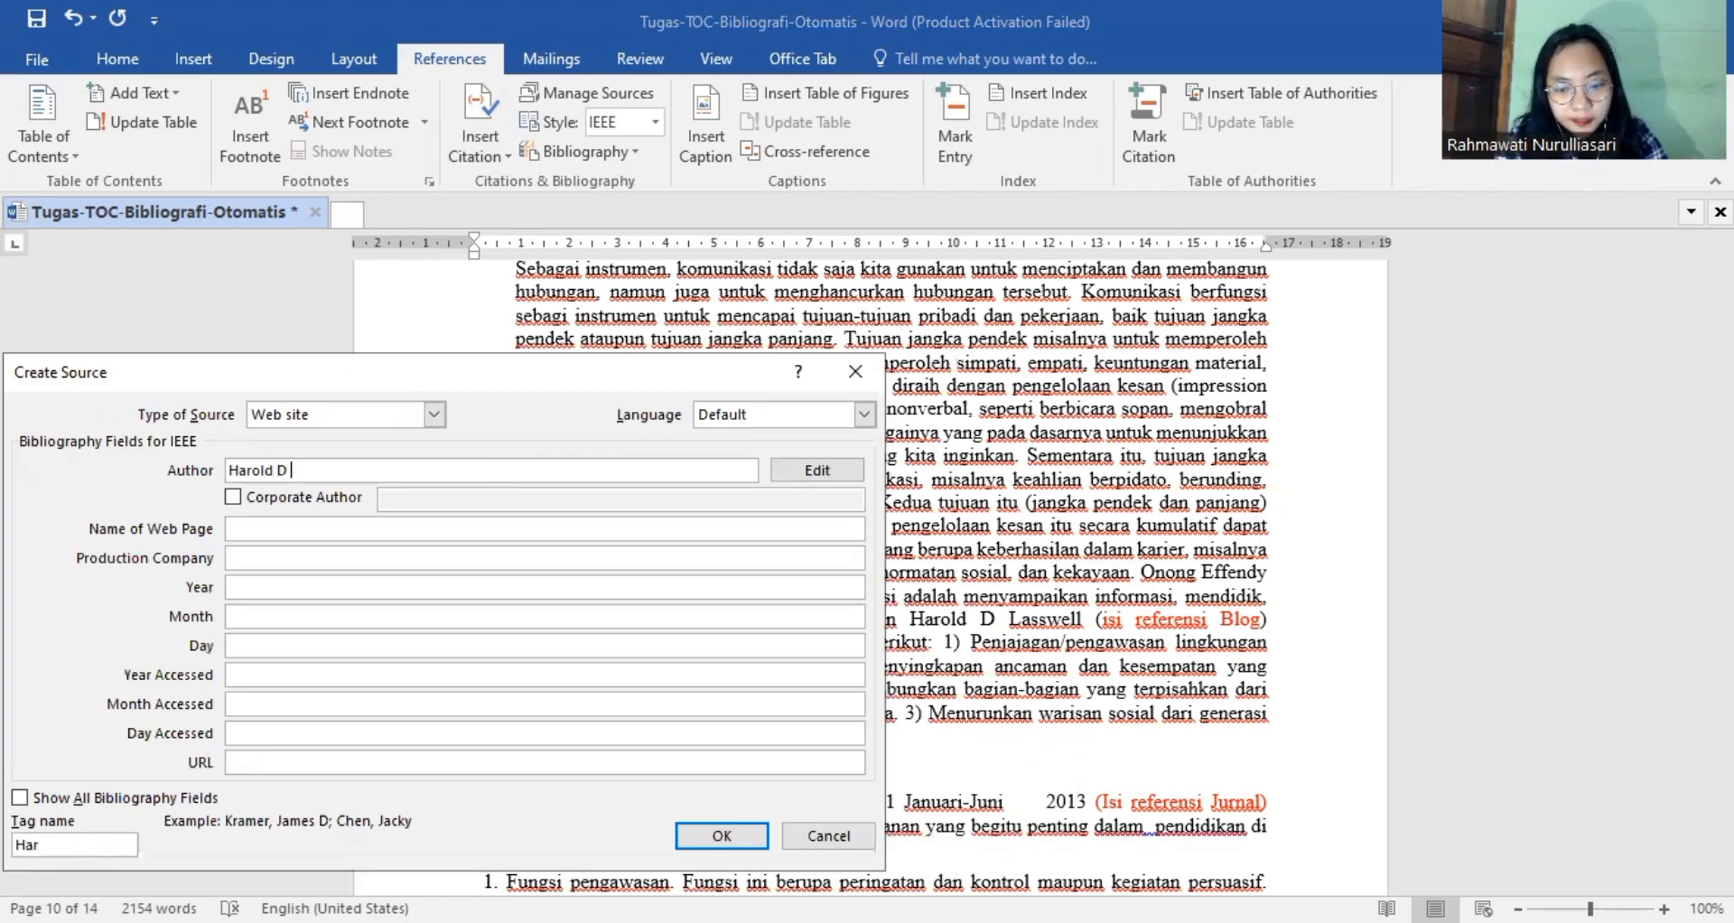
text(Lasswell)
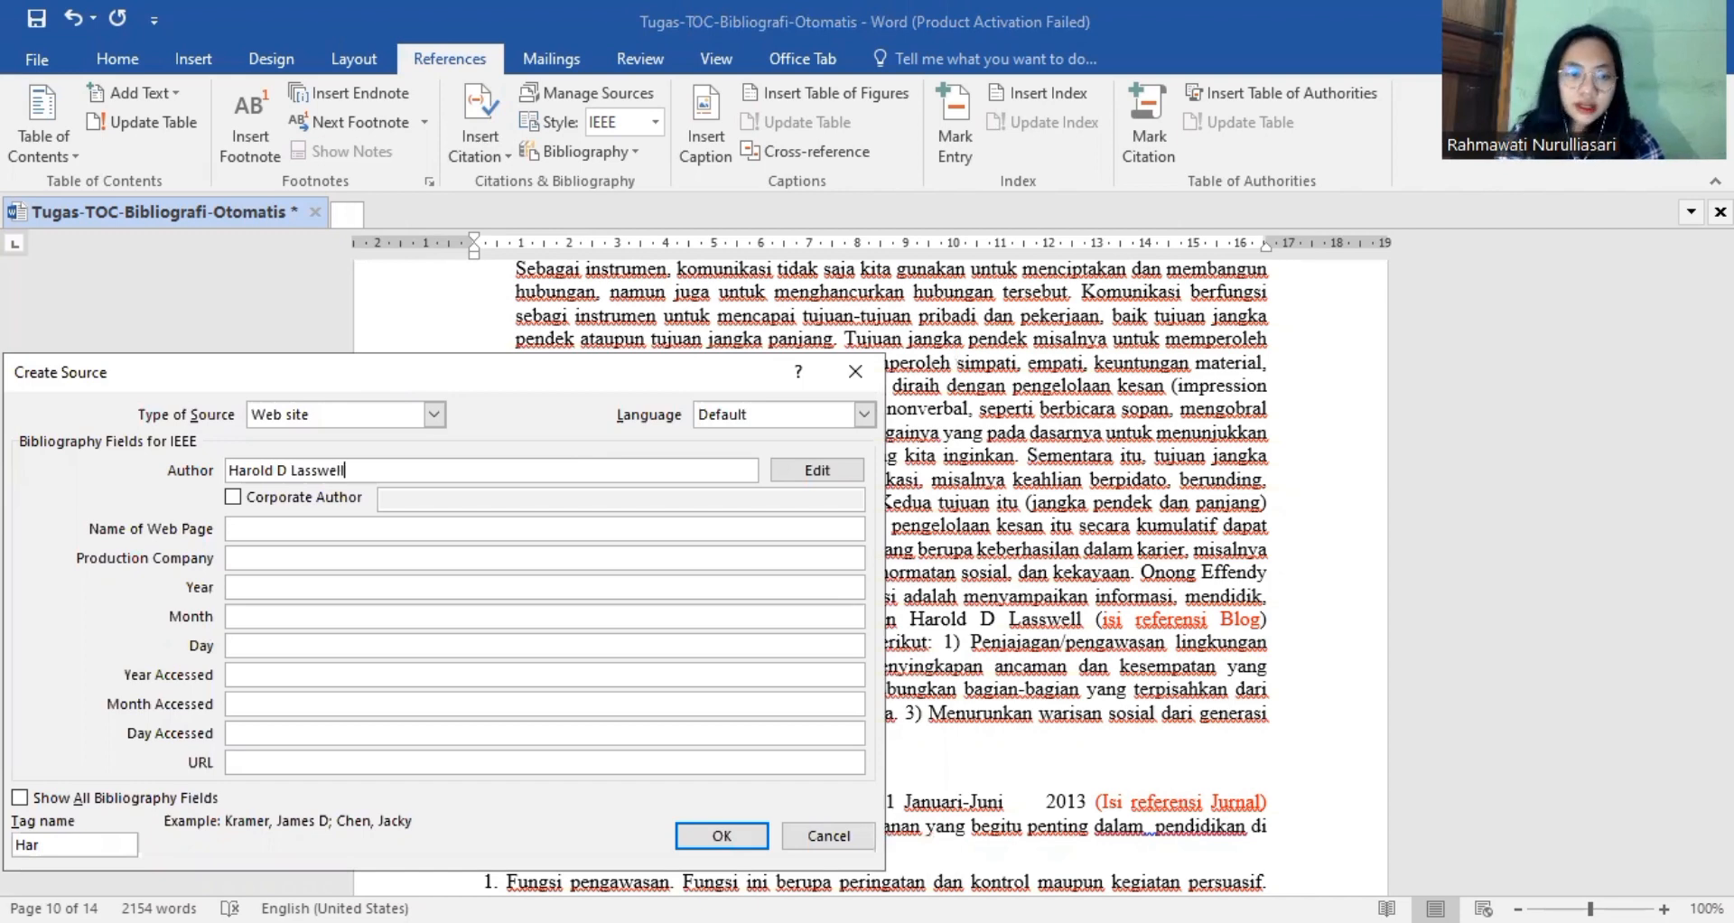
drag(312, 372, 372, 307)
click(371, 471)
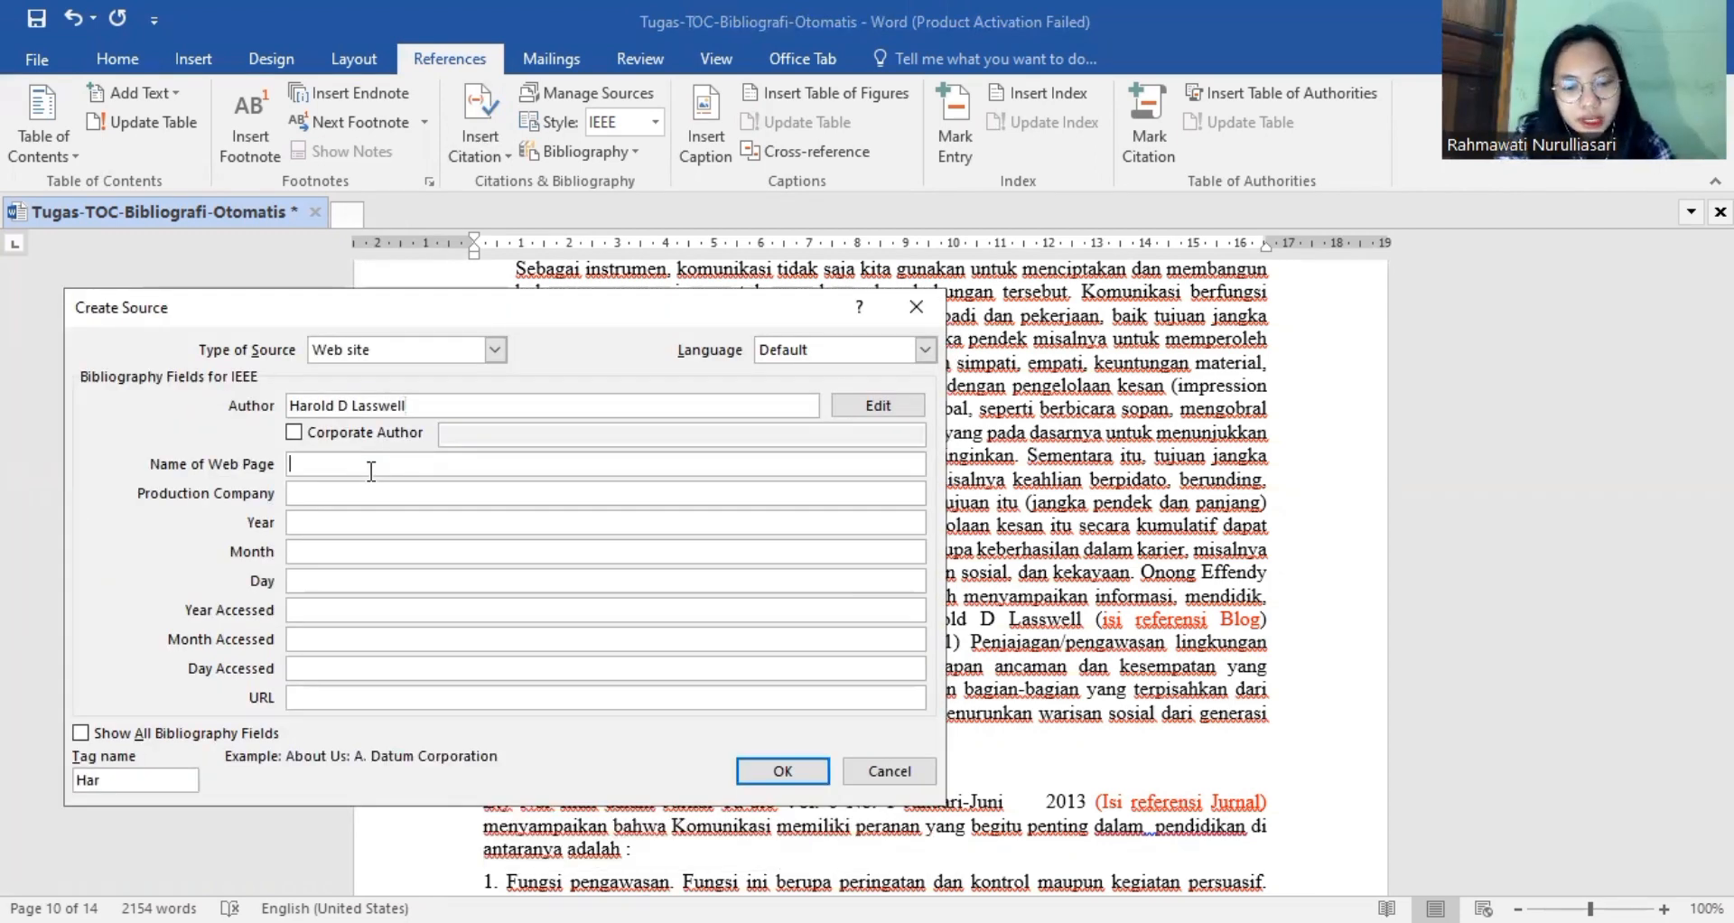
text(Fungs)
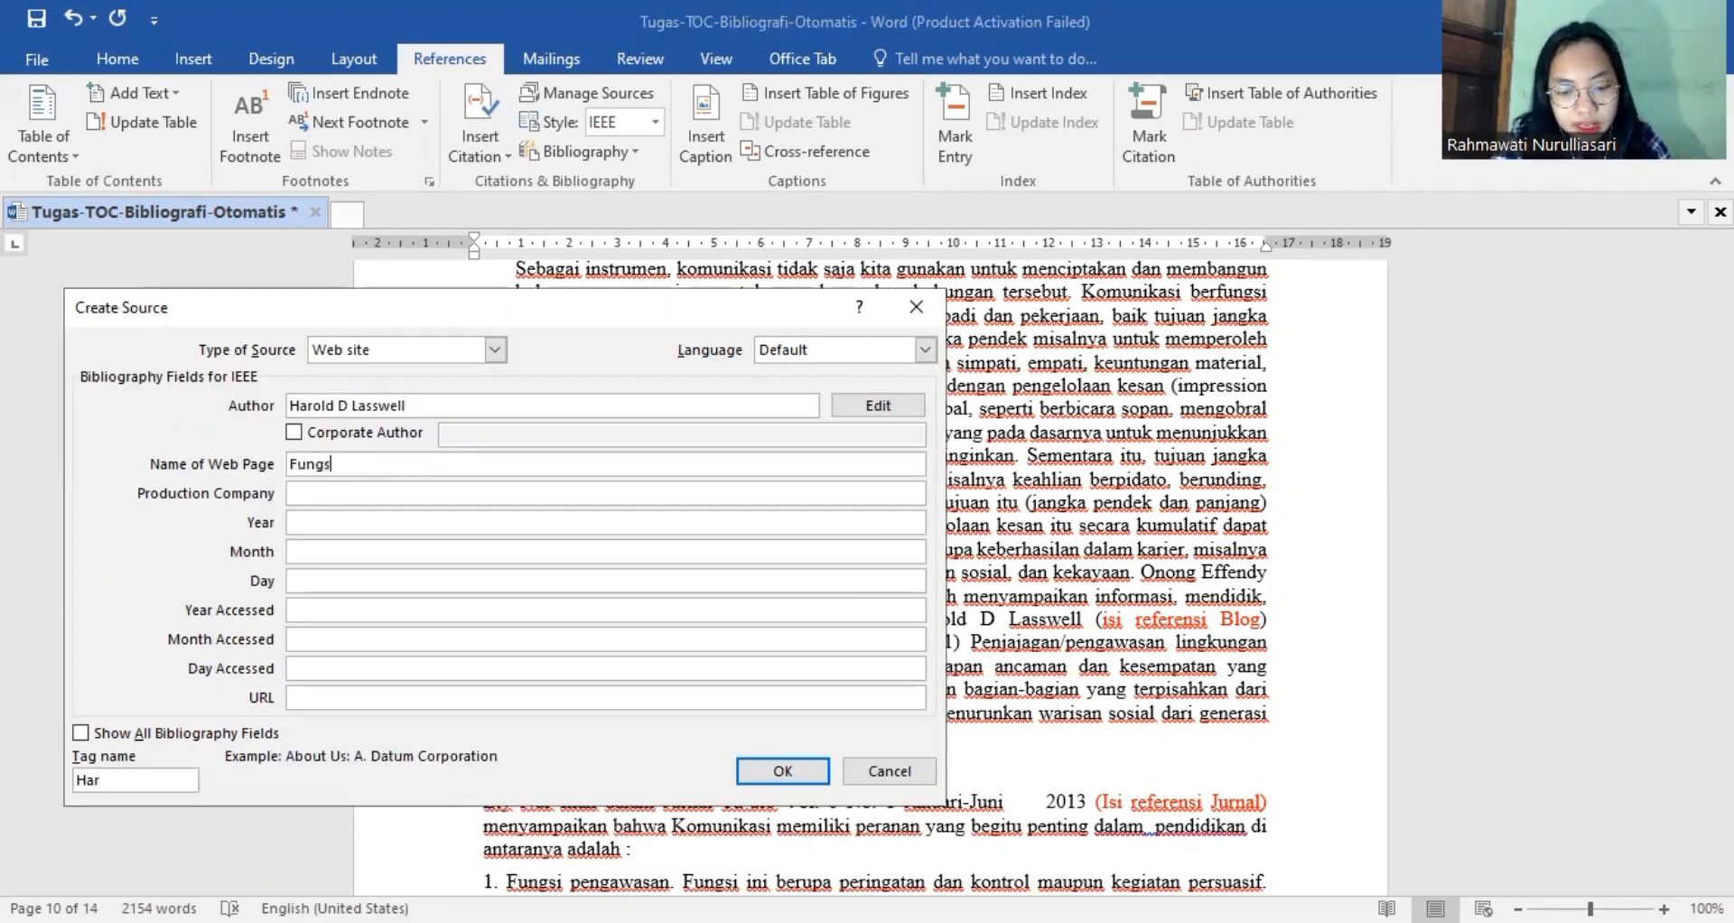
text(i Komunkasi)
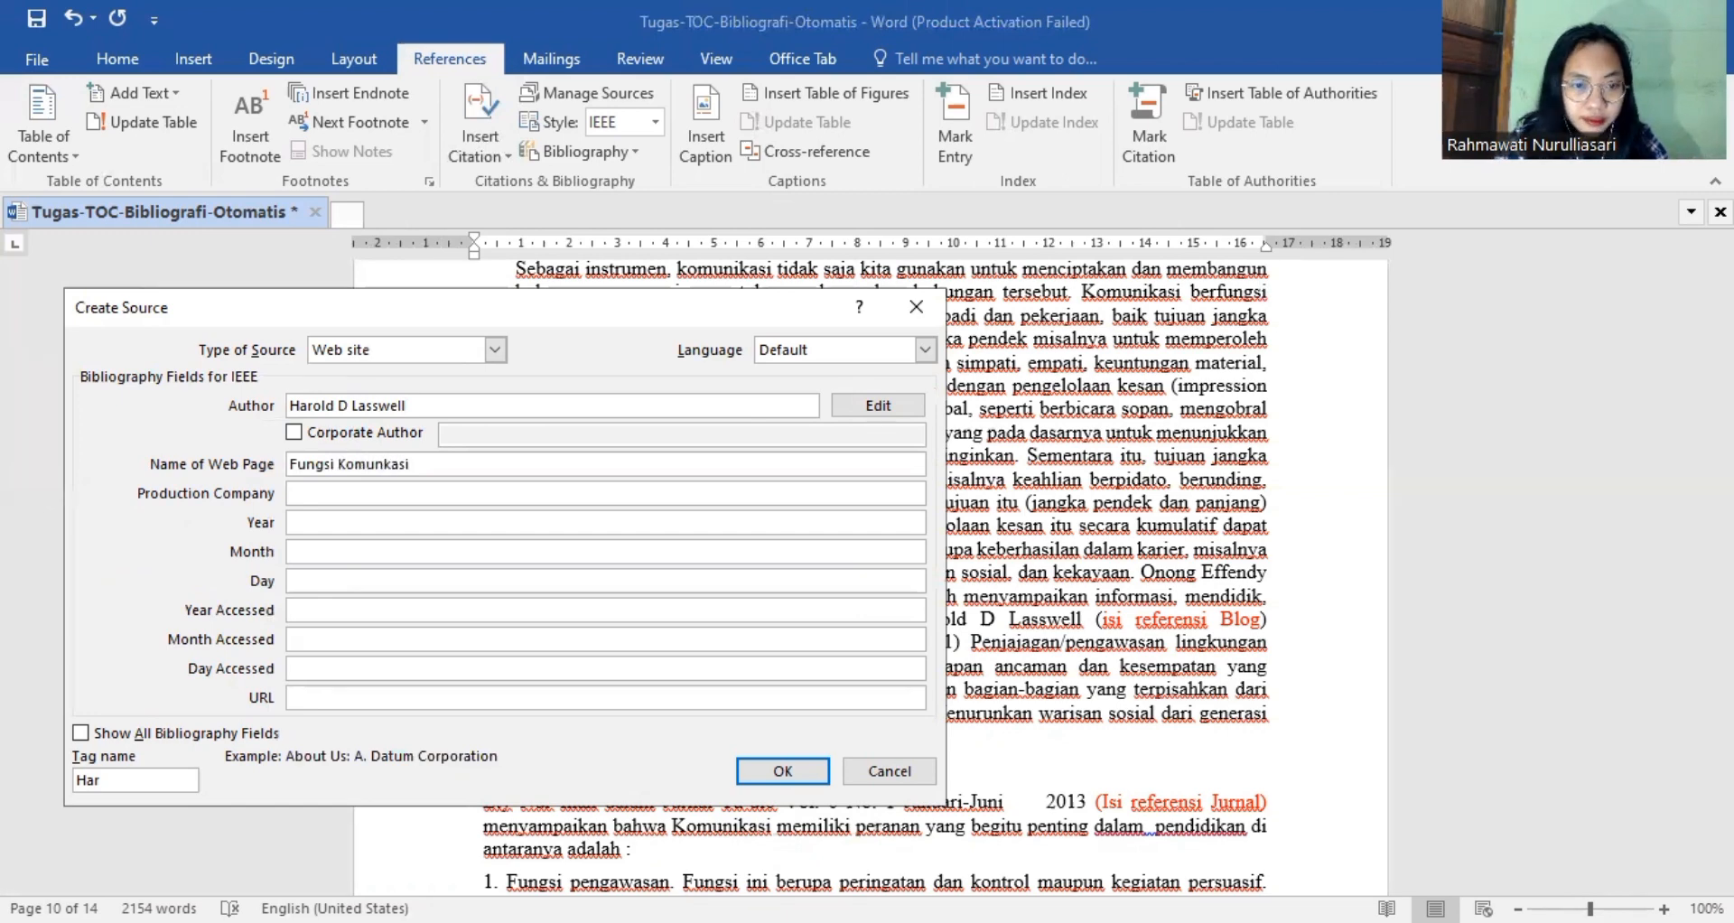
Set the web source's publication date to year 2013, month Desember and day 21.
click(315, 524)
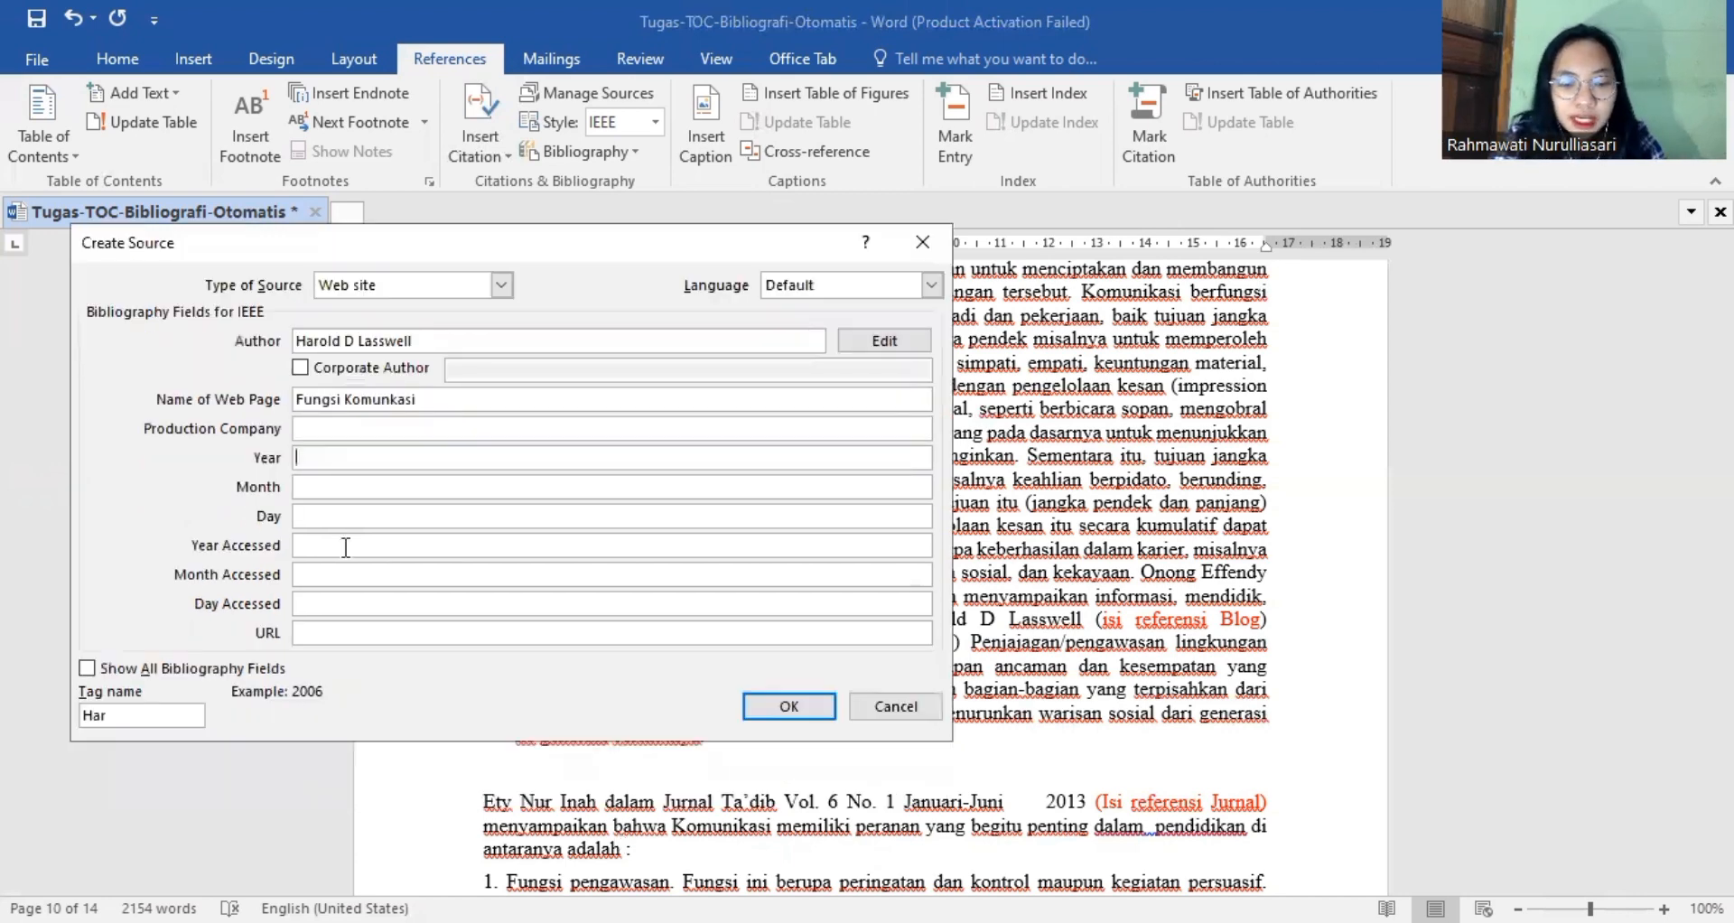
text(20)
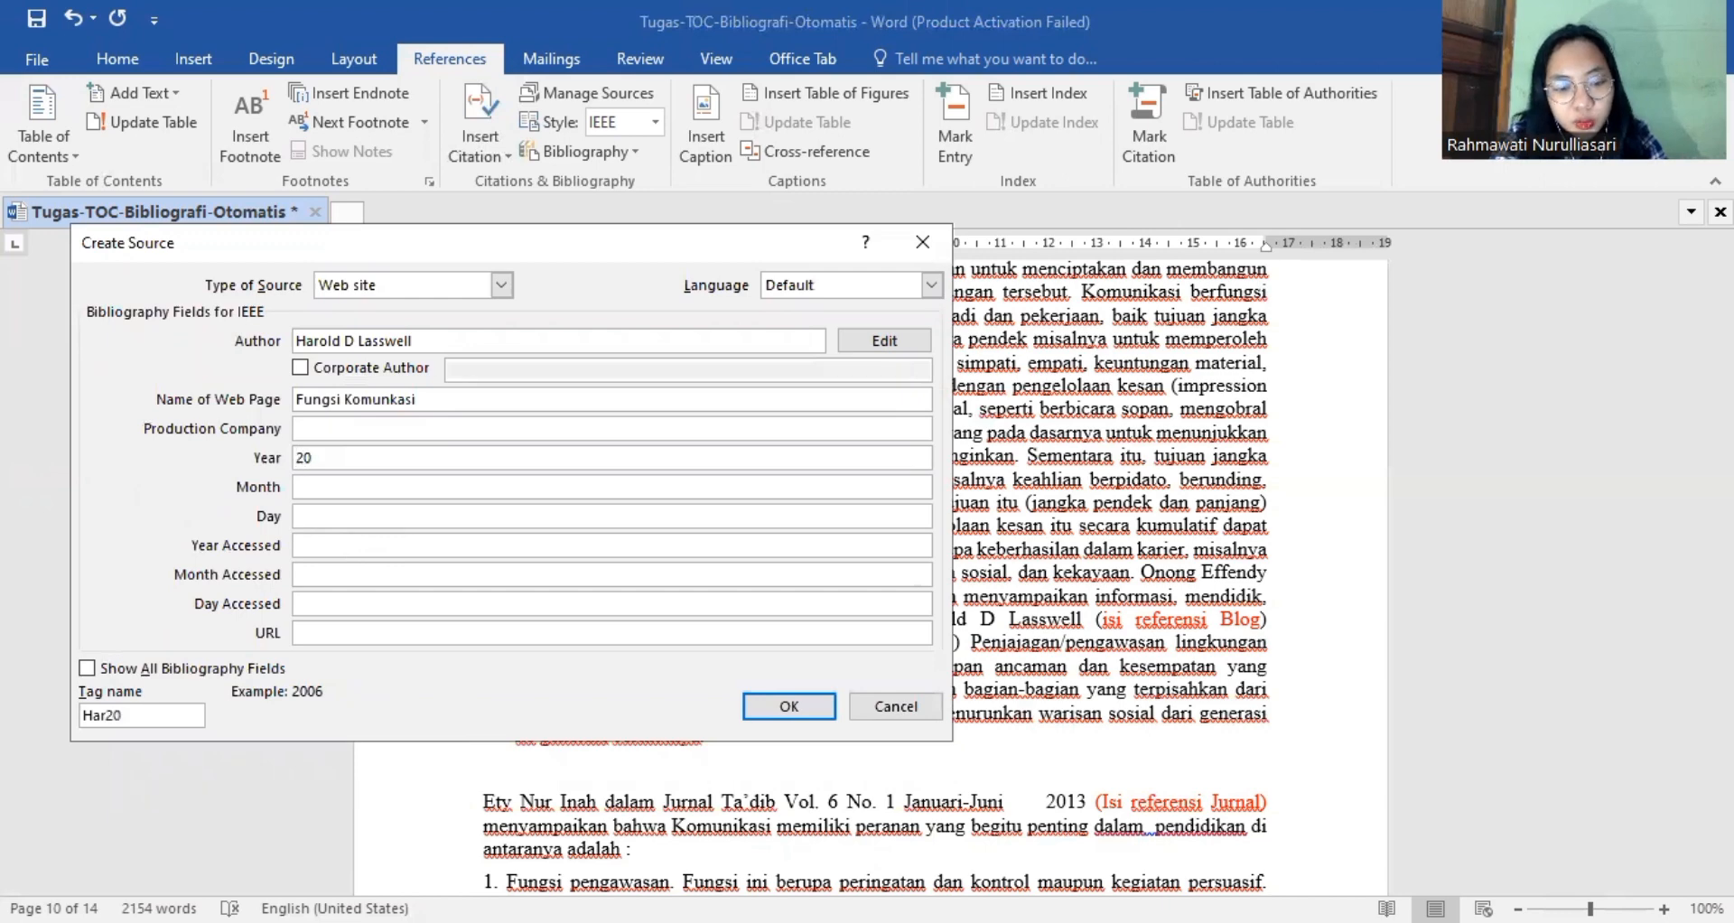
text(13)
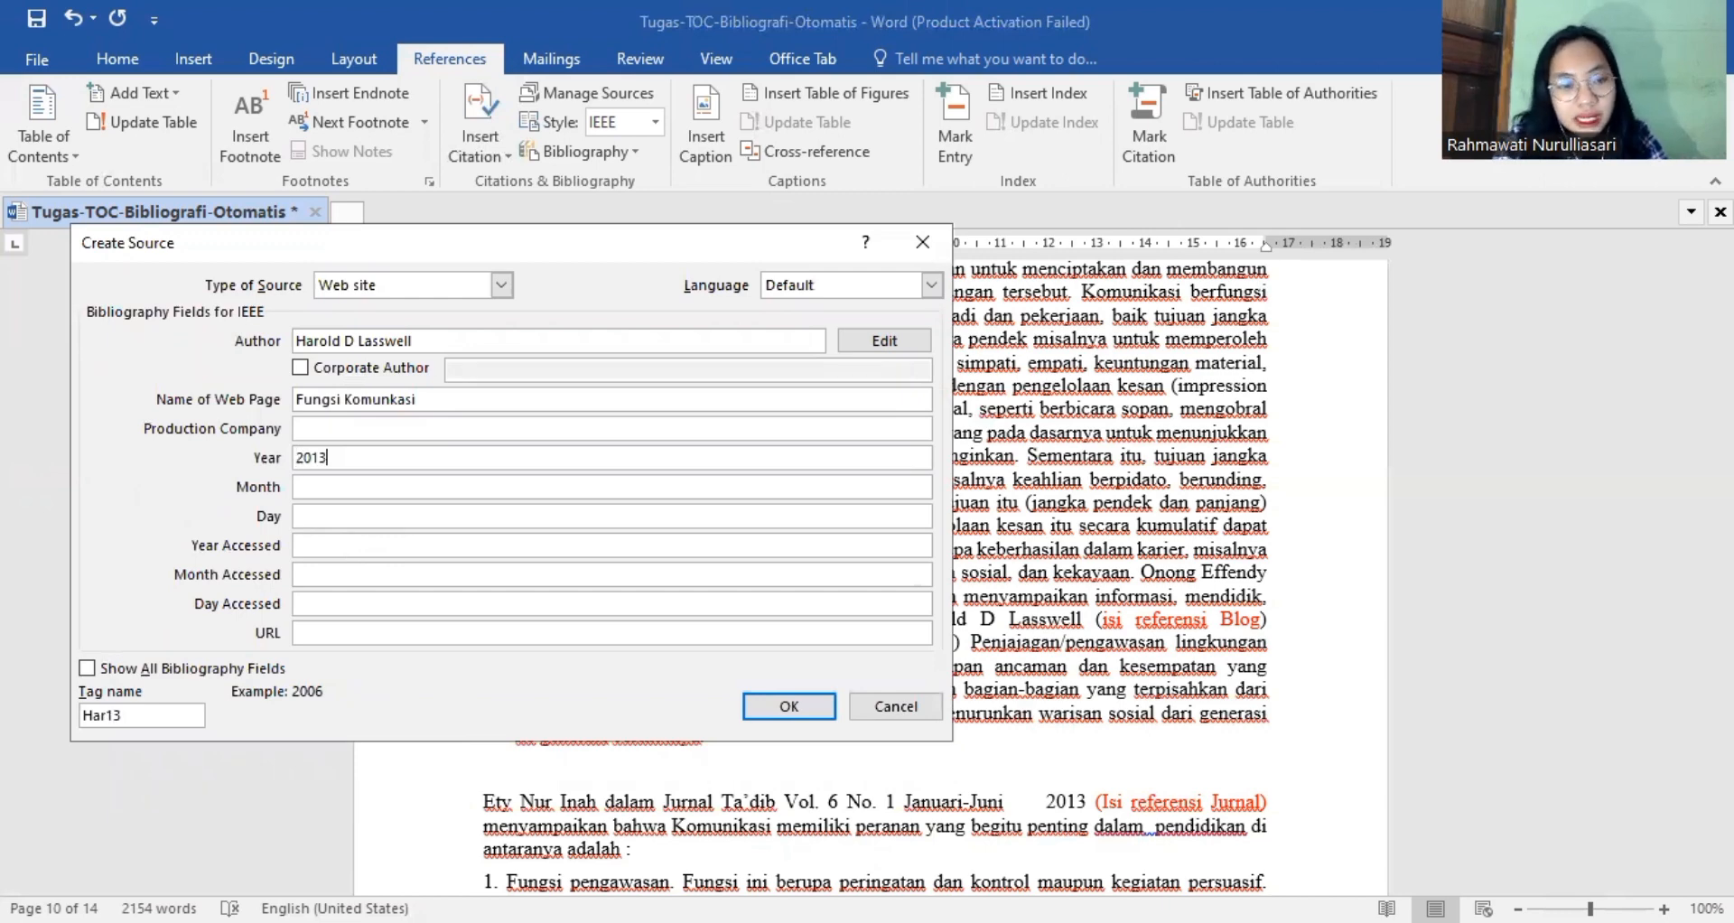
click(364, 488)
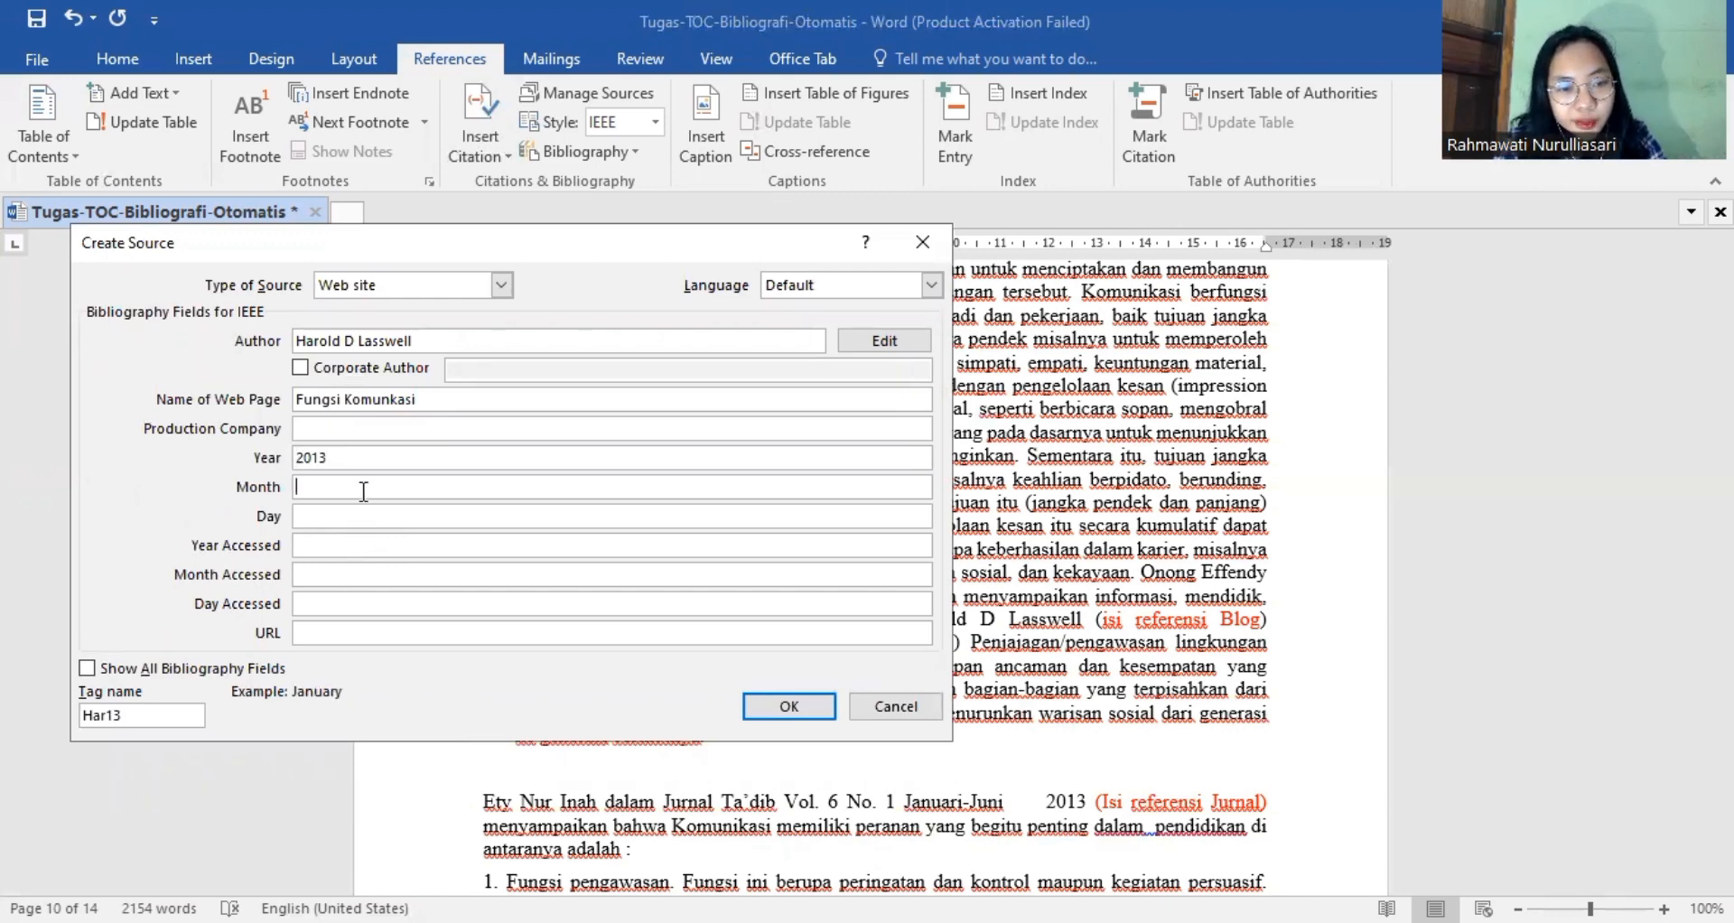
text(de)
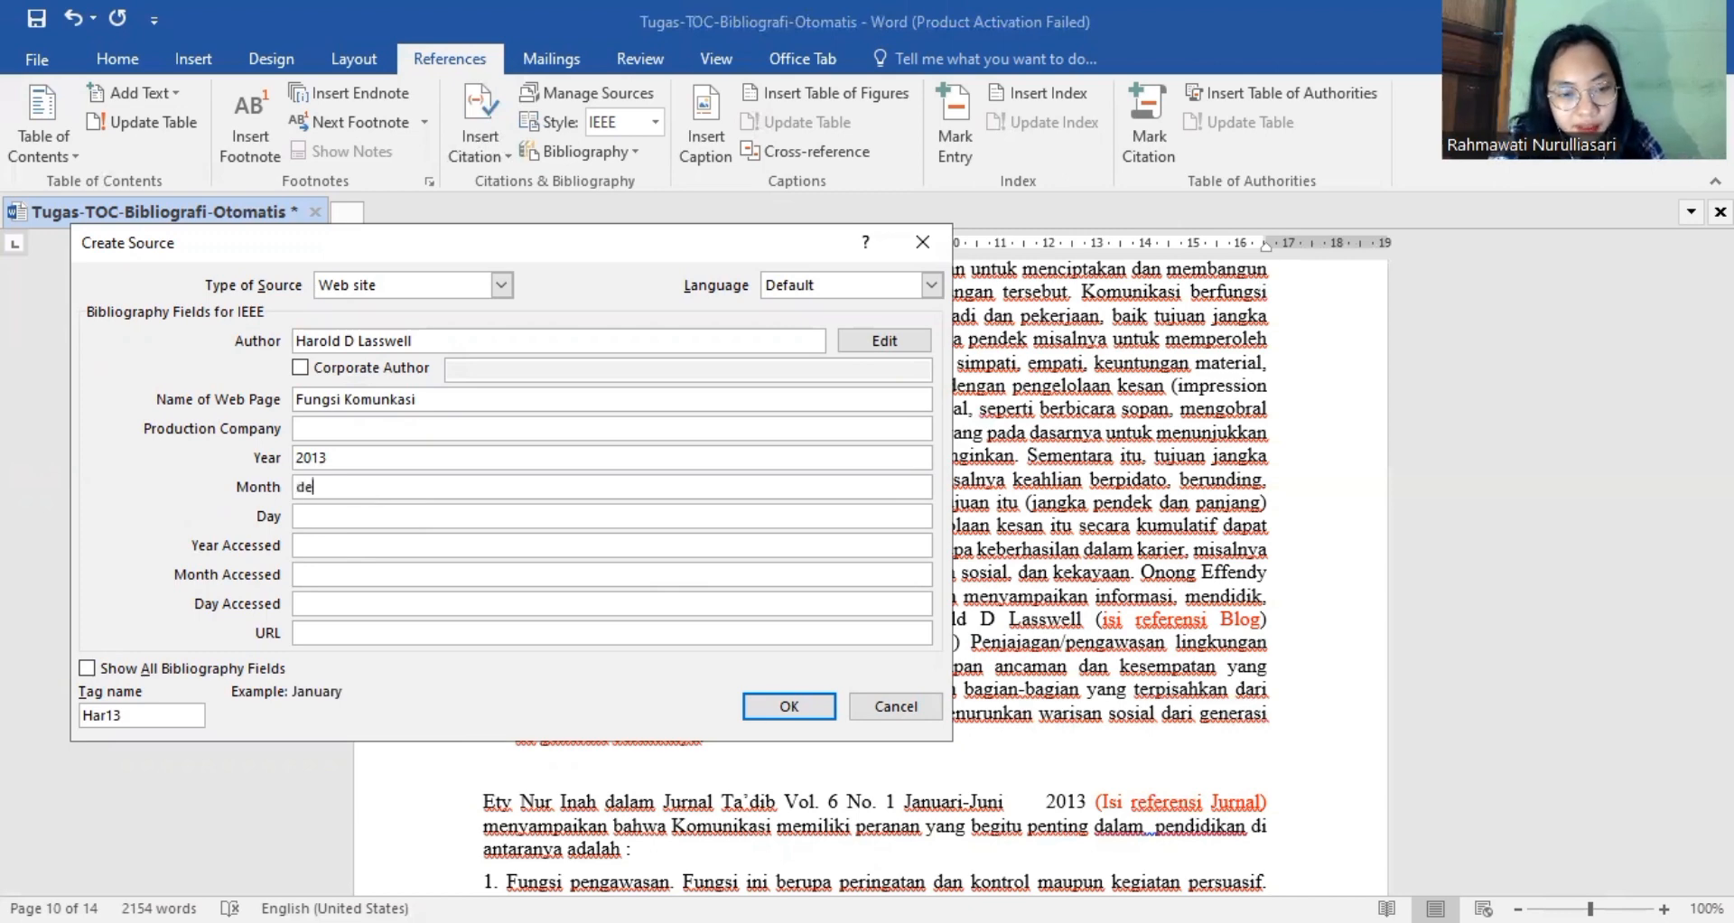
text(se)
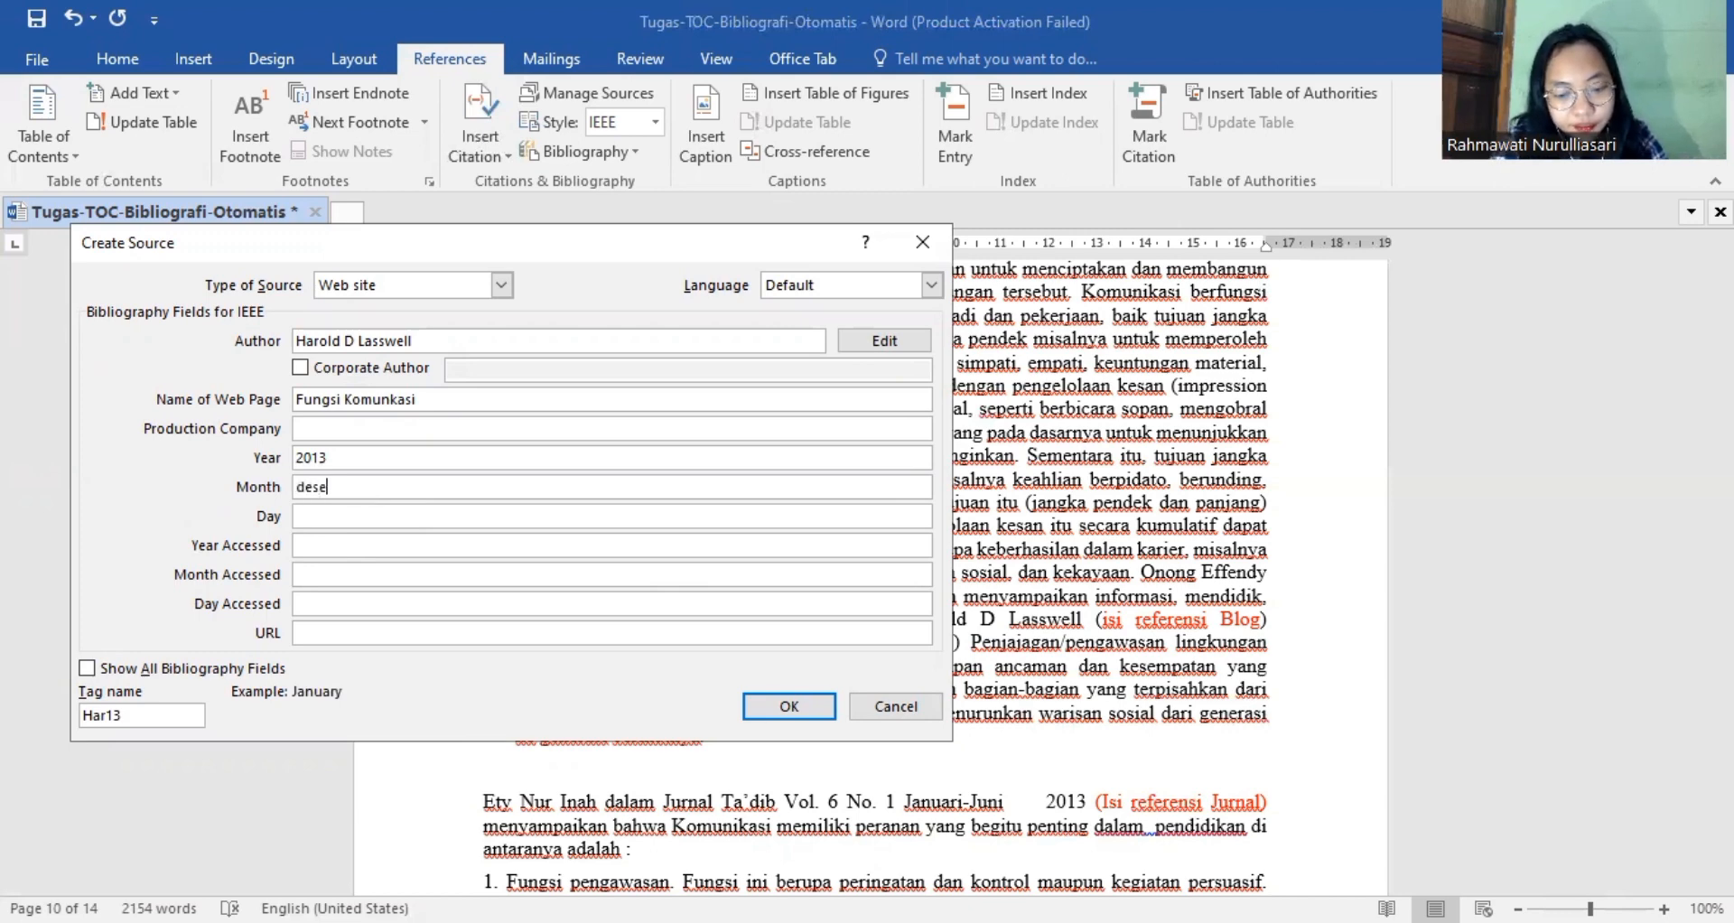
text(mber)
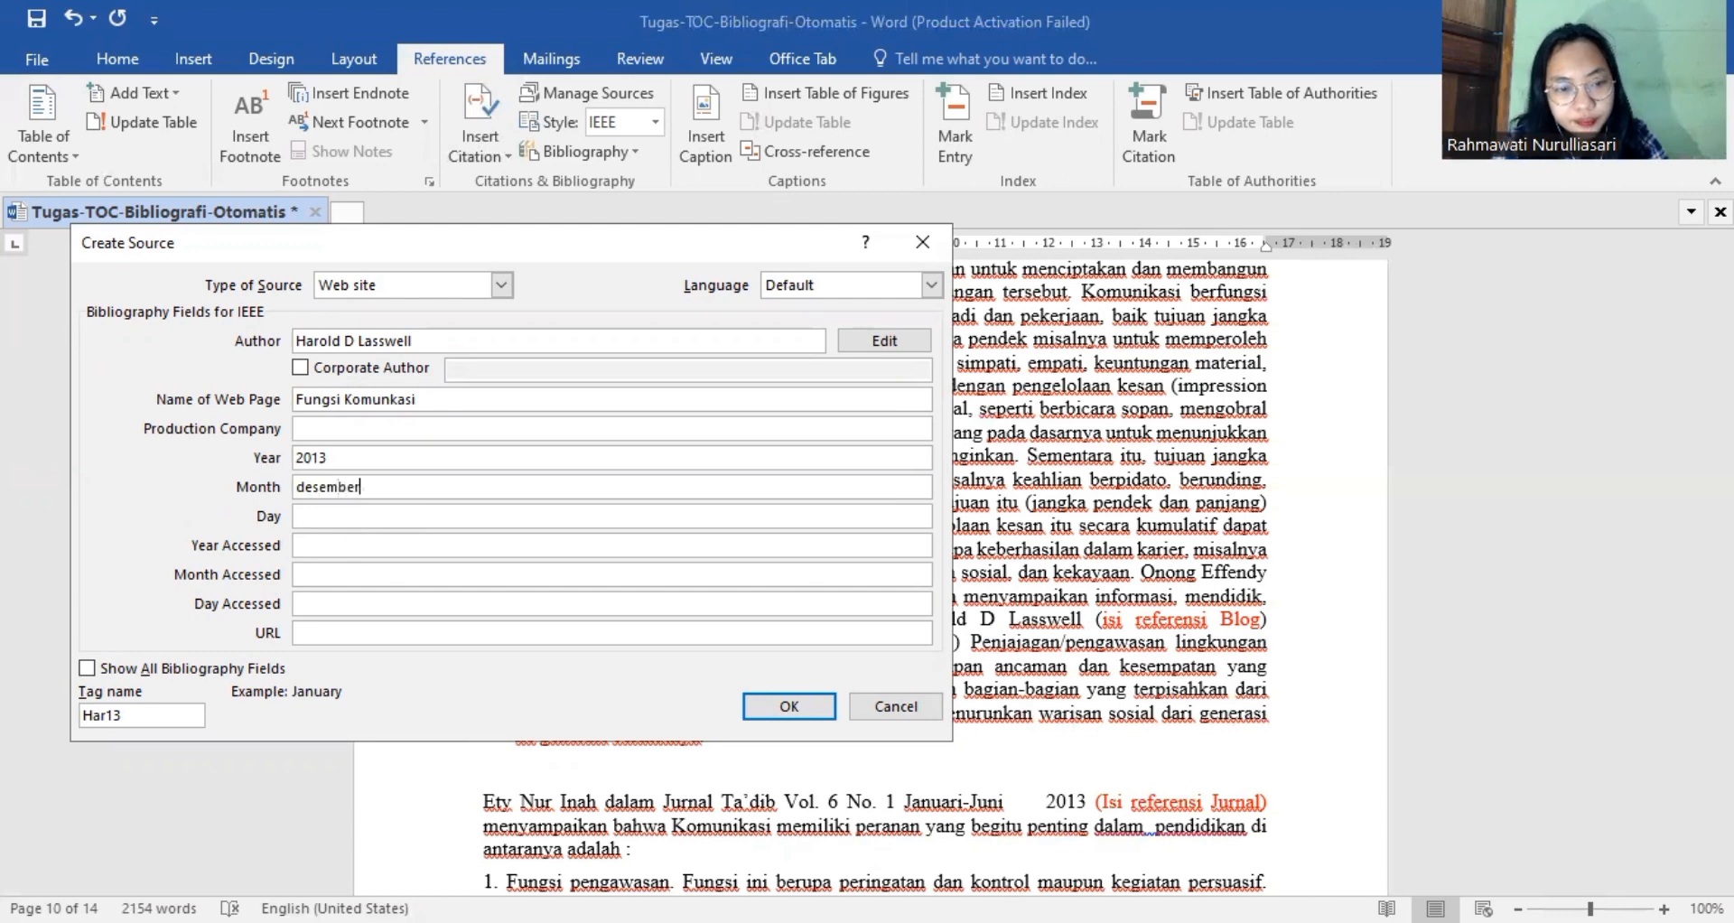
click(307, 488)
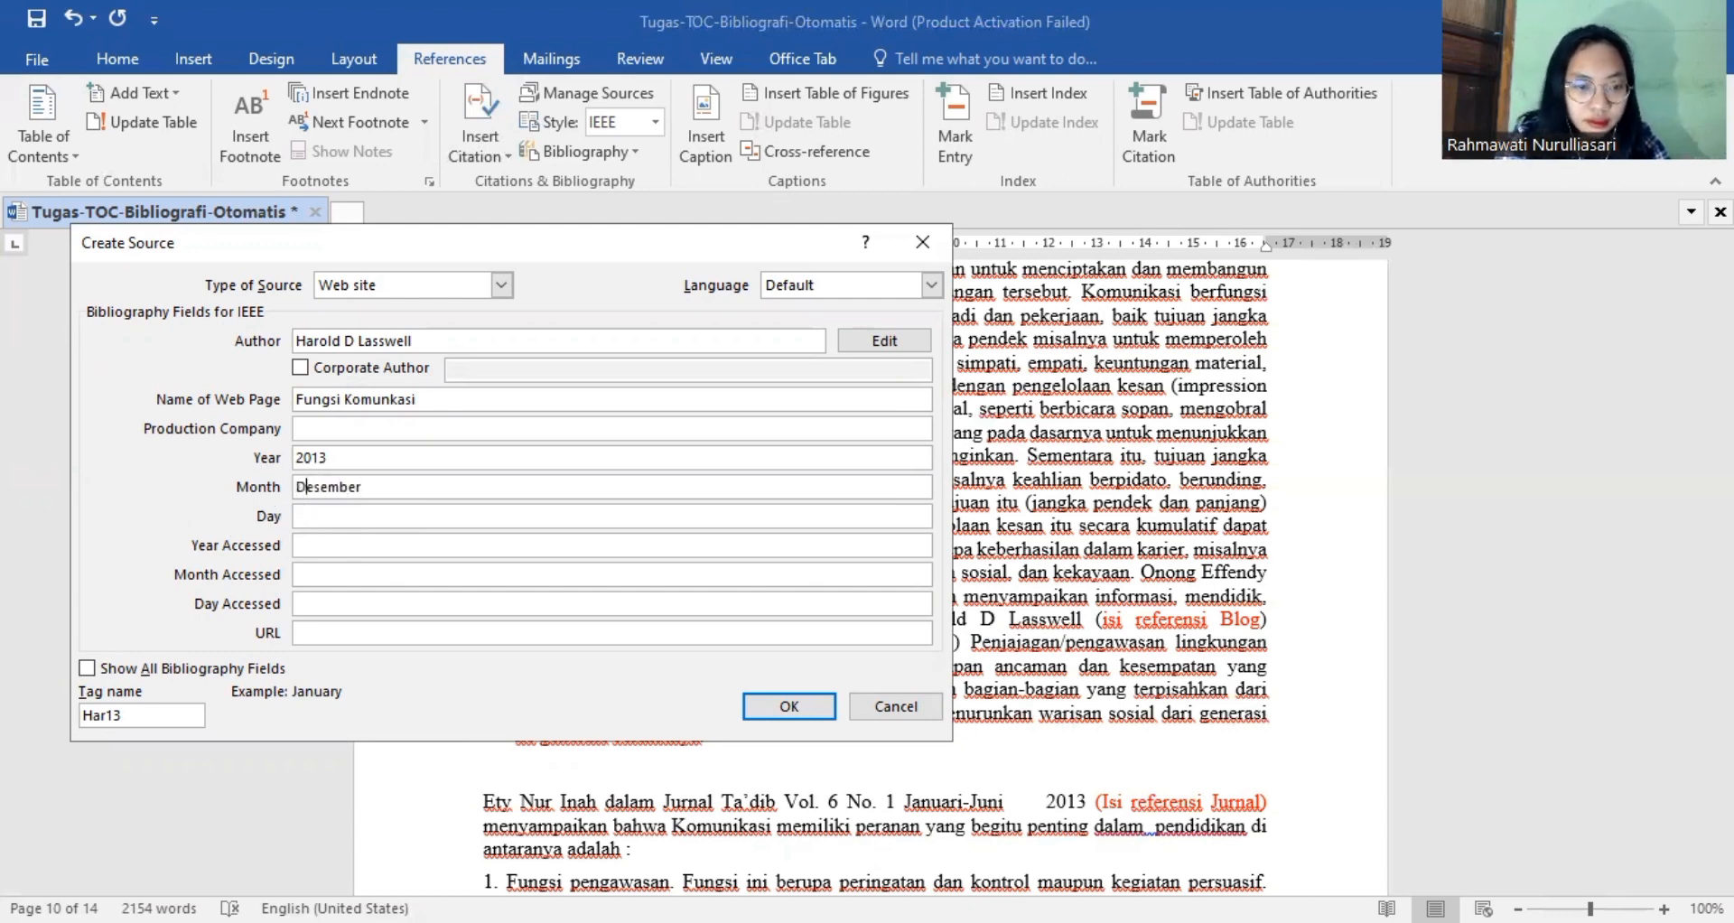
key(BackSpace)
text(D)
click(331, 515)
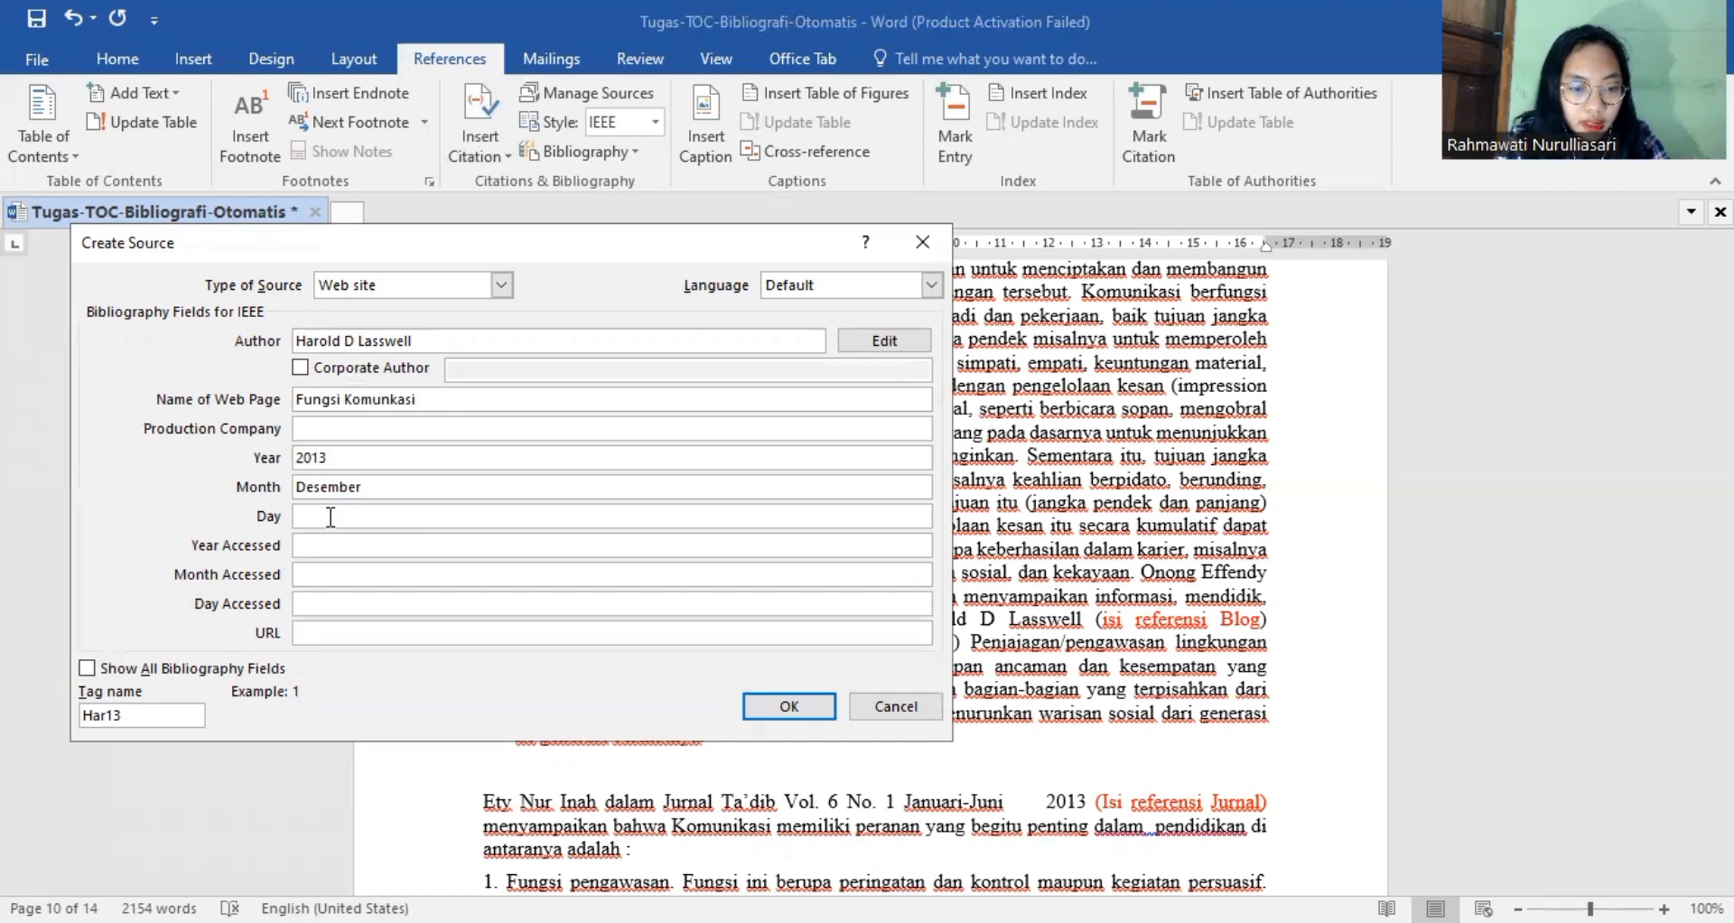
text(21)
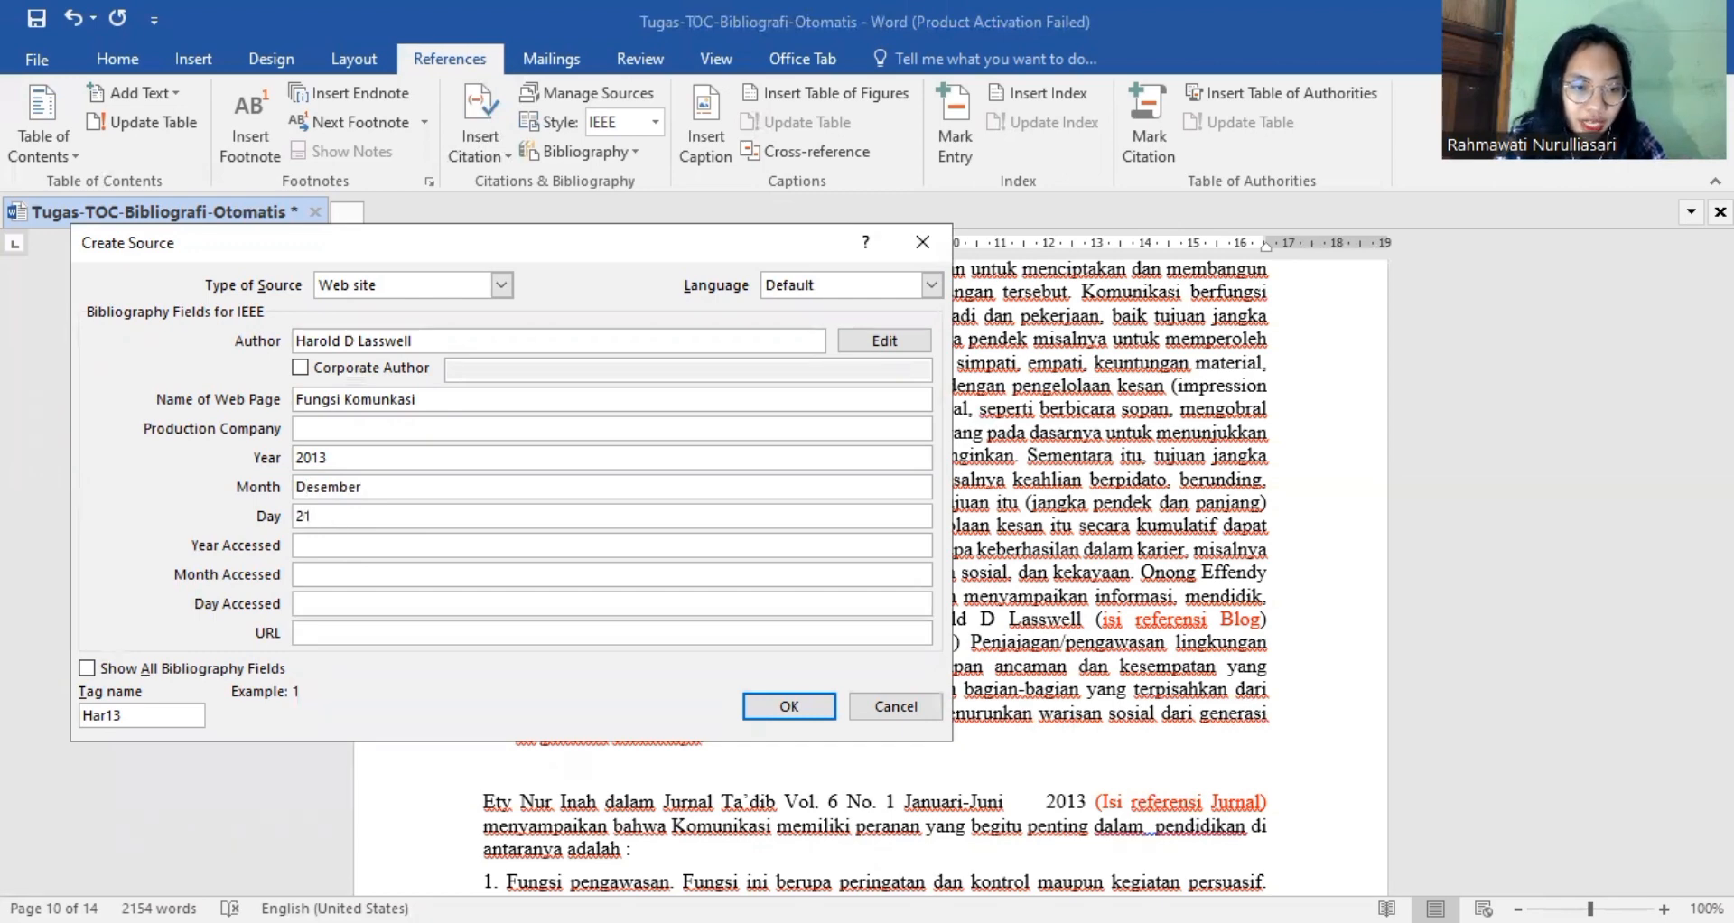
Set the source's URL to harold.blogspot.com and save the new web site source.
click(547, 633)
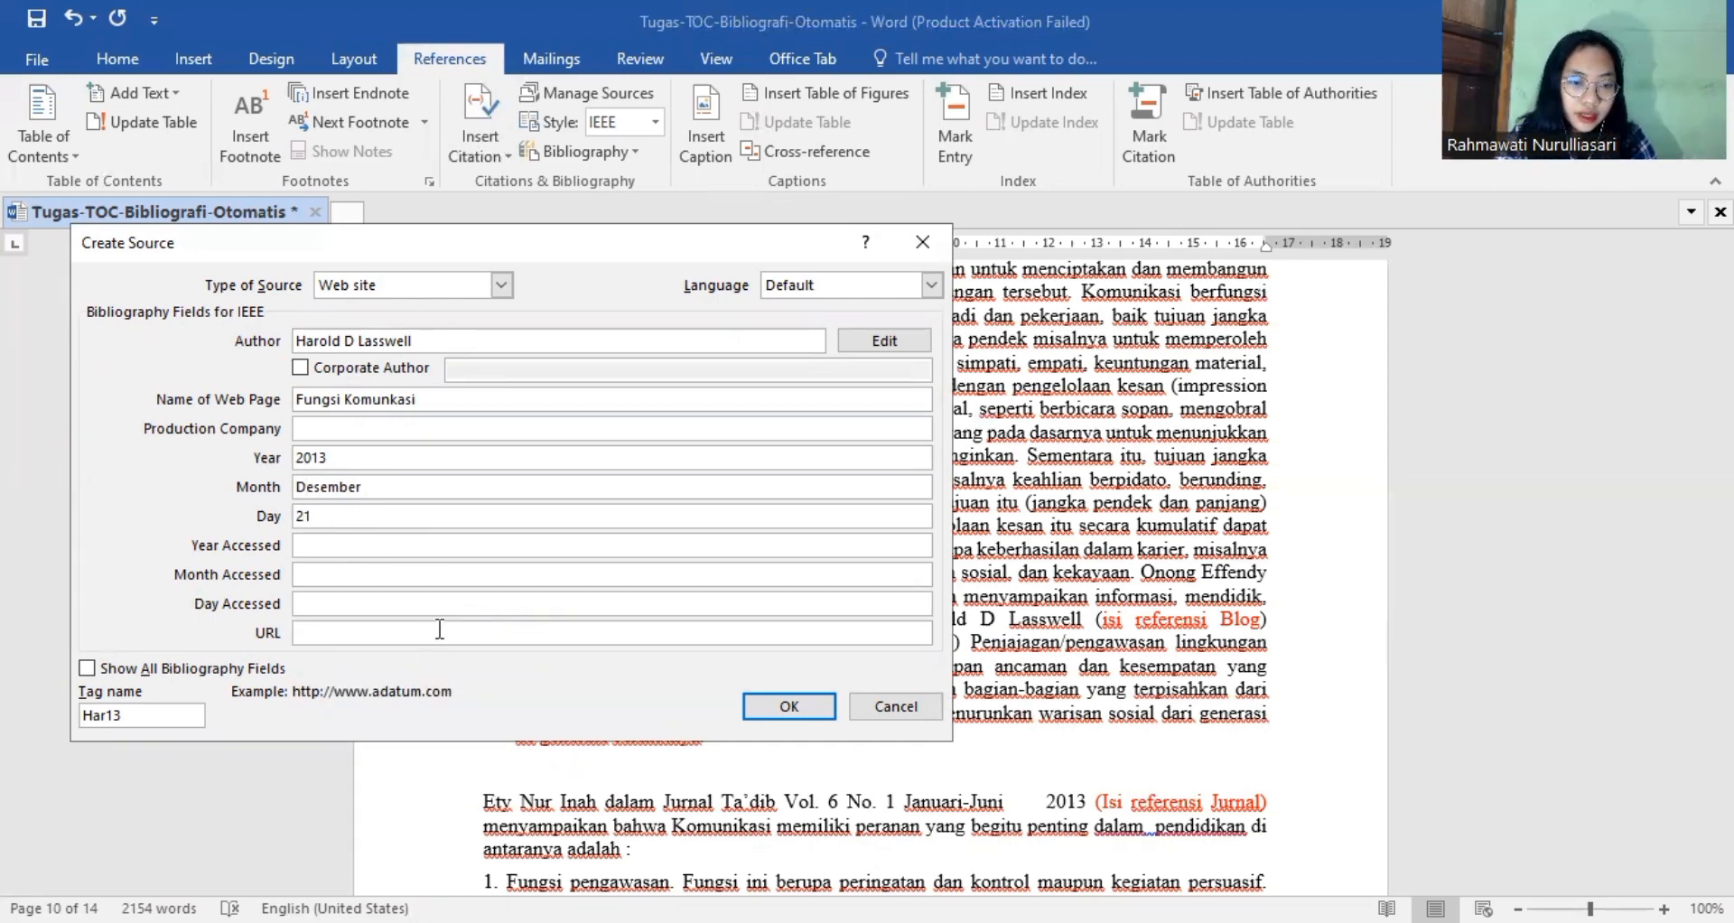
text(ha)
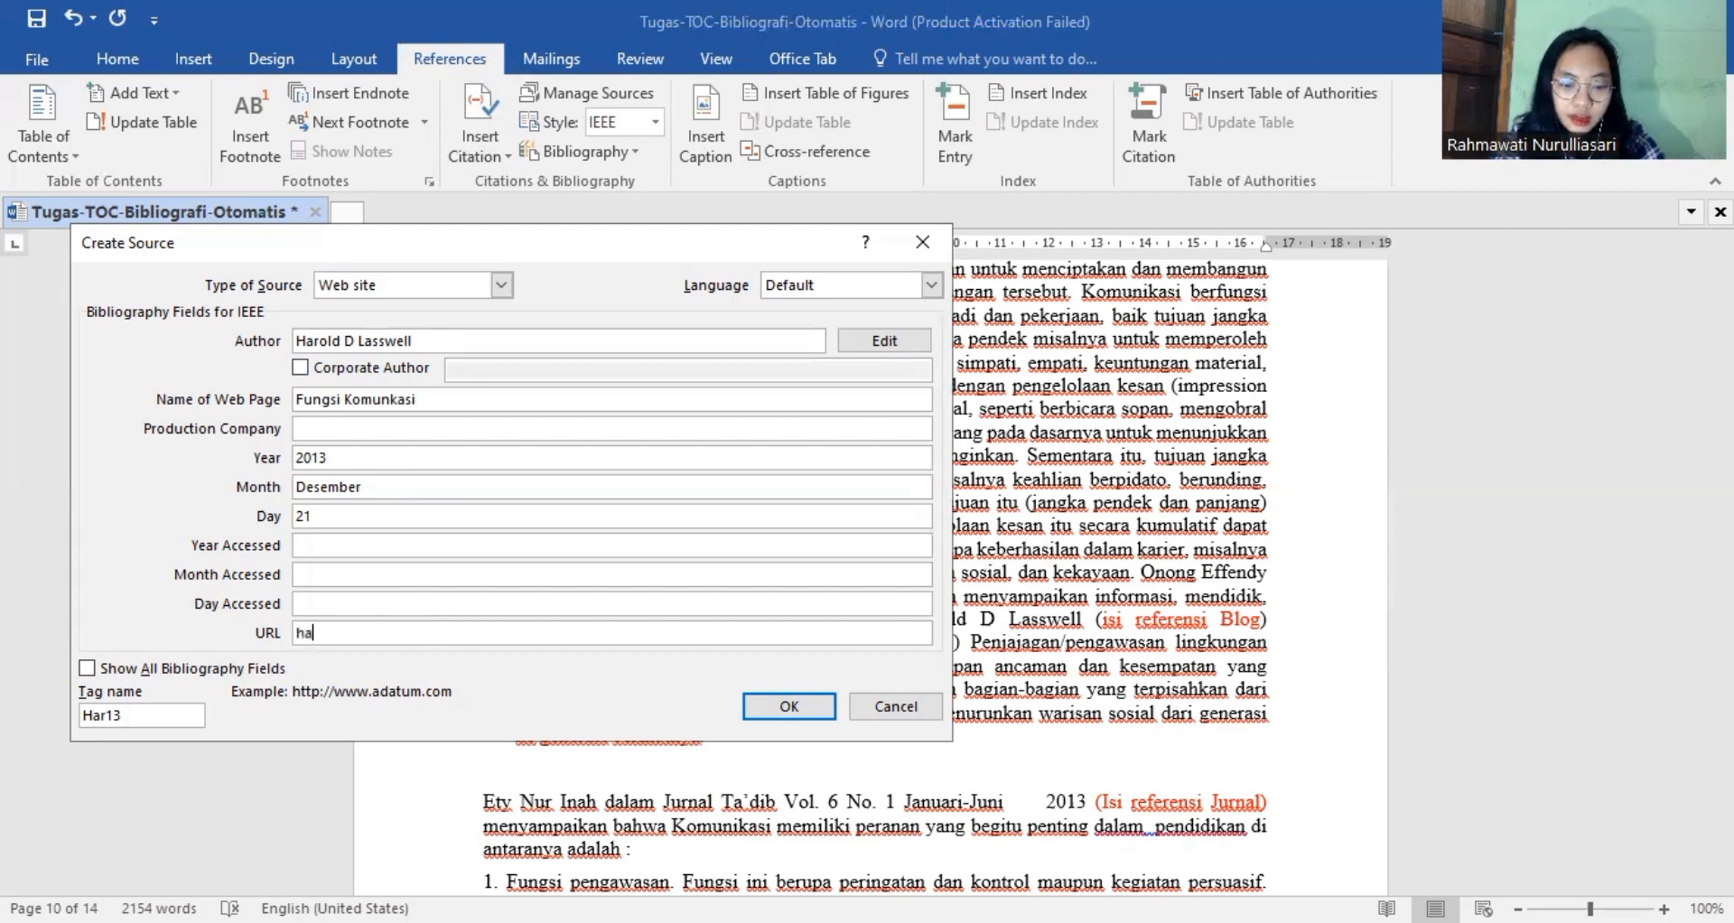
text(ro)
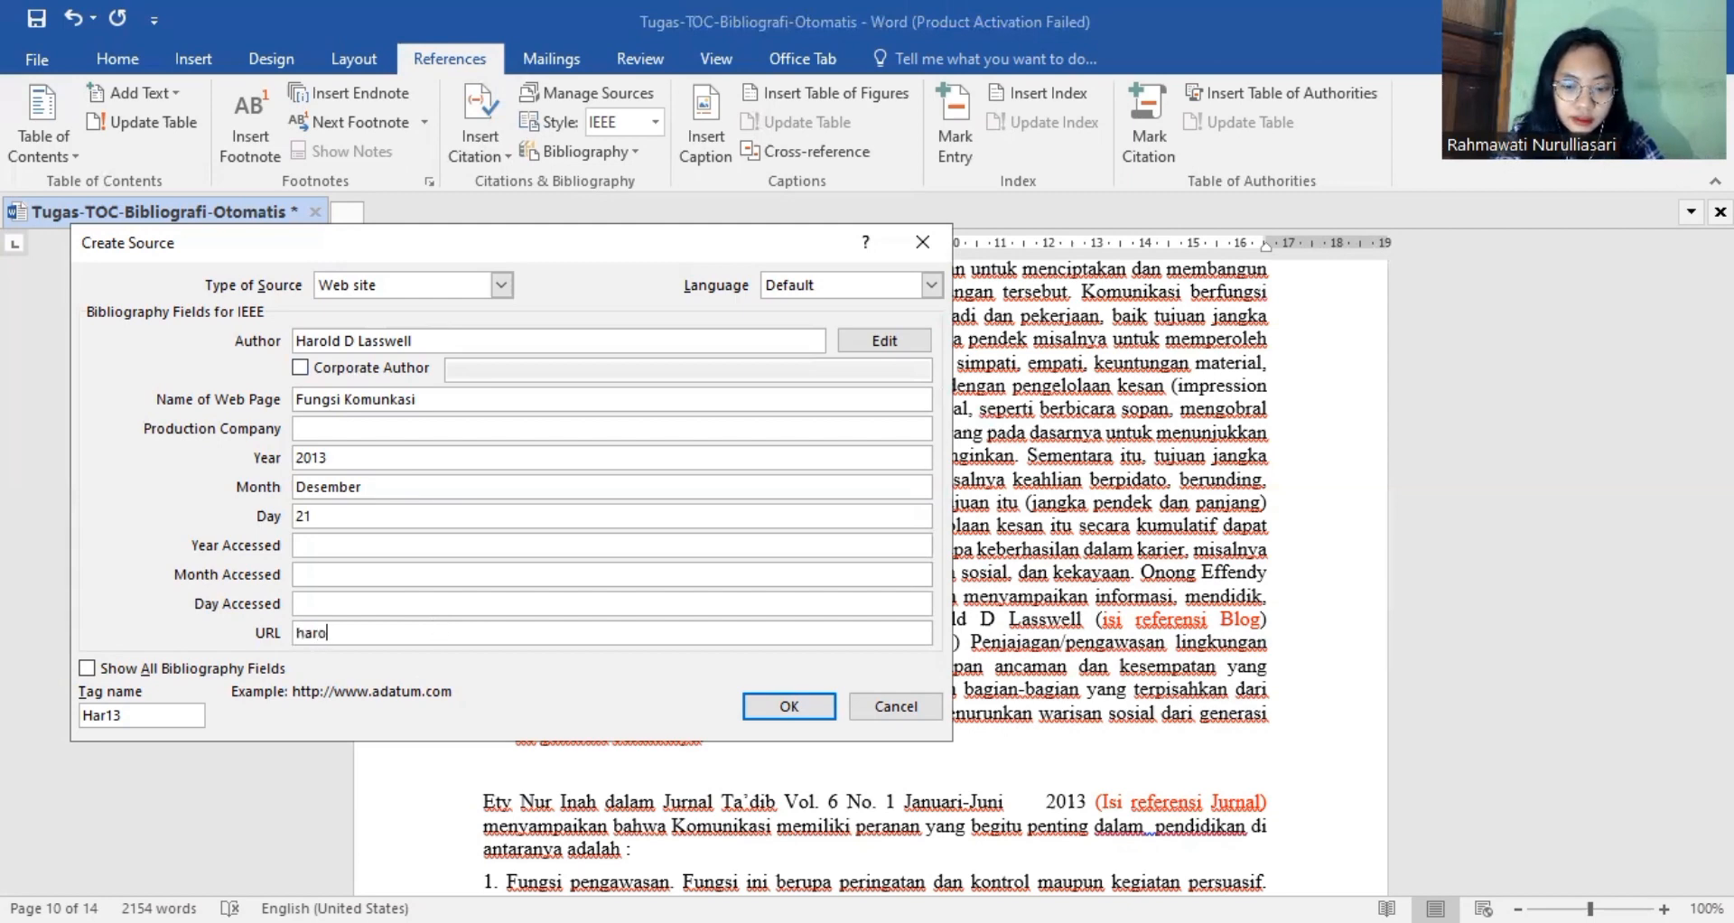
text(ld.b)
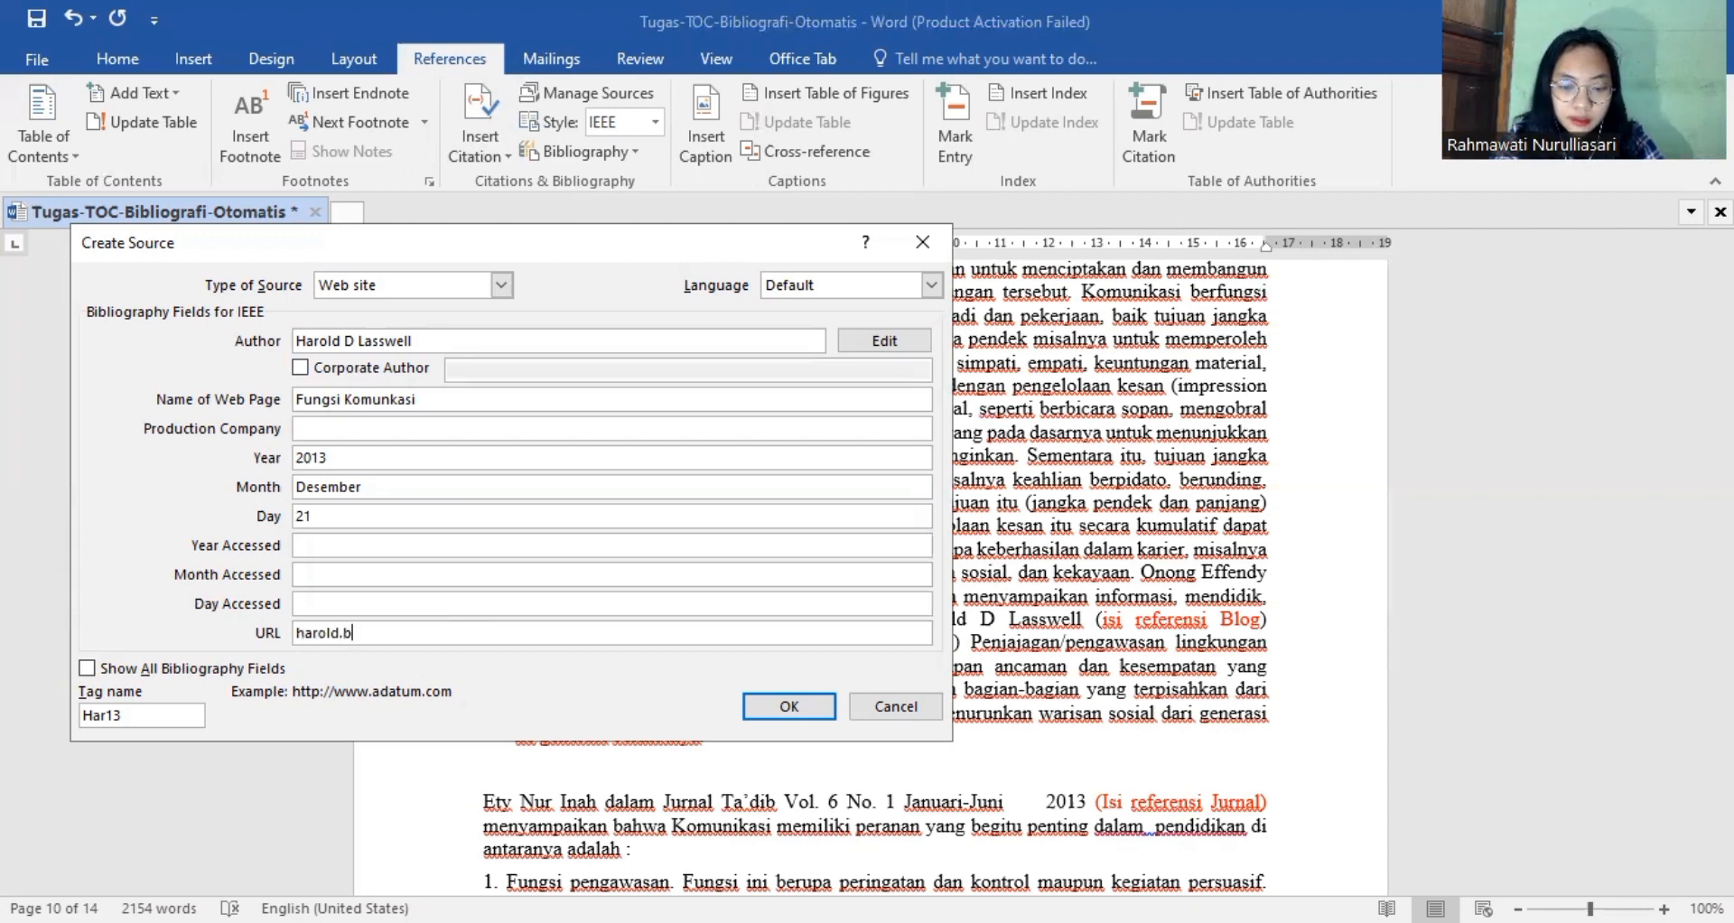
text(logspo)
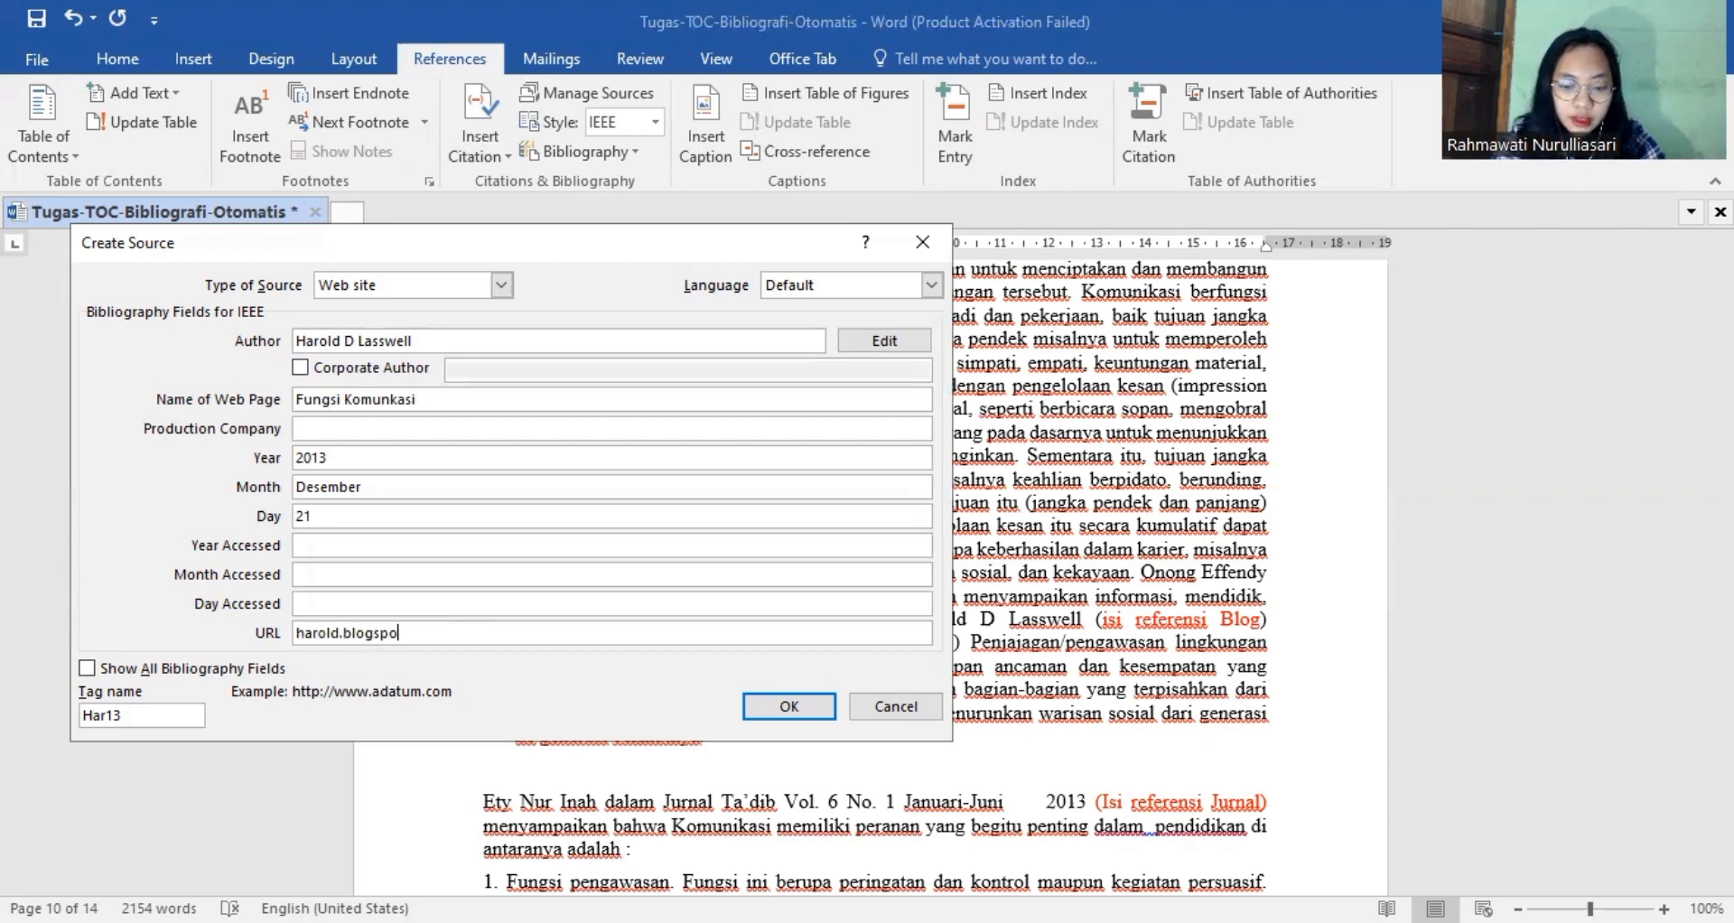
text(t.com)
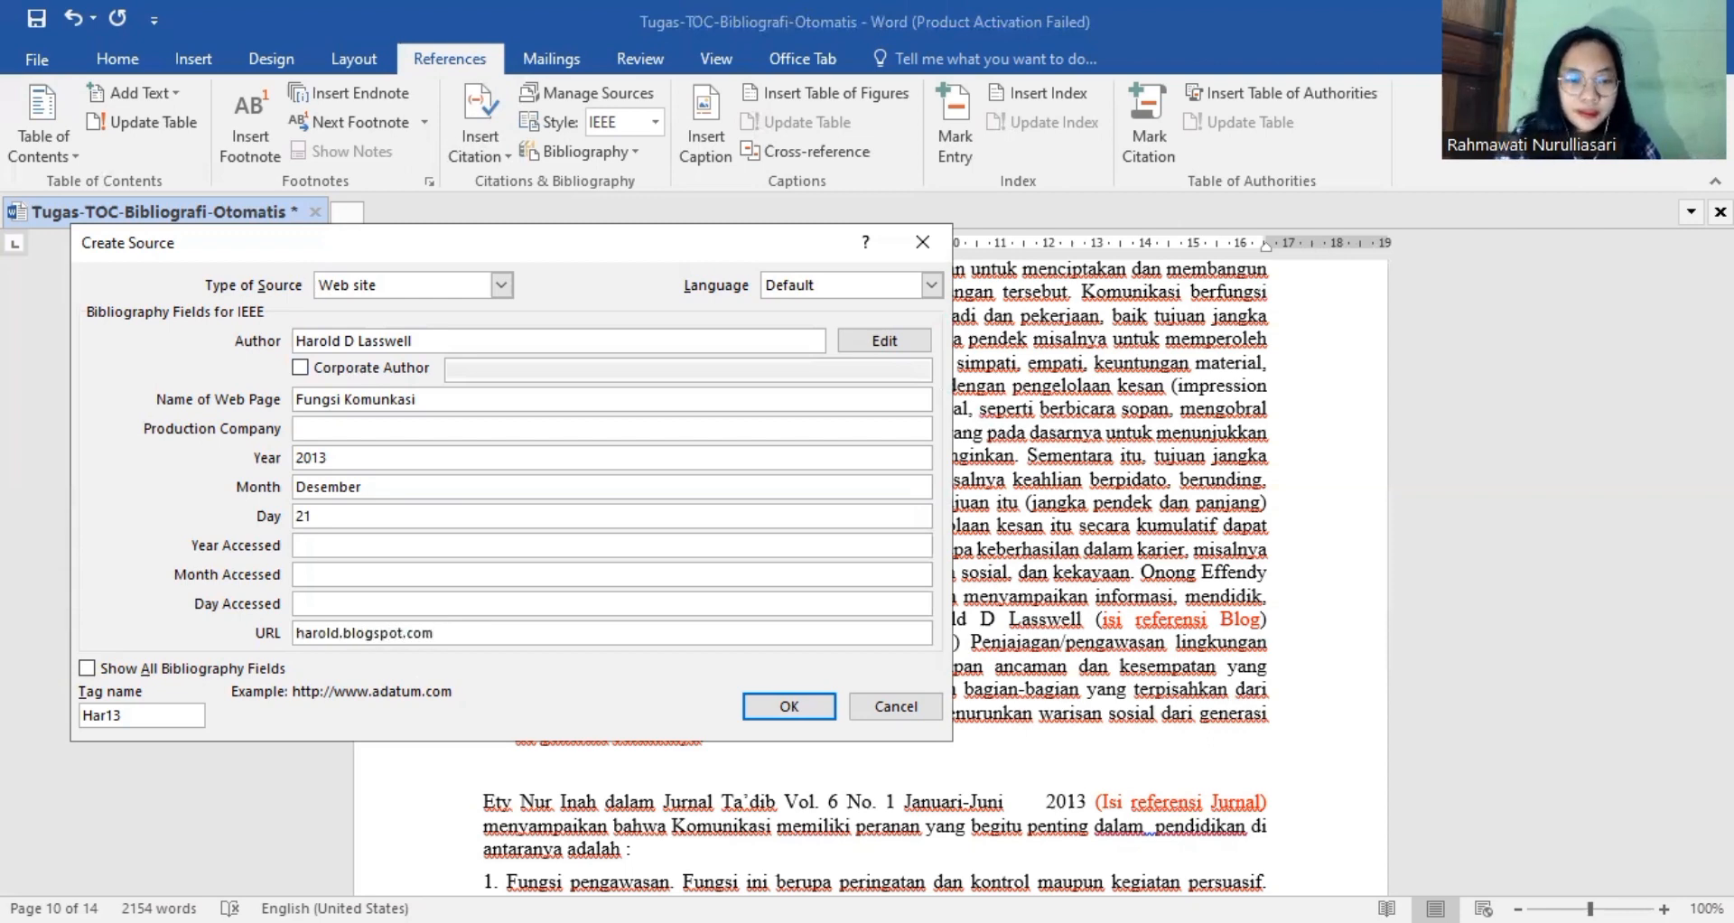
click(777, 708)
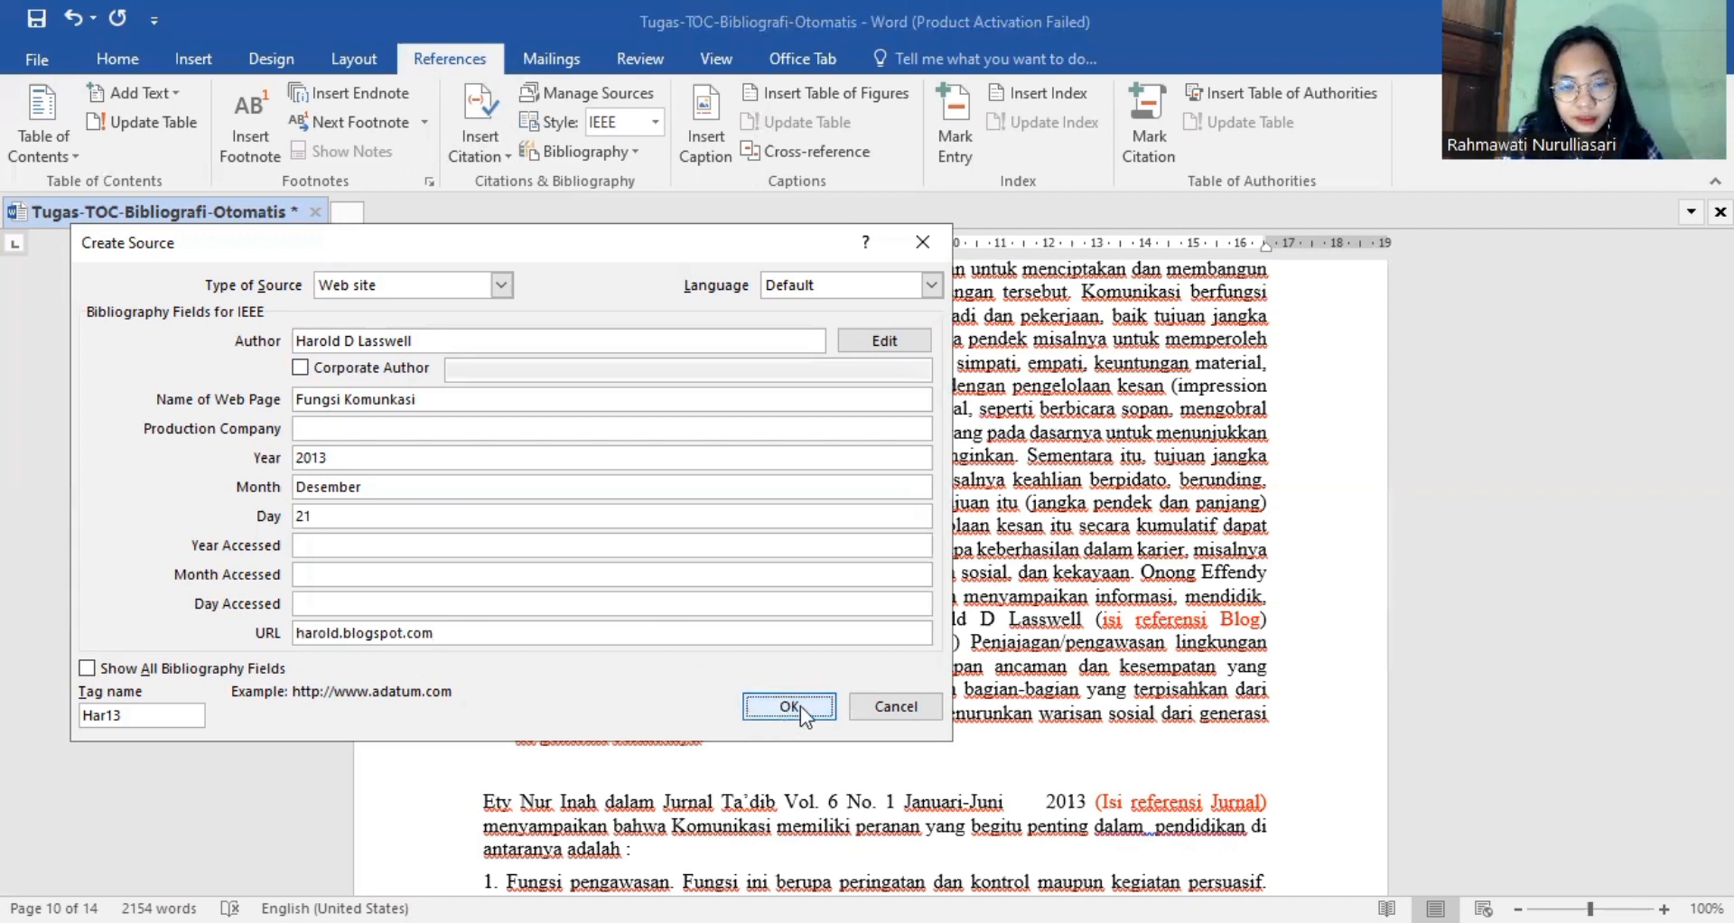
click(801, 707)
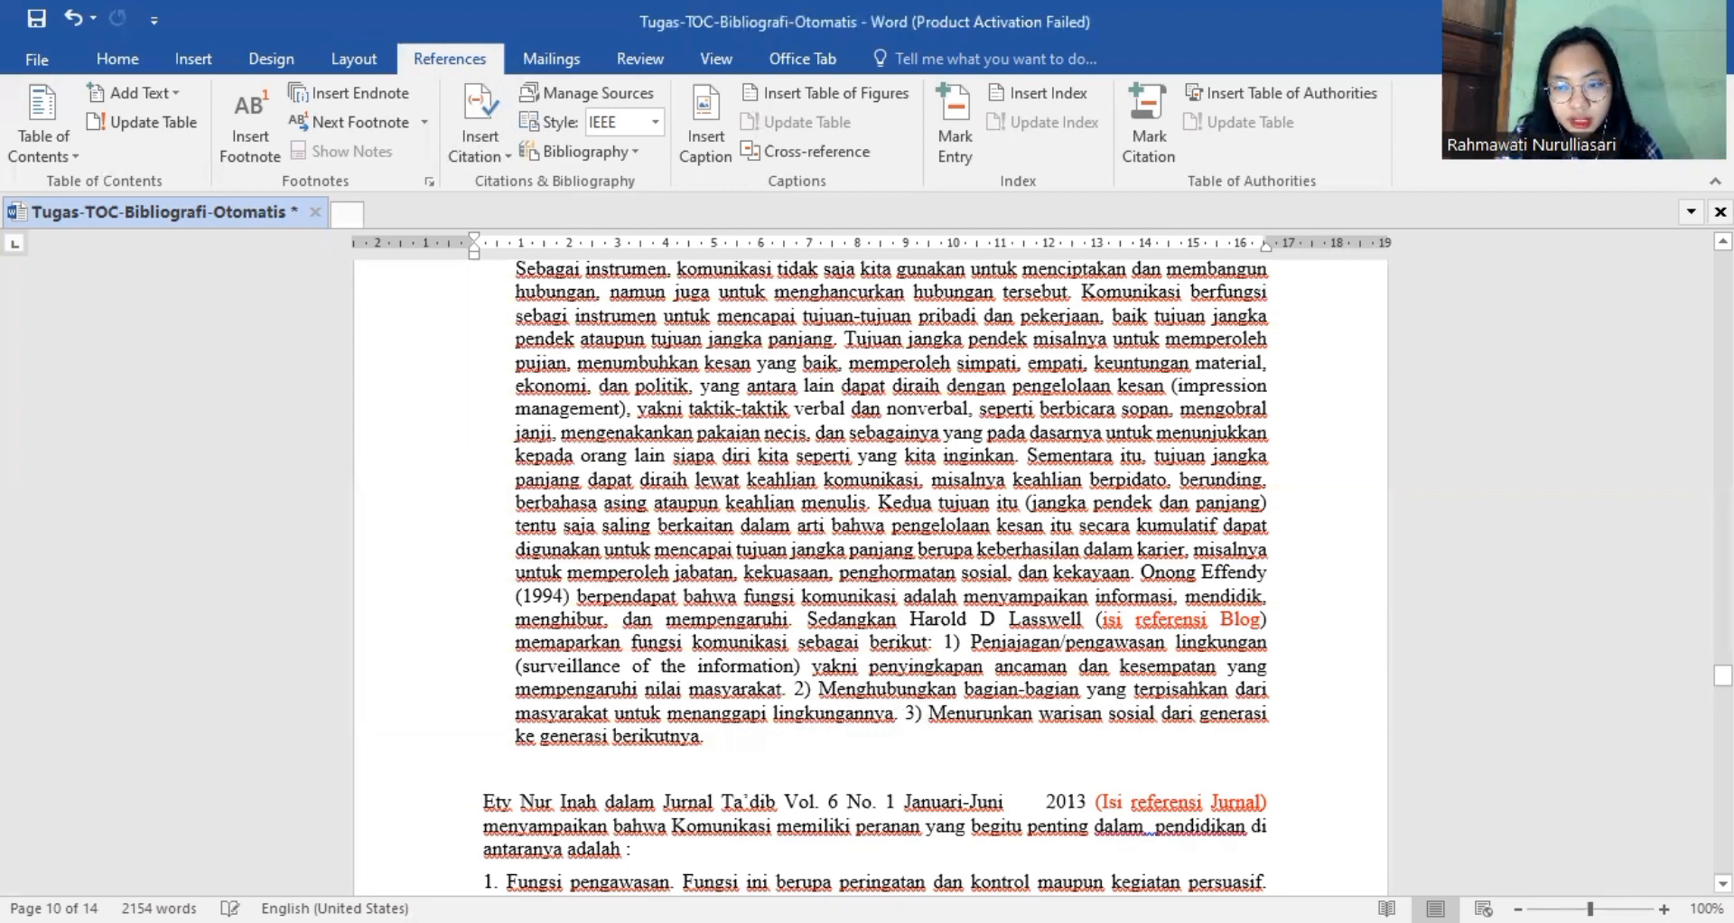
scroll(869, 578, down, 8)
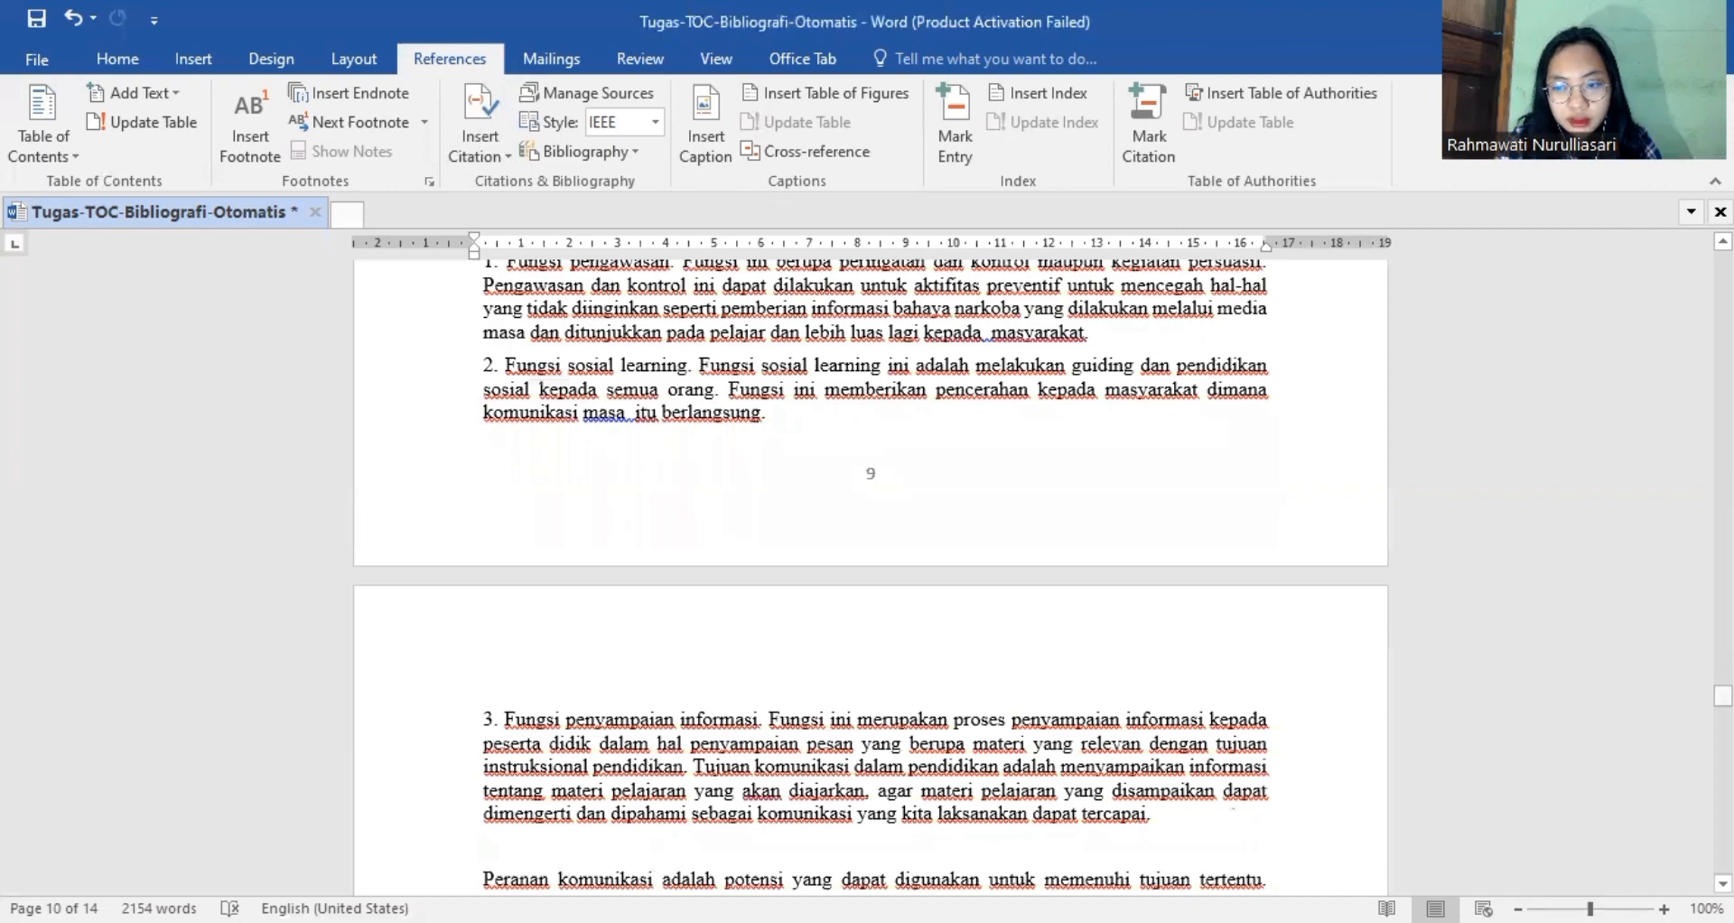
Start a new citation source of type Journal Article for the Jurnal Ta'dib reference above the list of communication functions.
drag(1723, 696, 1723, 691)
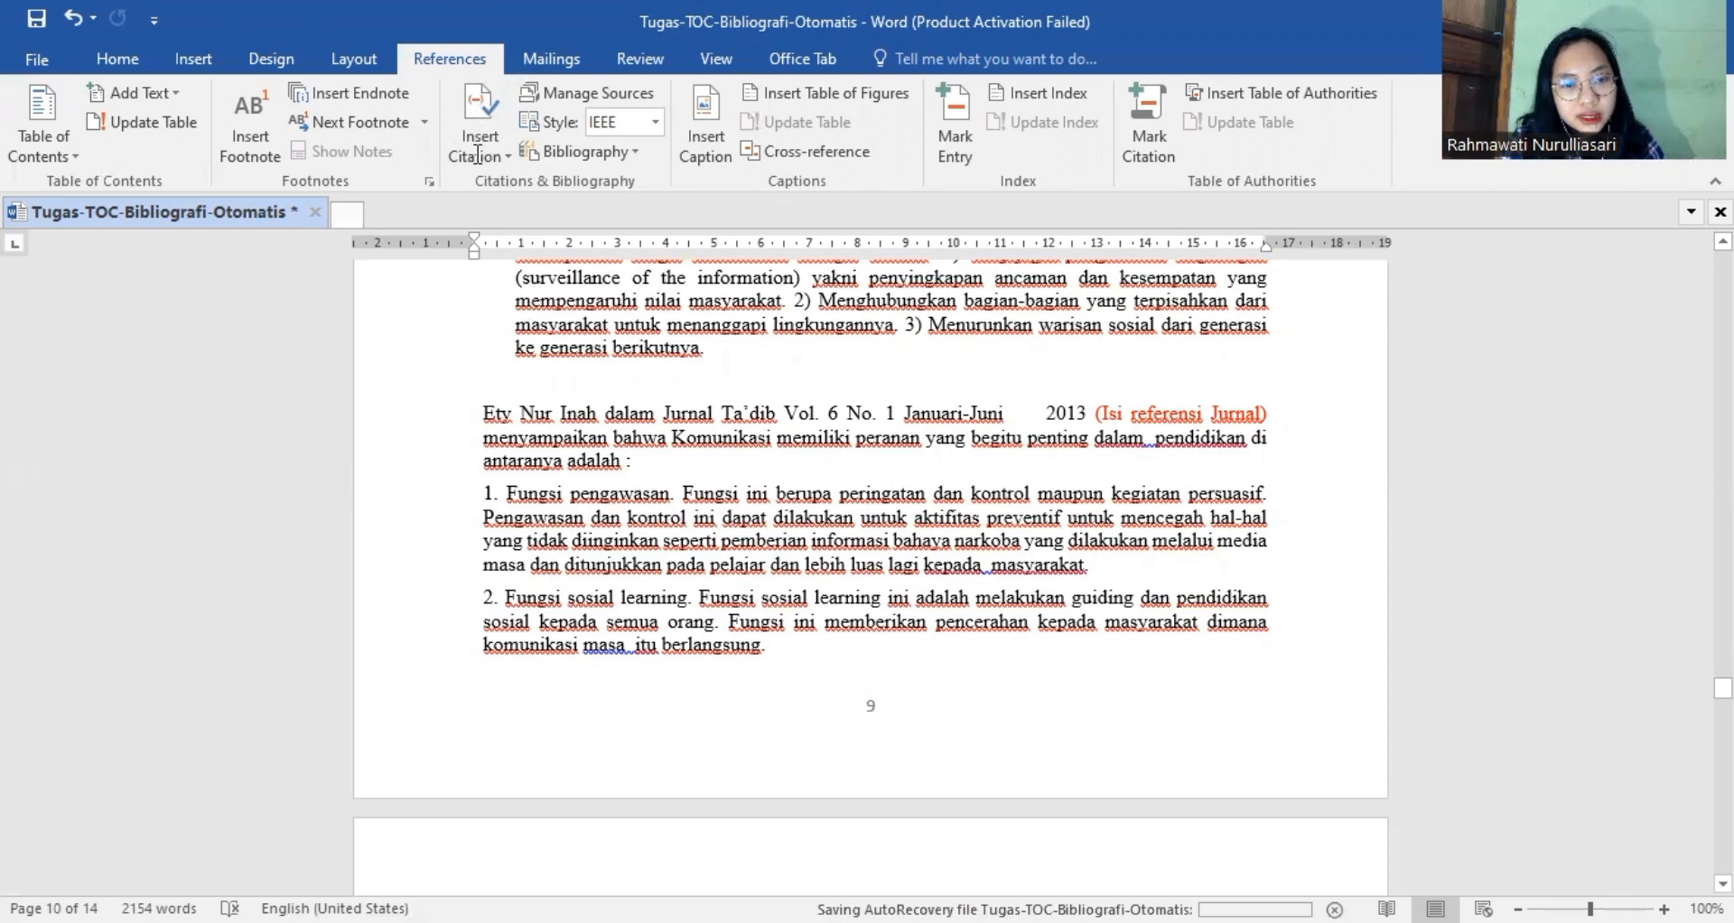
click(478, 107)
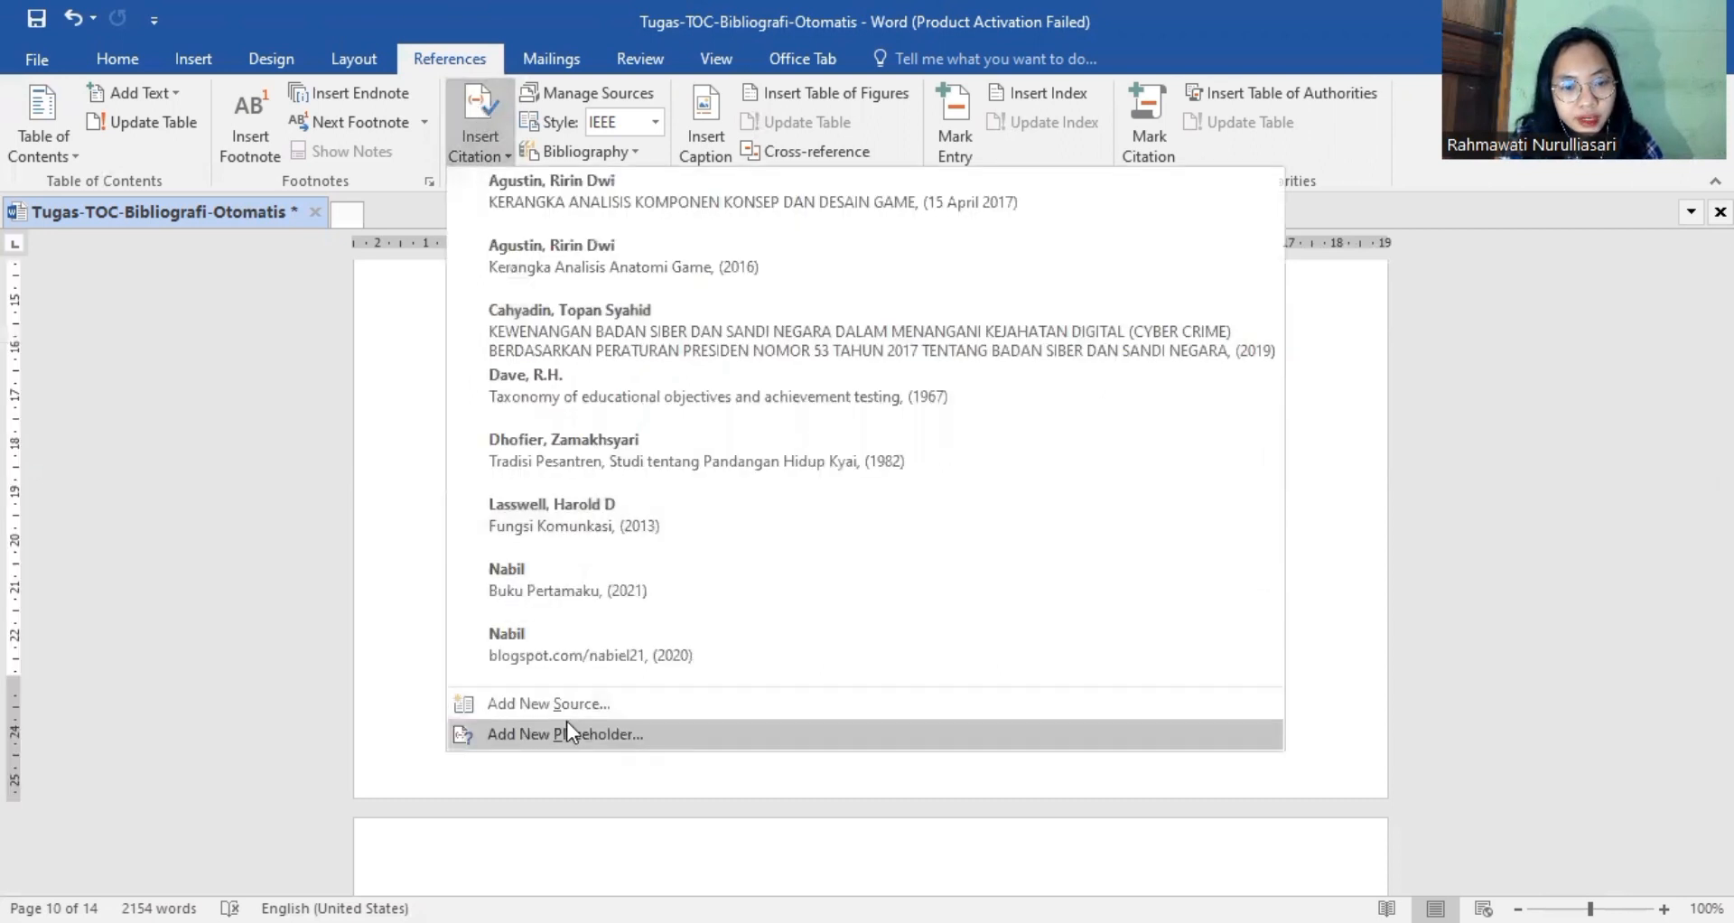
click(566, 707)
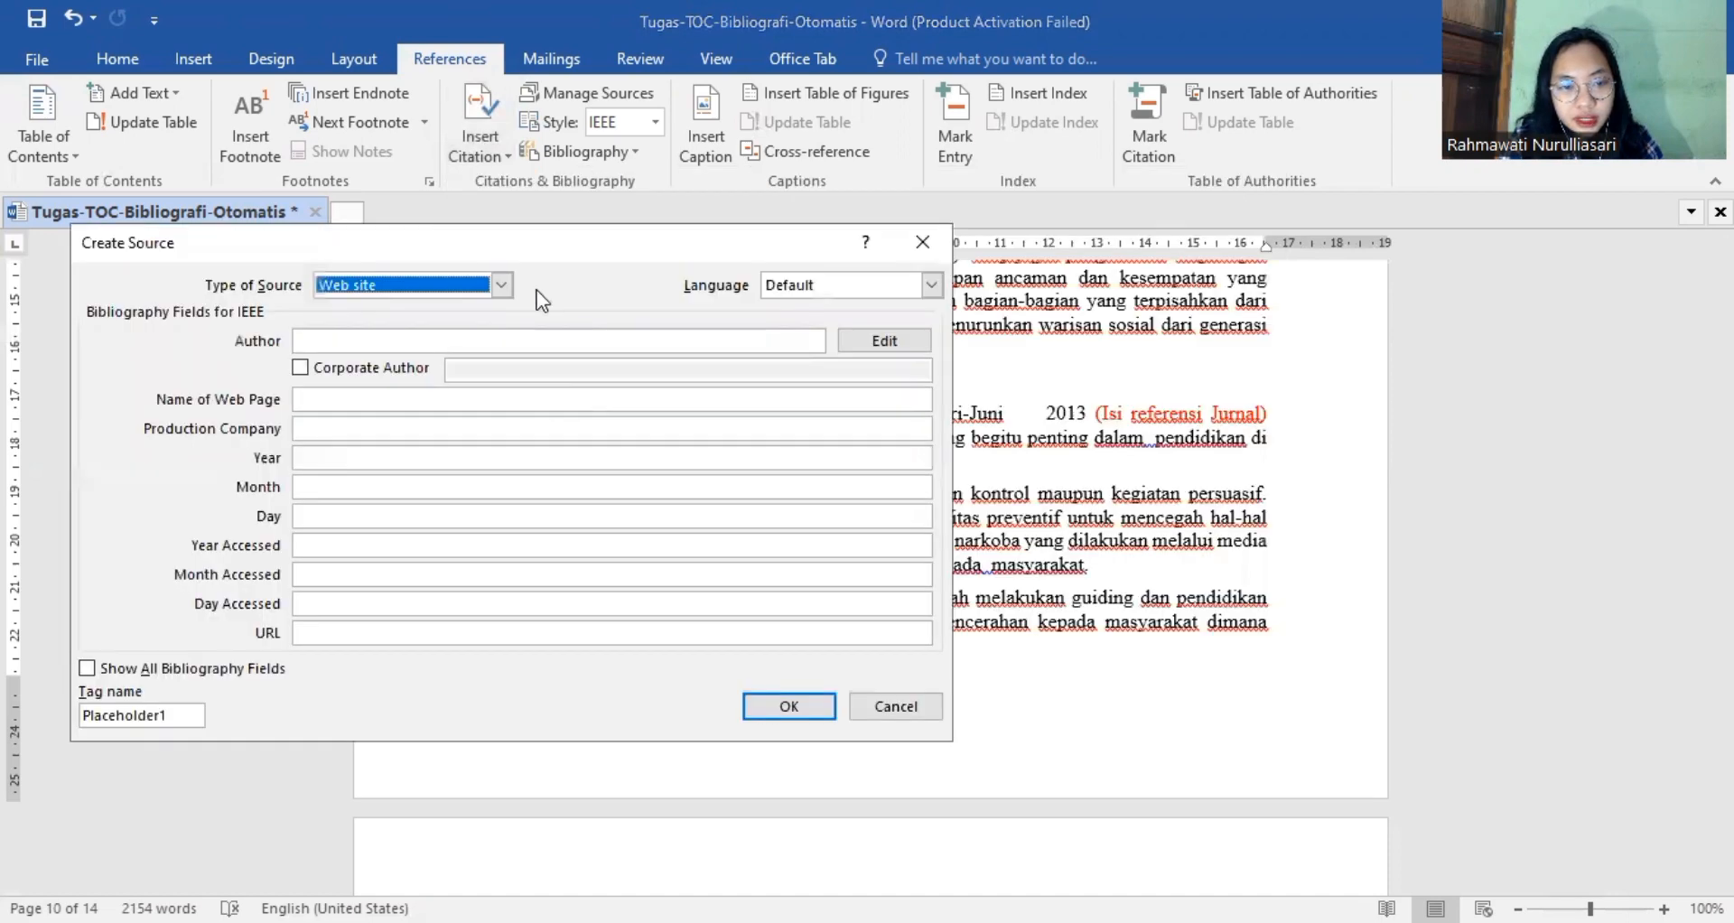
click(500, 284)
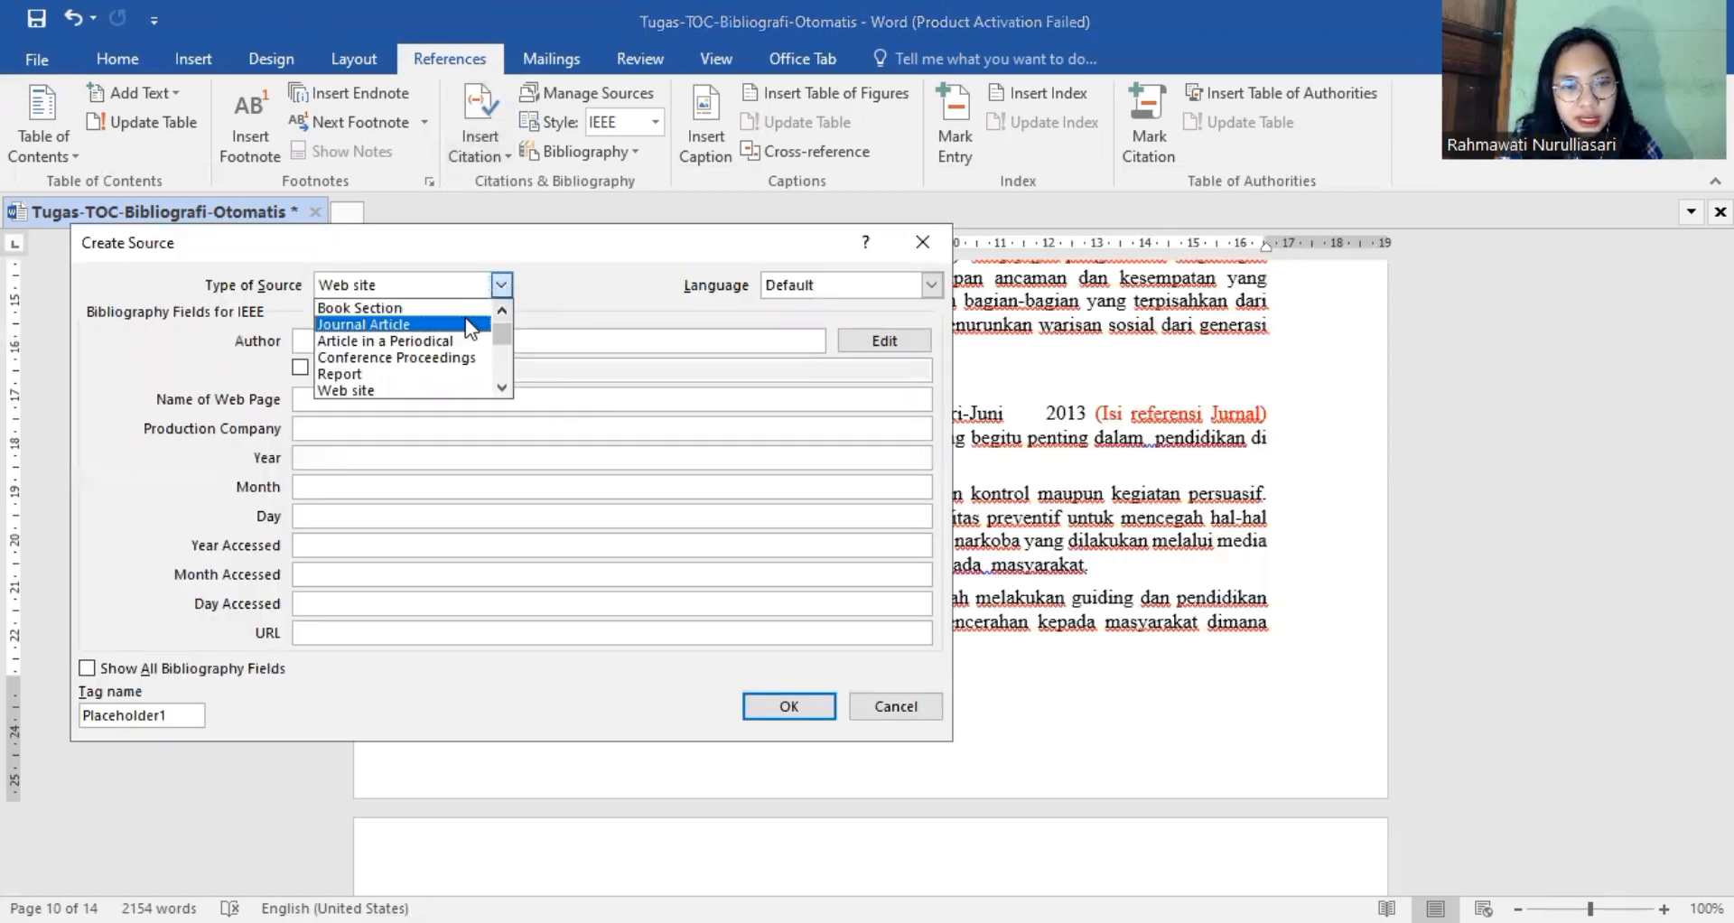
click(466, 322)
Enter the full name of the author cited with Jurnal Ta'dib and title the article "Peranan Komunikasi Dalam Pendidikan".
text(E)
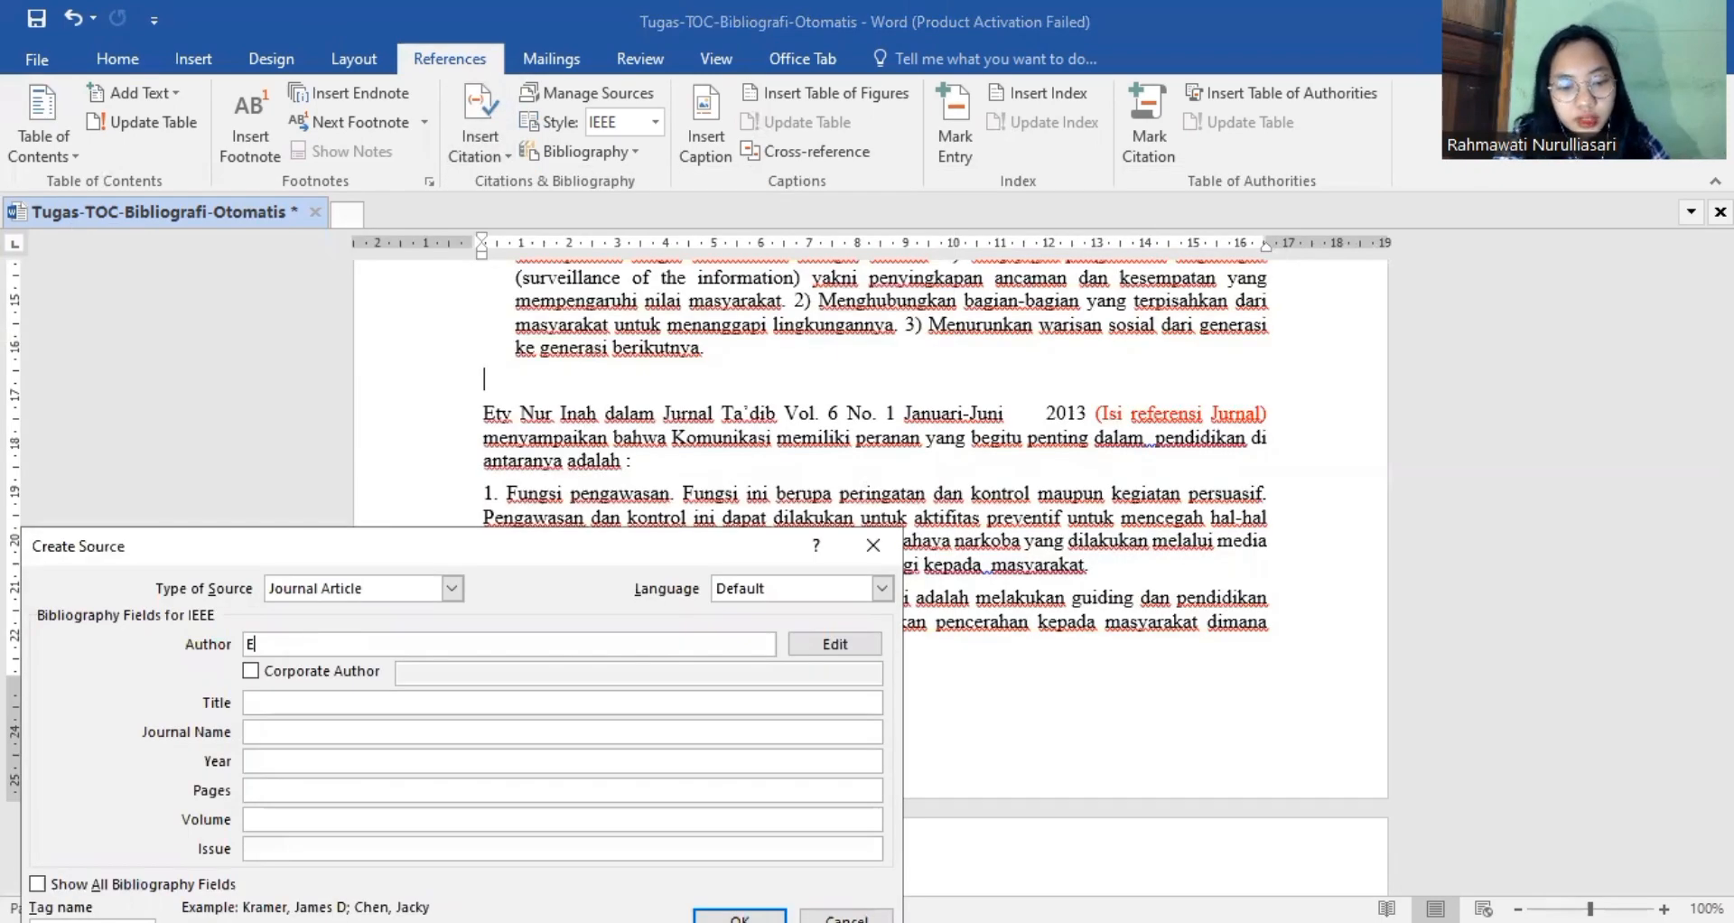
text(tty Nur )
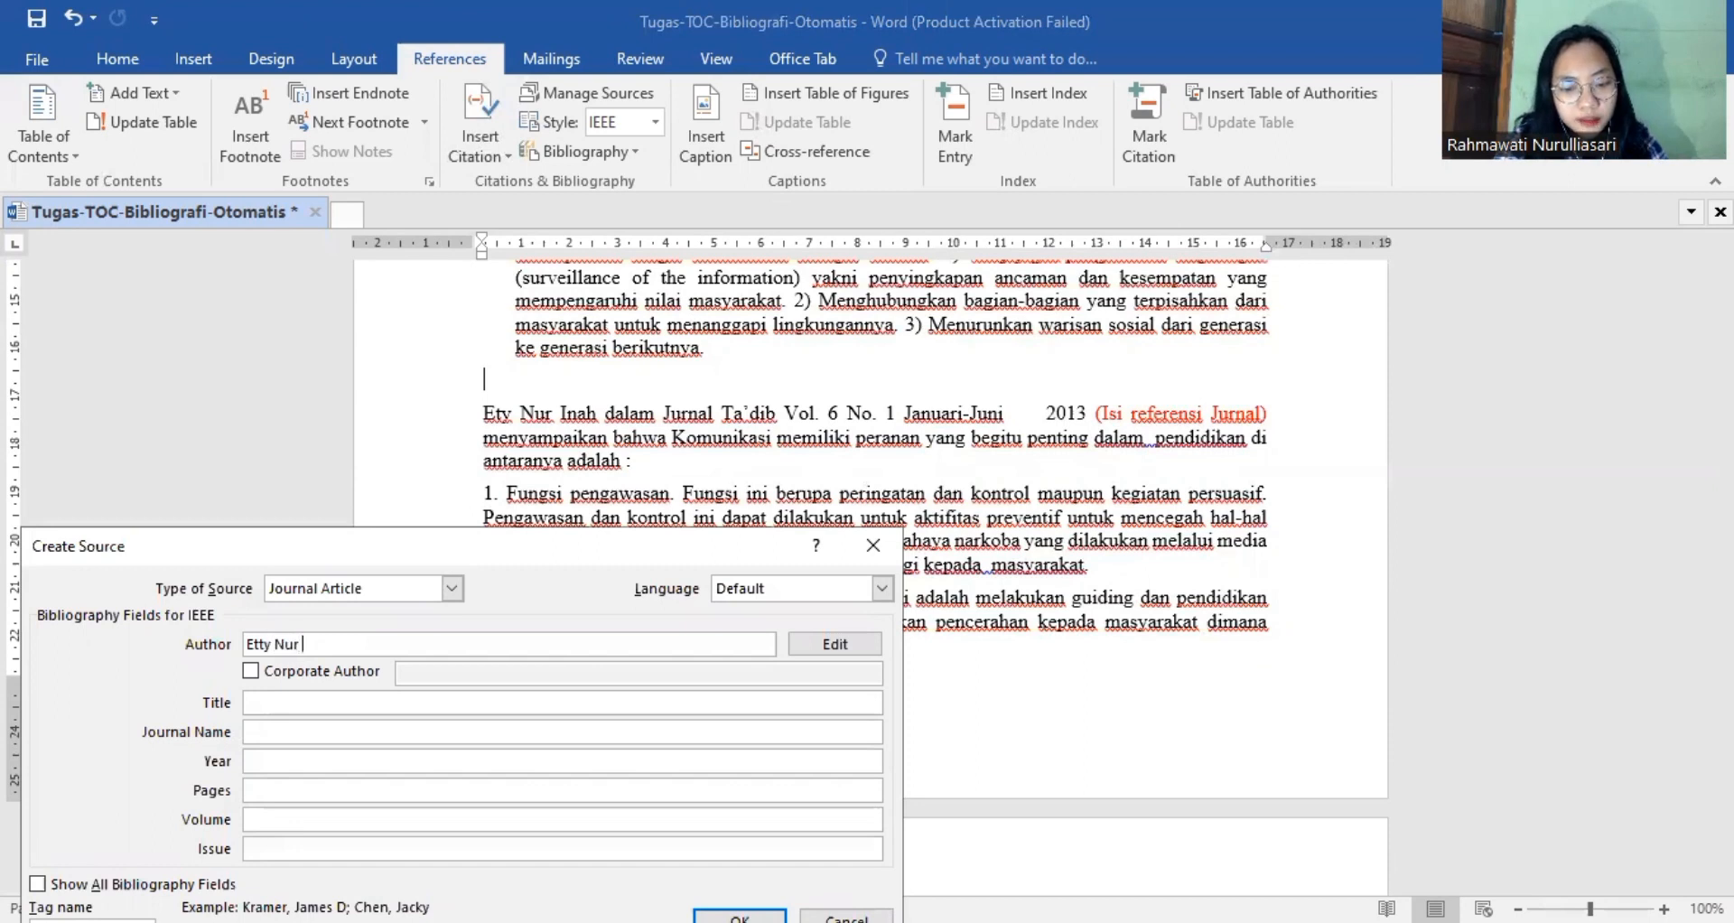
text(Inah)
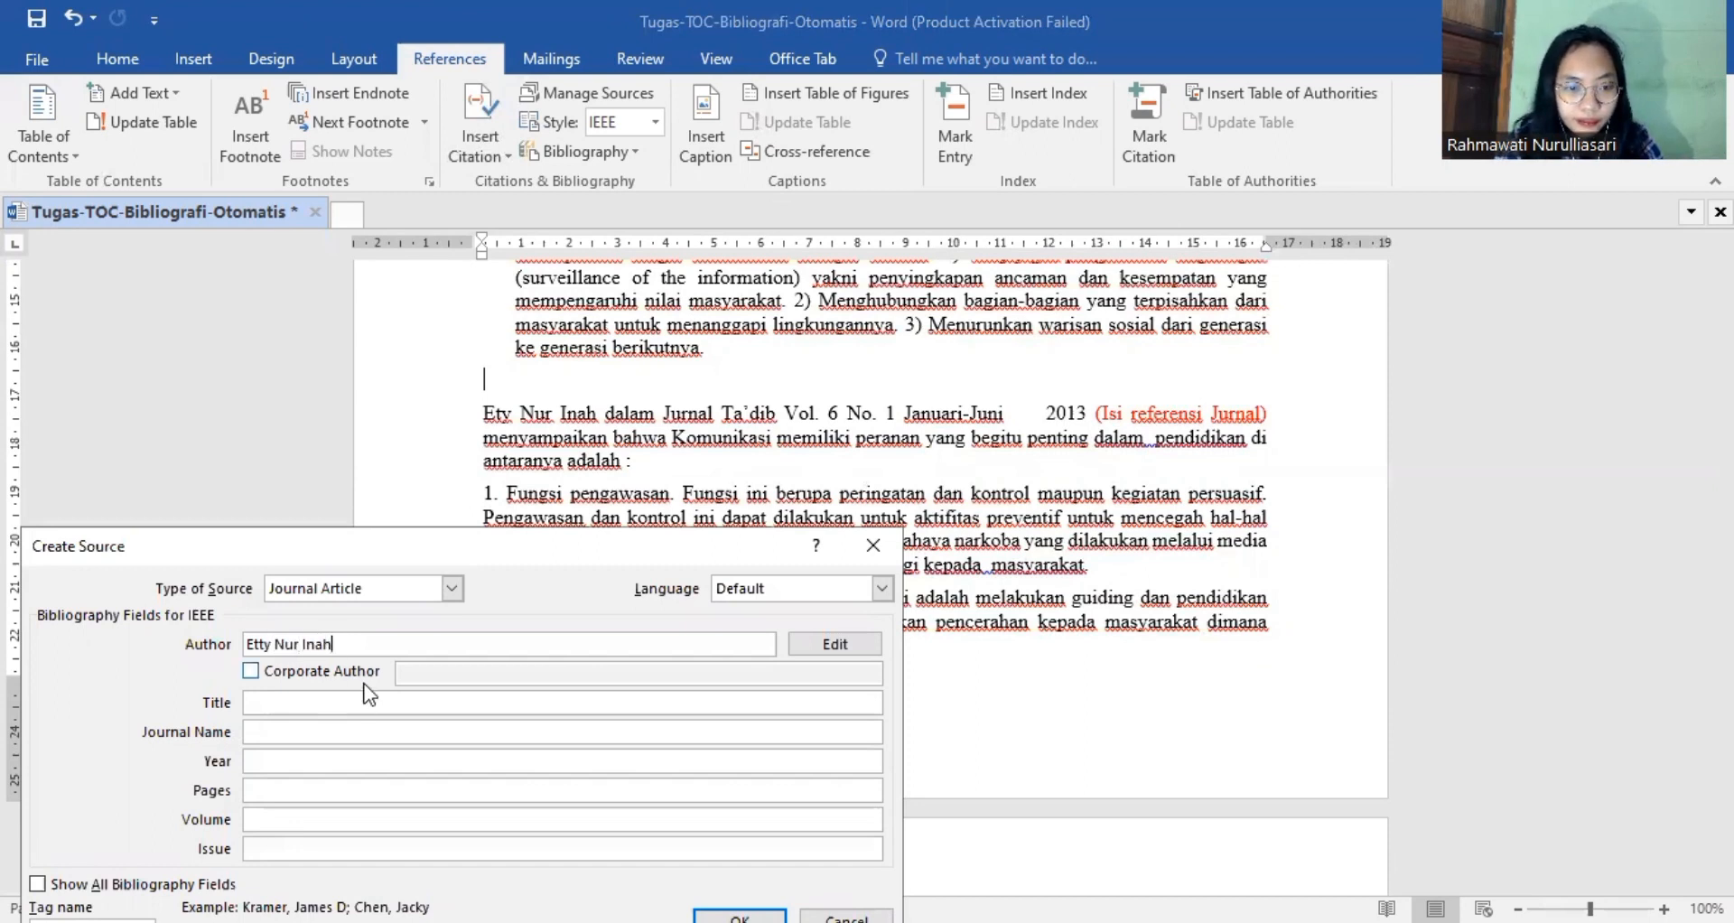
click(322, 702)
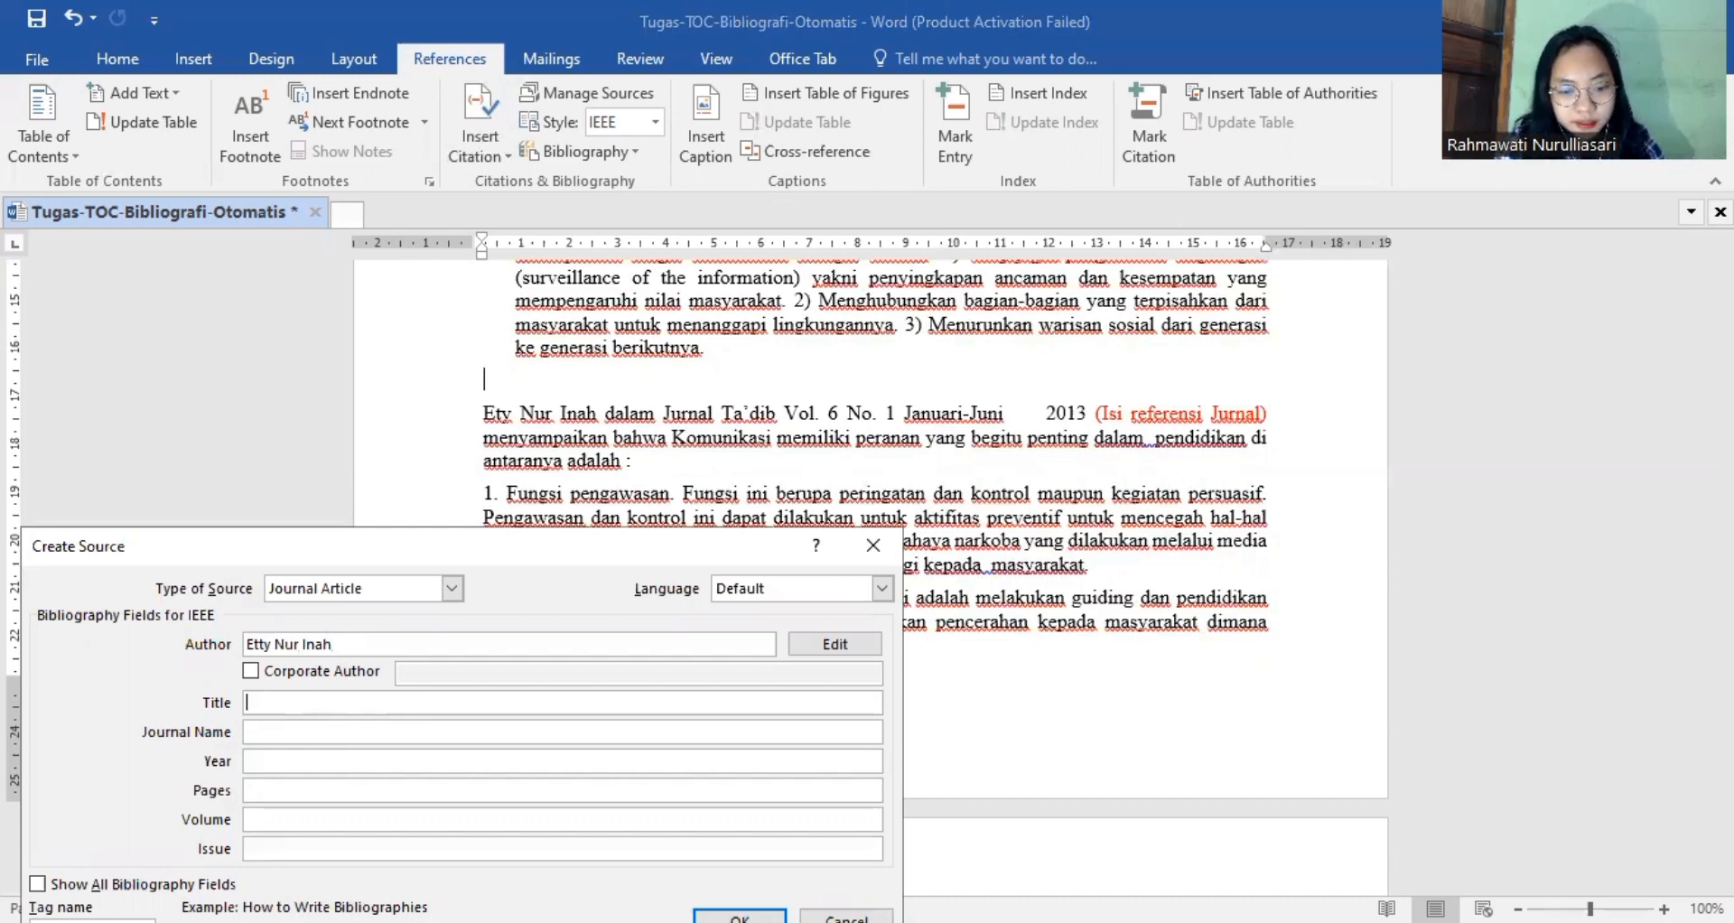
text(Peranan )
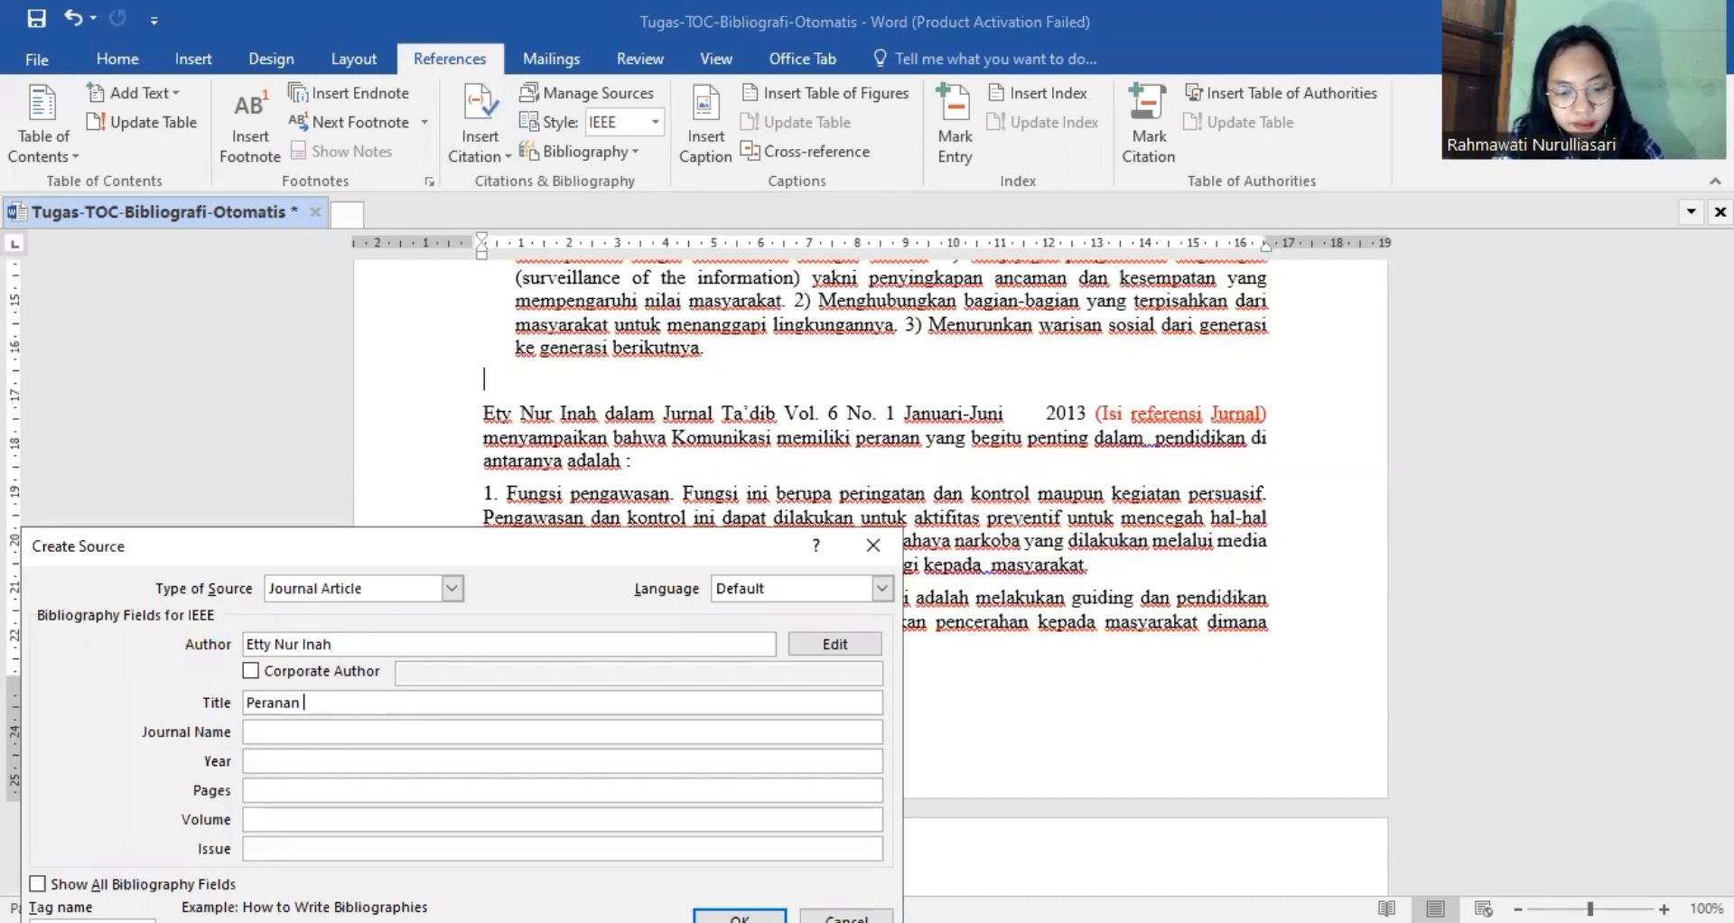
text(Komunikasi)
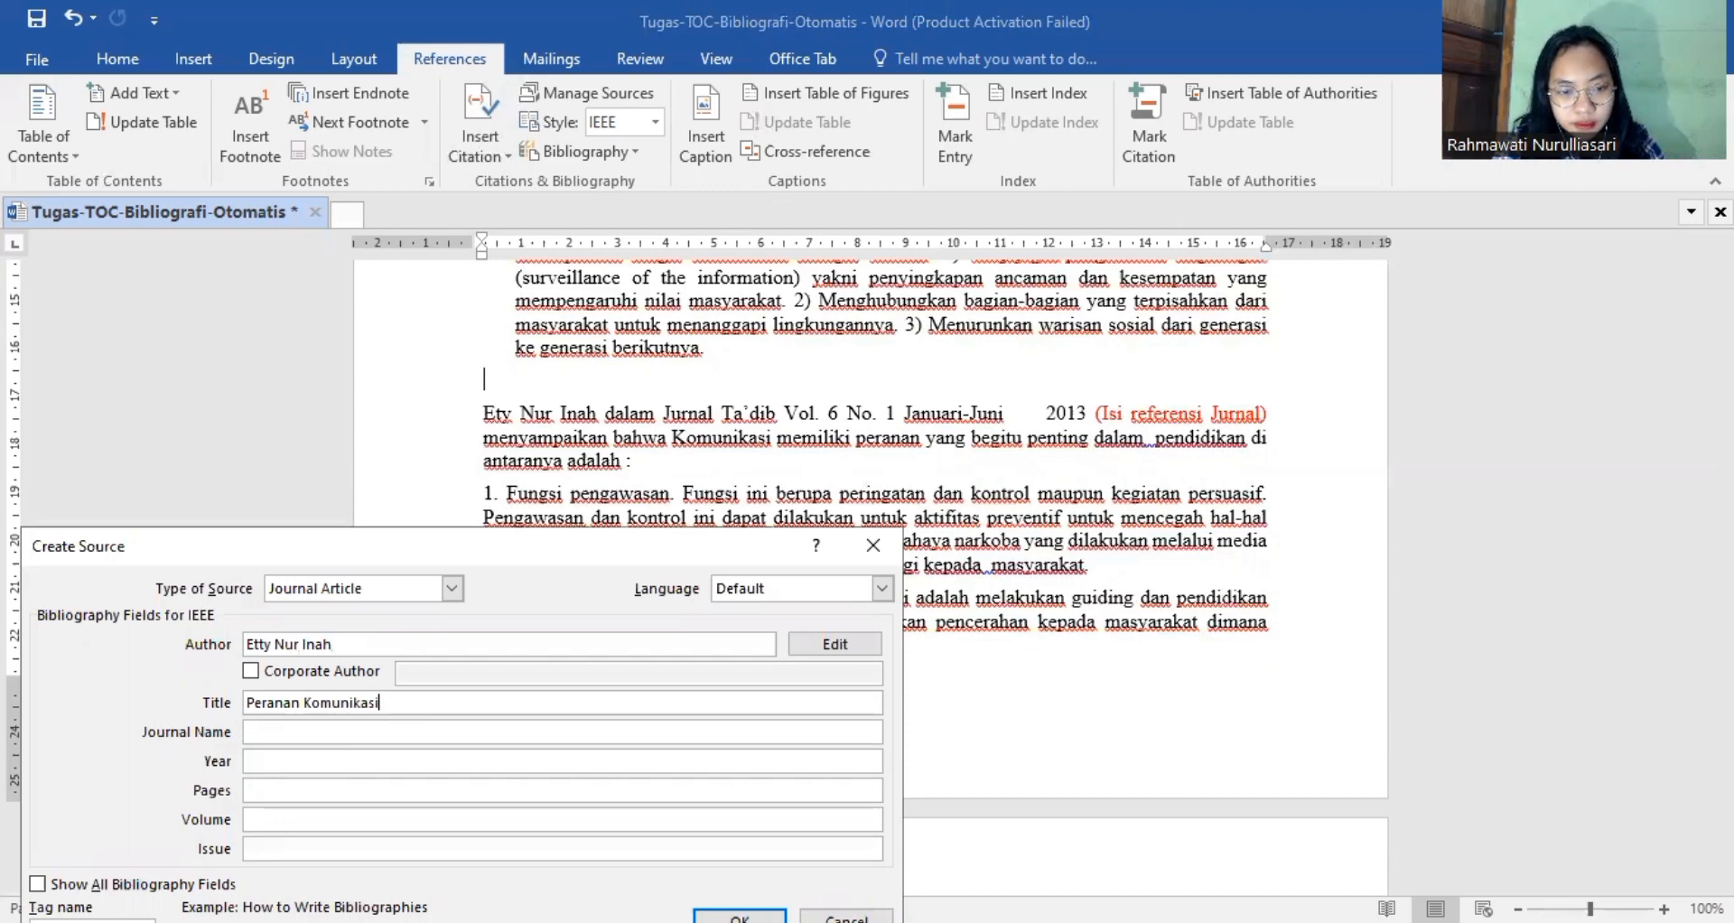
text( Dalam )
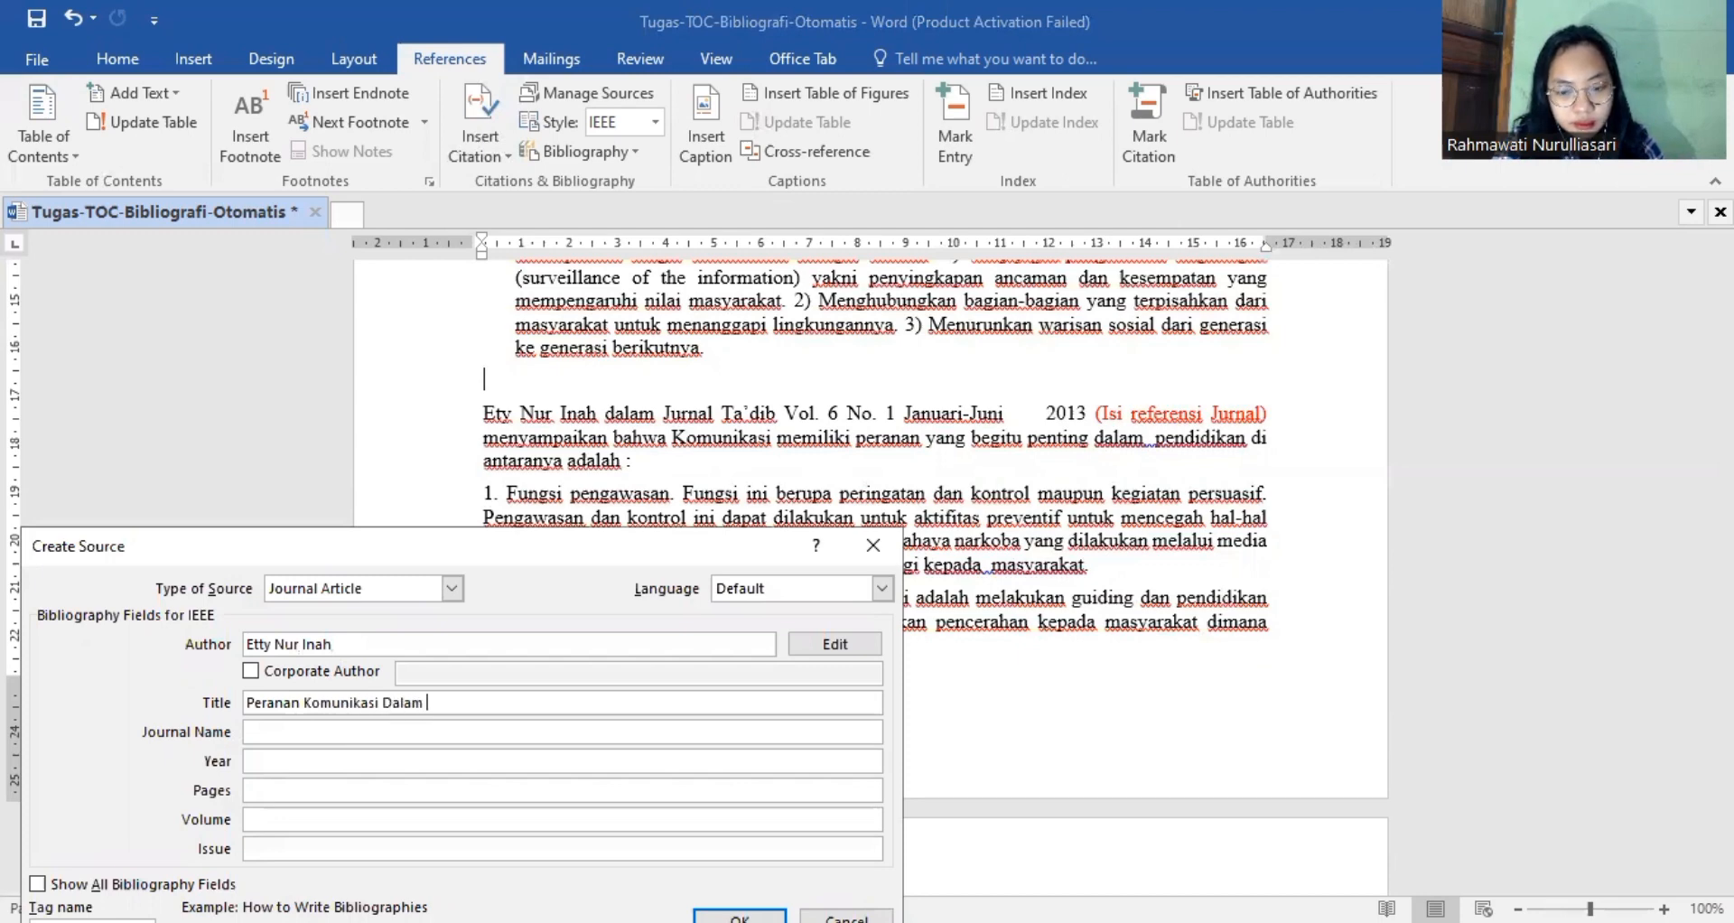
text(Pendidikan)
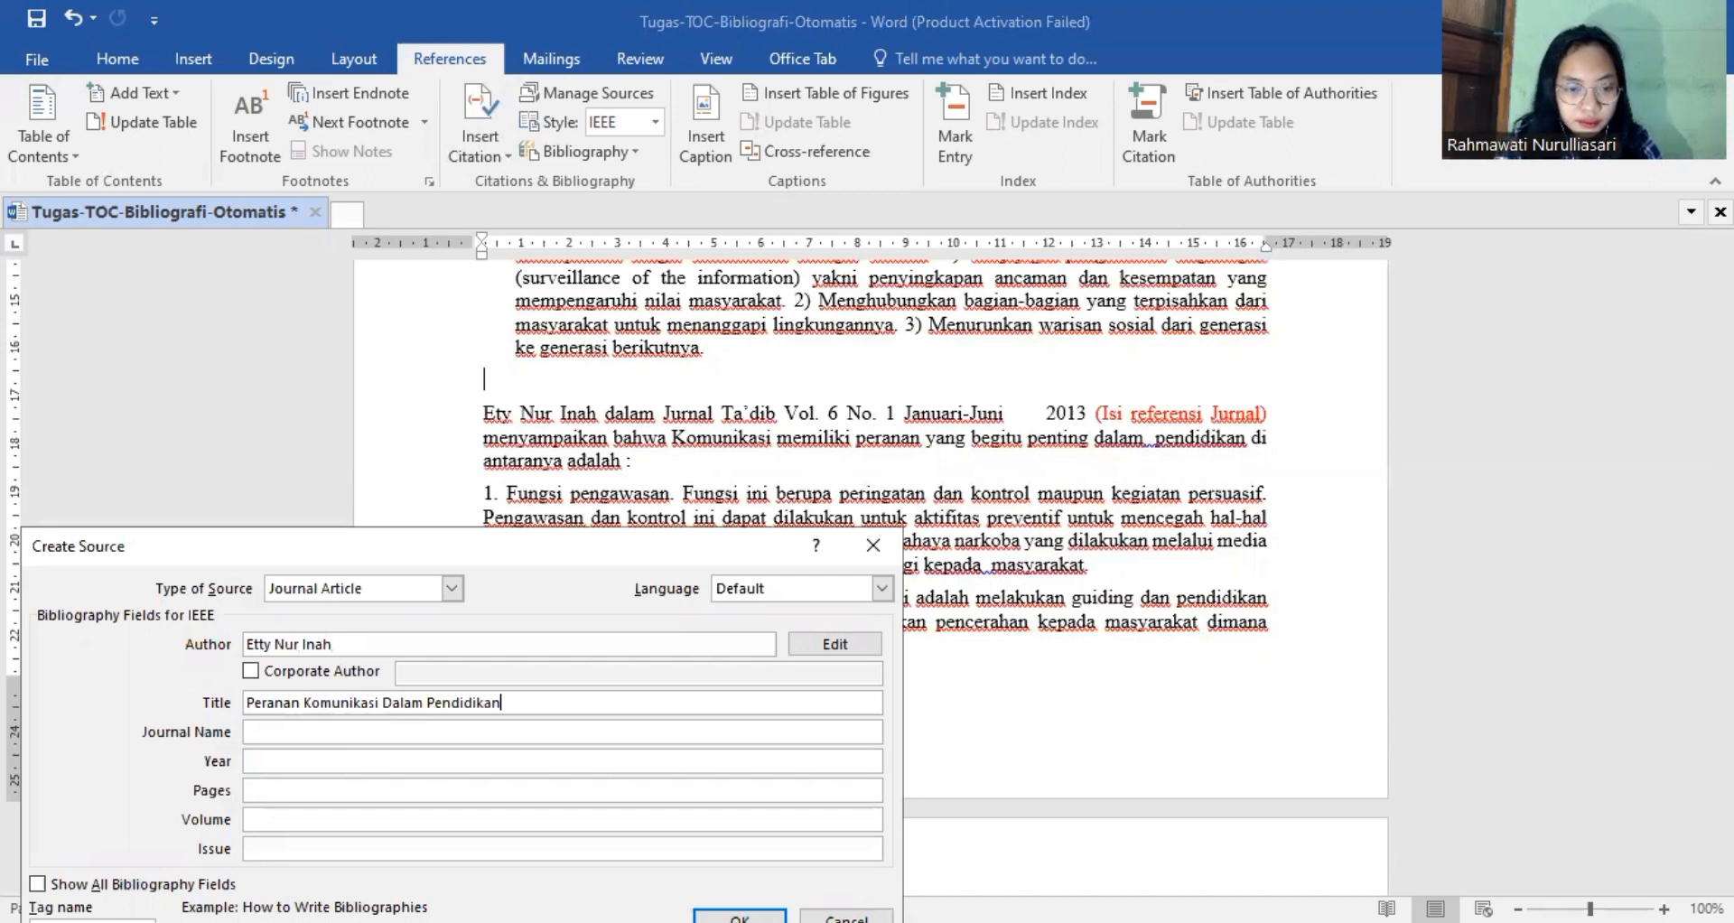
Set the article's journal name to "Jurnal Ta'dib" and its year to 2013.
click(280, 734)
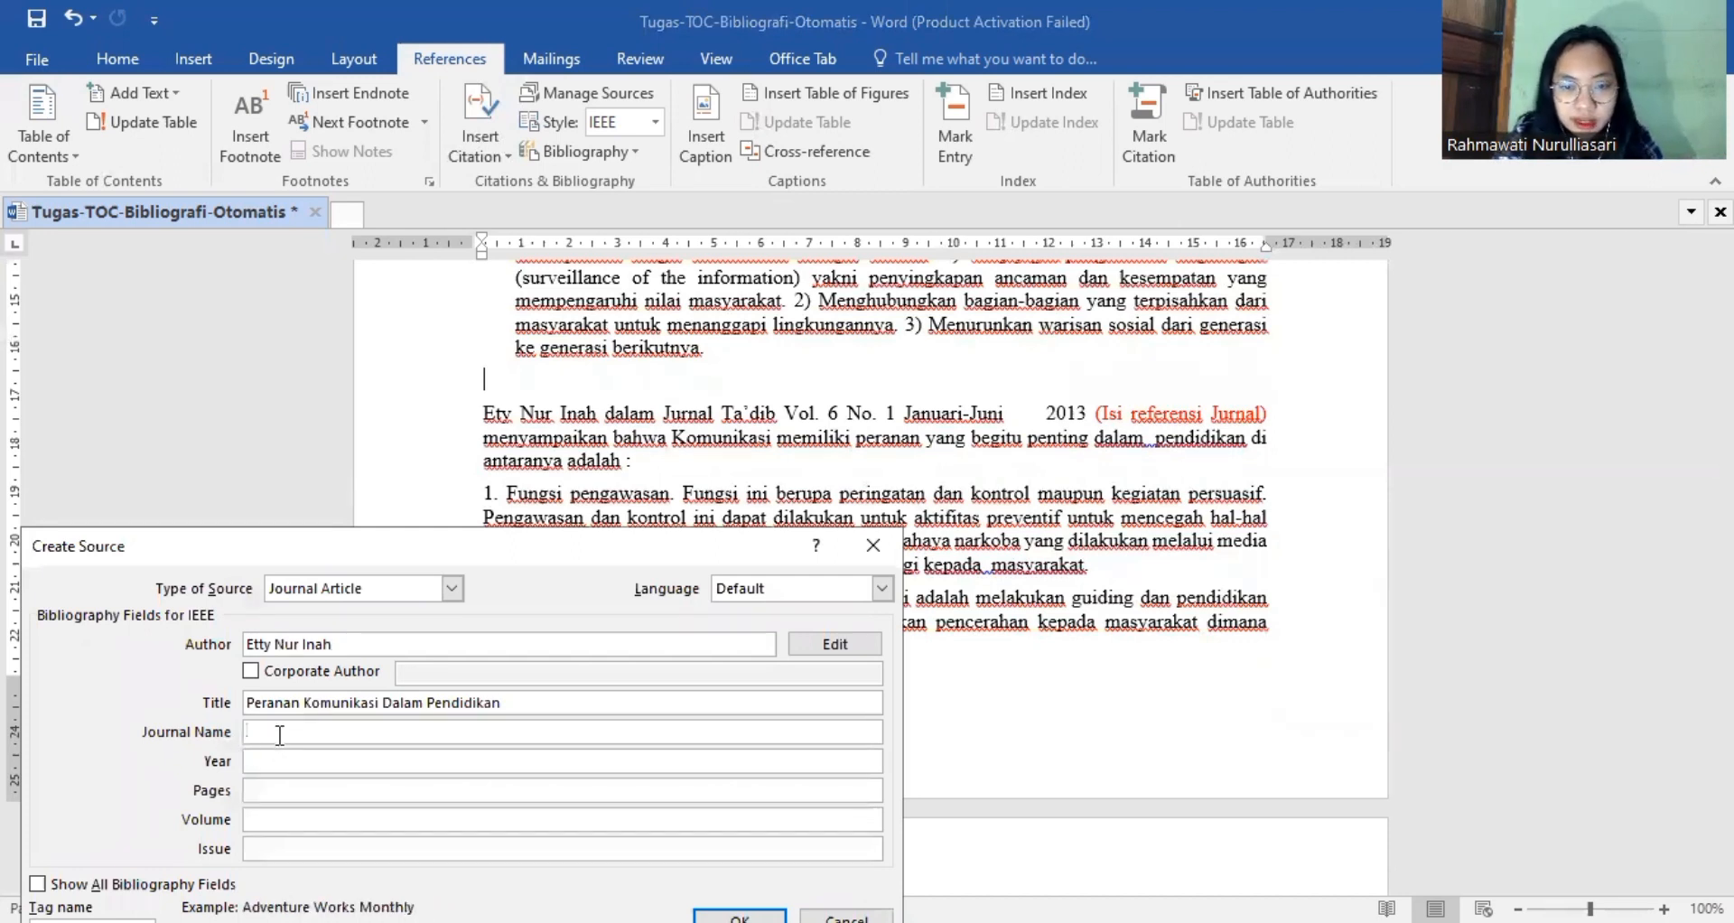
text(Jur)
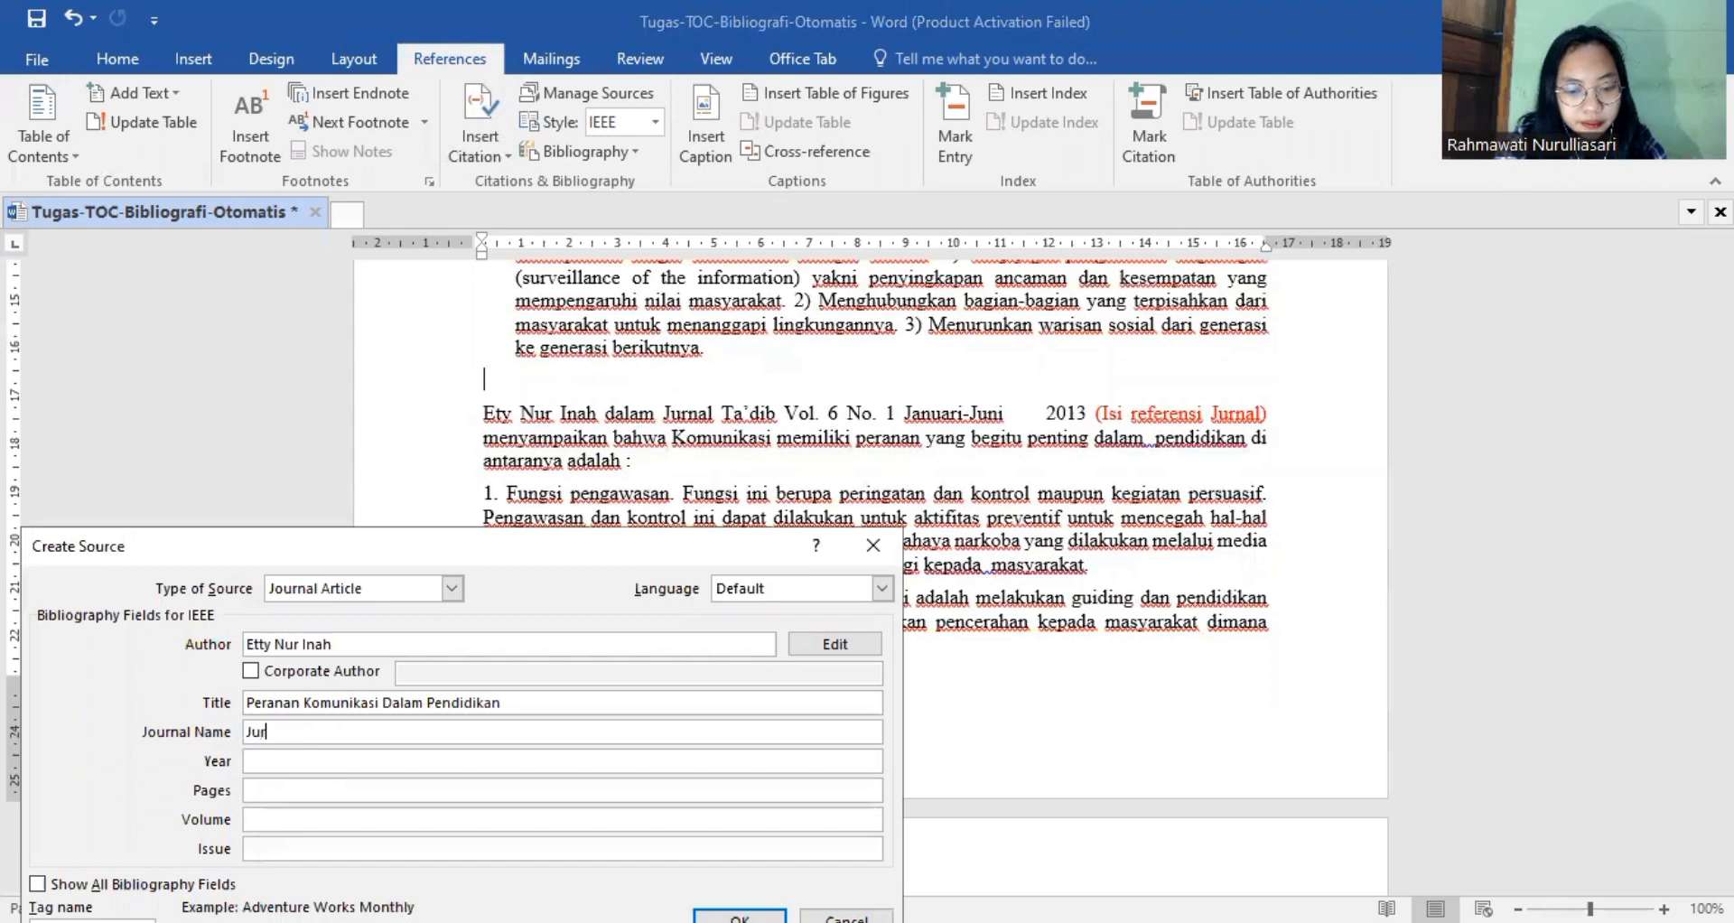
text(nal Ta)
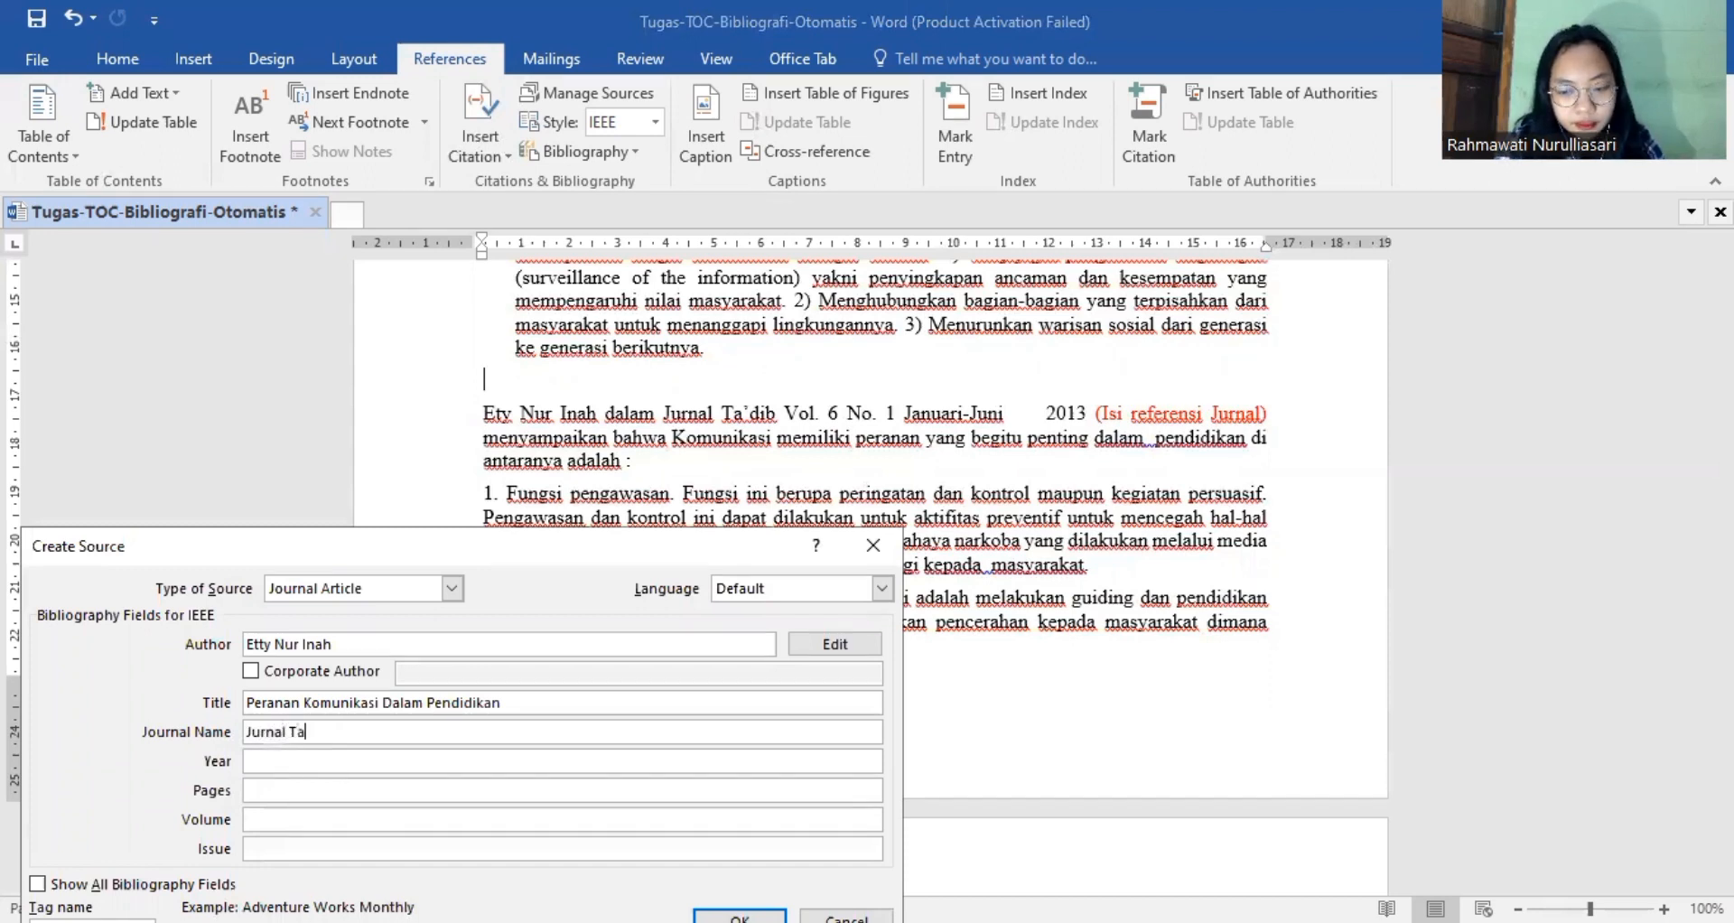
text('dib)
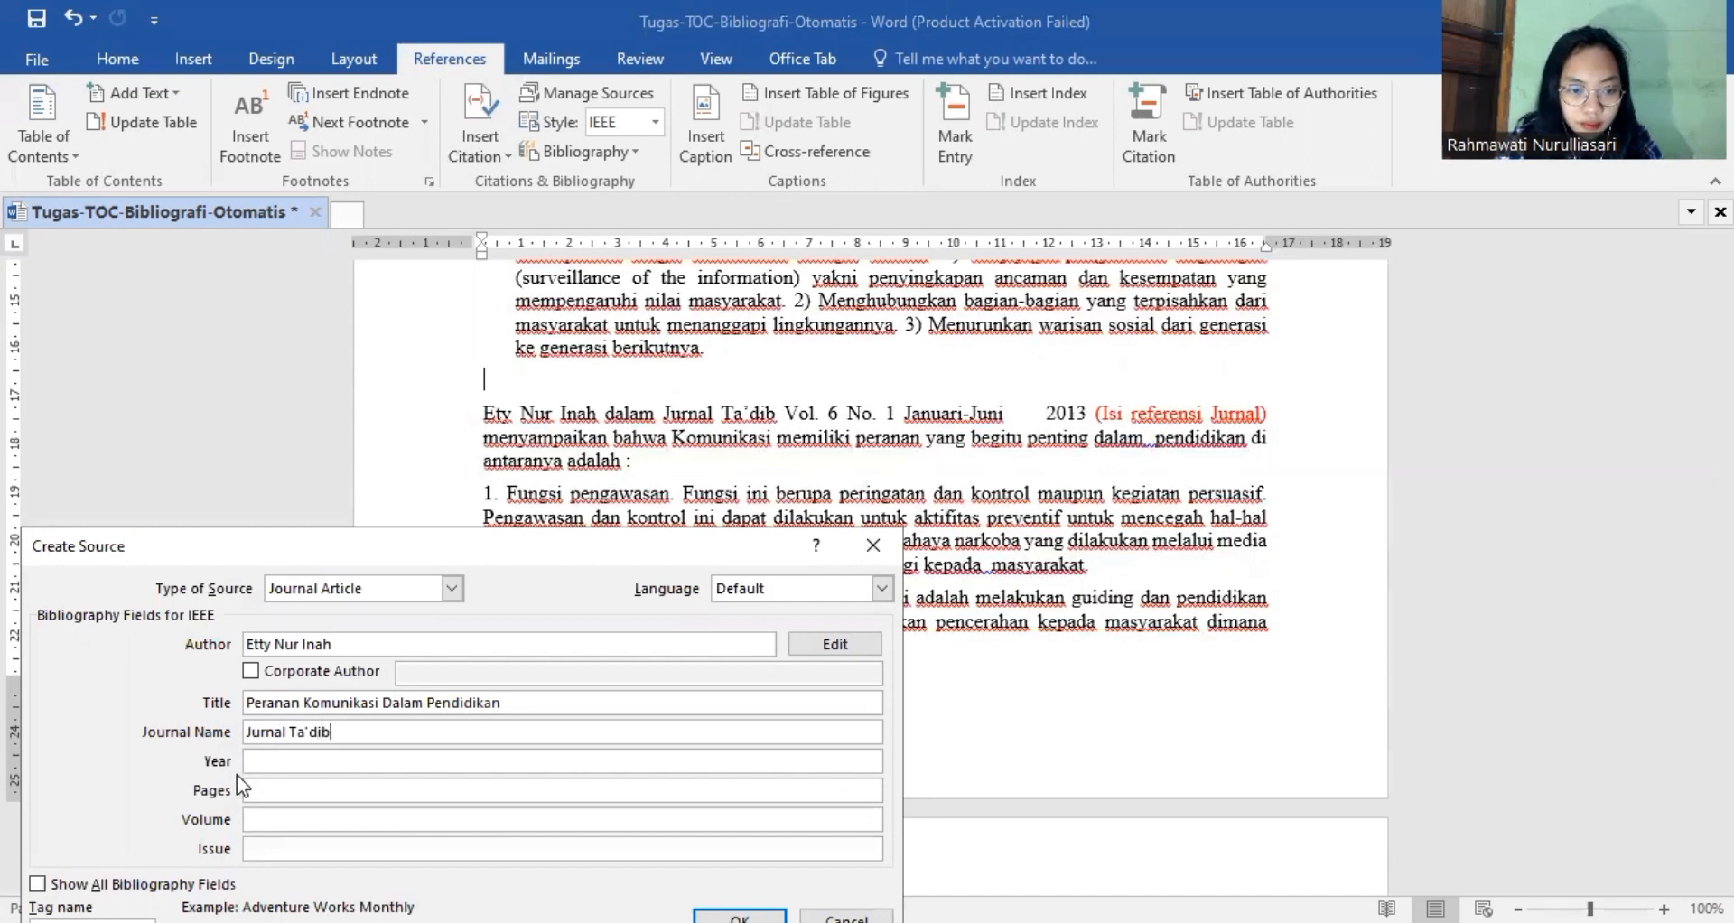
click(267, 764)
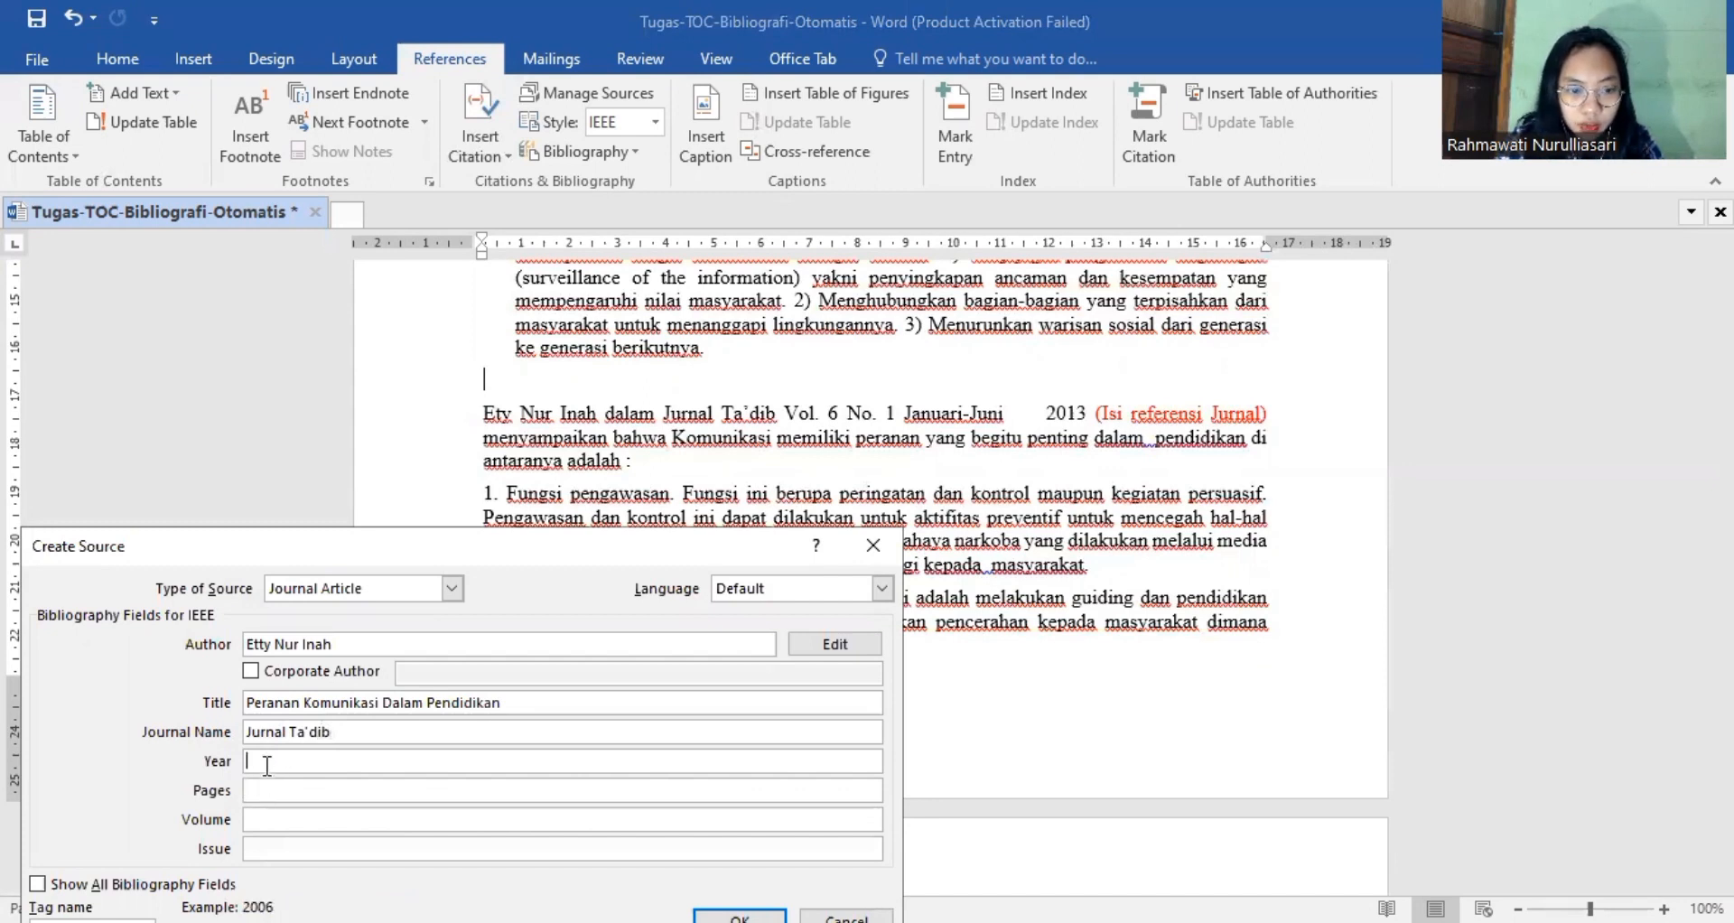
text(013)
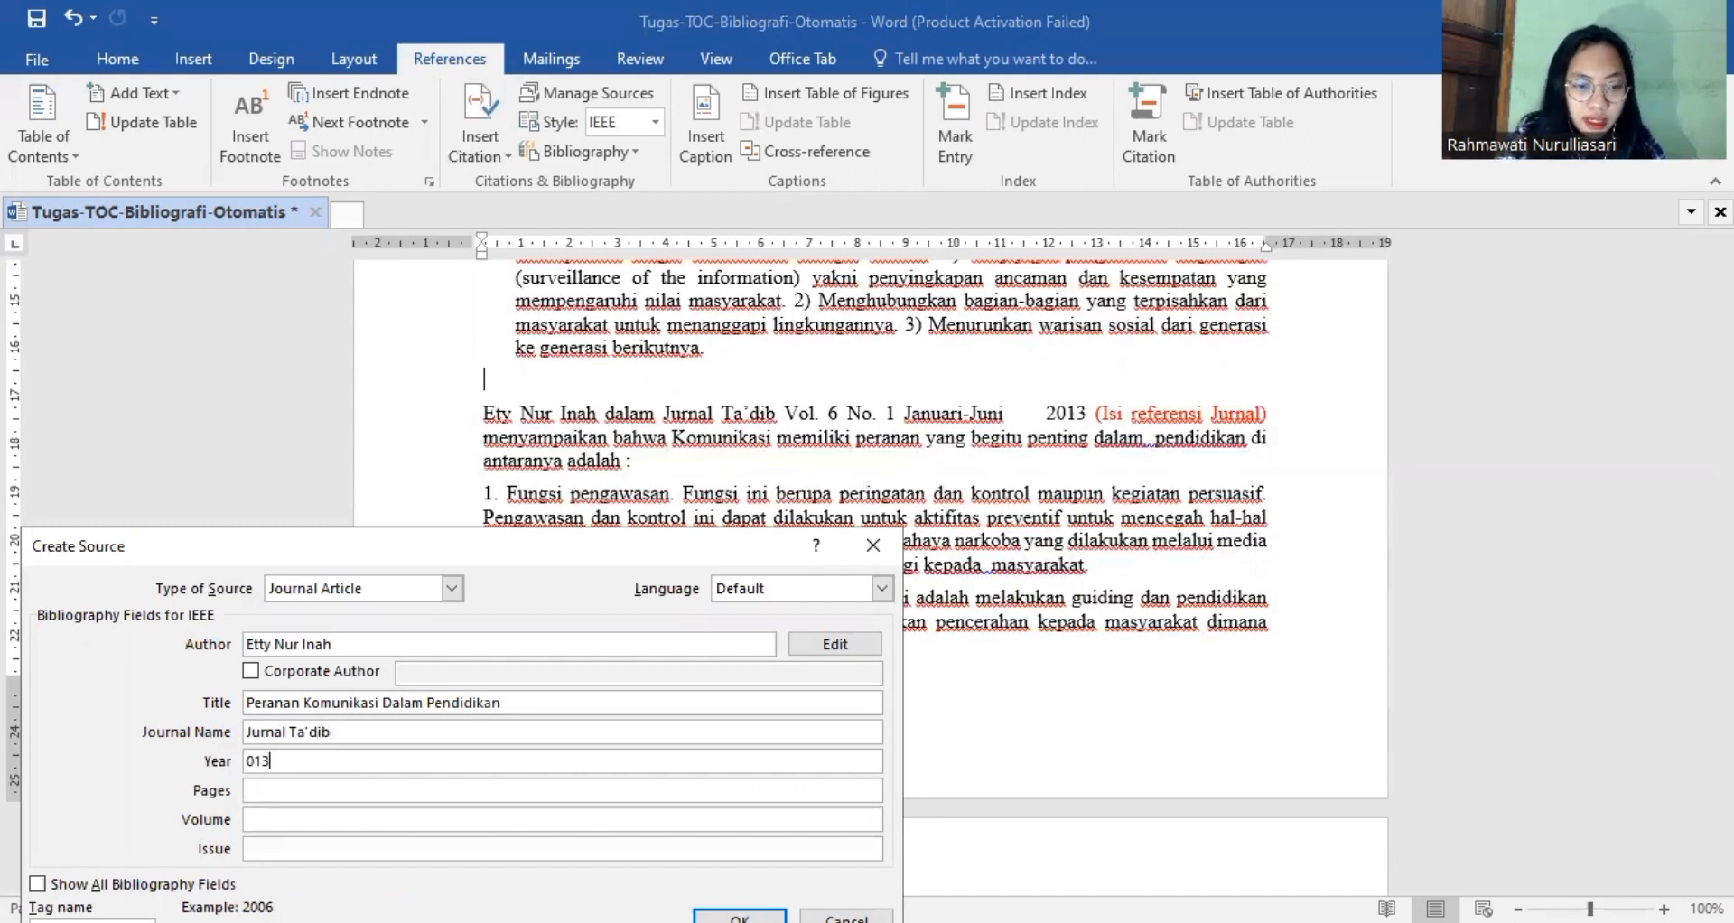
key(BackSpace)
key(BackSpace)
key(BackSpace)
text(2013)
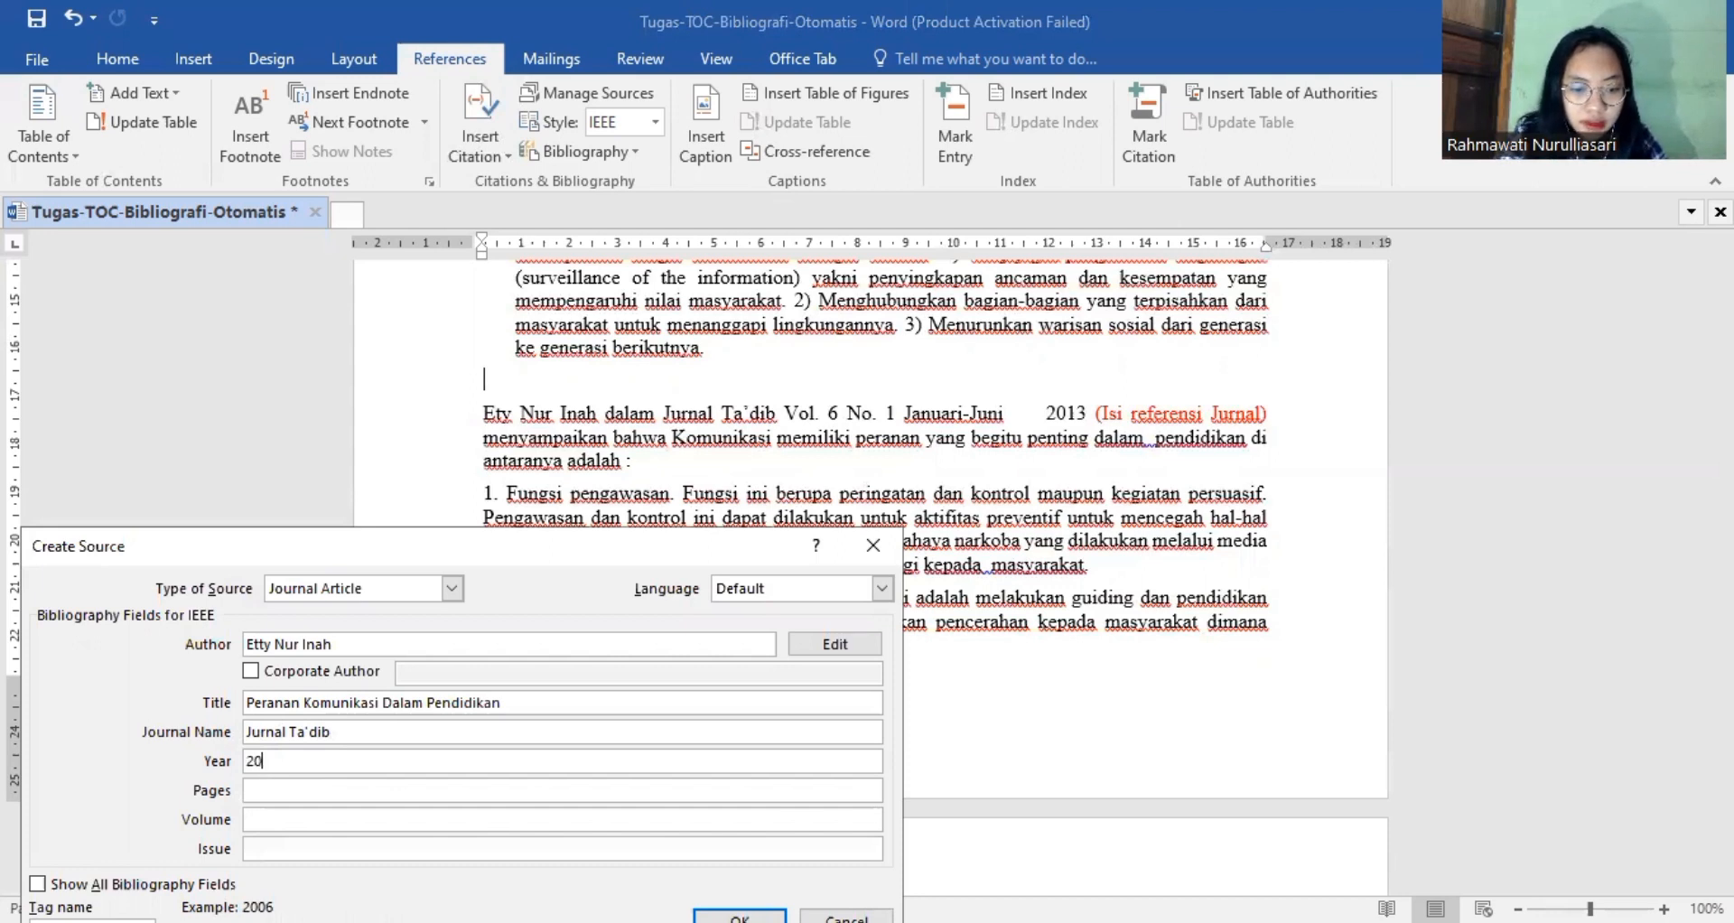
Set the article's pages to 24-30 and volume to 6, and save the new journal source.
click(265, 793)
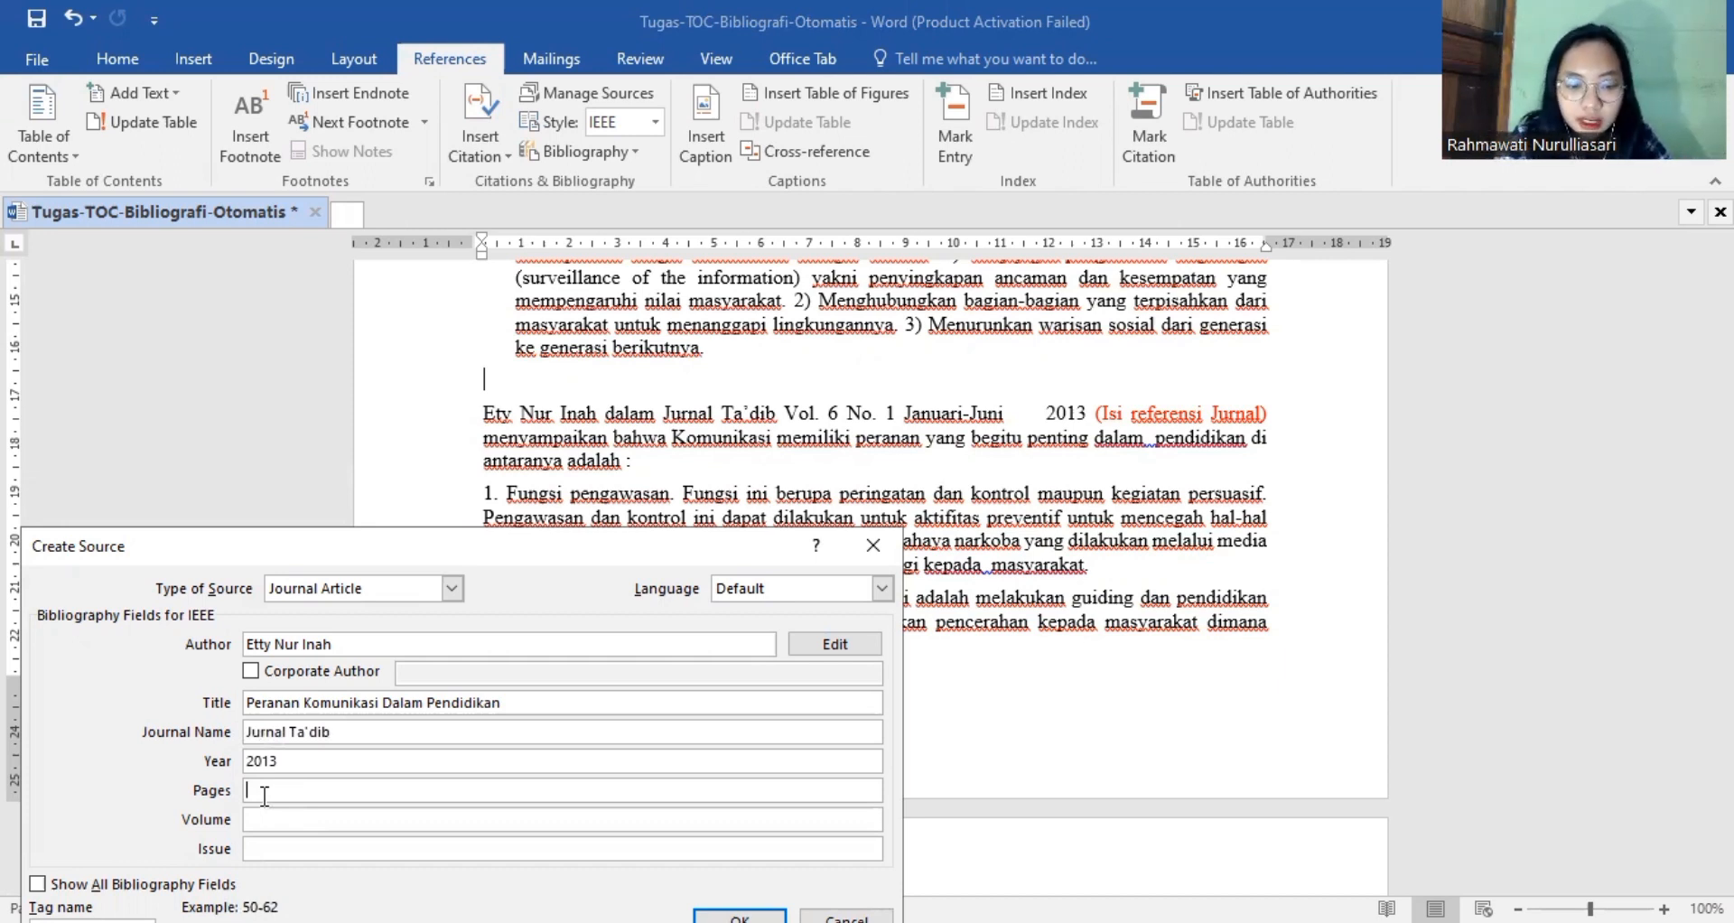
text(24)
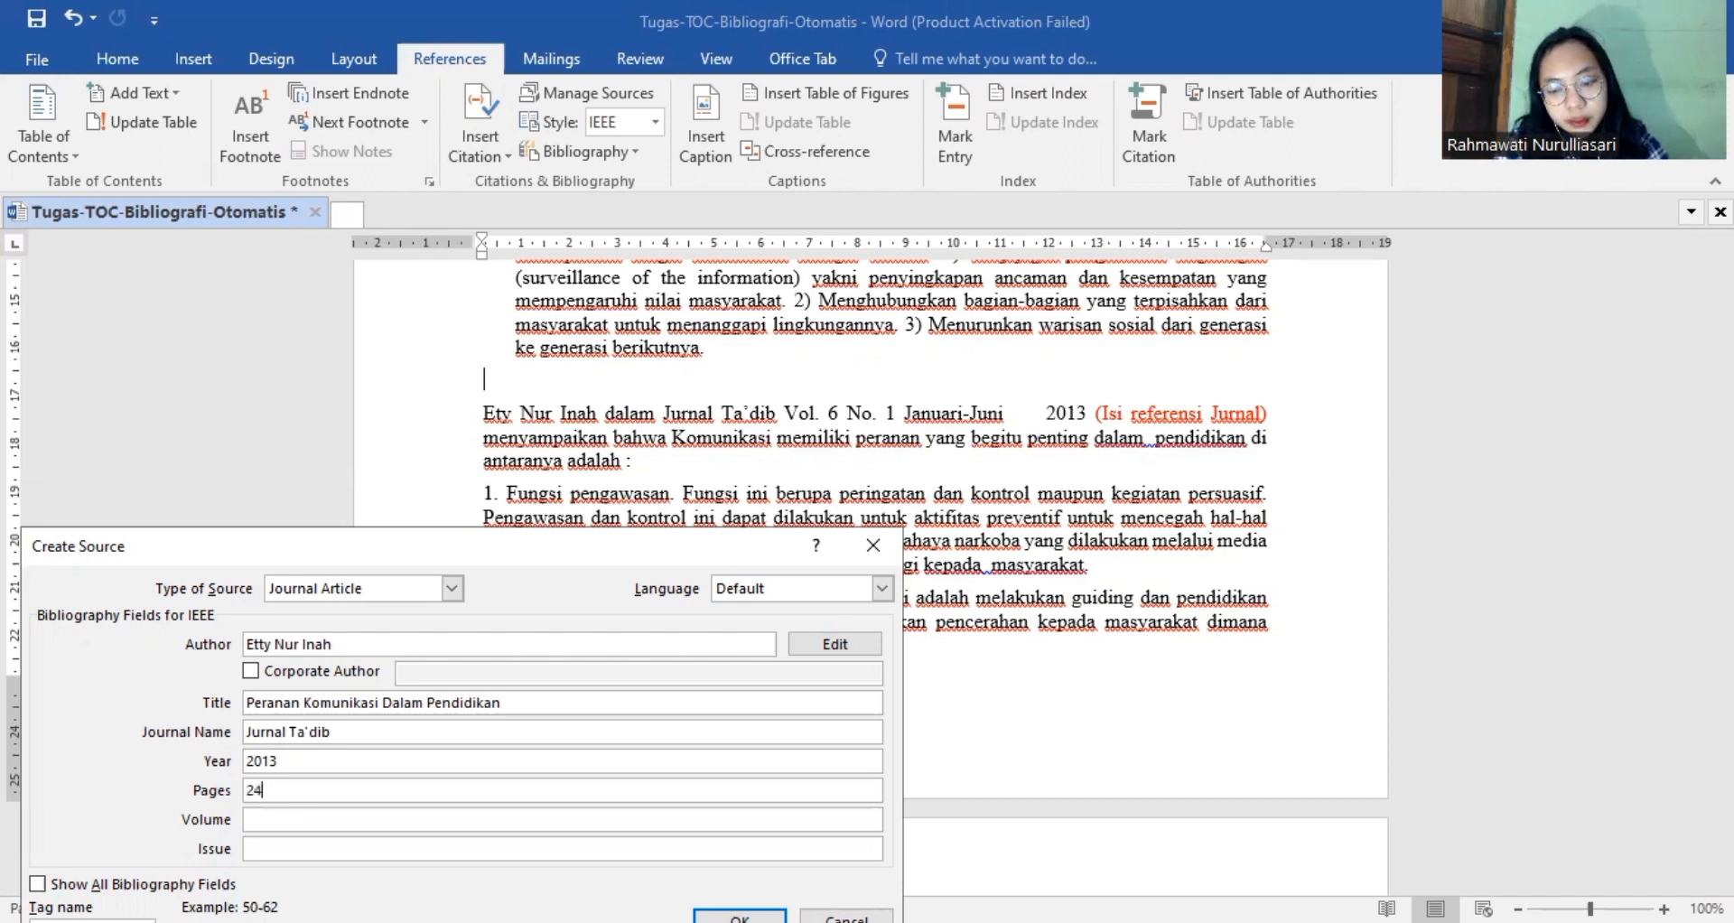
text(-30)
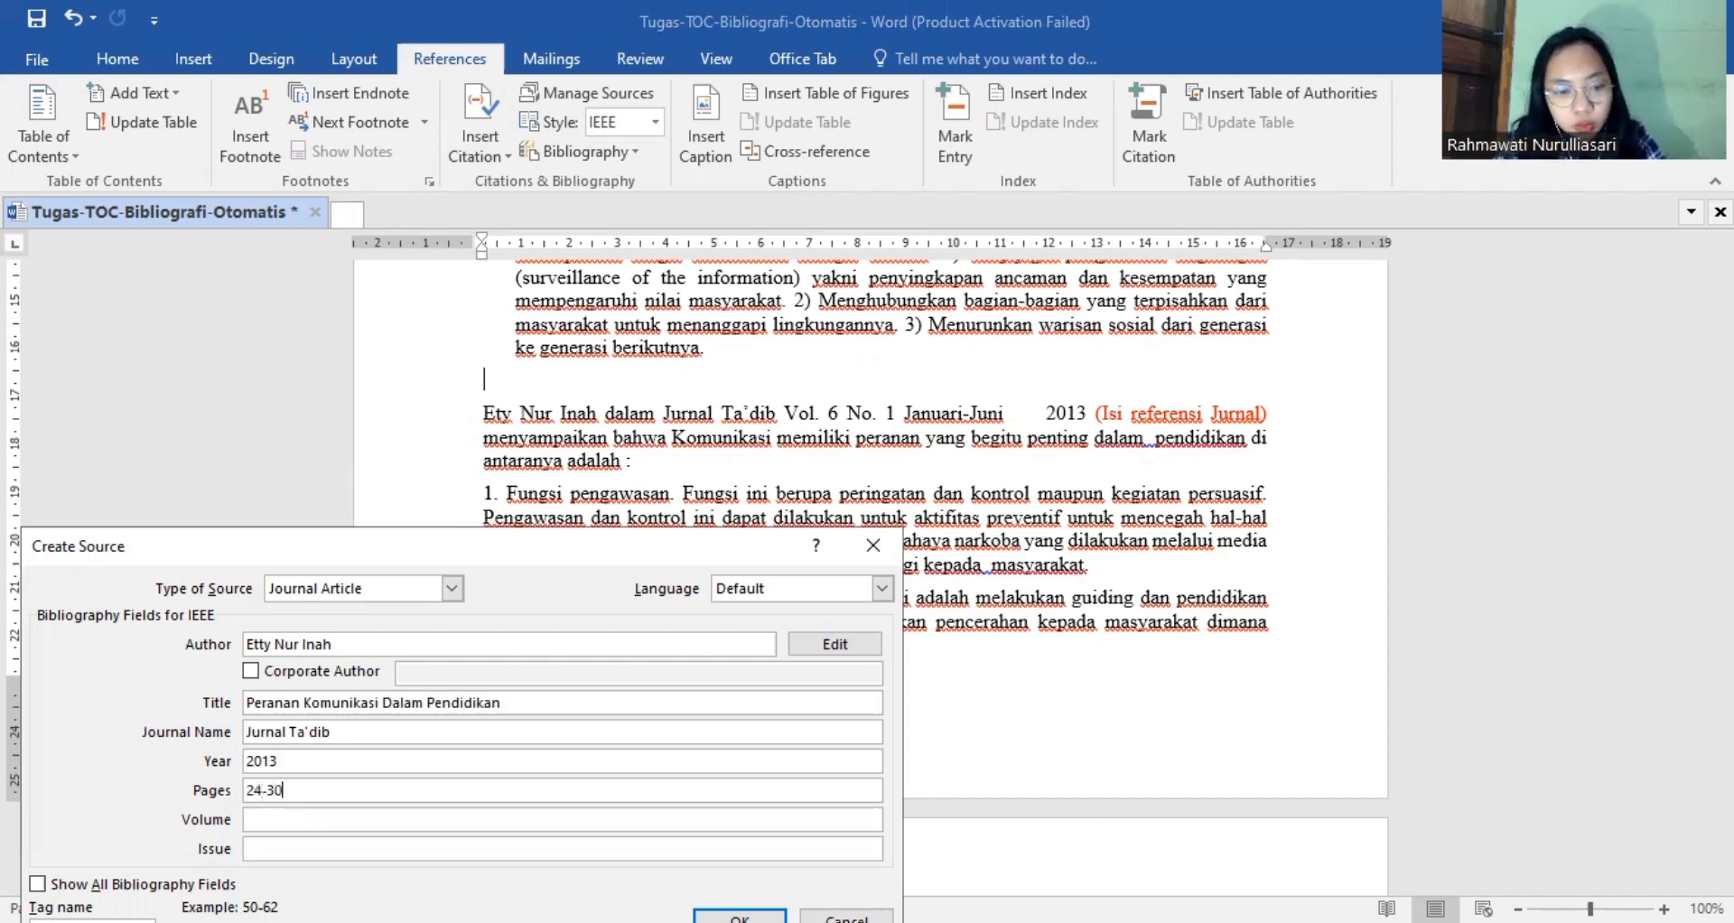
click(282, 823)
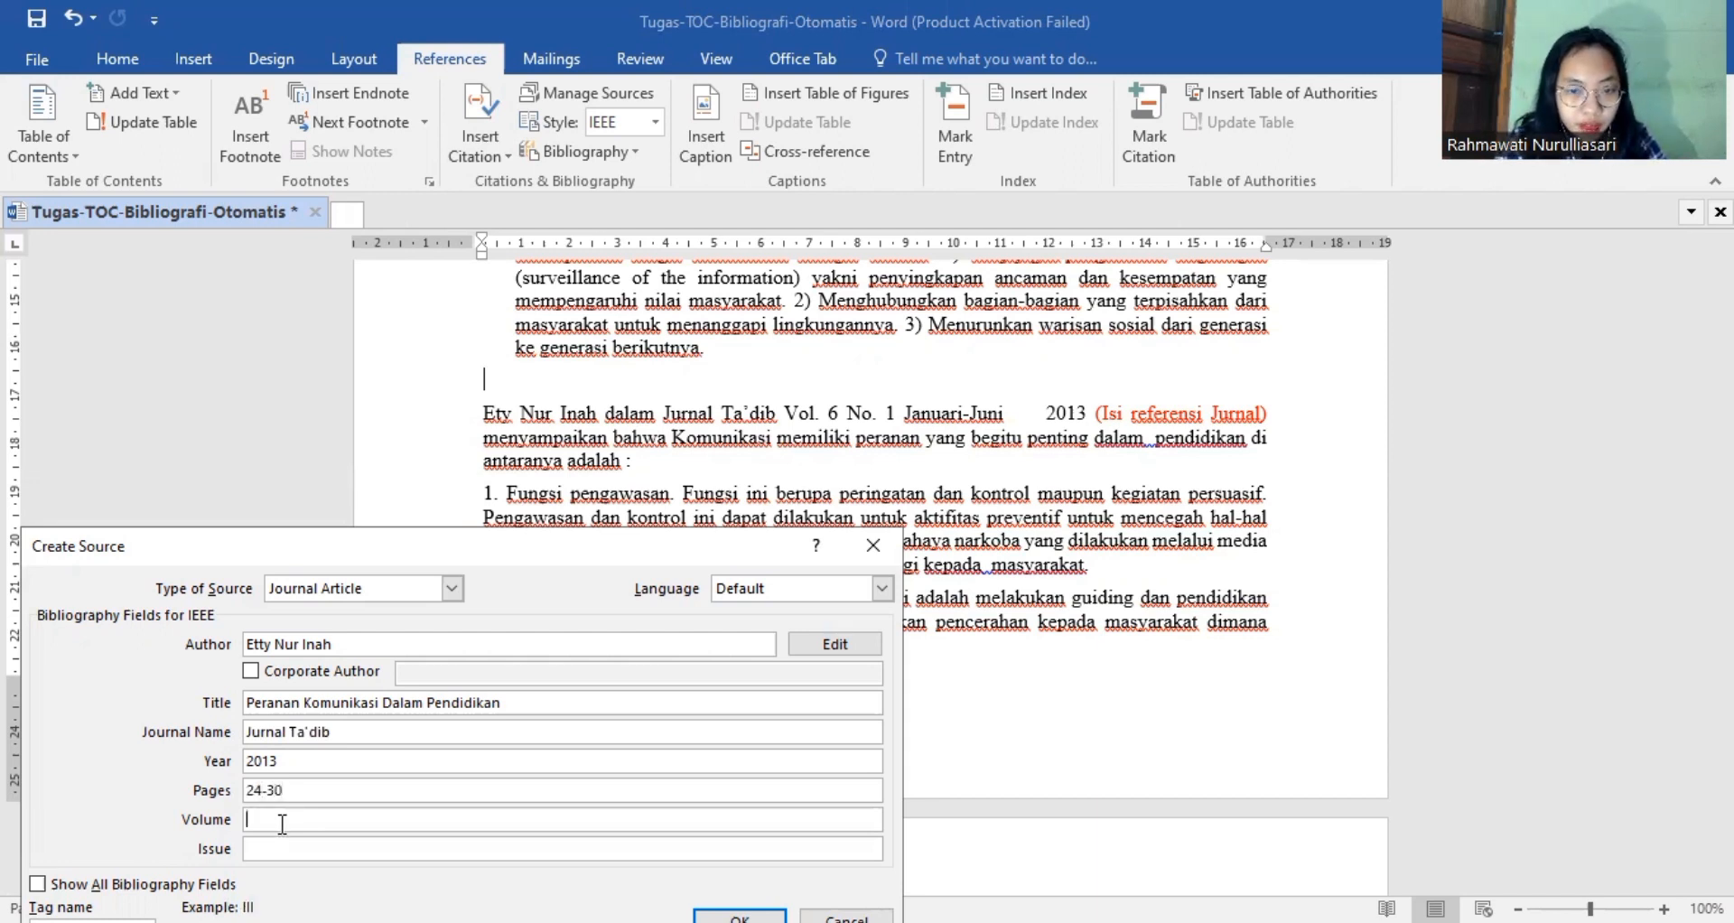
text(6)
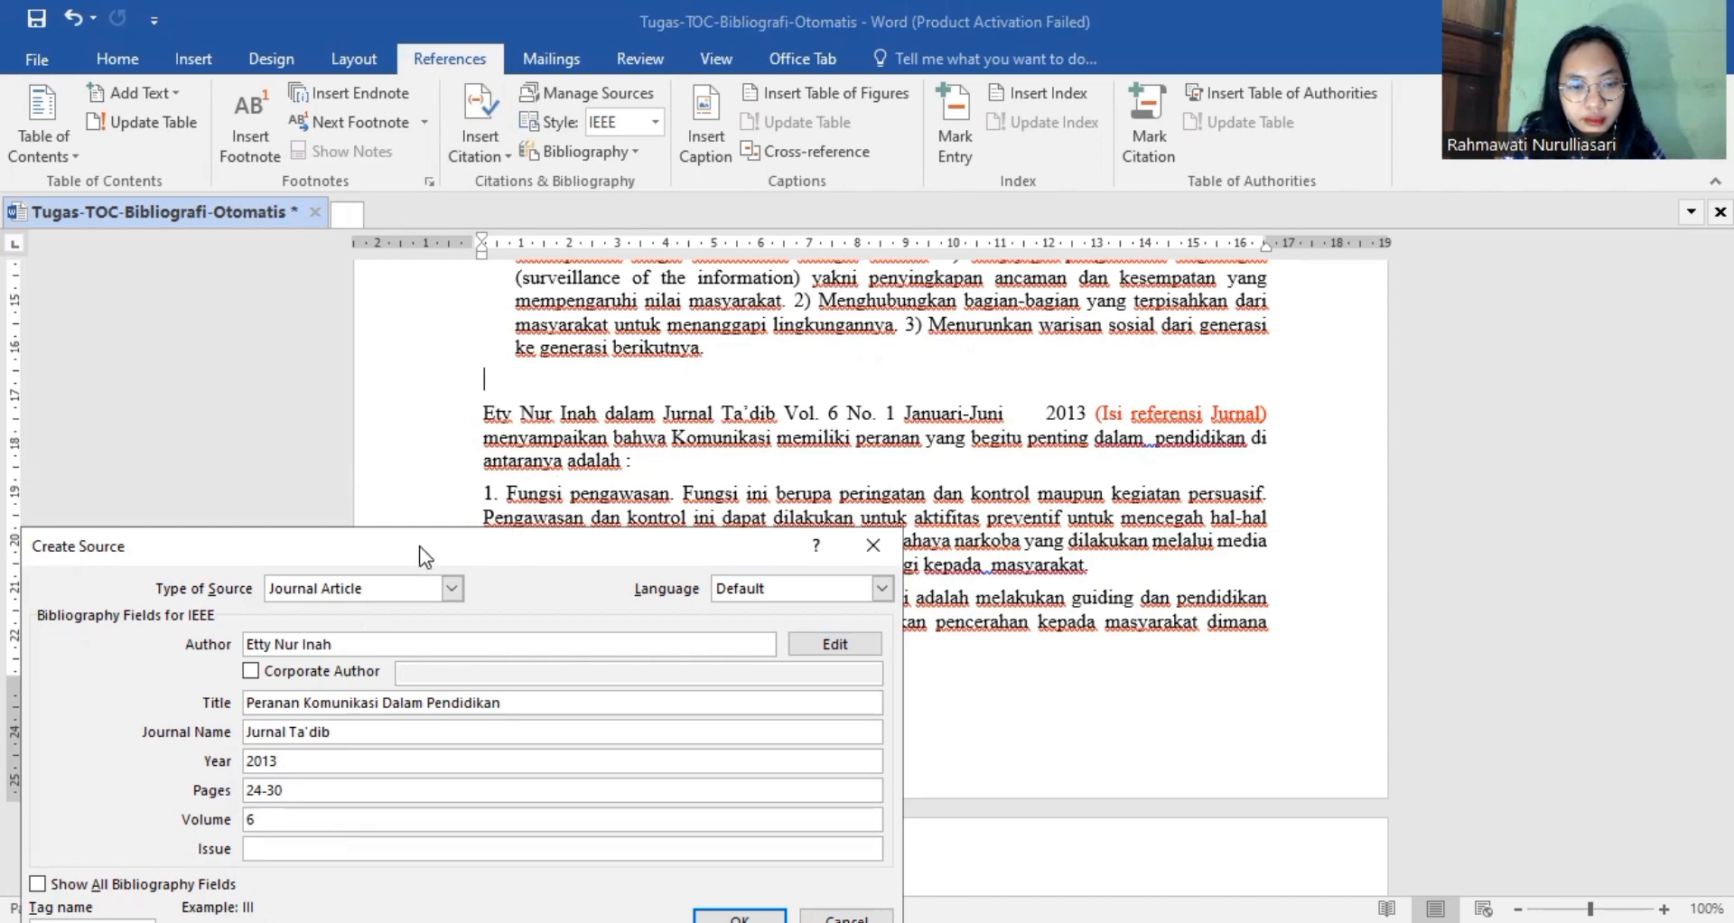
drag(418, 564, 438, 381)
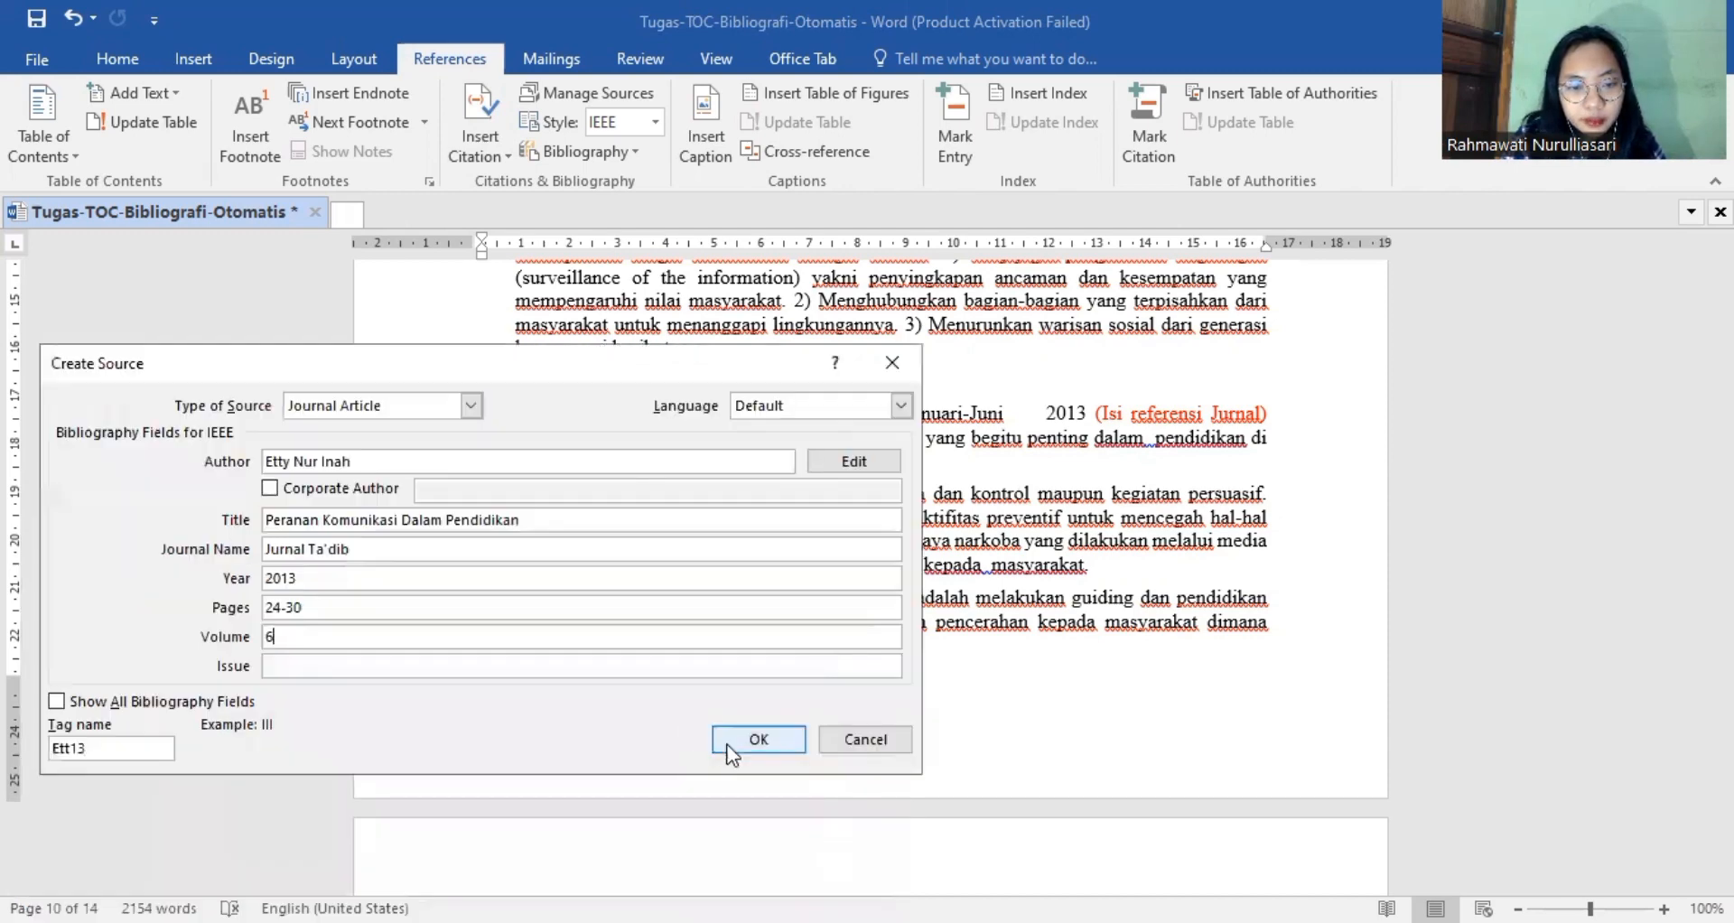
click(759, 740)
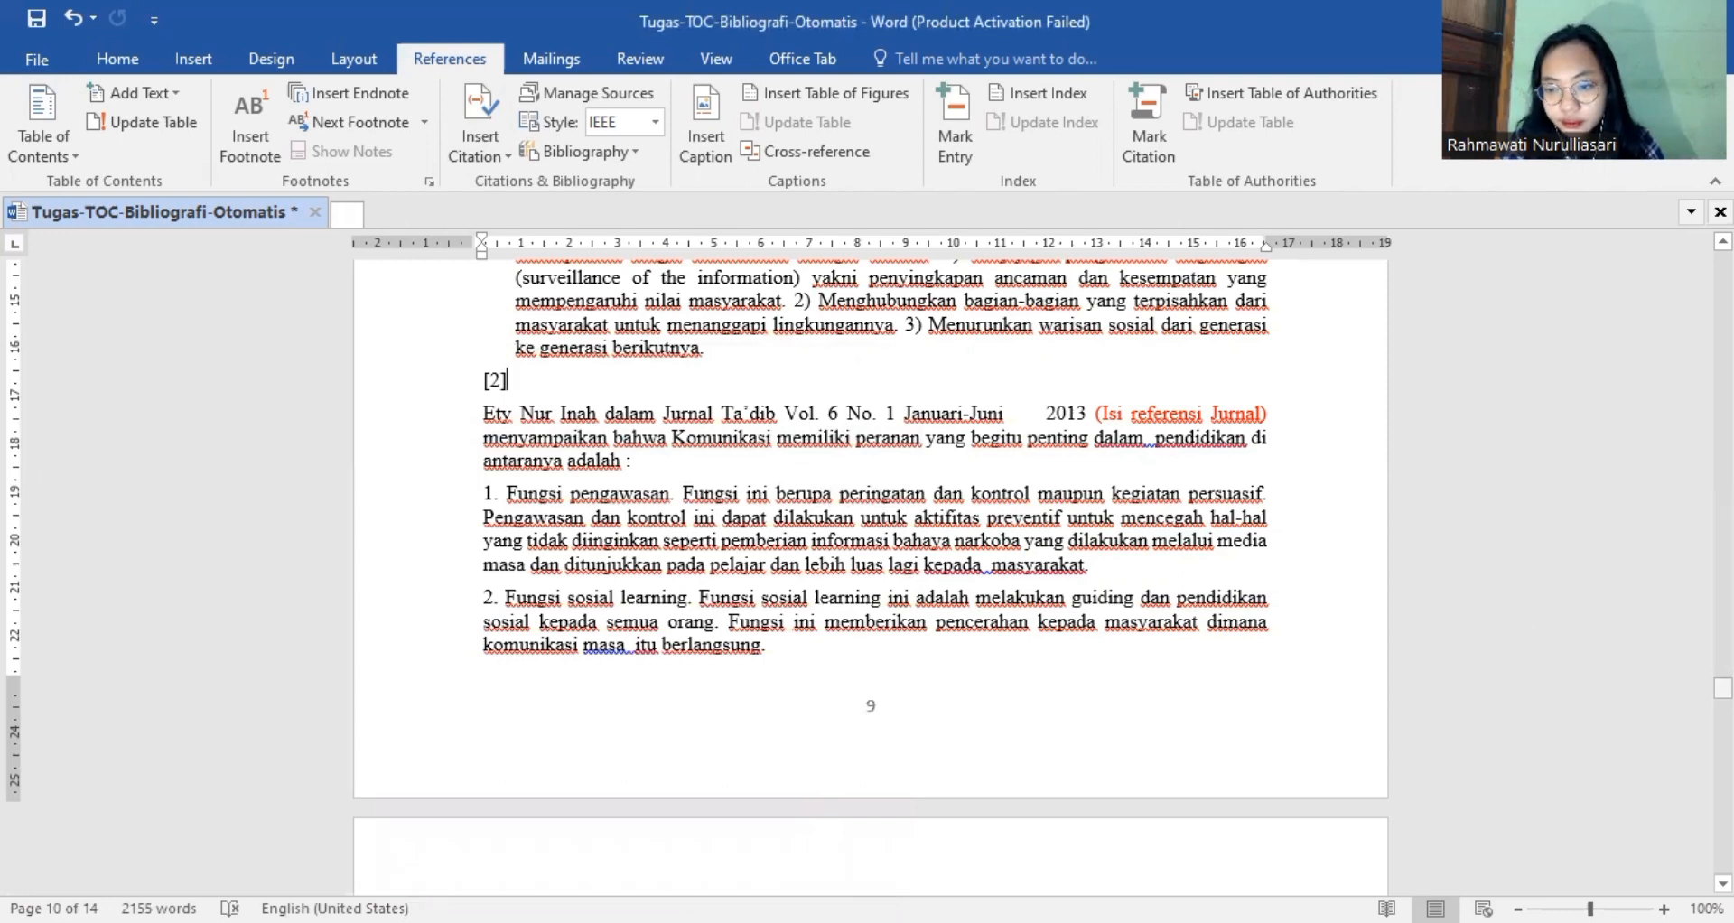
Start another new Journal Article source for the journal placeholder in the "Peranan komunikasi" paragraph on page 11.
scroll(870, 578, down, 8)
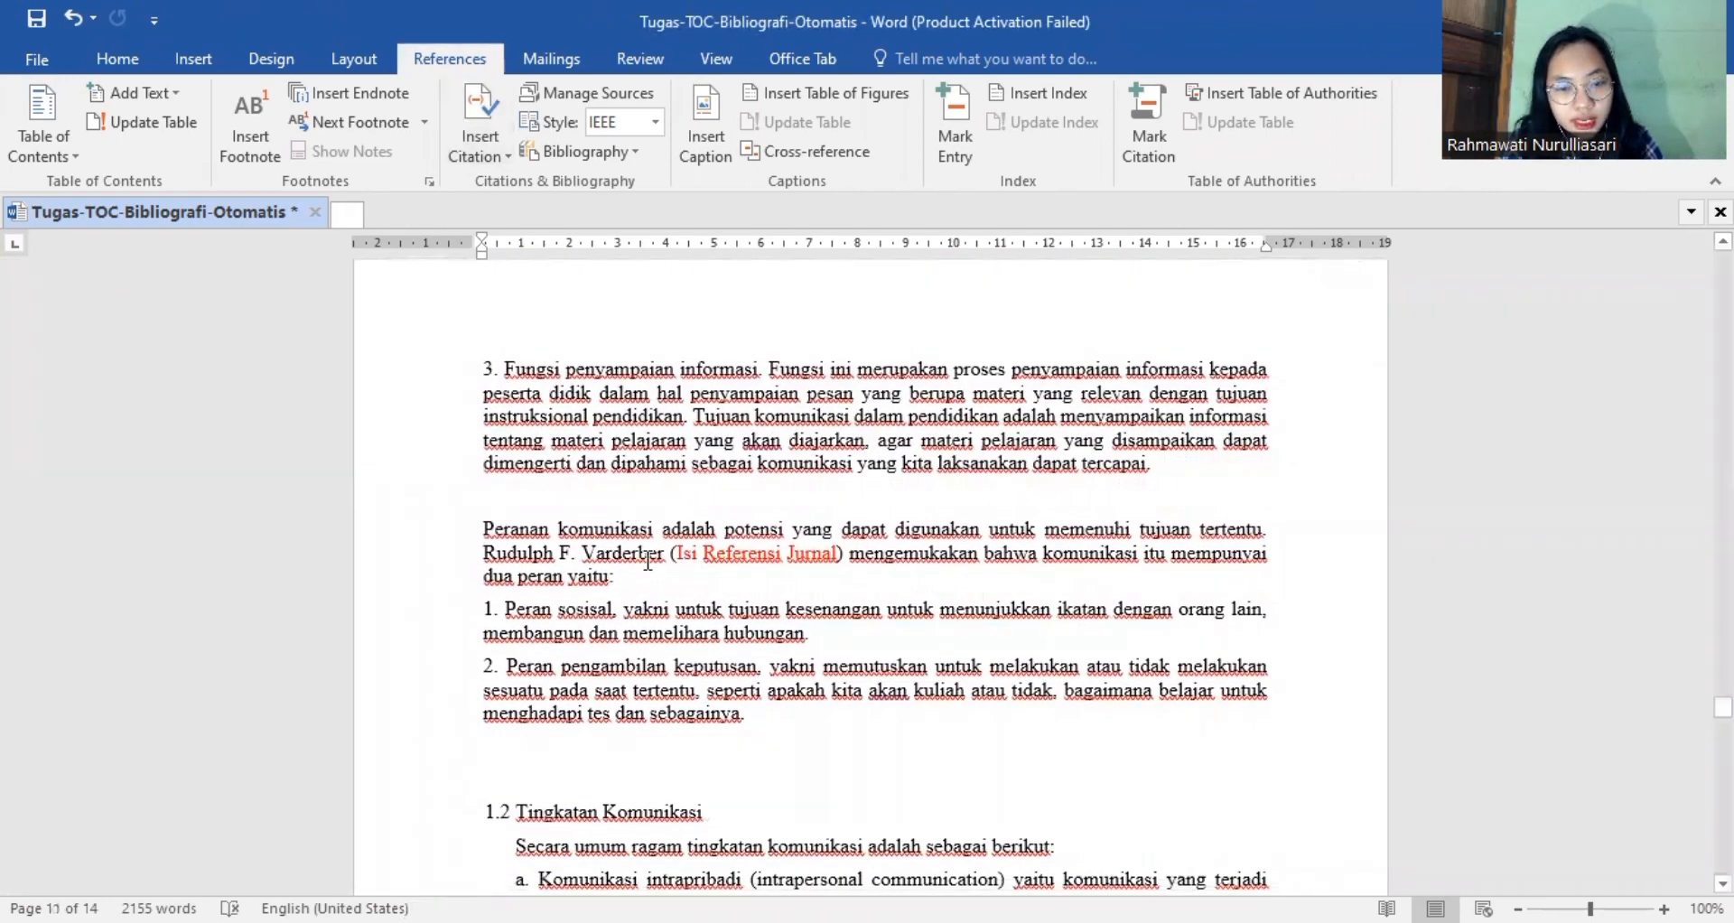
click(478, 122)
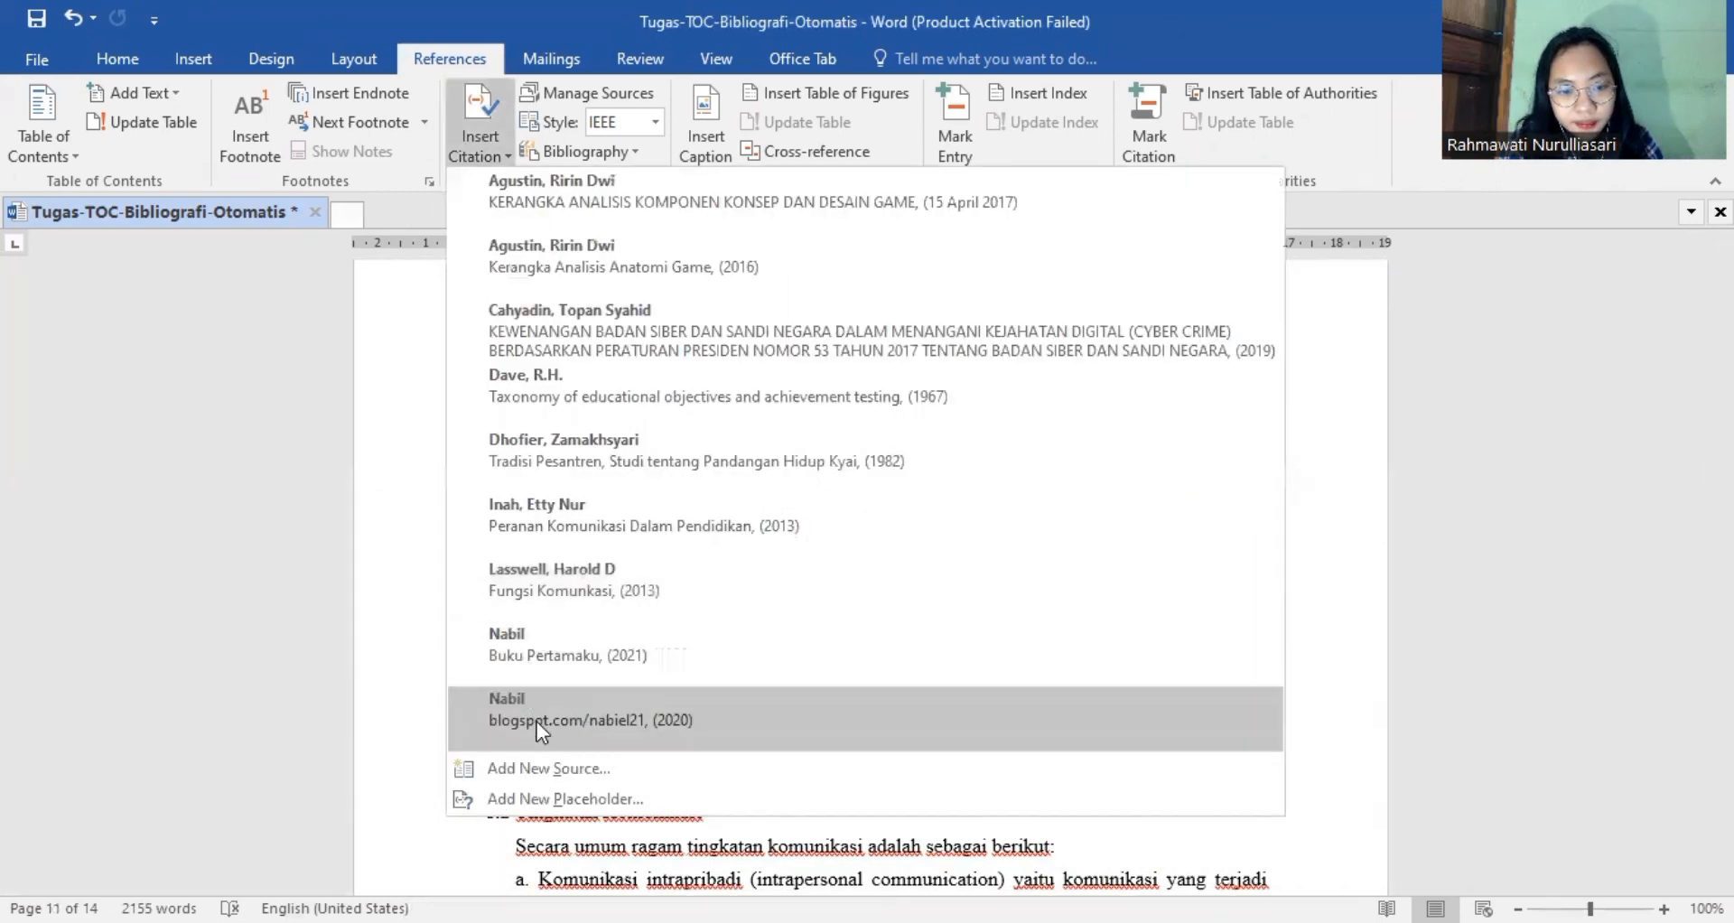
click(560, 768)
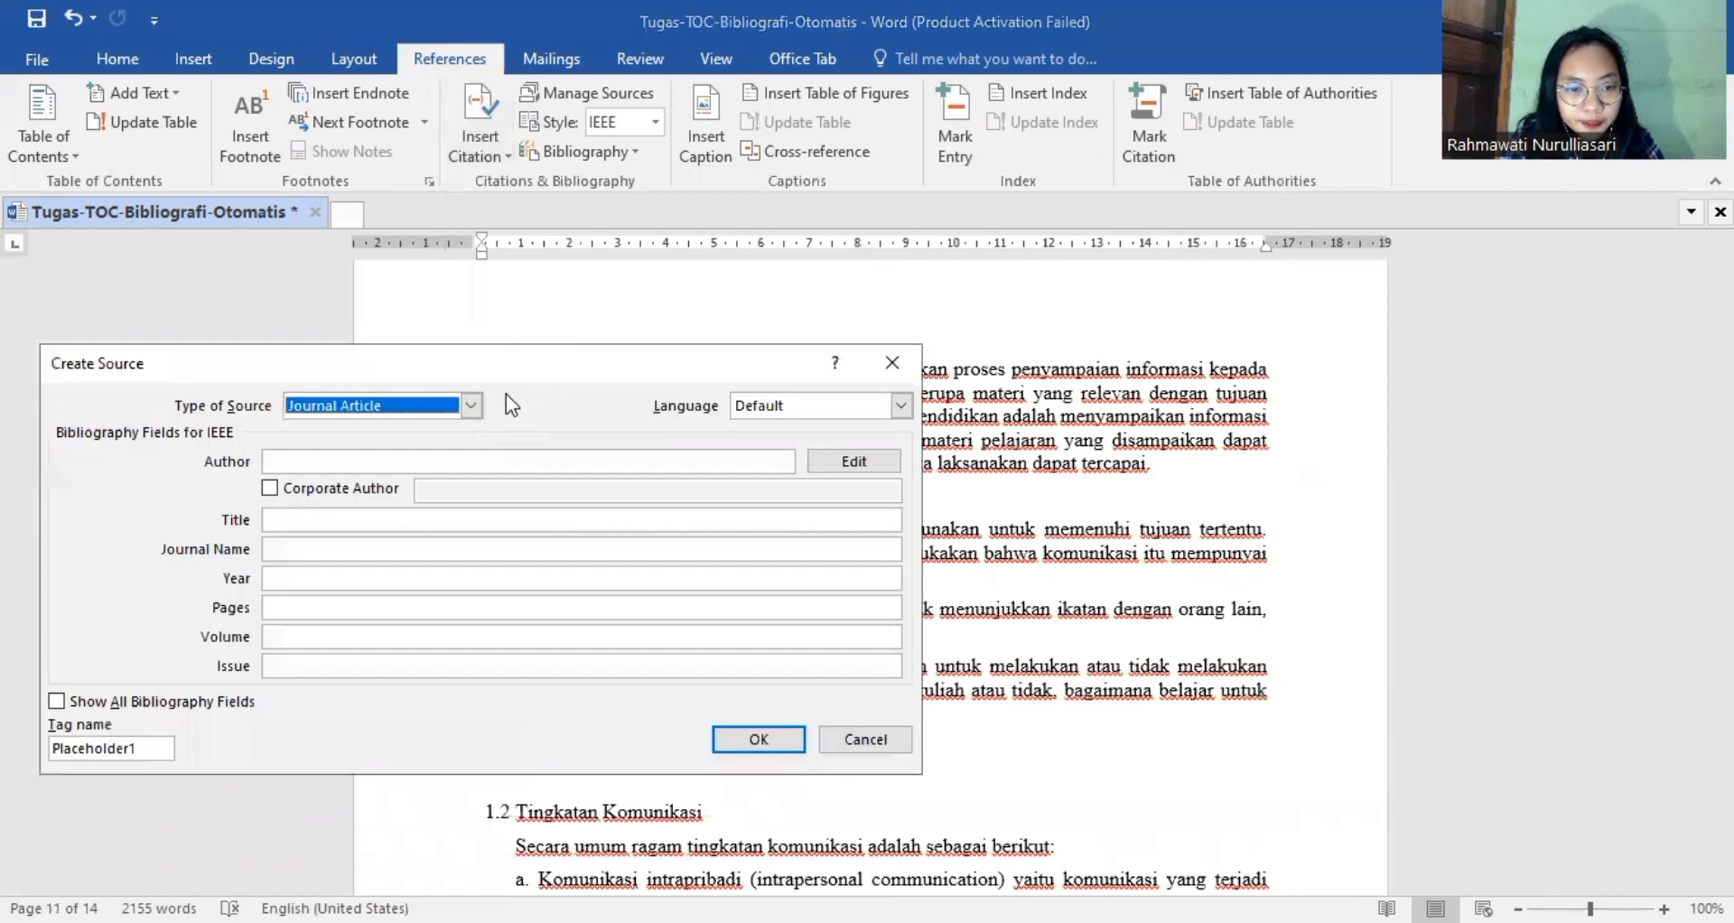
Enter the full name of the author cited in the "Peranan komunikasi" paragraph as the journal article's author.
text(Rudo)
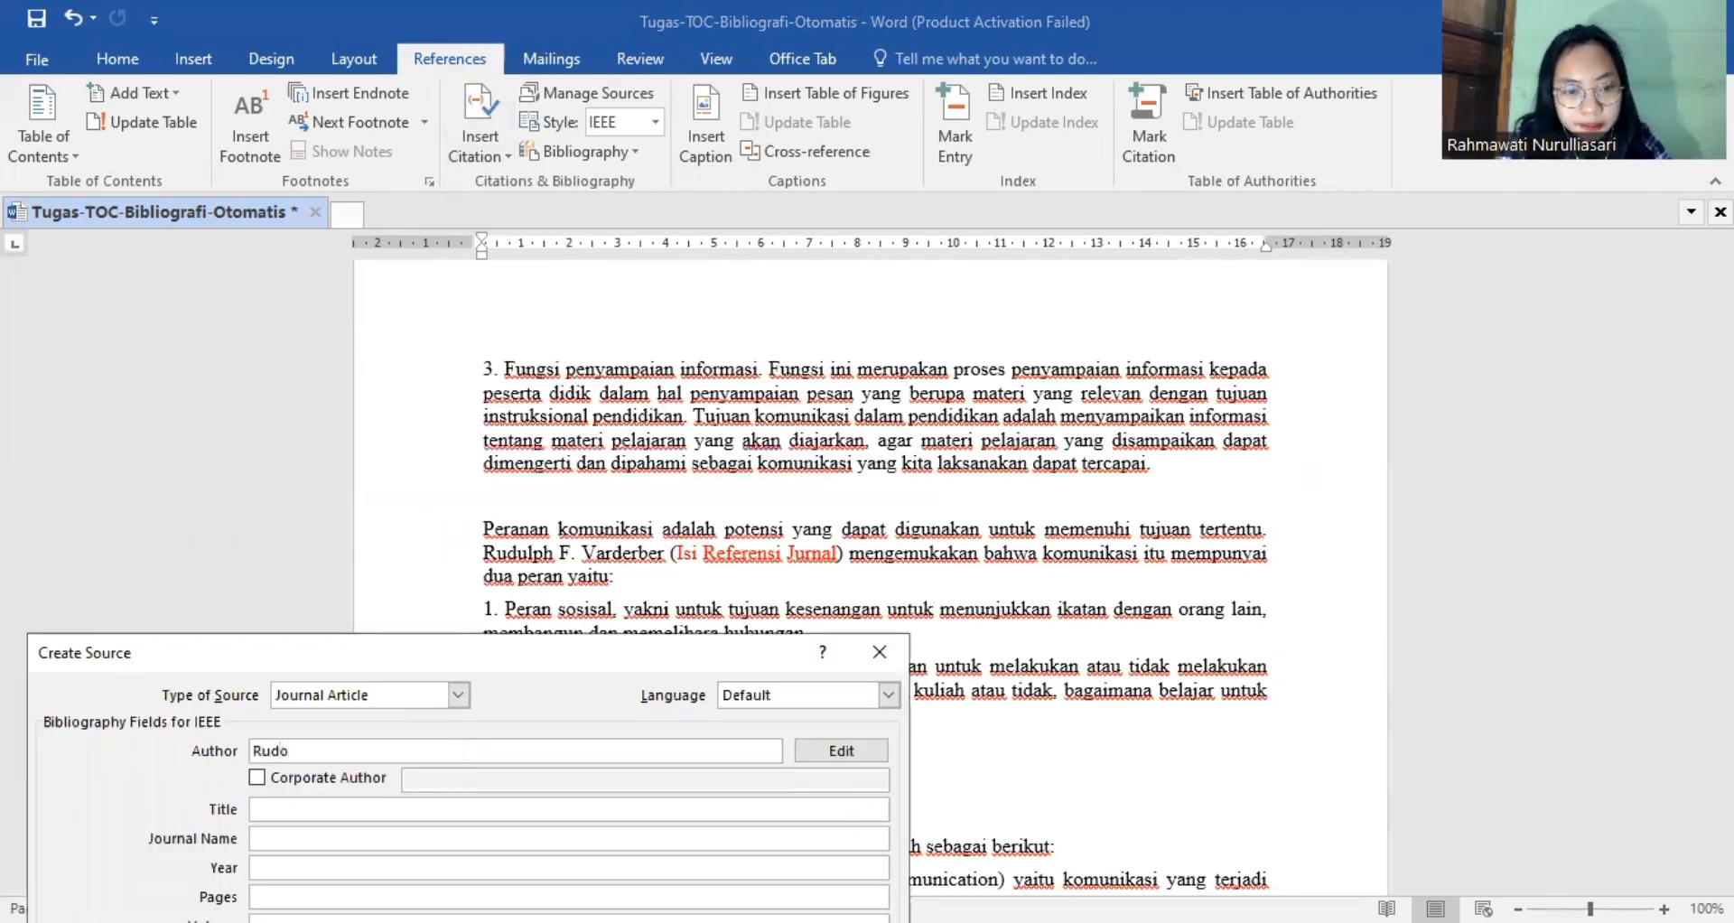
text(lp)
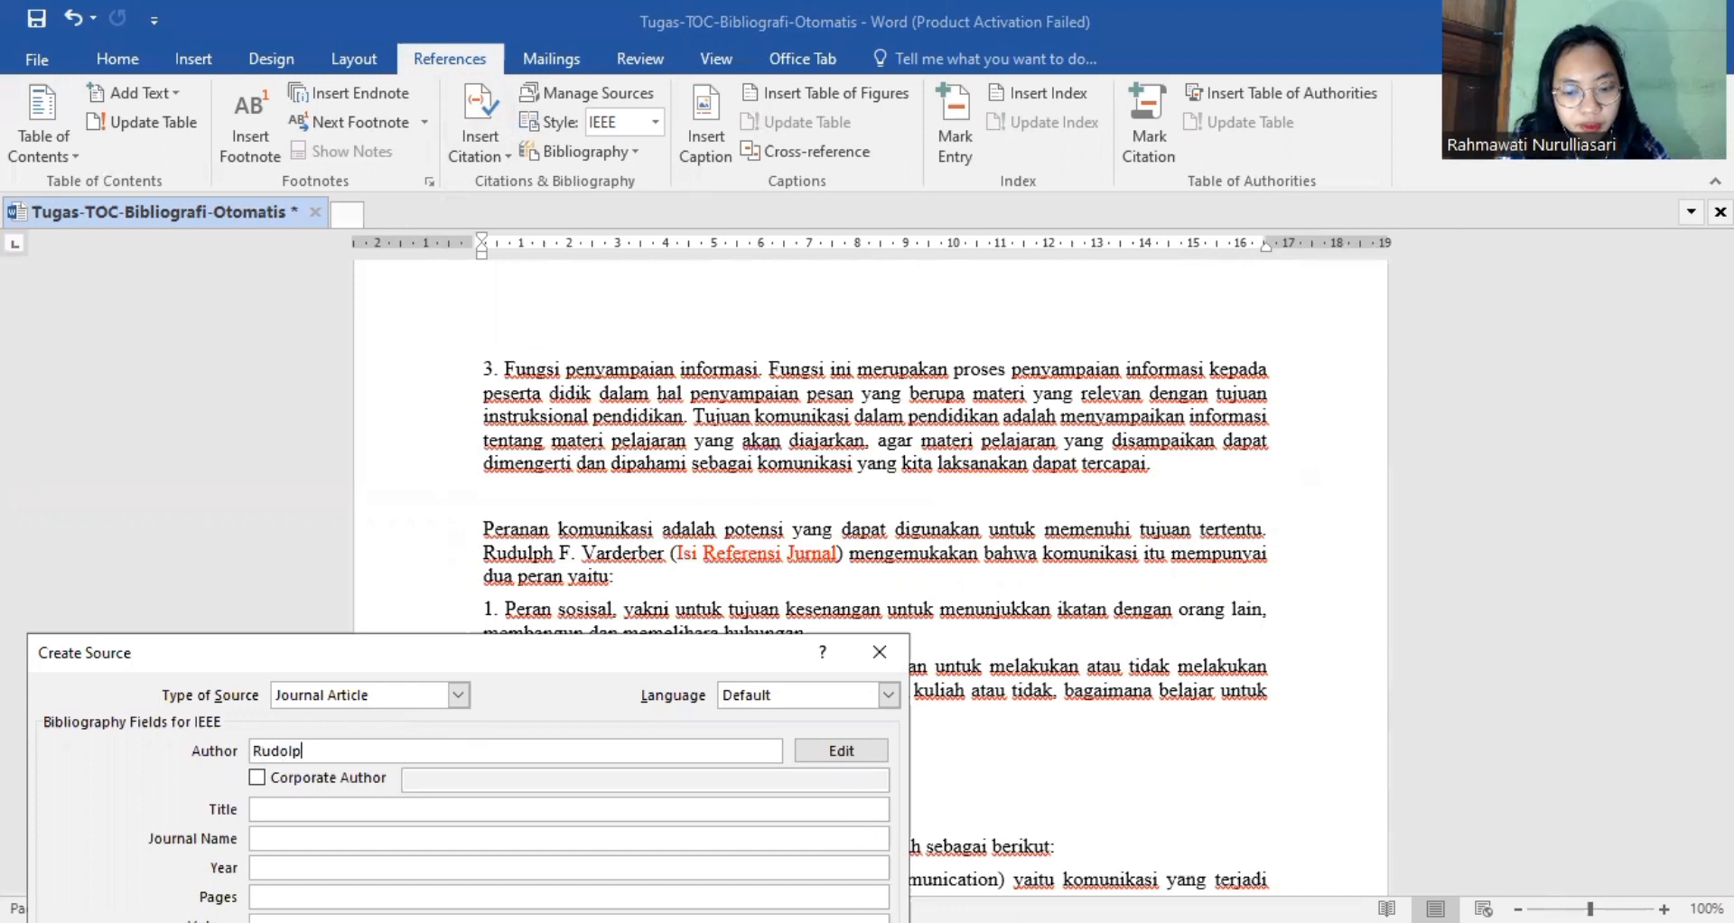
text(h F)
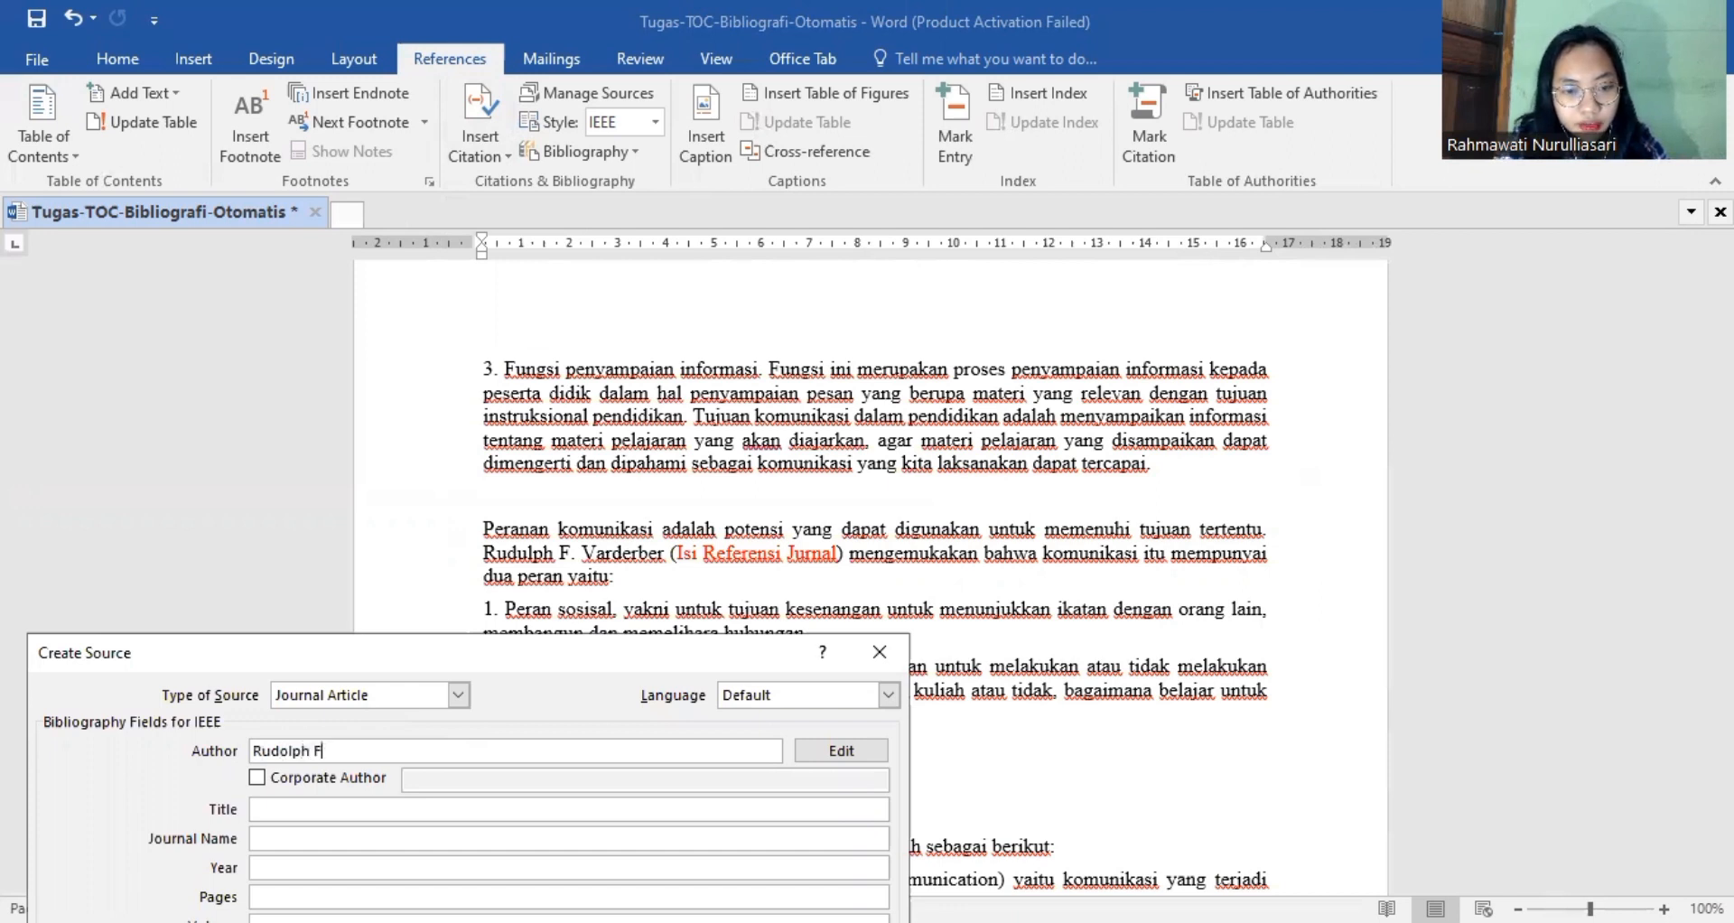
text( Var)
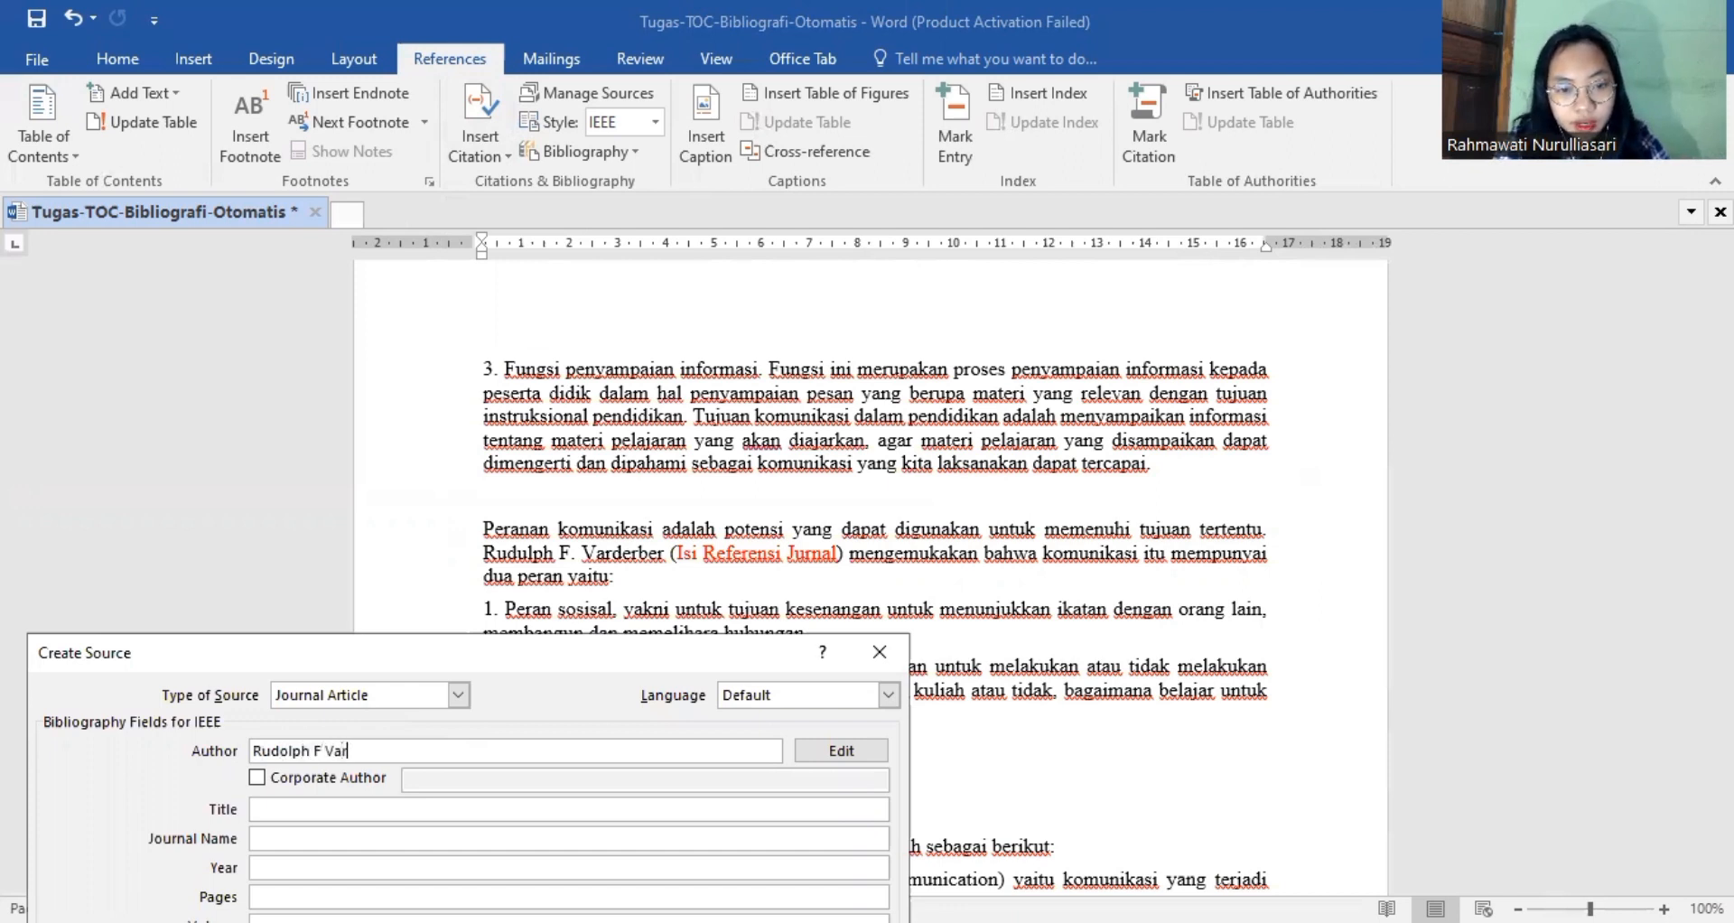
text(derber)
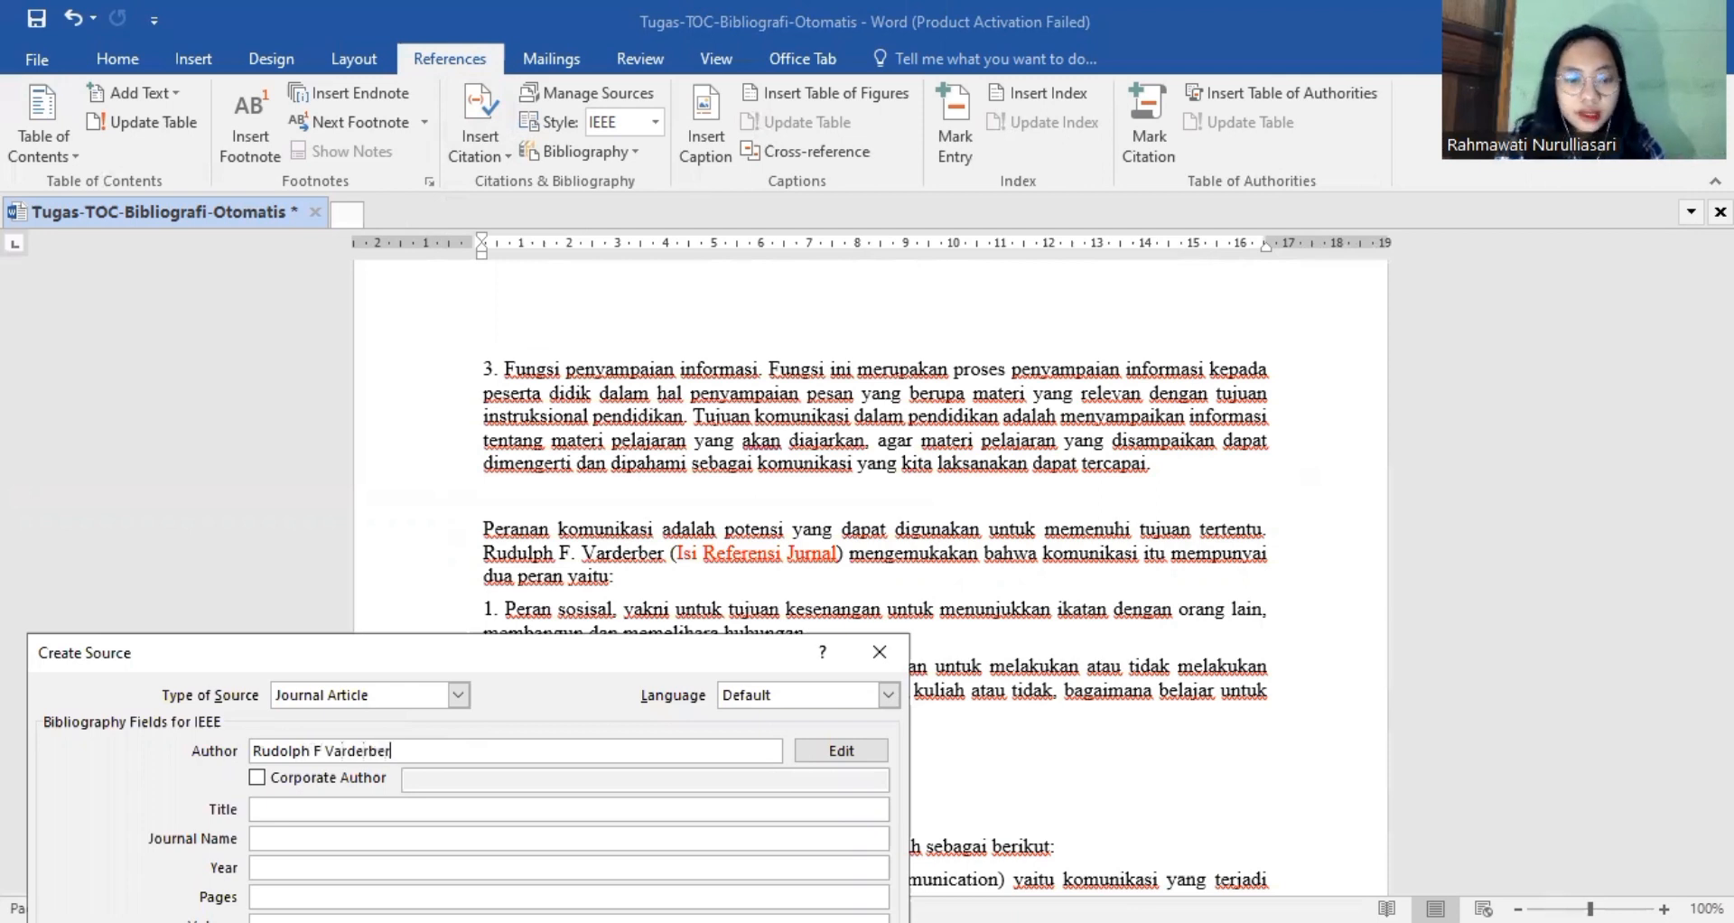
Title the journal article "Peranan Komunikasi".
click(437, 812)
text(Per)
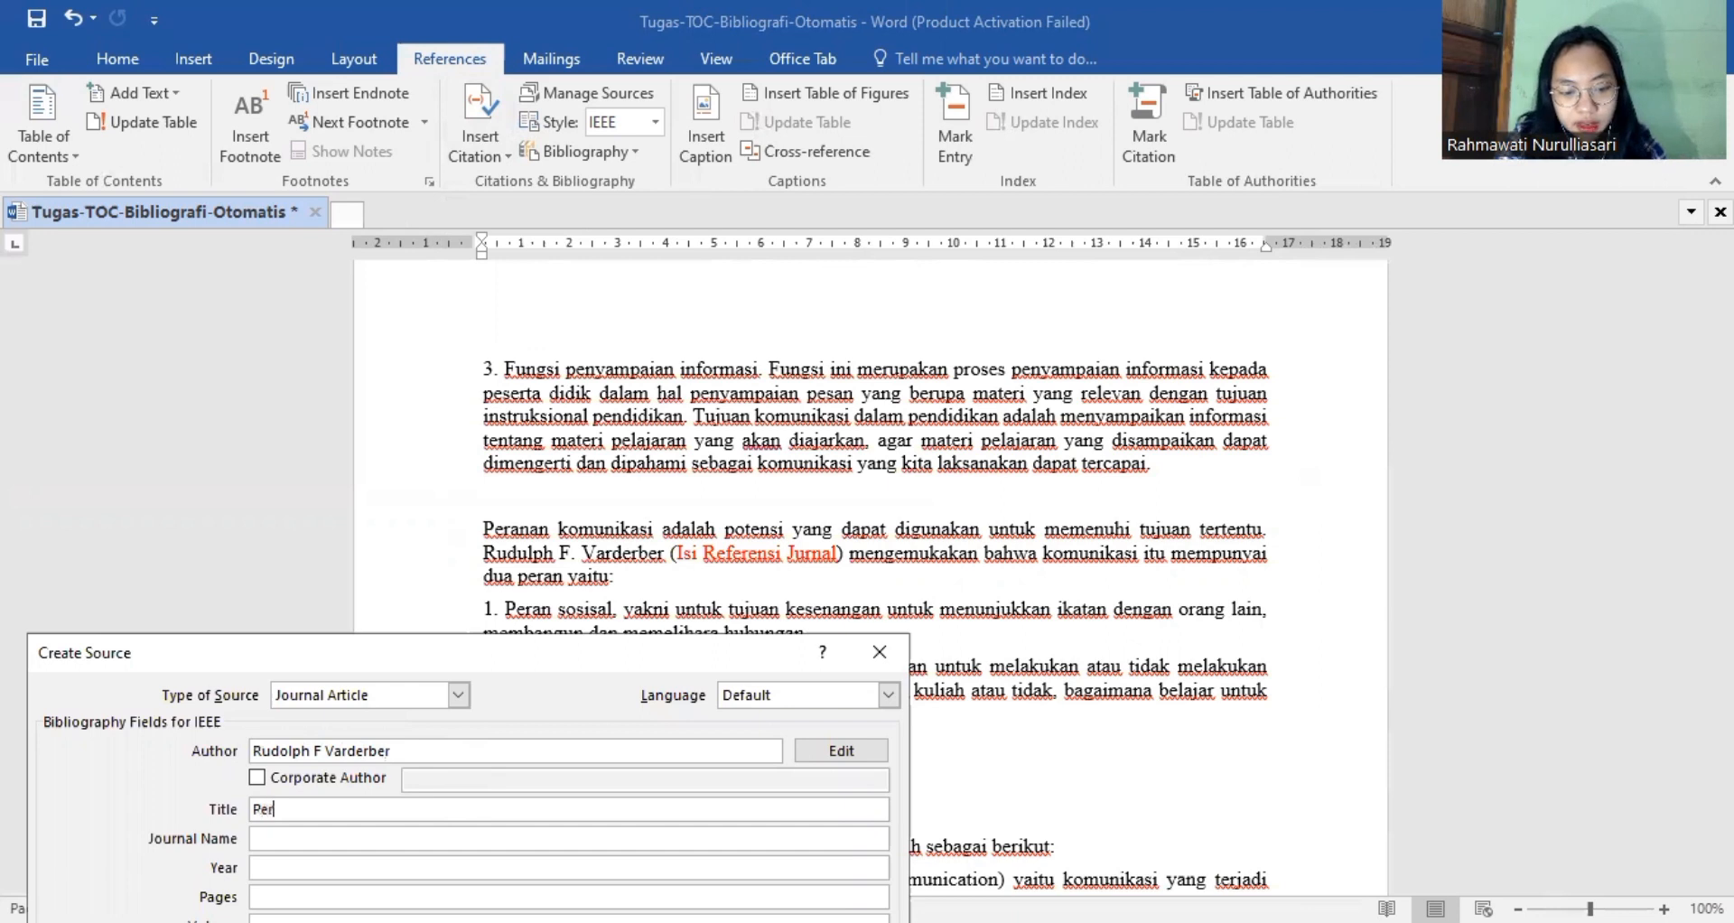
text(anan)
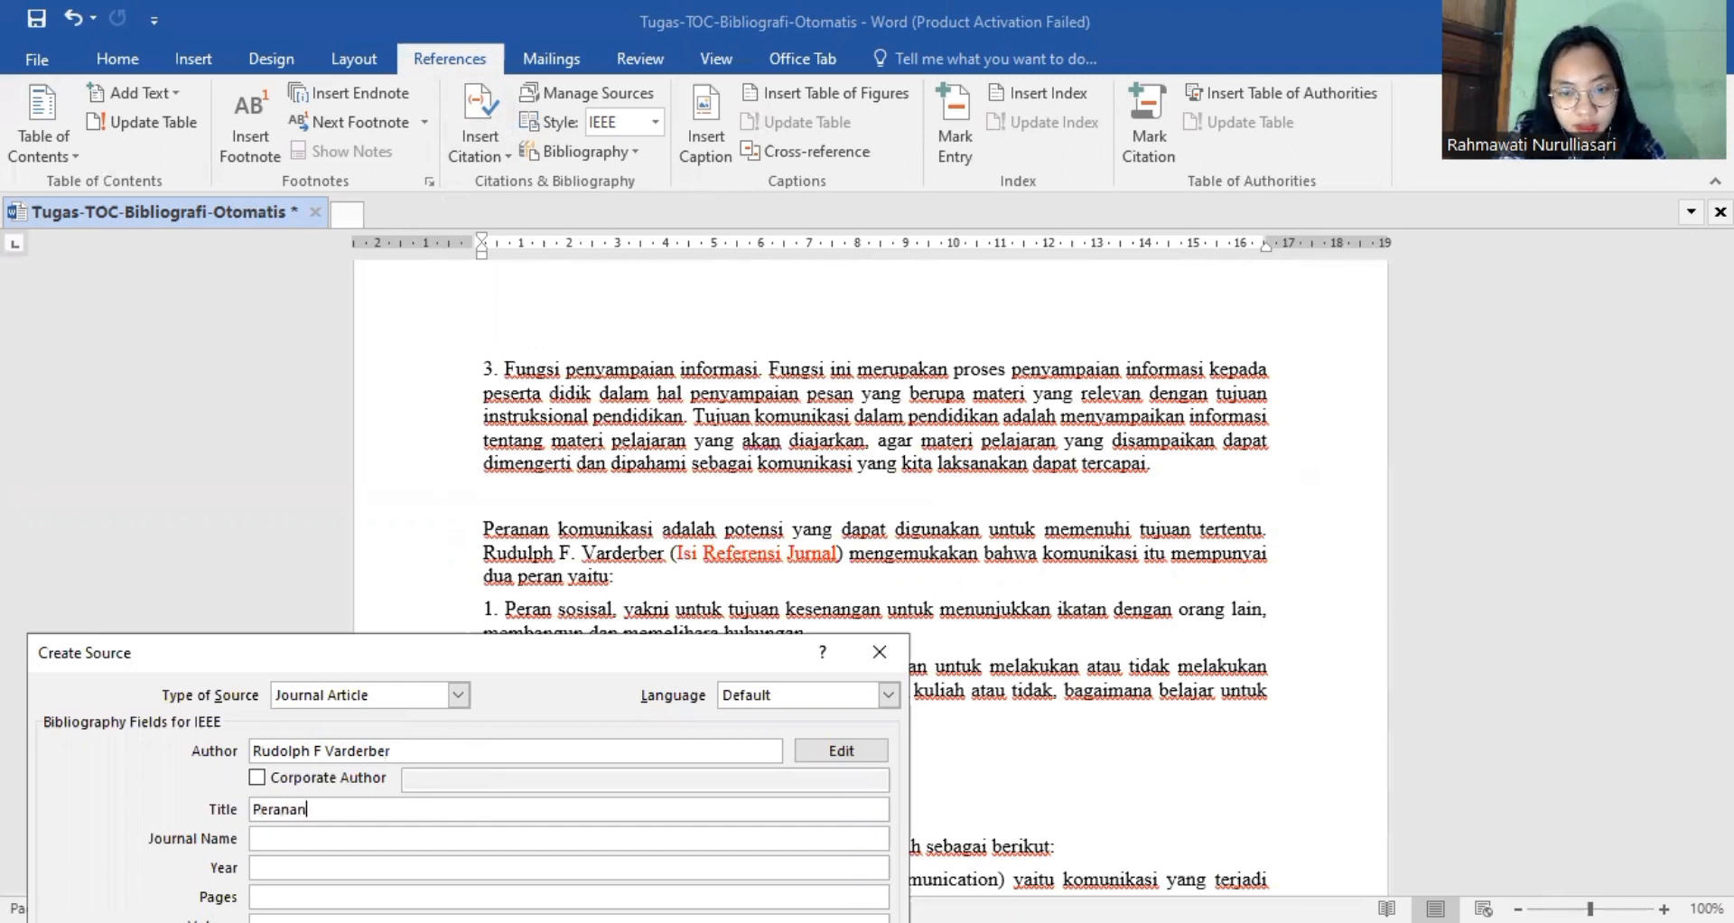
text( Ko)
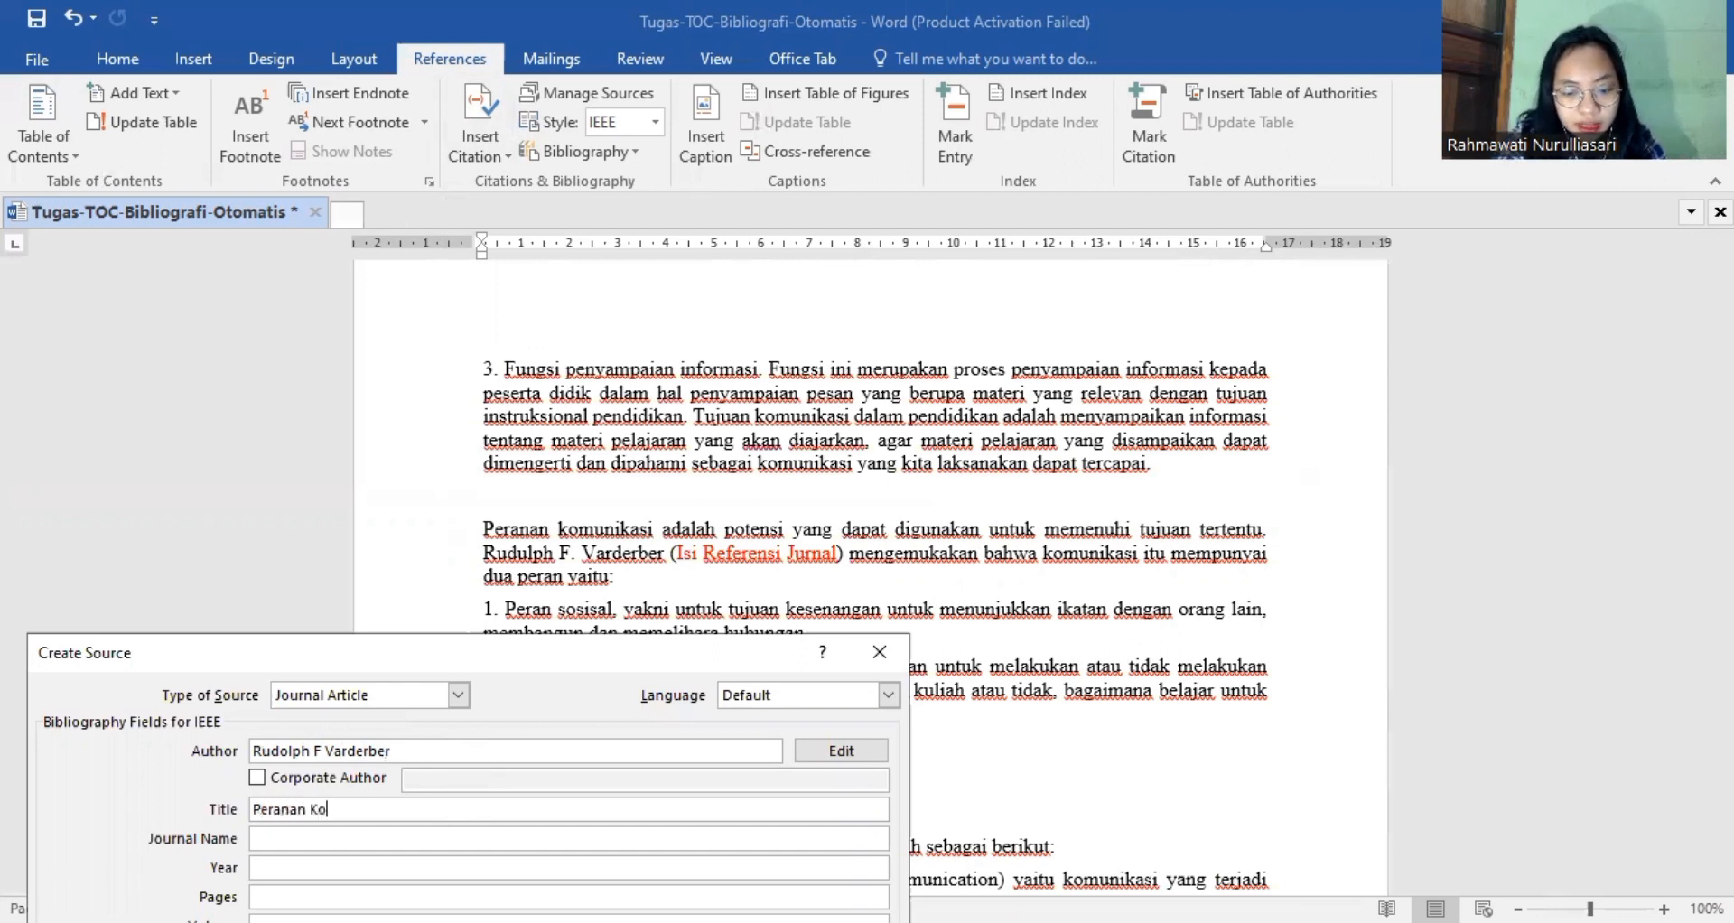
text(munikasi)
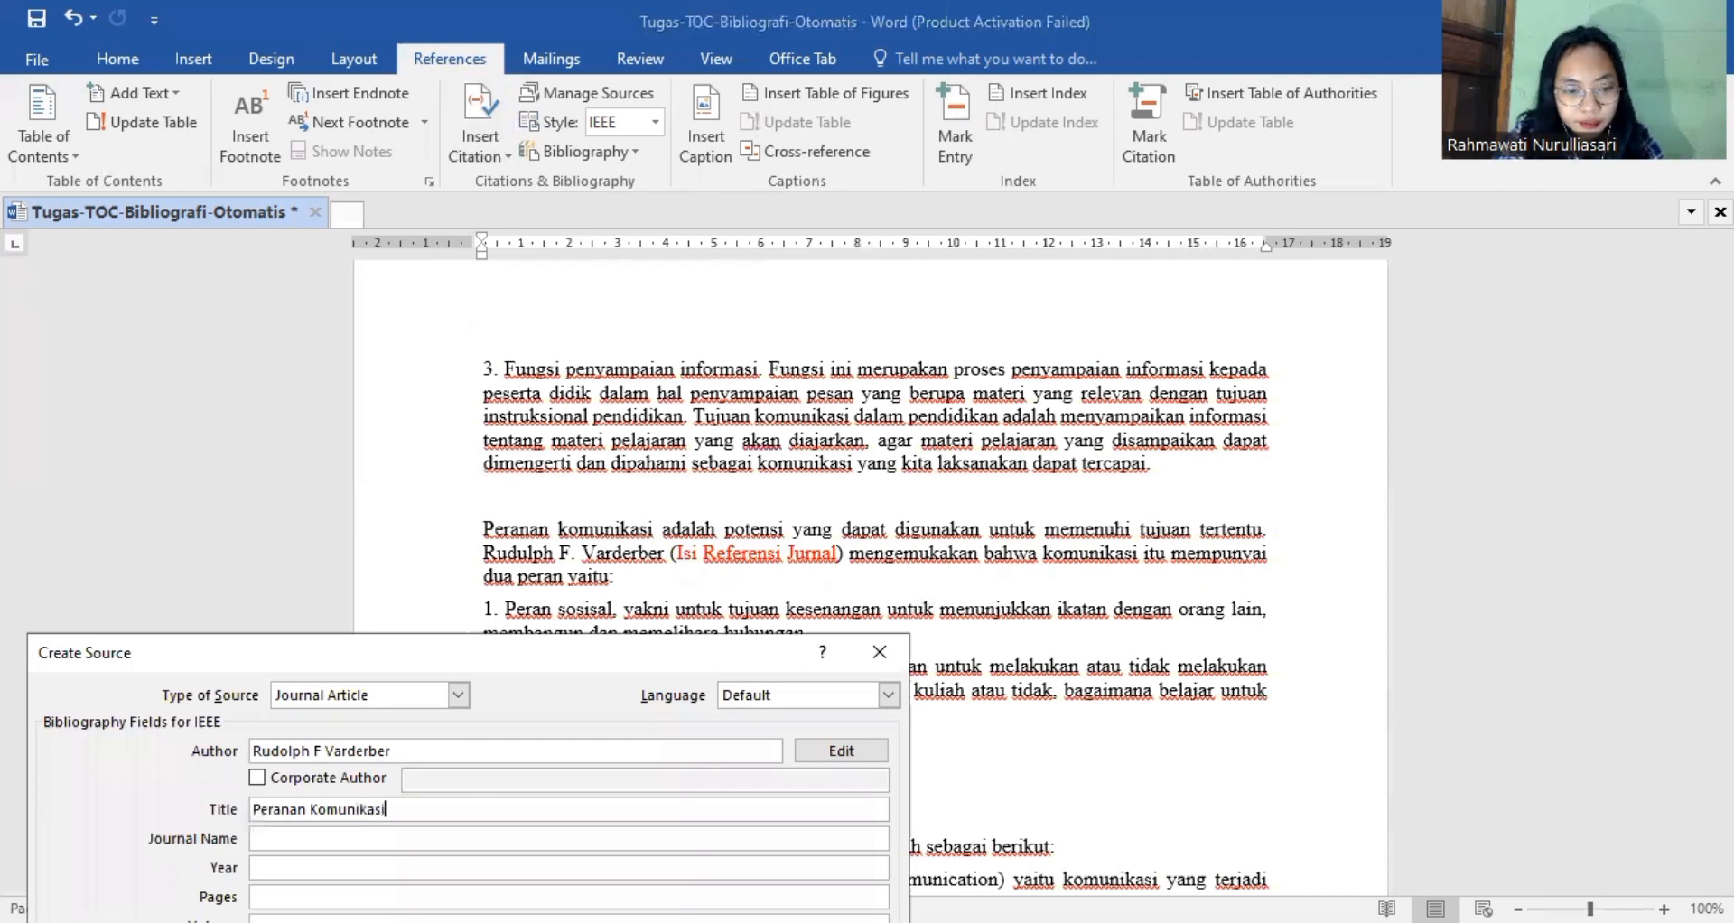
Set the article's journal name to "Jurnal Ilmiah" and its year to 2020.
click(455, 837)
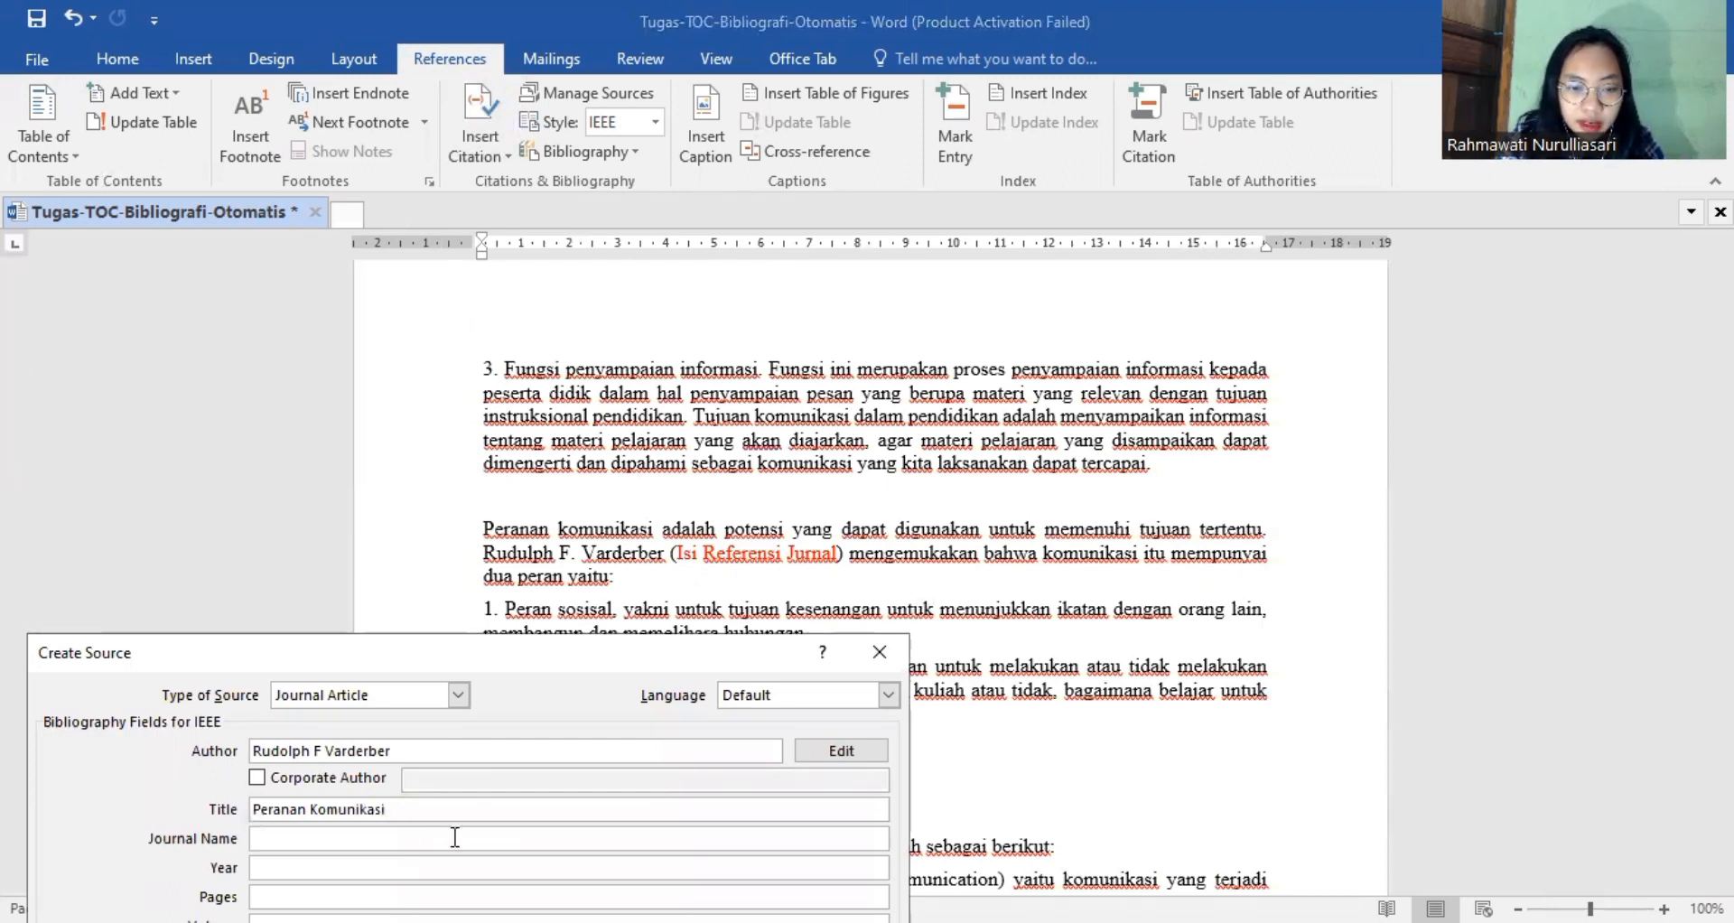
text(Jur)
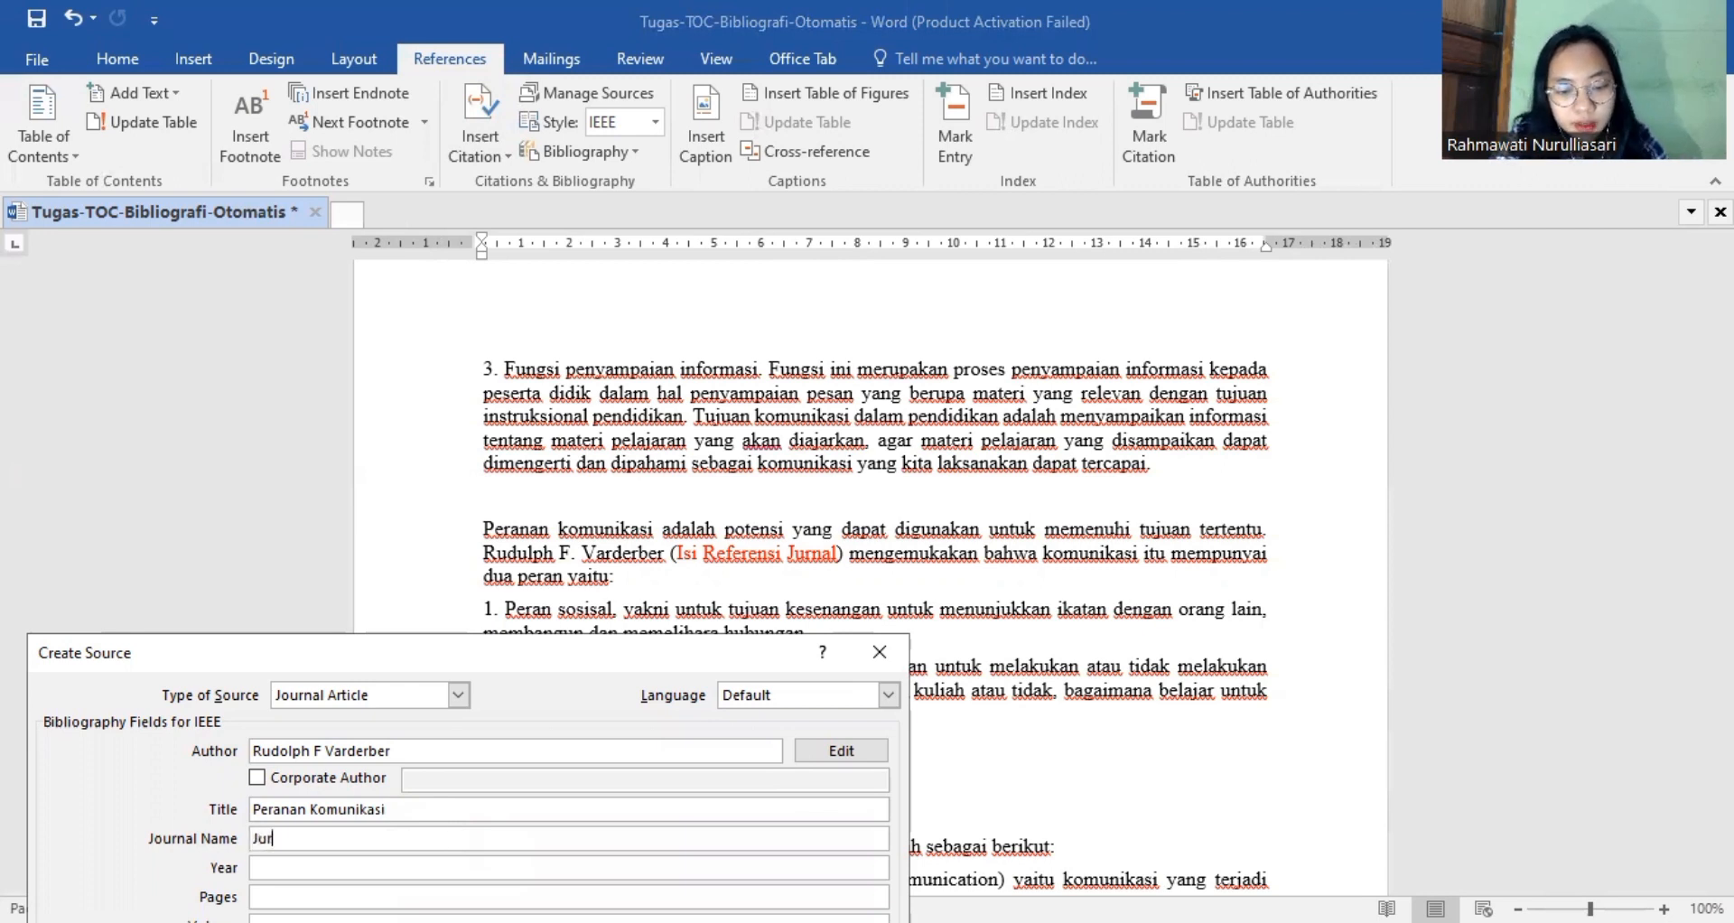
text(nal Ilmiah)
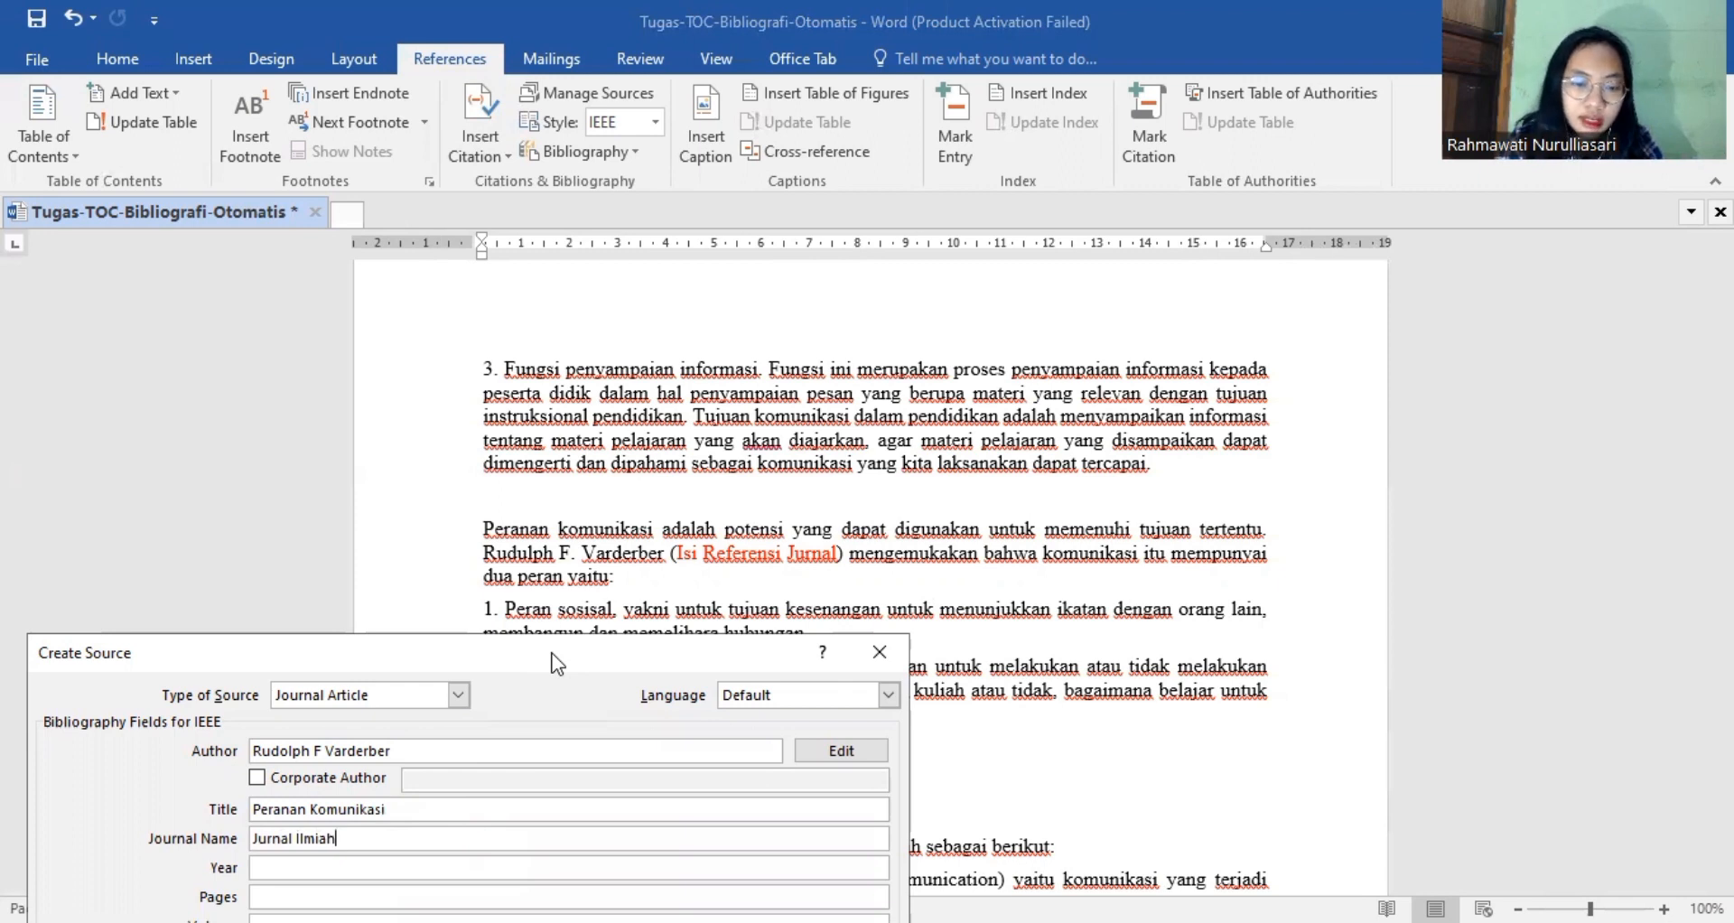
drag(552, 653, 575, 455)
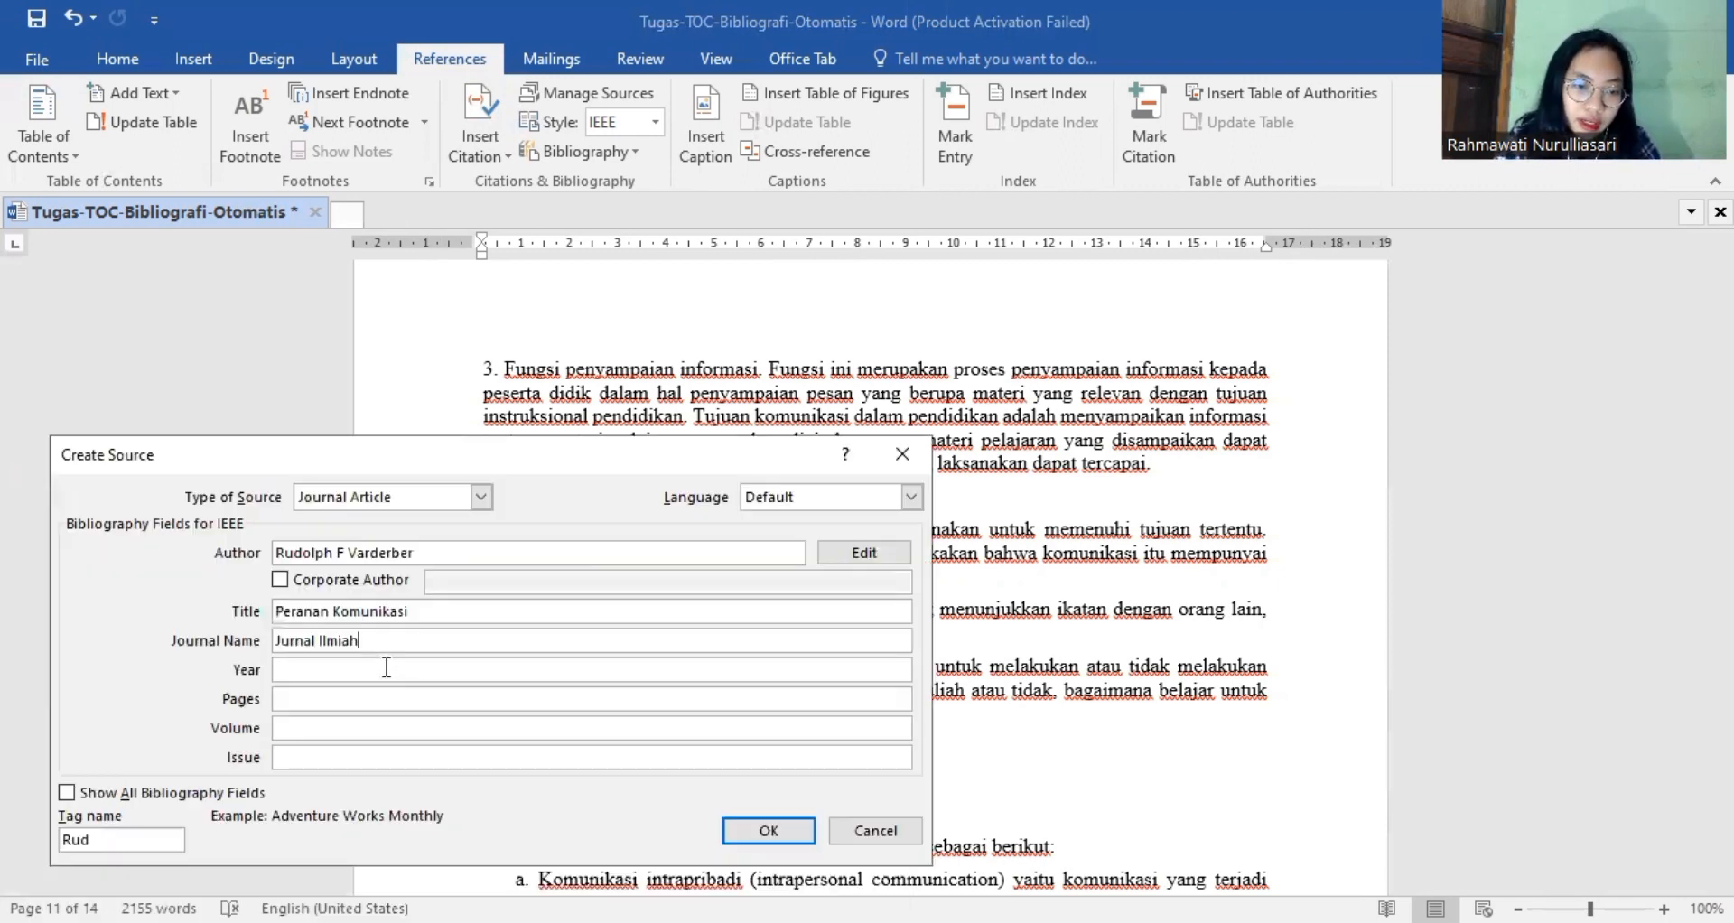
click(387, 668)
text(2)
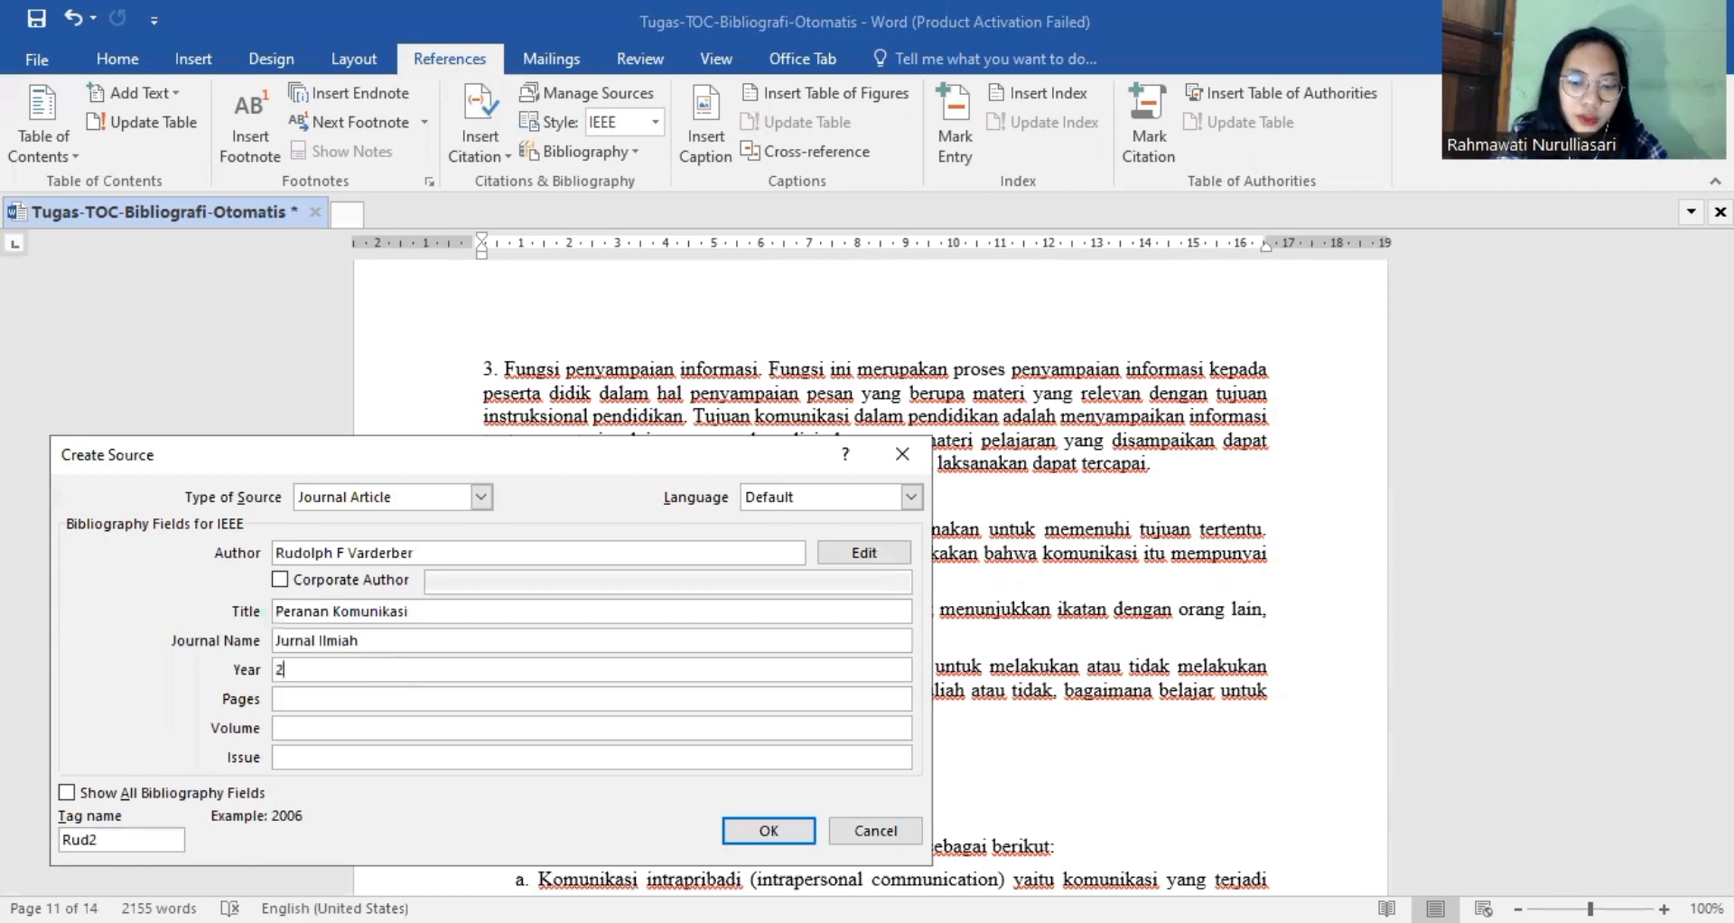
text(020)
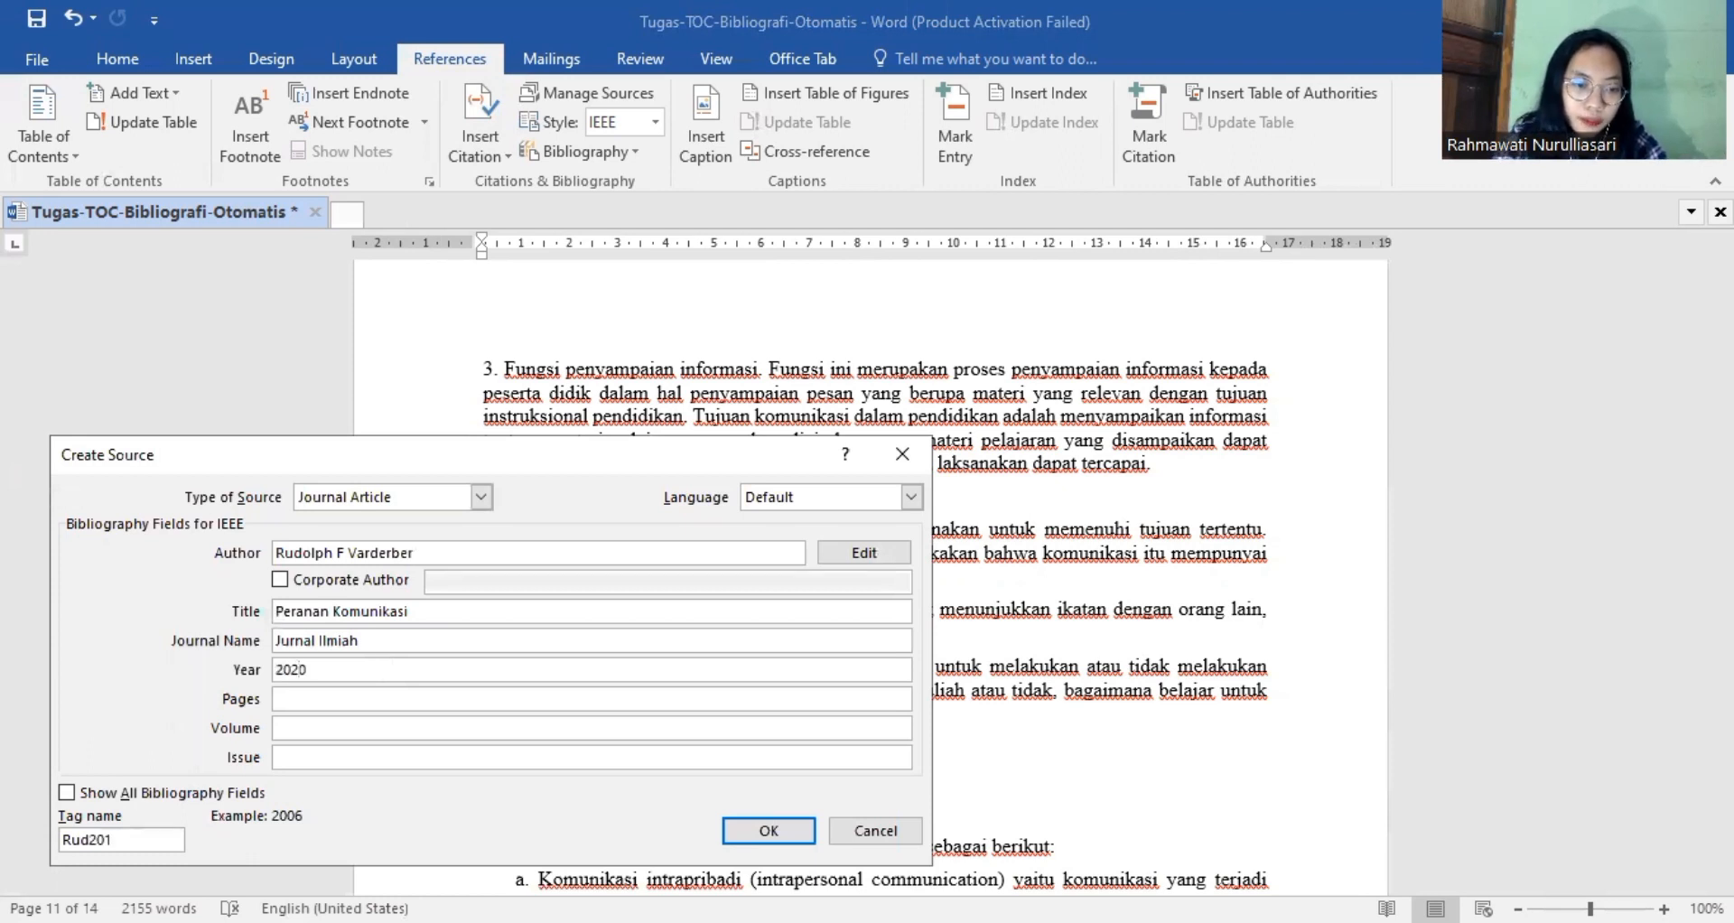
Set the article's pages to 10-13 and volume to 2, and save the journal source.
click(372, 697)
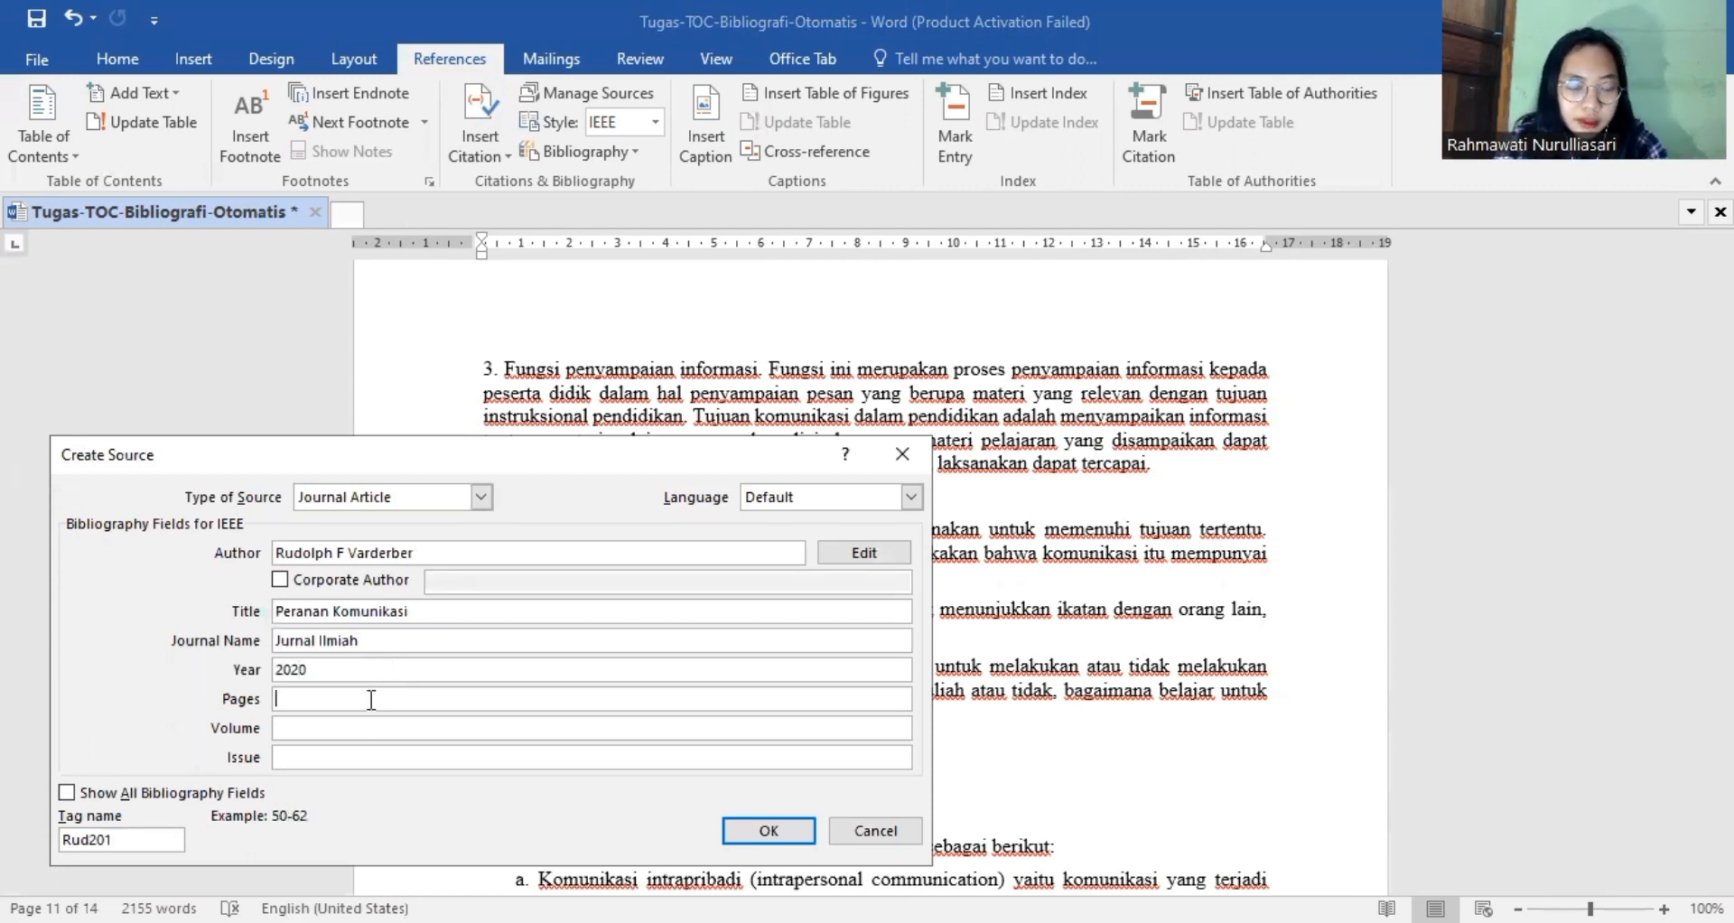
text(10-13)
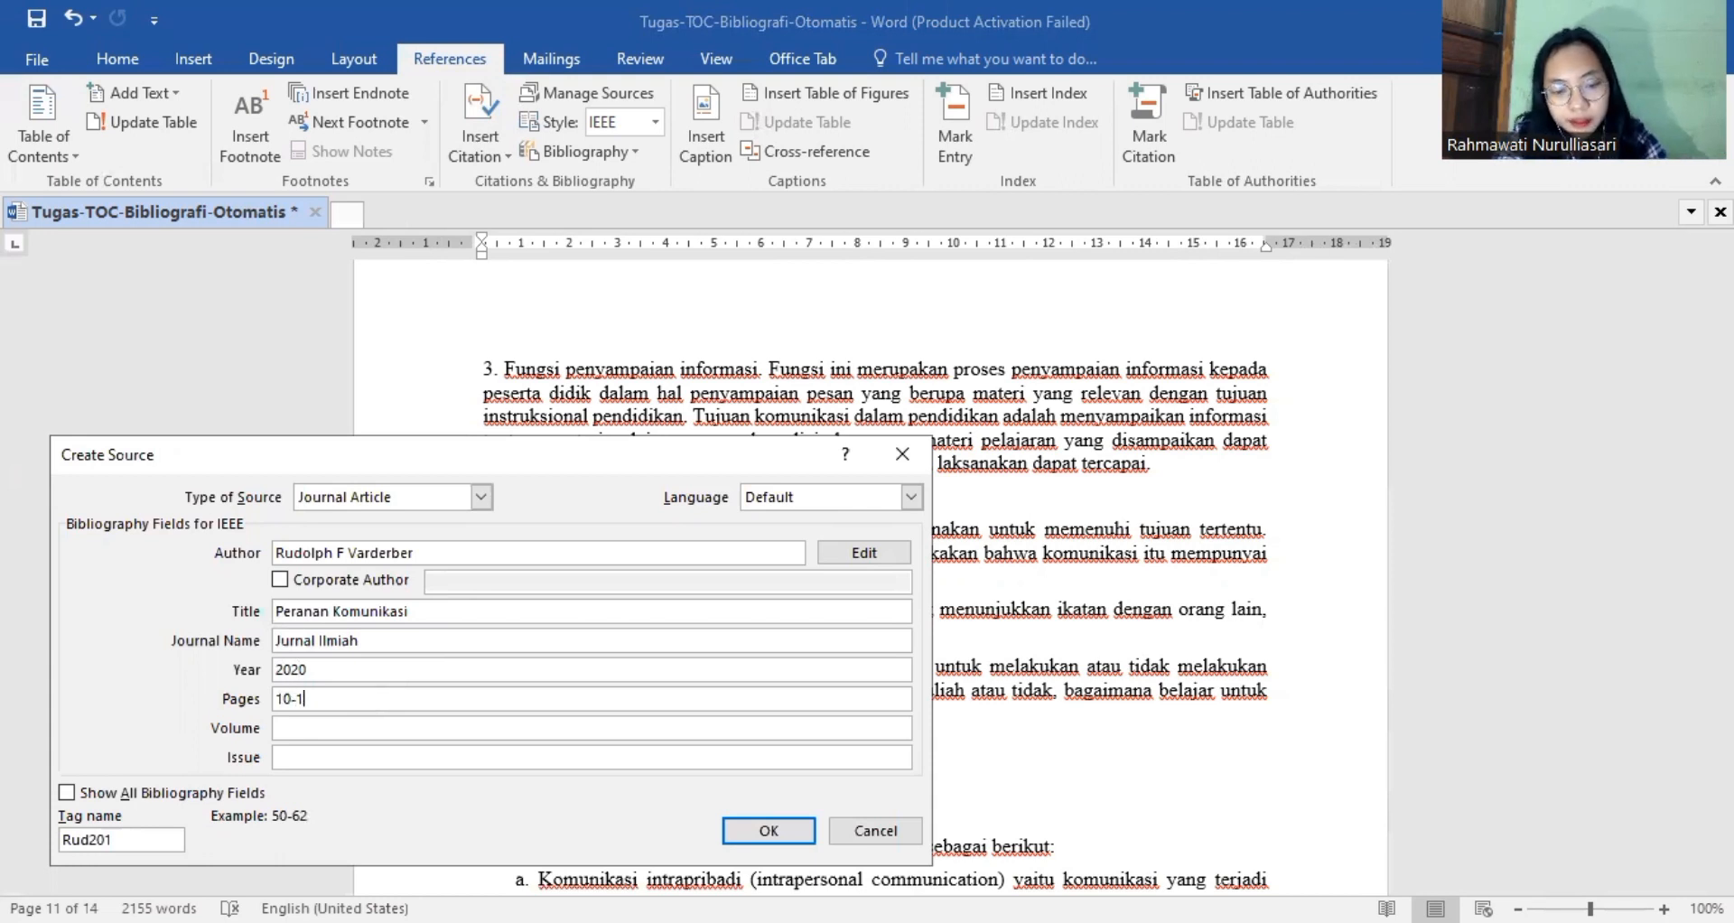
click(378, 730)
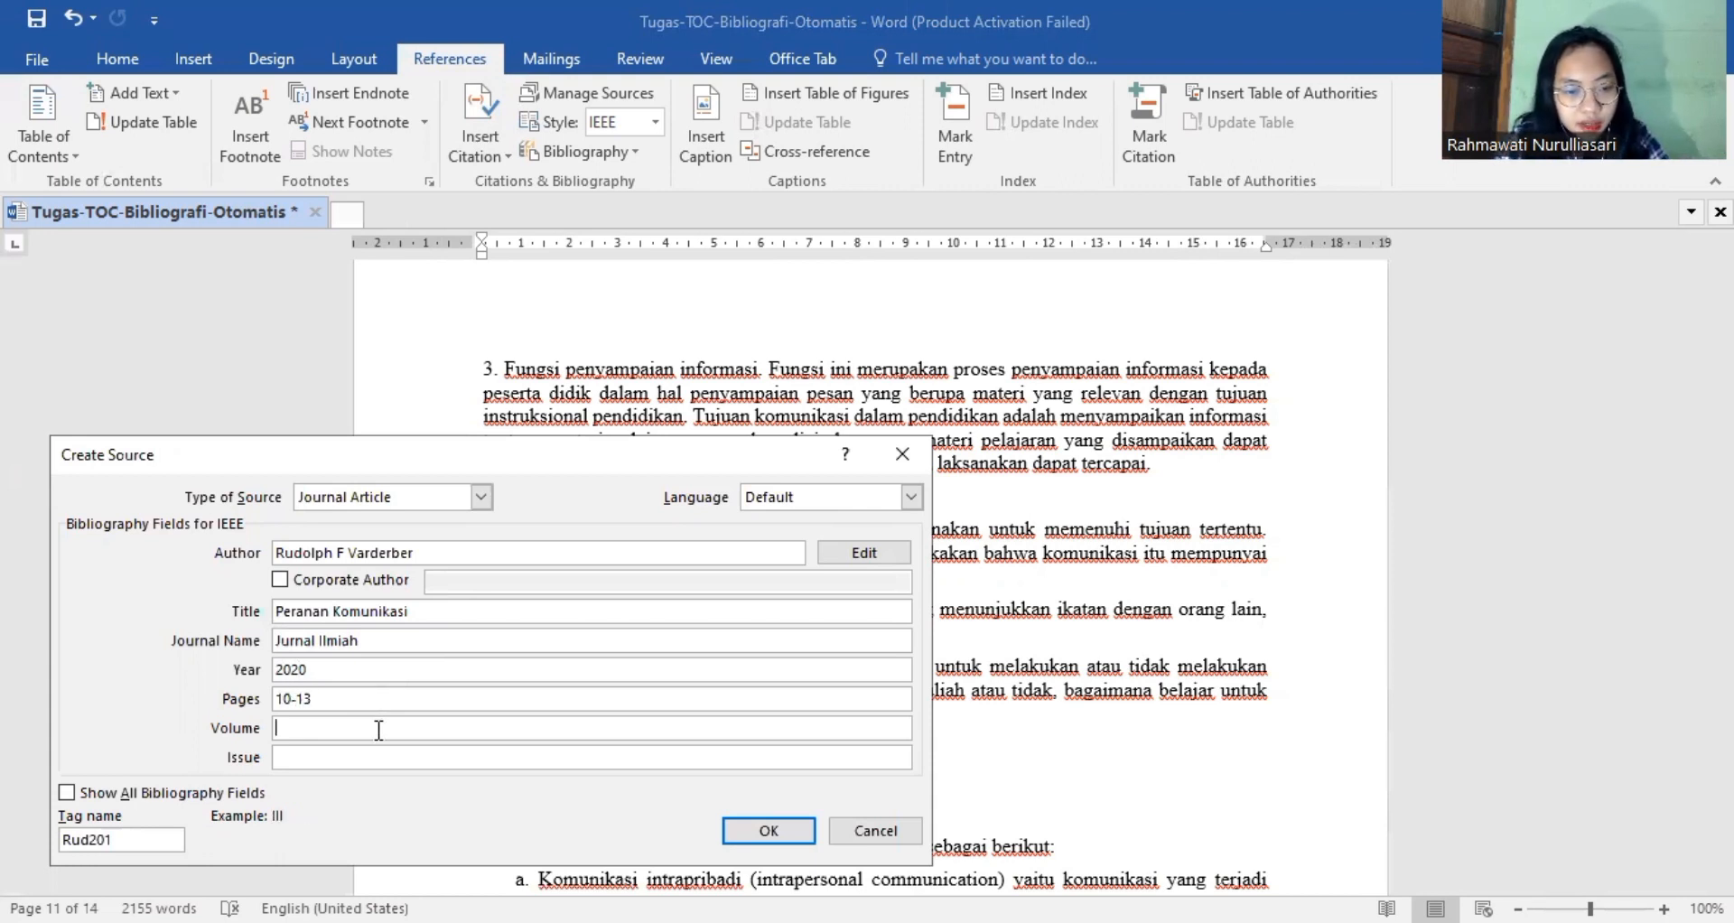
text(2)
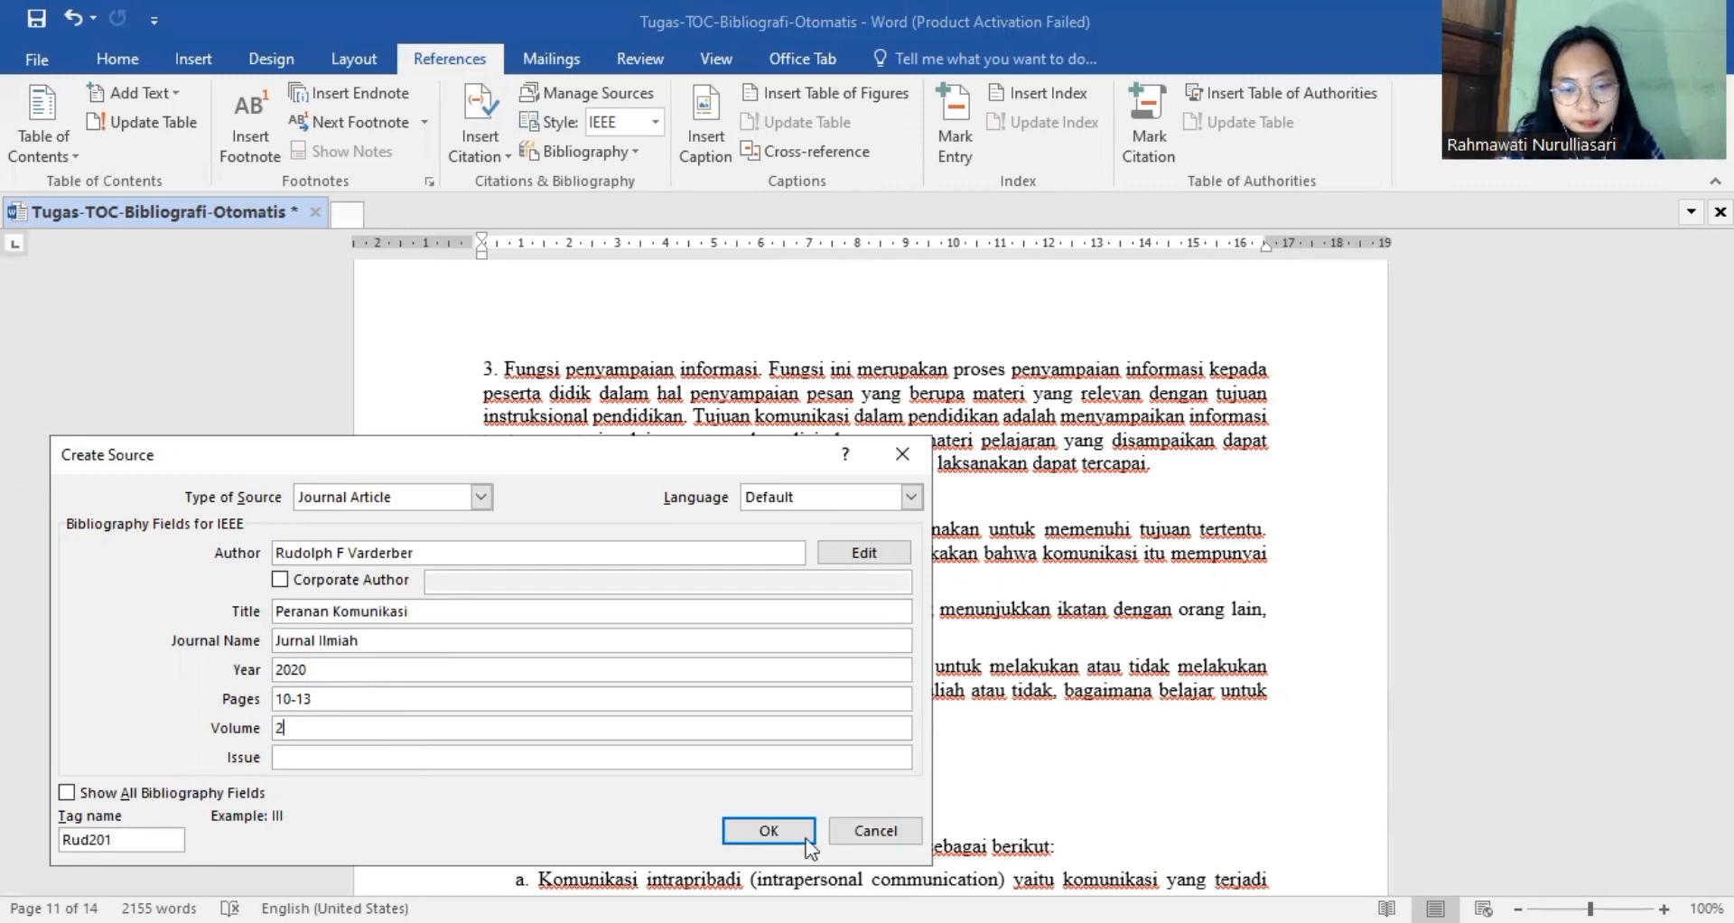
click(768, 830)
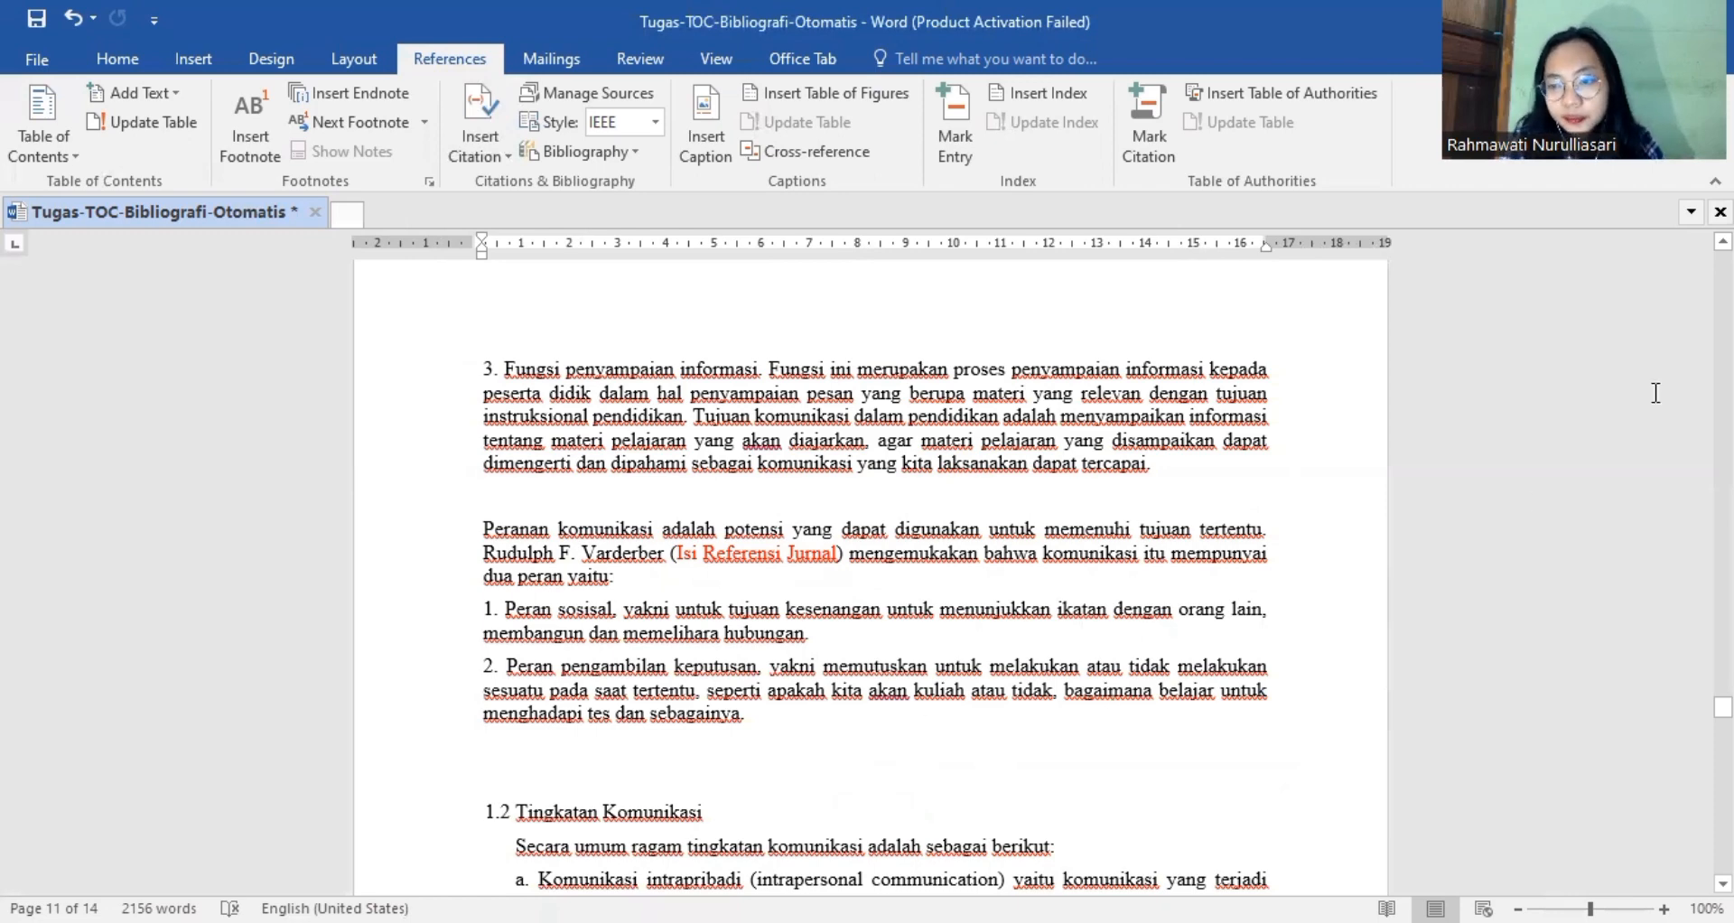
Start a new source for the book placeholder in item c of section 1.2 and enter the surname of the author cited there.
scroll(1018, 779, down, 6)
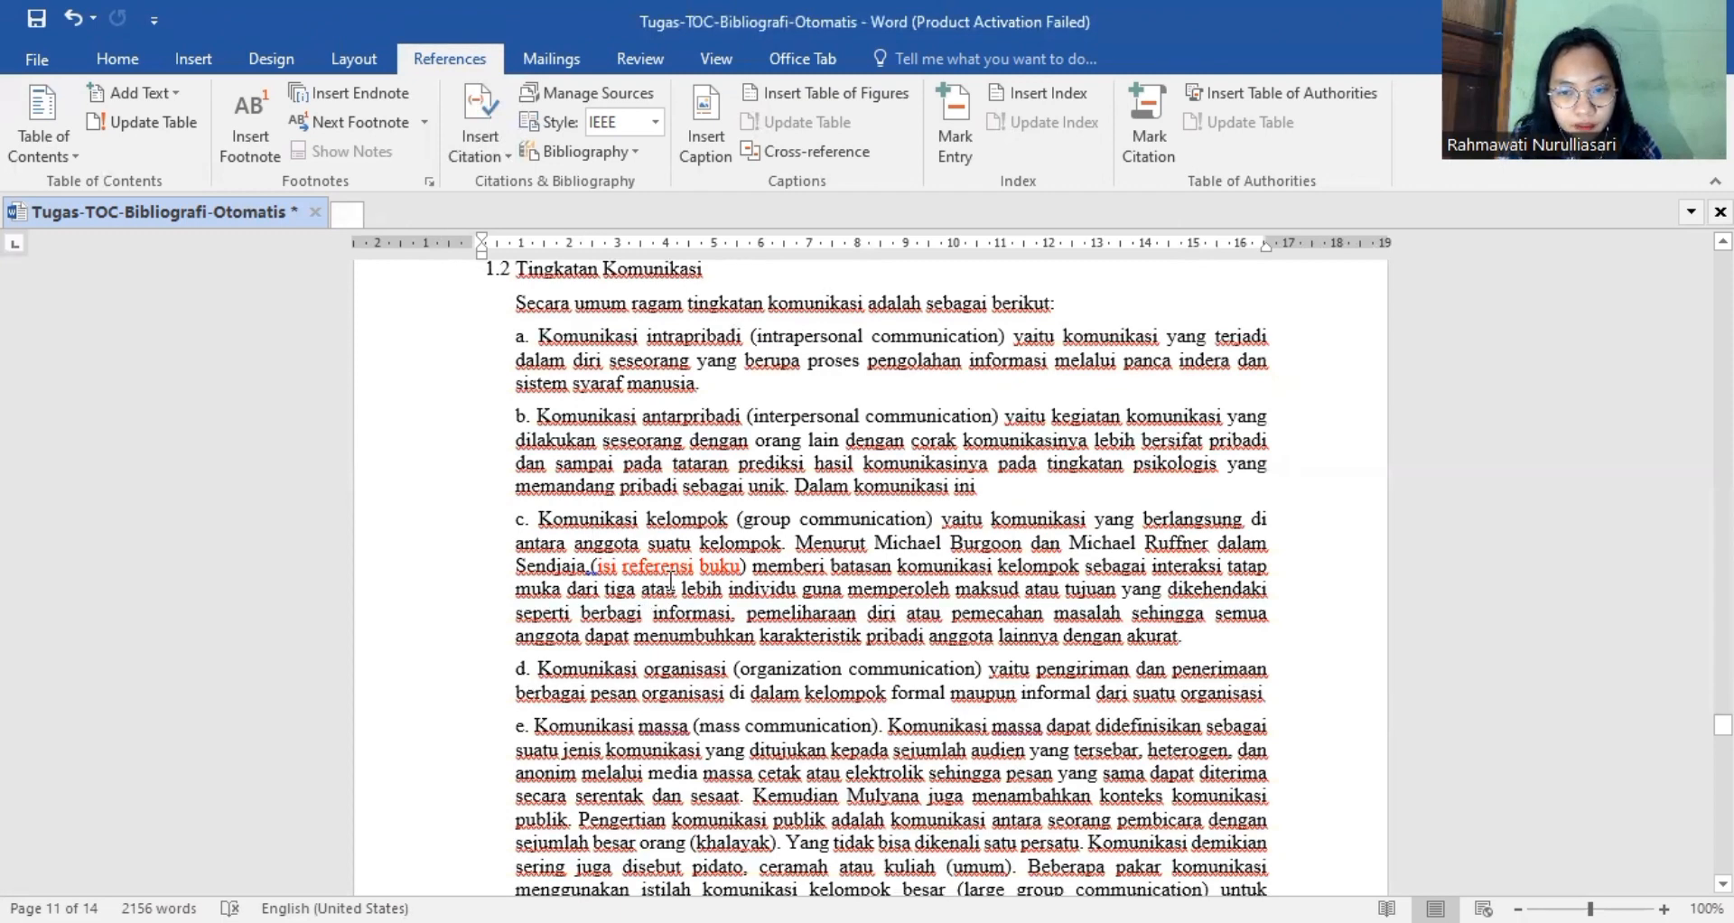
click(468, 117)
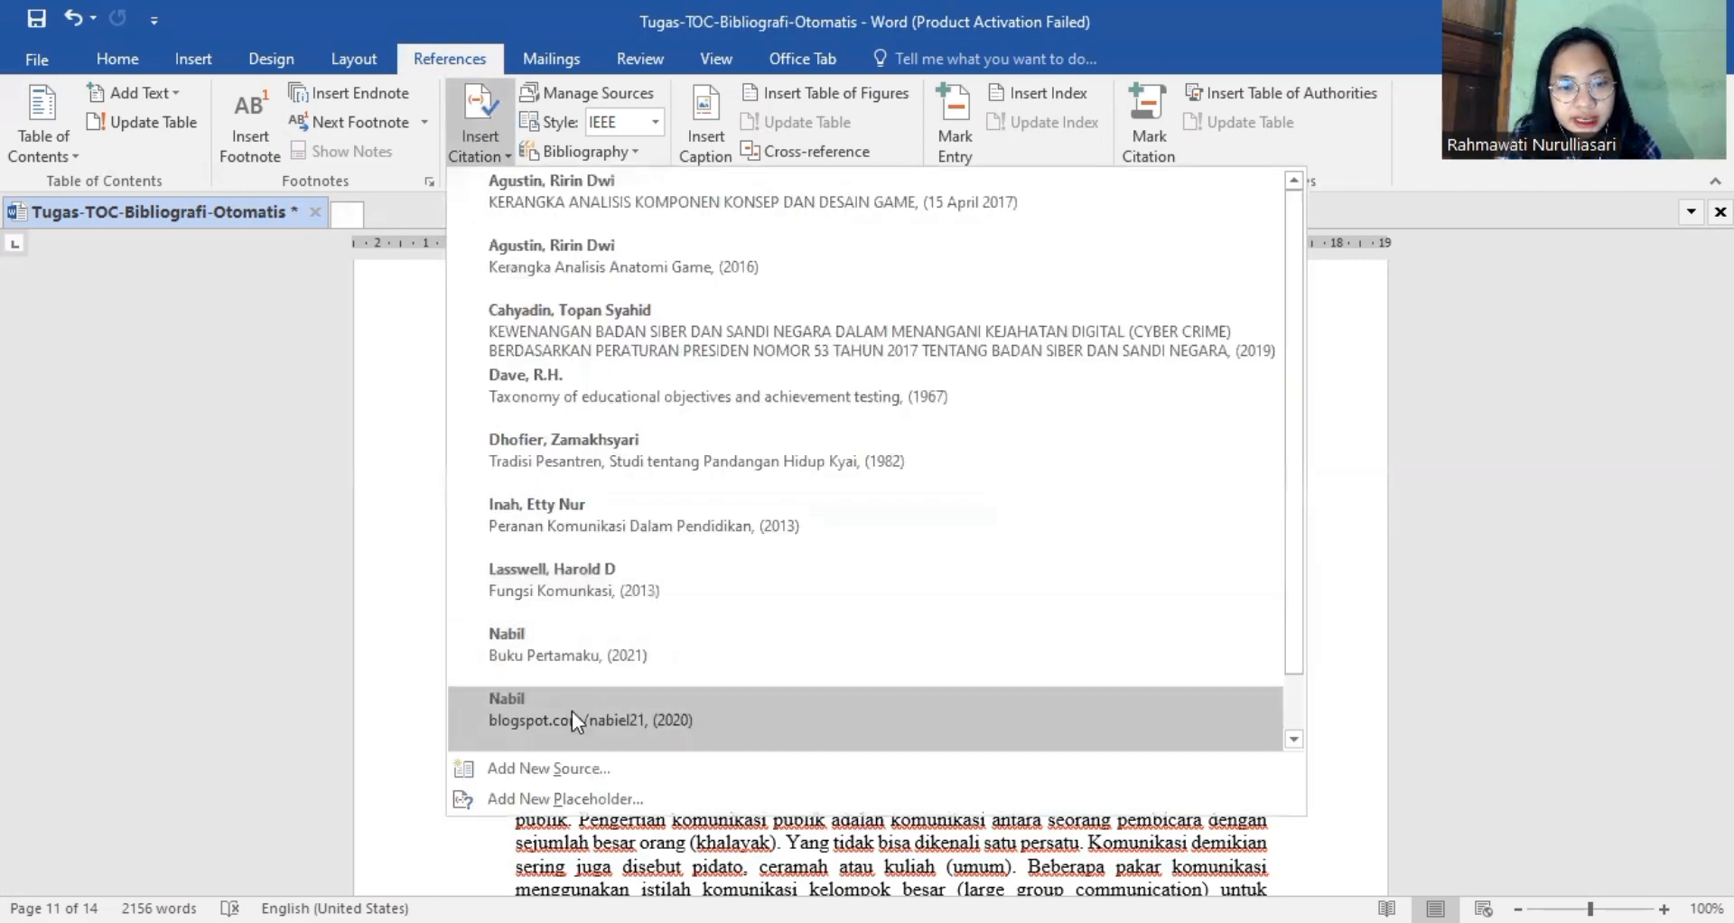
click(562, 772)
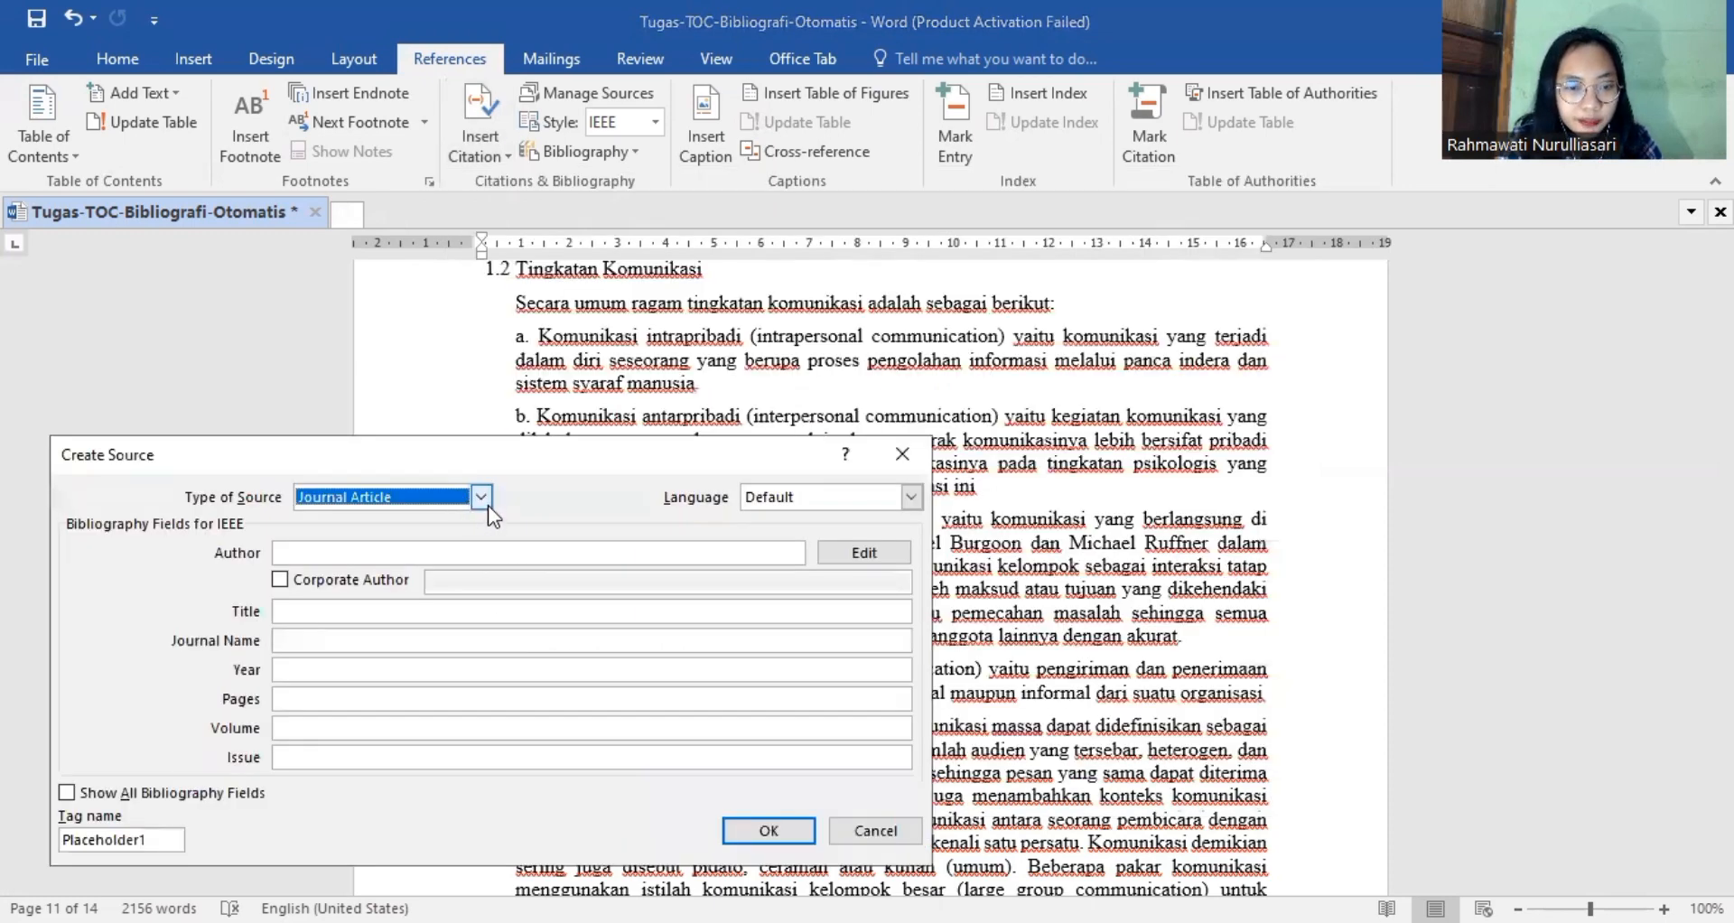
click(481, 497)
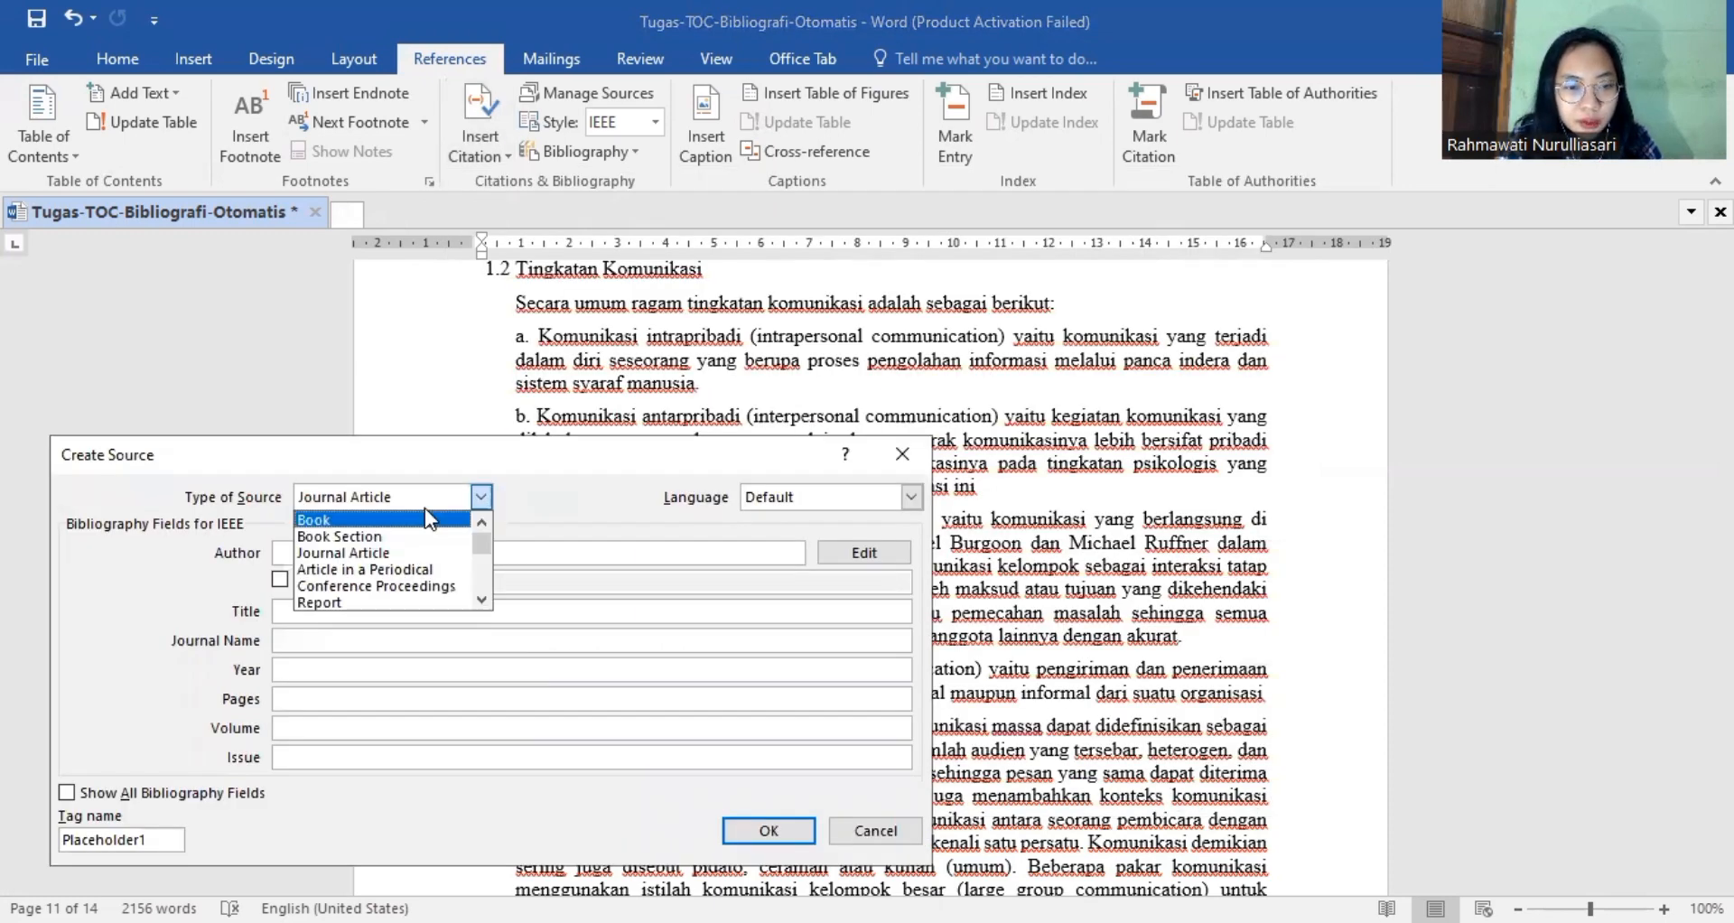
click(425, 508)
click(462, 545)
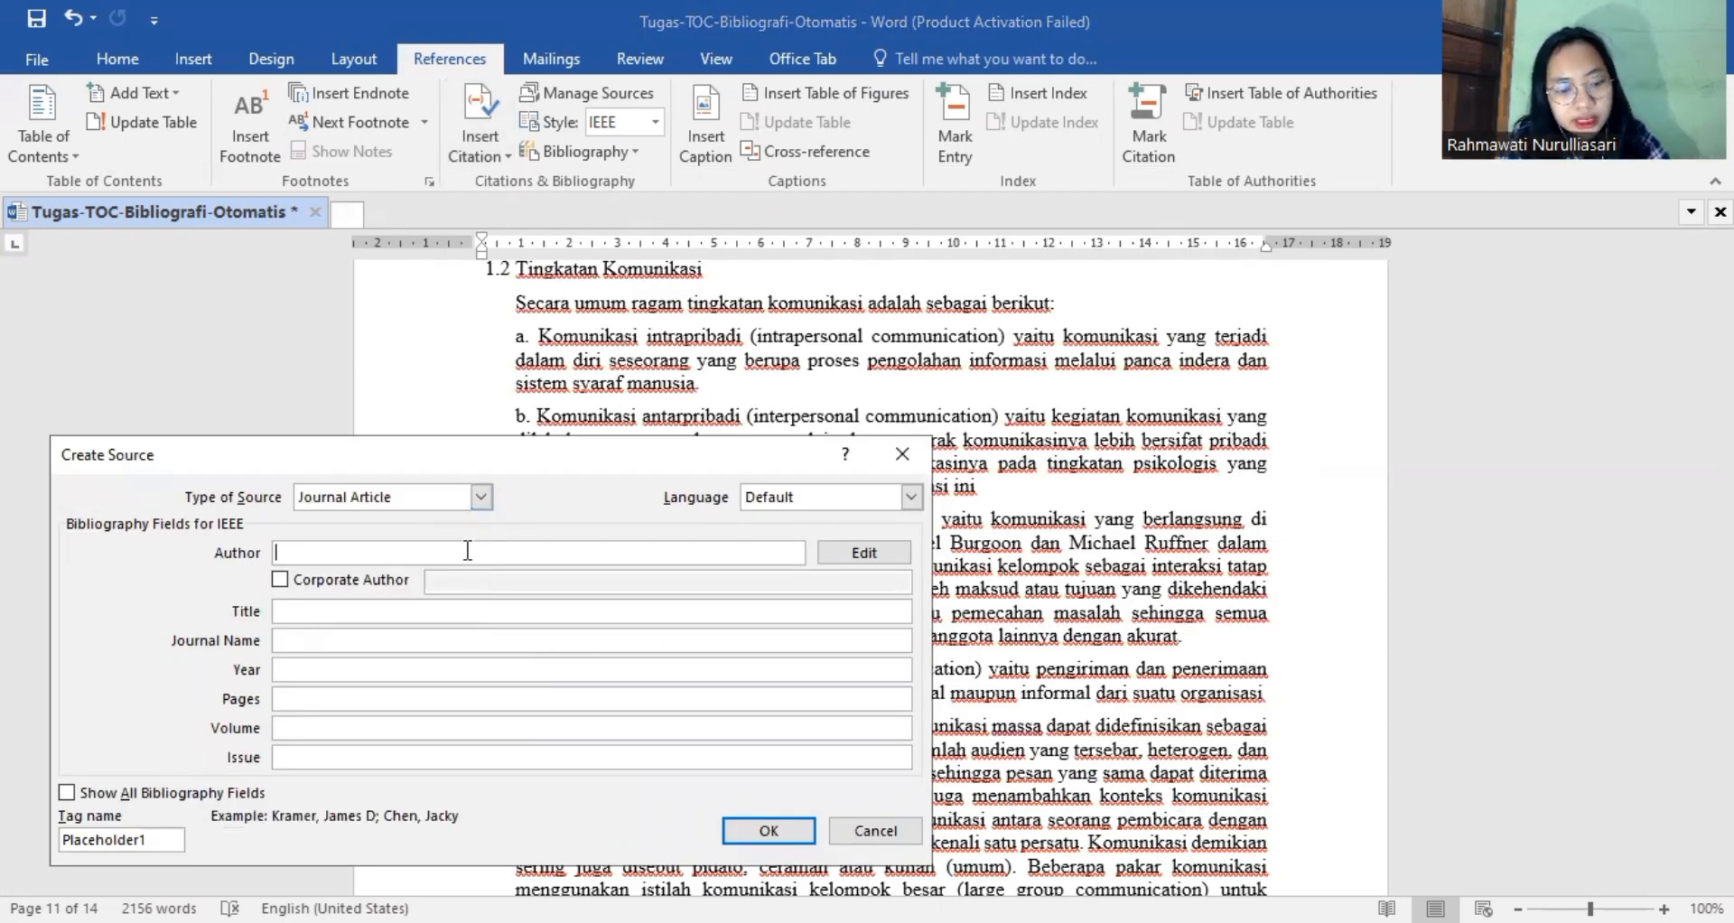
text(Sendjaja)
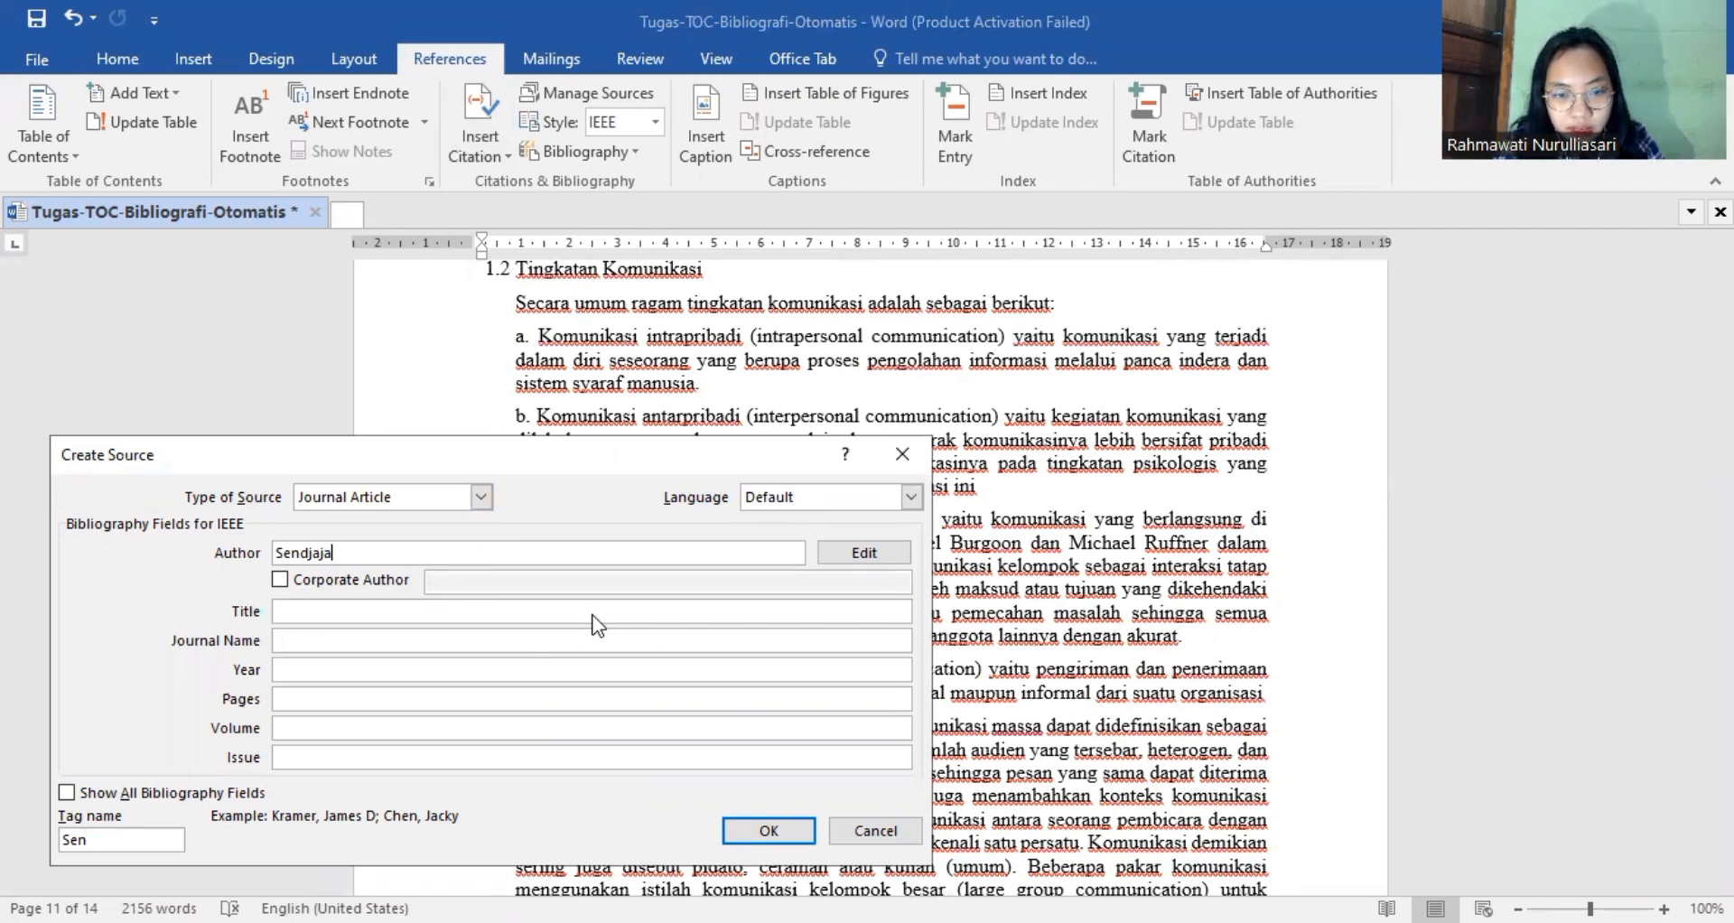
Begin the source's title with "K" and change the source type to Book.
click(485, 563)
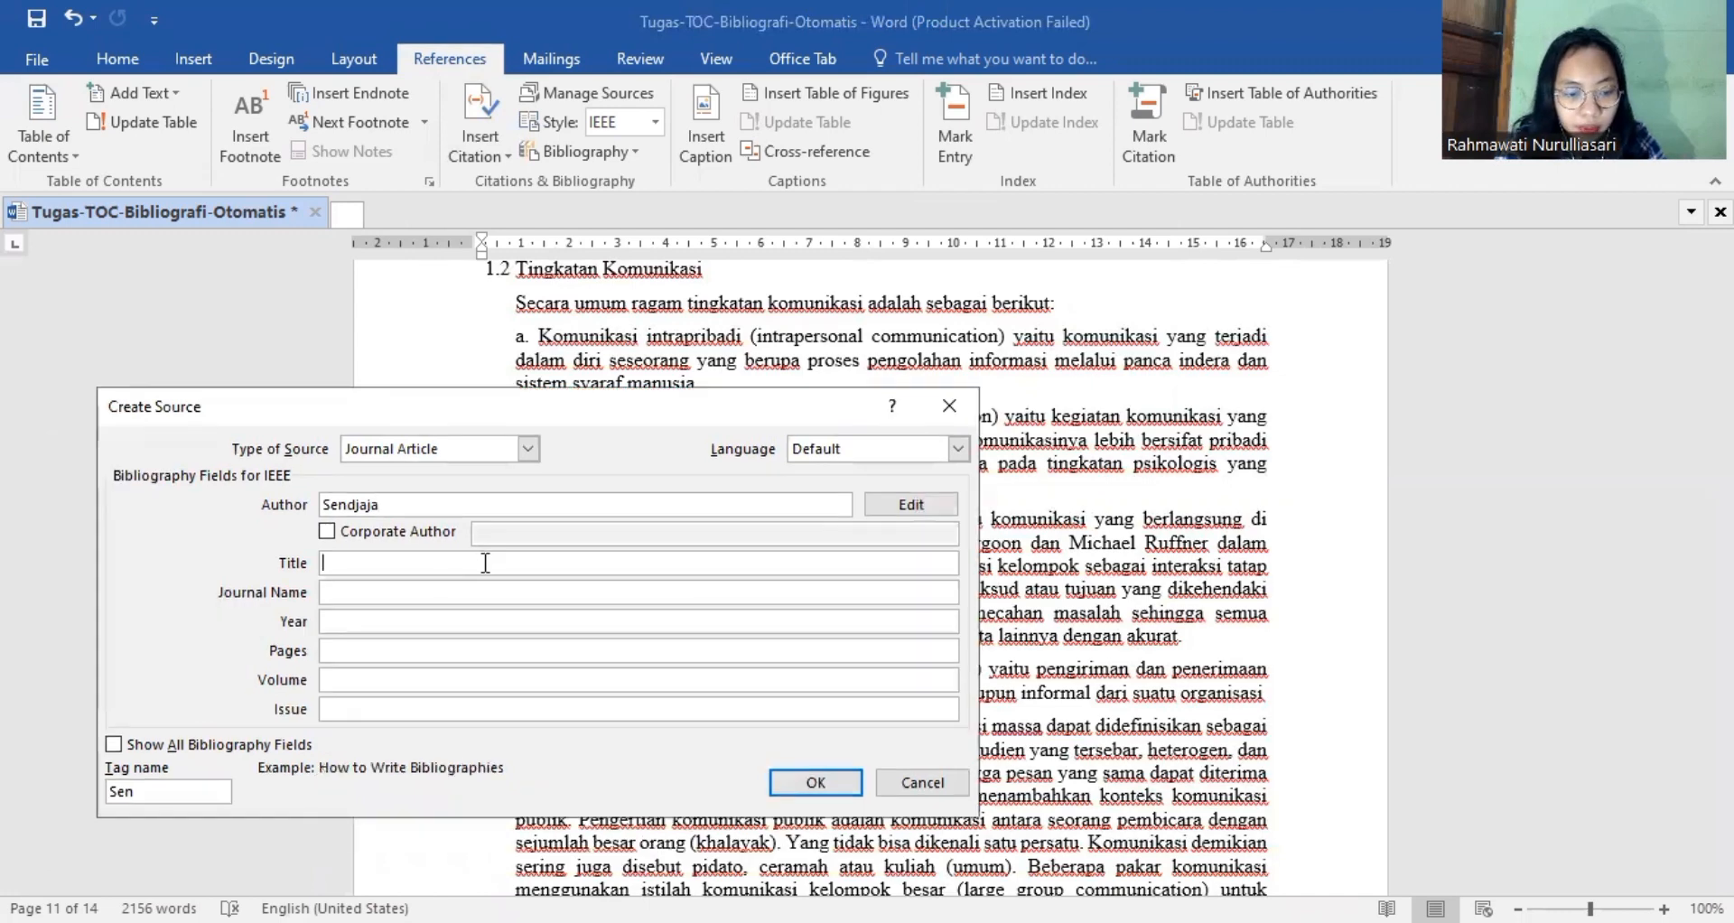
text(K)
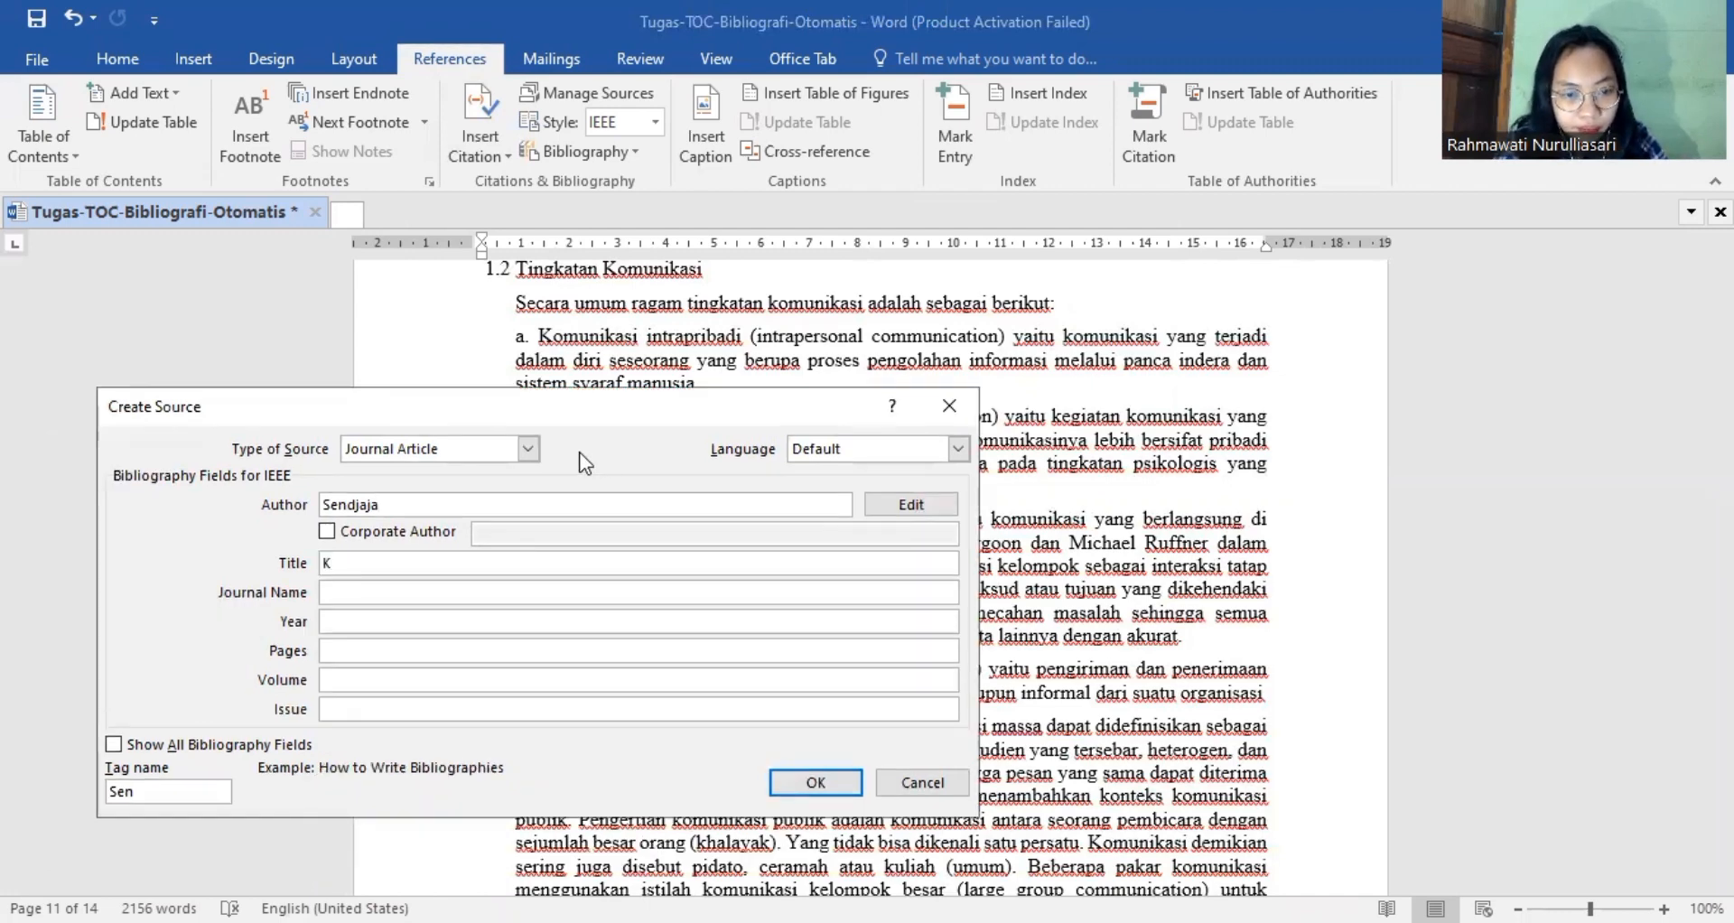
click(528, 448)
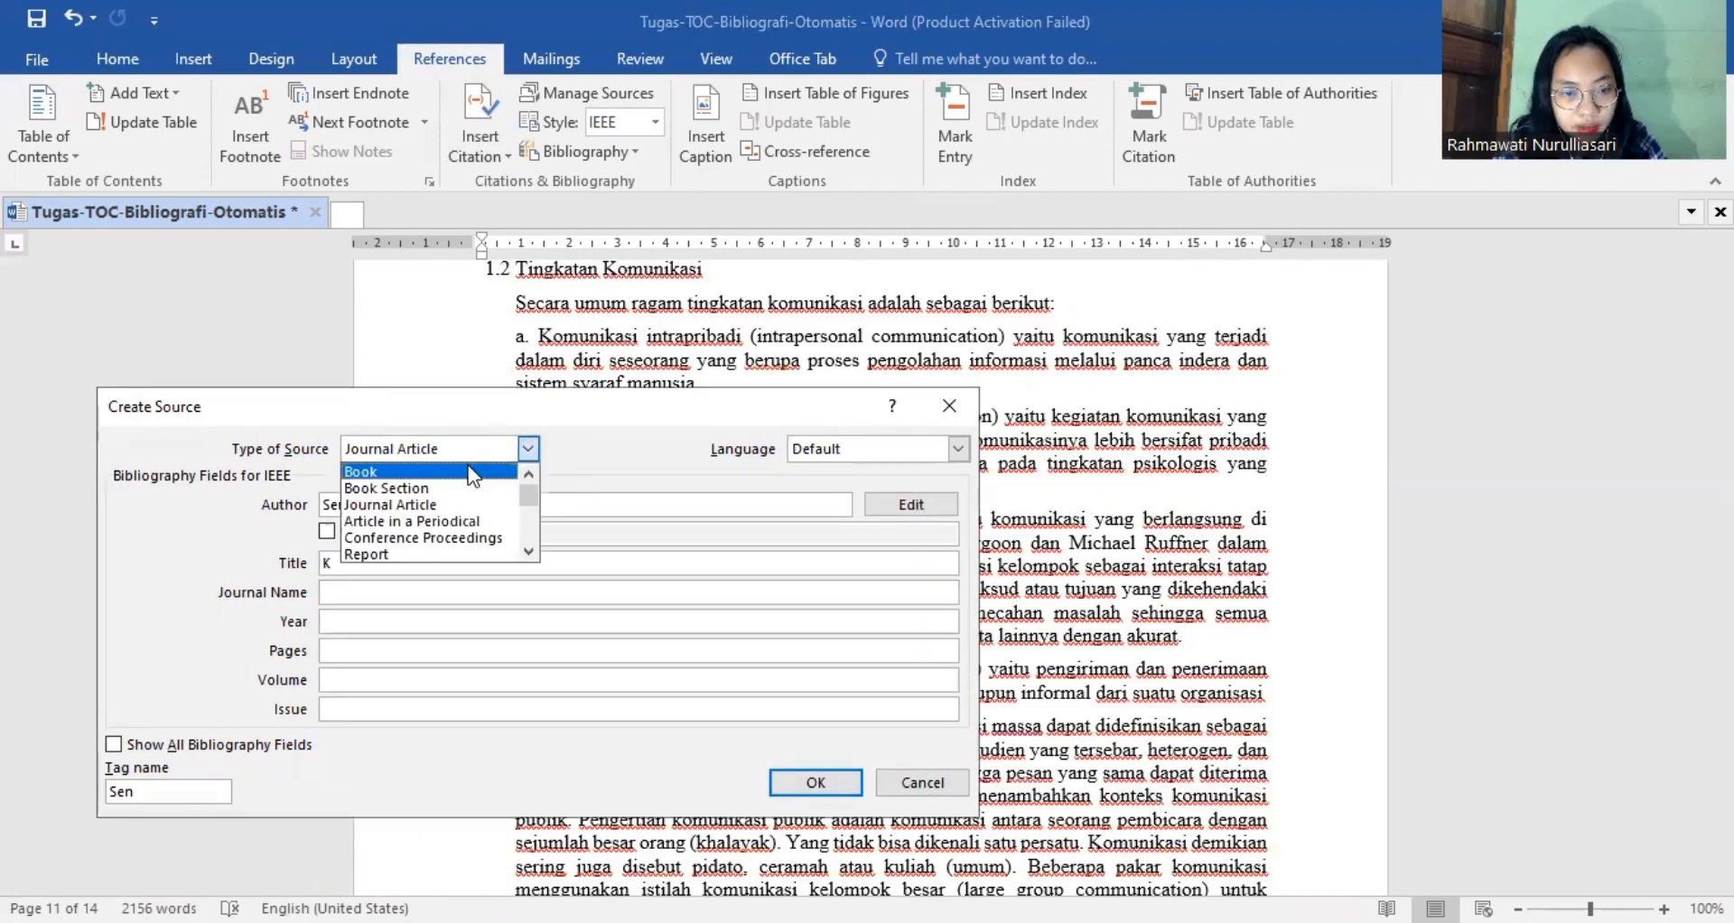
click(472, 472)
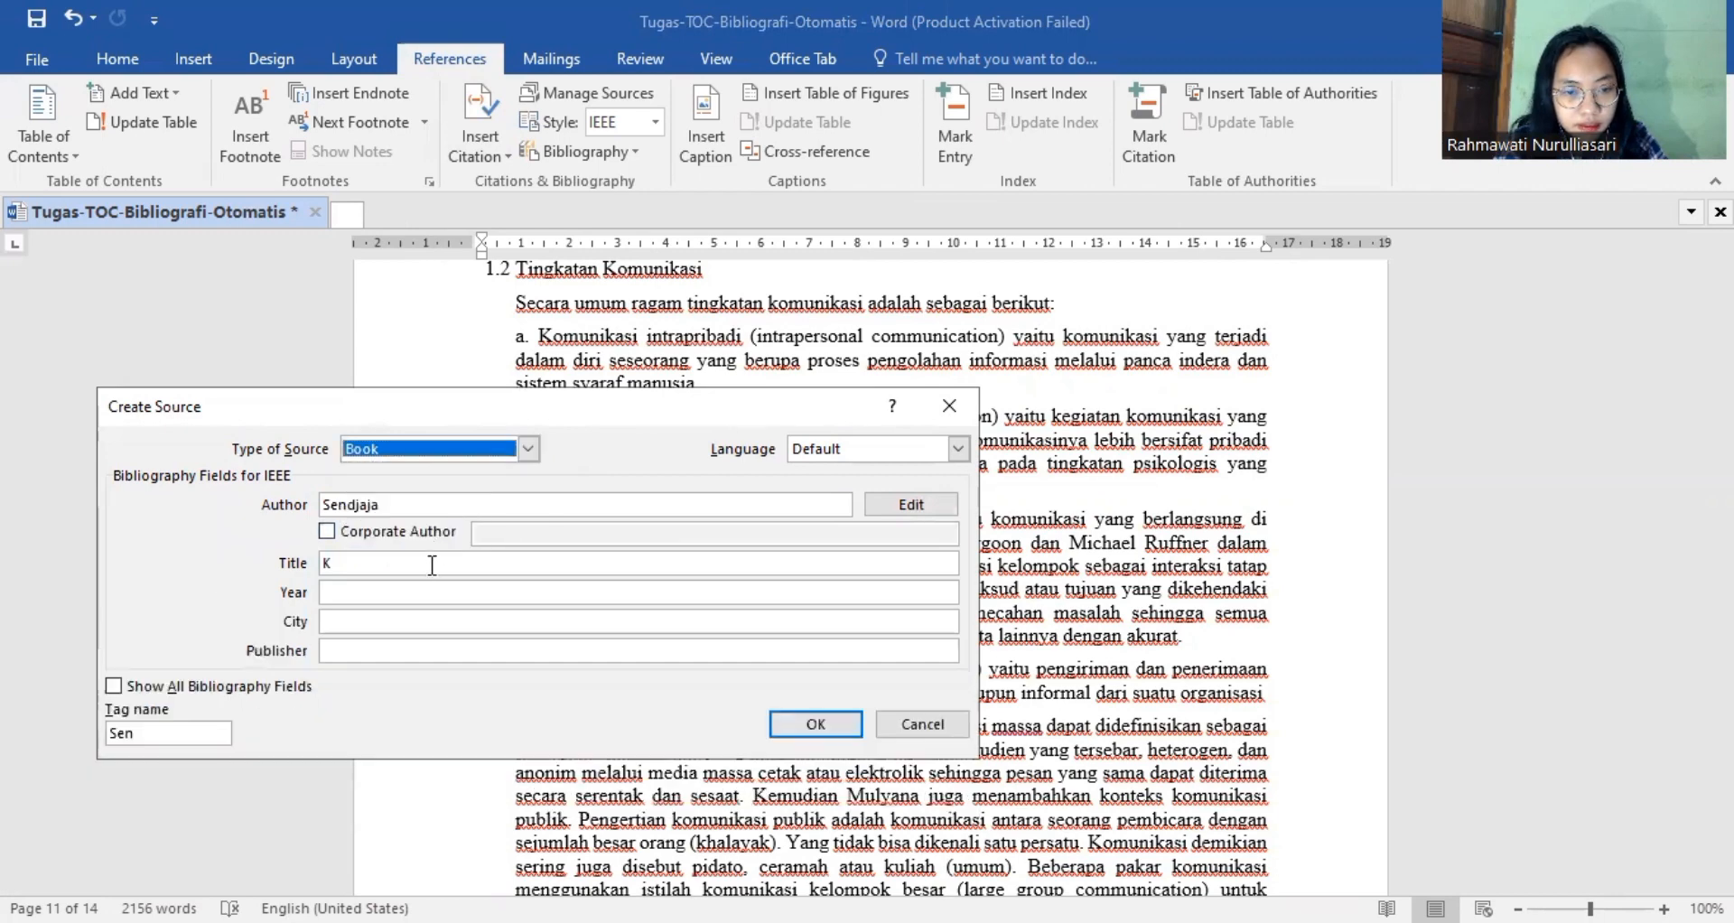
Complete the book's title as "Komunikasi Kelompok" and set its year to 2004.
click(426, 571)
text(omun)
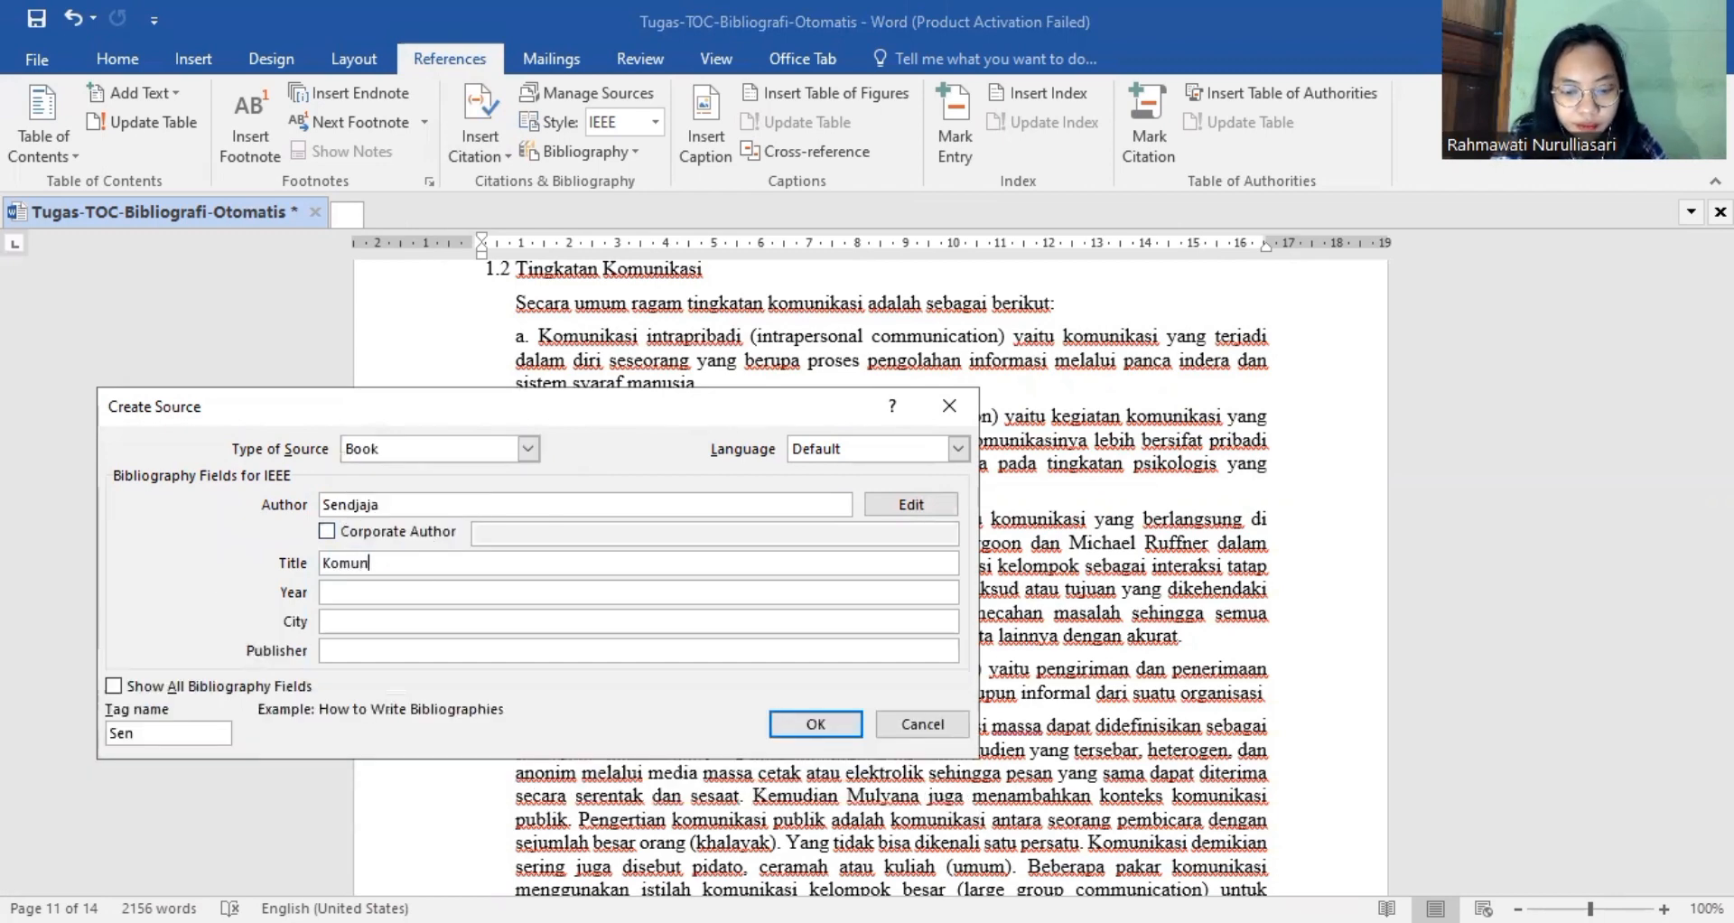
text(ikasi Kelo)
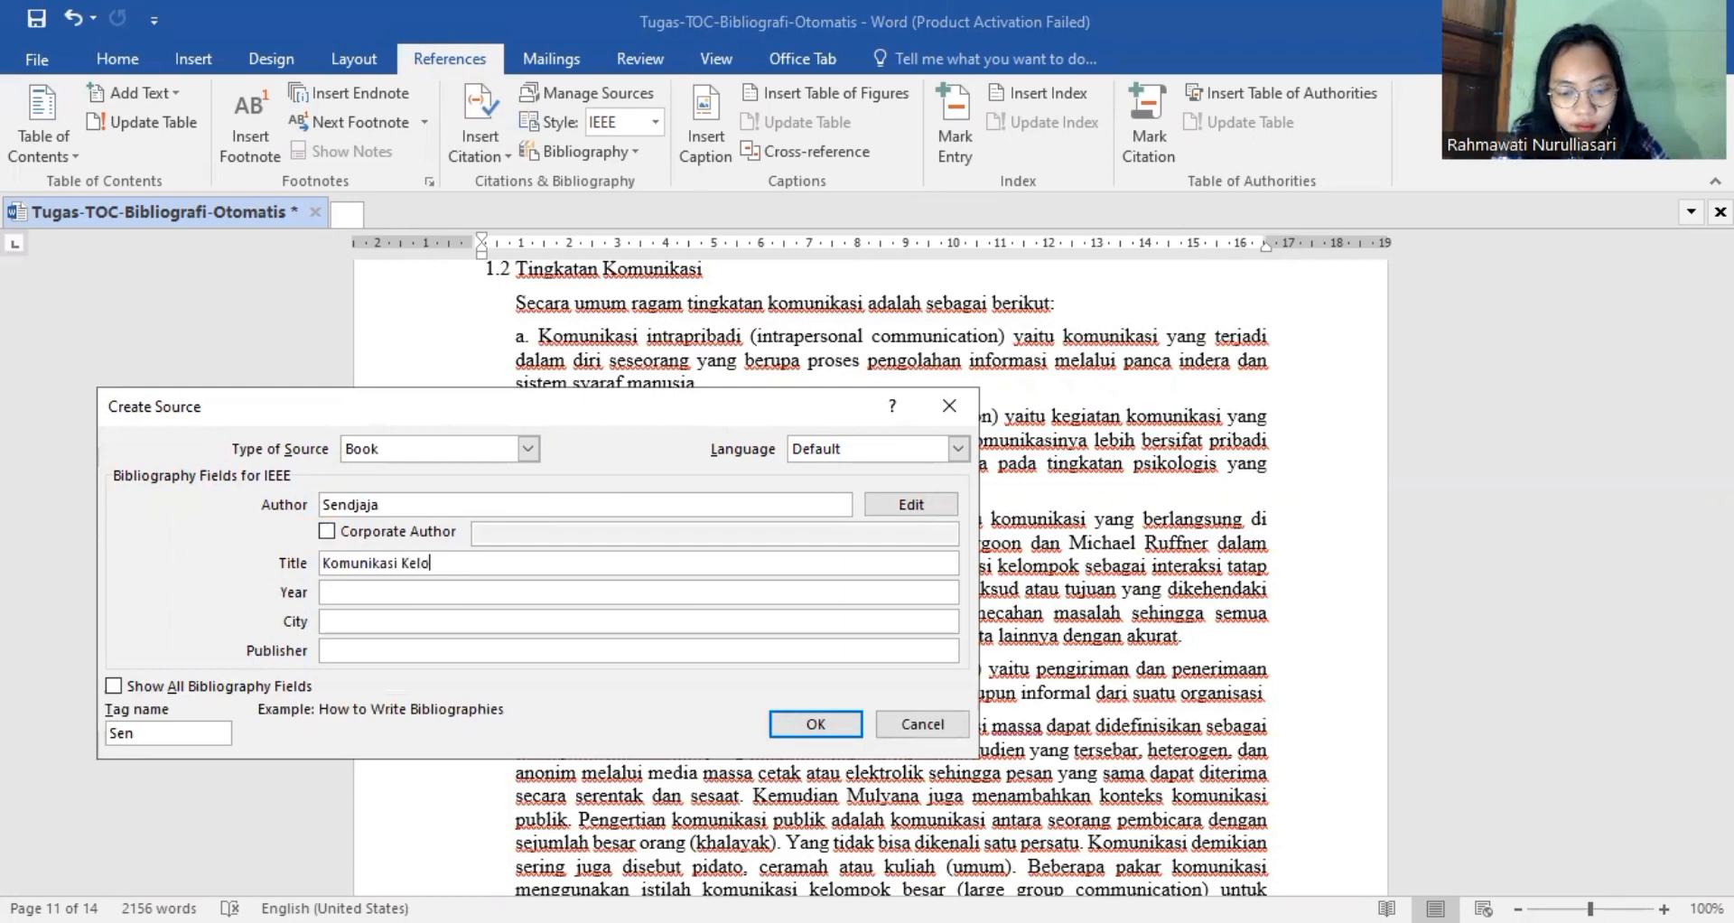
text(mpok)
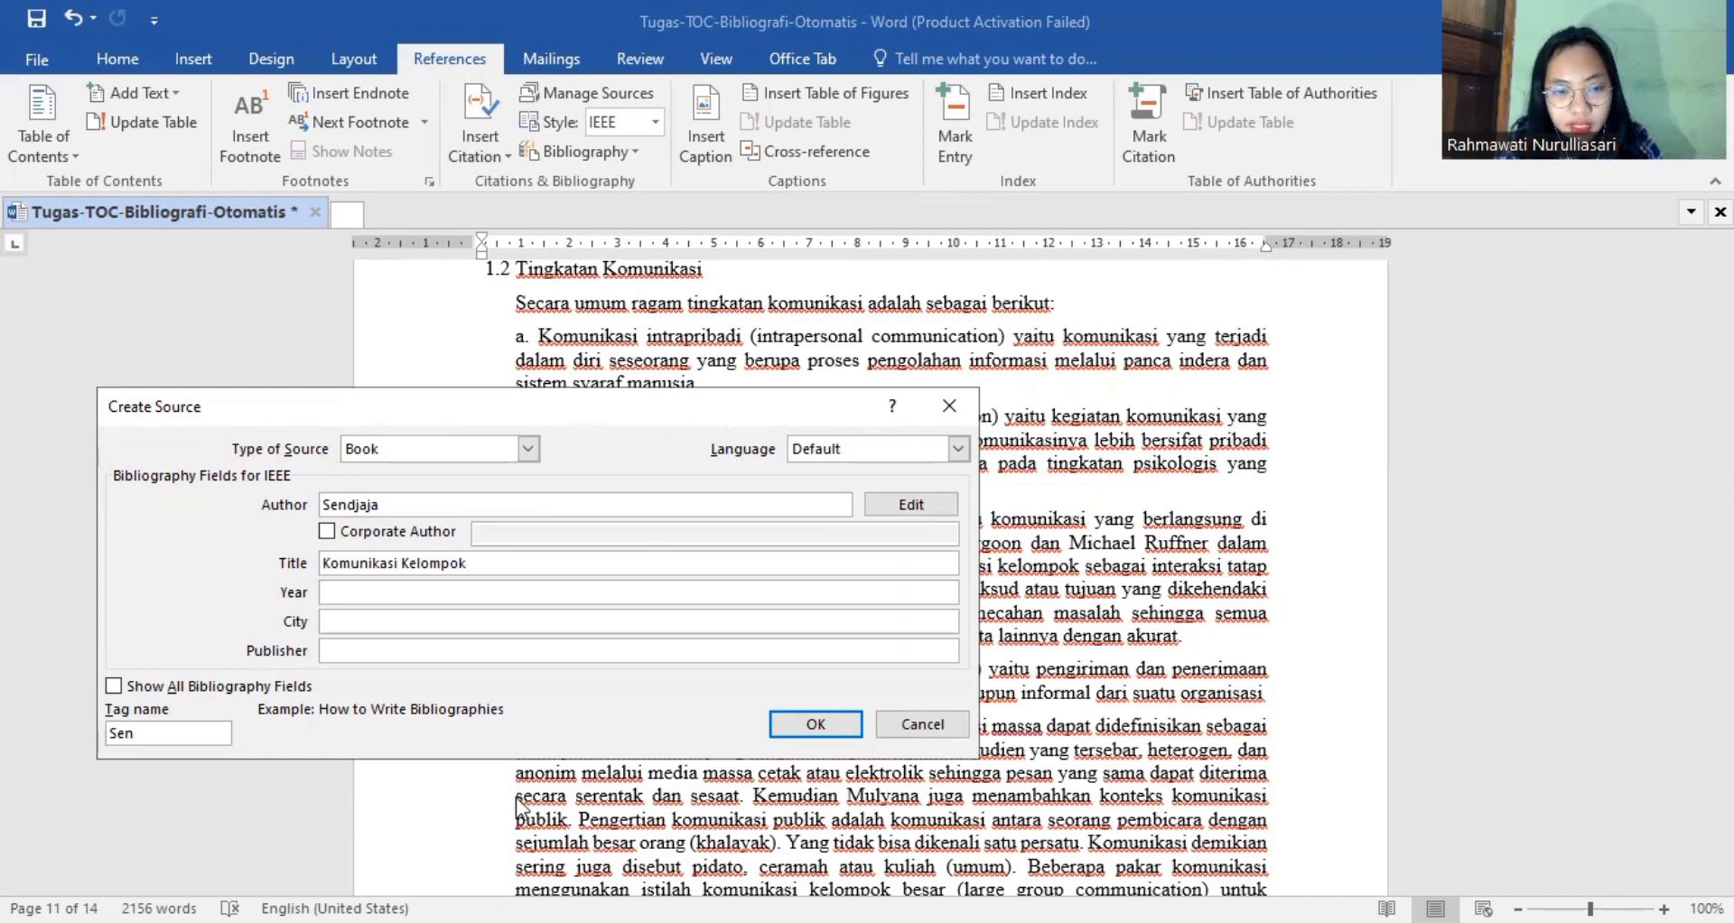
click(510, 495)
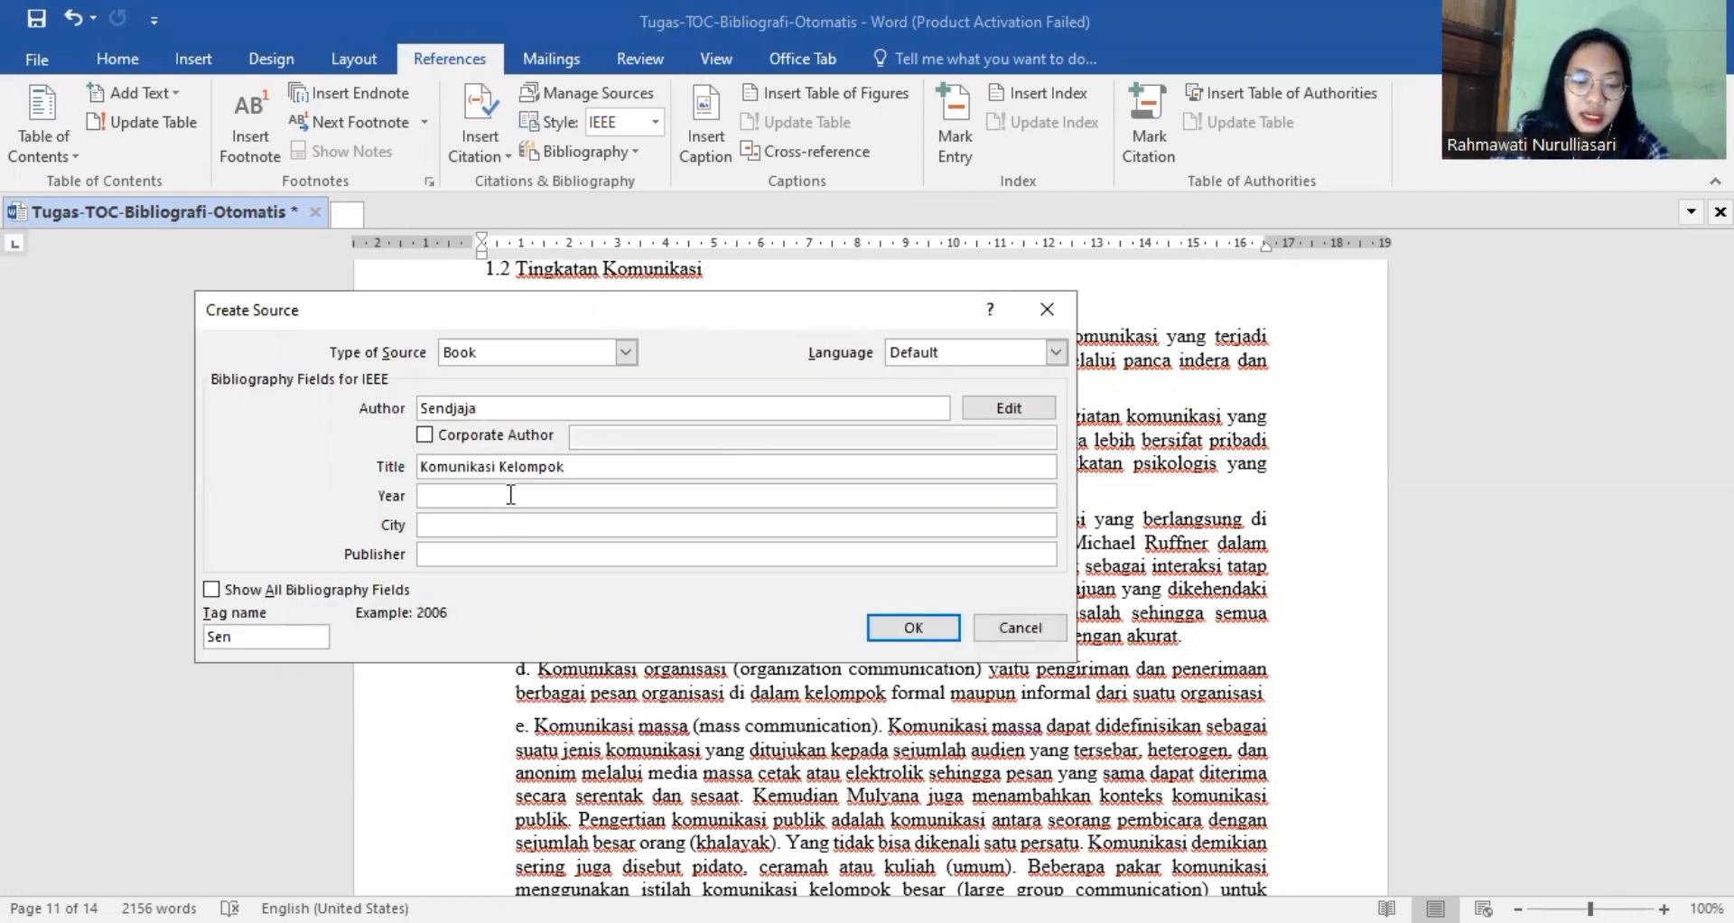
text(2004)
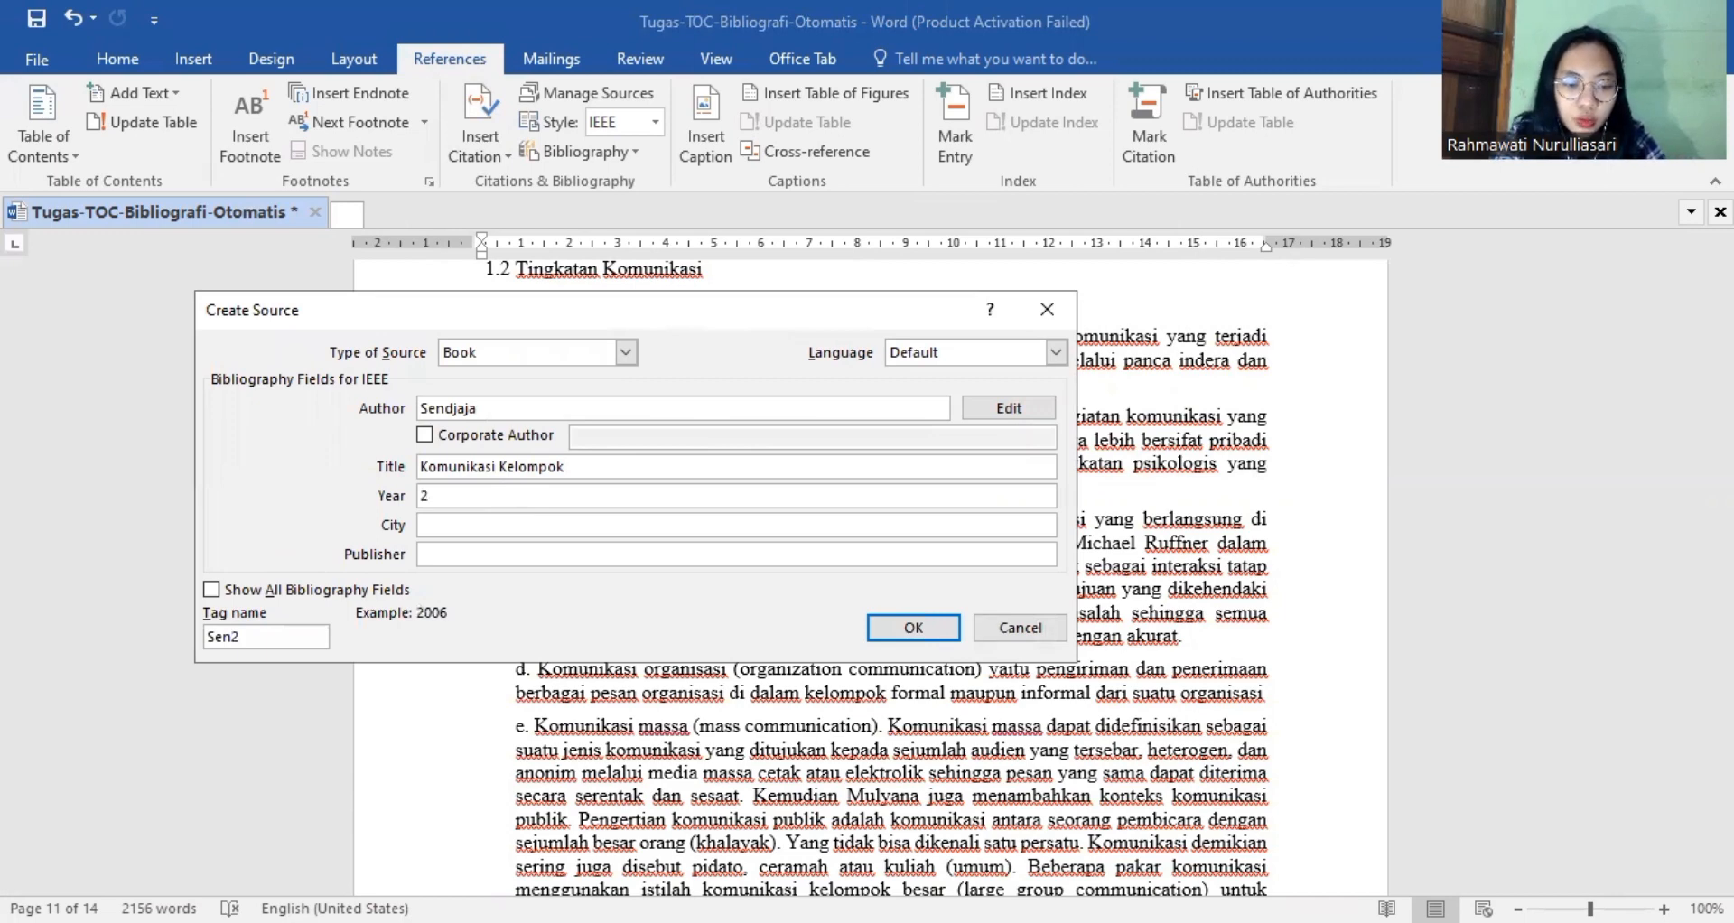
Set the book source's city to Bandung and publisher to "Unpas press", and save the source.
click(449, 526)
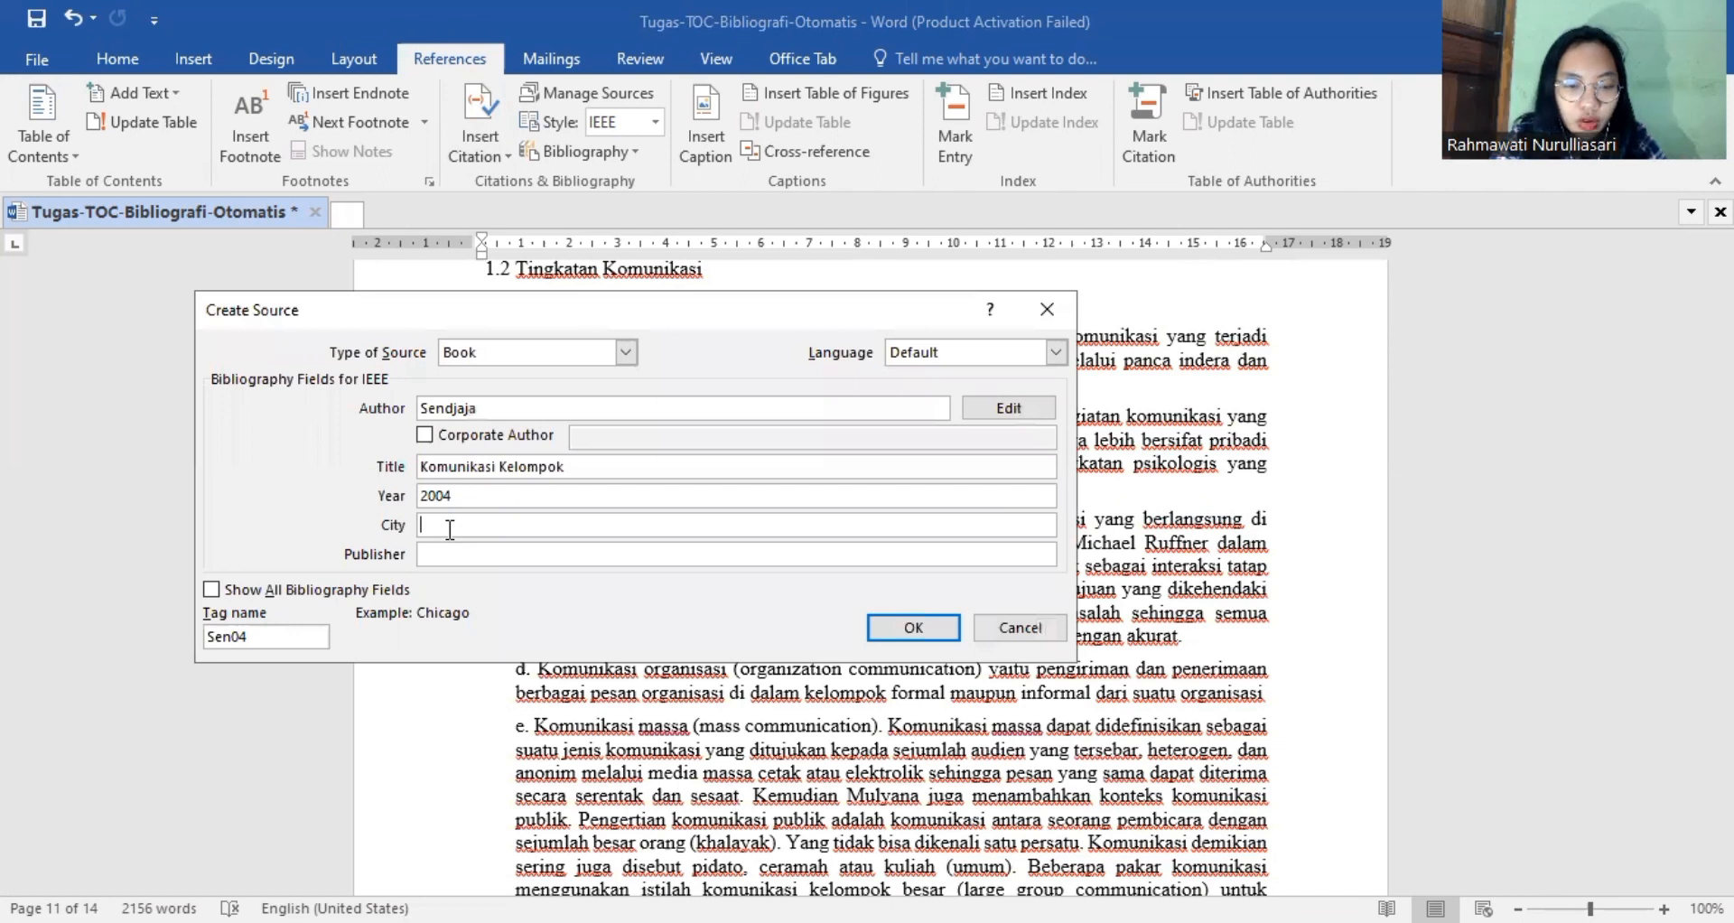
text(Bandung)
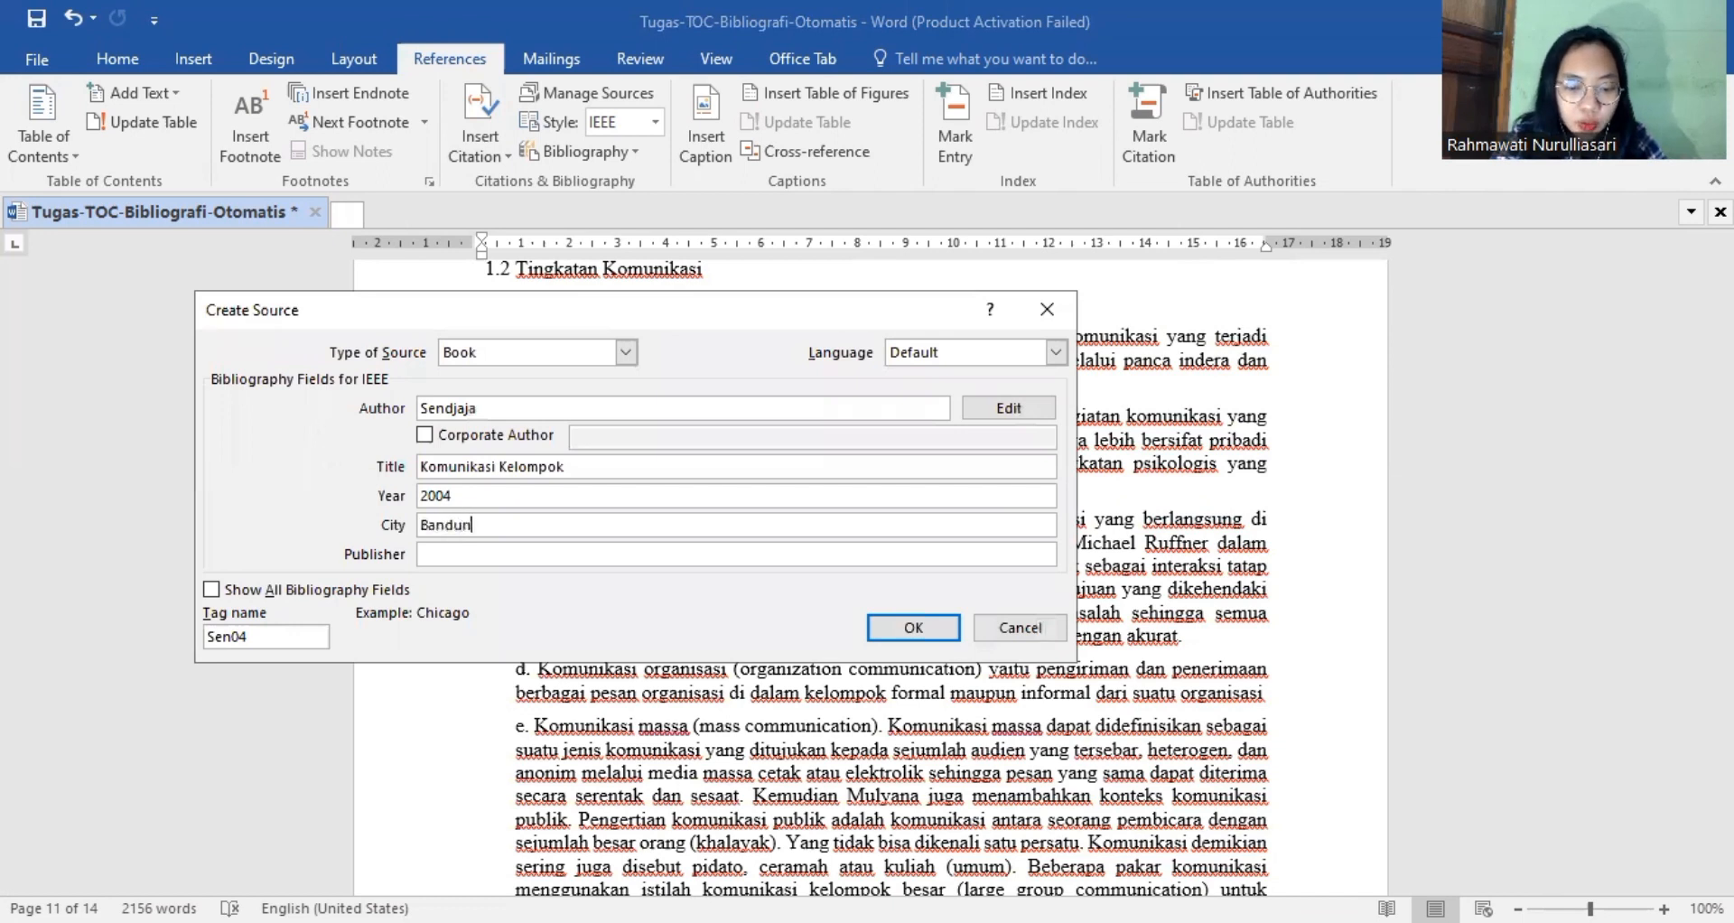
click(473, 553)
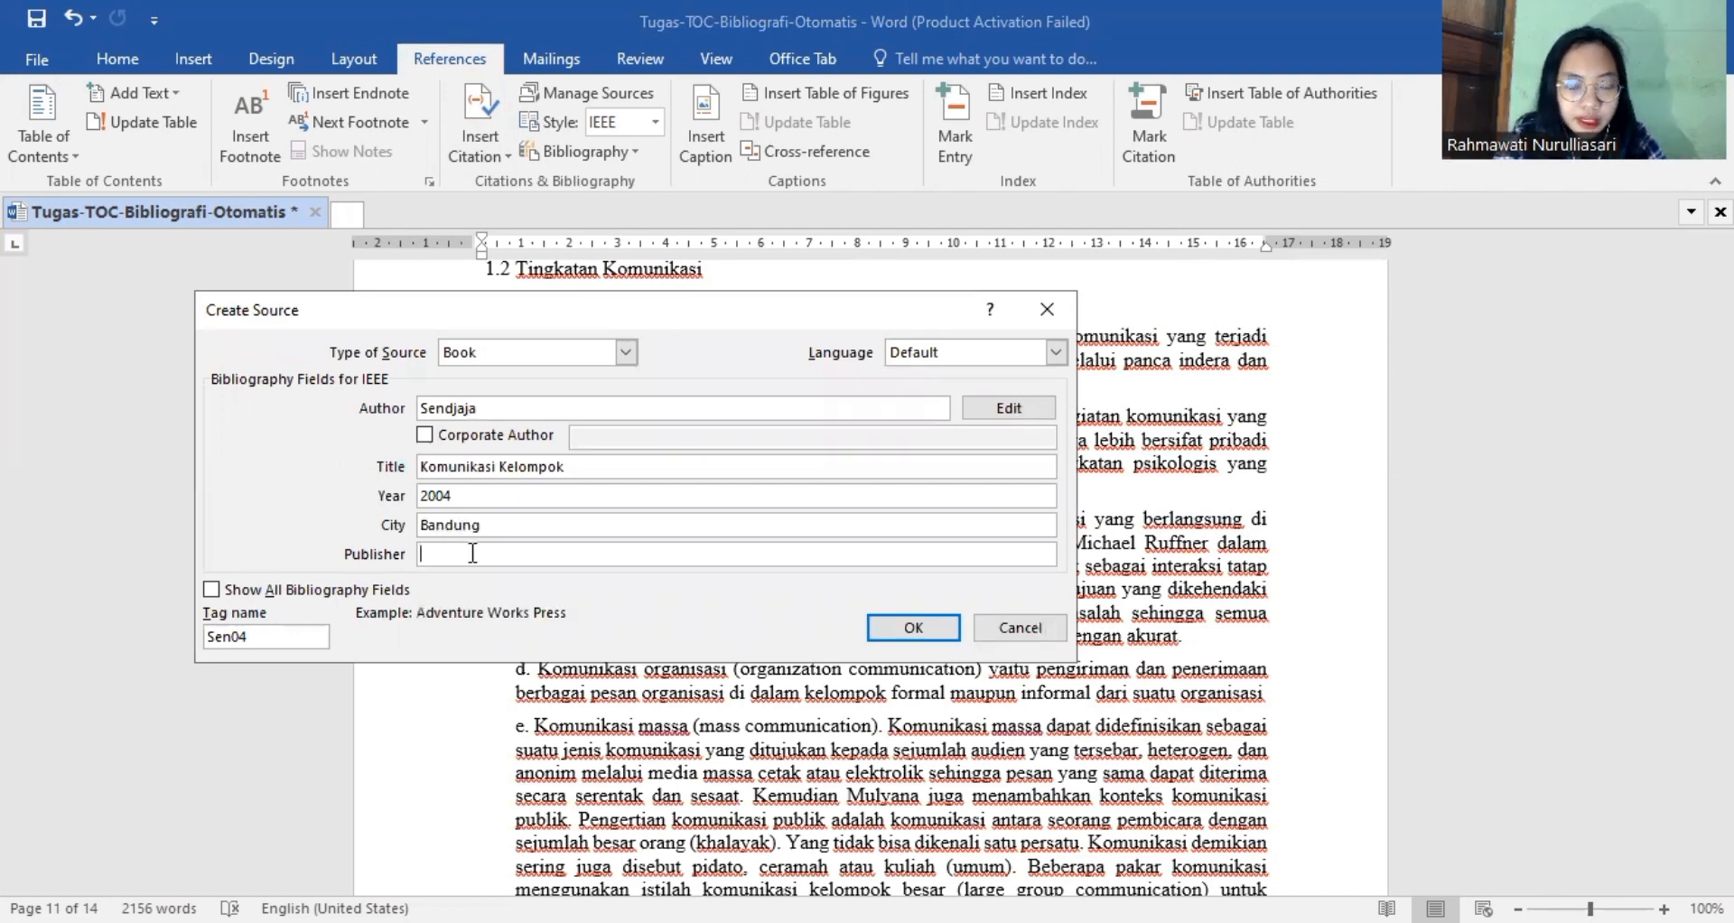
text(Unp)
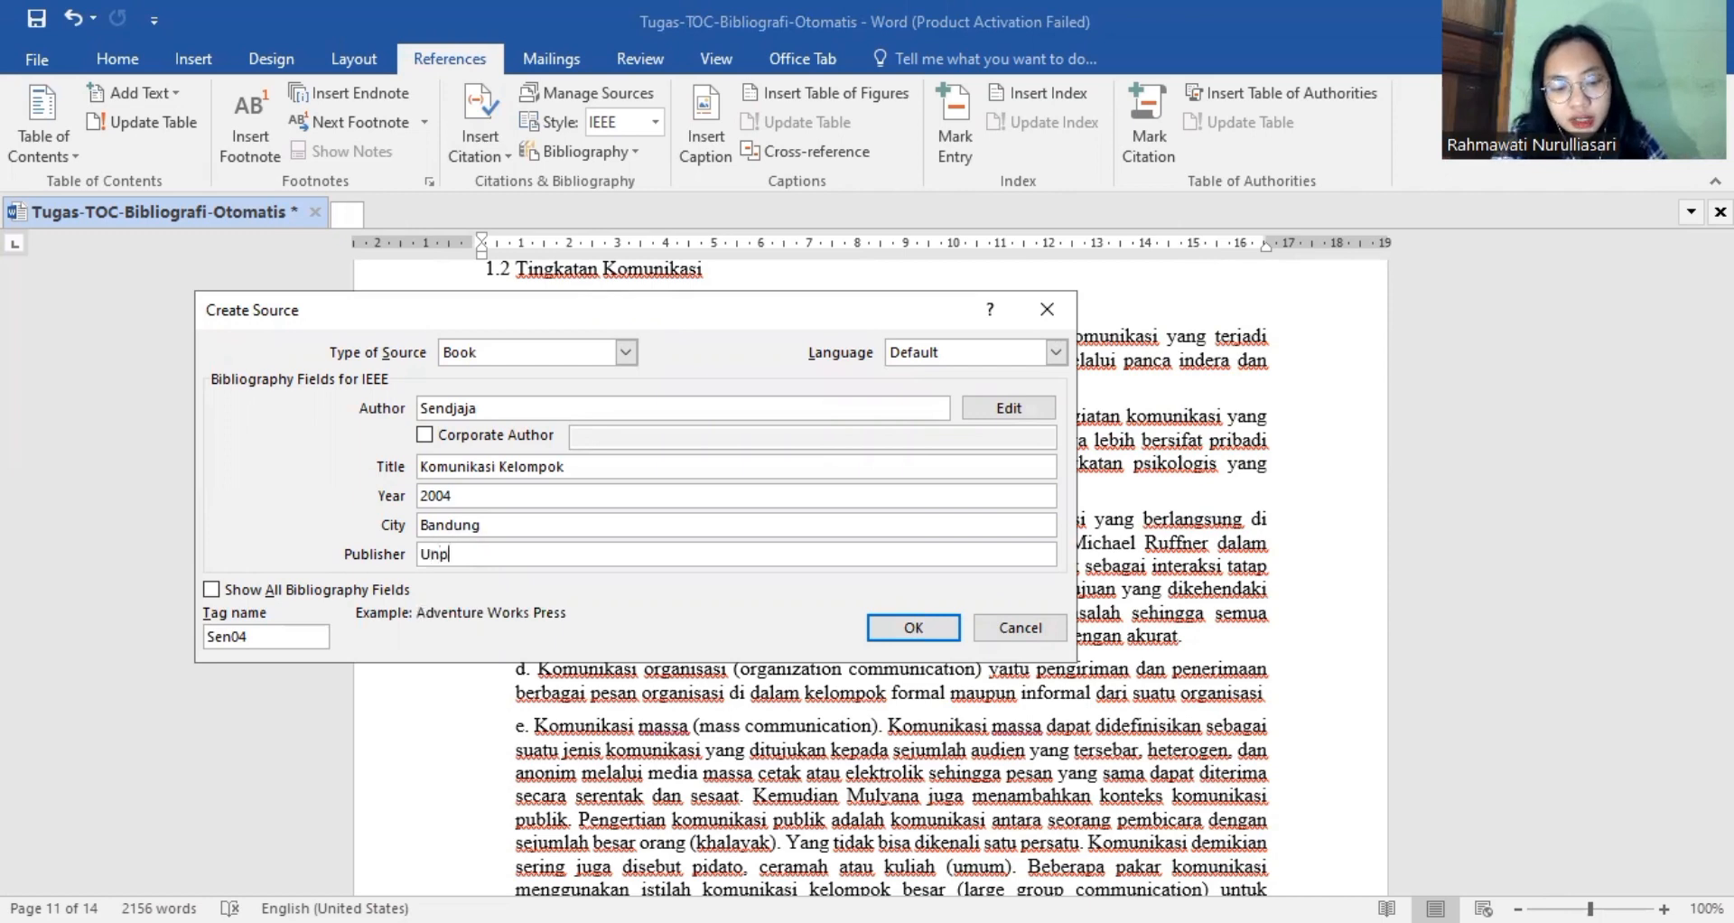
text(as press)
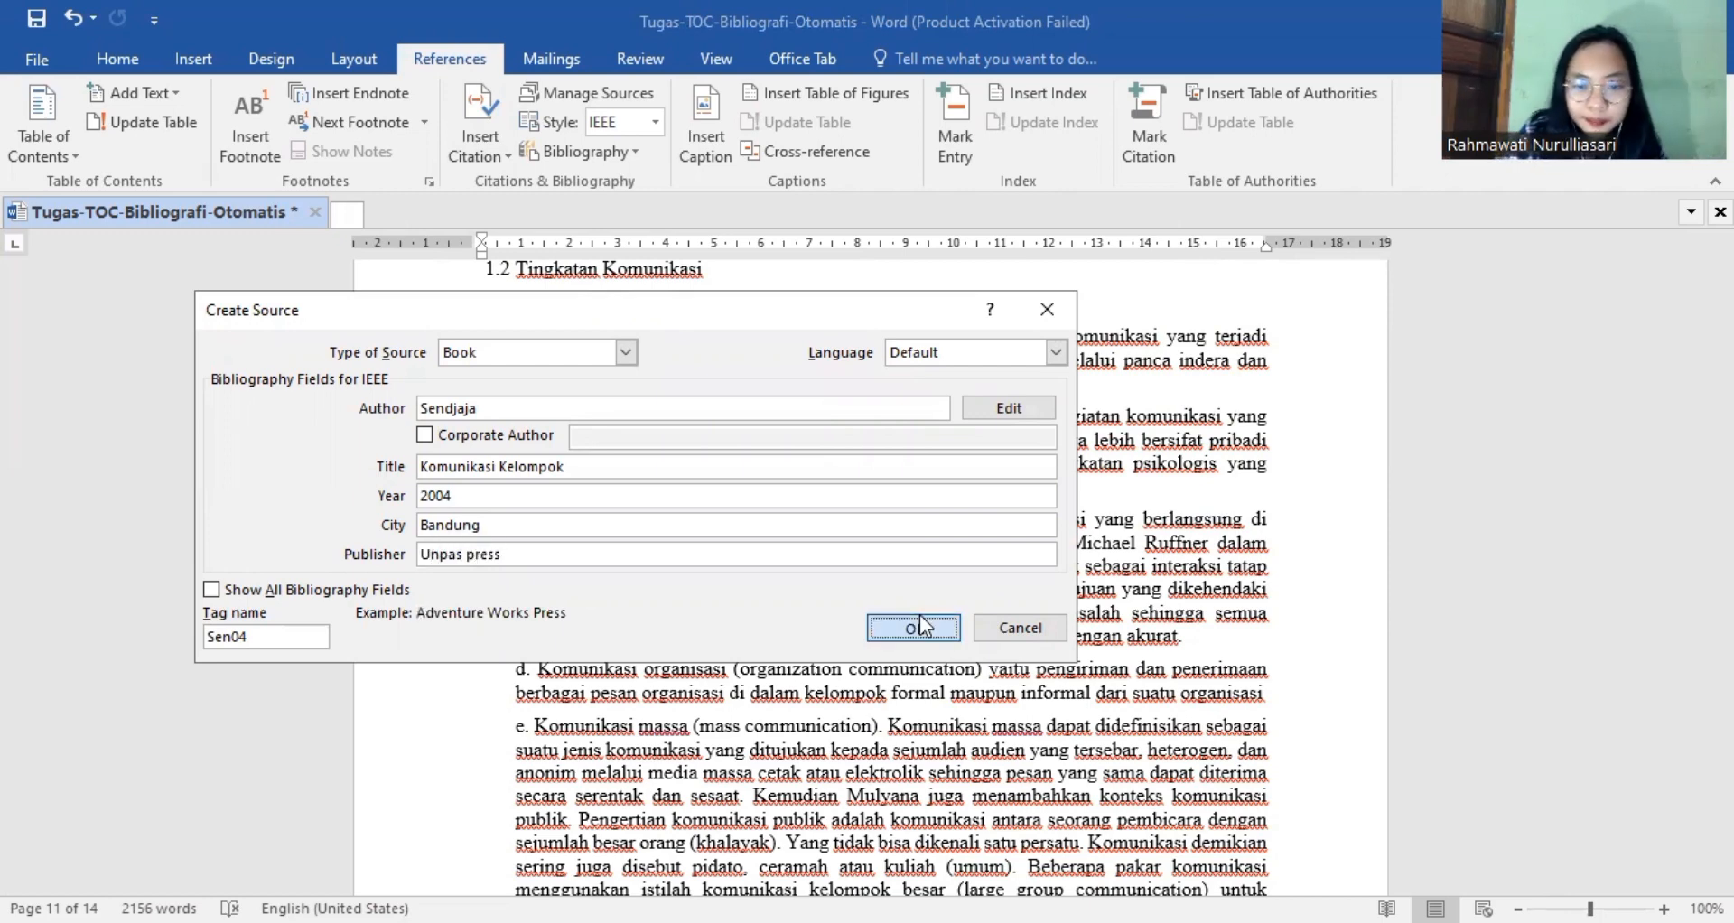
click(913, 627)
Check the assignment notes in the browser and, back in Word, insert the Automatic Table 1 table of contents under the DAFTAR ISI heading.
scroll(919, 614, down, 3)
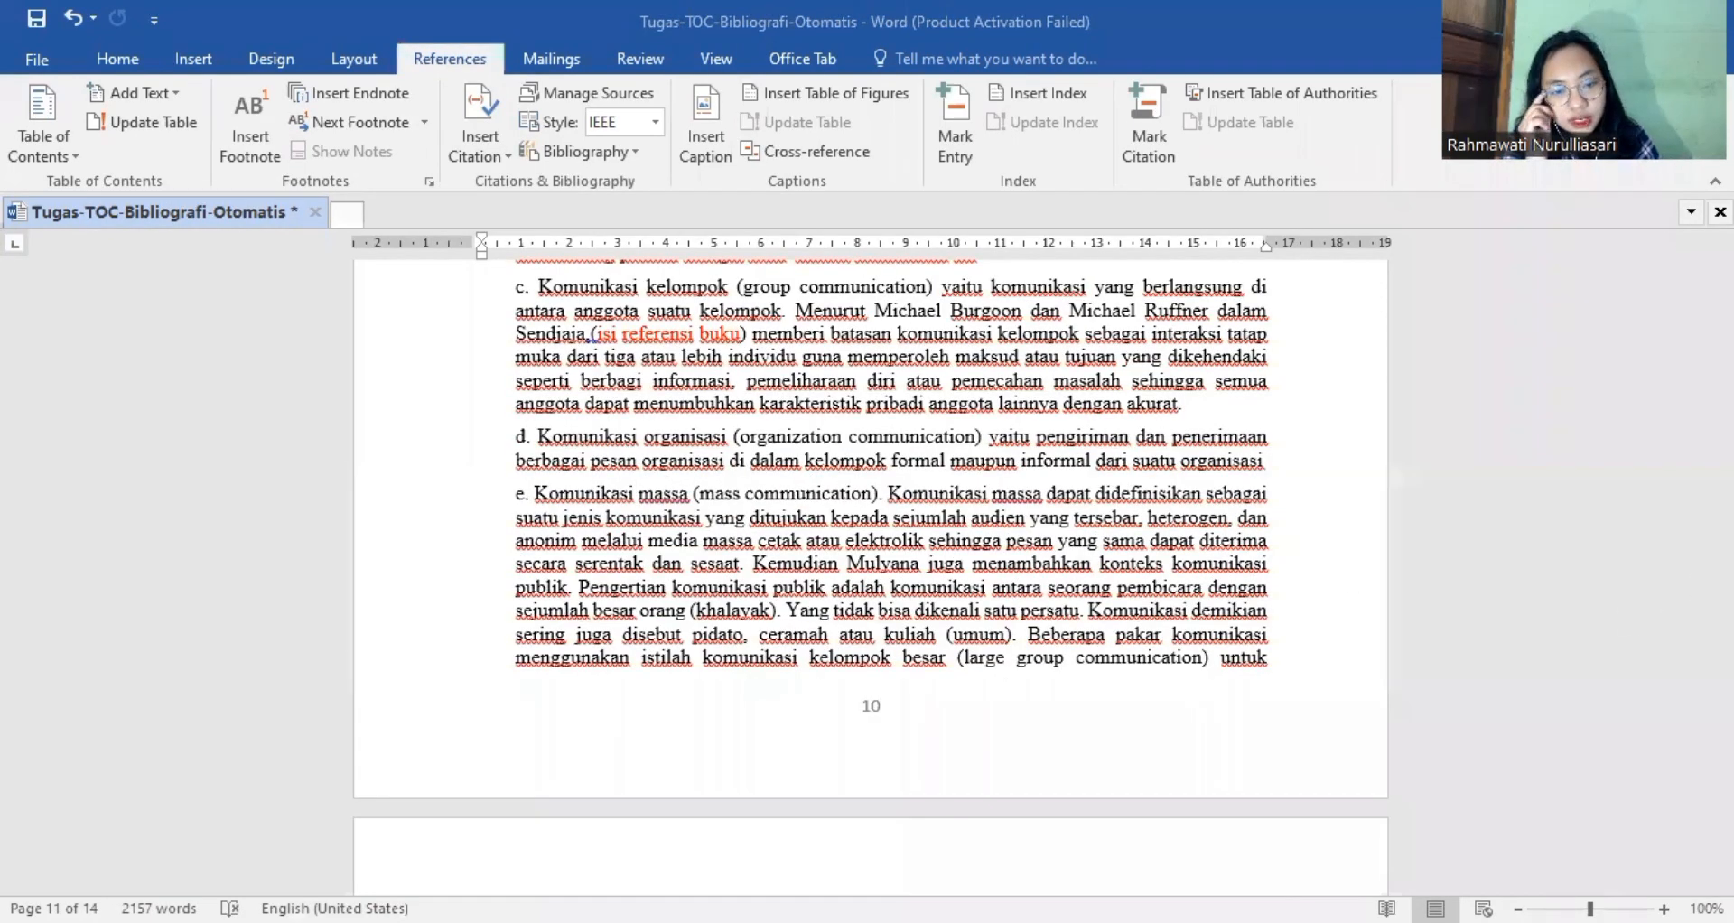
key(alt+Tab)
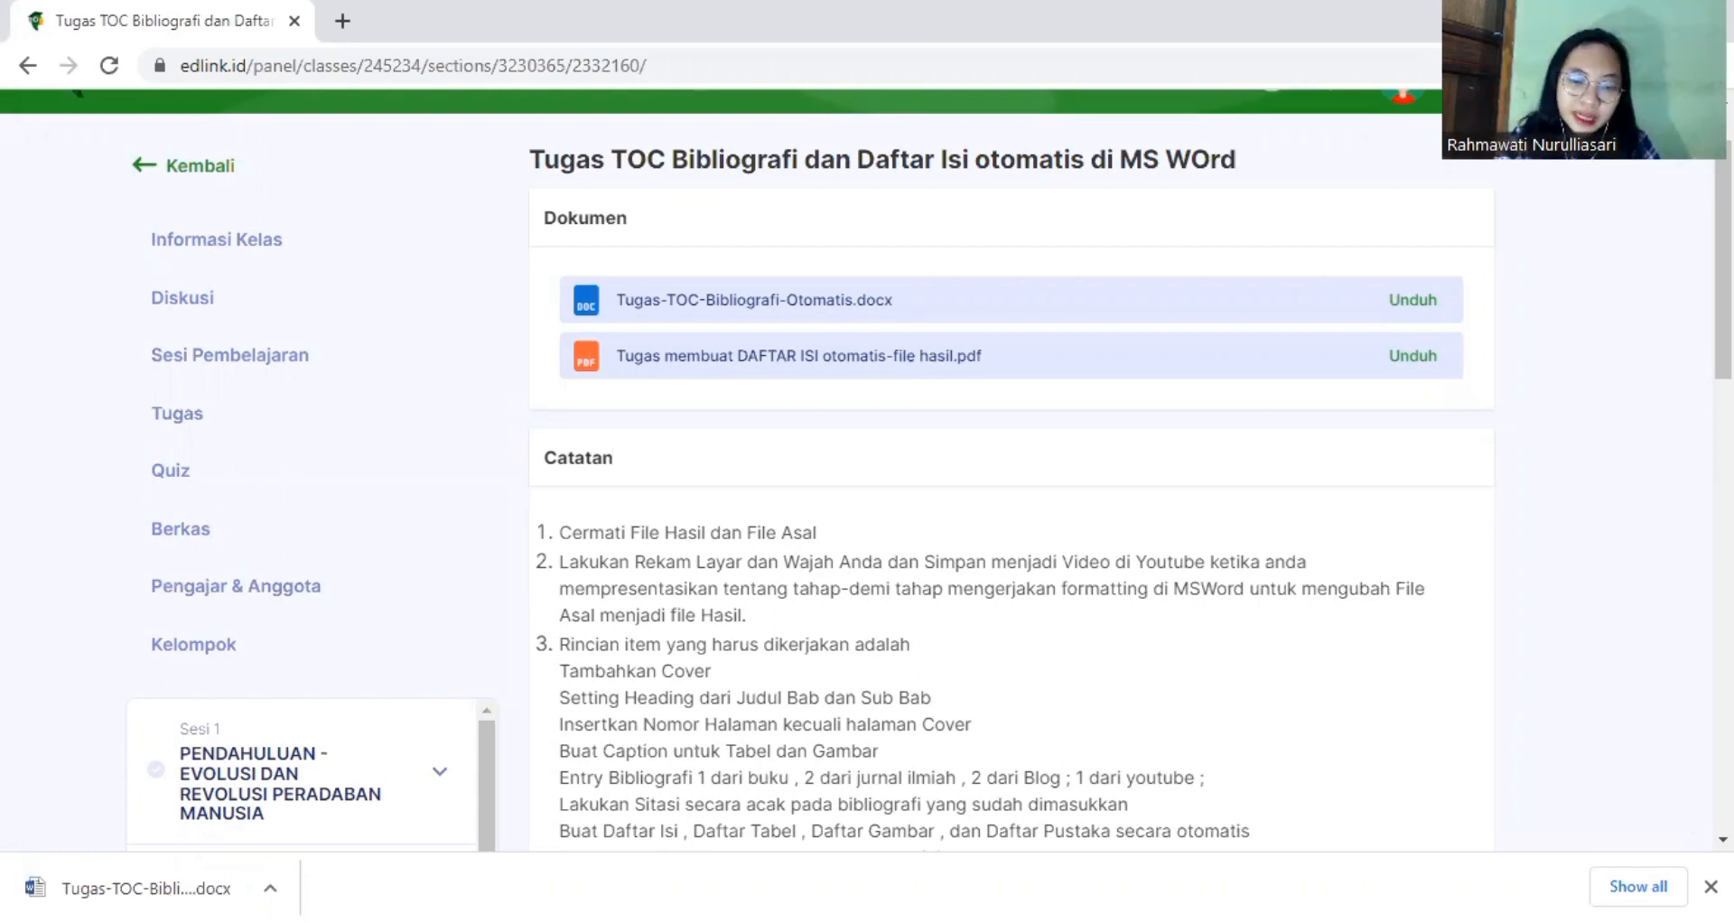
key(alt+Tab)
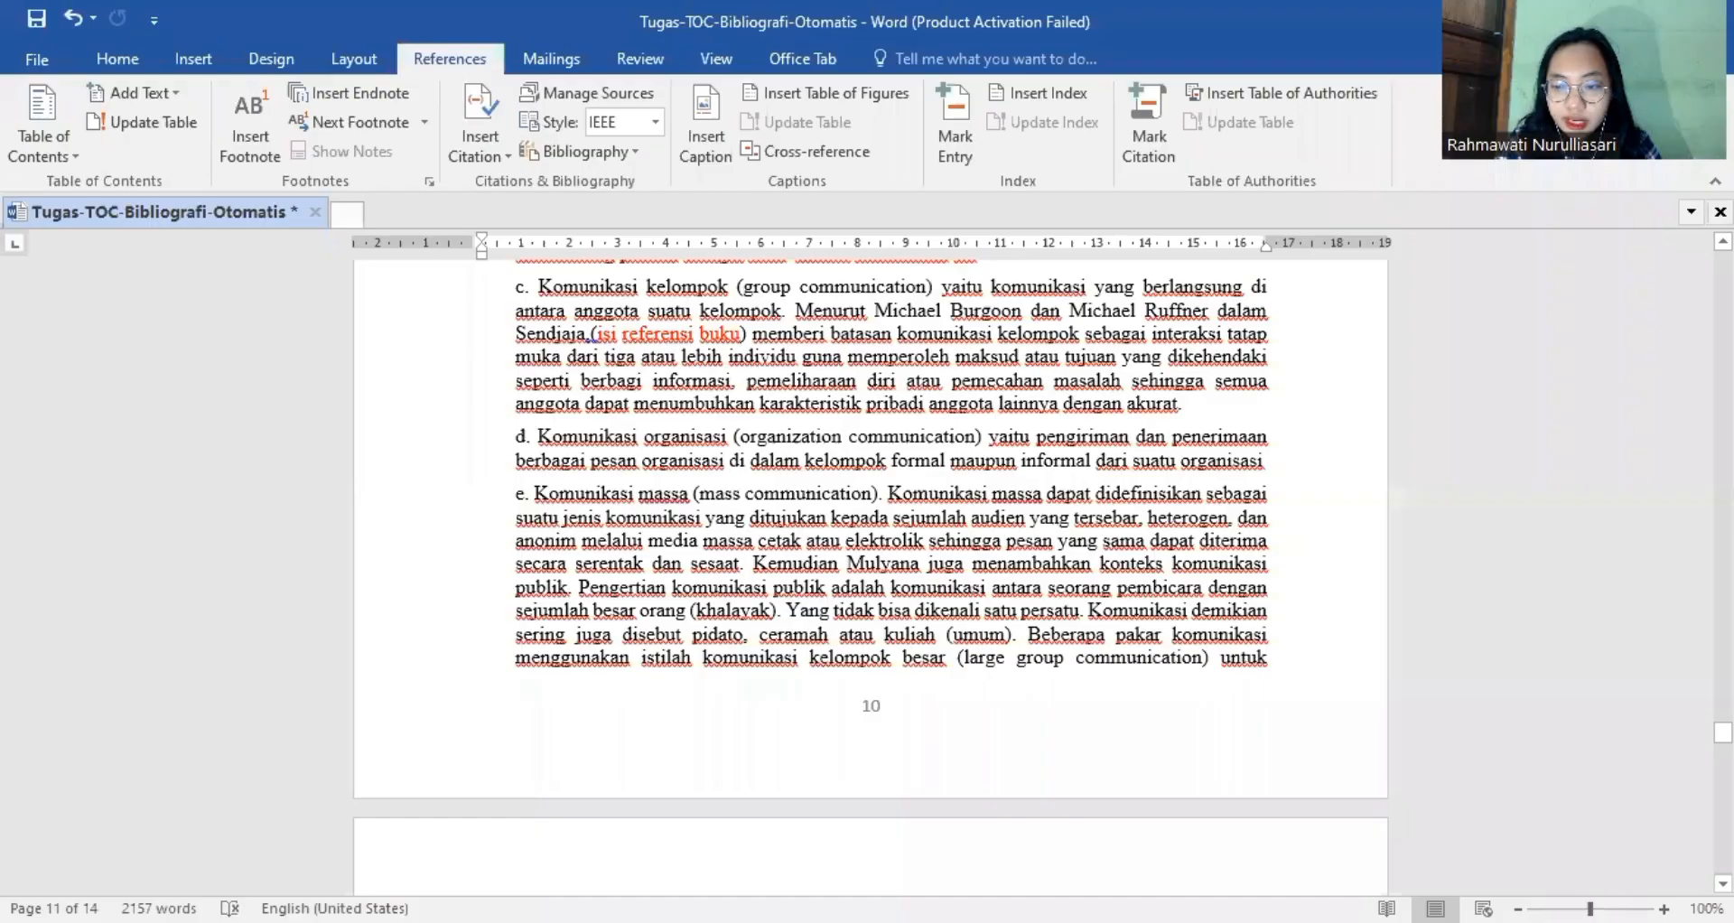
drag(1723, 731, 1723, 311)
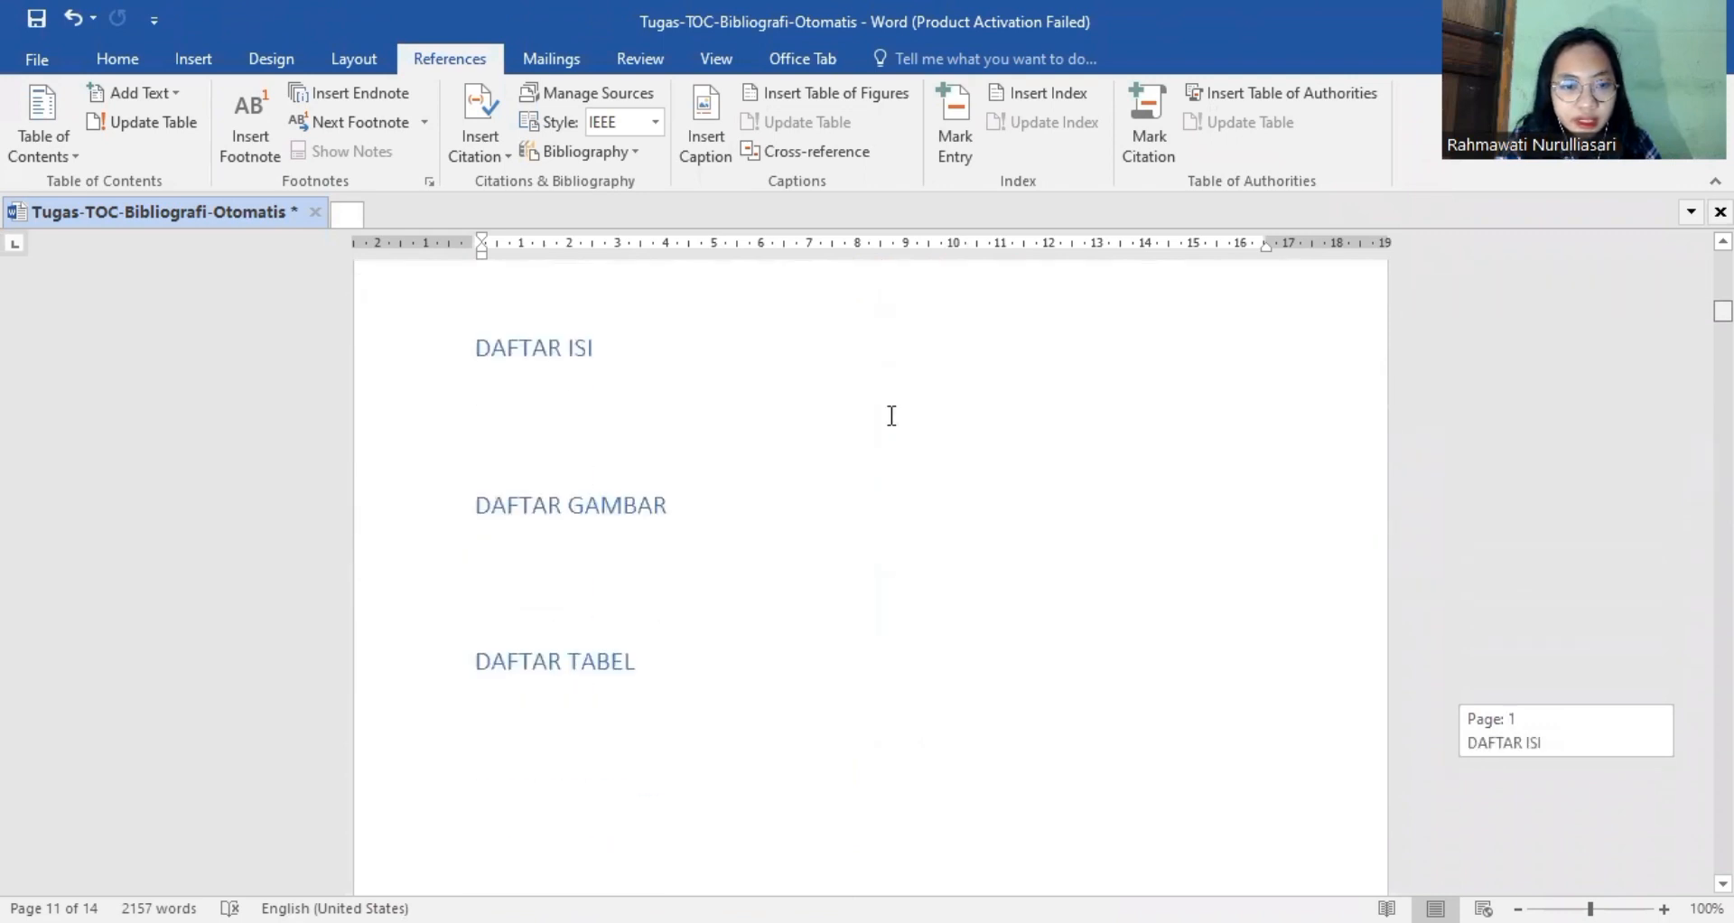
click(561, 375)
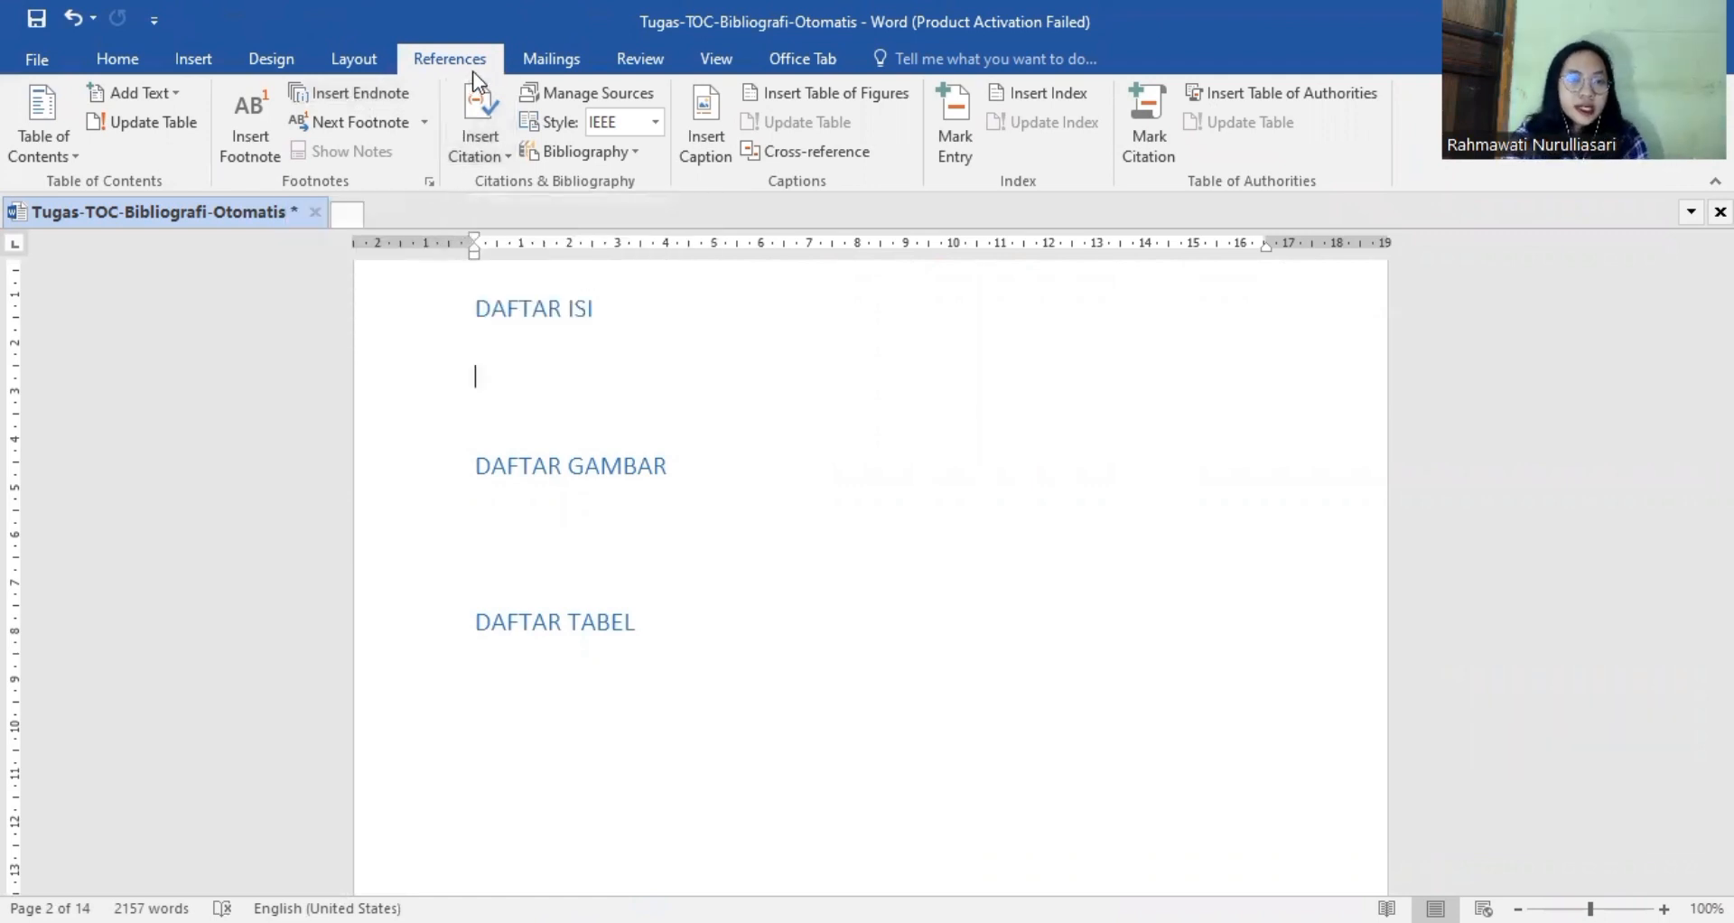
click(58, 112)
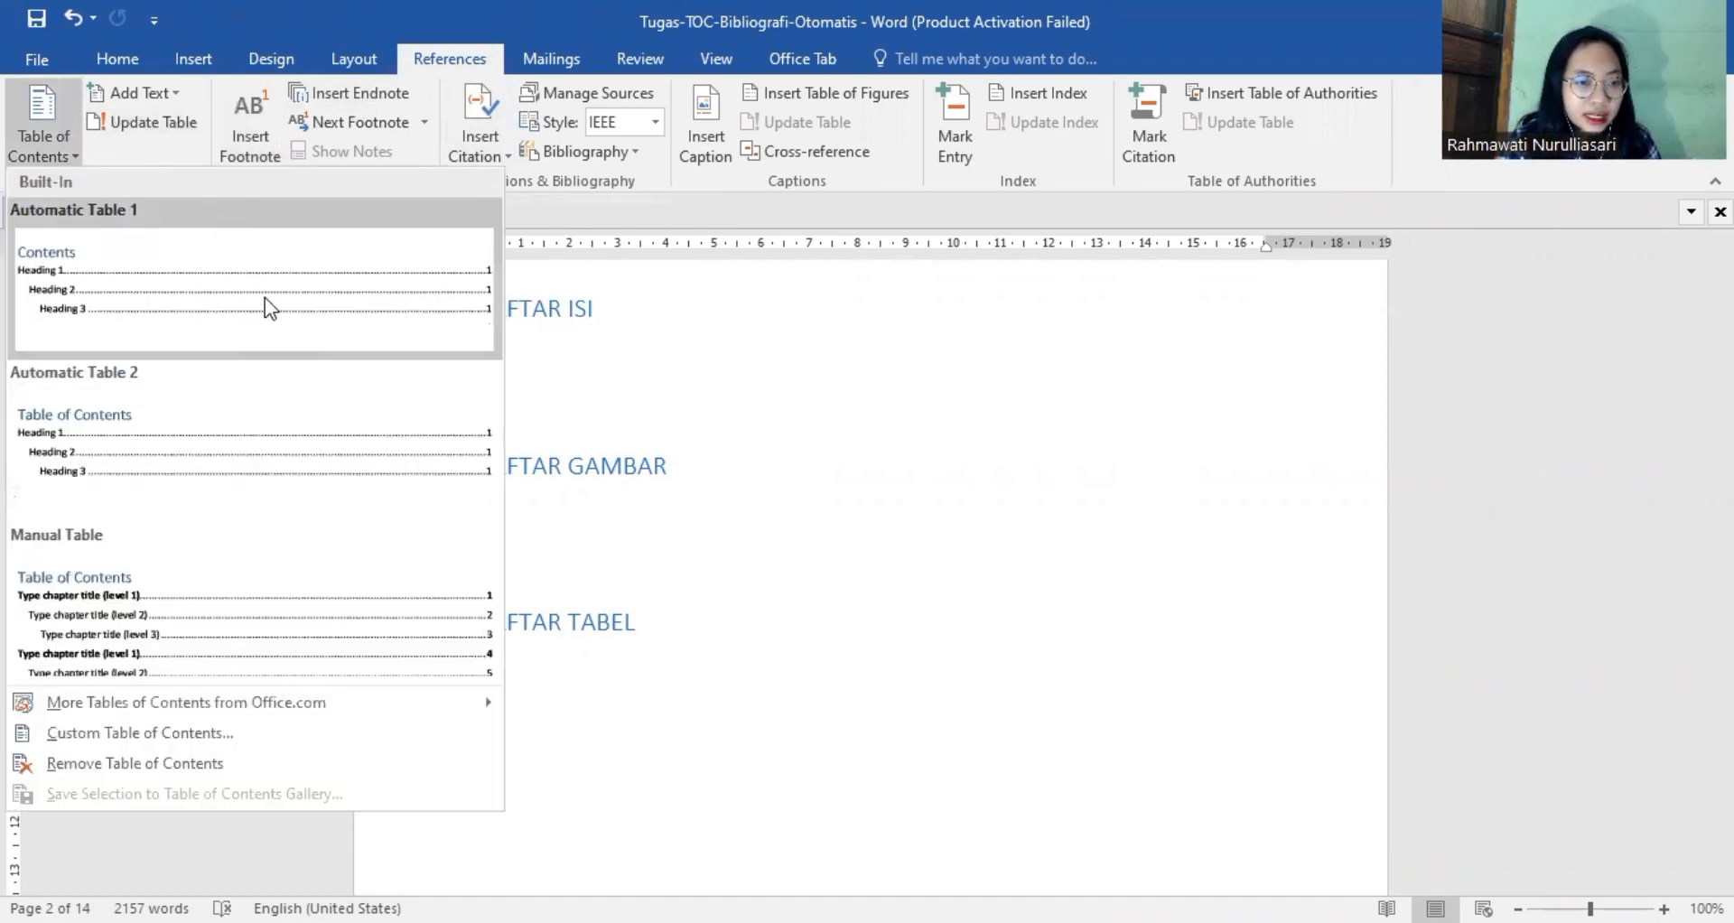
click(347, 325)
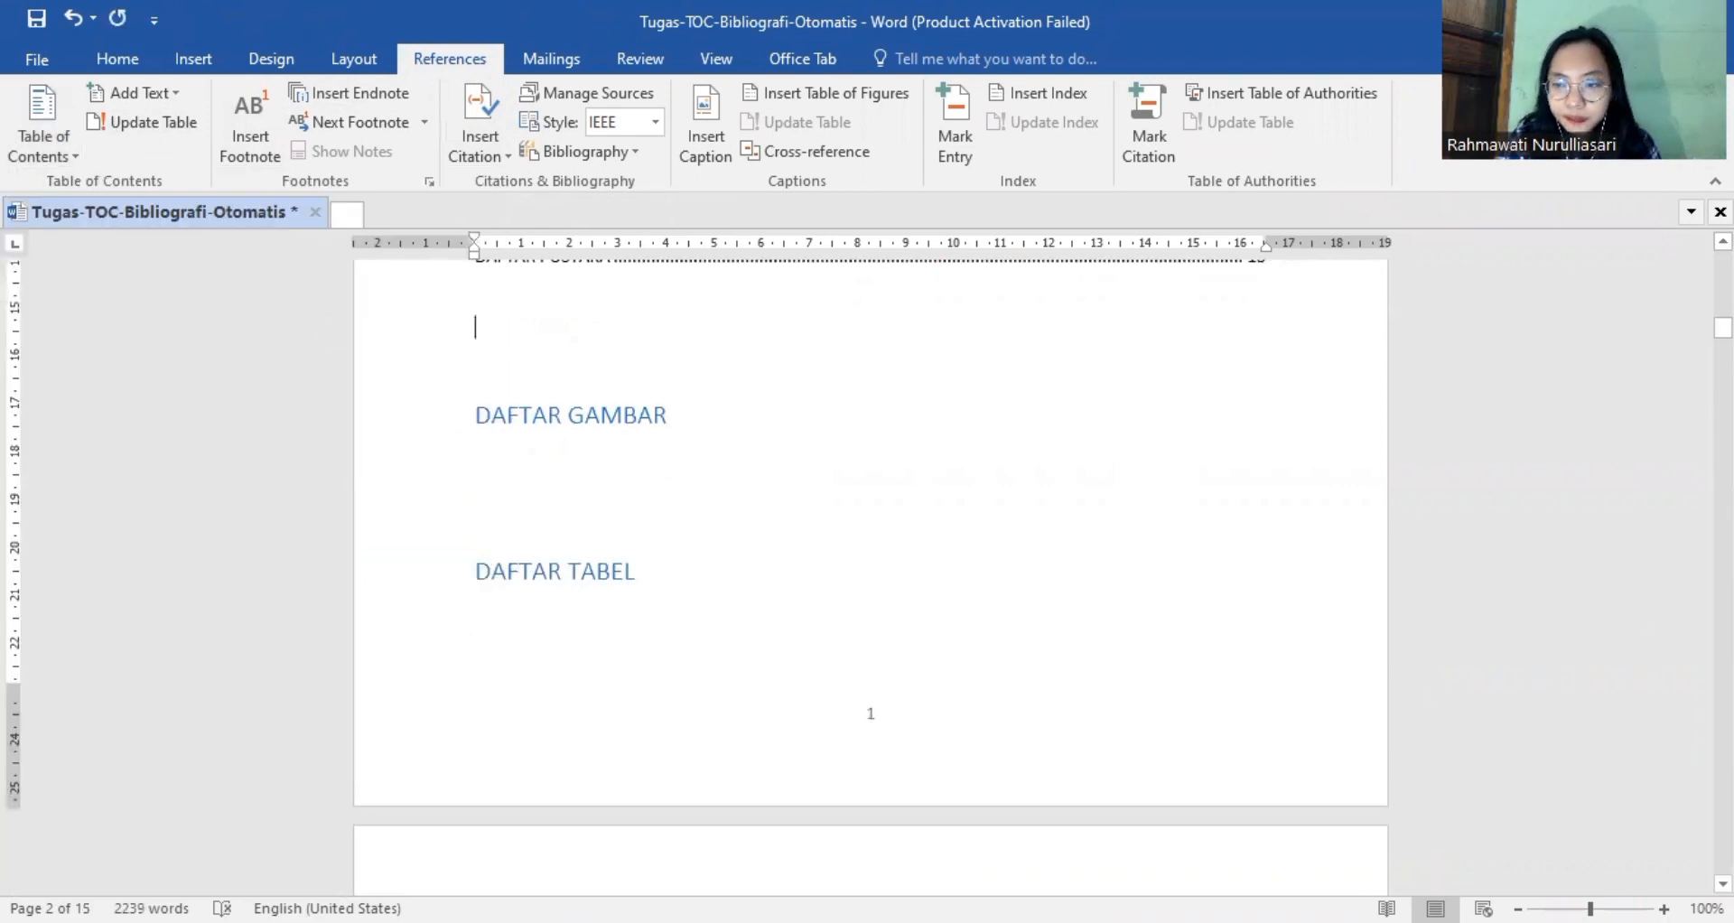
Insert a table of figures with the Figure caption label under DAFTAR GAMBAR and remove the extra blank space below it.
mouse_move(1723, 328)
mouse_down()
mouse_move(1723, 310)
mouse_move(1724, 331)
mouse_up()
drag(1723, 331, 1723, 329)
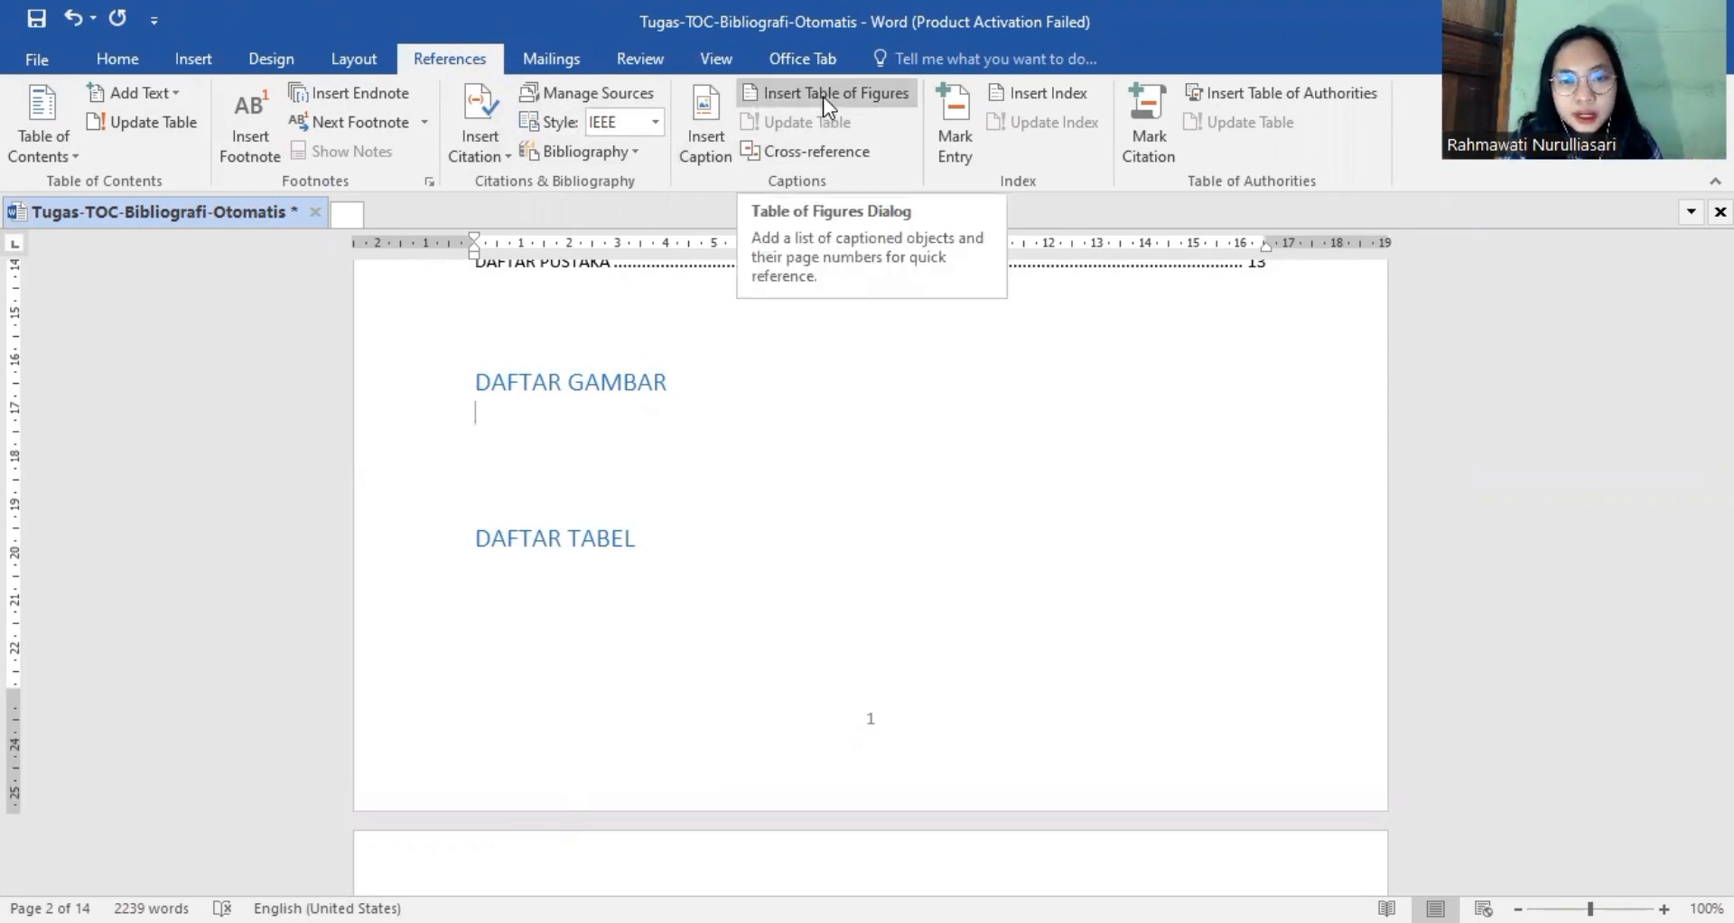
click(822, 96)
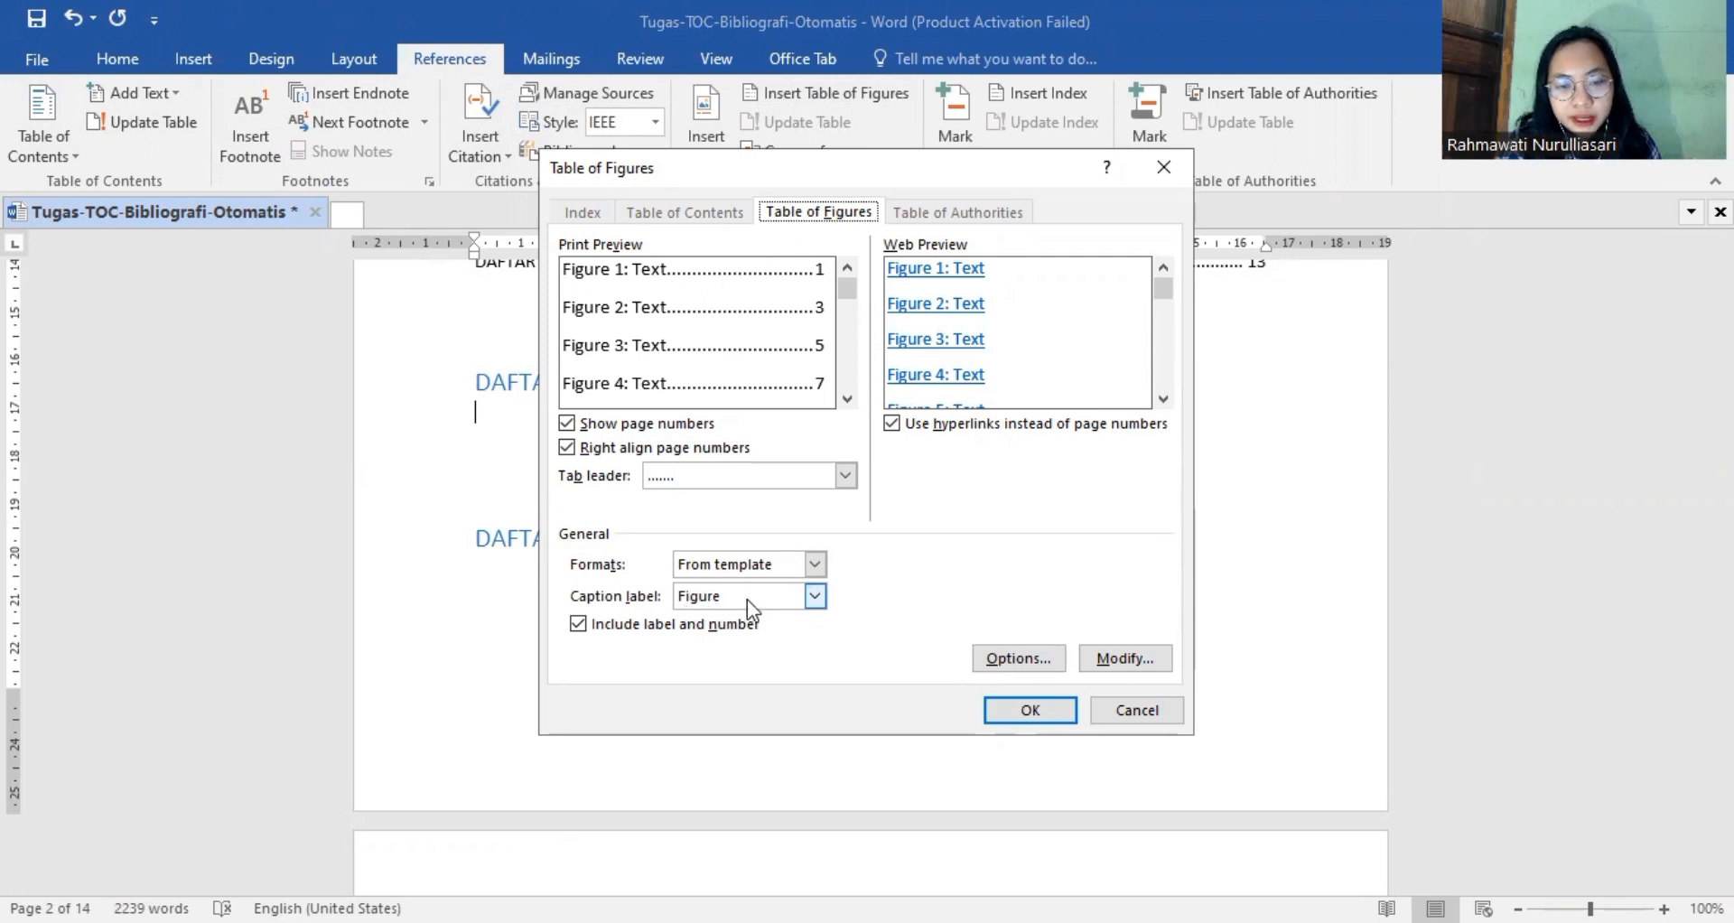
click(1032, 711)
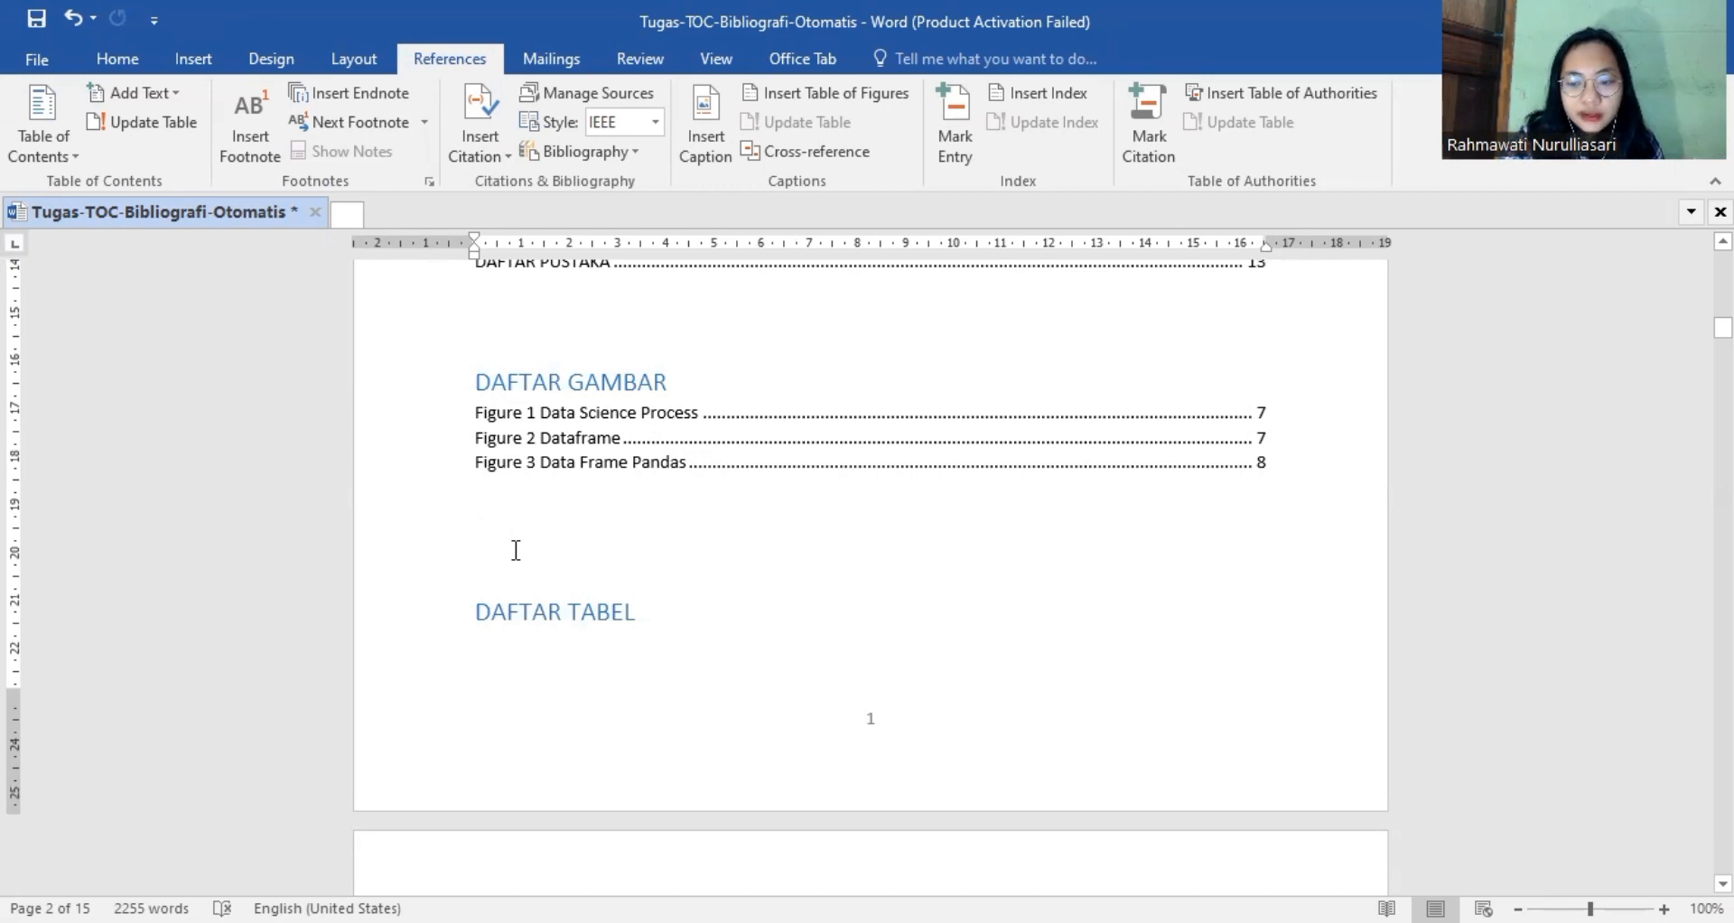
key(BackSpace)
key(BackSpace)
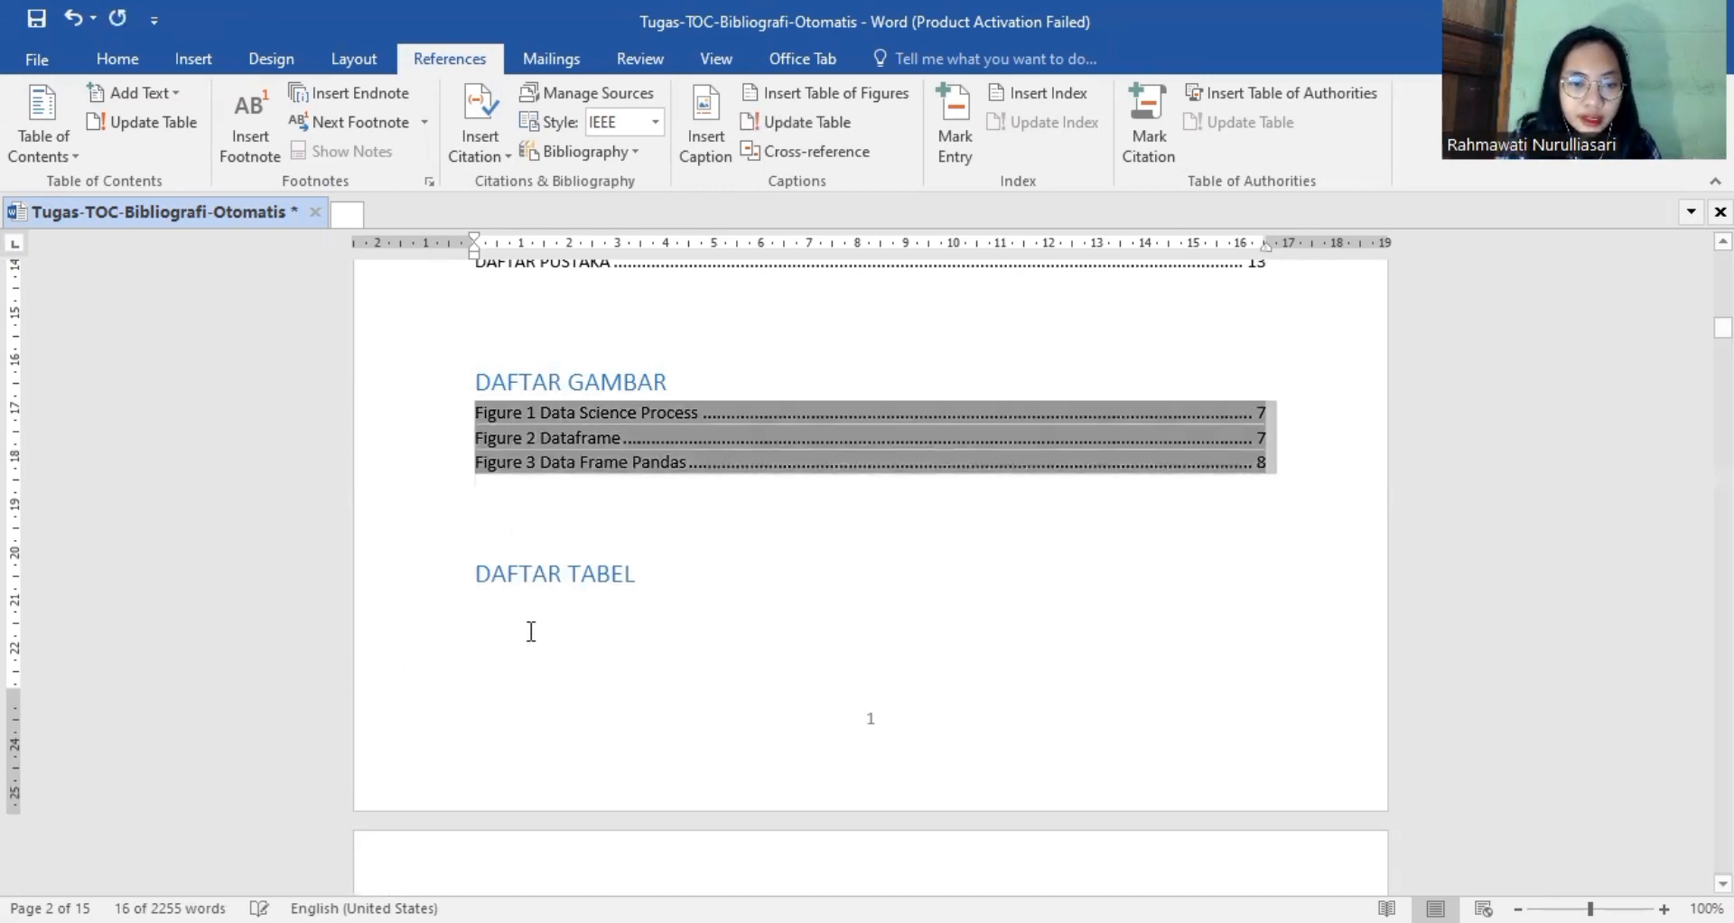
Insert a list of tables directly under the DAFTAR TABEL heading, using the Table caption label.
click(531, 632)
key(BackSpace)
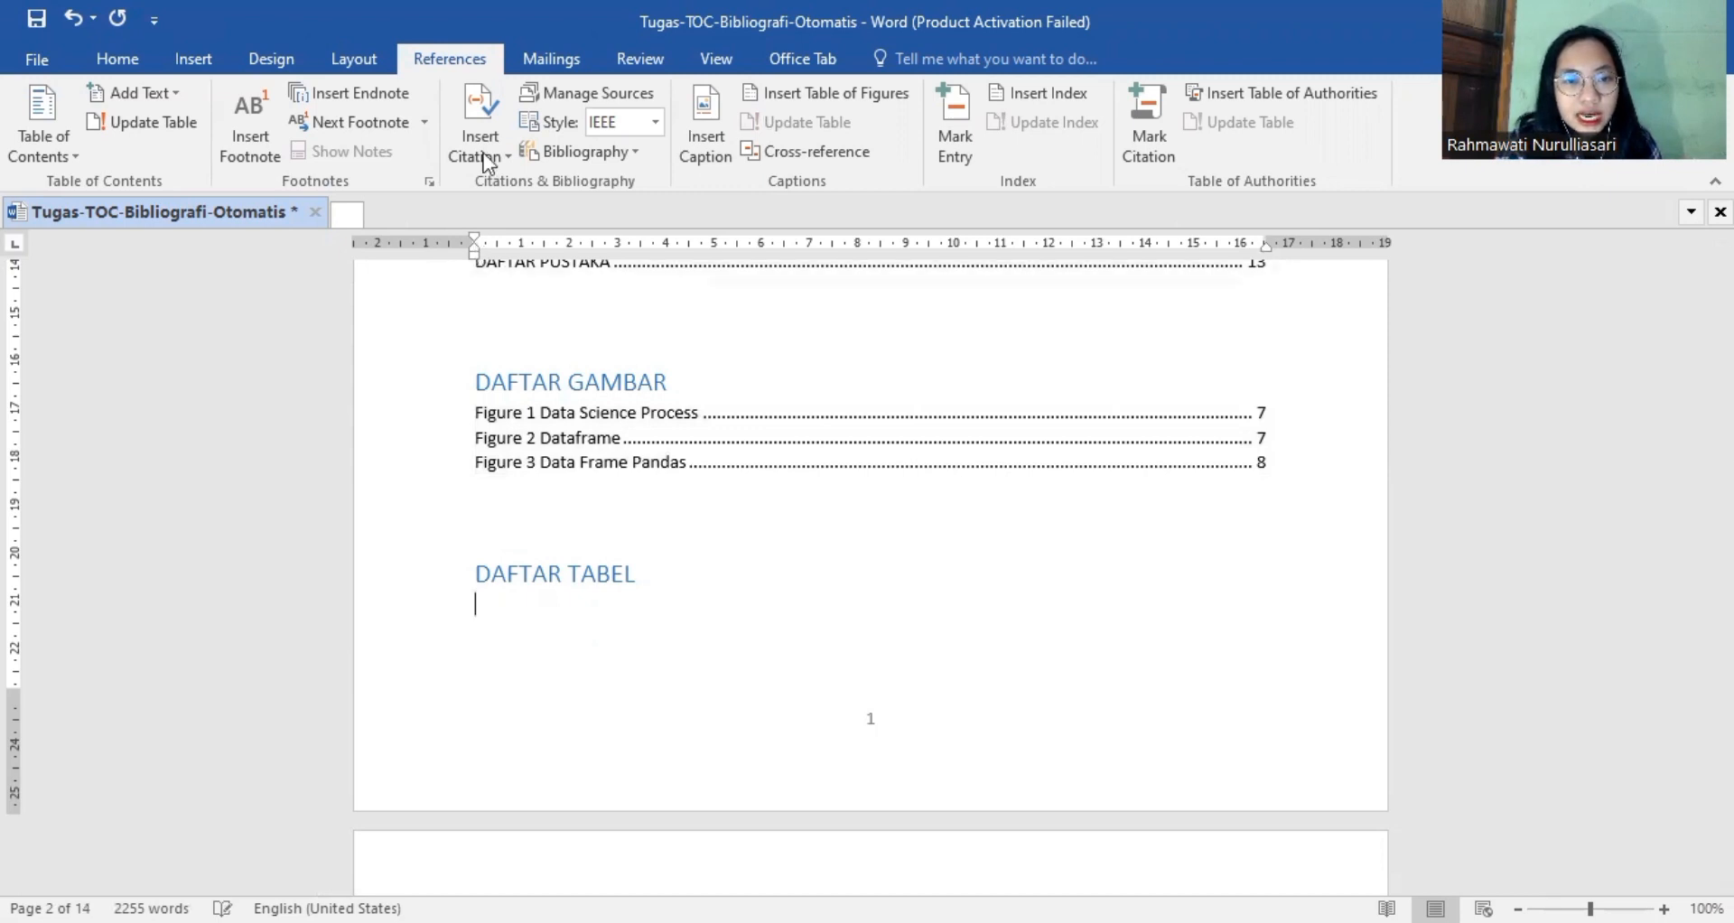
click(804, 101)
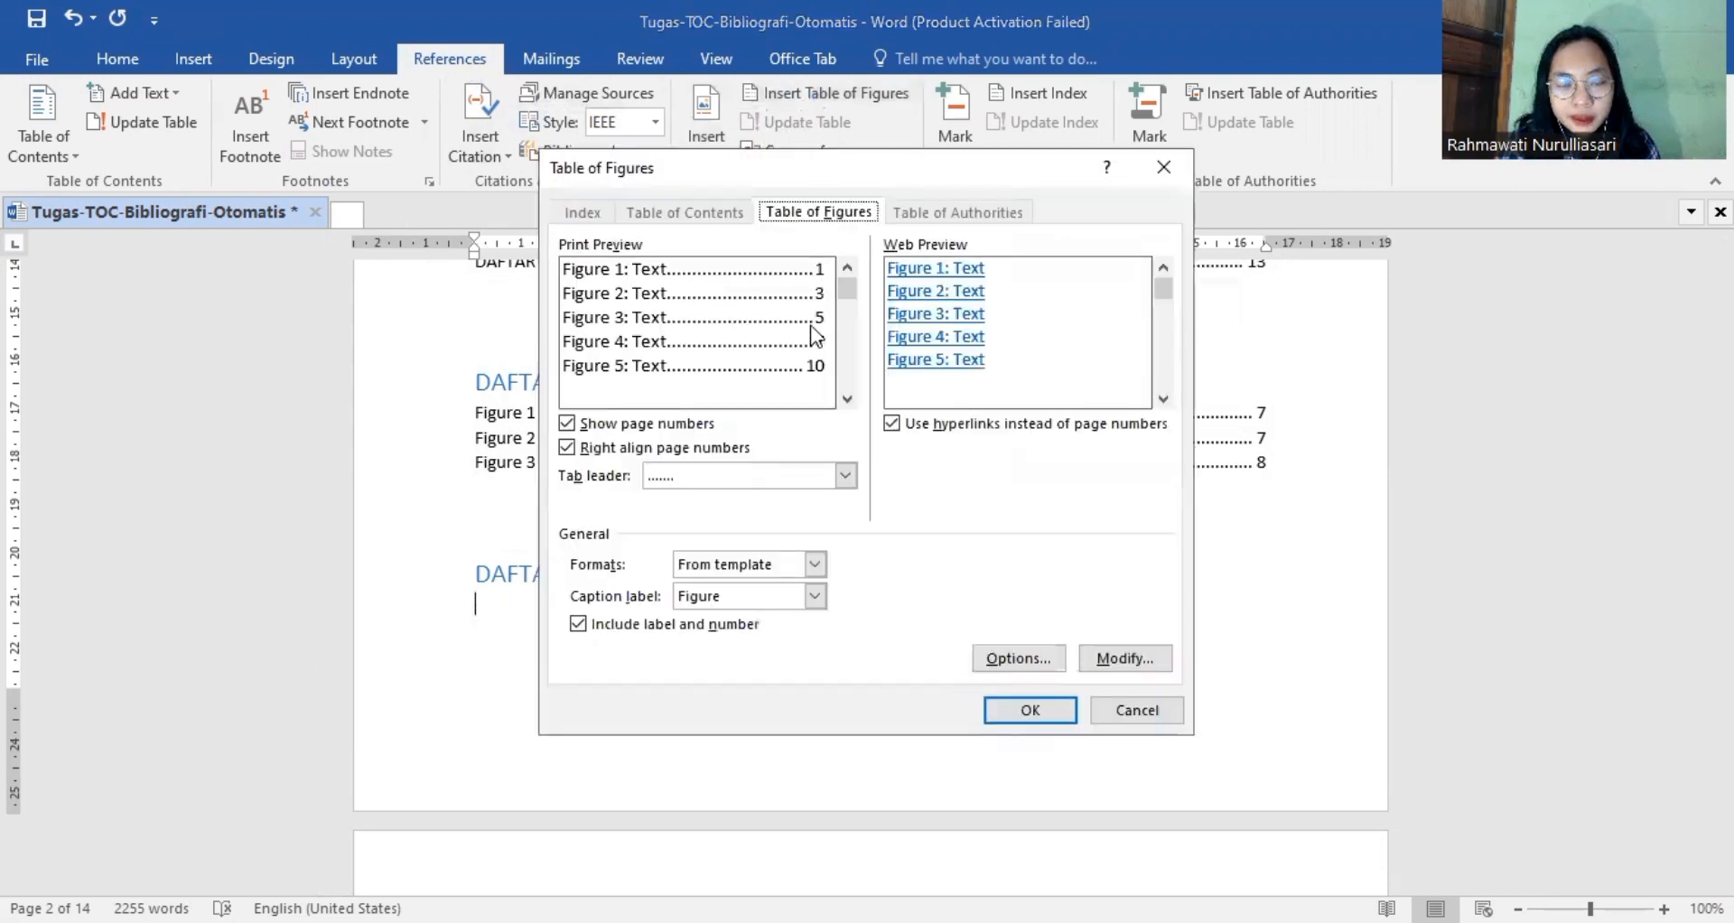
click(816, 596)
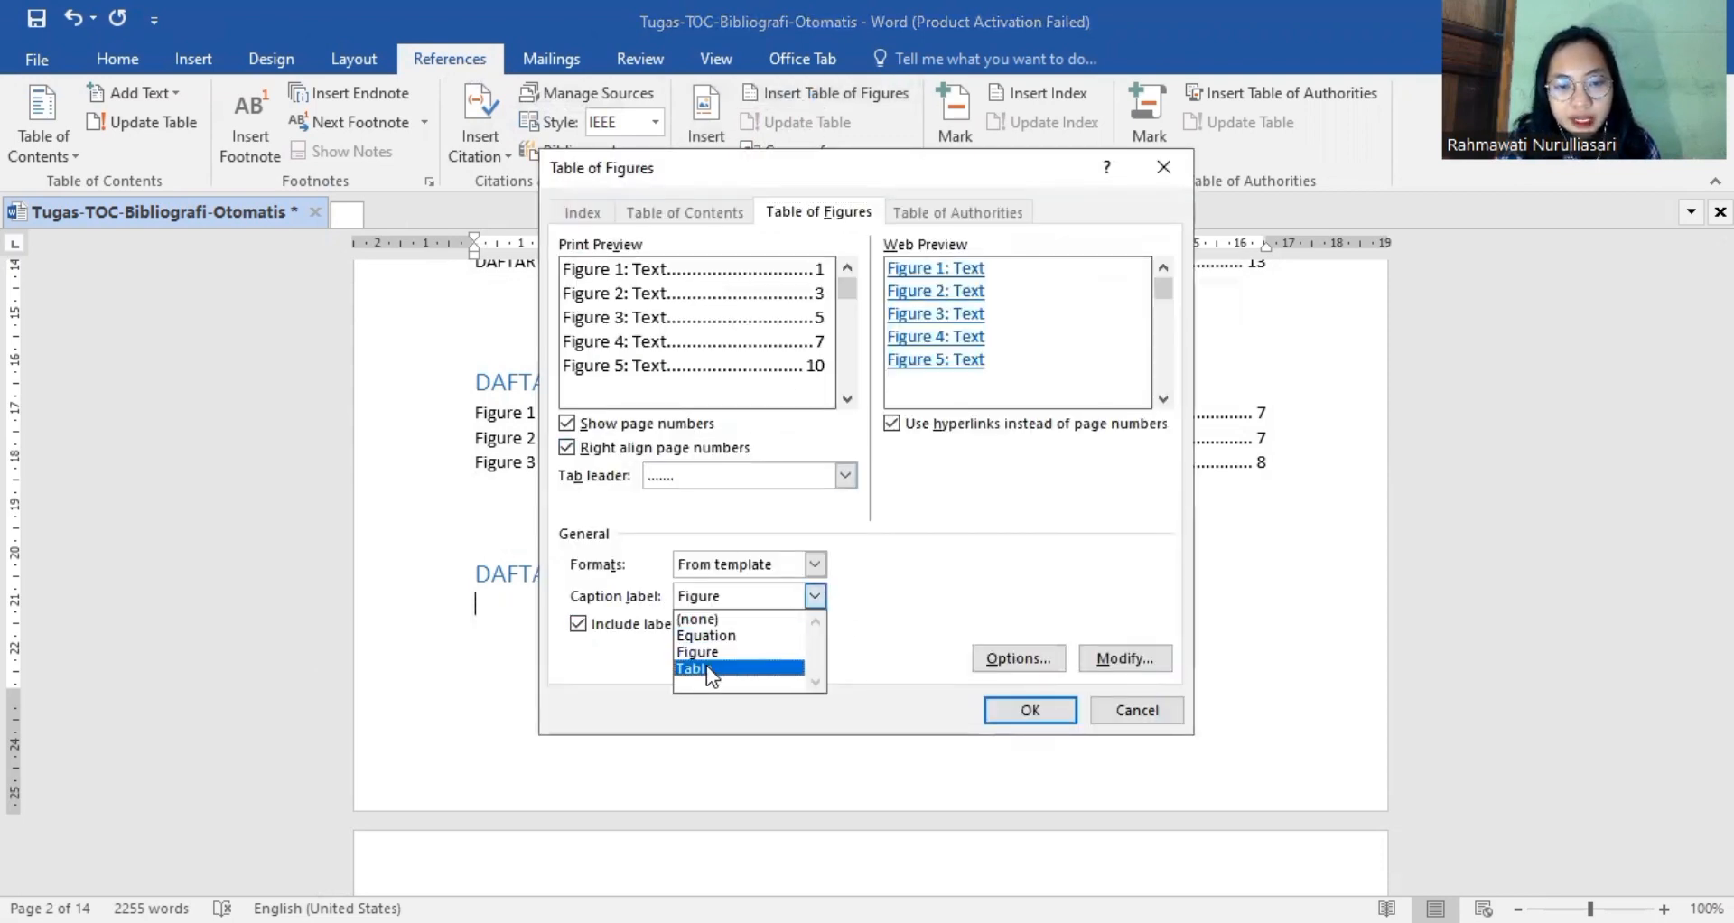
click(706, 669)
click(1060, 707)
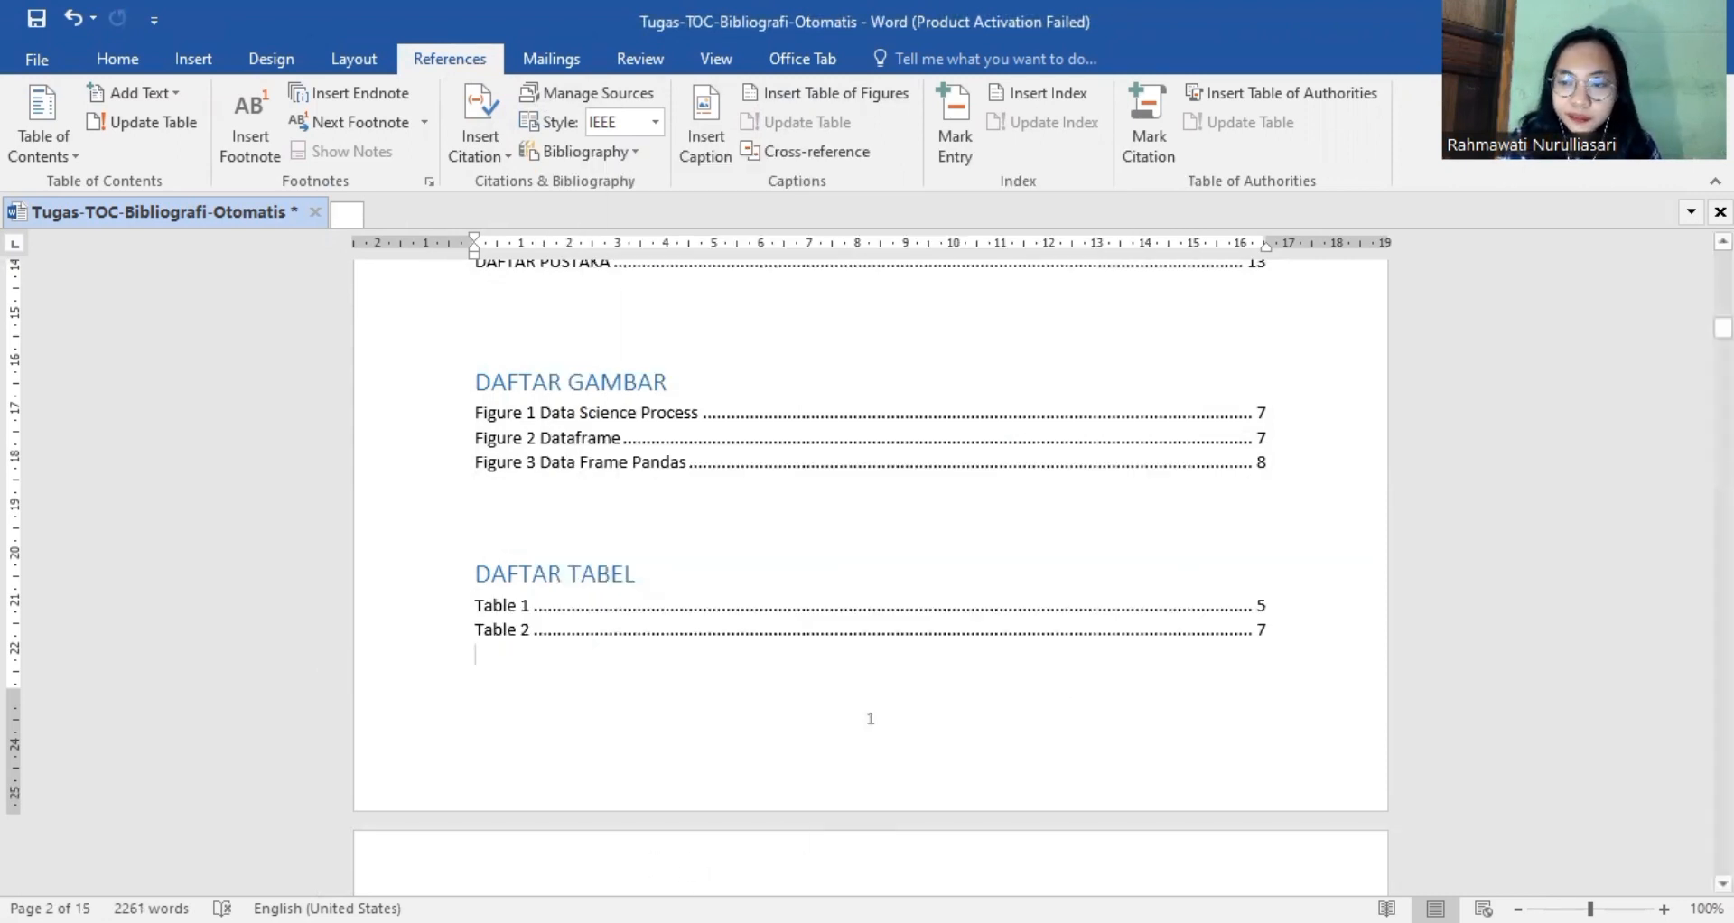
Remove the blank lines below the DAFTAR PUSTAKA heading and insert the built-in References bibliography there.
drag(1722, 327, 1723, 837)
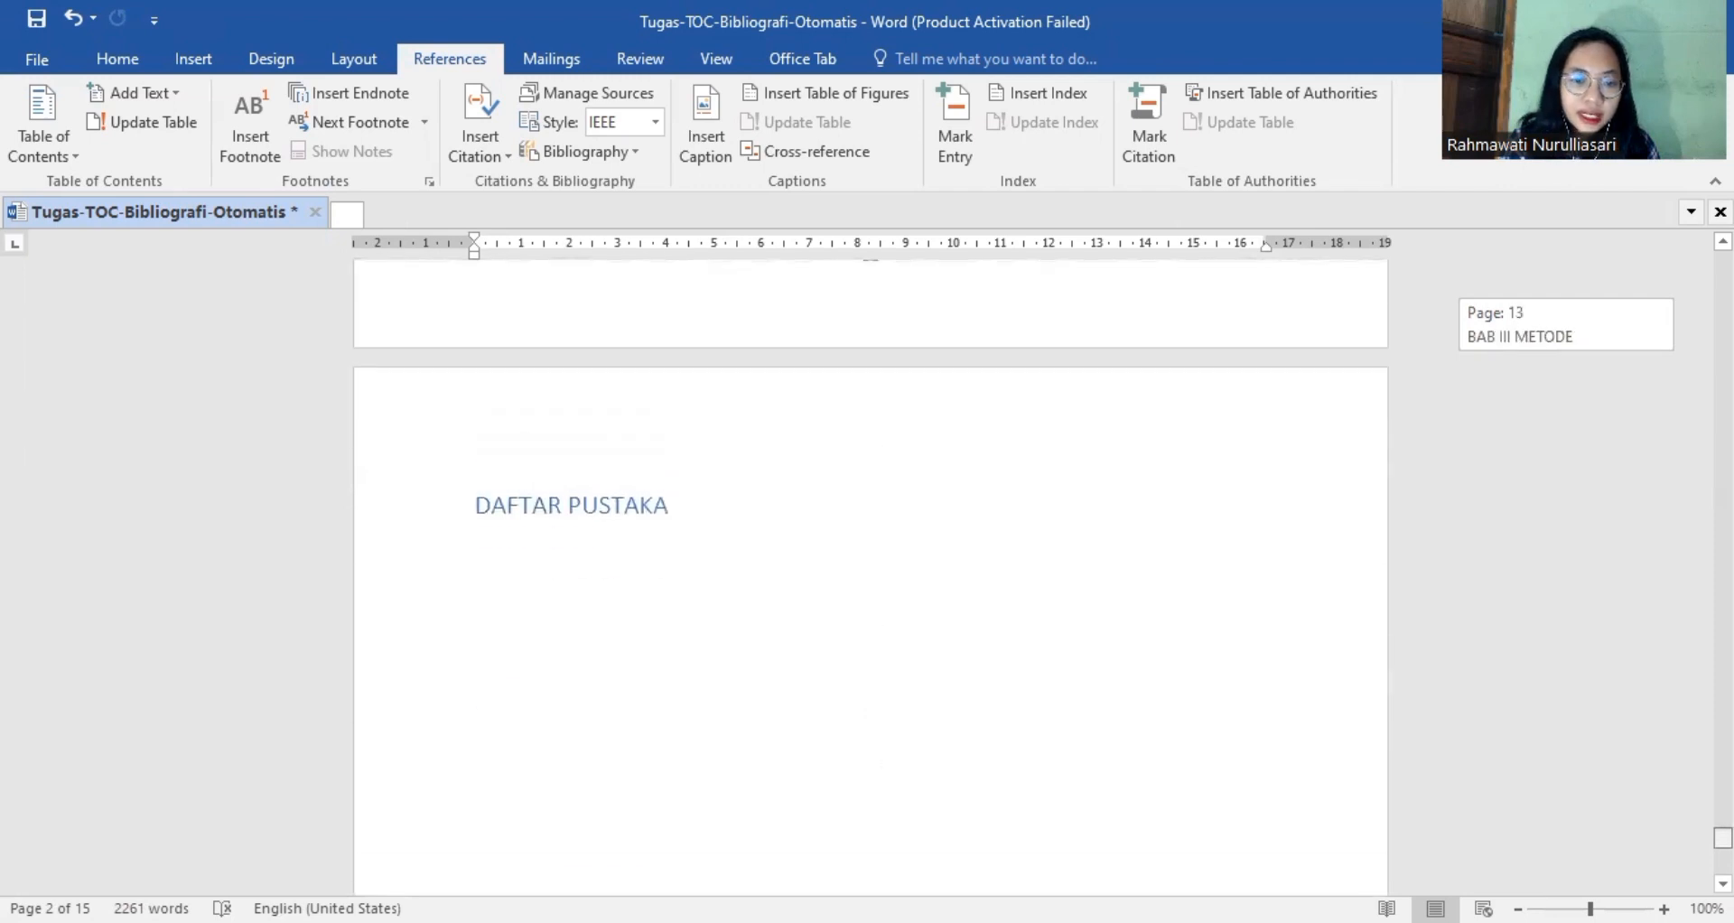
click(647, 698)
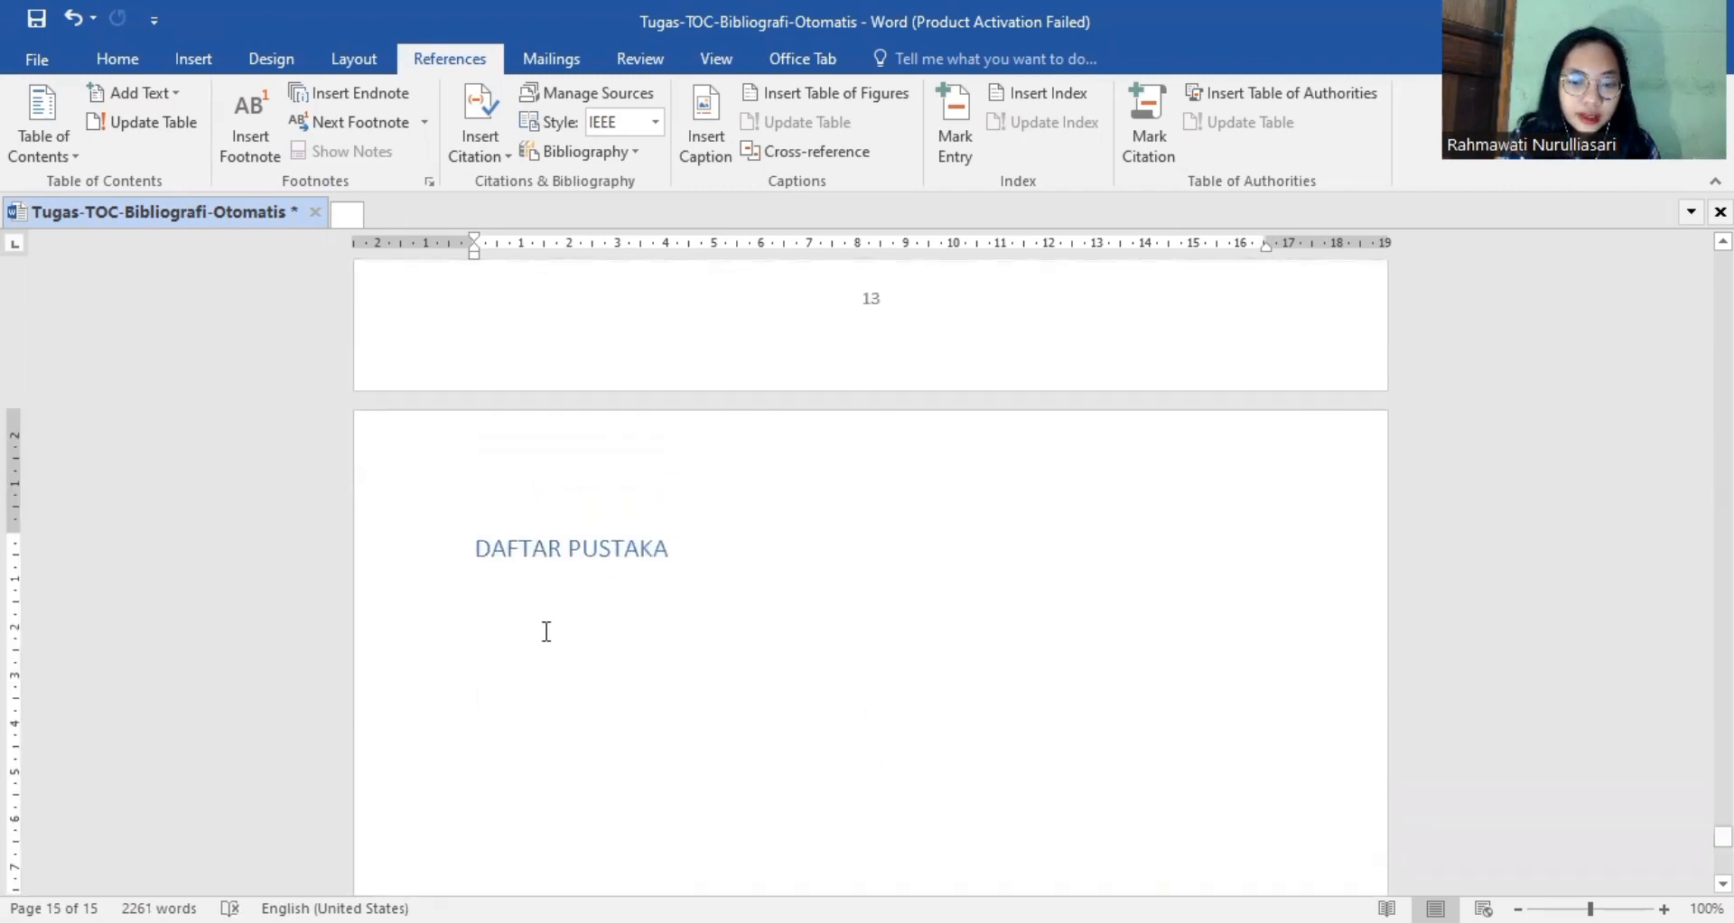
drag(647, 698, 543, 631)
key(BackSpace)
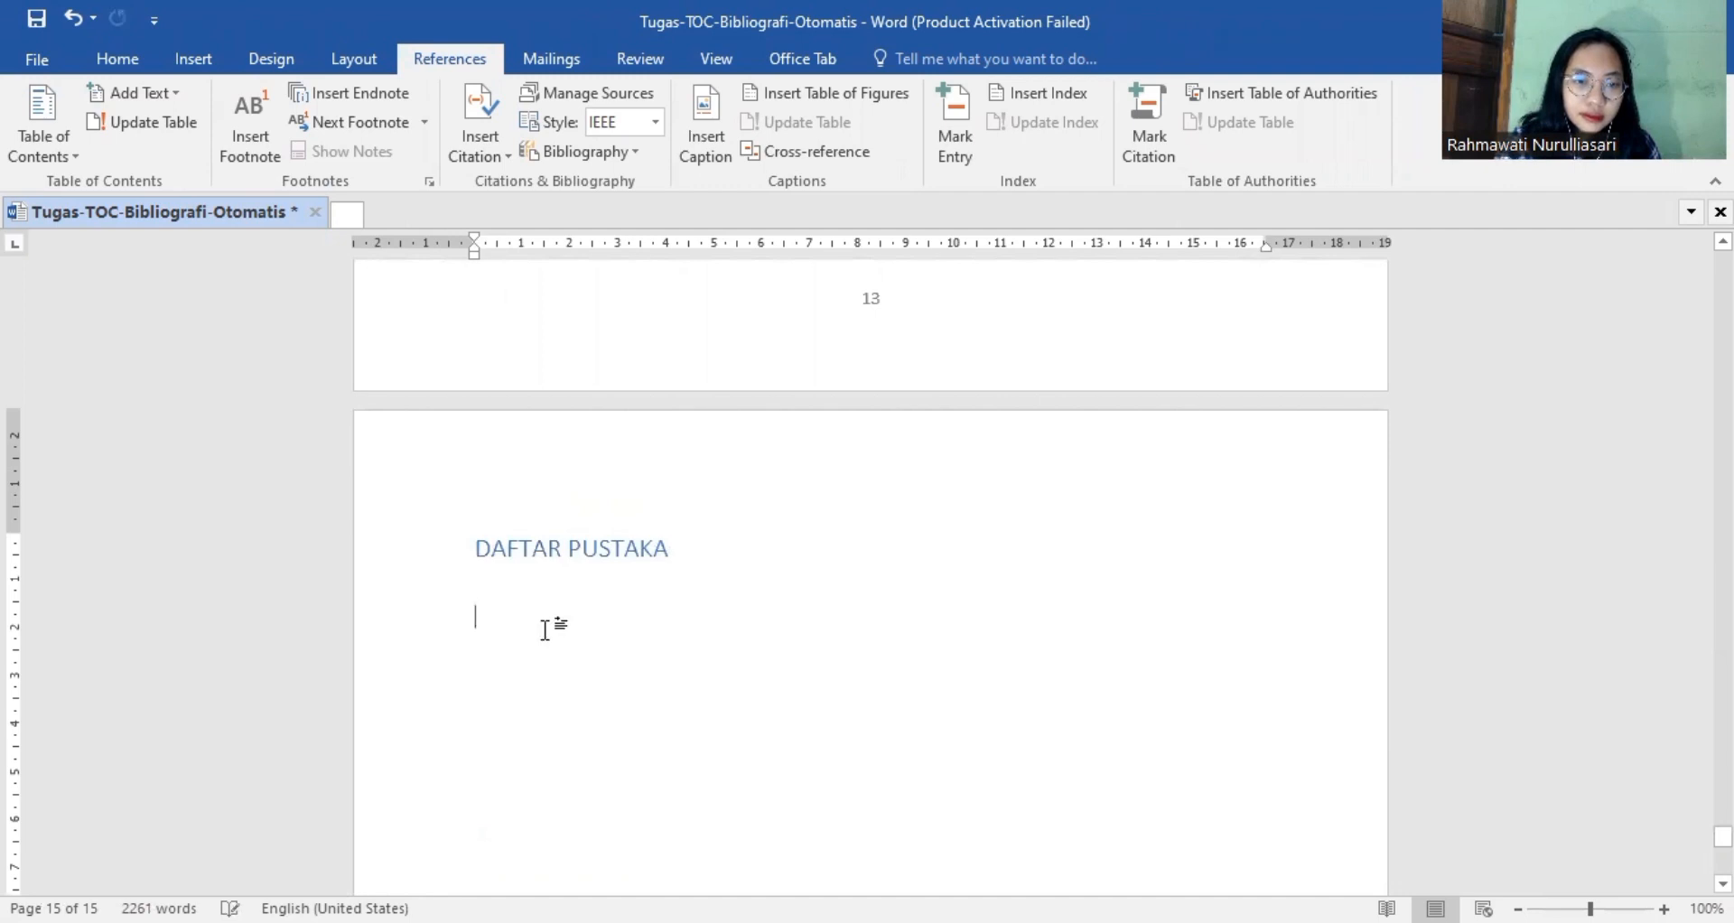
key(BackSpace)
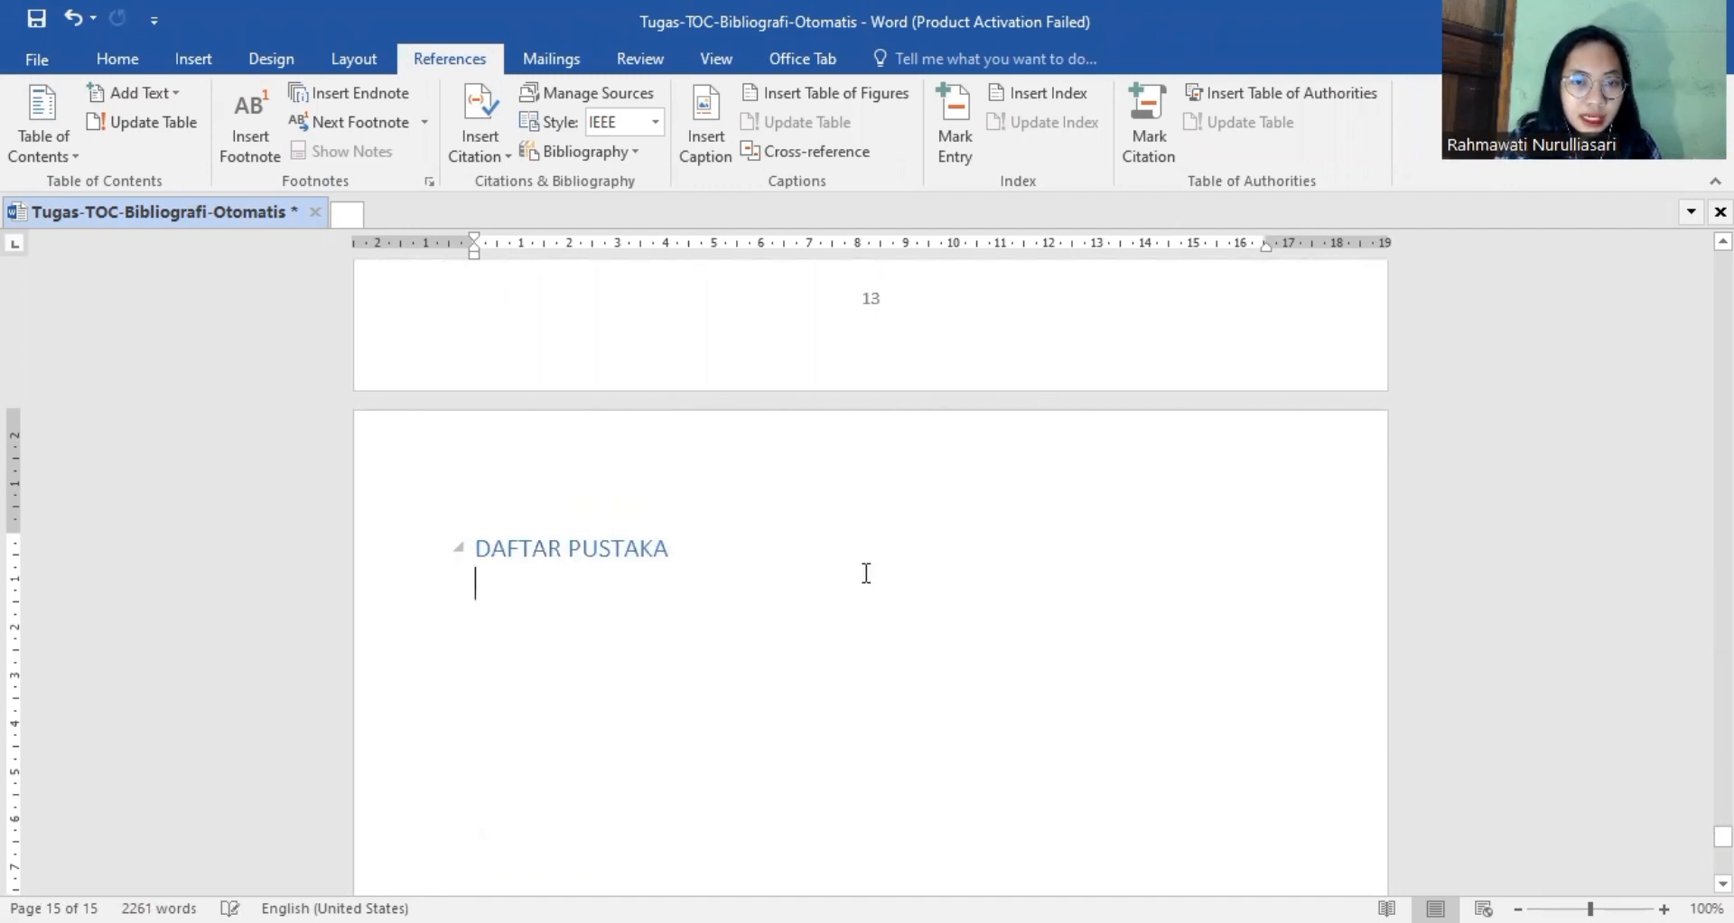
click(594, 154)
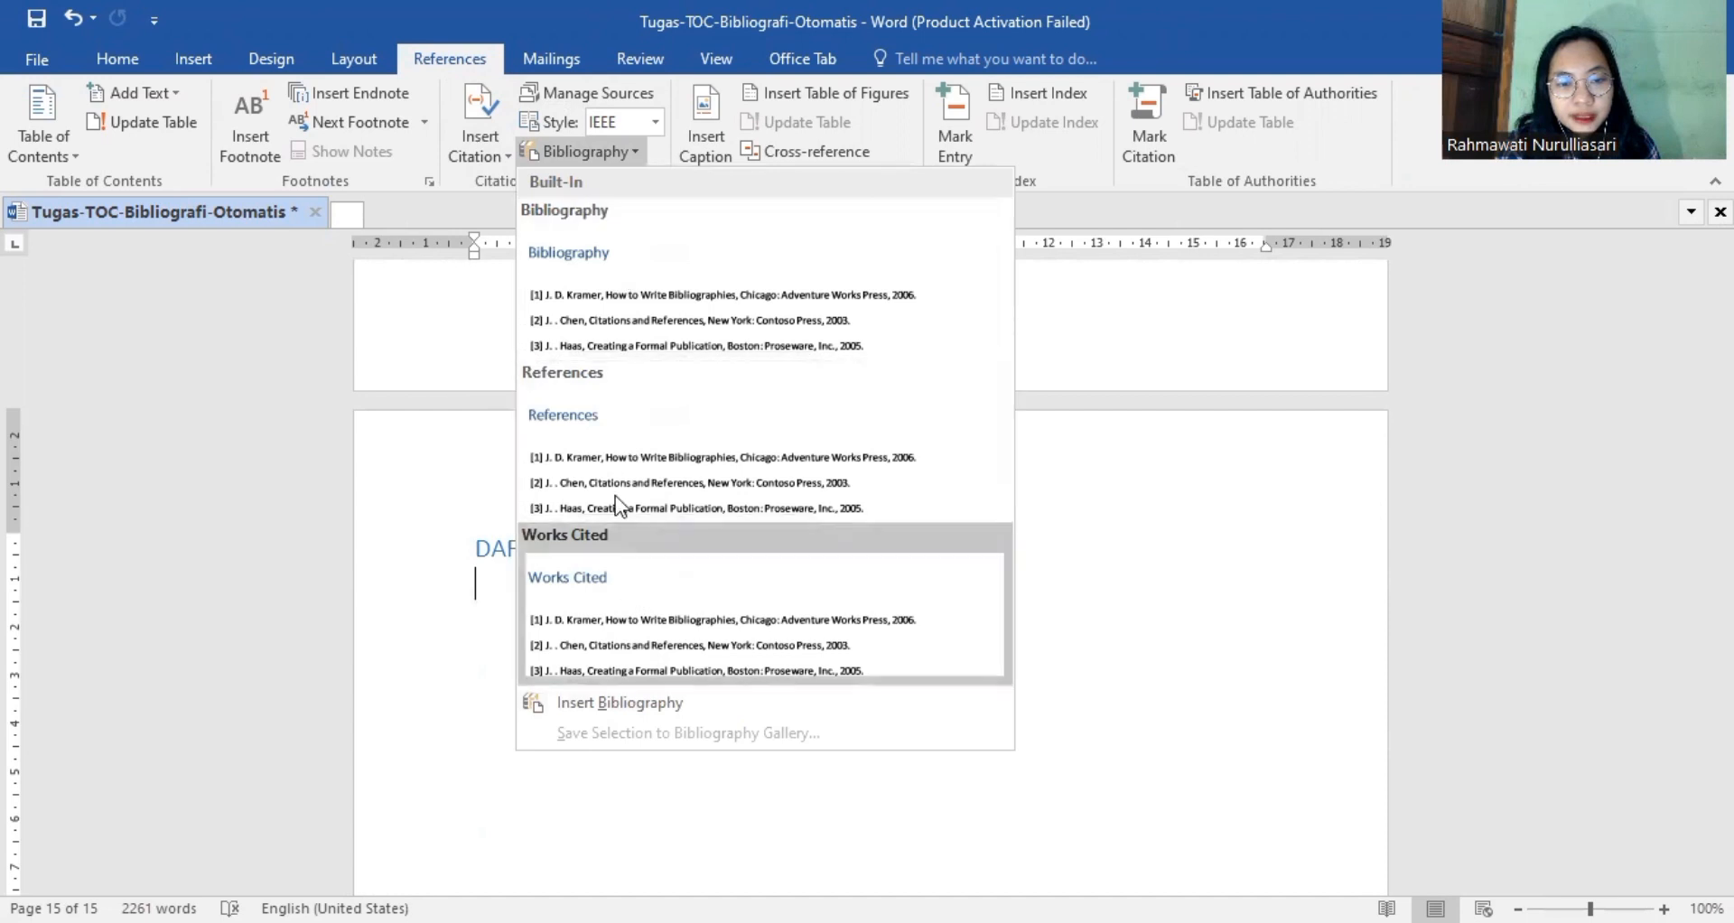
click(651, 416)
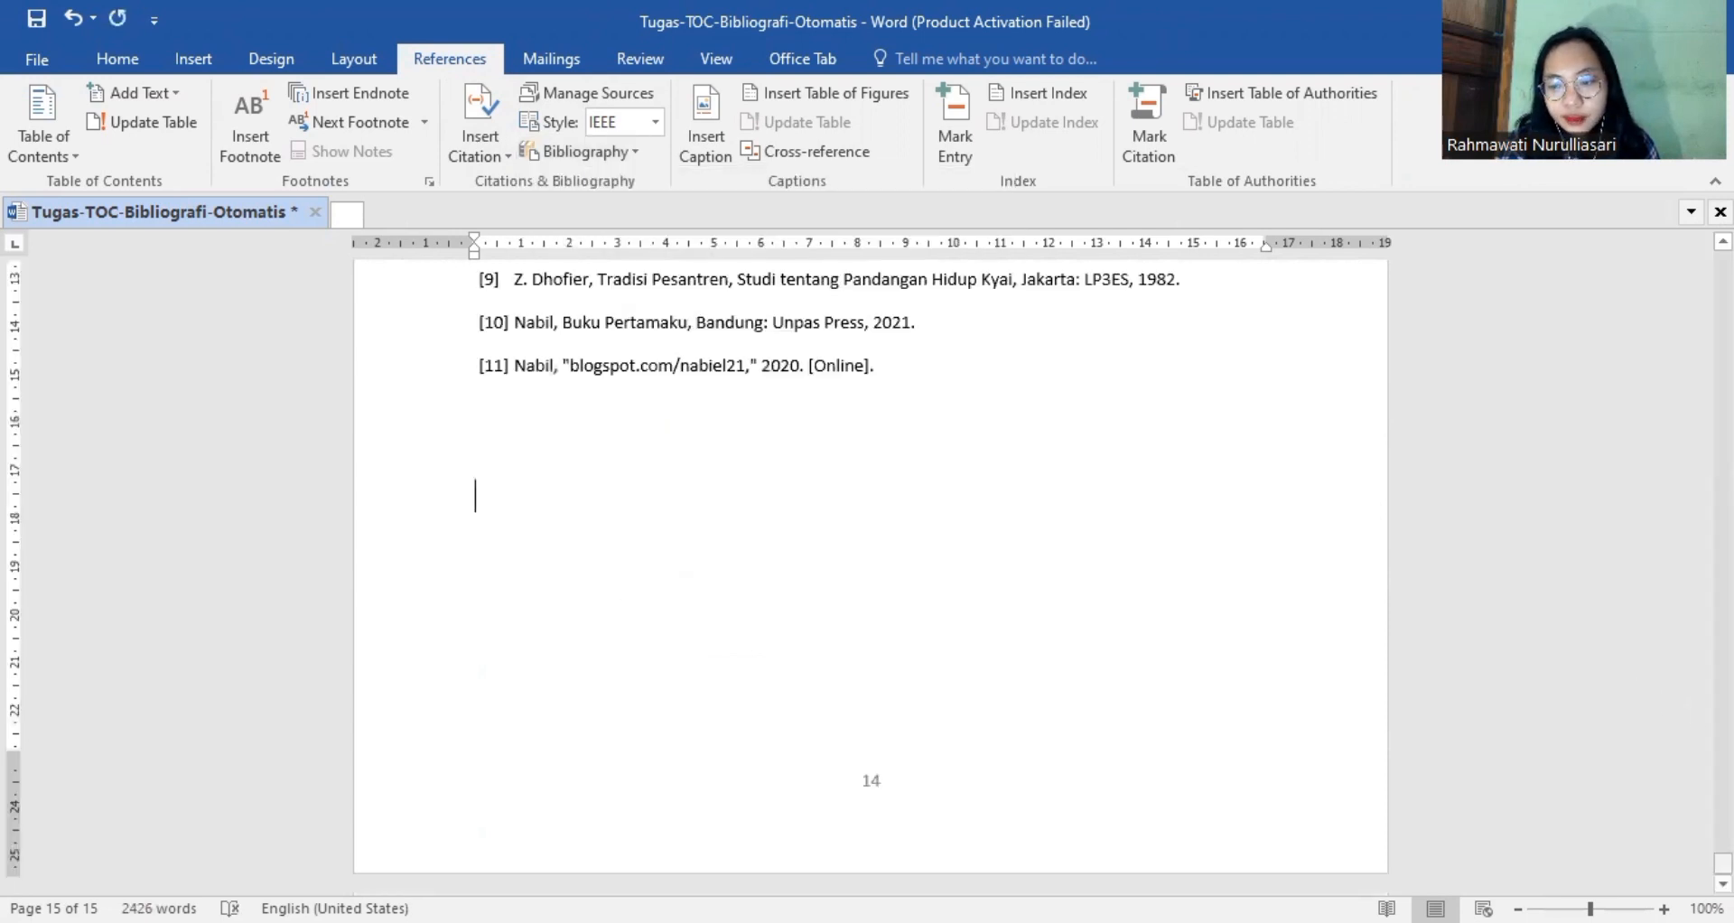
Look over the inserted bibliography and check the assignment's list of required items in the browser.
drag(1724, 864, 1723, 840)
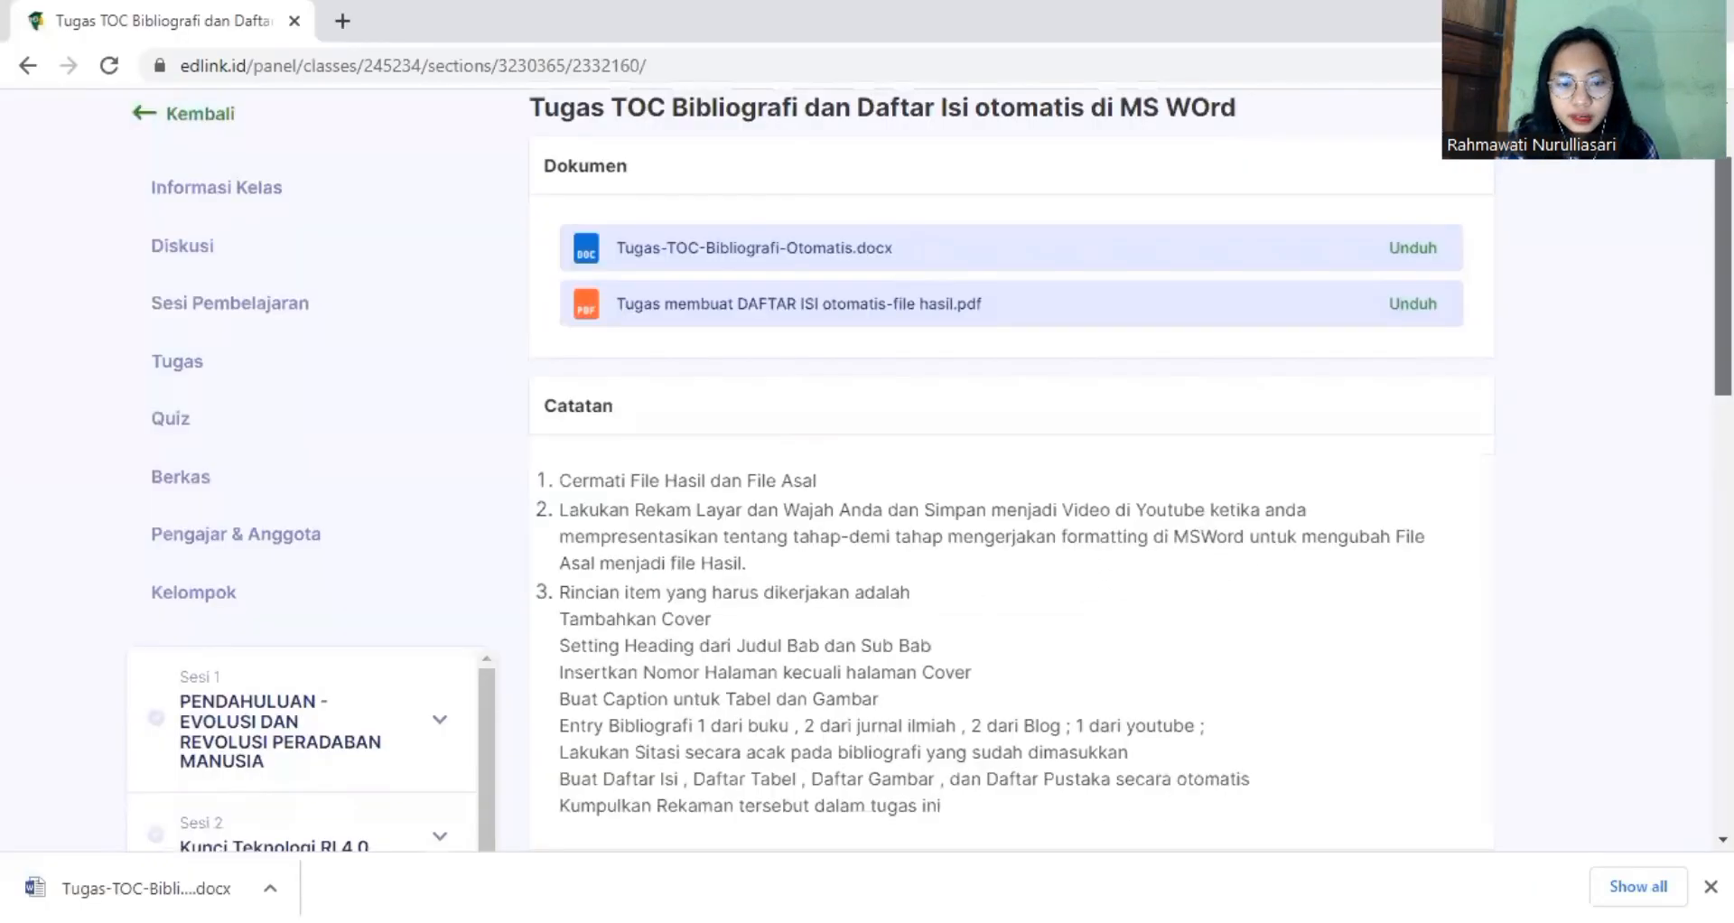
scroll(939, 579, down, 1)
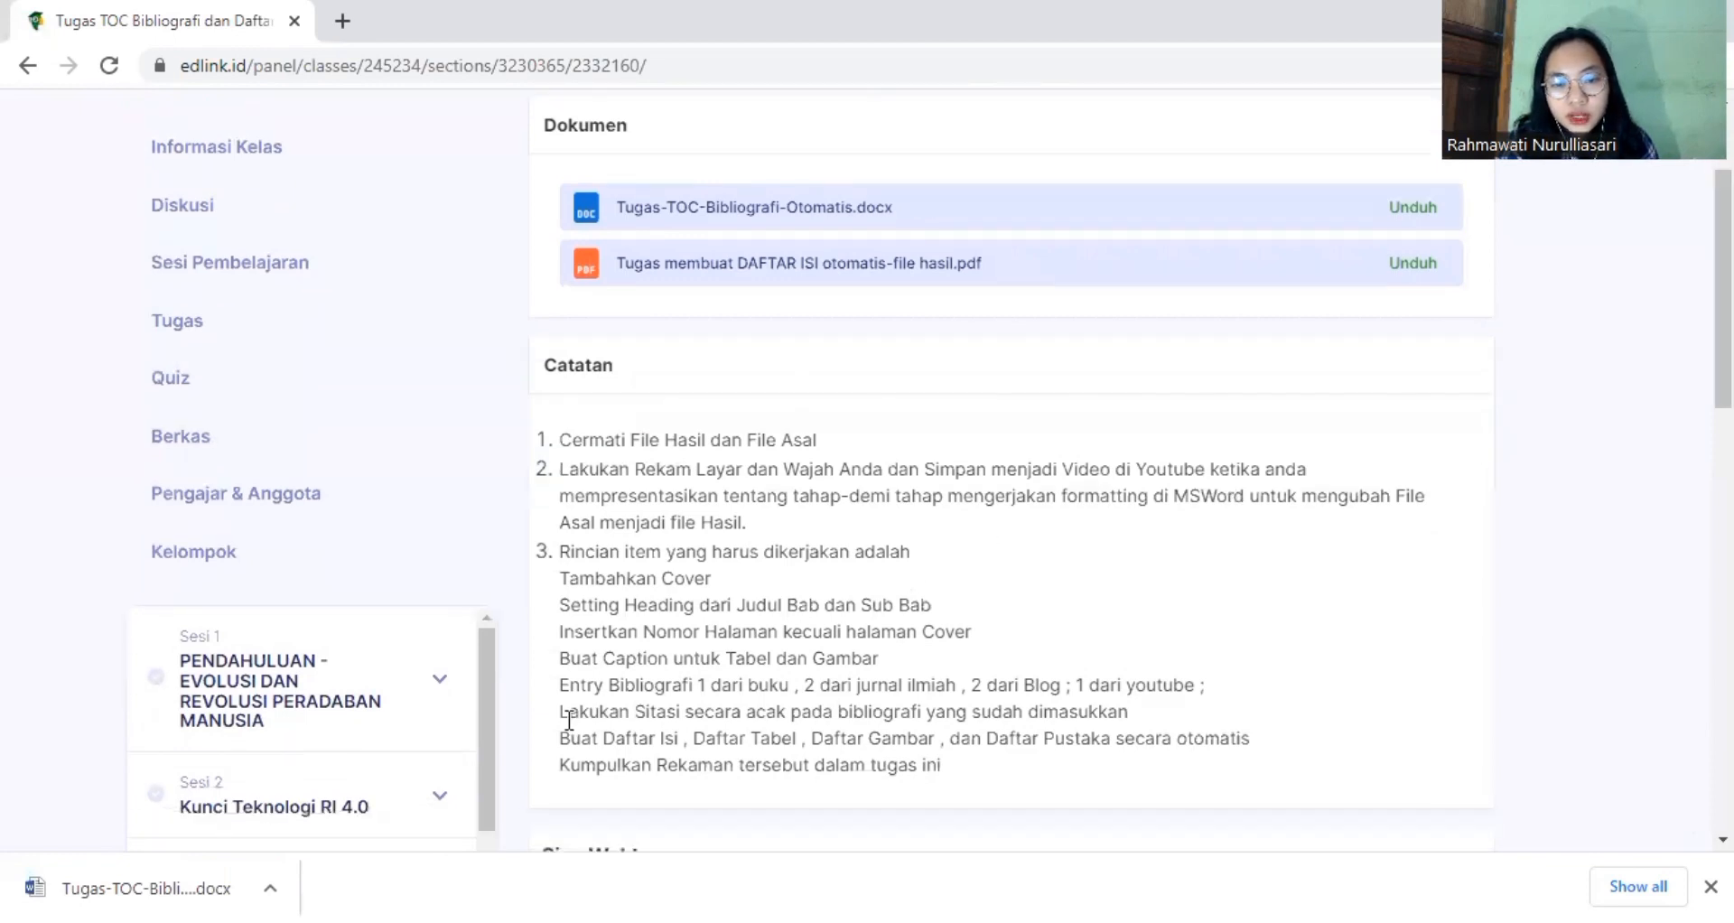